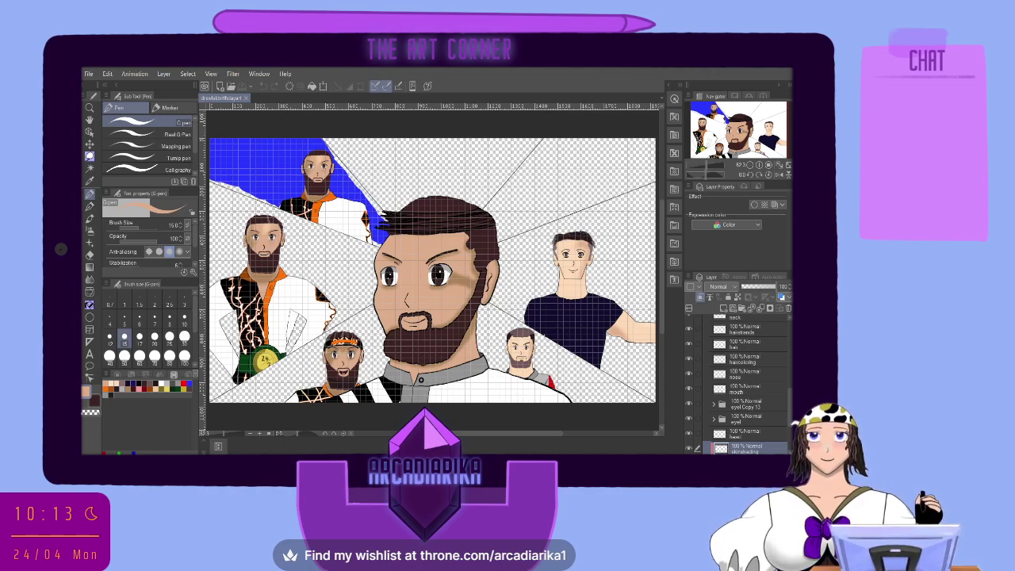
Roughly fill the round button on the navy shirt with white on the buttoncoloring layer, using the G-pen.
{"action": "scroll", "coordinate": [737, 380], "scroll_direction": "up", "scroll_amount": 5}
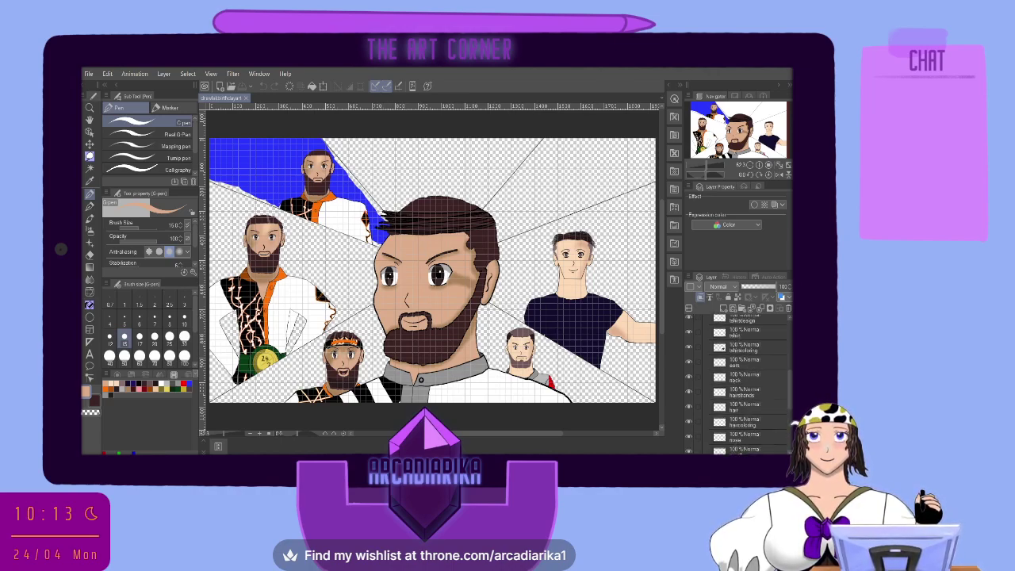
{"action": "left_click", "coordinate": [745, 338]}
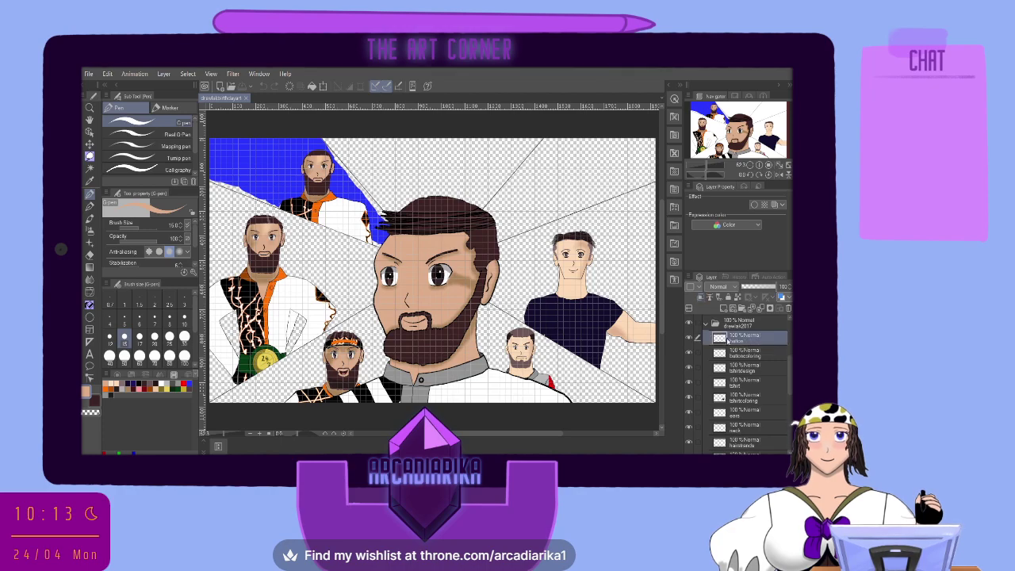
{"action": "scroll", "coordinate": [575, 341], "scroll_direction": "up", "scroll_amount": 5}
{"action": "scroll", "coordinate": [576, 341], "scroll_direction": "up", "scroll_amount": 5}
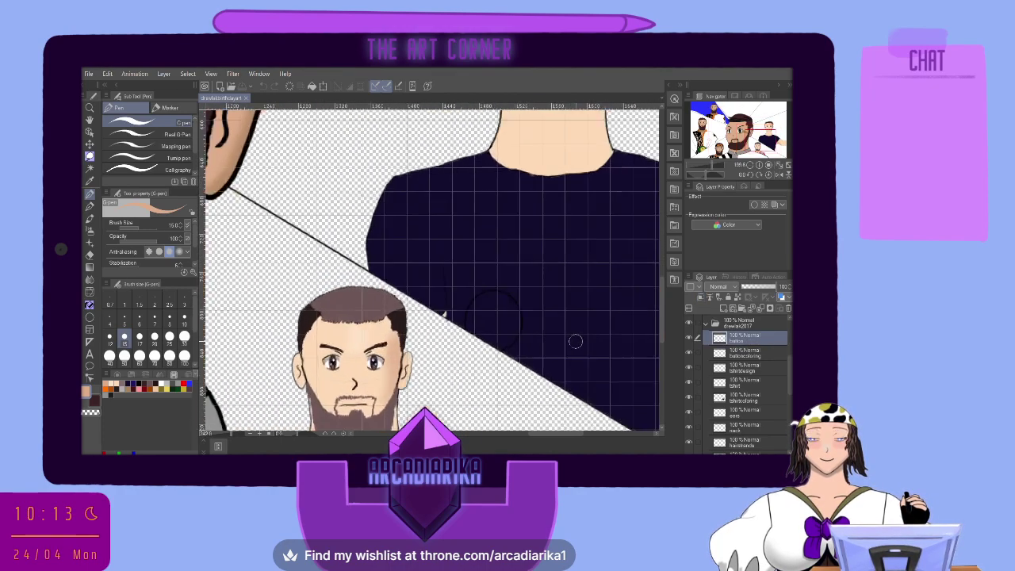
{"action": "left_click", "coordinate": [737, 355]}
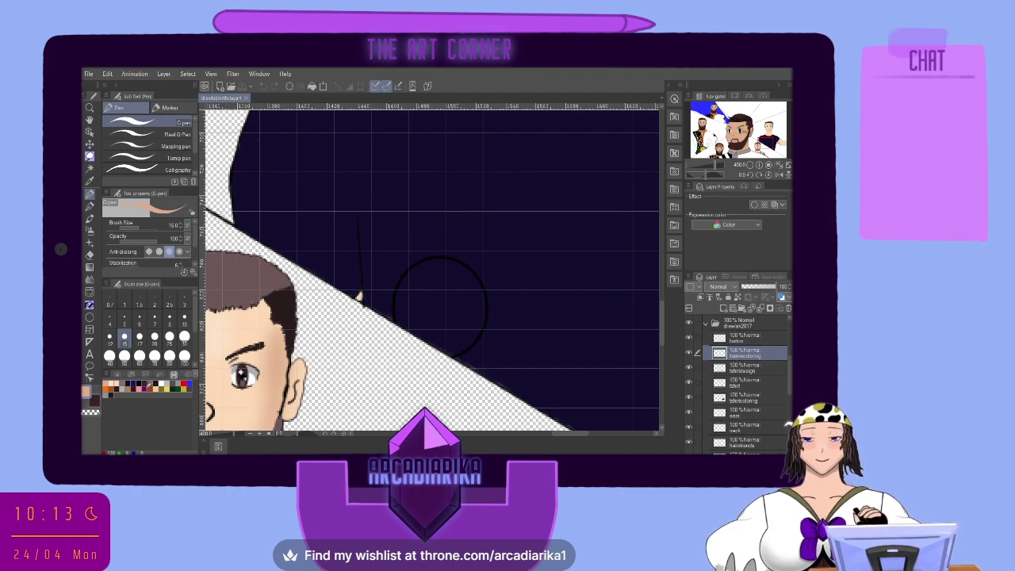
{"action": "key", "text": "x"}
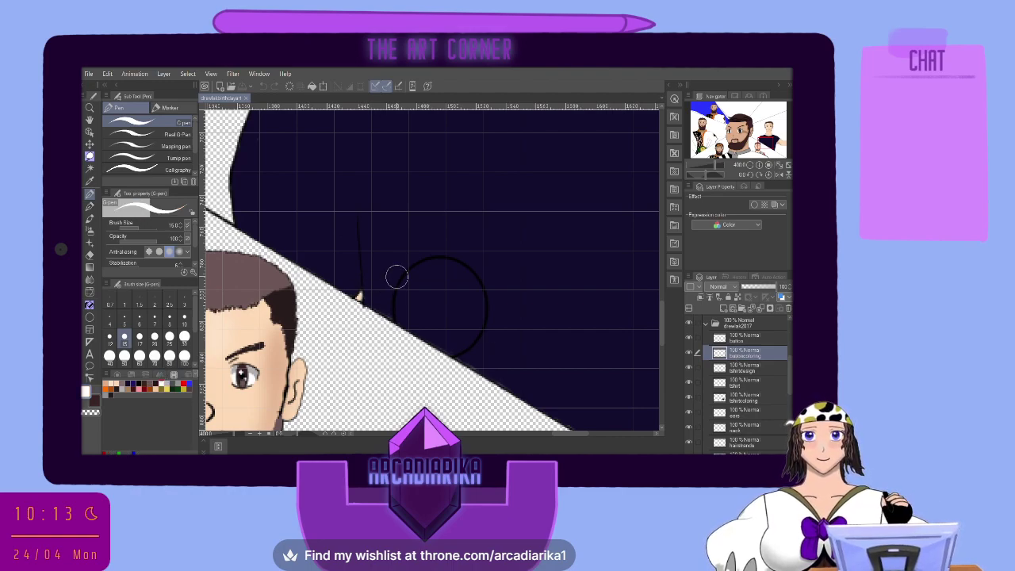
{"action": "scroll", "coordinate": [397, 276], "scroll_direction": "up", "scroll_amount": 4}
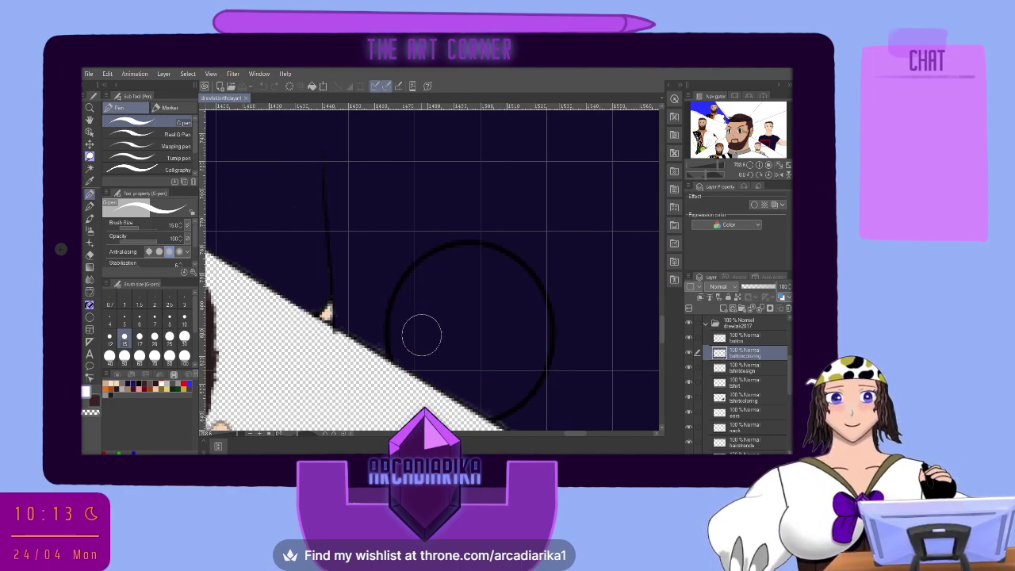
{"action": "mouse_move", "coordinate": [428, 330]}
{"action": "left_mouse_down"}
{"action": "mouse_move", "coordinate": [405, 355]}
{"action": "mouse_move", "coordinate": [407, 313]}
{"action": "mouse_move", "coordinate": [396, 349]}
{"action": "mouse_move", "coordinate": [416, 295]}
{"action": "mouse_move", "coordinate": [408, 313]}
{"action": "mouse_move", "coordinate": [434, 279]}
{"action": "mouse_move", "coordinate": [455, 272]}
{"action": "mouse_move", "coordinate": [432, 273]}
{"action": "mouse_move", "coordinate": [424, 337]}
{"action": "mouse_move", "coordinate": [508, 353]}
{"action": "mouse_move", "coordinate": [513, 345]}
{"action": "mouse_move", "coordinate": [489, 314]}
{"action": "mouse_move", "coordinate": [493, 289]}
{"action": "mouse_move", "coordinate": [515, 324]}
{"action": "mouse_move", "coordinate": [495, 373]}
{"action": "mouse_move", "coordinate": [468, 384]}
{"action": "mouse_move", "coordinate": [445, 355]}
{"action": "mouse_move", "coordinate": [463, 331]}
{"action": "left_mouse_up"}
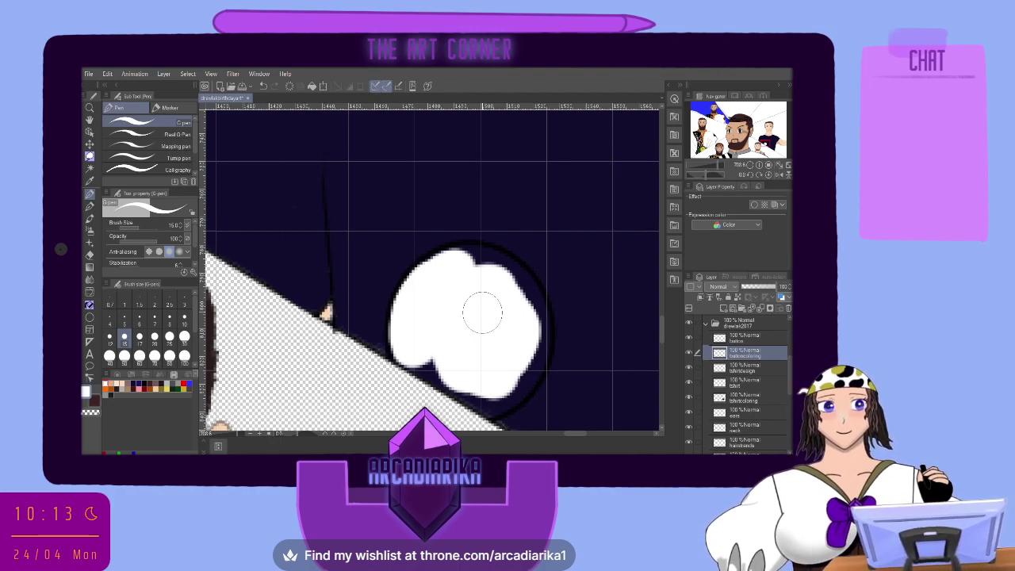
Set the pen size to 7 and fill the button's remaining edges with white up to its outline.
{"action": "scroll", "coordinate": [491, 291], "scroll_direction": "up", "scroll_amount": 2}
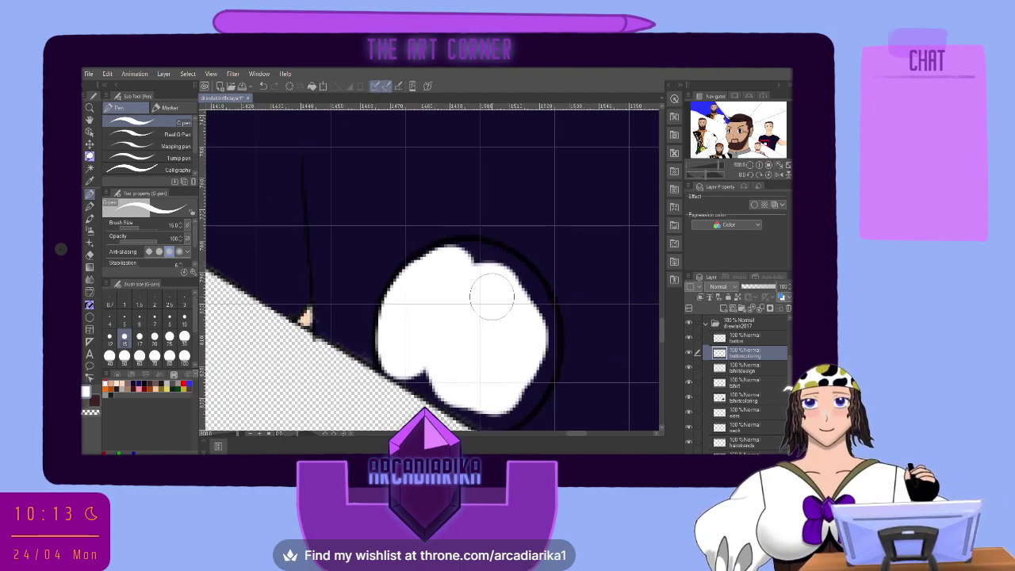
{"action": "left_click_drag", "start_coordinate": [662, 338], "coordinate": [662, 341]}
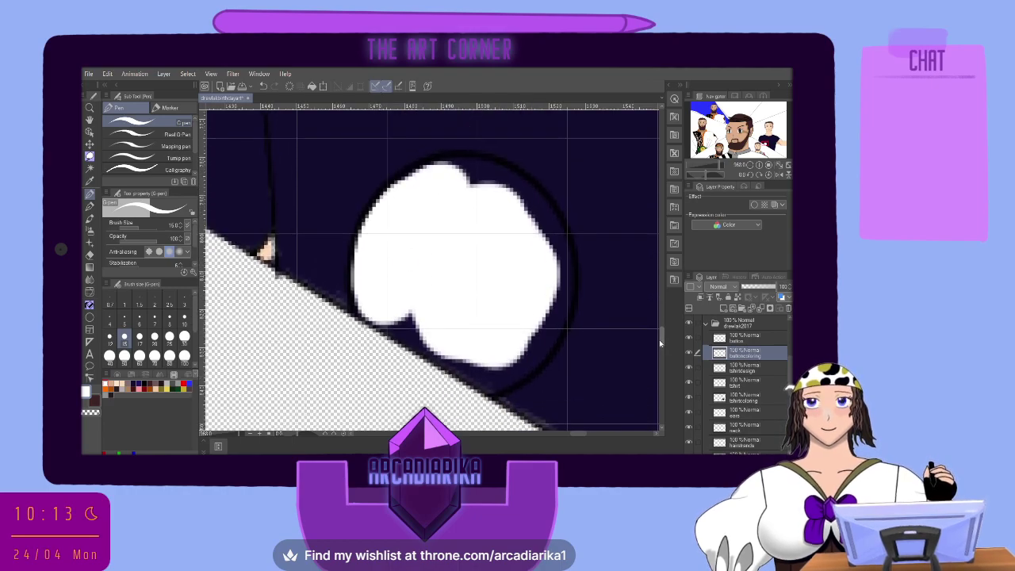
{"action": "scroll", "coordinate": [516, 285], "scroll_direction": "up", "scroll_amount": 2}
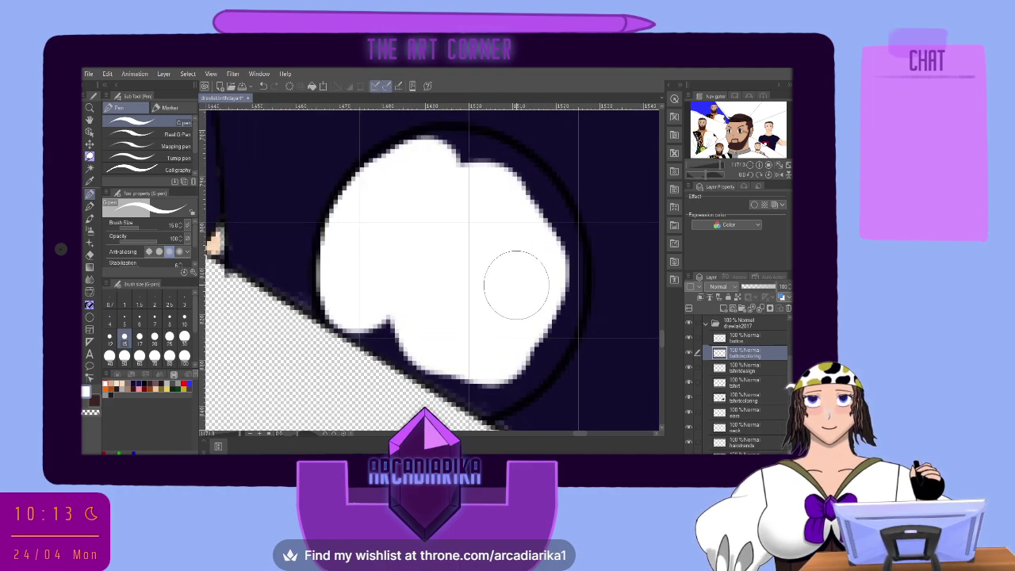
{"action": "left_click", "coordinate": [154, 318]}
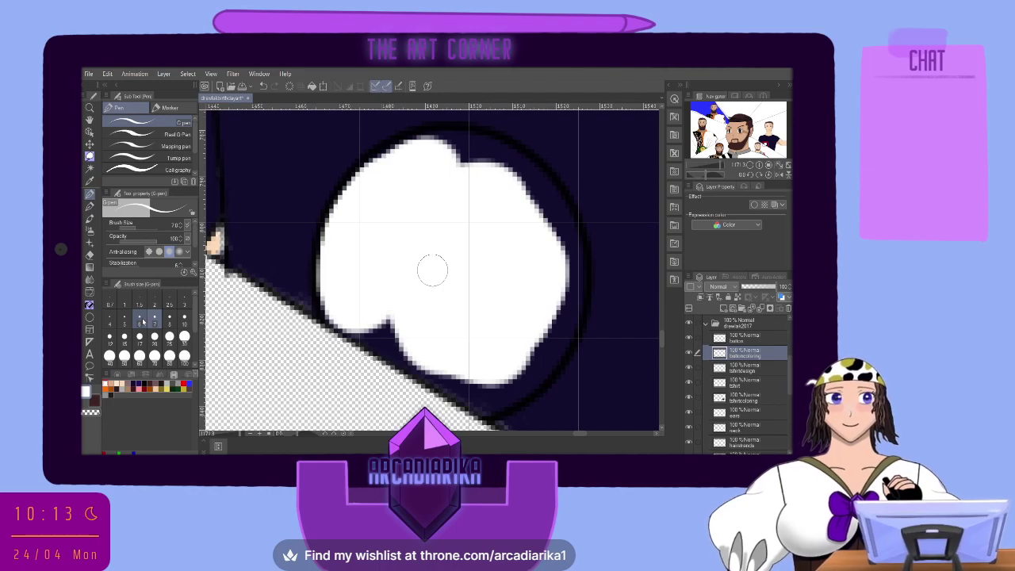
{"action": "mouse_move", "coordinate": [475, 159]}
{"action": "left_mouse_down"}
{"action": "mouse_move", "coordinate": [429, 142]}
{"action": "mouse_move", "coordinate": [379, 162]}
{"action": "left_mouse_up"}
{"action": "mouse_move", "coordinate": [436, 145]}
{"action": "left_mouse_down"}
{"action": "mouse_move", "coordinate": [488, 149]}
{"action": "mouse_move", "coordinate": [500, 157]}
{"action": "mouse_move", "coordinate": [440, 140]}
{"action": "mouse_move", "coordinate": [532, 197]}
{"action": "mouse_move", "coordinate": [548, 194]}
{"action": "mouse_move", "coordinate": [529, 173]}
{"action": "mouse_move", "coordinate": [567, 243]}
{"action": "mouse_move", "coordinate": [566, 323]}
{"action": "mouse_move", "coordinate": [551, 357]}
{"action": "mouse_move", "coordinate": [535, 382]}
{"action": "mouse_move", "coordinate": [486, 409]}
{"action": "mouse_move", "coordinate": [550, 327]}
{"action": "left_mouse_up"}
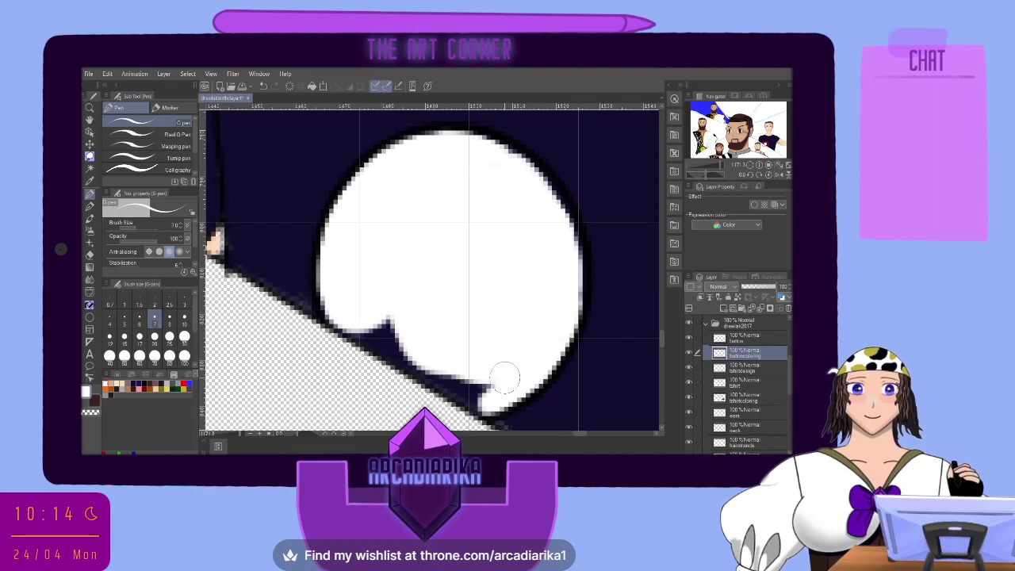
{"action": "mouse_move", "coordinate": [505, 377]}
{"action": "left_mouse_down"}
{"action": "mouse_move", "coordinate": [475, 392]}
{"action": "mouse_move", "coordinate": [477, 403]}
{"action": "mouse_move", "coordinate": [443, 369]}
{"action": "mouse_move", "coordinate": [458, 381]}
{"action": "mouse_move", "coordinate": [421, 357]}
{"action": "mouse_move", "coordinate": [467, 393]}
{"action": "mouse_move", "coordinate": [357, 323]}
{"action": "mouse_move", "coordinate": [412, 345]}
{"action": "left_mouse_up"}
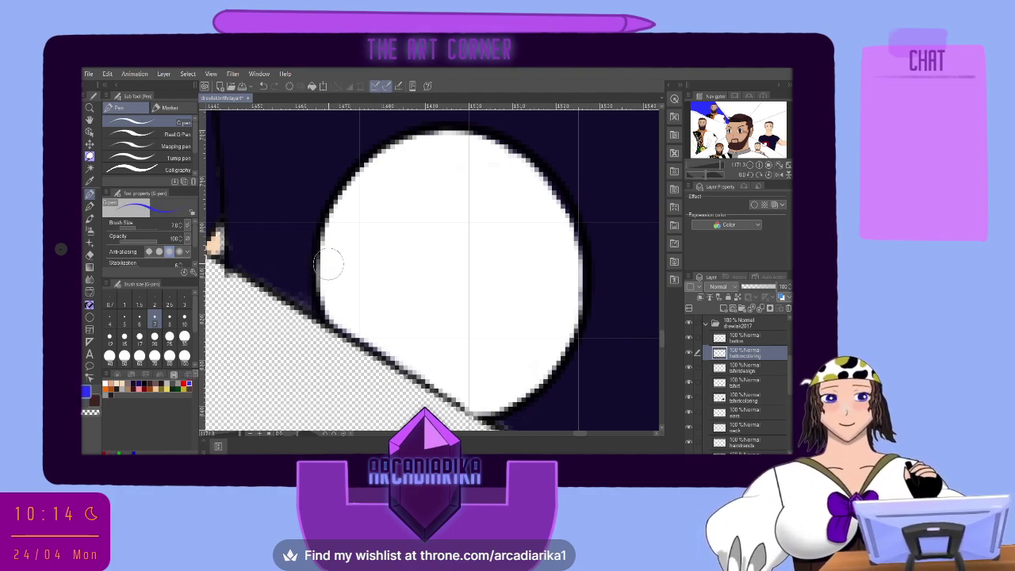
{"action": "mouse_move", "coordinate": [321, 272]}
{"action": "left_mouse_down"}
{"action": "mouse_move", "coordinate": [342, 208]}
{"action": "mouse_move", "coordinate": [374, 172]}
{"action": "mouse_move", "coordinate": [408, 149]}
{"action": "mouse_move", "coordinate": [459, 141]}
{"action": "mouse_move", "coordinate": [508, 151]}
{"action": "mouse_move", "coordinate": [534, 176]}
{"action": "mouse_move", "coordinate": [569, 282]}
{"action": "left_mouse_up"}
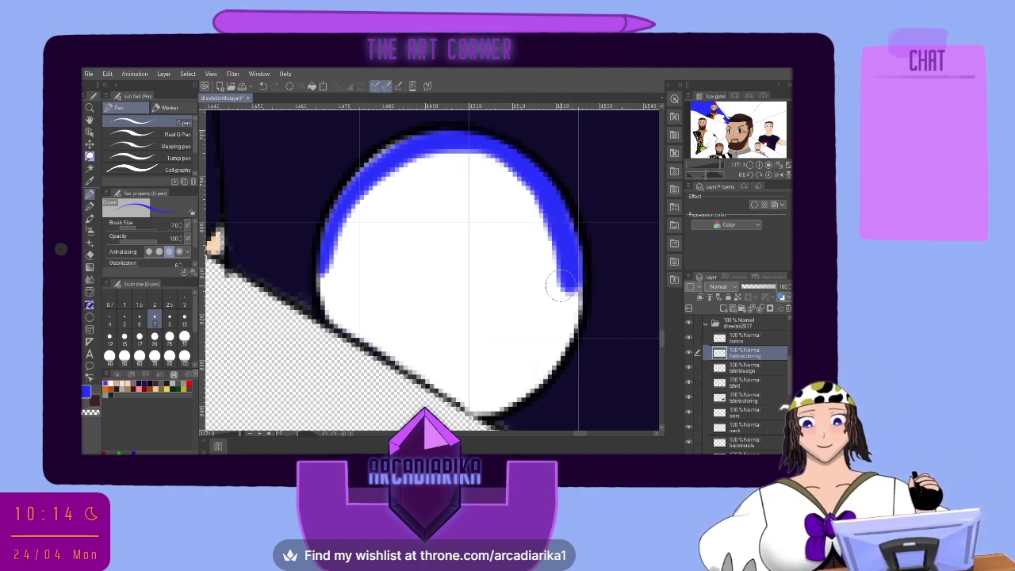
{"action": "left_click", "coordinate": [261, 87]}
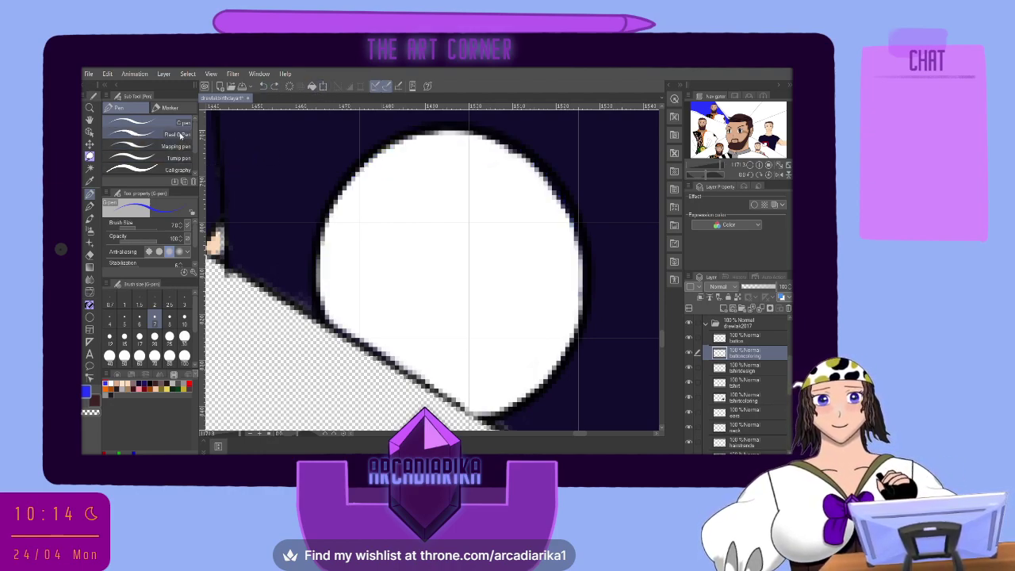
{"action": "left_click", "coordinate": [179, 134]}
{"action": "left_click", "coordinate": [183, 124]}
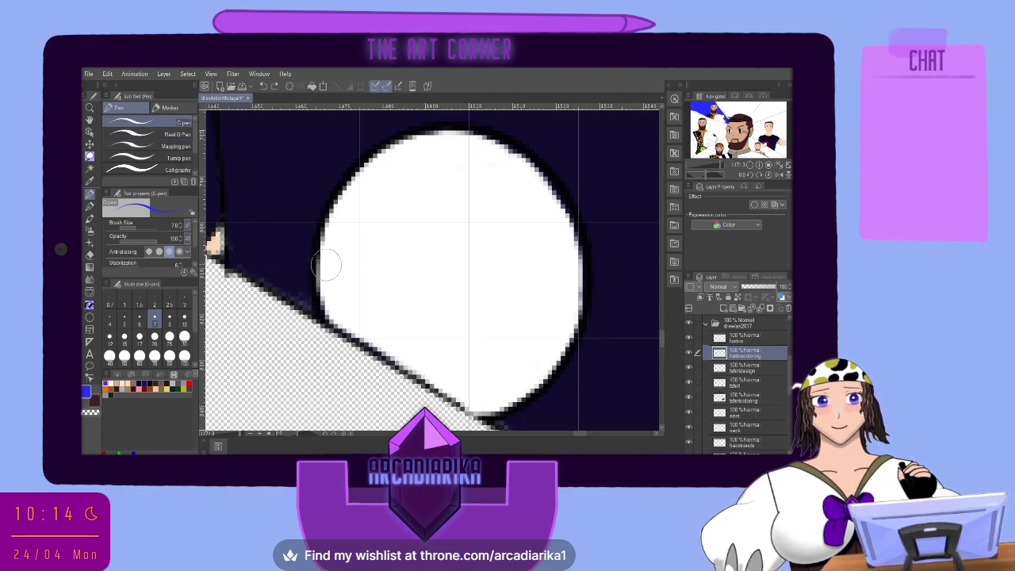
{"action": "mouse_move", "coordinate": [327, 266]}
{"action": "left_mouse_down"}
{"action": "mouse_move", "coordinate": [337, 217]}
{"action": "mouse_move", "coordinate": [369, 172]}
{"action": "mouse_move", "coordinate": [406, 148]}
{"action": "mouse_move", "coordinate": [450, 142]}
{"action": "mouse_move", "coordinate": [492, 151]}
{"action": "mouse_move", "coordinate": [526, 173]}
{"action": "mouse_move", "coordinate": [570, 238]}
{"action": "mouse_move", "coordinate": [569, 279]}
{"action": "left_mouse_up"}
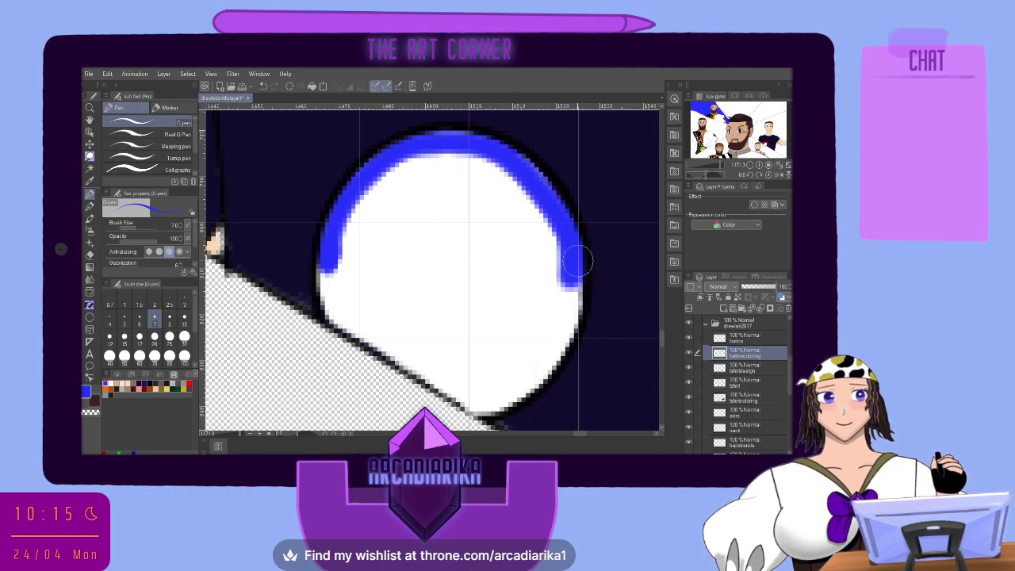
{"action": "mouse_move", "coordinate": [333, 264]}
{"action": "left_mouse_down"}
{"action": "mouse_move", "coordinate": [384, 182]}
{"action": "mouse_move", "coordinate": [428, 162]}
{"action": "mouse_move", "coordinate": [466, 160]}
{"action": "mouse_move", "coordinate": [534, 200]}
{"action": "mouse_move", "coordinate": [563, 241]}
{"action": "mouse_move", "coordinate": [567, 287]}
{"action": "left_mouse_up"}
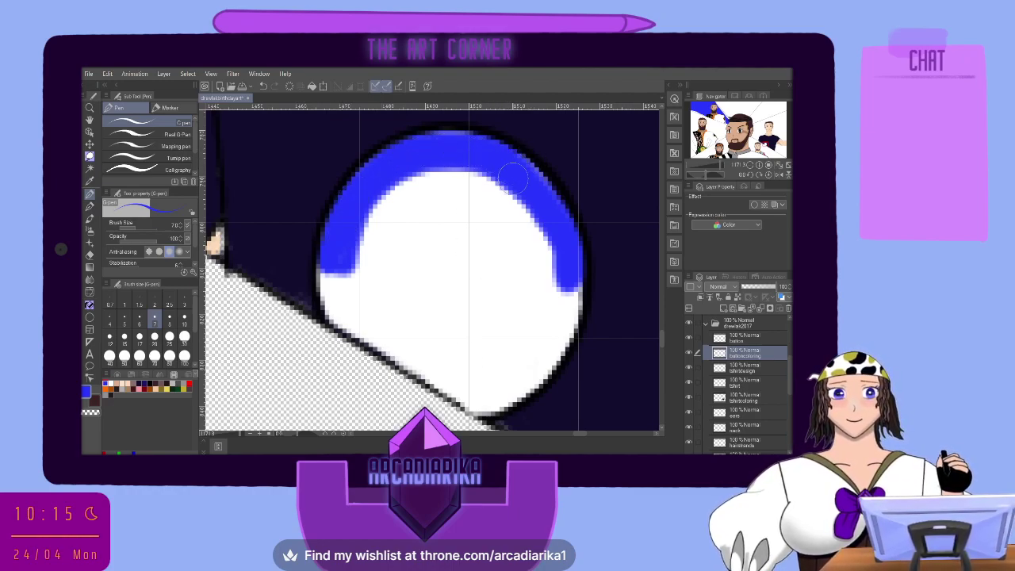
{"action": "left_click", "coordinate": [264, 87]}
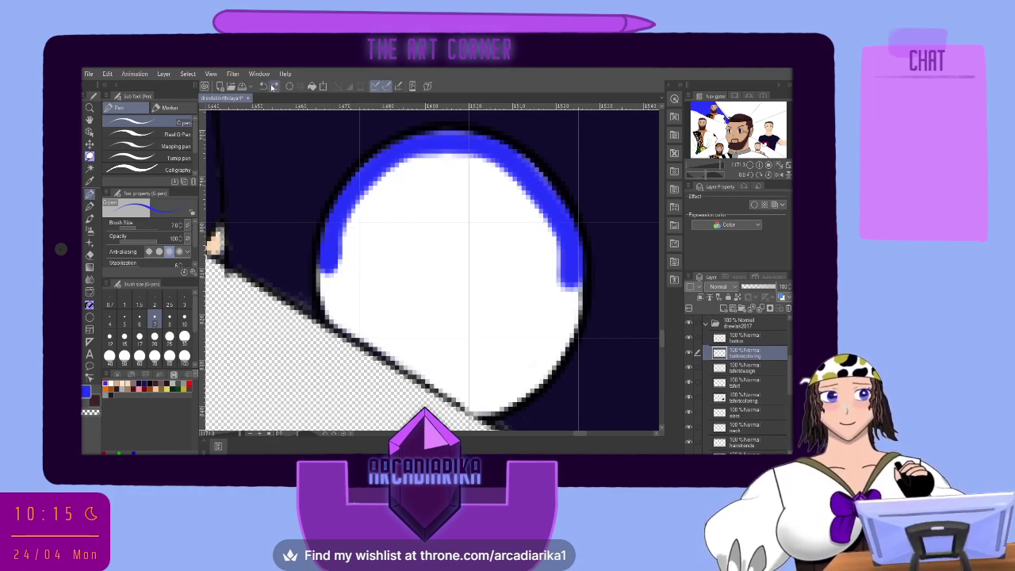
{"action": "left_click", "coordinate": [275, 87]}
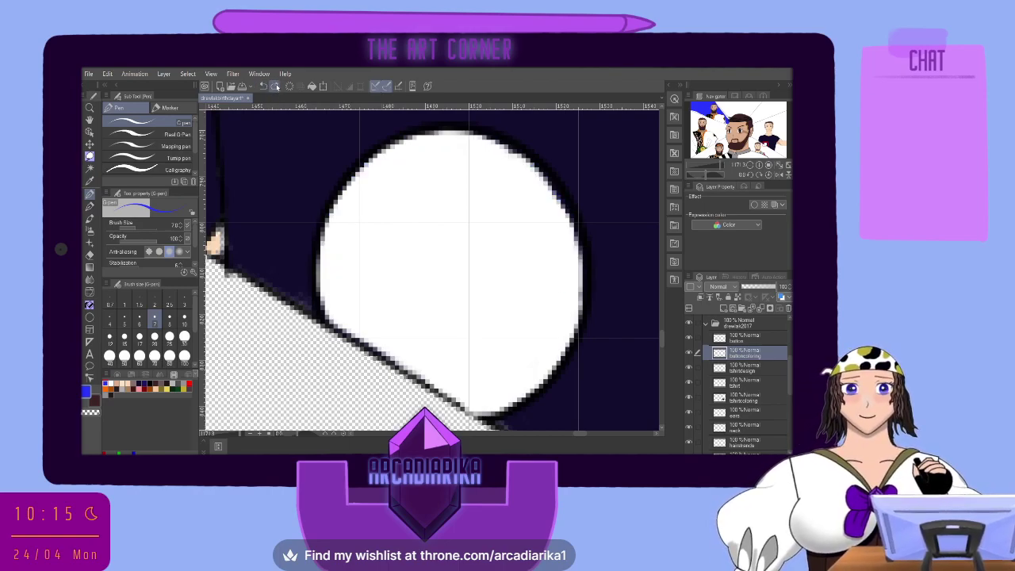
Paint a thick blue arc inside the button's upper outline, ending about halfway down on both sides.
{"action": "mouse_move", "coordinate": [325, 254]}
{"action": "left_mouse_down"}
{"action": "mouse_move", "coordinate": [349, 199]}
{"action": "mouse_move", "coordinate": [389, 158]}
{"action": "mouse_move", "coordinate": [438, 139]}
{"action": "mouse_move", "coordinate": [502, 152]}
{"action": "left_mouse_up"}
{"action": "mouse_move", "coordinate": [529, 171]}
{"action": "left_mouse_down"}
{"action": "mouse_move", "coordinate": [560, 220]}
{"action": "mouse_move", "coordinate": [570, 268]}
{"action": "left_mouse_up"}
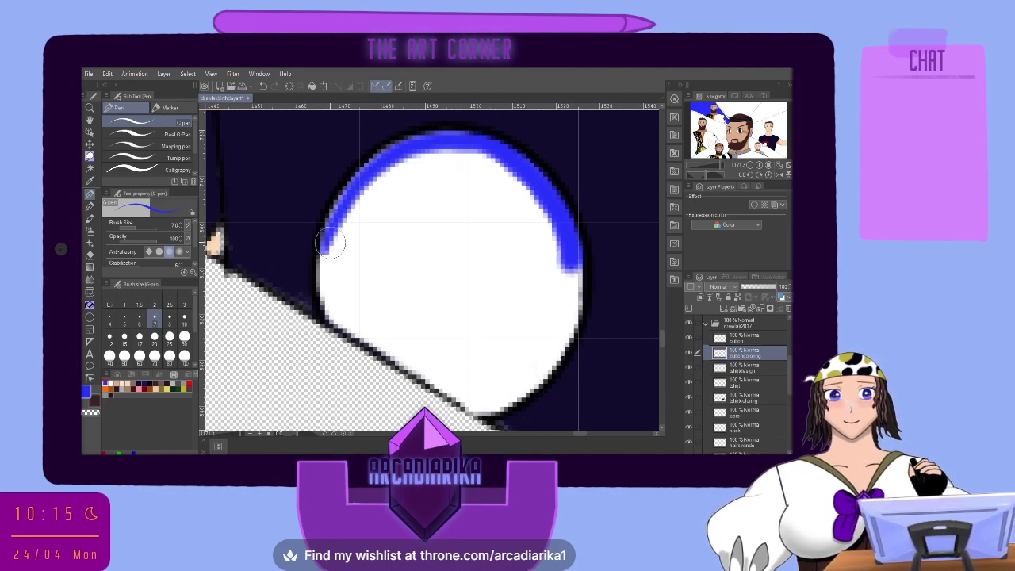
{"action": "mouse_move", "coordinate": [569, 262]}
{"action": "left_mouse_down"}
{"action": "mouse_move", "coordinate": [551, 266]}
{"action": "mouse_move", "coordinate": [529, 186]}
{"action": "mouse_move", "coordinate": [491, 158]}
{"action": "mouse_move", "coordinate": [440, 151]}
{"action": "mouse_move", "coordinate": [363, 195]}
{"action": "mouse_move", "coordinate": [337, 264]}
{"action": "mouse_move", "coordinate": [325, 268]}
{"action": "mouse_move", "coordinate": [351, 195]}
{"action": "mouse_move", "coordinate": [421, 143]}
{"action": "mouse_move", "coordinate": [468, 141]}
{"action": "mouse_move", "coordinate": [514, 158]}
{"action": "mouse_move", "coordinate": [546, 198]}
{"action": "mouse_move", "coordinate": [563, 261]}
{"action": "mouse_move", "coordinate": [575, 244]}
{"action": "left_mouse_up"}
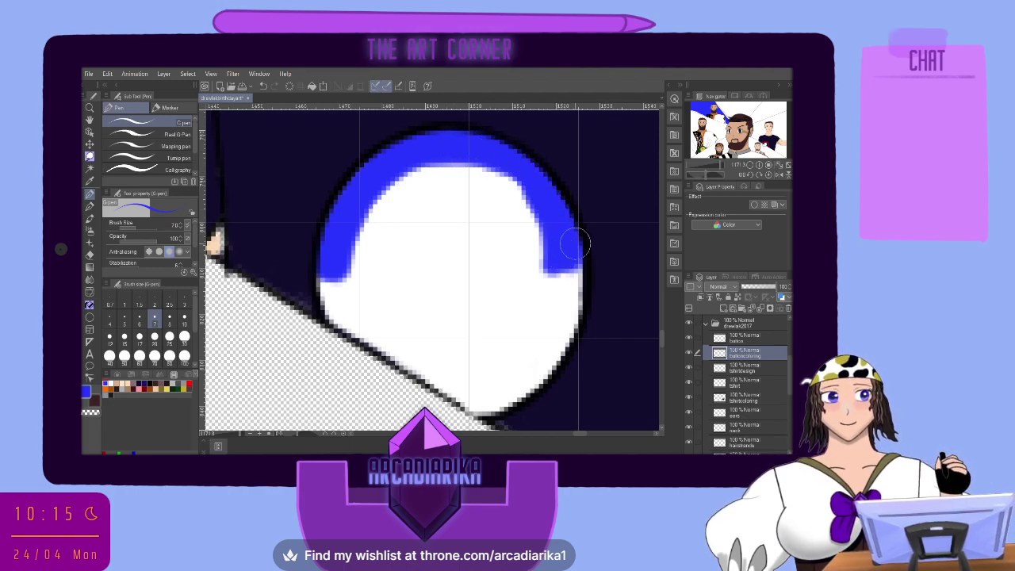
{"action": "key", "text": "e"}
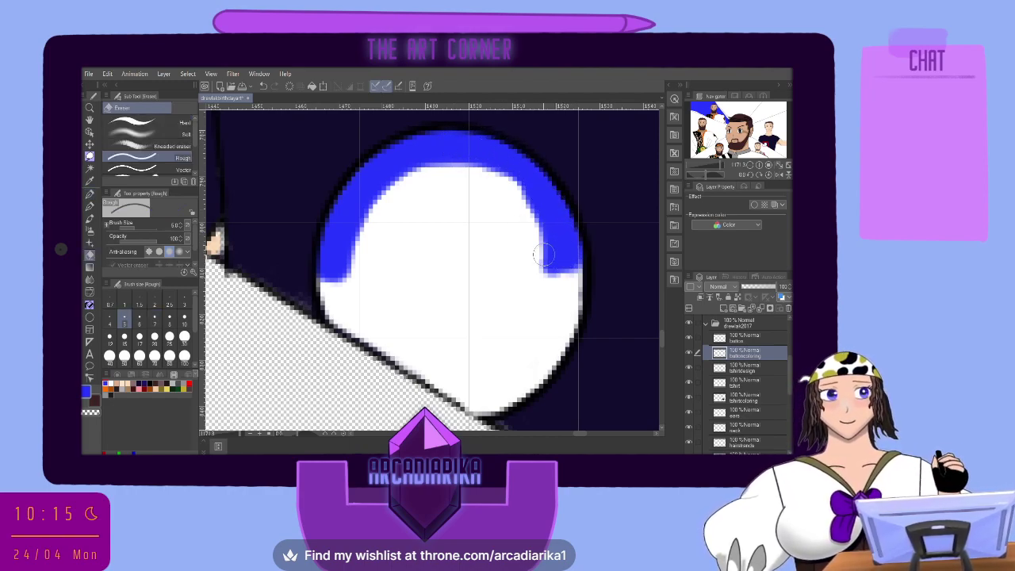
{"action": "left_click_drag", "start_coordinate": [541, 269], "coordinate": [539, 265]}
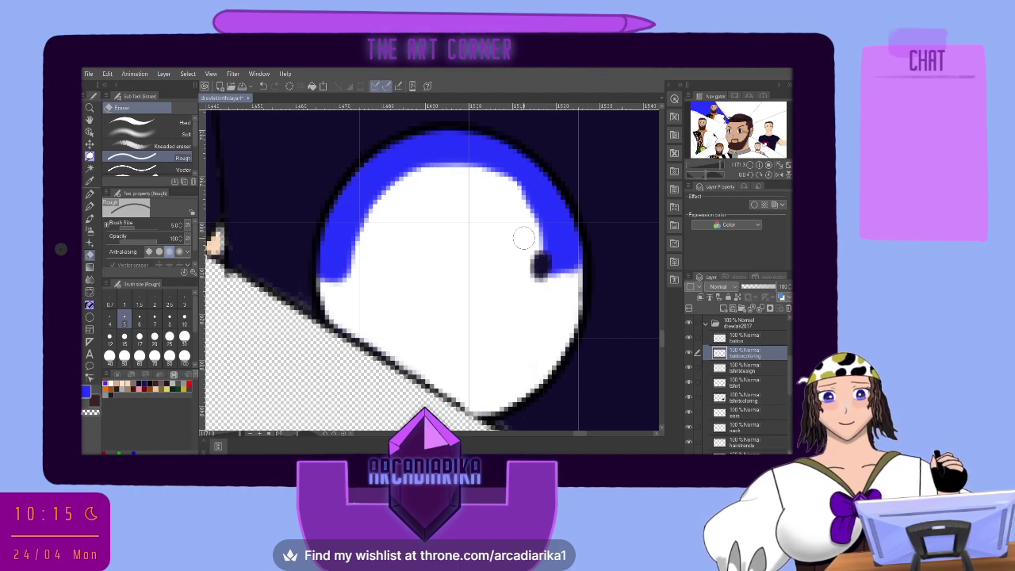
{"action": "left_click", "coordinate": [264, 85]}
{"action": "left_click", "coordinate": [90, 192]}
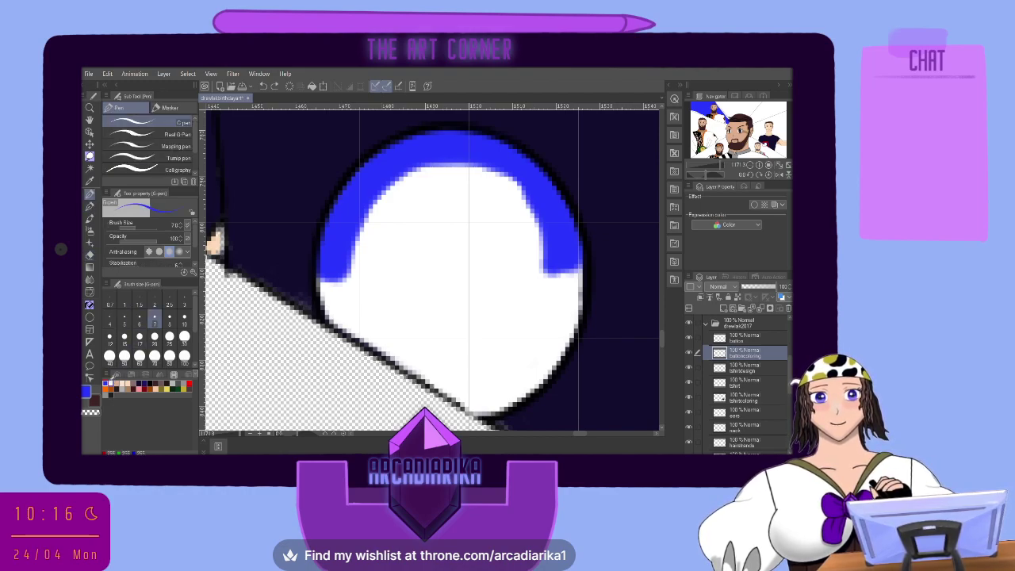
Trim the blue arc with white, thinning its right inner edge and squaring off both lower ends.
{"action": "left_click", "coordinate": [112, 383]}
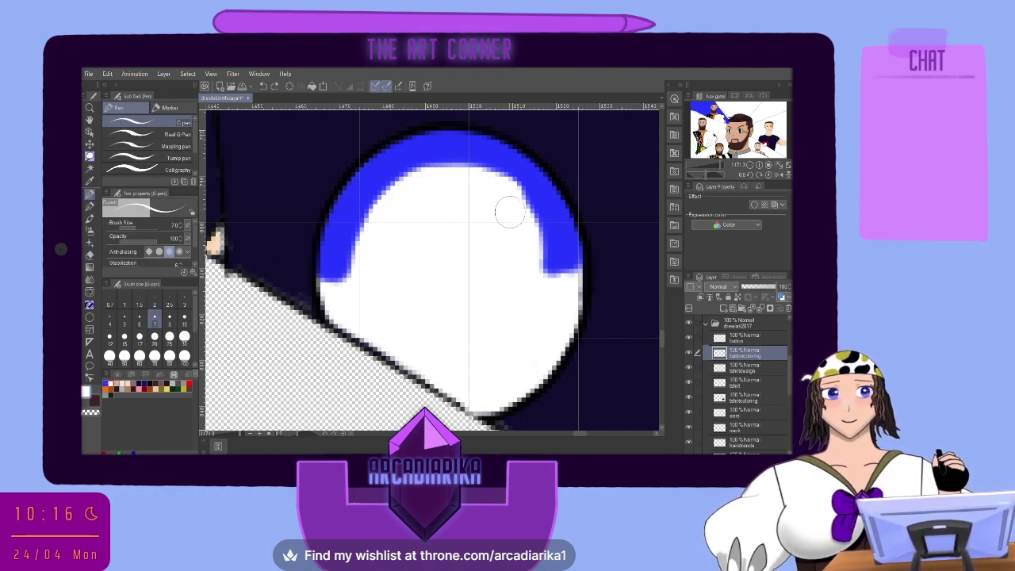
{"action": "mouse_move", "coordinate": [530, 215]}
{"action": "left_mouse_down"}
{"action": "mouse_move", "coordinate": [547, 234]}
{"action": "mouse_move", "coordinate": [541, 281]}
{"action": "left_mouse_up"}
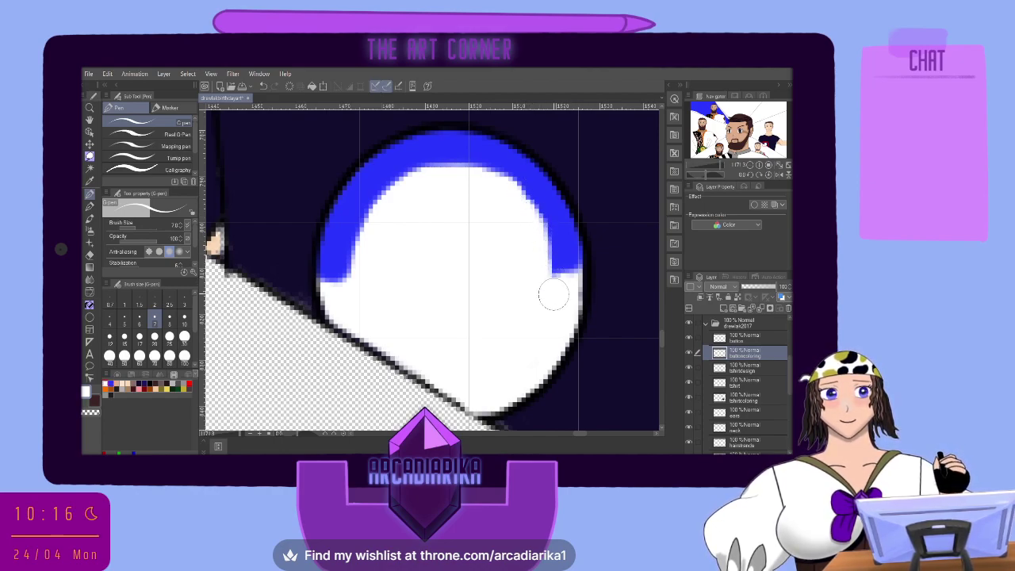
{"action": "mouse_move", "coordinate": [324, 286]}
{"action": "left_mouse_down"}
{"action": "mouse_move", "coordinate": [345, 290]}
{"action": "mouse_move", "coordinate": [337, 275]}
{"action": "mouse_move", "coordinate": [355, 275]}
{"action": "mouse_move", "coordinate": [327, 275]}
{"action": "mouse_move", "coordinate": [341, 278]}
{"action": "left_mouse_up"}
{"action": "left_click_drag", "start_coordinate": [536, 269], "coordinate": [579, 277]}
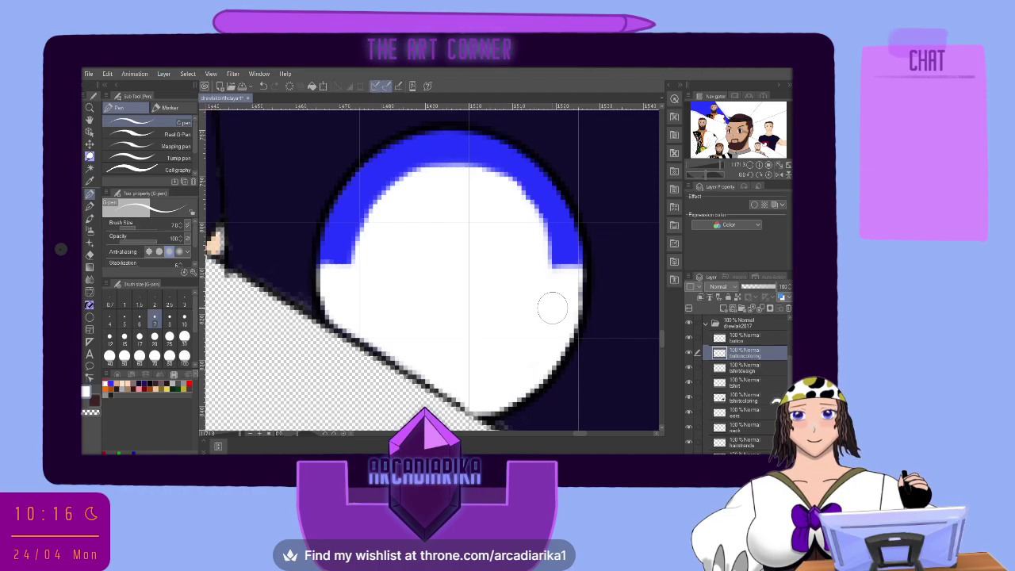
Paint five vertical red stripes across the lower part of the button, running down to its outline.
{"action": "left_click", "coordinate": [188, 383]}
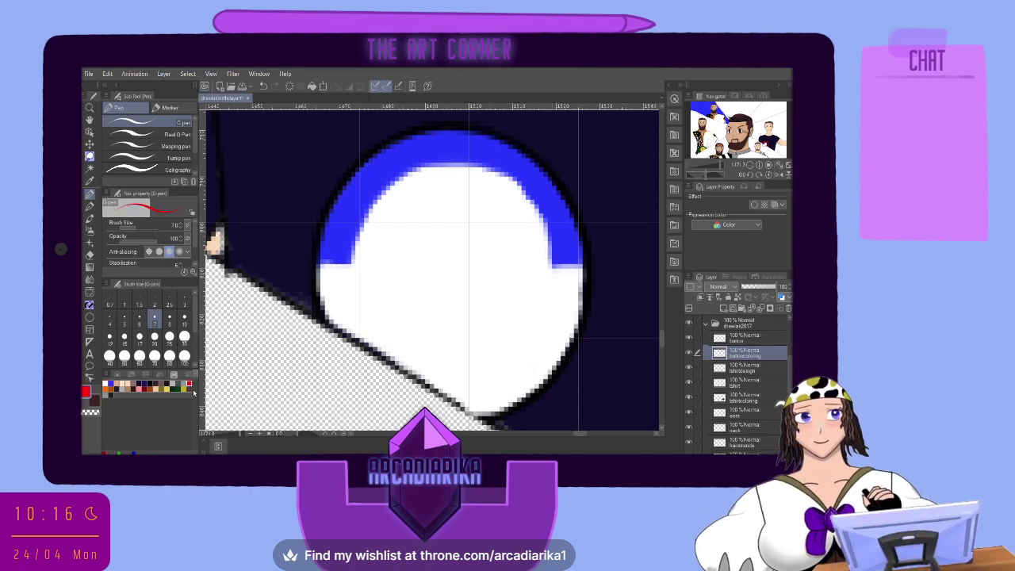
{"action": "left_click", "coordinate": [337, 316]}
{"action": "mouse_move", "coordinate": [337, 316]}
{"action": "left_mouse_down"}
{"action": "mouse_move", "coordinate": [386, 325]}
{"action": "mouse_move", "coordinate": [387, 348]}
{"action": "mouse_move", "coordinate": [388, 319]}
{"action": "mouse_move", "coordinate": [406, 322]}
{"action": "mouse_move", "coordinate": [405, 359]}
{"action": "mouse_move", "coordinate": [396, 330]}
{"action": "mouse_move", "coordinate": [396, 343]}
{"action": "mouse_move", "coordinate": [399, 333]}
{"action": "mouse_move", "coordinate": [440, 336]}
{"action": "mouse_move", "coordinate": [438, 374]}
{"action": "left_mouse_up"}
{"action": "left_click", "coordinate": [385, 325]}
{"action": "mouse_move", "coordinate": [432, 310]}
{"action": "left_mouse_down"}
{"action": "mouse_move", "coordinate": [466, 321]}
{"action": "mouse_move", "coordinate": [449, 341]}
{"action": "mouse_move", "coordinate": [449, 393]}
{"action": "mouse_move", "coordinate": [445, 381]}
{"action": "mouse_move", "coordinate": [448, 337]}
{"action": "mouse_move", "coordinate": [487, 366]}
{"action": "mouse_move", "coordinate": [483, 408]}
{"action": "mouse_move", "coordinate": [495, 324]}
{"action": "mouse_move", "coordinate": [486, 363]}
{"action": "mouse_move", "coordinate": [501, 318]}
{"action": "mouse_move", "coordinate": [512, 321]}
{"action": "mouse_move", "coordinate": [496, 408]}
{"action": "mouse_move", "coordinate": [499, 324]}
{"action": "mouse_move", "coordinate": [511, 333]}
{"action": "mouse_move", "coordinate": [575, 320]}
{"action": "mouse_move", "coordinate": [547, 319]}
{"action": "mouse_move", "coordinate": [538, 382]}
{"action": "mouse_move", "coordinate": [562, 357]}
{"action": "mouse_move", "coordinate": [565, 309]}
{"action": "left_mouse_up"}
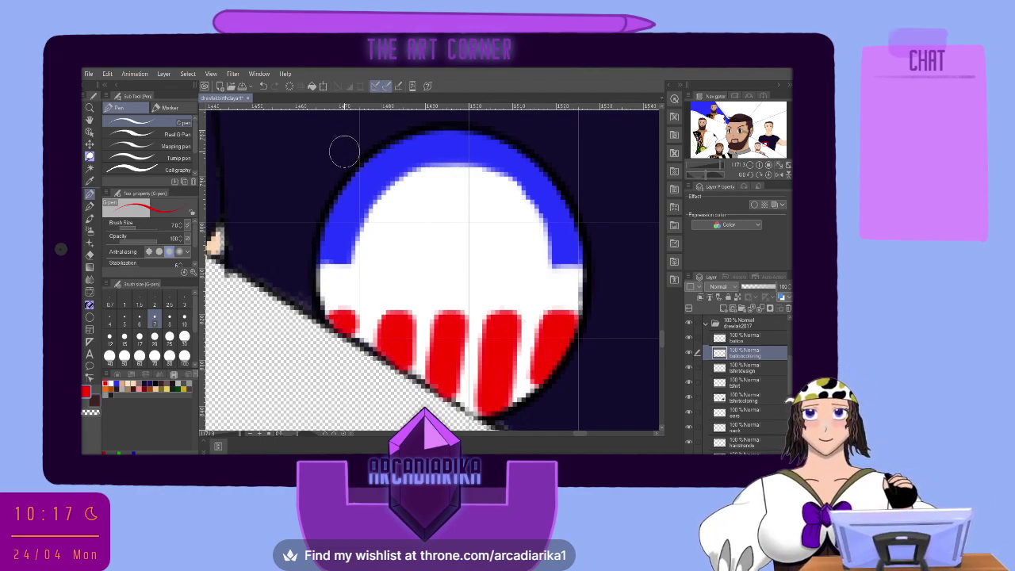
Collapse the 2017 layer folder, select the 2018 folder, and bring the empty panel above the navy-shirt figure into view.
{"action": "scroll", "coordinate": [344, 152], "scroll_direction": "down", "scroll_amount": 5}
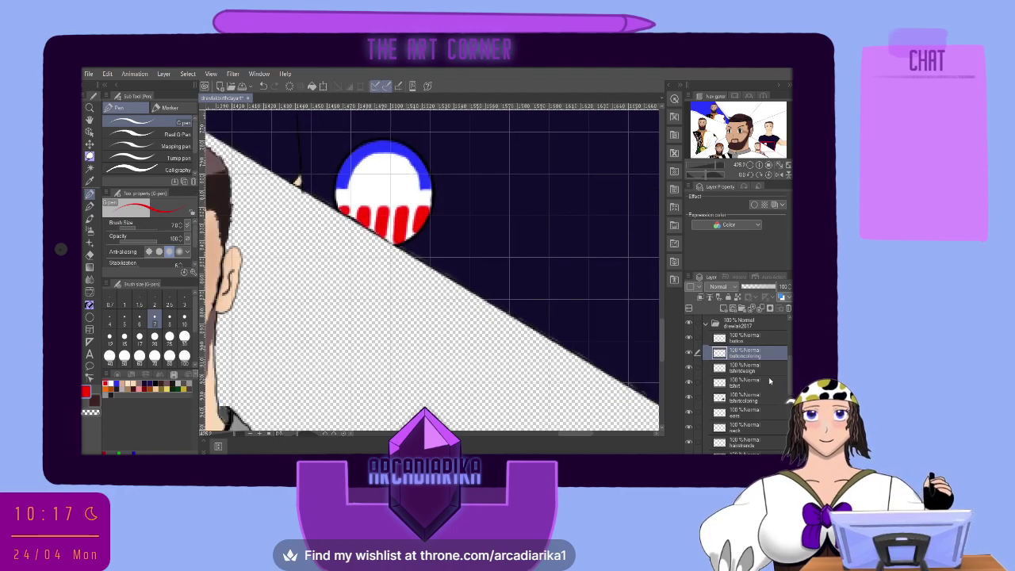
{"action": "scroll", "coordinate": [767, 381], "scroll_direction": "up", "scroll_amount": 3}
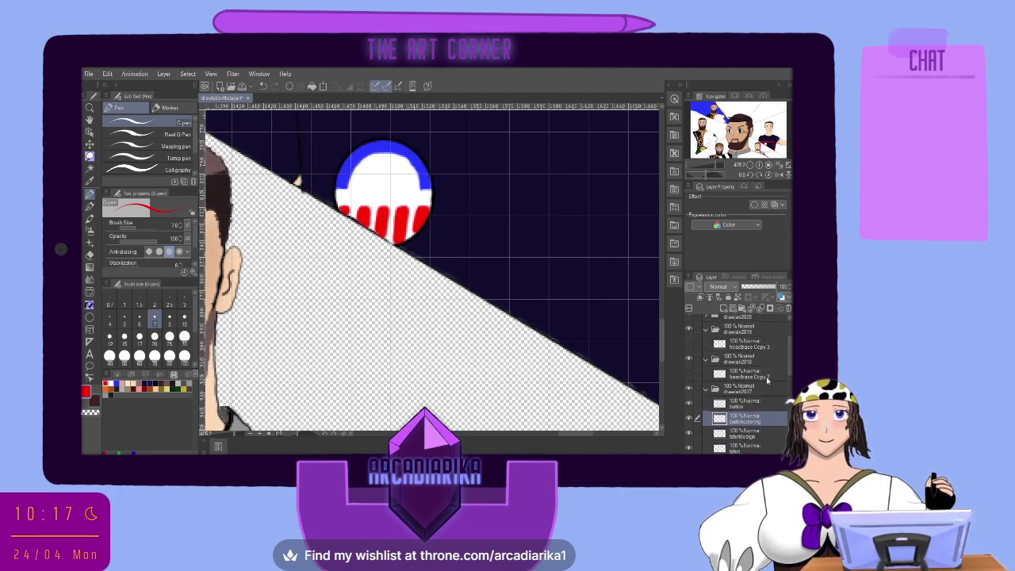
{"action": "left_click", "coordinate": [706, 389]}
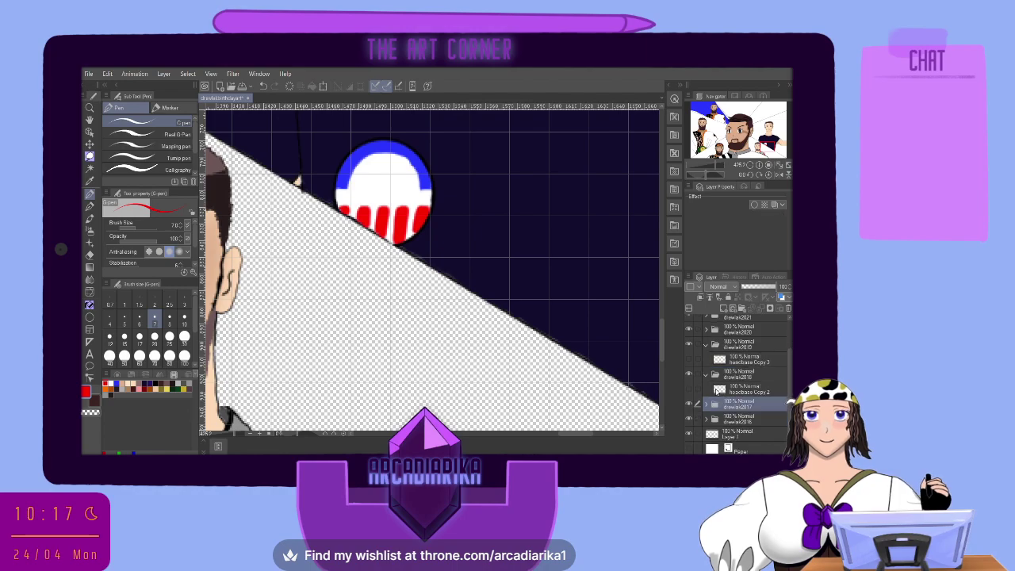
{"action": "left_click", "coordinate": [726, 377]}
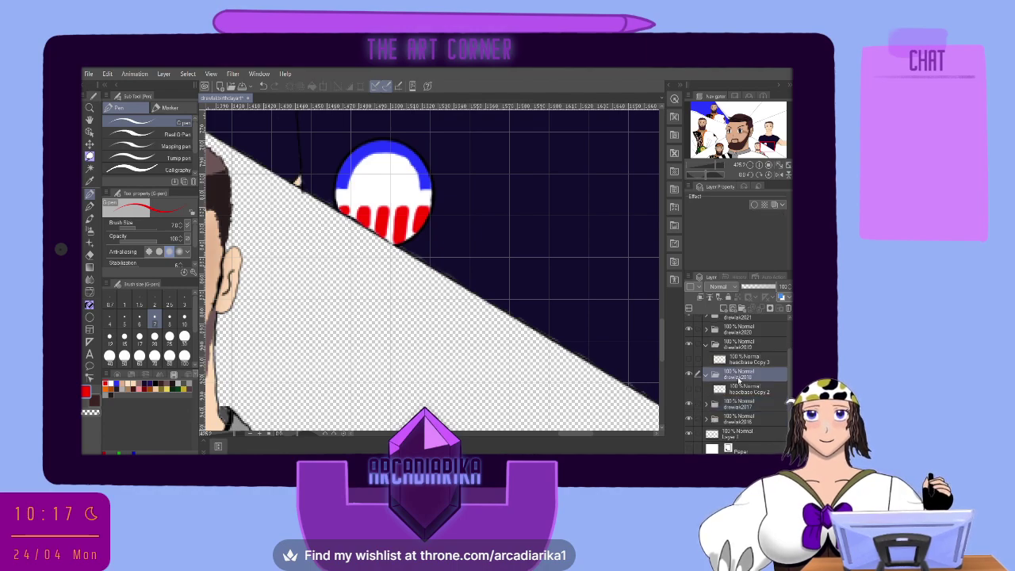
{"action": "left_click_drag", "start_coordinate": [767, 147], "coordinate": [760, 114]}
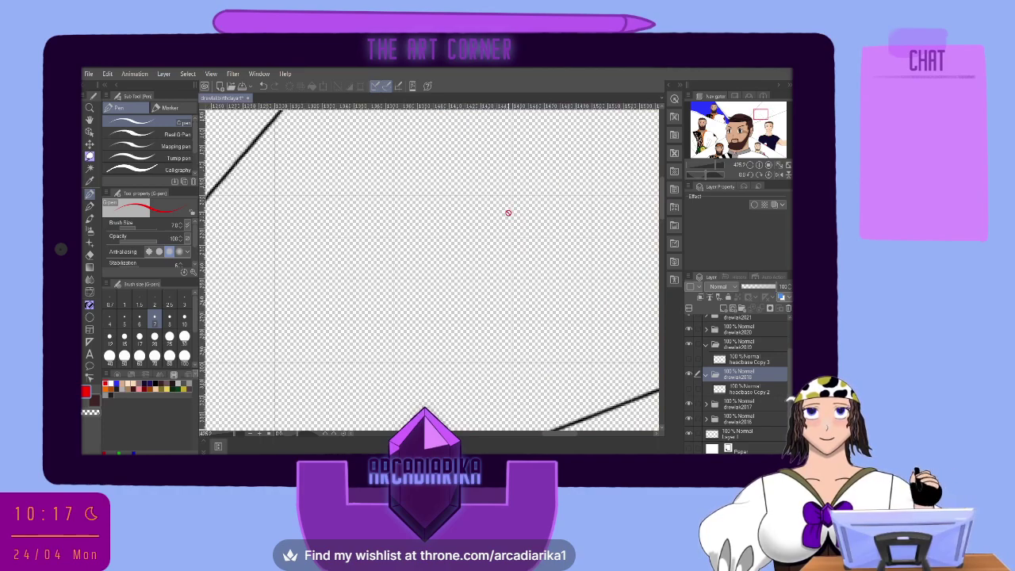
Show the headbase Copy 2 guide layer in the 2018 folder and bring its circle and crosshair into view.
{"action": "scroll", "coordinate": [508, 214], "scroll_direction": "down", "scroll_amount": 2}
{"action": "left_click", "coordinate": [711, 362]}
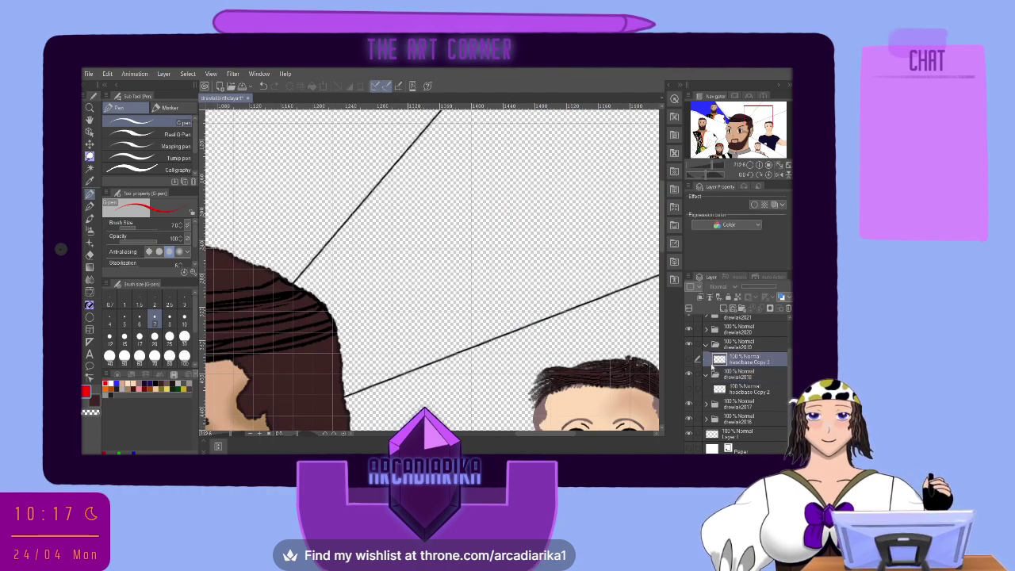
{"action": "left_click", "coordinate": [691, 359]}
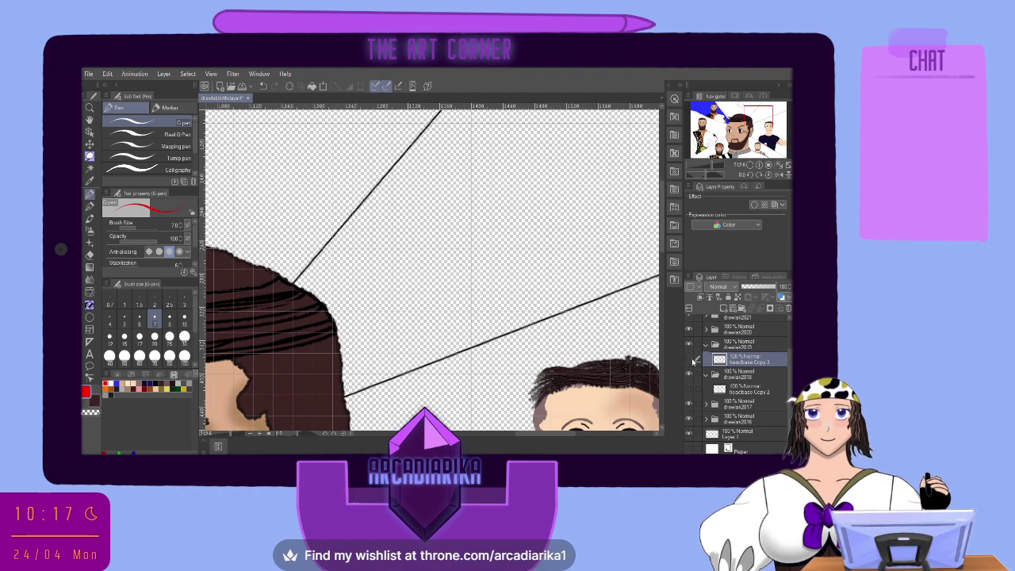
{"action": "left_click", "coordinate": [688, 389]}
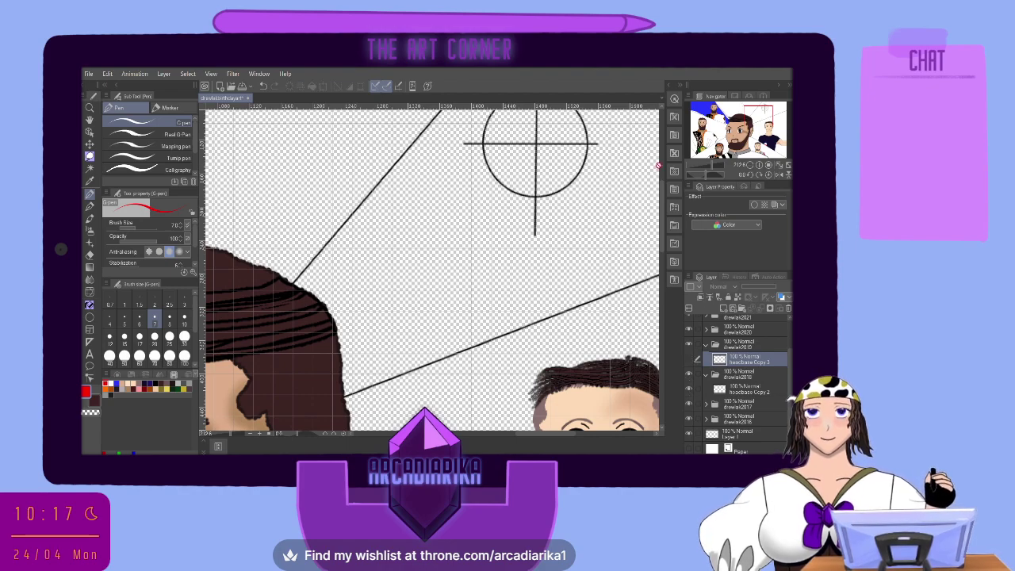
{"action": "left_click_drag", "start_coordinate": [768, 113], "coordinate": [770, 107]}
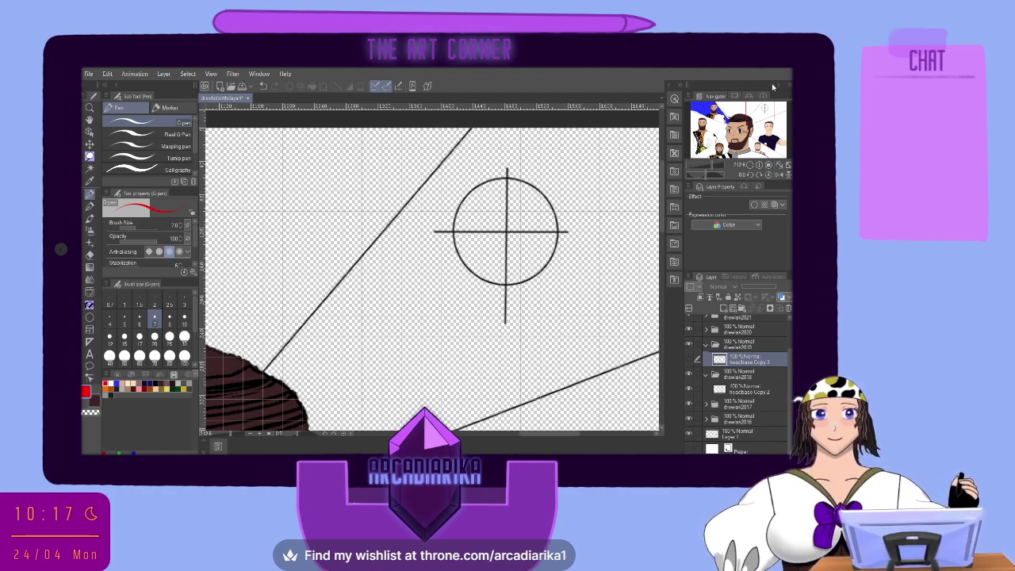
Pick black and the SOIPEN pencil, and add a stack of about 25 new layers above headbase Copy 3 in the 2019 folder.
{"action": "left_click", "coordinate": [157, 382]}
{"action": "left_click", "coordinate": [90, 205]}
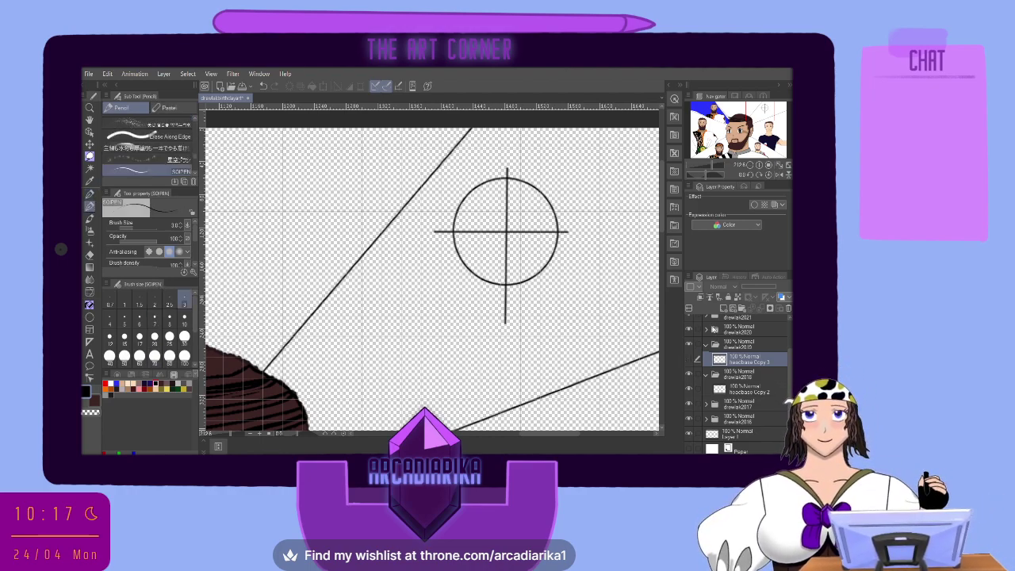
{"action": "left_click", "coordinate": [725, 308]}
{"action": "left_click", "coordinate": [725, 307]}
{"action": "left_click", "coordinate": [725, 308]}
{"action": "left_click", "coordinate": [726, 308]}
{"action": "left_click", "coordinate": [725, 308]}
{"action": "left_click", "coordinate": [726, 308]}
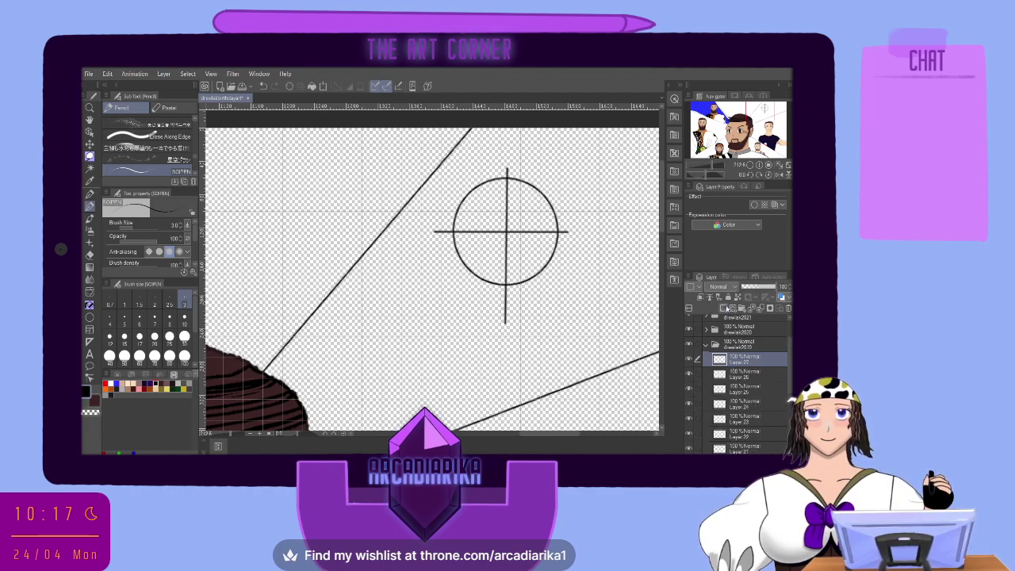
{"action": "left_click", "coordinate": [727, 309]}
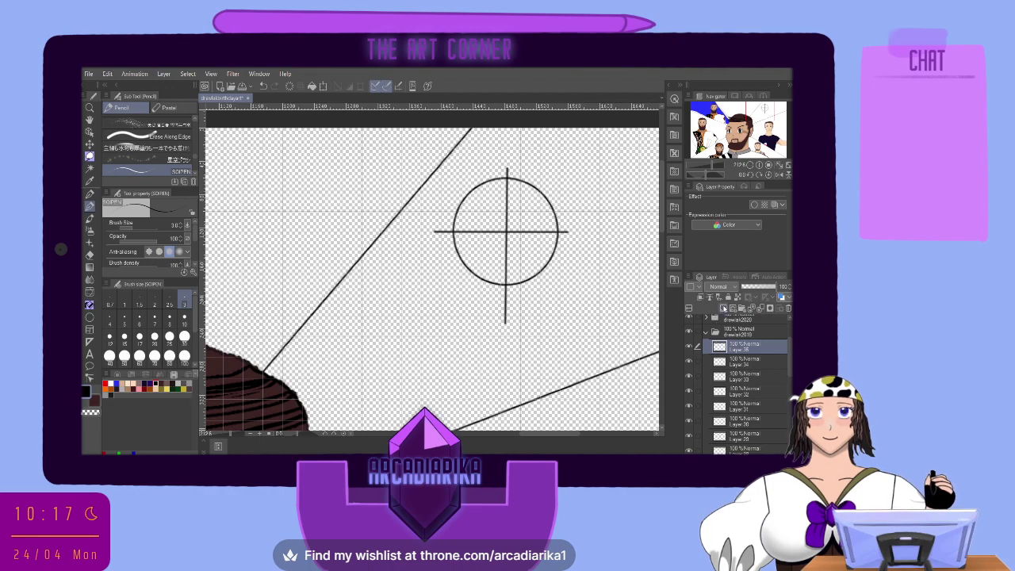
{"action": "left_click", "coordinate": [723, 308]}
{"action": "left_click", "coordinate": [723, 309]}
{"action": "left_click", "coordinate": [724, 308]}
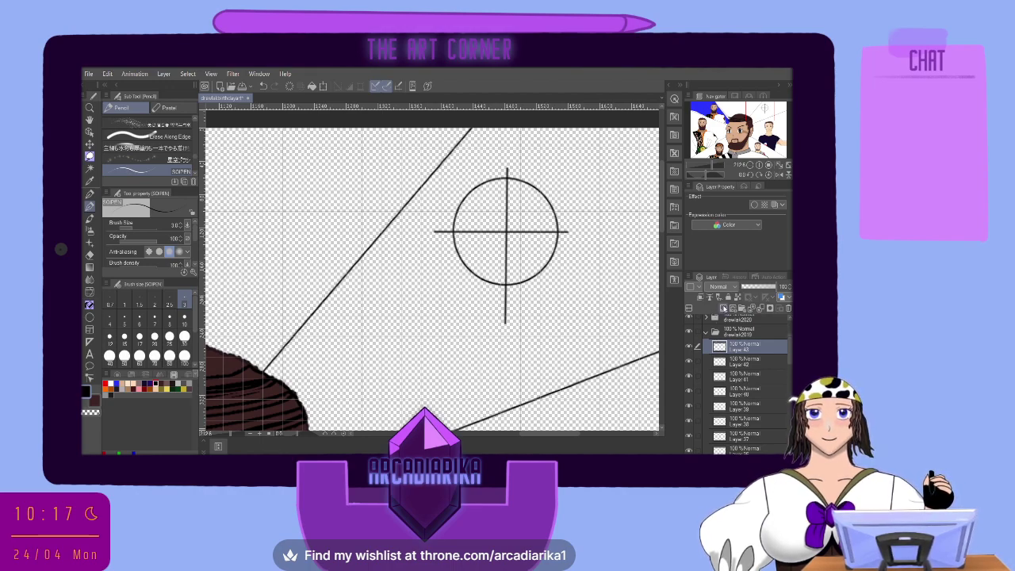
Name the three lowest new layers above headbase Copy 3, from bottom to top, head, eyel and eyewhitel.
{"action": "scroll", "coordinate": [727, 372], "scroll_direction": "down", "scroll_amount": 6}
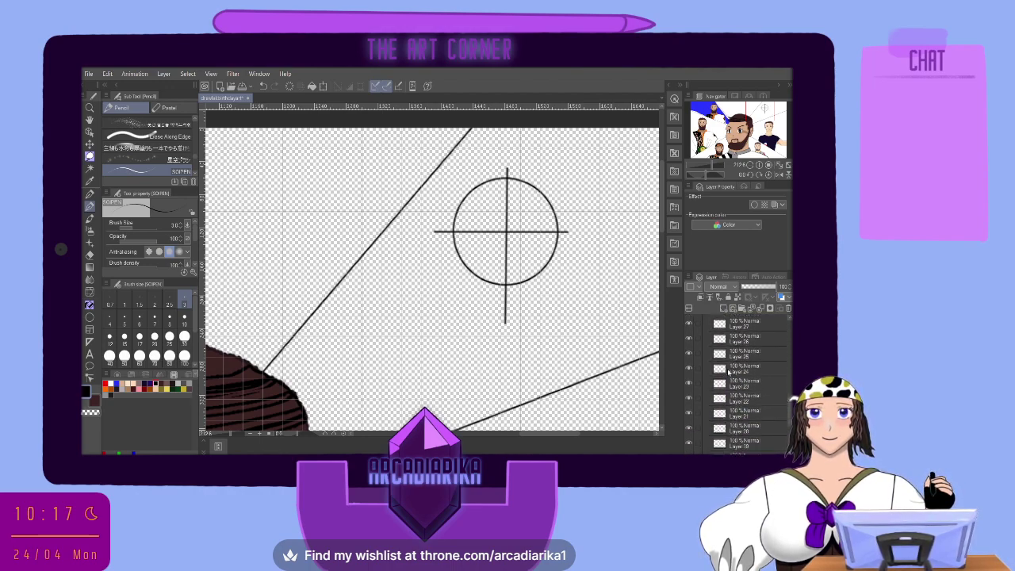
{"action": "scroll", "coordinate": [727, 372], "scroll_direction": "down", "scroll_amount": 1}
{"action": "left_click", "coordinate": [742, 420]}
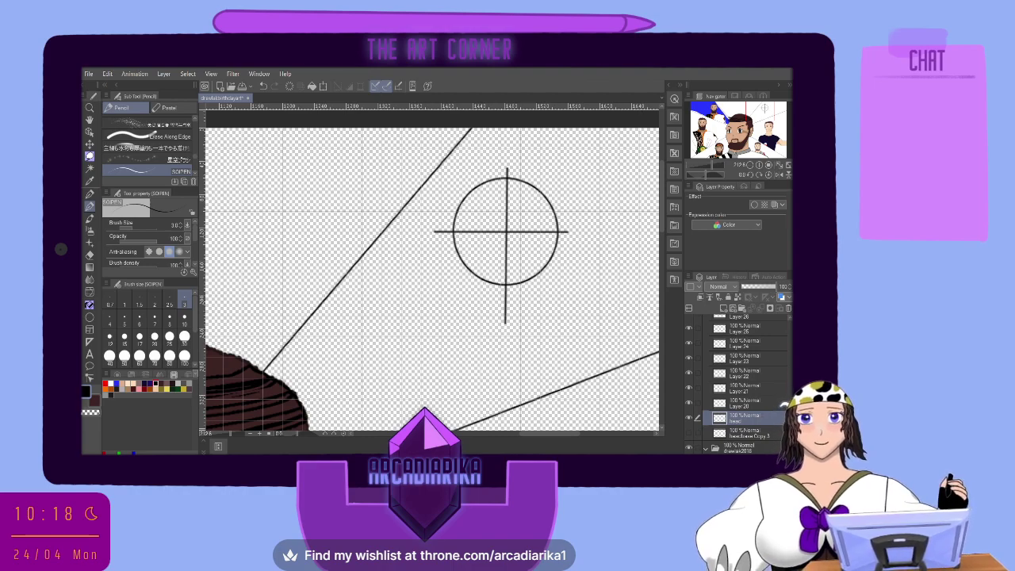
{"action": "left_click", "coordinate": [742, 404]}
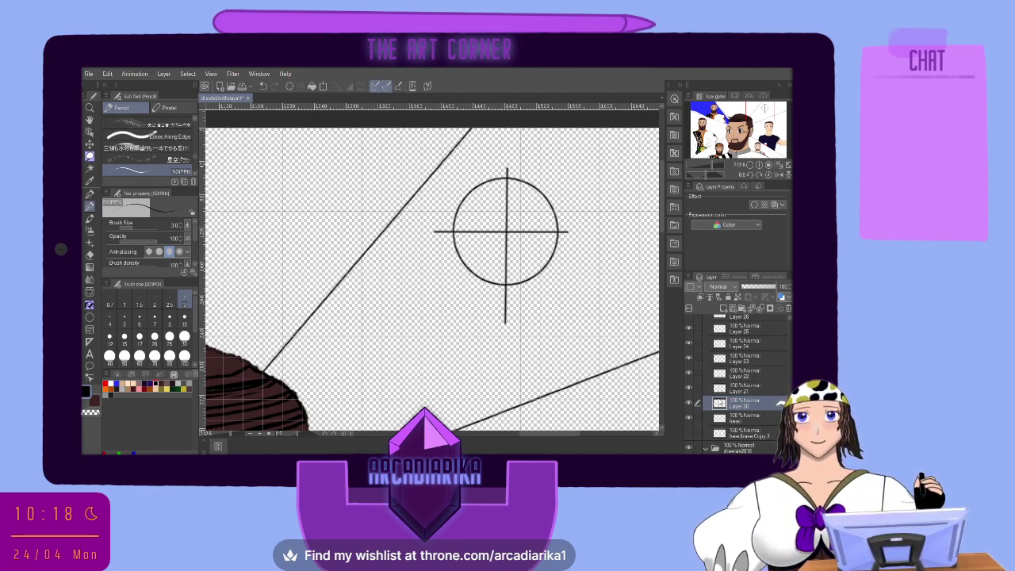
{"action": "left_click", "coordinate": [747, 391]}
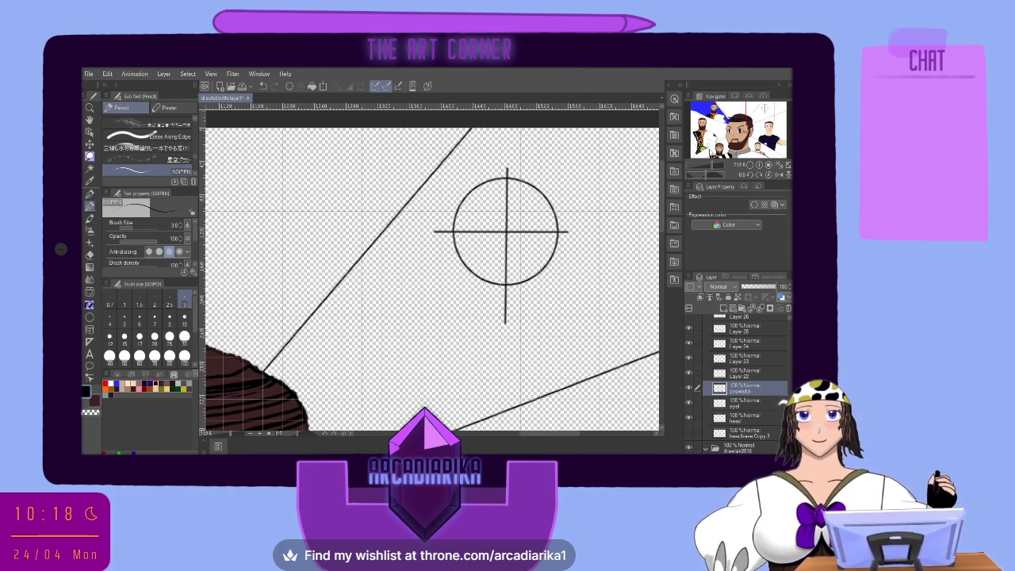
Name the three layers above eyewhitel, from bottom to top, eyeshadowl, eyecolorl and eyecolorshadingl.
{"action": "left_click", "coordinate": [752, 374]}
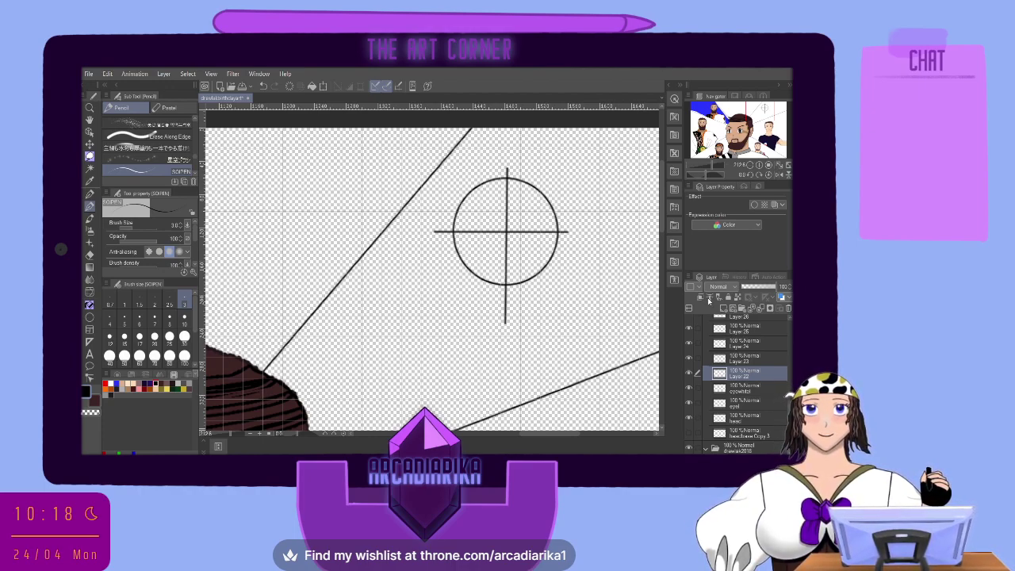
{"action": "double_click", "coordinate": [741, 375]}
{"action": "type", "text": "eyeshadowl"}
{"action": "key", "text": "Return"}
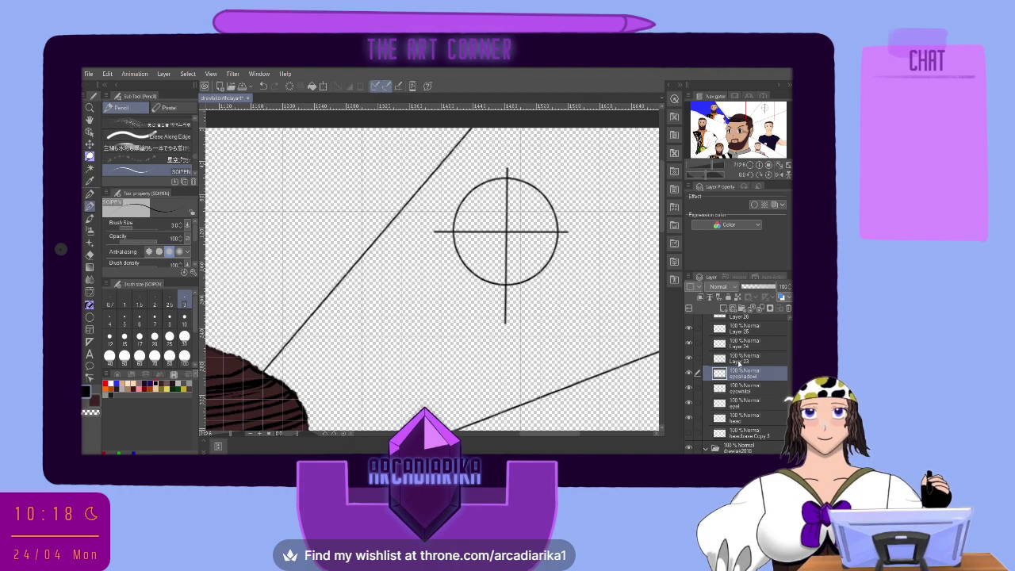
{"action": "left_click", "coordinate": [738, 360]}
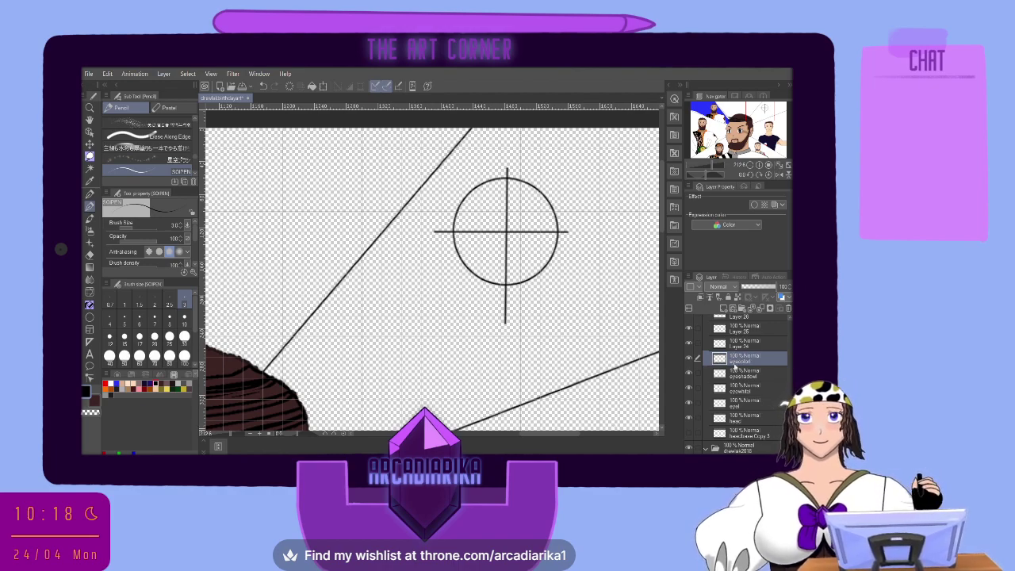
{"action": "left_click", "coordinate": [741, 347]}
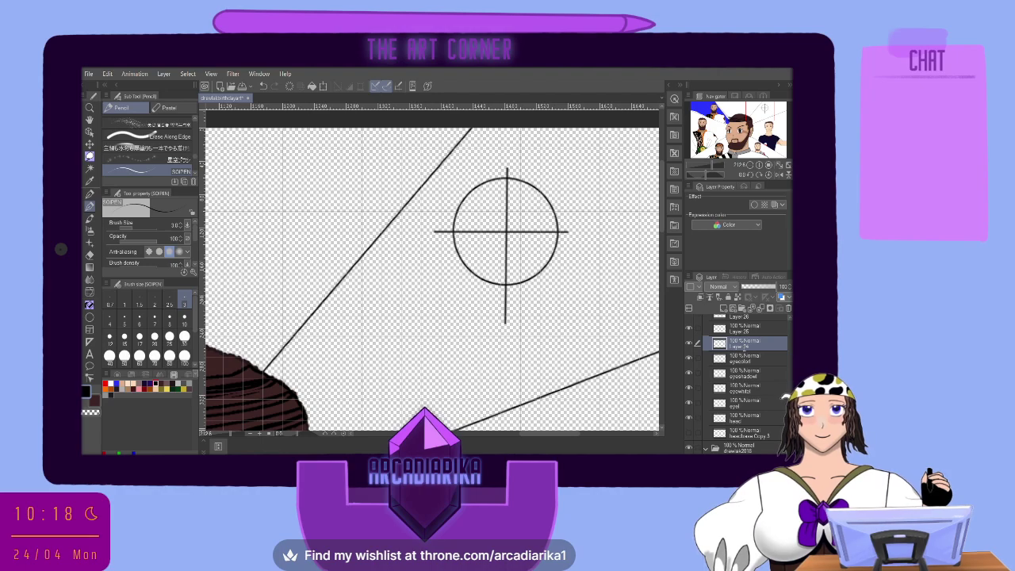
{"action": "double_click", "coordinate": [743, 347]}
{"action": "type", "text": "eyecolorshadingl"}
{"action": "key", "text": "Return"}
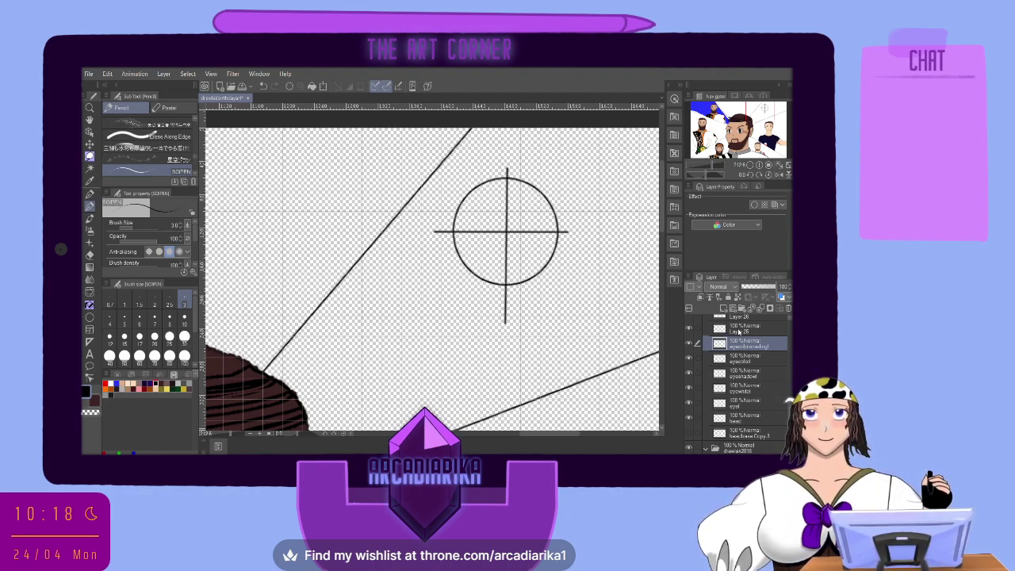
Move two unnamed layers beneath the head layer, naming the lower one skincolor and the upper one skinshadingl.
{"action": "left_click_drag", "start_coordinate": [738, 332], "coordinate": [728, 428]}
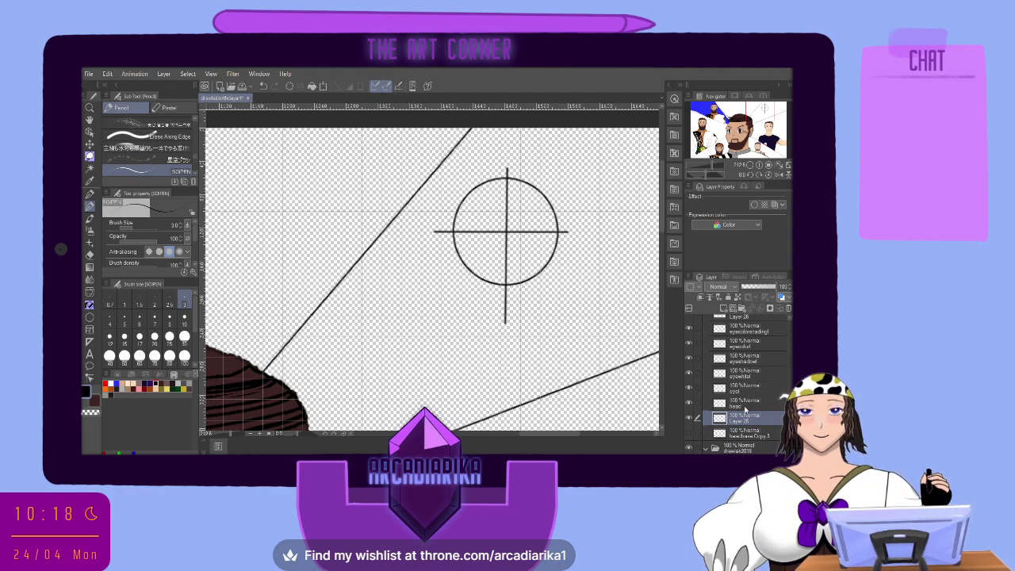
{"action": "type", "text": "eidecolor"}
{"action": "key", "text": "Return"}
{"action": "scroll", "coordinate": [745, 409], "scroll_direction": "up", "scroll_amount": 3}
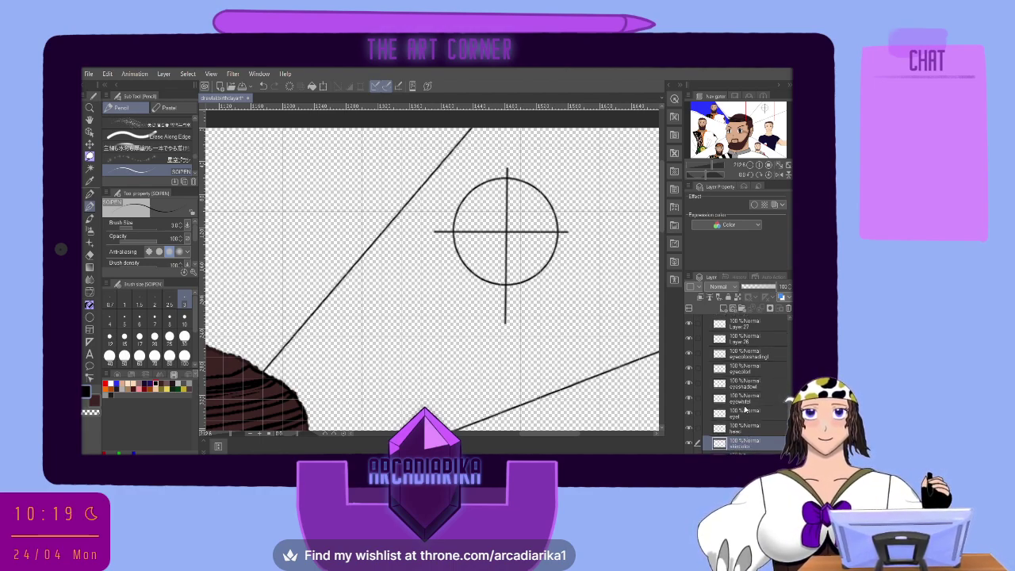
{"action": "left_click_drag", "start_coordinate": [742, 354], "coordinate": [742, 437]}
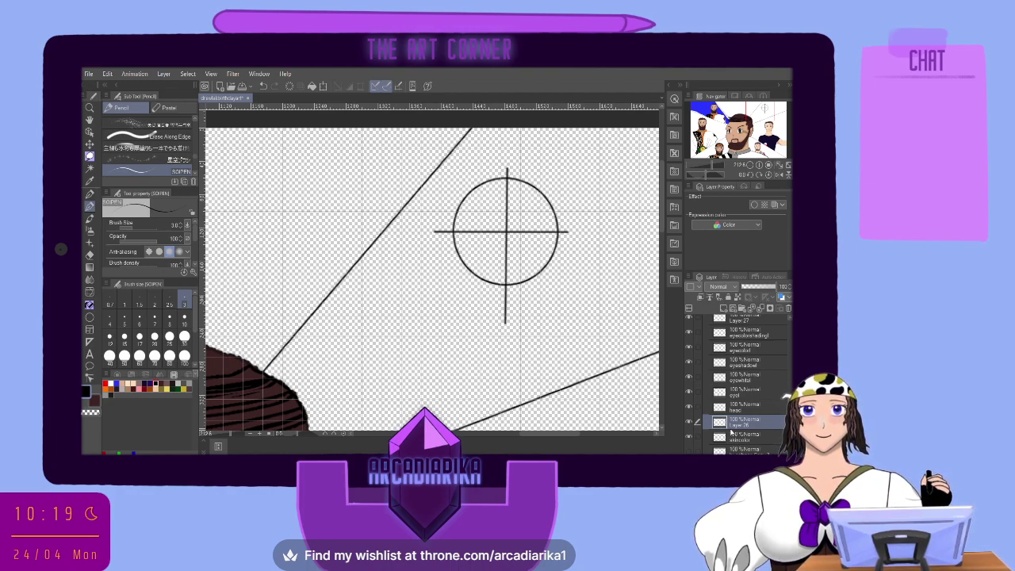
{"action": "type", "text": "skinshadingl"}
{"action": "key", "text": "Return"}
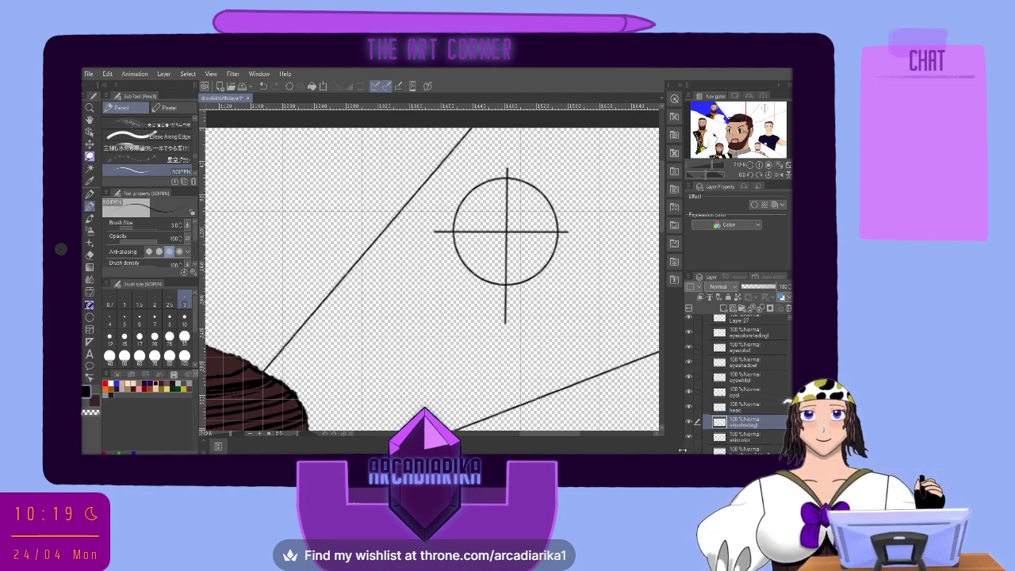
Rename the unnamed layer directly above eyecolorshadingl as eyewhitel.
{"action": "scroll", "coordinate": [730, 387], "scroll_direction": "up", "scroll_amount": 2}
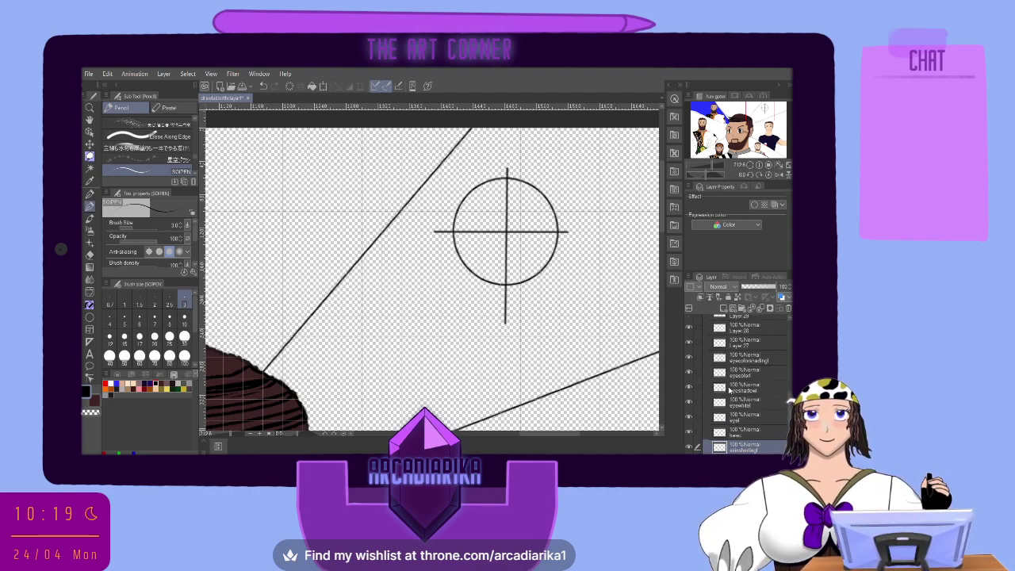
{"action": "left_click", "coordinate": [747, 345]}
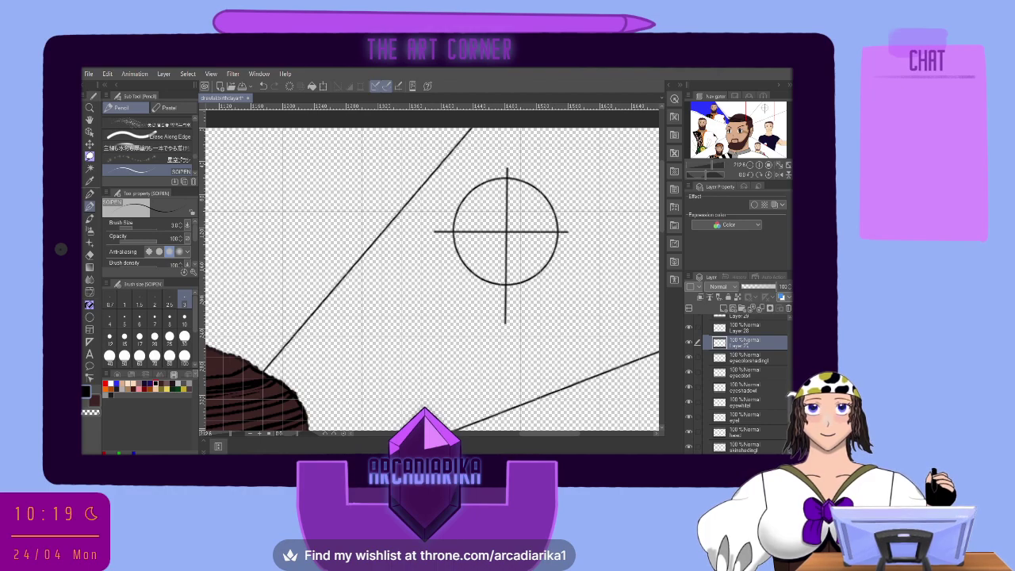
{"action": "key", "text": "Return"}
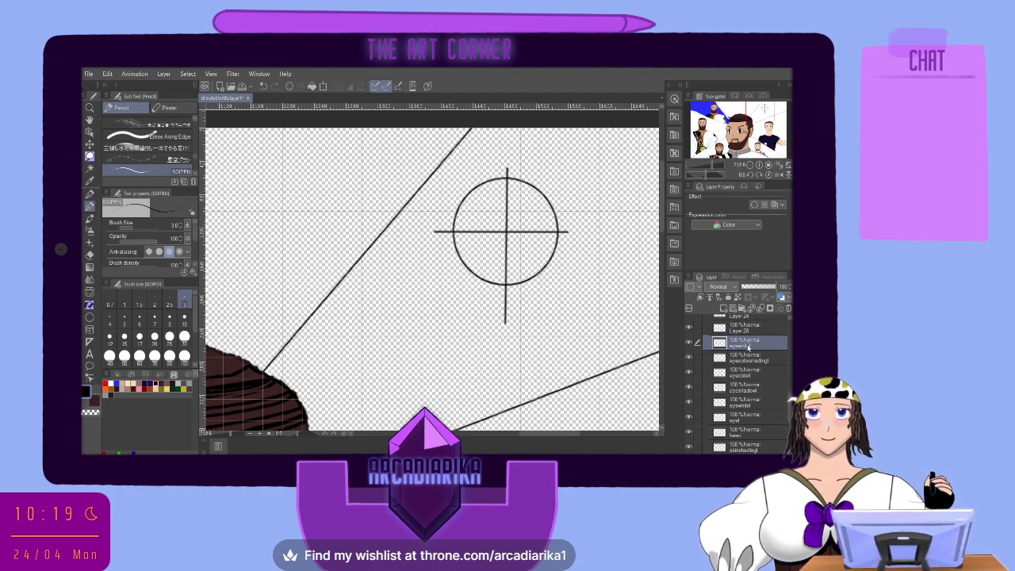
Copy the whole stack of new layers down to skincolor from the 2019 folder and paste it above headbase Copy 2 in the 2018 folder.
{"action": "scroll", "coordinate": [748, 346], "scroll_direction": "up", "scroll_amount": 5}
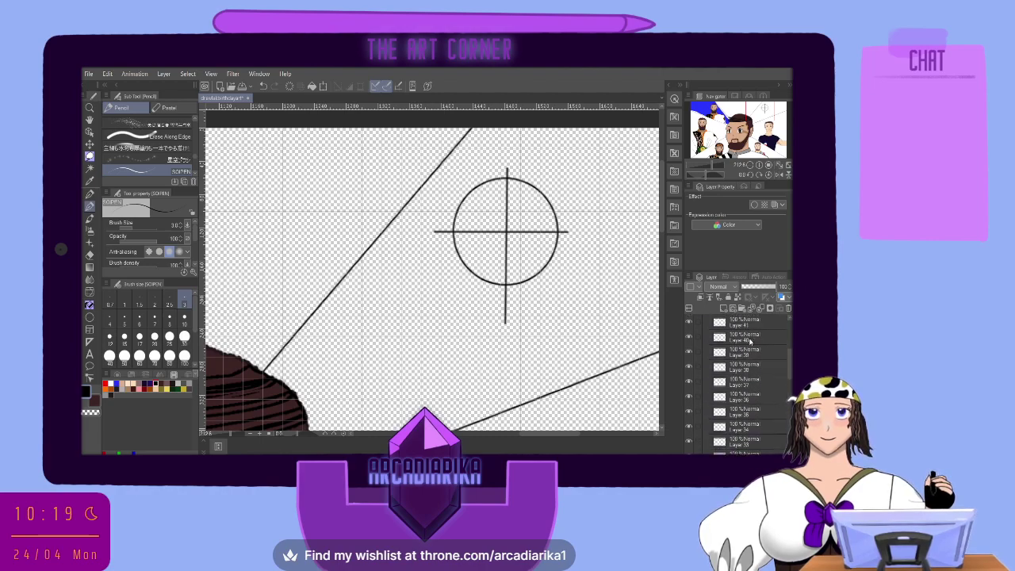
{"action": "scroll", "coordinate": [747, 346], "scroll_direction": "down", "scroll_amount": 4}
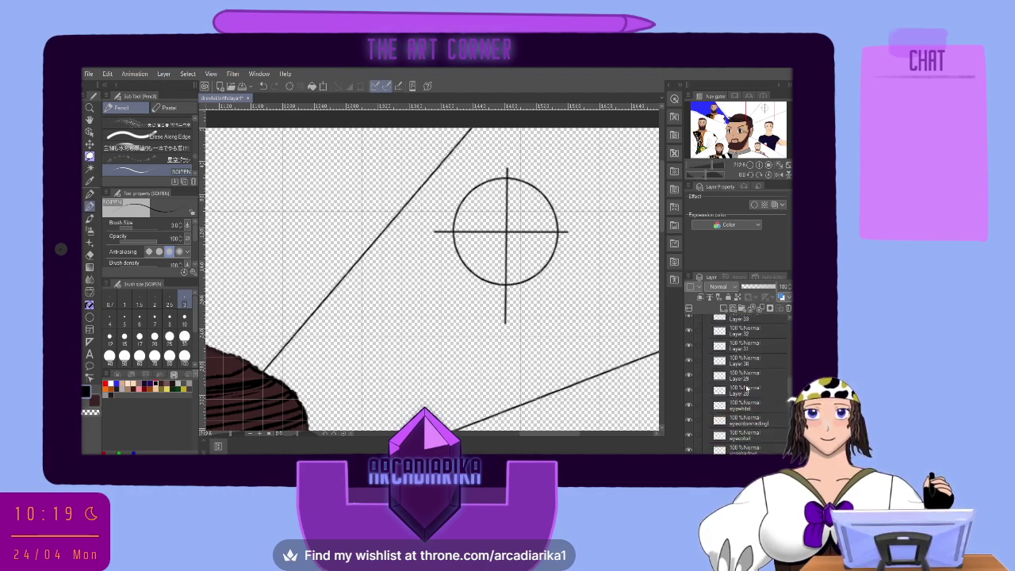
{"action": "scroll", "coordinate": [746, 388], "scroll_direction": "down", "scroll_amount": 5}
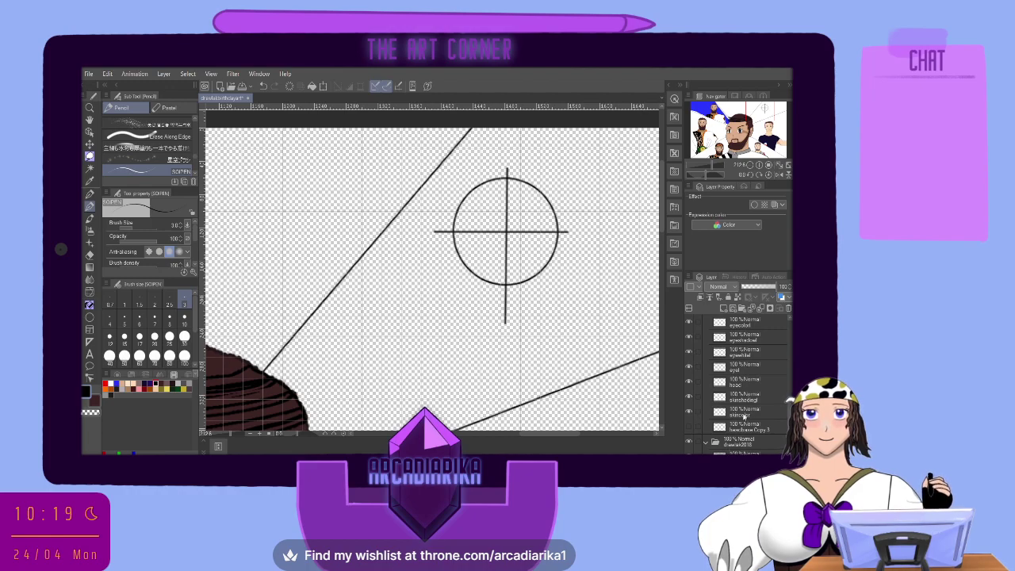
{"action": "left_click", "coordinate": [742, 413], "text": "shift"}
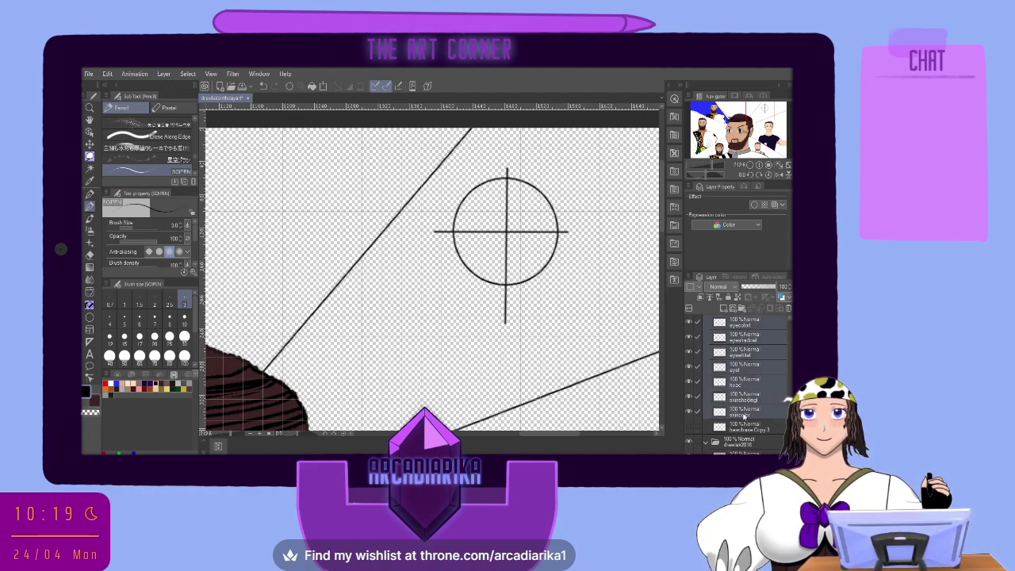
{"action": "scroll", "coordinate": [744, 416], "scroll_direction": "down", "scroll_amount": 1}
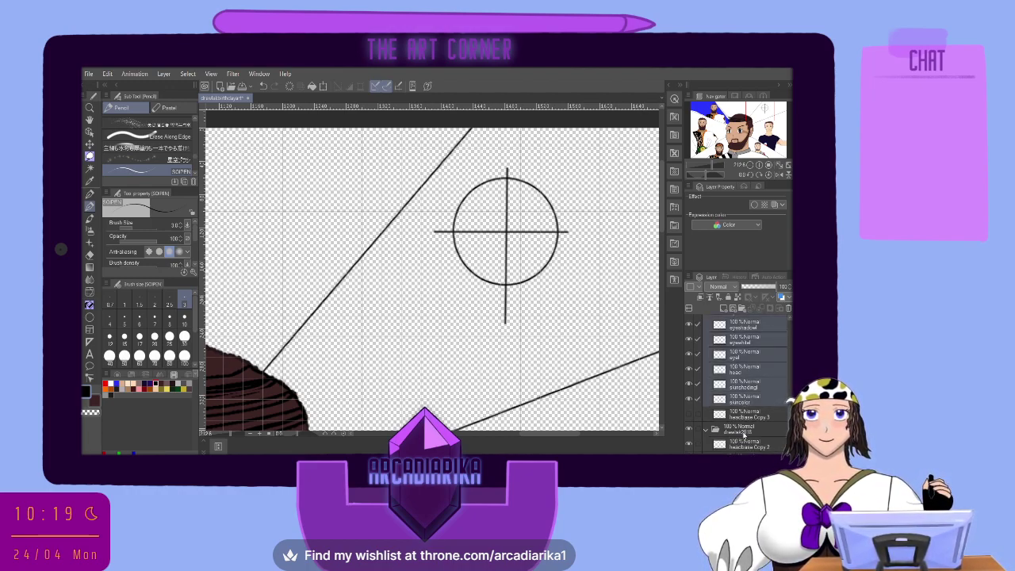
{"action": "left_click", "coordinate": [743, 445]}
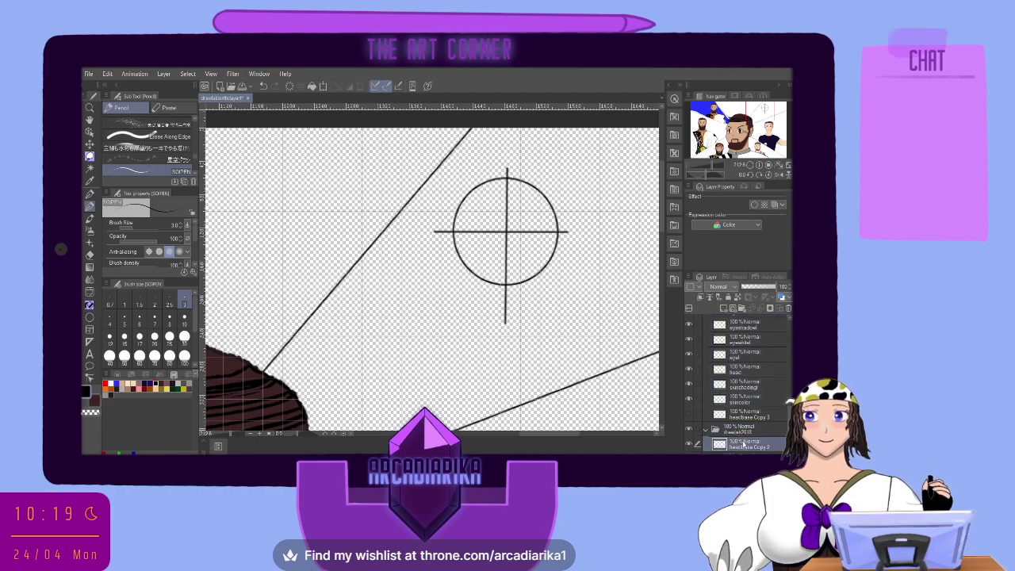
{"action": "key", "text": "ctrl+v"}
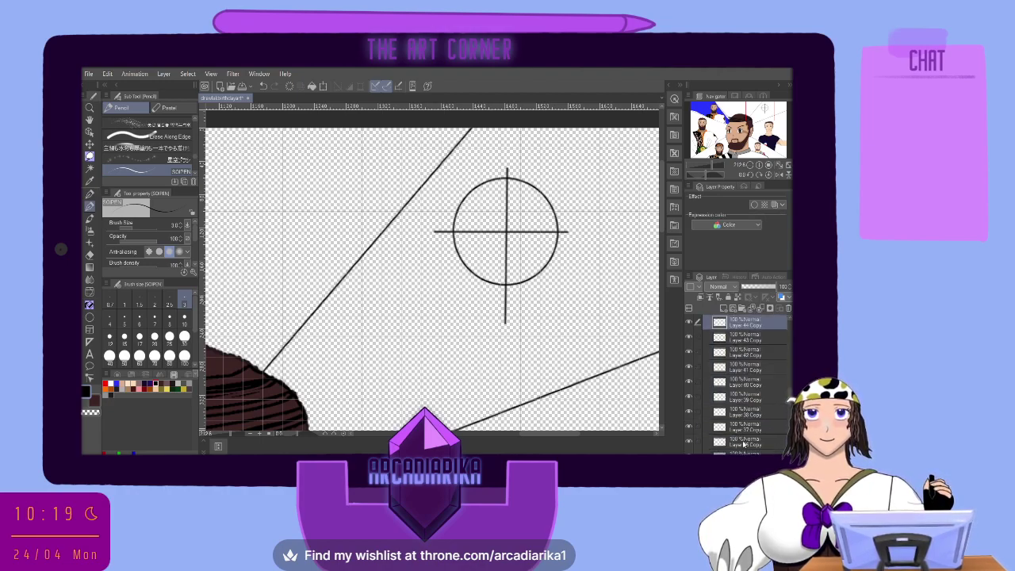
Select the head Copy layer among the pasted layers in the 2018 folder.
{"action": "scroll", "coordinate": [742, 445], "scroll_direction": "up", "scroll_amount": 1}
{"action": "scroll", "coordinate": [743, 444], "scroll_direction": "down", "scroll_amount": 7}
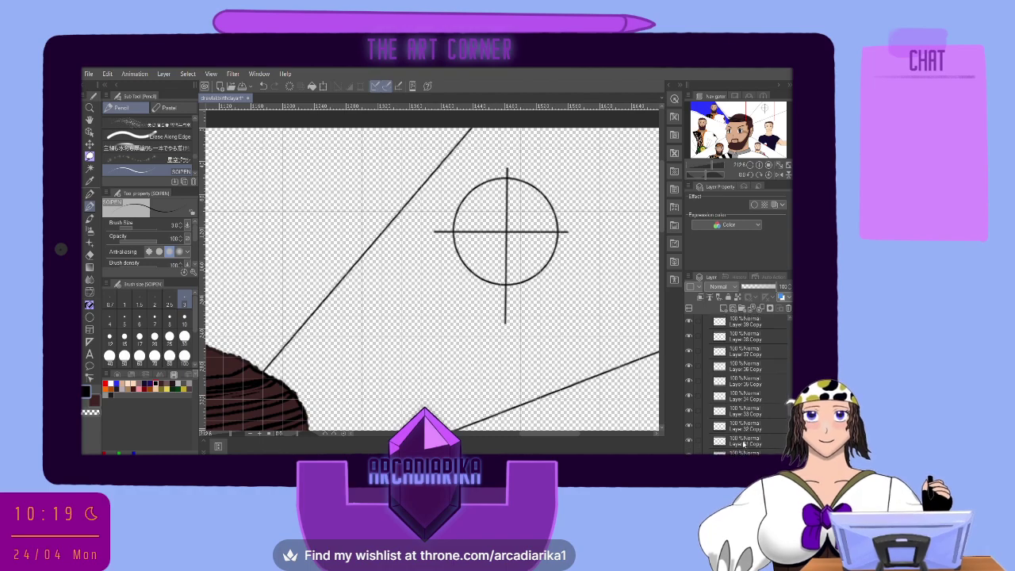
{"action": "scroll", "coordinate": [743, 436], "scroll_direction": "down", "scroll_amount": 2}
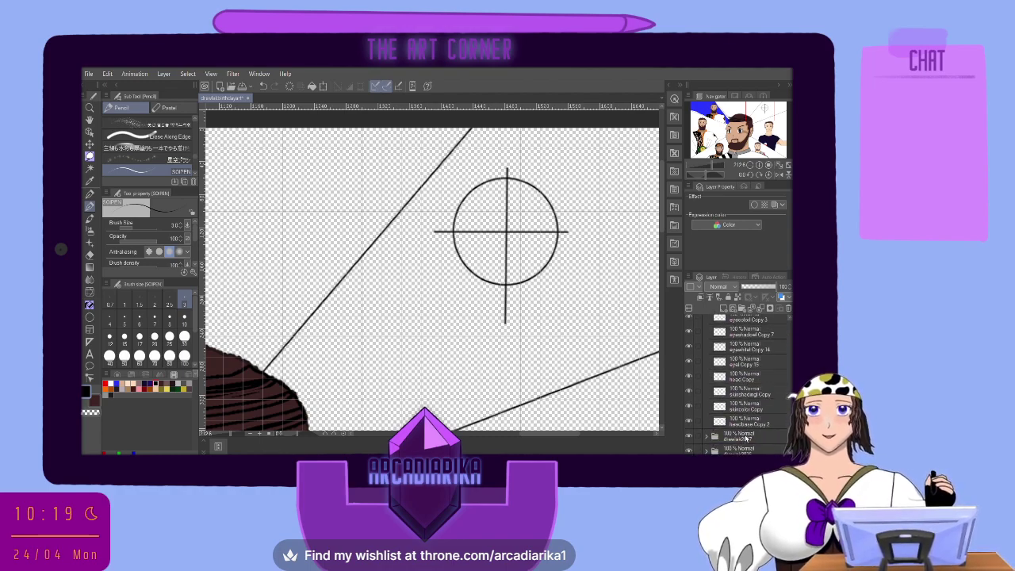
{"action": "left_click", "coordinate": [758, 379]}
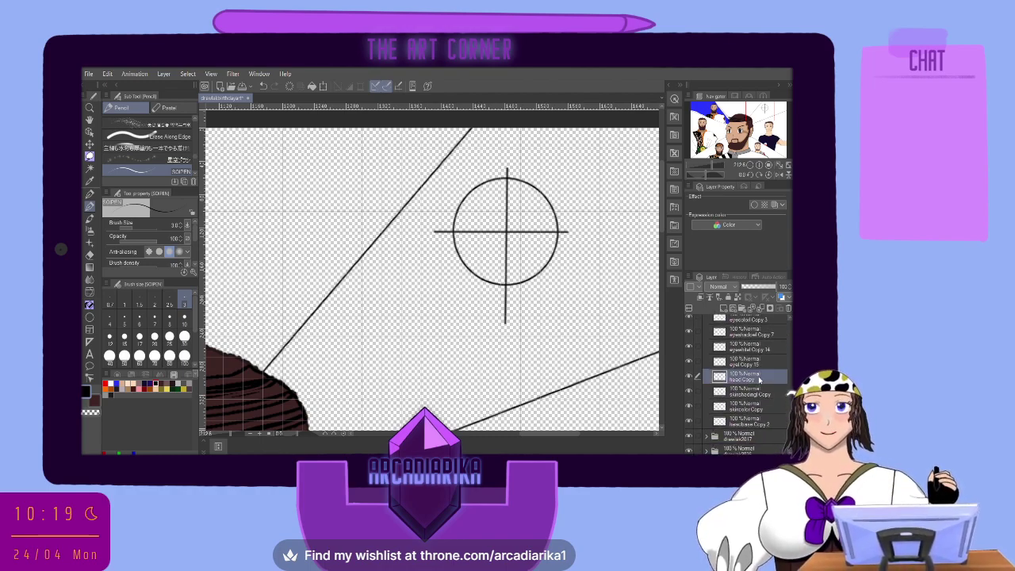
{"action": "scroll", "coordinate": [742, 369], "scroll_direction": "up", "scroll_amount": 3}
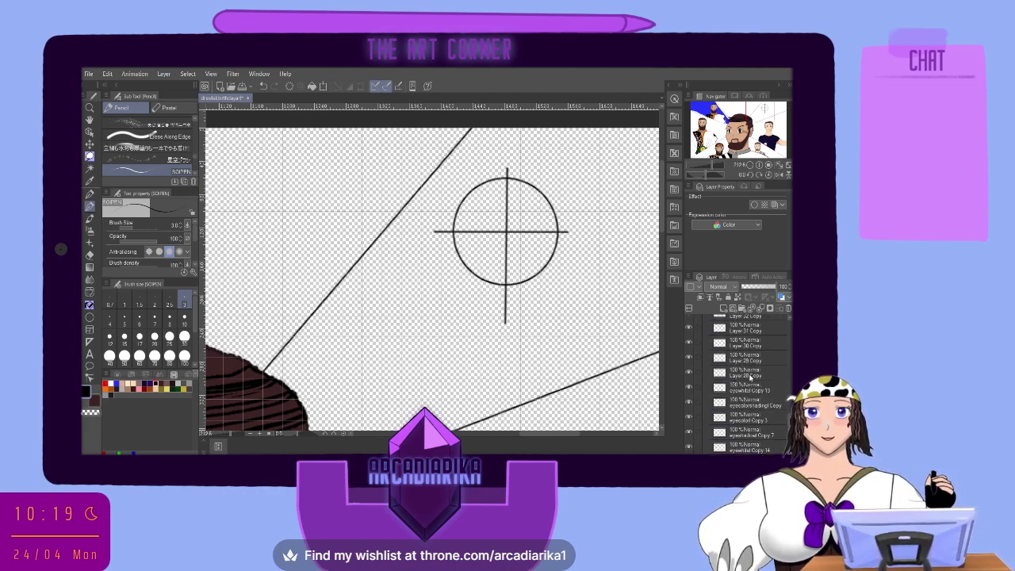
Rename the two unnamed layers directly above eyewhitel Copy 13, the lower one as browl and the upper one as eyelidl.
{"action": "left_click", "coordinate": [750, 375]}
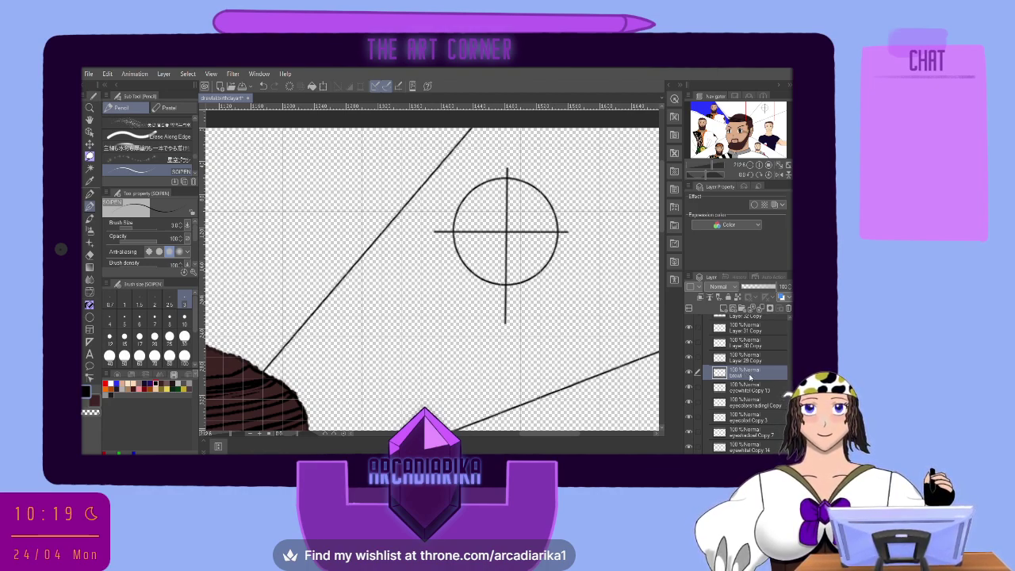
{"action": "left_click", "coordinate": [752, 361]}
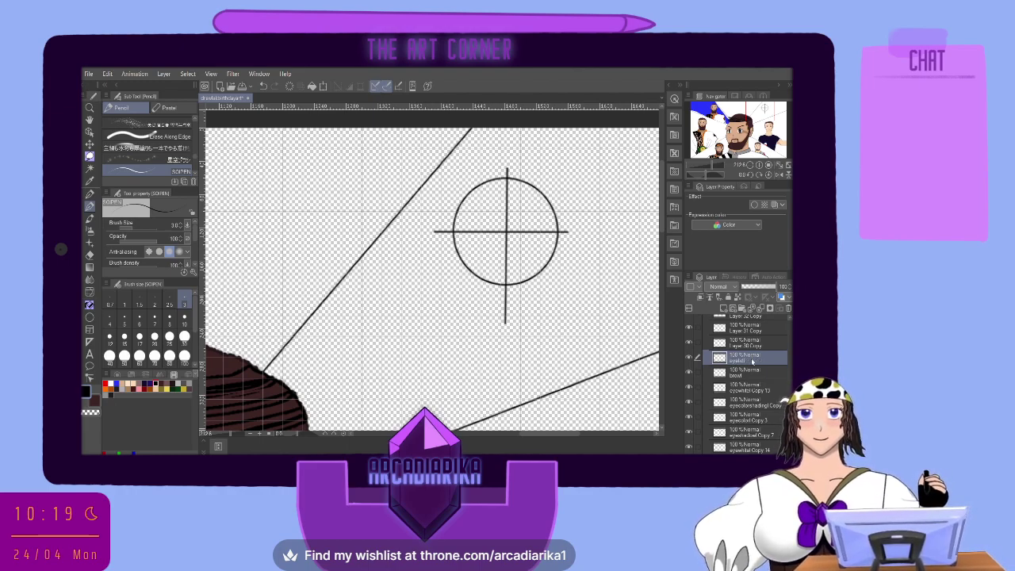
Group the layers from eyelidl down to eyel Copy 15 into a new layer folder named eyel.
{"action": "scroll", "coordinate": [750, 398], "scroll_direction": "down", "scroll_amount": 3}
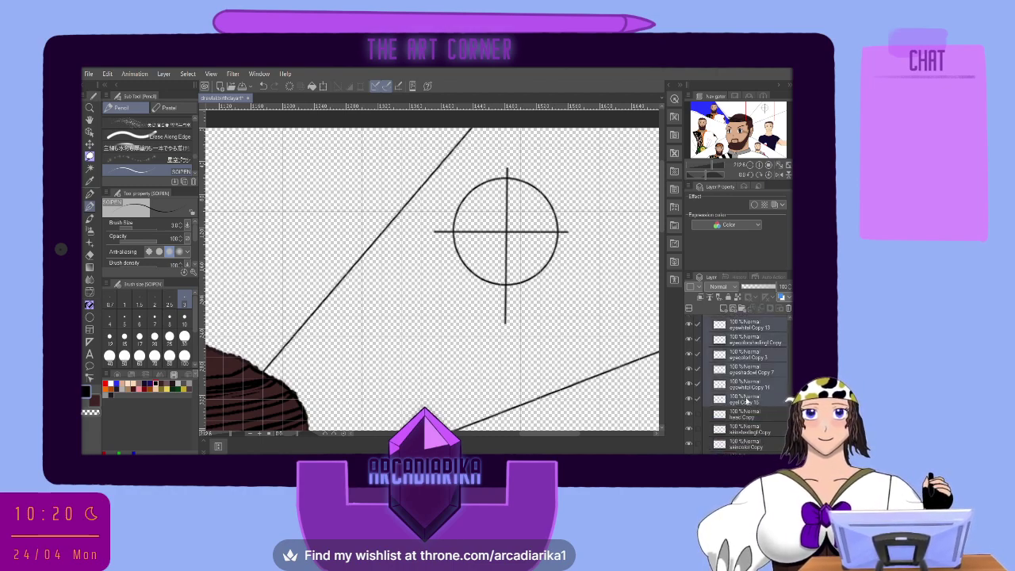
{"action": "left_click", "coordinate": [741, 308]}
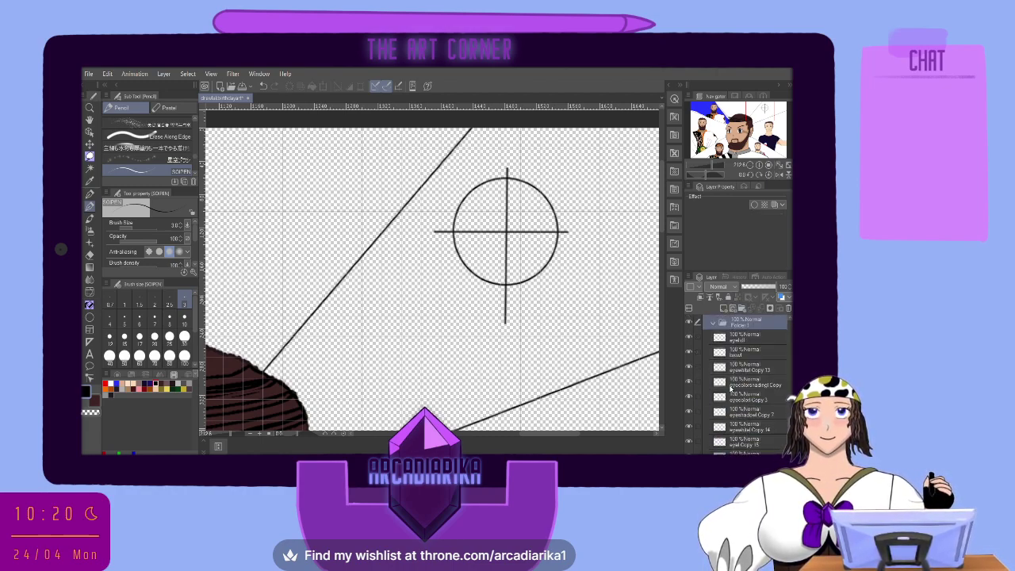
{"action": "left_click", "coordinate": [739, 342]}
{"action": "scroll", "coordinate": [740, 380], "scroll_direction": "down", "scroll_amount": 2}
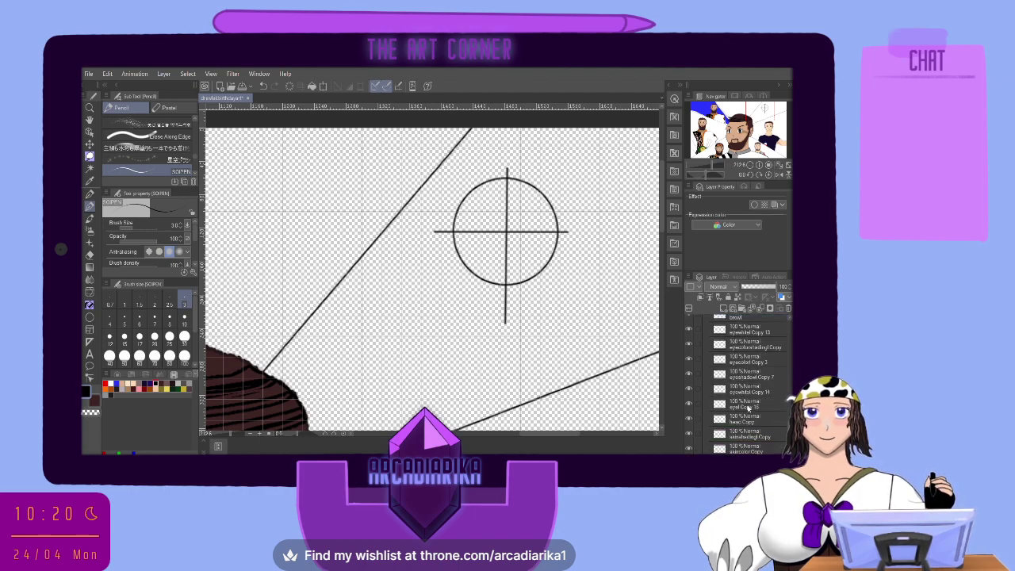
{"action": "scroll", "coordinate": [749, 405], "scroll_direction": "up", "scroll_amount": 3}
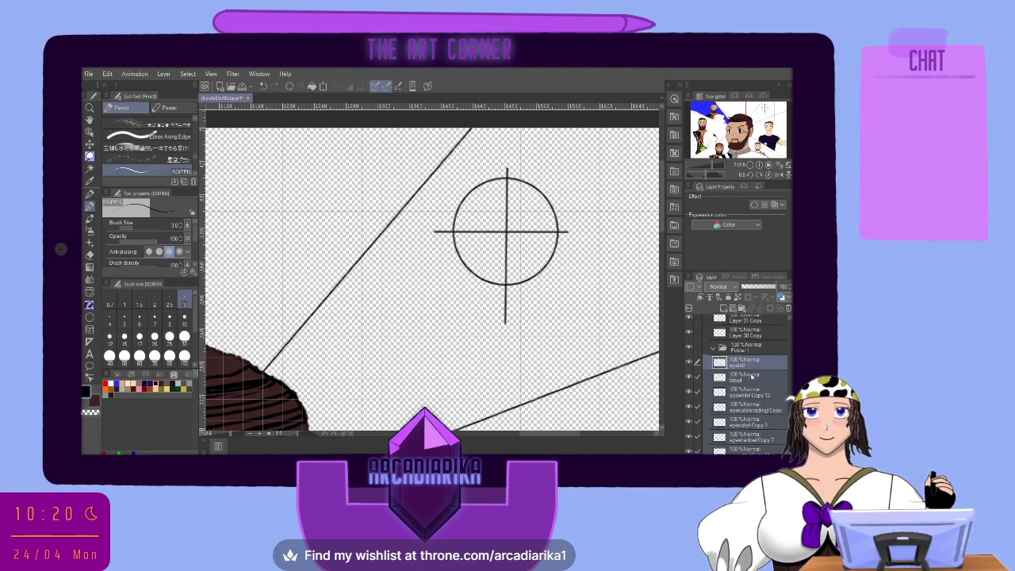
{"action": "left_click", "coordinate": [752, 377]}
{"action": "scroll", "coordinate": [748, 388], "scroll_direction": "down", "scroll_amount": 3}
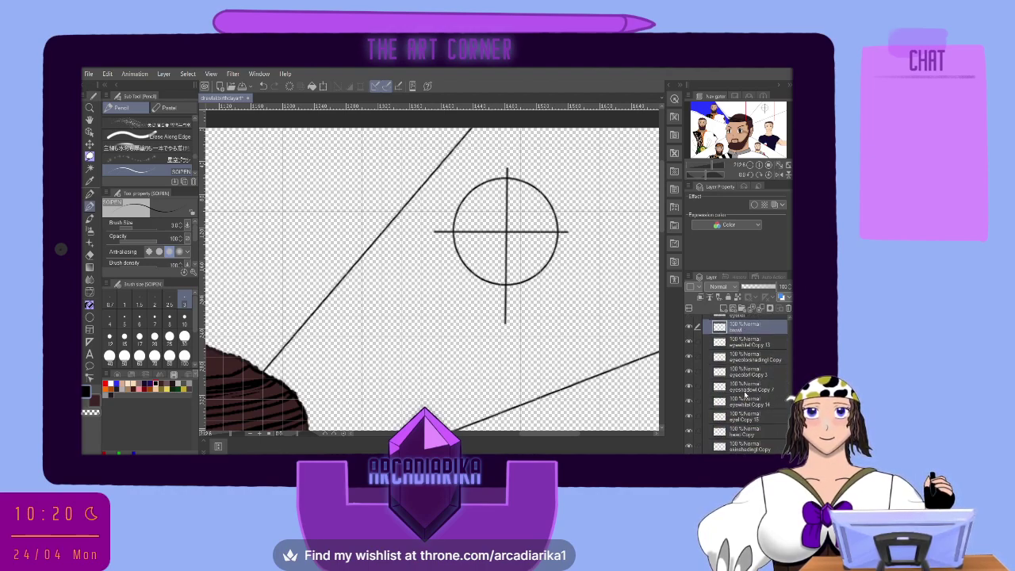
{"action": "scroll", "coordinate": [745, 394], "scroll_direction": "down", "scroll_amount": 1}
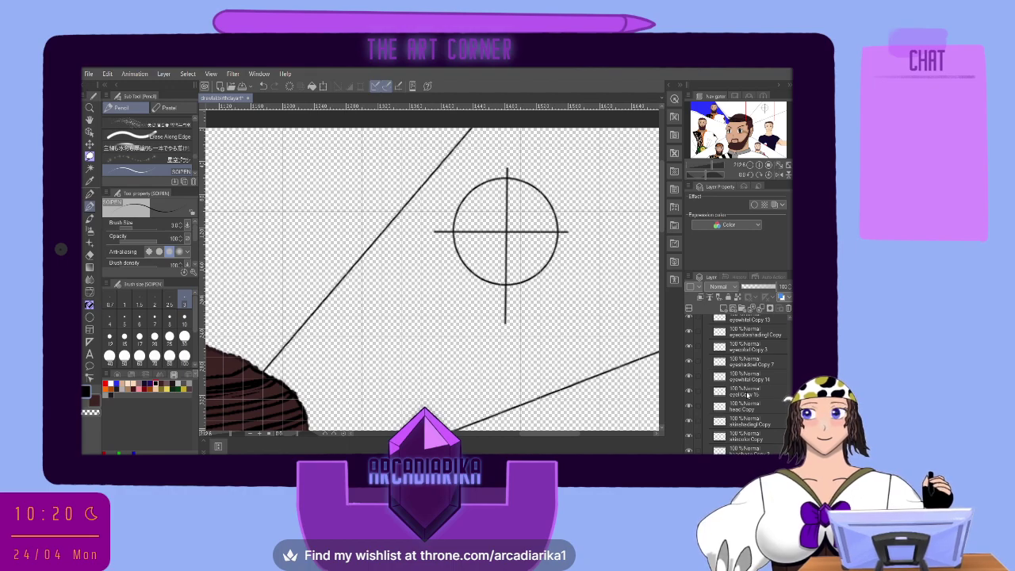
{"action": "scroll", "coordinate": [747, 395], "scroll_direction": "up", "scroll_amount": 4}
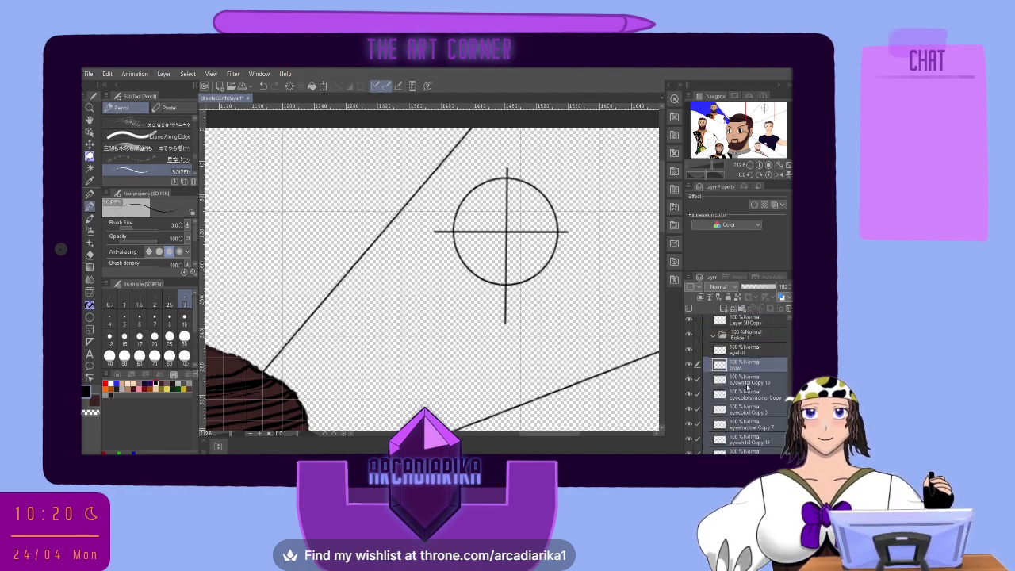
{"action": "scroll", "coordinate": [747, 386], "scroll_direction": "down", "scroll_amount": 3}
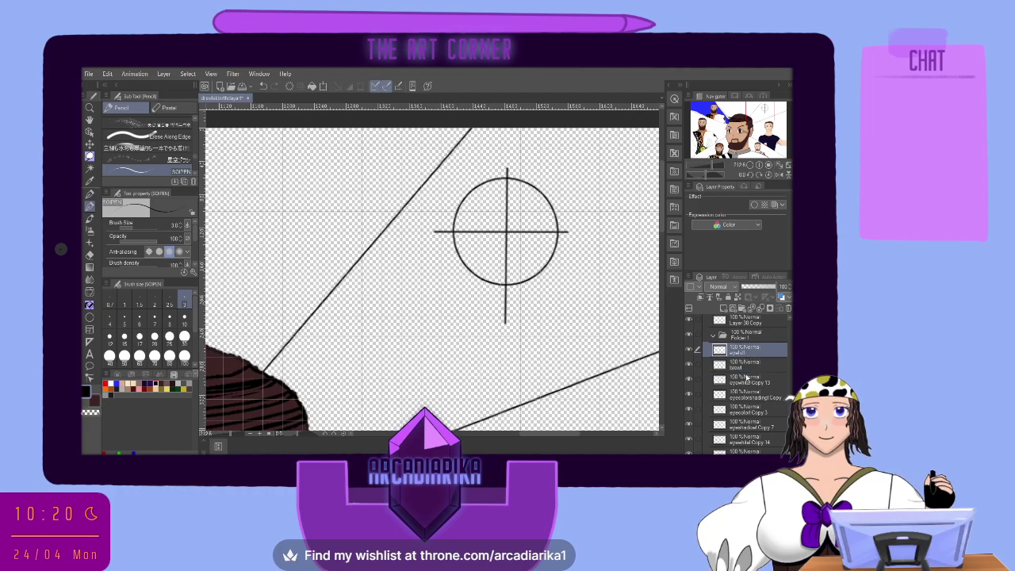
{"action": "scroll", "coordinate": [753, 406], "scroll_direction": "up", "scroll_amount": 3}
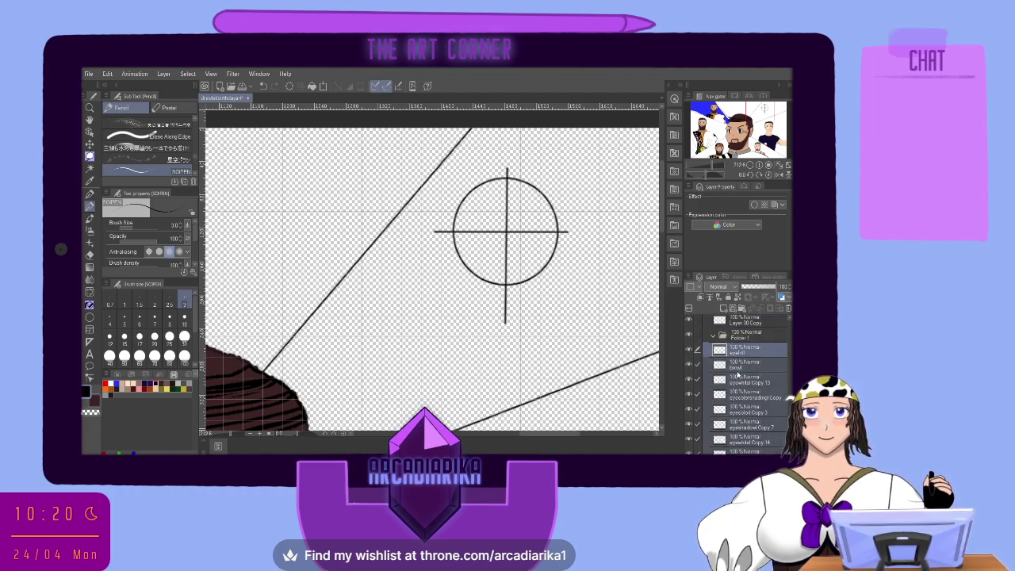
{"action": "left_click_drag", "start_coordinate": [739, 354], "coordinate": [741, 339]}
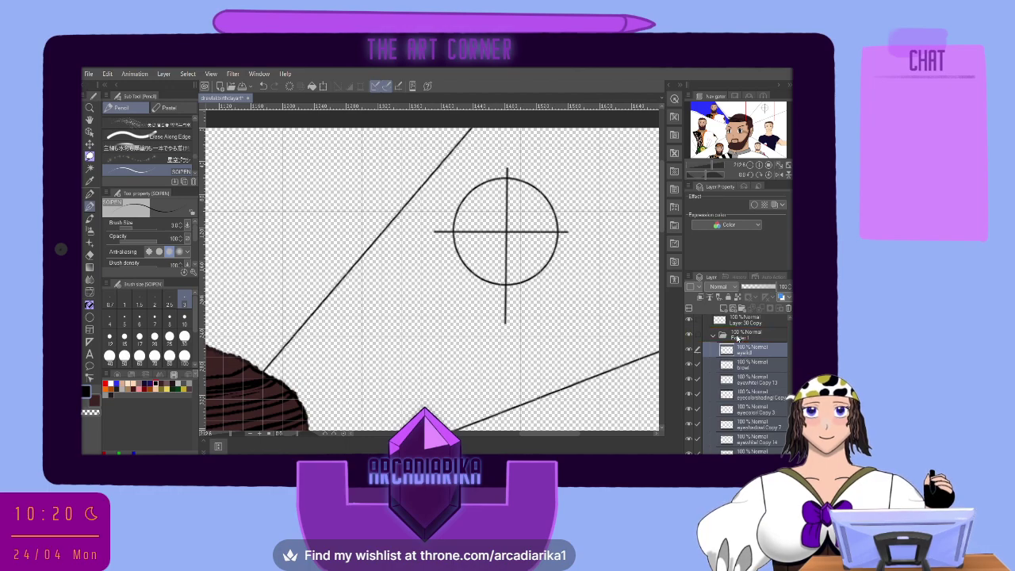
{"action": "left_click", "coordinate": [741, 337]}
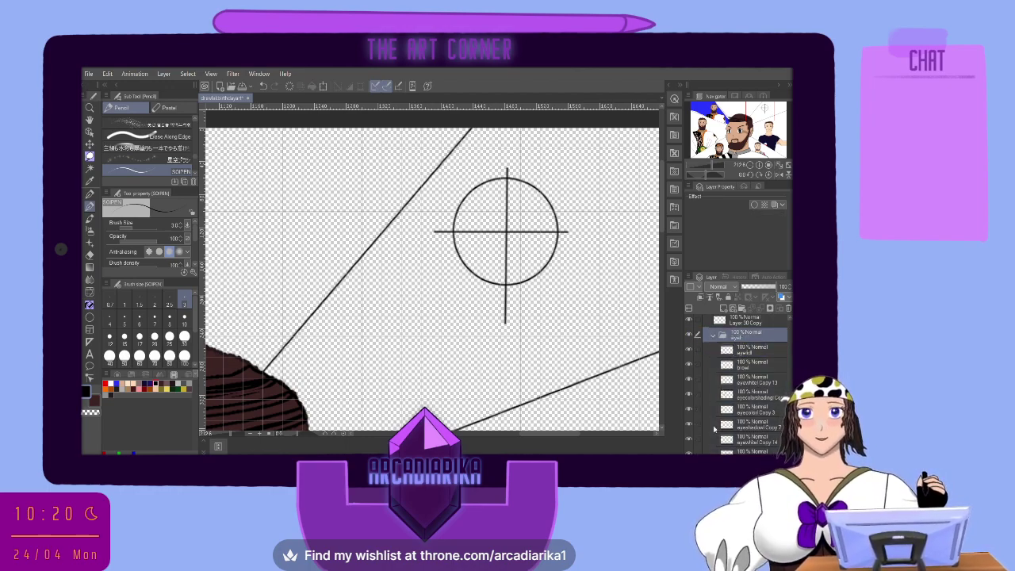
Rename the two unnamed layers directly above the eyel folder, the lower one as nose and the upper one as mouth.
{"action": "scroll", "coordinate": [738, 412], "scroll_direction": "up", "scroll_amount": 2}
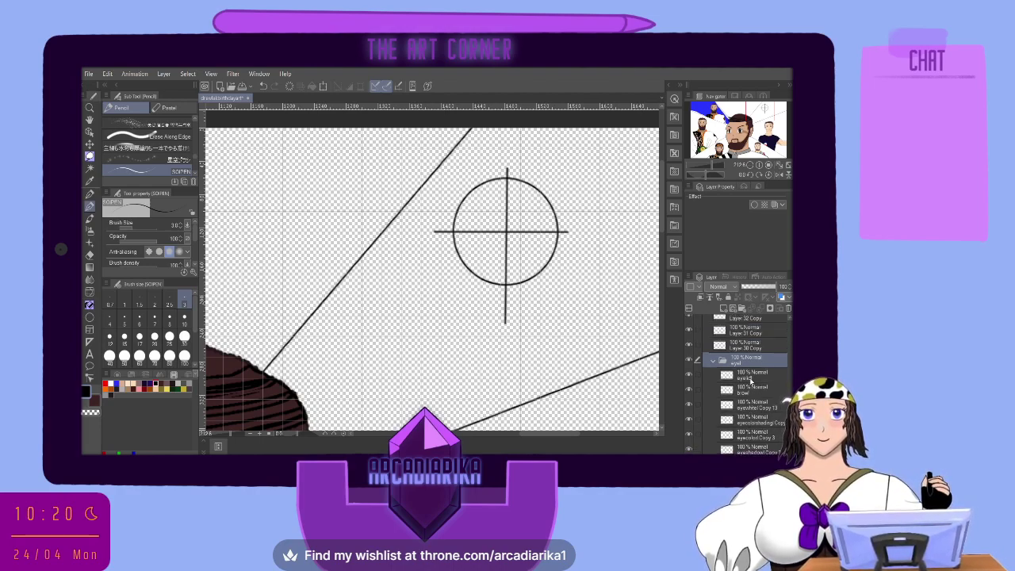
{"action": "left_click", "coordinate": [754, 347]}
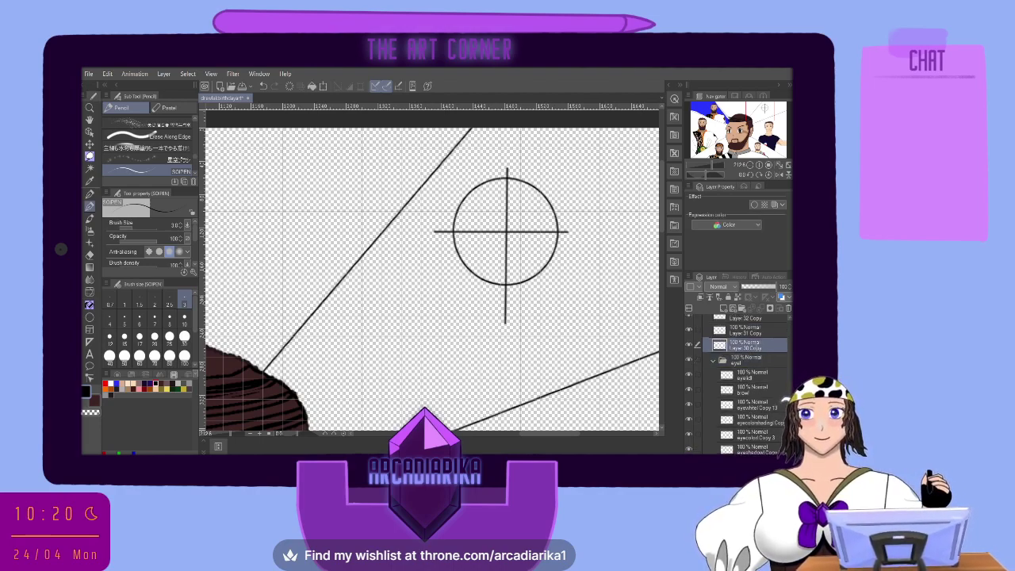
{"action": "double_click", "coordinate": [756, 348]}
{"action": "type", "text": "nose"}
{"action": "key", "text": "Return"}
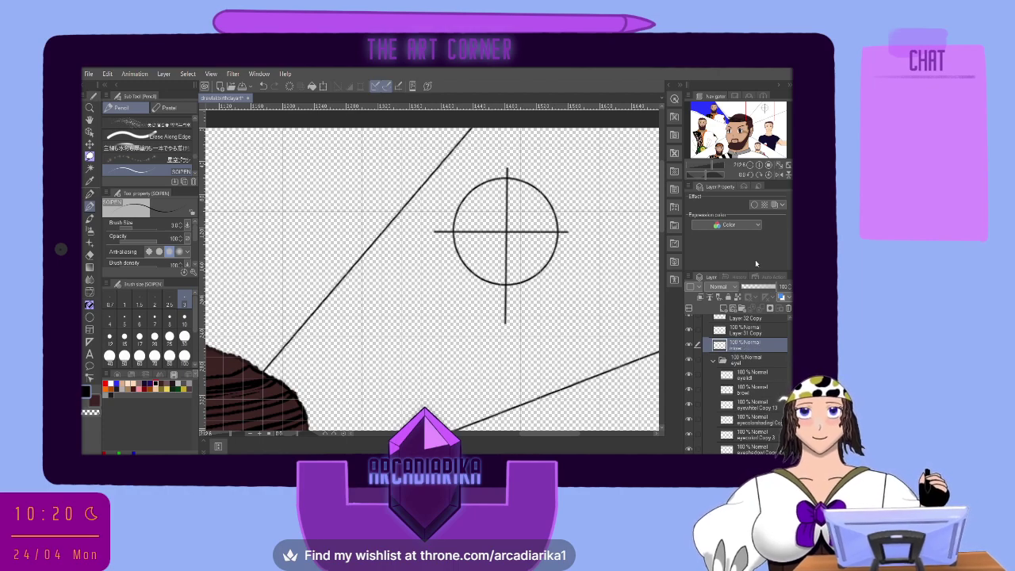
{"action": "scroll", "coordinate": [743, 334], "scroll_direction": "up", "scroll_amount": 1}
{"action": "left_click", "coordinate": [745, 342]}
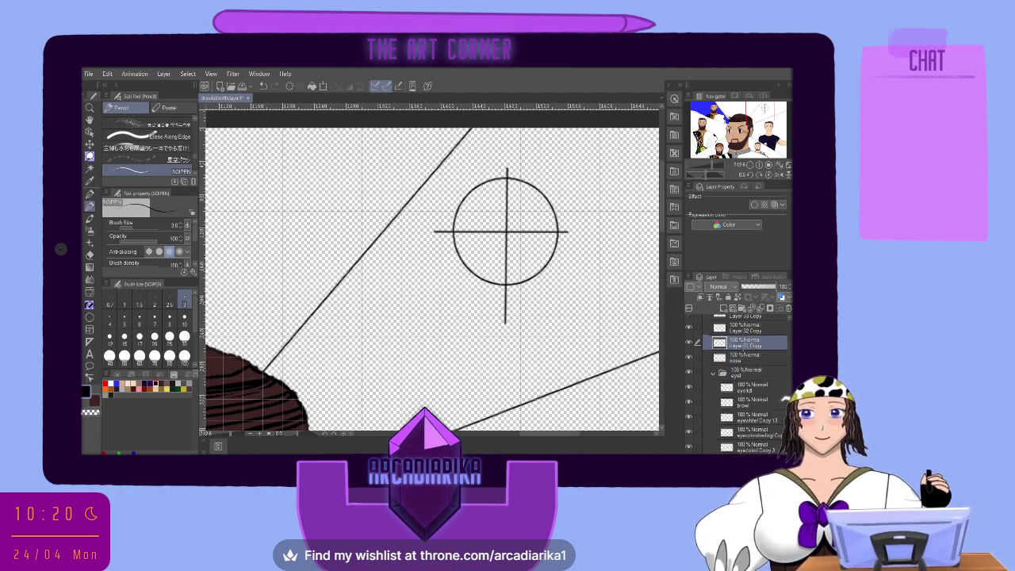
{"action": "type", "text": "mouth"}
{"action": "key", "text": "Return"}
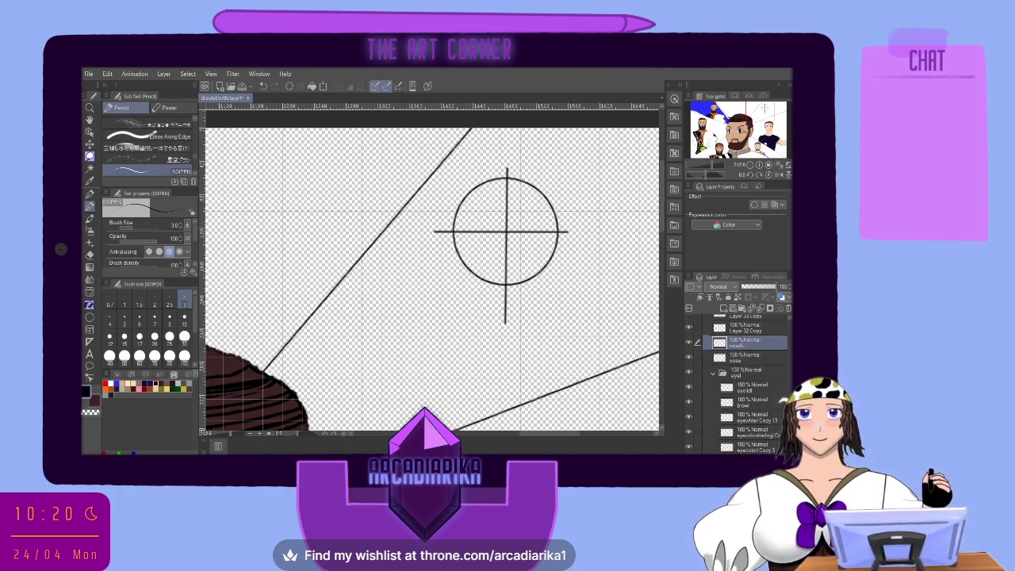
Rename the two unnamed layers directly above mouth, the lower one as ears and the upper one as beard.
{"action": "scroll", "coordinate": [757, 366], "scroll_direction": "up", "scroll_amount": 1}
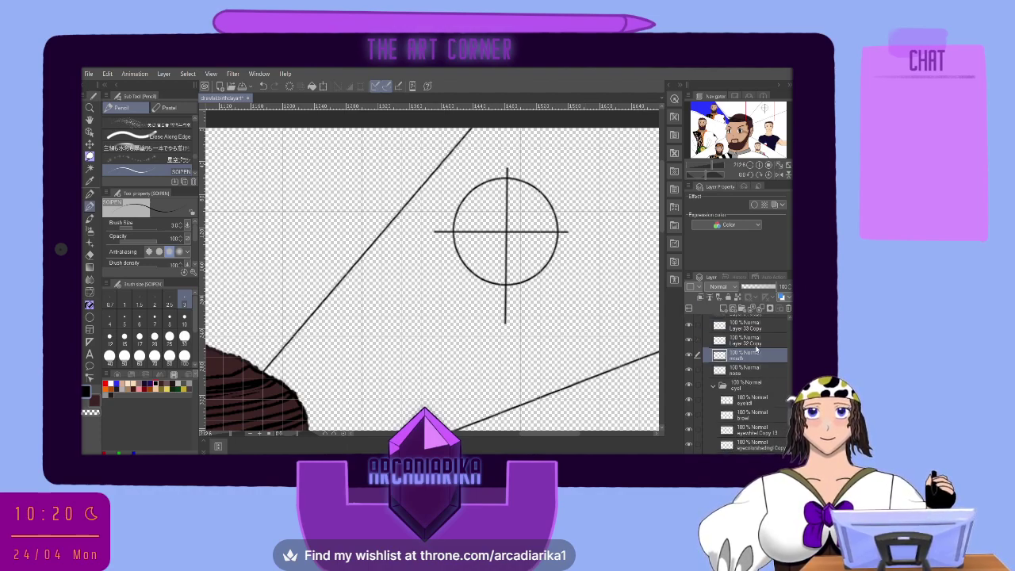
{"action": "left_click", "coordinate": [752, 343]}
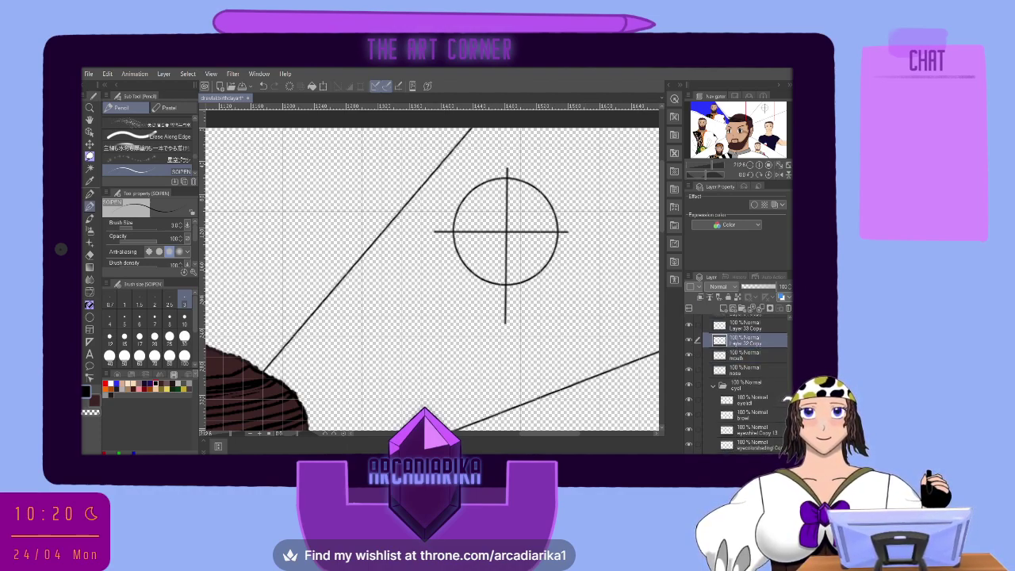
{"action": "type", "text": "ears"}
{"action": "key", "text": "Return"}
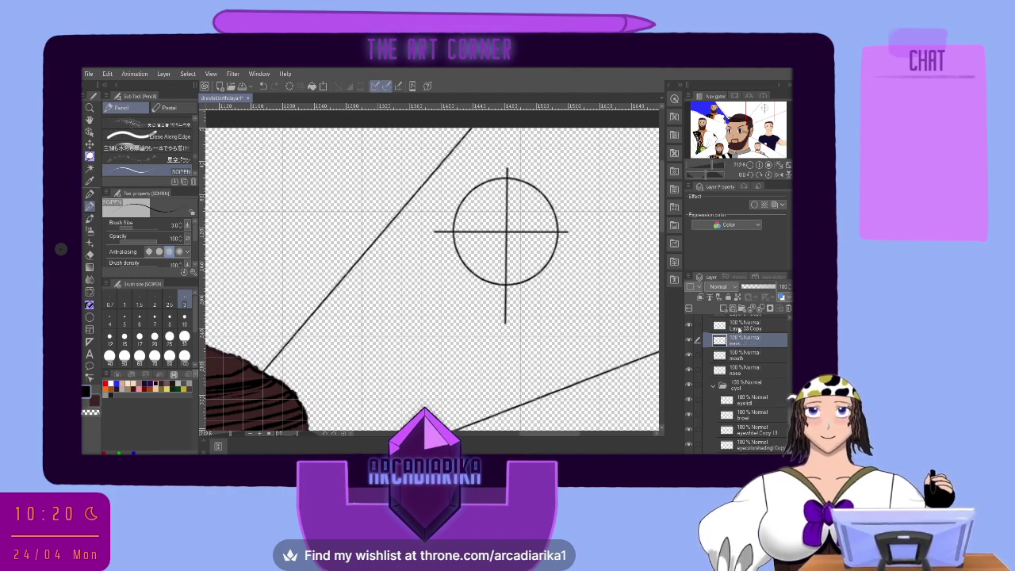
{"action": "scroll", "coordinate": [745, 341], "scroll_direction": "up", "scroll_amount": 1}
{"action": "double_click", "coordinate": [751, 341]}
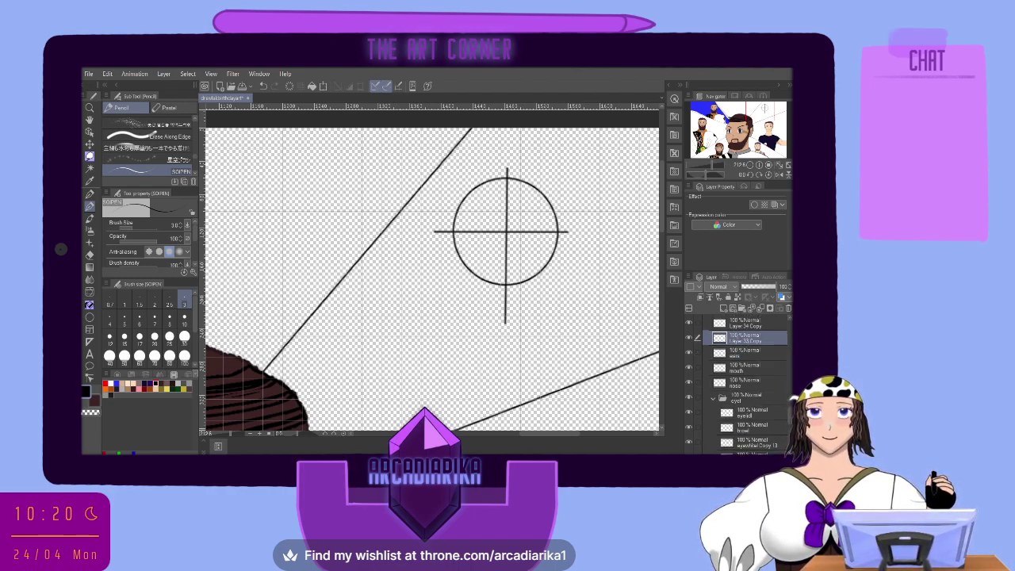
{"action": "type", "text": "beard"}
{"action": "key", "text": "Return"}
Rename the two unnamed layers directly above beard, the lower one as hairstrands and the upper one as robe.
{"action": "scroll", "coordinate": [744, 341], "scroll_direction": "up", "scroll_amount": 1}
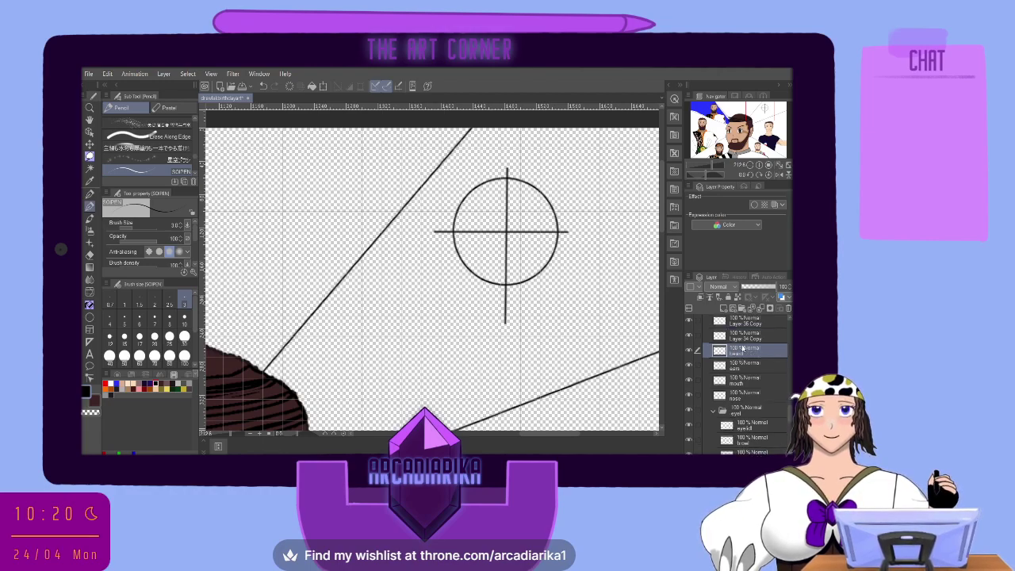
{"action": "double_click", "coordinate": [745, 339]}
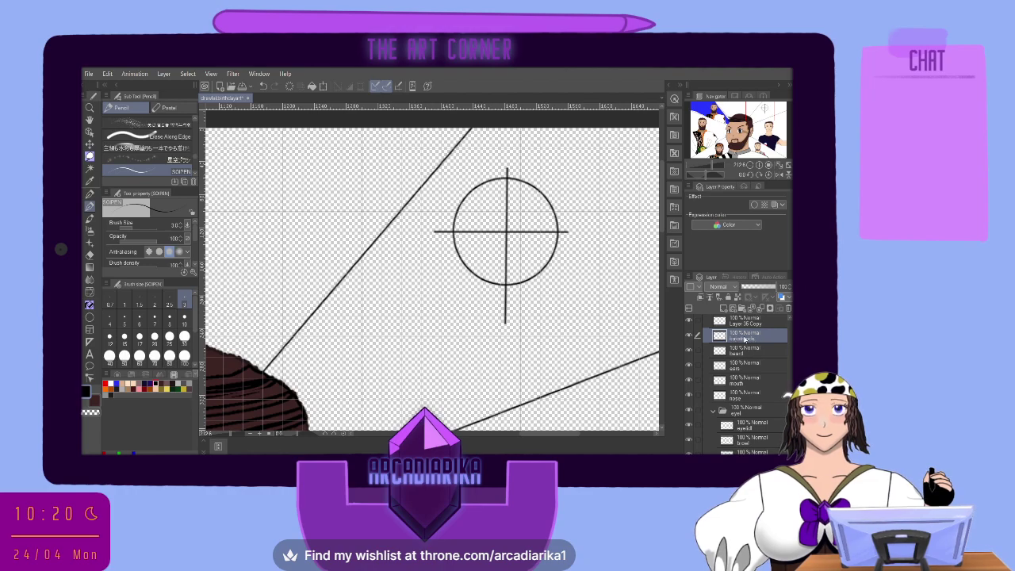
{"action": "scroll", "coordinate": [745, 340], "scroll_direction": "up", "scroll_amount": 1}
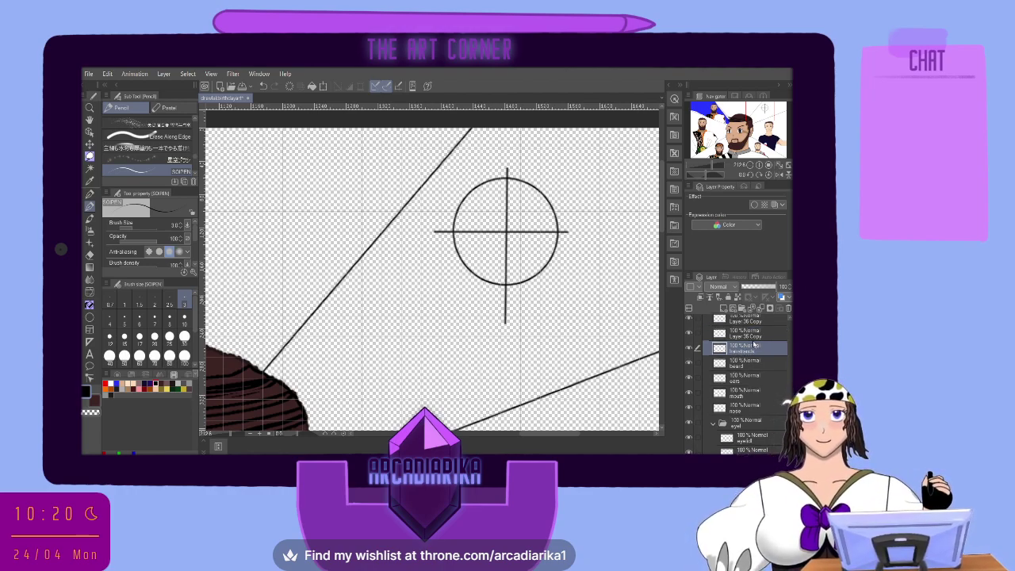
{"action": "left_click", "coordinate": [745, 333]}
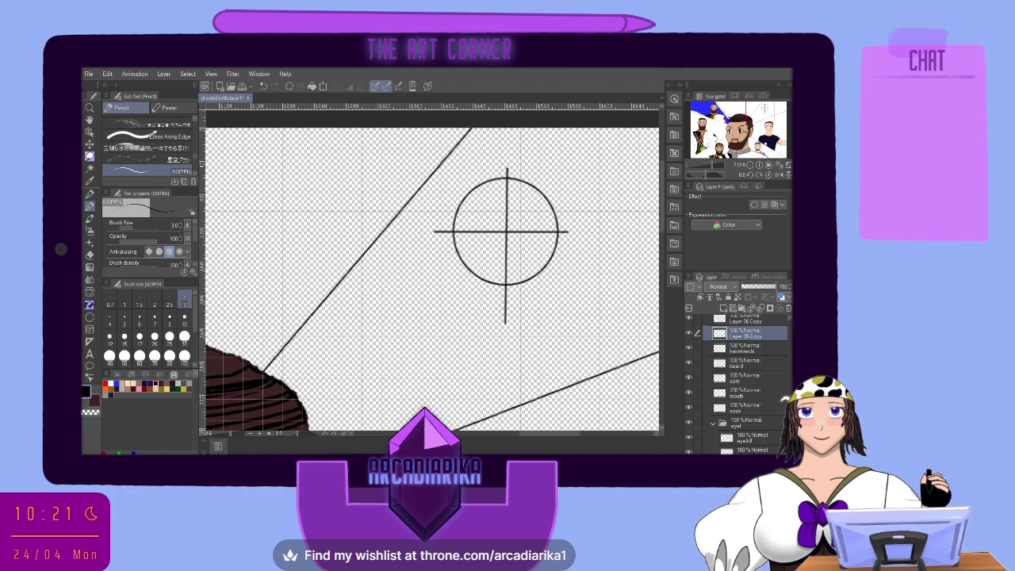
{"action": "type", "text": "robe"}
{"action": "key", "text": "Return"}
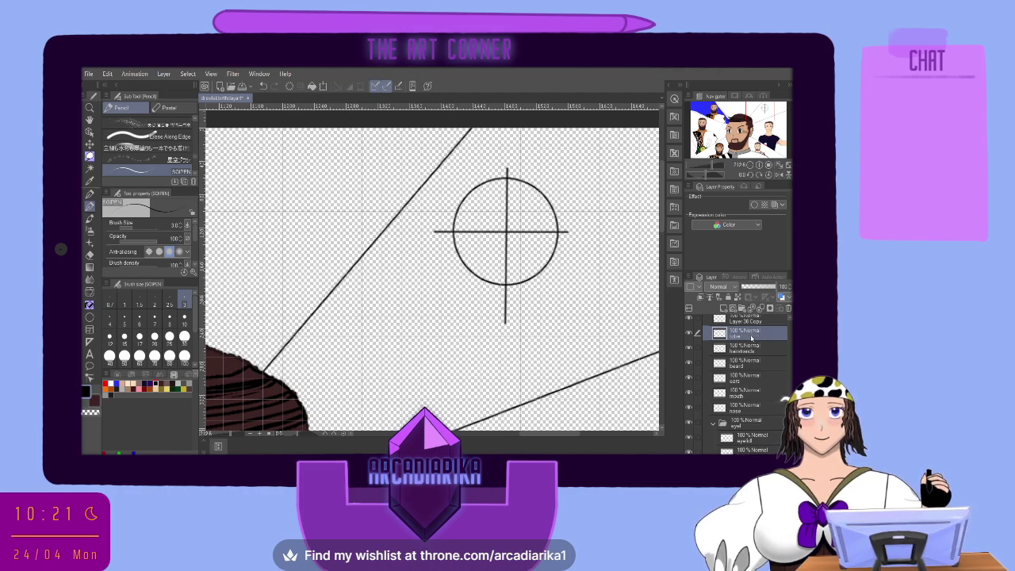
Rename the two unnamed layers directly above robe, the lower one as robecoloring and the upper one as neck.
{"action": "scroll", "coordinate": [746, 338], "scroll_direction": "up", "scroll_amount": 1}
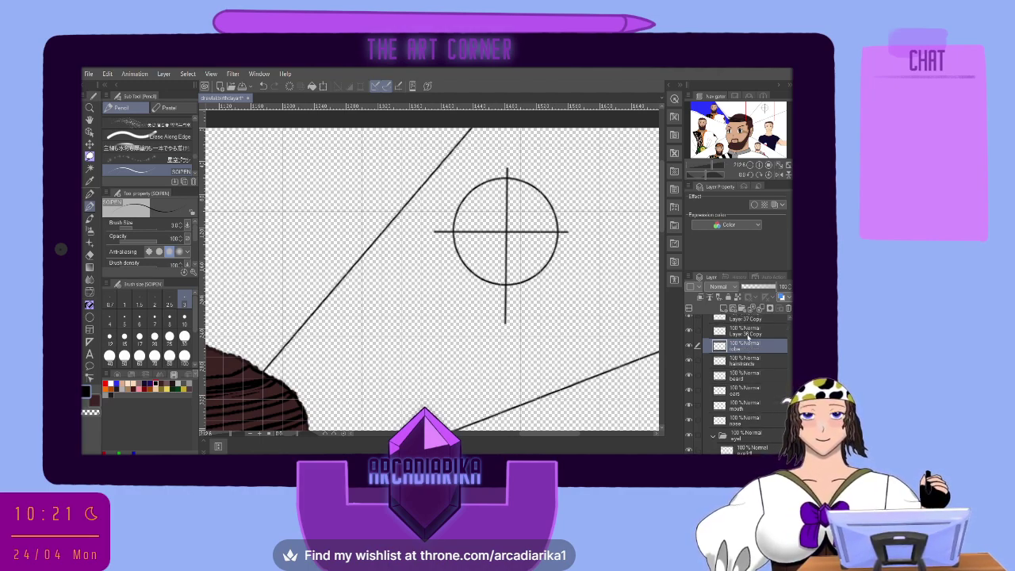
{"action": "left_click", "coordinate": [747, 335]}
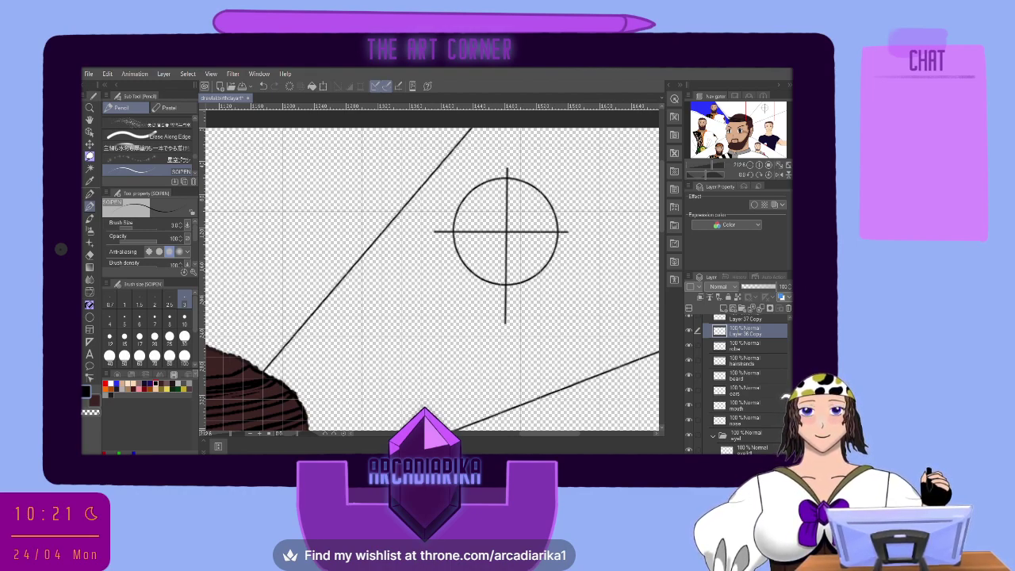
{"action": "double_click", "coordinate": [738, 334]}
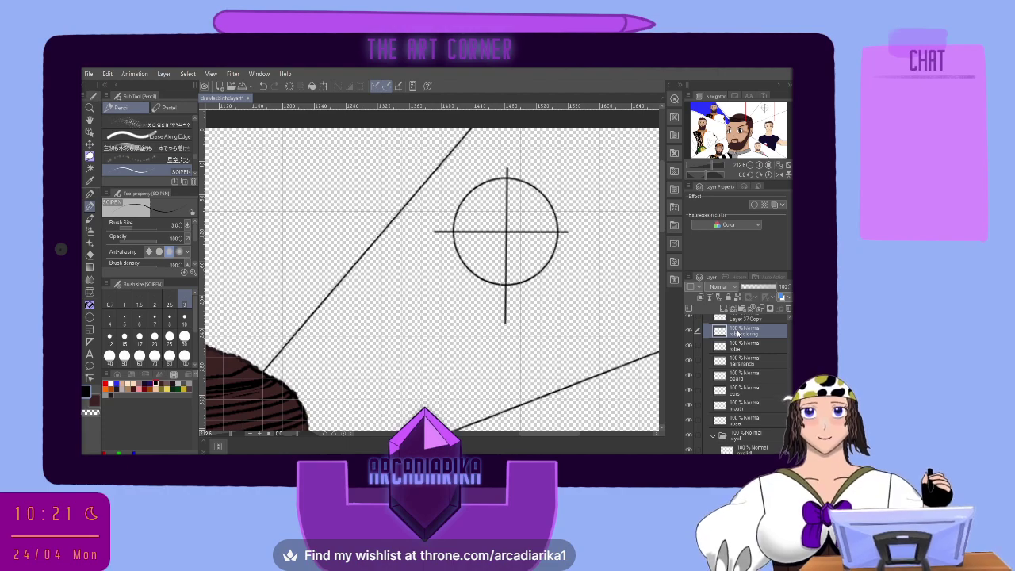
{"action": "scroll", "coordinate": [738, 333], "scroll_direction": "up", "scroll_amount": 1}
{"action": "left_click", "coordinate": [738, 332]}
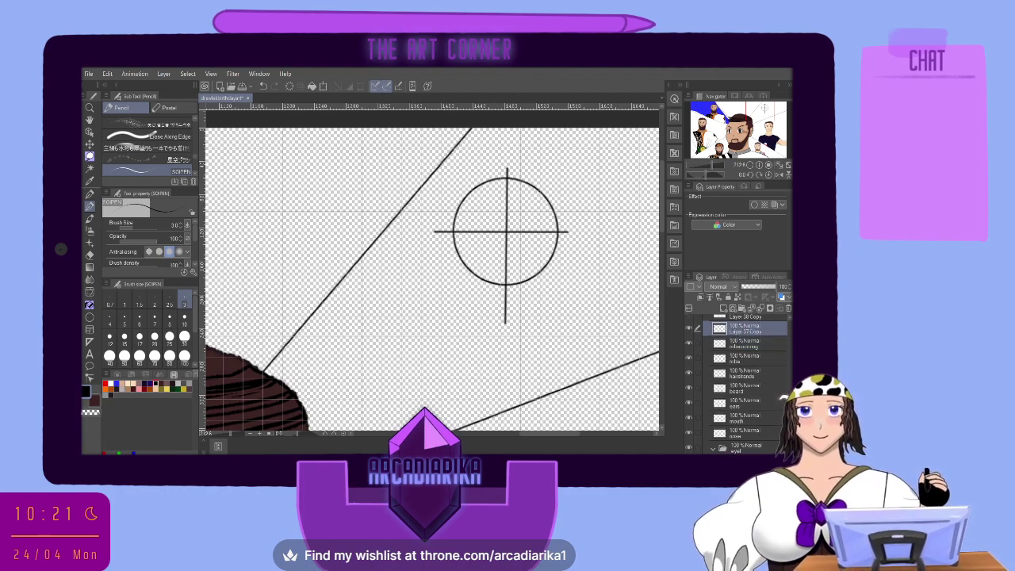
{"action": "double_click", "coordinate": [737, 334]}
{"action": "left_click_drag", "start_coordinate": [738, 334], "coordinate": [759, 367]}
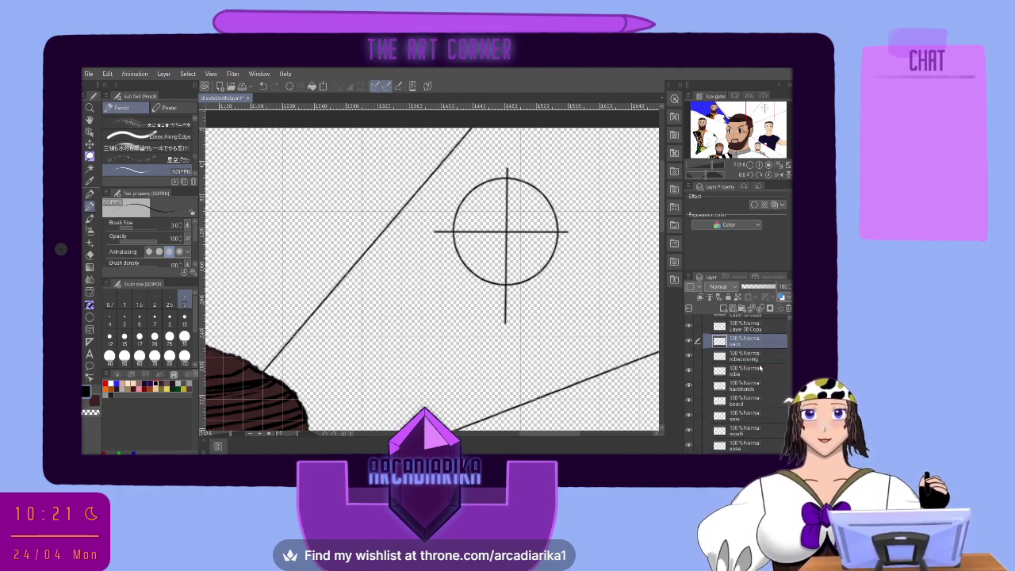
Rename the unnamed layer directly above neck as robe body.
{"action": "left_click", "coordinate": [745, 327]}
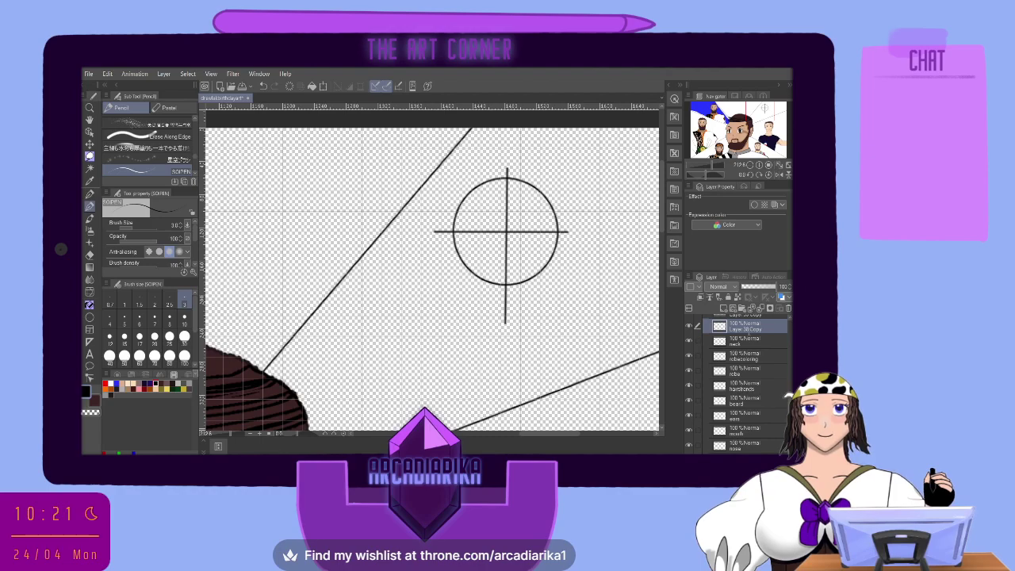
{"action": "type", "text": "robe body"}
{"action": "key", "text": "Return"}
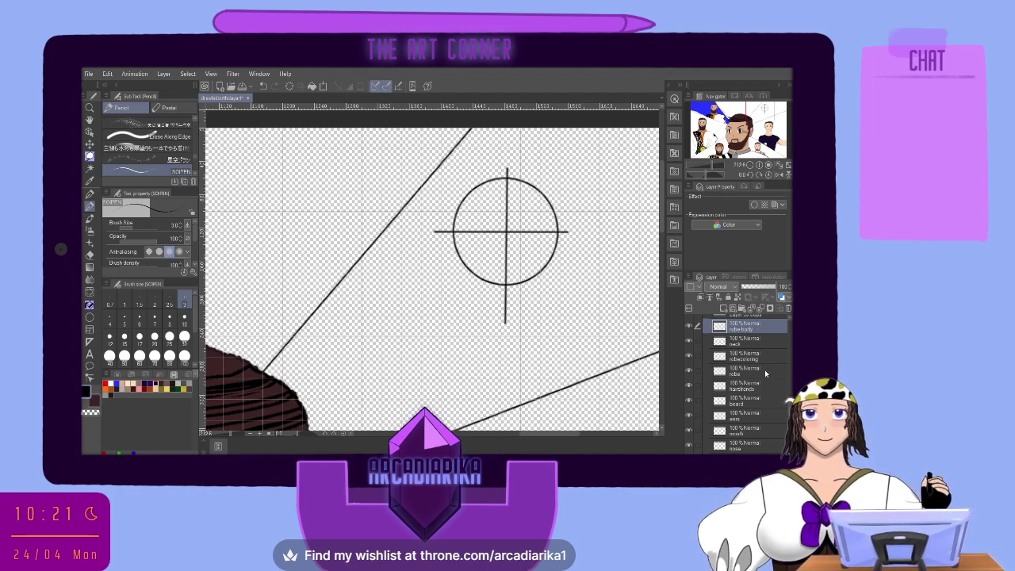
Rename the unnamed layer directly above robe body as robe body coloring.
{"action": "scroll", "coordinate": [765, 374], "scroll_direction": "up", "scroll_amount": 2}
{"action": "left_click", "coordinate": [758, 350]}
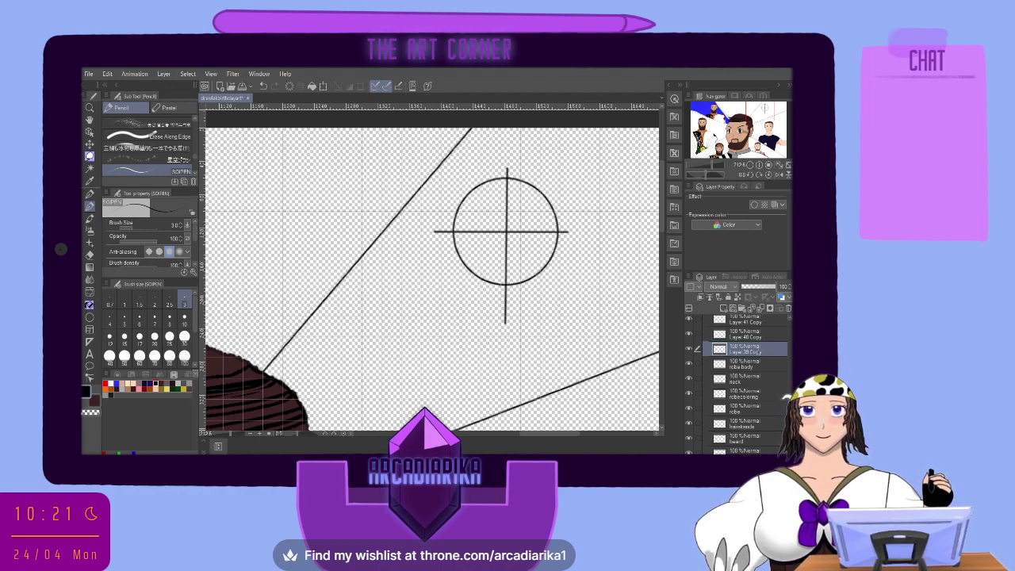
{"action": "type", "text": "robe body coloring"}
{"action": "key", "text": "Return"}
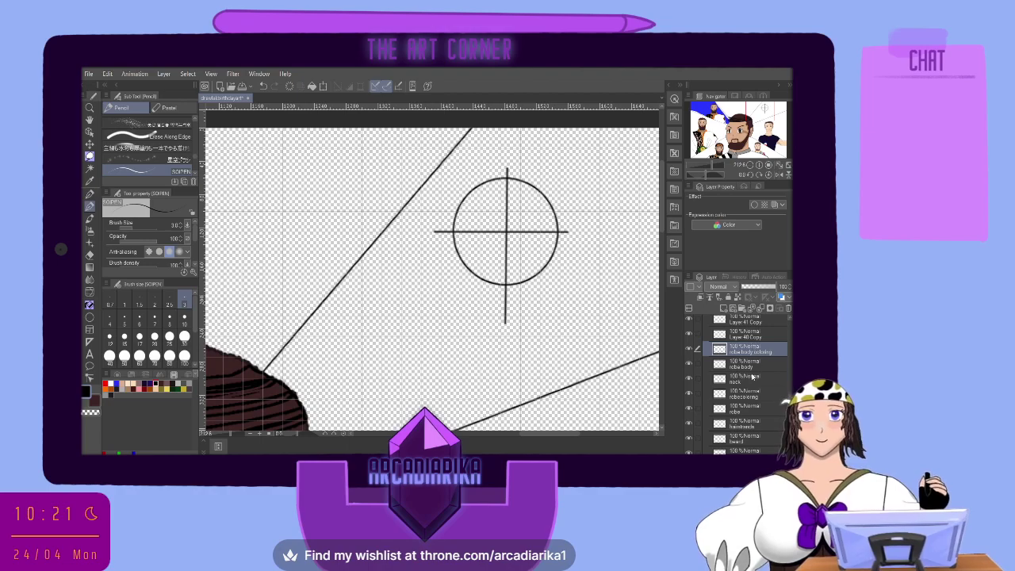
On the head Copy layer, draw a tapered jaw with the Polyline tool, from the circle's side points down to a flat chin below it.
{"action": "scroll", "coordinate": [753, 364], "scroll_direction": "down", "scroll_amount": 8}
{"action": "scroll", "coordinate": [747, 388], "scroll_direction": "down", "scroll_amount": 3}
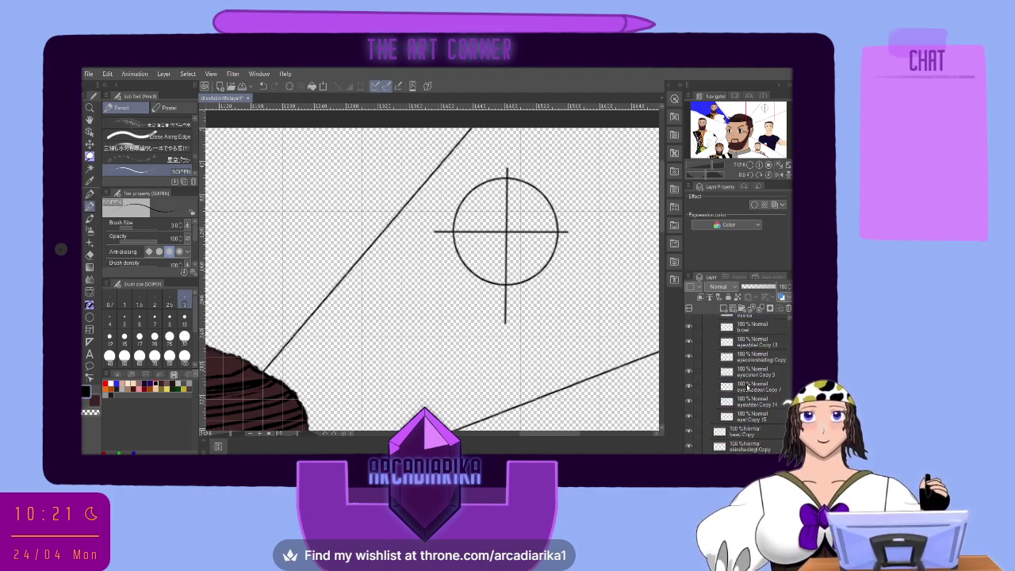
{"action": "left_click", "coordinate": [746, 417]}
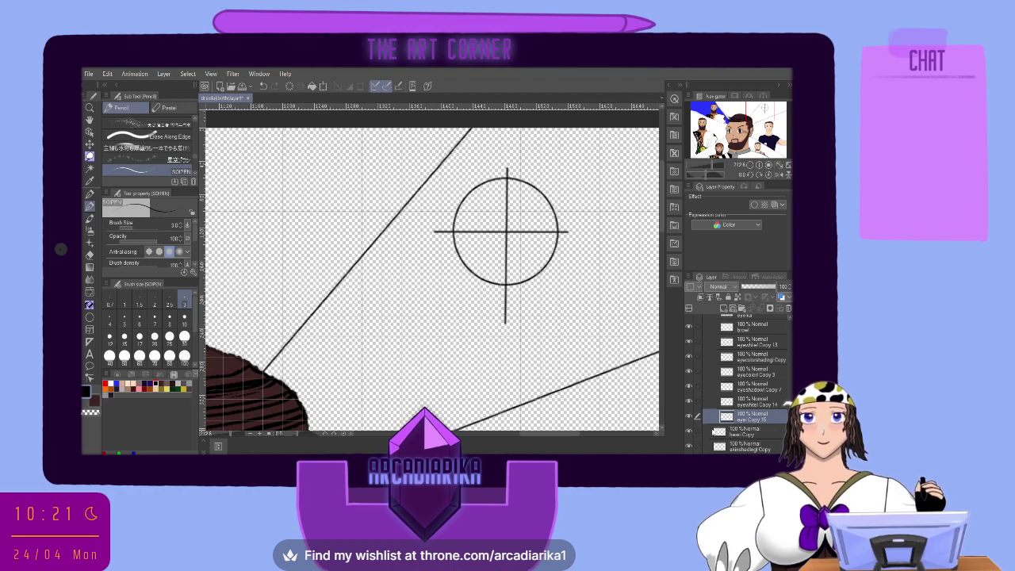
{"action": "left_click", "coordinate": [730, 432]}
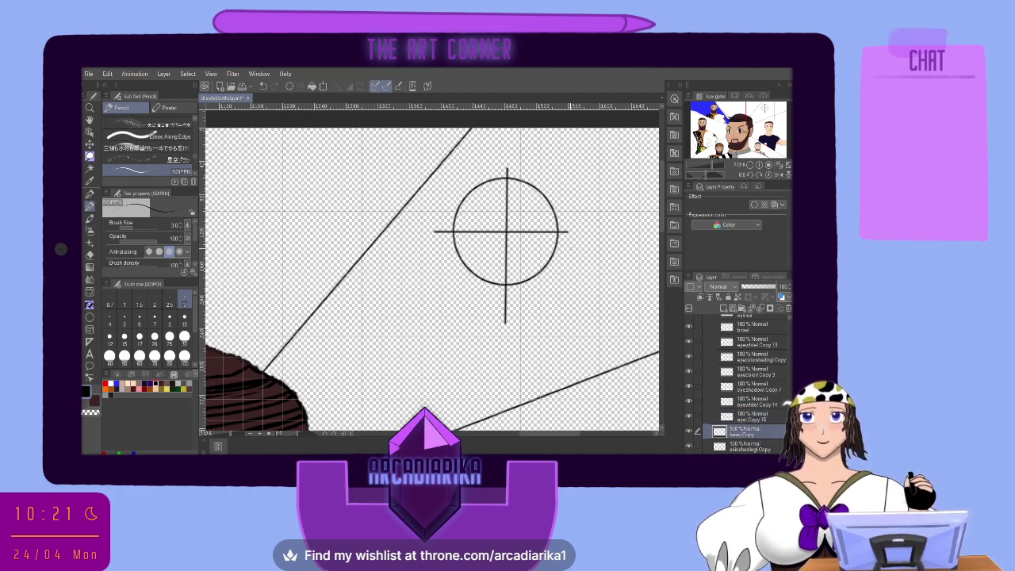
{"action": "scroll", "coordinate": [569, 248], "scroll_direction": "up", "scroll_amount": 6}
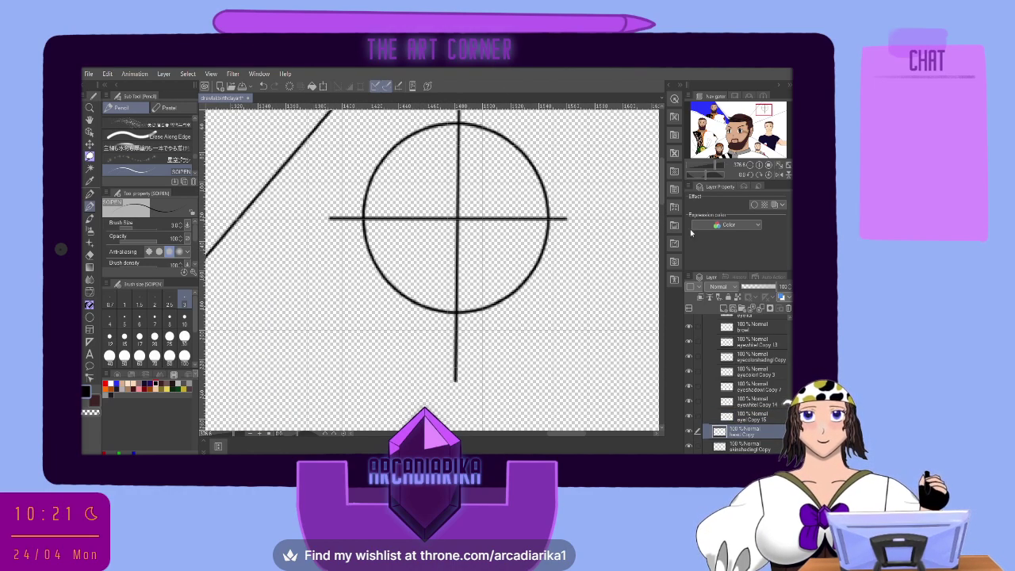
{"action": "left_click_drag", "start_coordinate": [662, 184], "coordinate": [661, 176]}
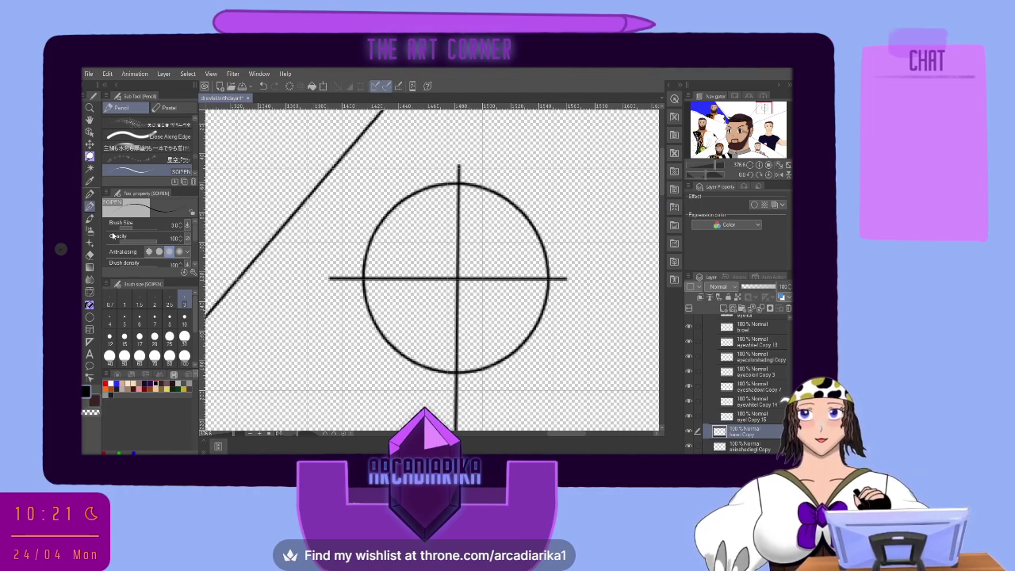
{"action": "left_click", "coordinate": [90, 315]}
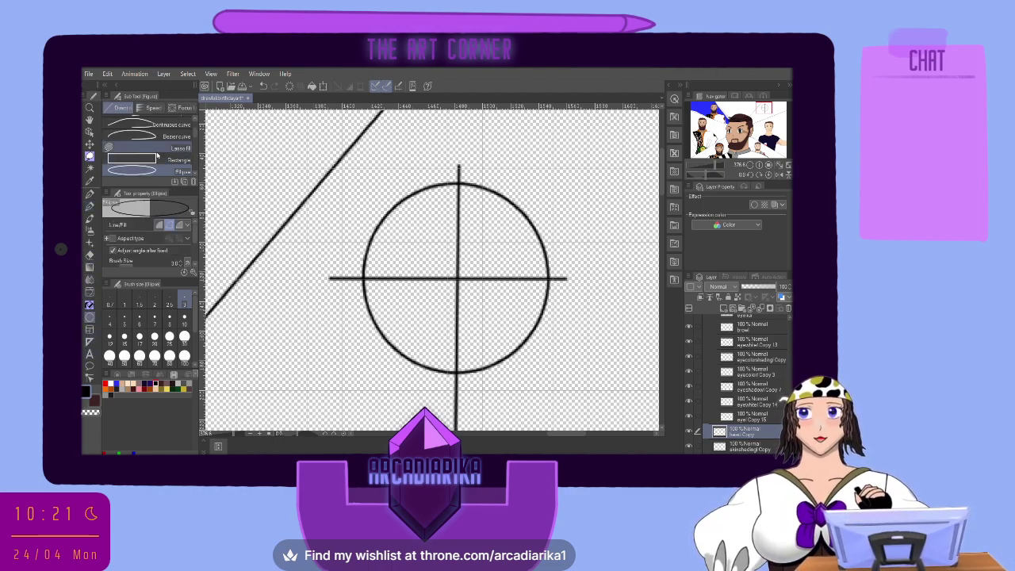
{"action": "scroll", "coordinate": [157, 155], "scroll_direction": "up", "scroll_amount": 3}
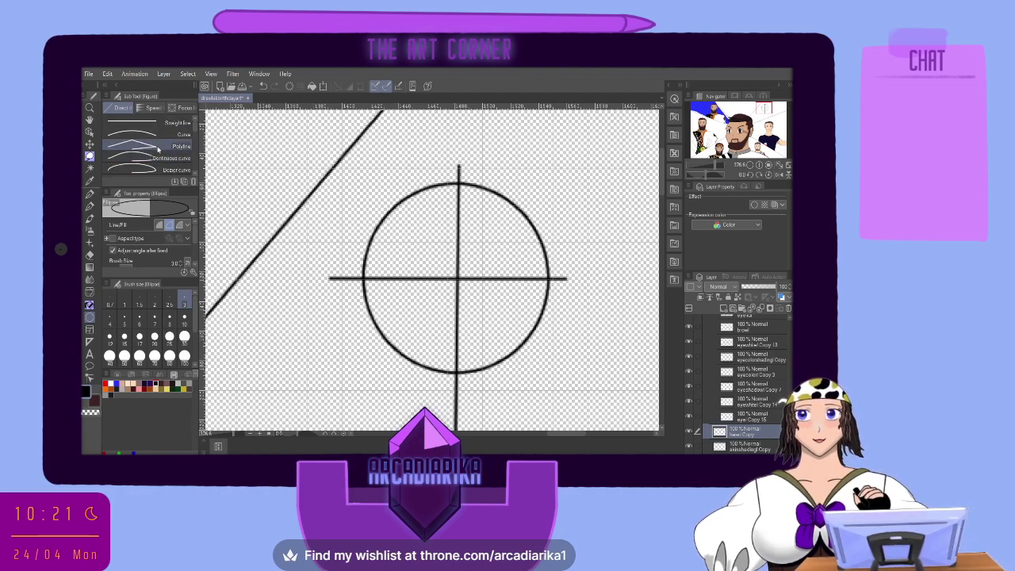
{"action": "left_click", "coordinate": [156, 145]}
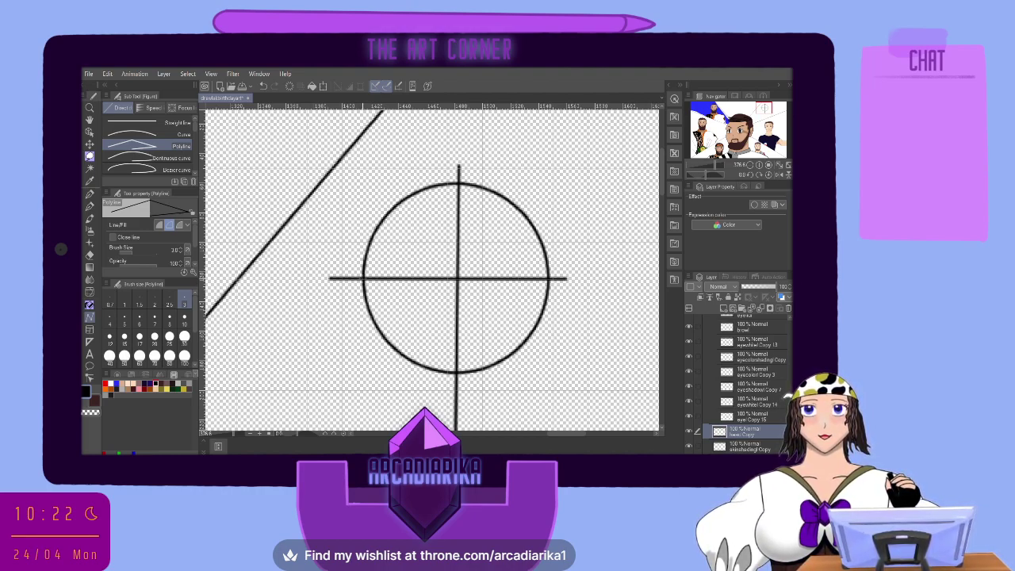
{"action": "left_click_drag", "start_coordinate": [363, 279], "coordinate": [420, 397]}
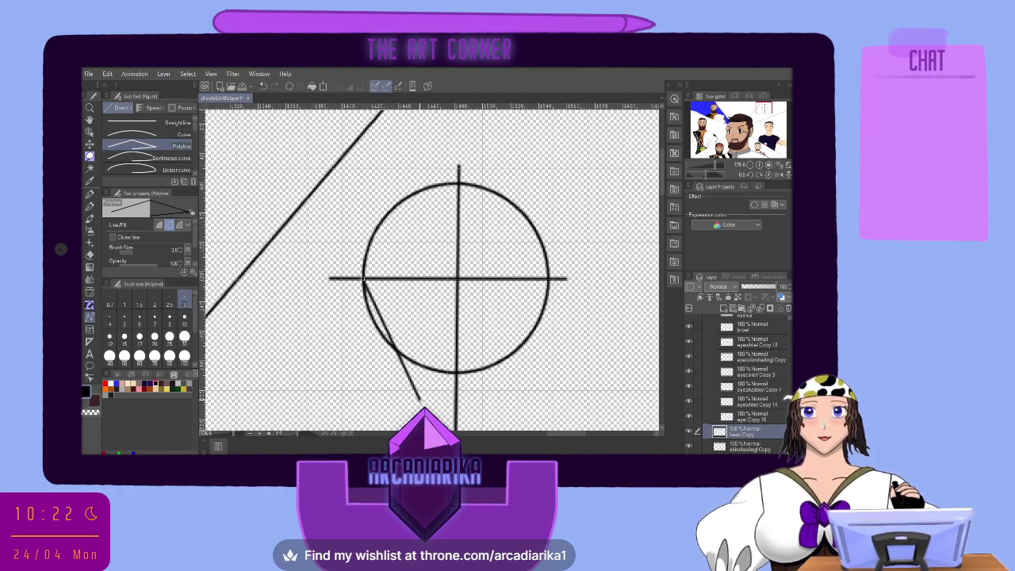
{"action": "left_click", "coordinate": [420, 399]}
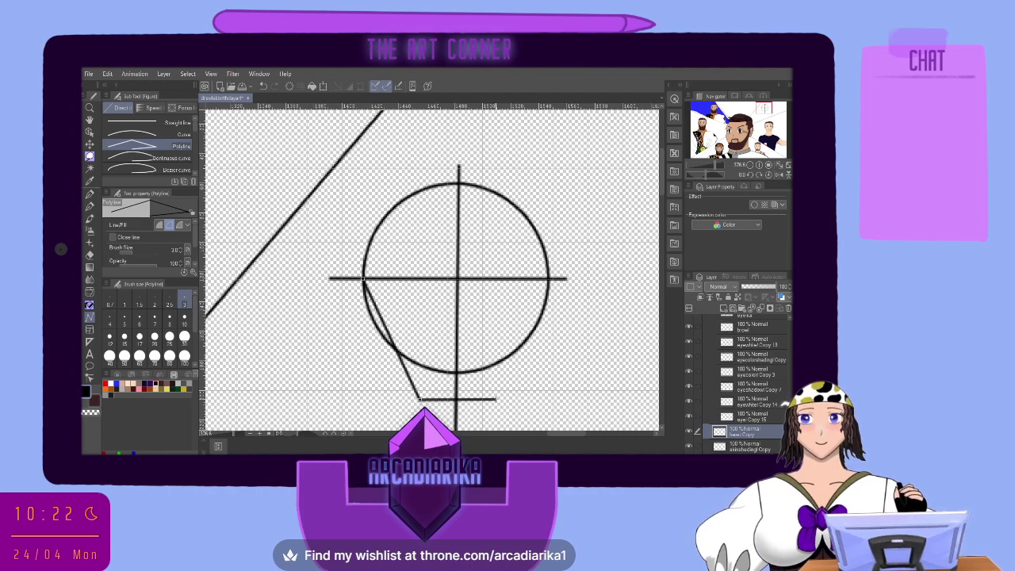
{"action": "left_click", "coordinate": [496, 399]}
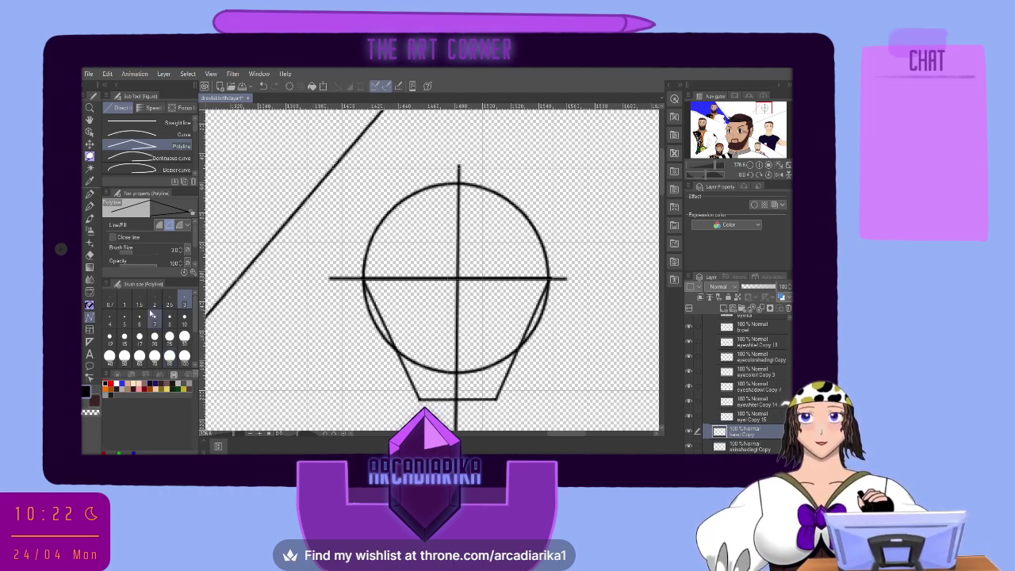
Hide the headbase Copy 2 guide layer and erase the horizontal top edge of the jaw shape with the Rough eraser.
{"action": "left_click", "coordinate": [89, 255]}
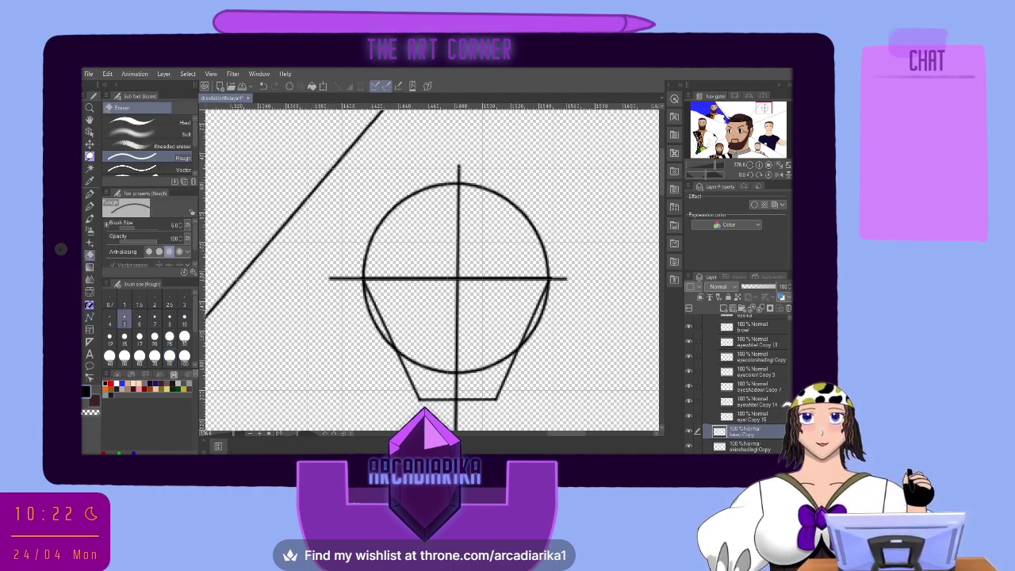
{"action": "scroll", "coordinate": [775, 438], "scroll_direction": "down", "scroll_amount": 2}
{"action": "scroll", "coordinate": [705, 445], "scroll_direction": "down", "scroll_amount": 2}
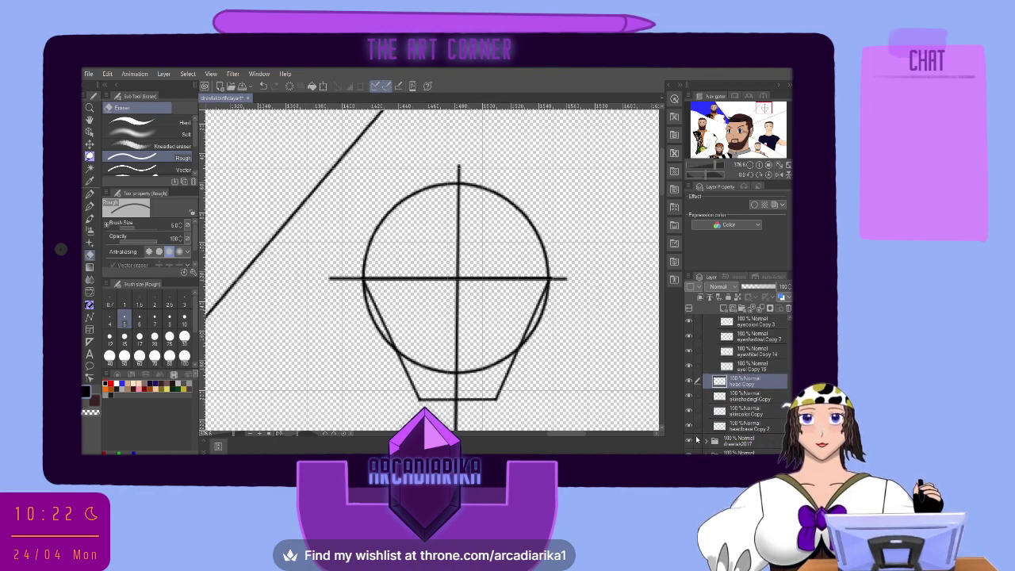
{"action": "left_click", "coordinate": [689, 427]}
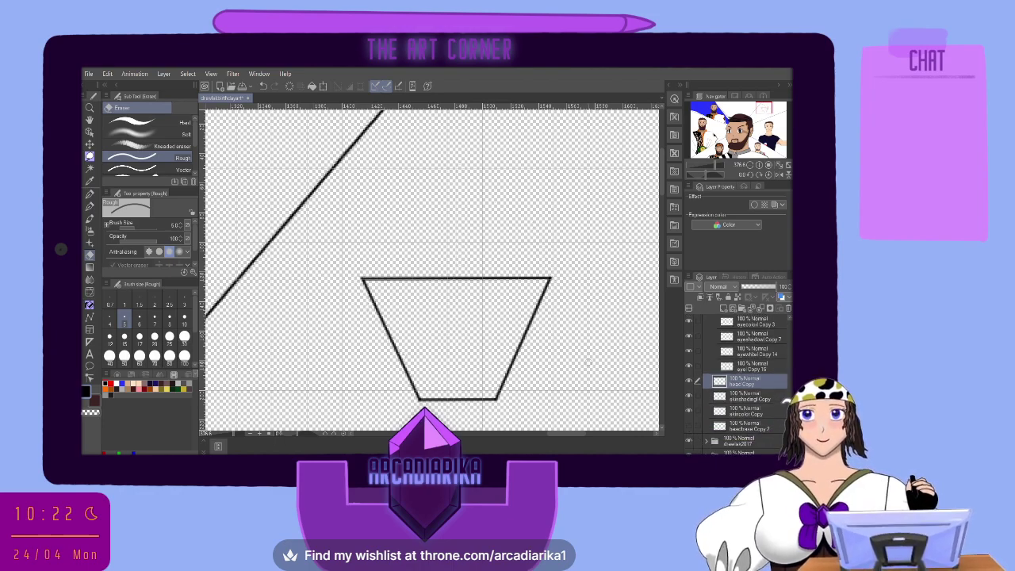
{"action": "mouse_move", "coordinate": [455, 276]}
{"action": "left_mouse_down"}
{"action": "mouse_move", "coordinate": [415, 272]}
{"action": "mouse_move", "coordinate": [365, 277]}
{"action": "left_mouse_up"}
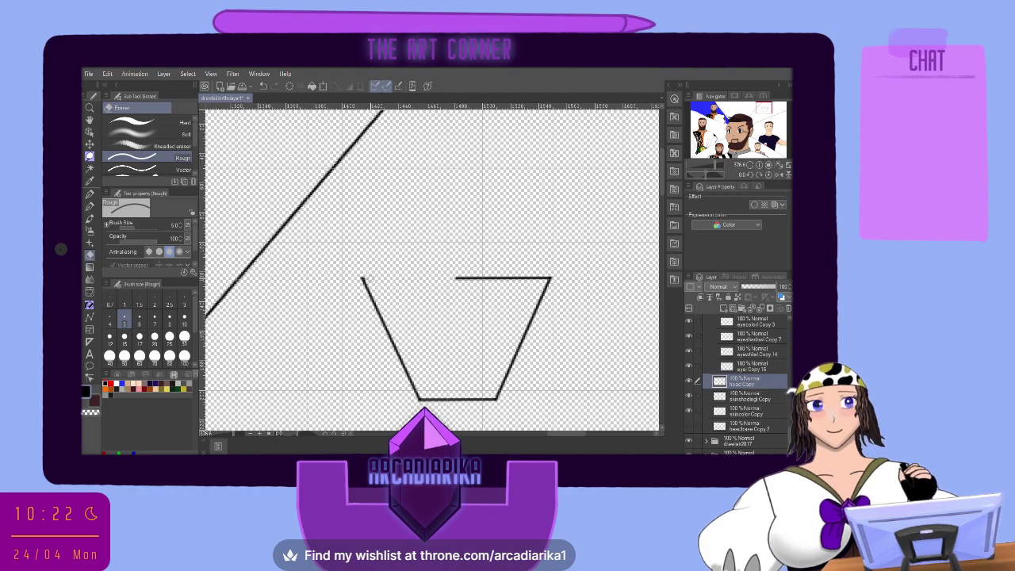
{"action": "mouse_move", "coordinate": [471, 274]}
{"action": "left_mouse_down"}
{"action": "mouse_move", "coordinate": [460, 278]}
{"action": "mouse_move", "coordinate": [539, 280]}
{"action": "mouse_move", "coordinate": [551, 270]}
{"action": "left_mouse_up"}
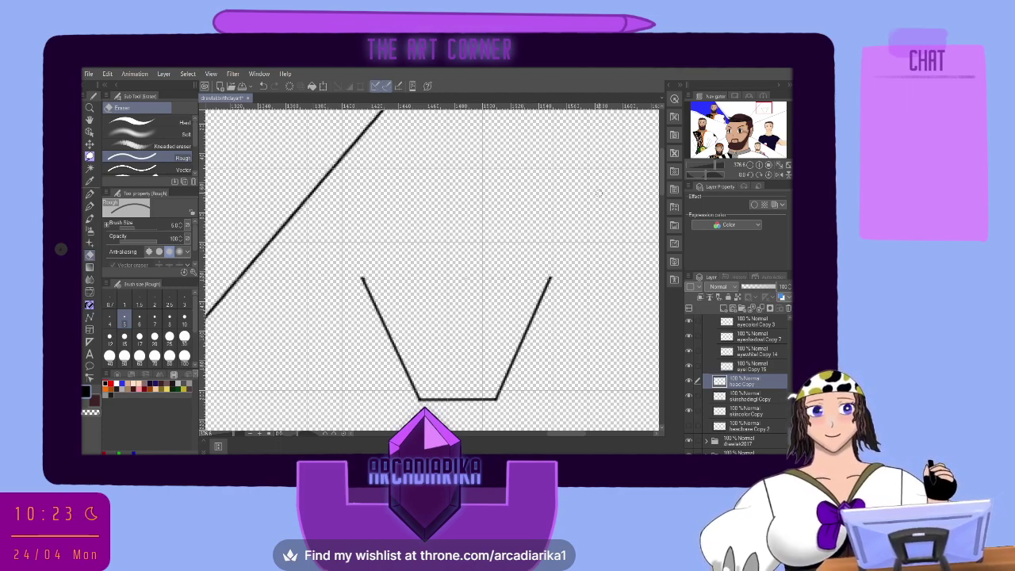
Show the headbase guide again and trace the circle's upper half in pencil at brush size 3, joining both ends of the jaw.
{"action": "scroll", "coordinate": [478, 272], "scroll_direction": "up", "scroll_amount": 2}
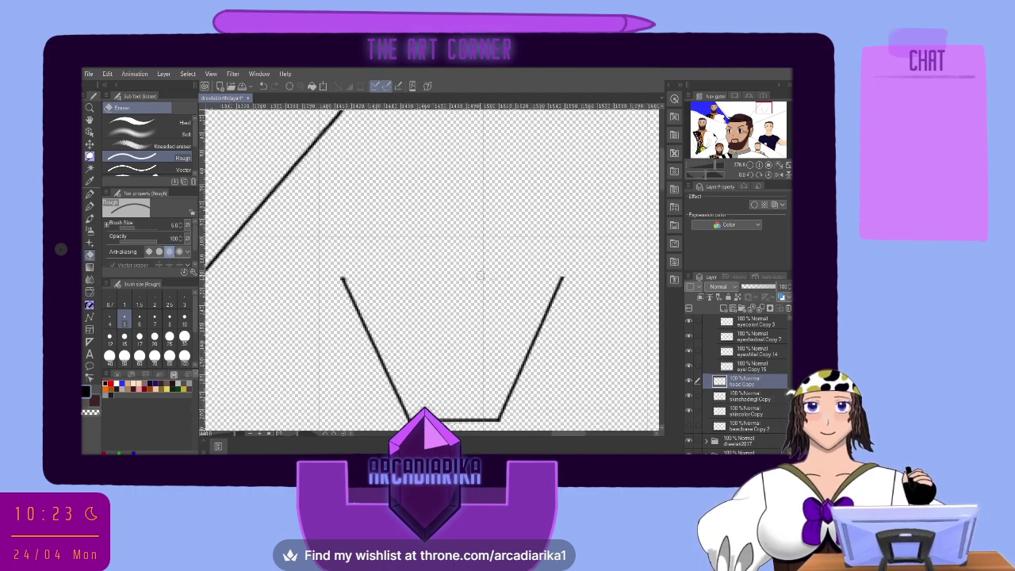
{"action": "left_click", "coordinate": [90, 206]}
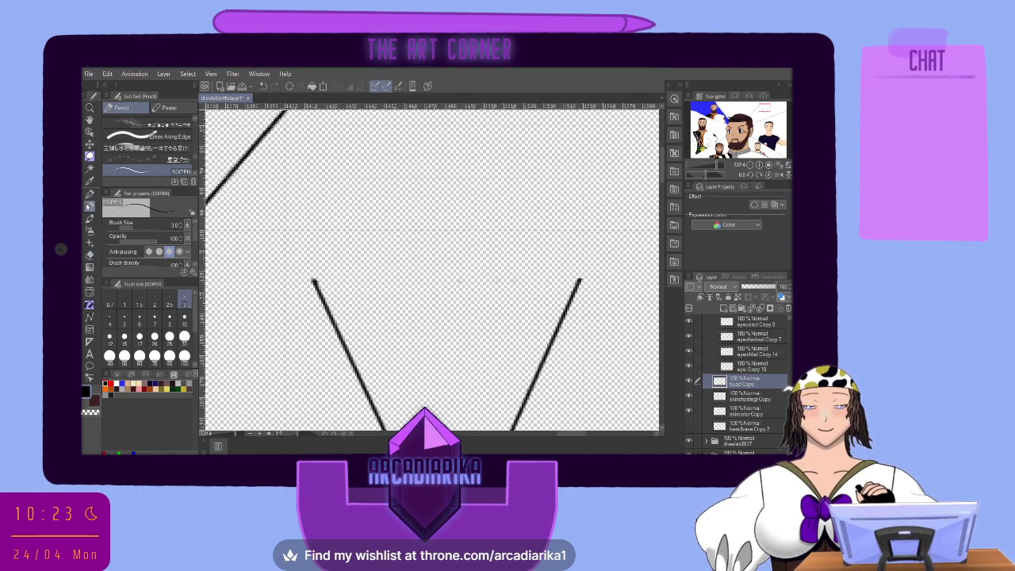
{"action": "left_click", "coordinate": [89, 317]}
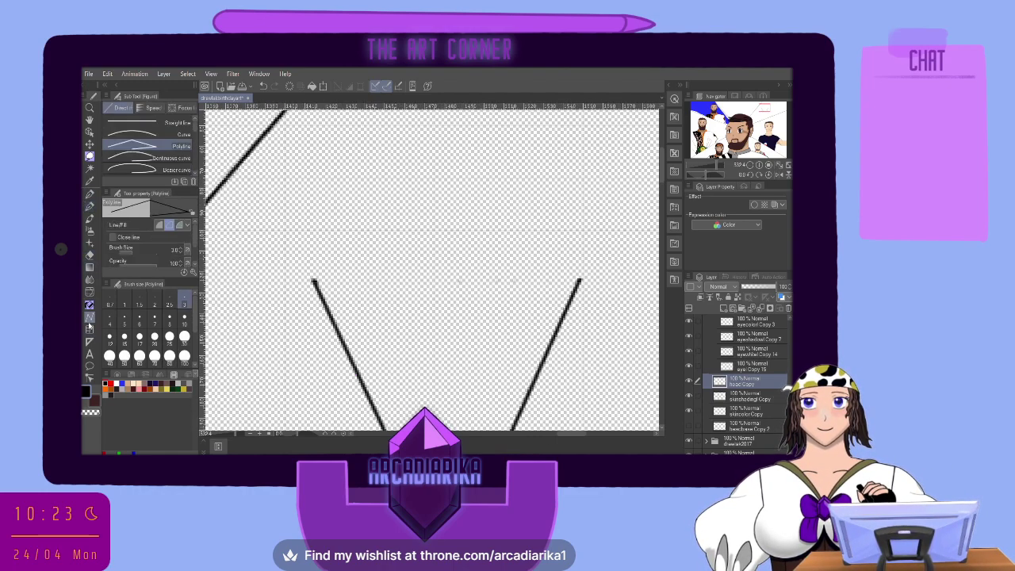
{"action": "left_click", "coordinate": [90, 207]}
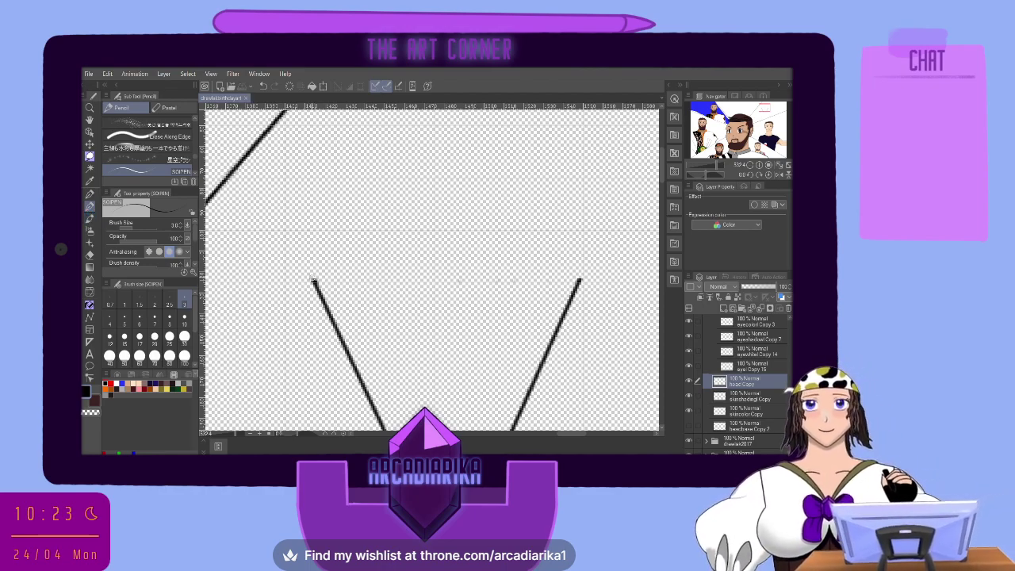
{"action": "left_click", "coordinate": [689, 426]}
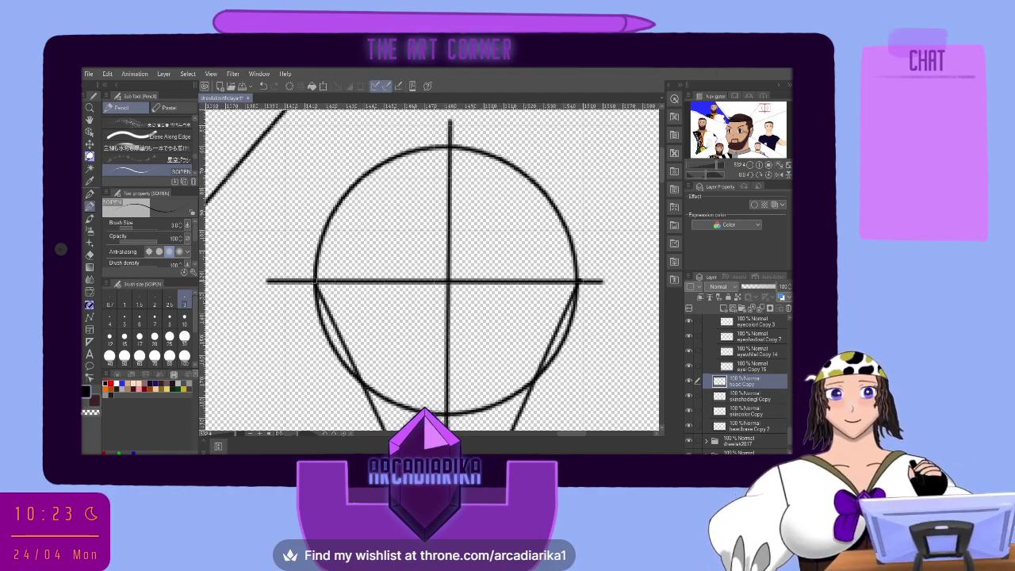
{"action": "mouse_move", "coordinate": [314, 282]}
{"action": "left_mouse_down"}
{"action": "mouse_move", "coordinate": [340, 198]}
{"action": "mouse_move", "coordinate": [381, 164]}
{"action": "mouse_move", "coordinate": [436, 146]}
{"action": "mouse_move", "coordinate": [520, 168]}
{"action": "mouse_move", "coordinate": [558, 213]}
{"action": "mouse_move", "coordinate": [577, 280]}
{"action": "mouse_move", "coordinate": [575, 269]}
{"action": "left_mouse_up"}
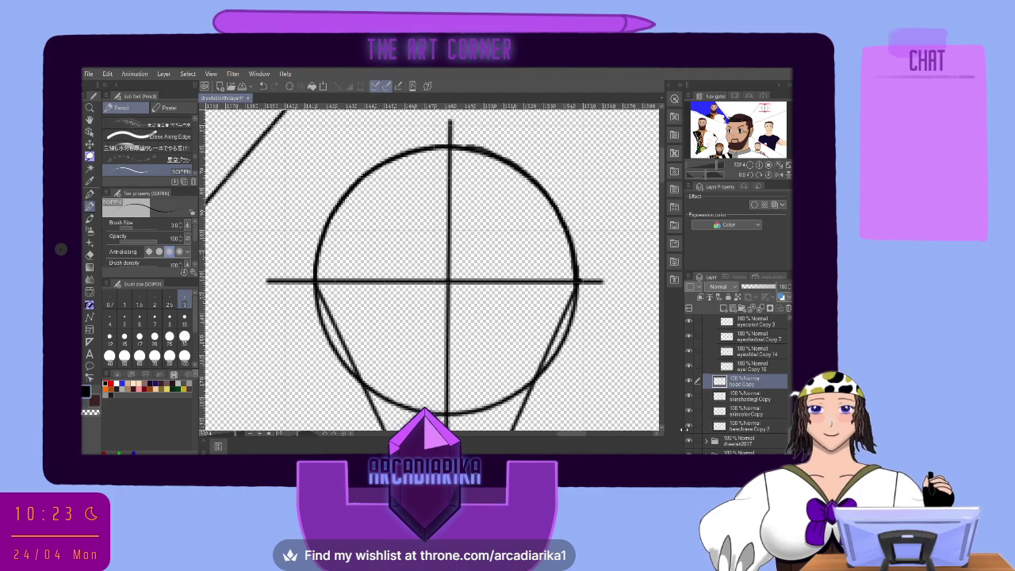
Check the head outline with the headbase guide hidden, show the guide again, and make the eye layer directly above head Copy active.
{"action": "left_click", "coordinate": [688, 427]}
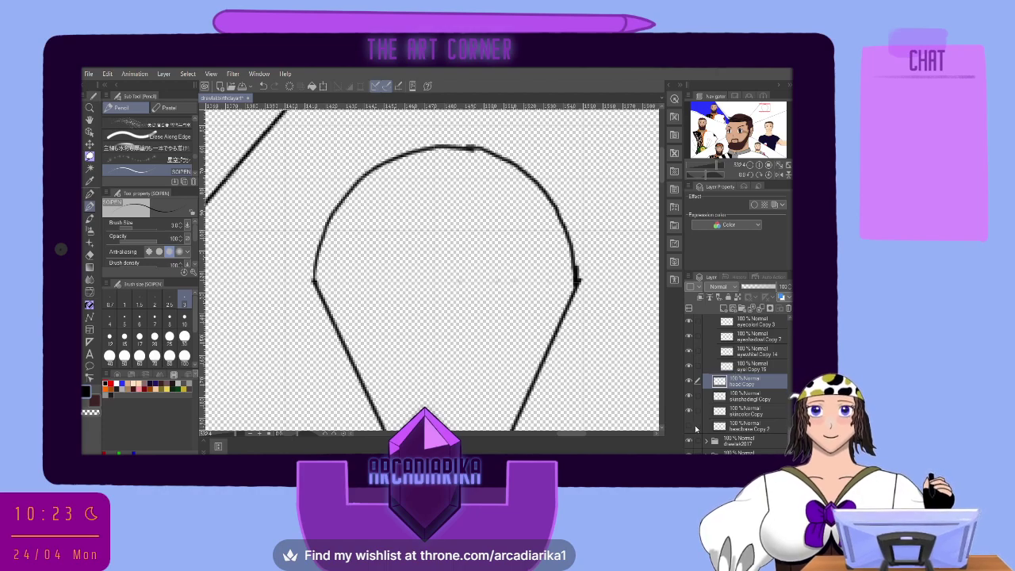
{"action": "left_click", "coordinate": [689, 426]}
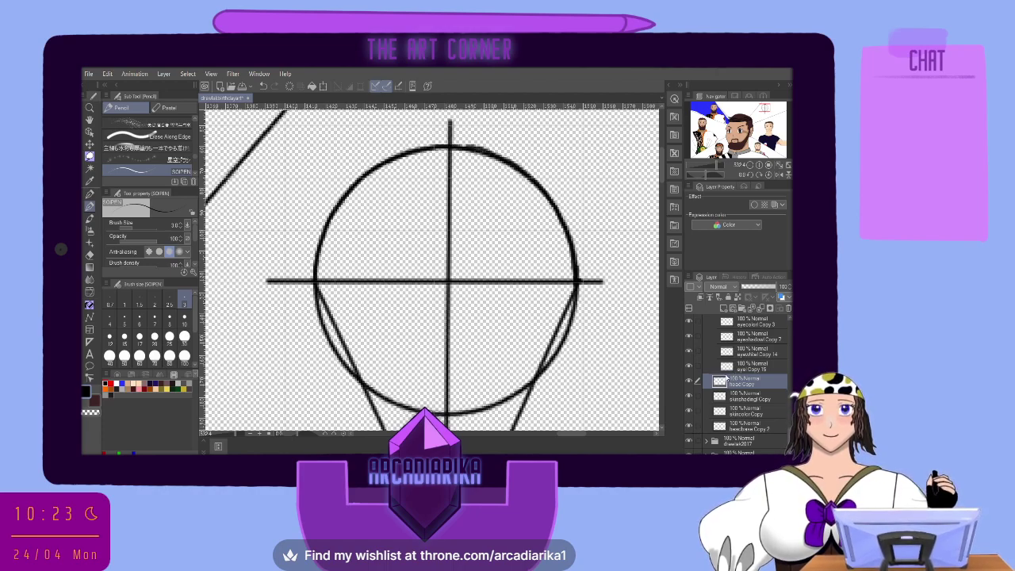
{"action": "left_click", "coordinate": [744, 368]}
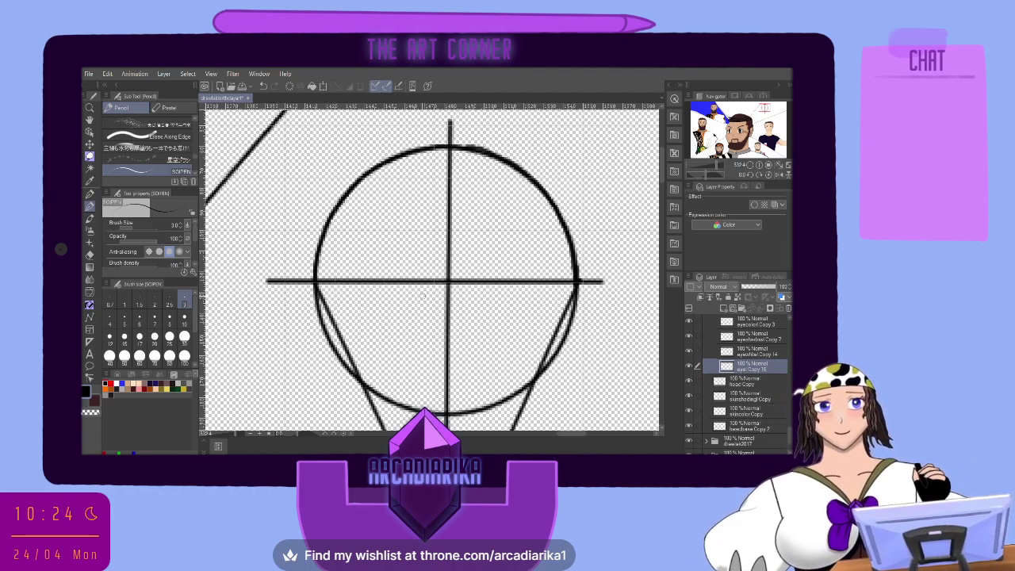
{"action": "mouse_move", "coordinate": [426, 298]}
{"action": "left_mouse_down"}
{"action": "mouse_move", "coordinate": [411, 286]}
{"action": "mouse_move", "coordinate": [391, 302]}
{"action": "mouse_move", "coordinate": [413, 315]}
{"action": "mouse_move", "coordinate": [429, 308]}
{"action": "left_mouse_up"}
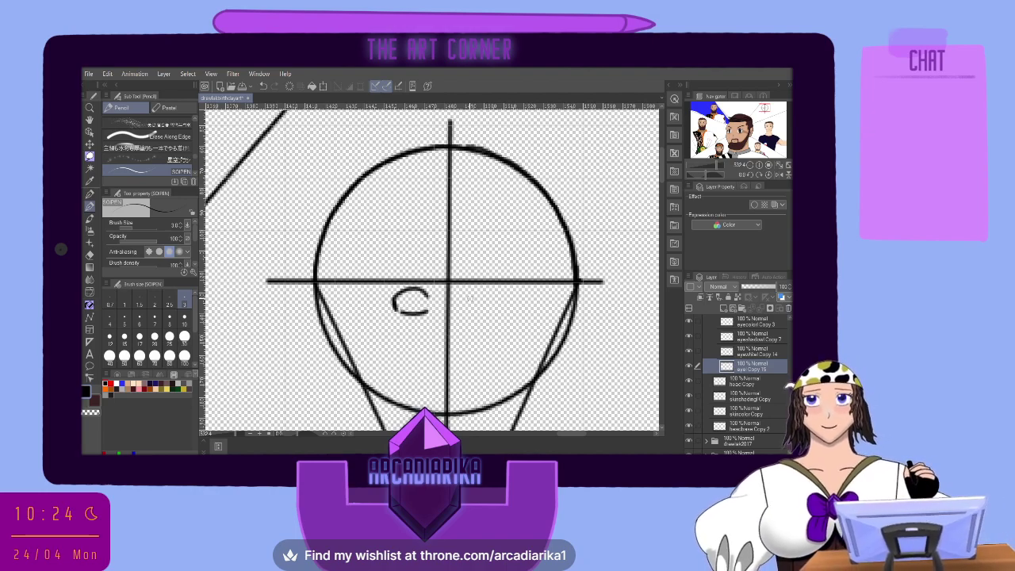
{"action": "left_click", "coordinate": [265, 85]}
{"action": "left_click", "coordinate": [265, 85]}
{"action": "left_click", "coordinate": [265, 86]}
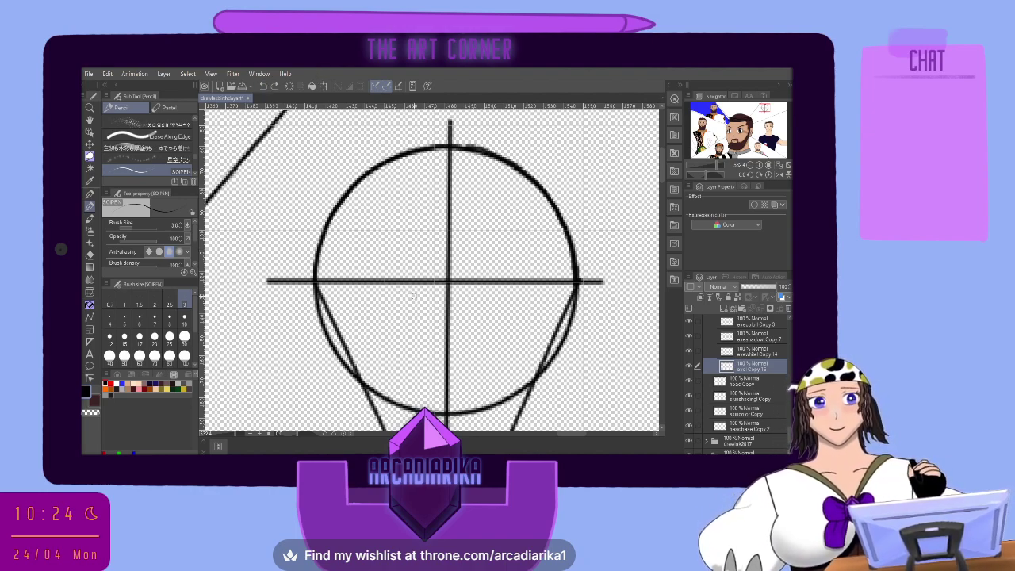
{"action": "mouse_move", "coordinate": [417, 298]}
{"action": "left_mouse_down"}
{"action": "mouse_move", "coordinate": [403, 288]}
{"action": "mouse_move", "coordinate": [385, 302]}
{"action": "left_mouse_up"}
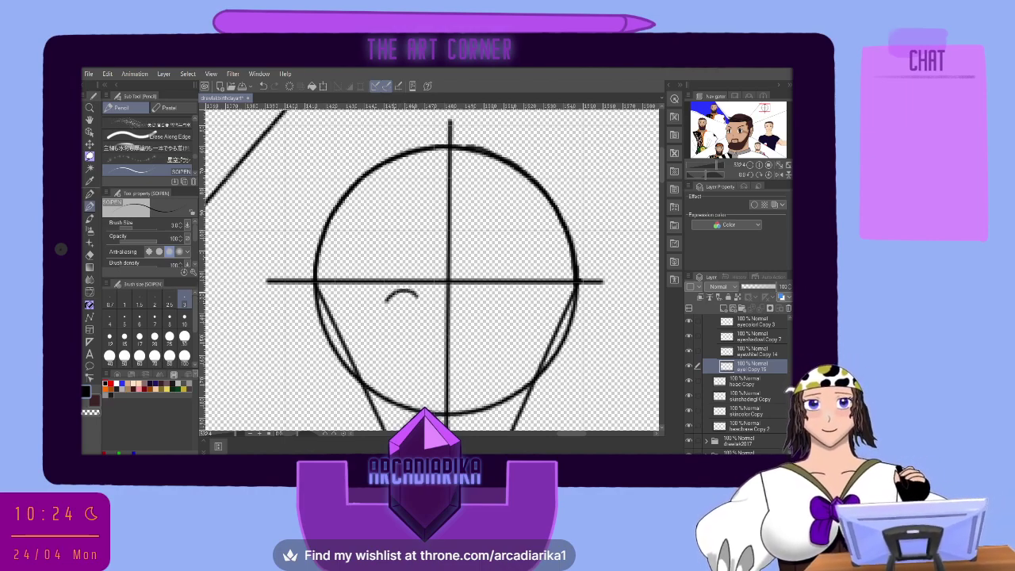
{"action": "left_click", "coordinate": [263, 85]}
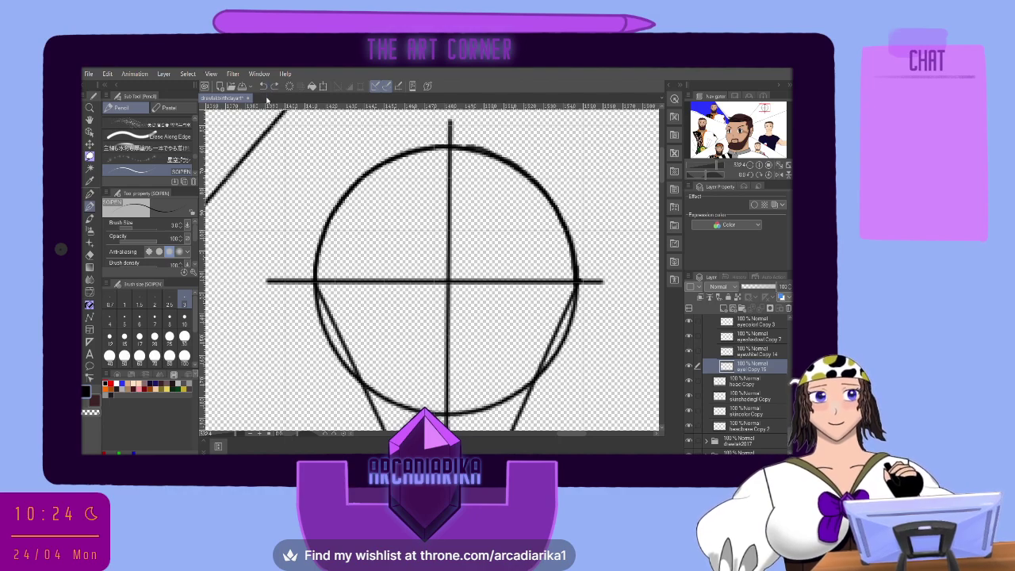
Set the pencil's brush size to 5 and draw the left eye's upper and lower lid lines just below the horizontal guide line.
{"action": "left_click", "coordinate": [124, 319]}
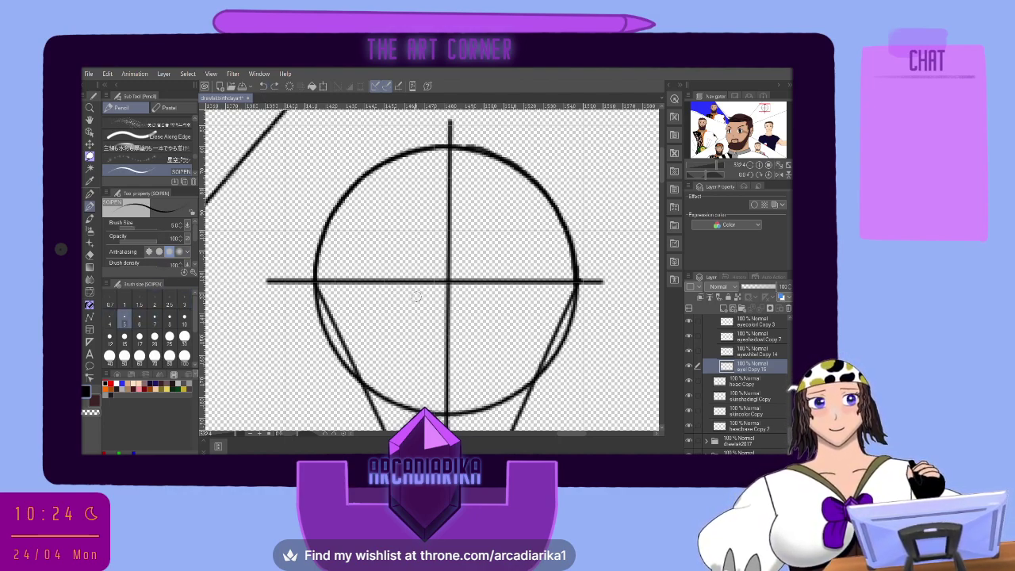
{"action": "mouse_move", "coordinate": [409, 291]}
{"action": "left_mouse_down"}
{"action": "mouse_move", "coordinate": [393, 290]}
{"action": "mouse_move", "coordinate": [382, 310]}
{"action": "mouse_move", "coordinate": [418, 311]}
{"action": "left_mouse_up"}
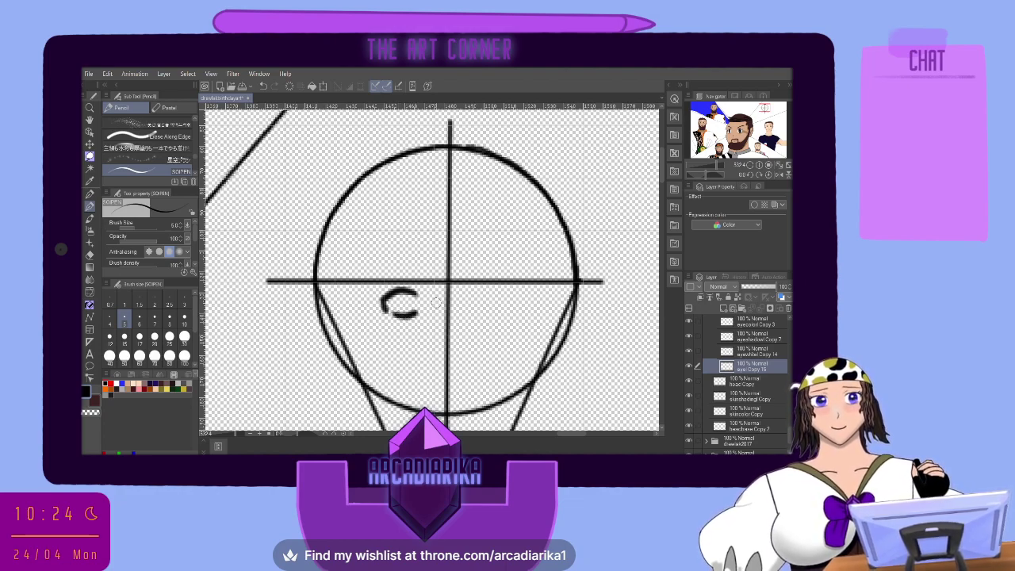
{"action": "left_click", "coordinate": [263, 86]}
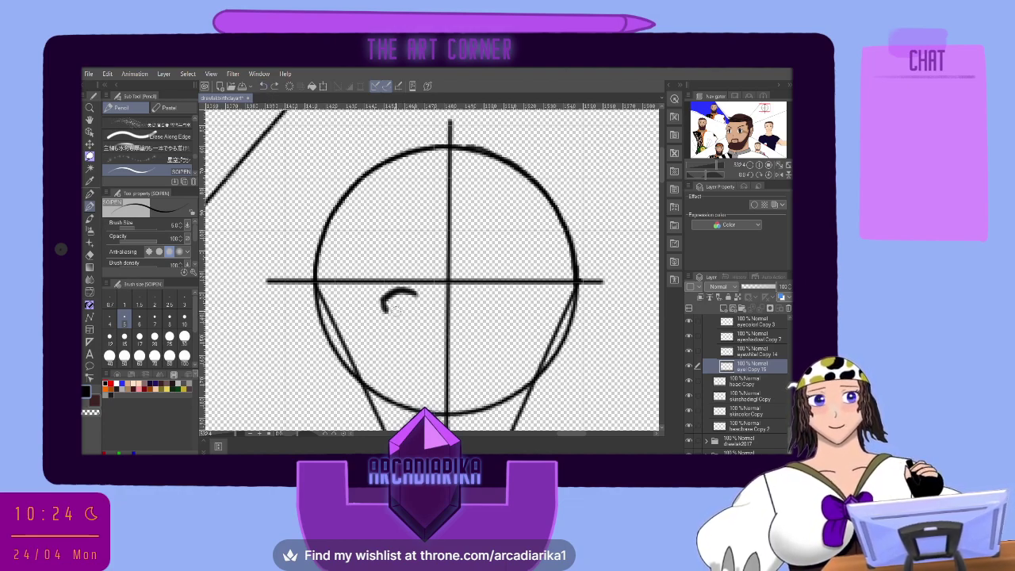
{"action": "mouse_move", "coordinate": [384, 305]}
{"action": "left_mouse_down"}
{"action": "mouse_move", "coordinate": [409, 320]}
{"action": "mouse_move", "coordinate": [419, 301]}
{"action": "left_mouse_up"}
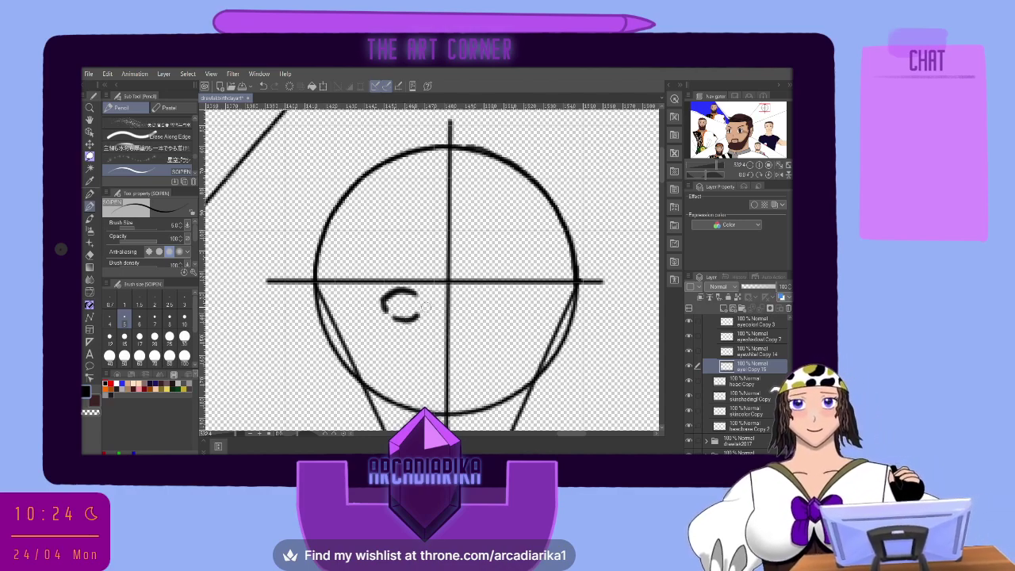
Fill the area between the left eye's lid lines with white pencil on the eyewhite layer directly above the eye line layer.
{"action": "left_click", "coordinate": [758, 354]}
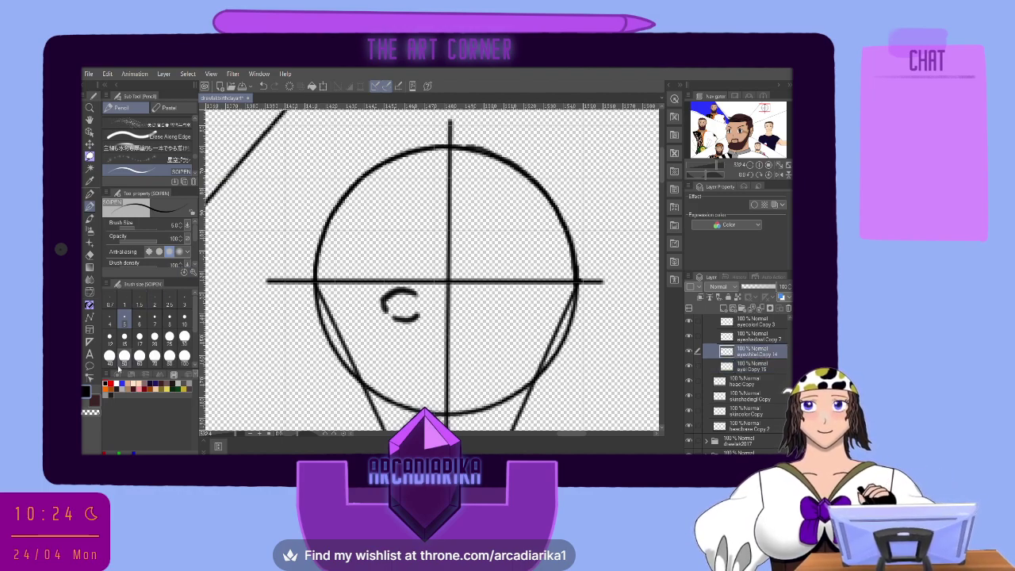
{"action": "left_click", "coordinate": [116, 384]}
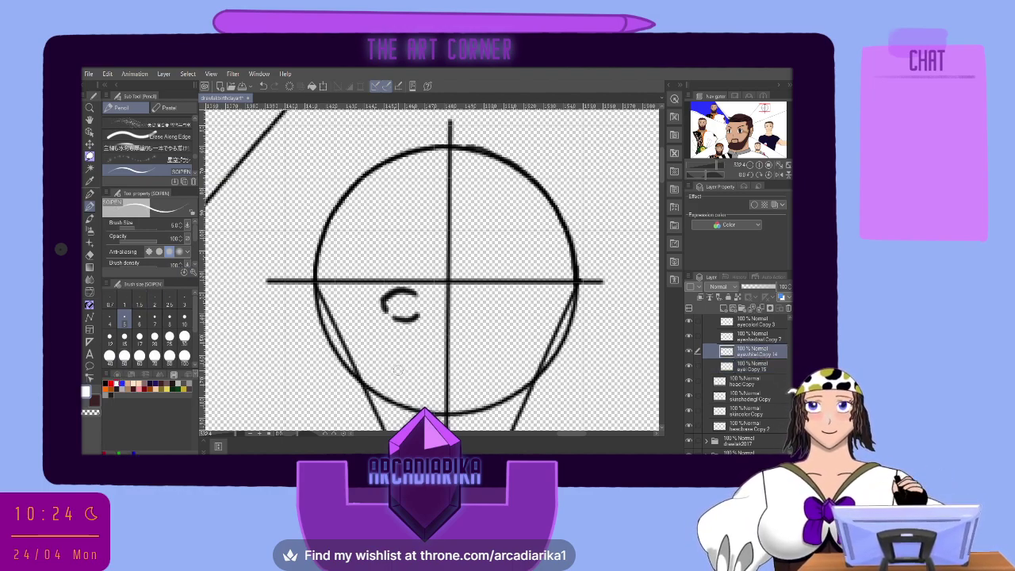
{"action": "scroll", "coordinate": [416, 333], "scroll_direction": "up", "scroll_amount": 5}
{"action": "scroll", "coordinate": [369, 277], "scroll_direction": "up", "scroll_amount": 1}
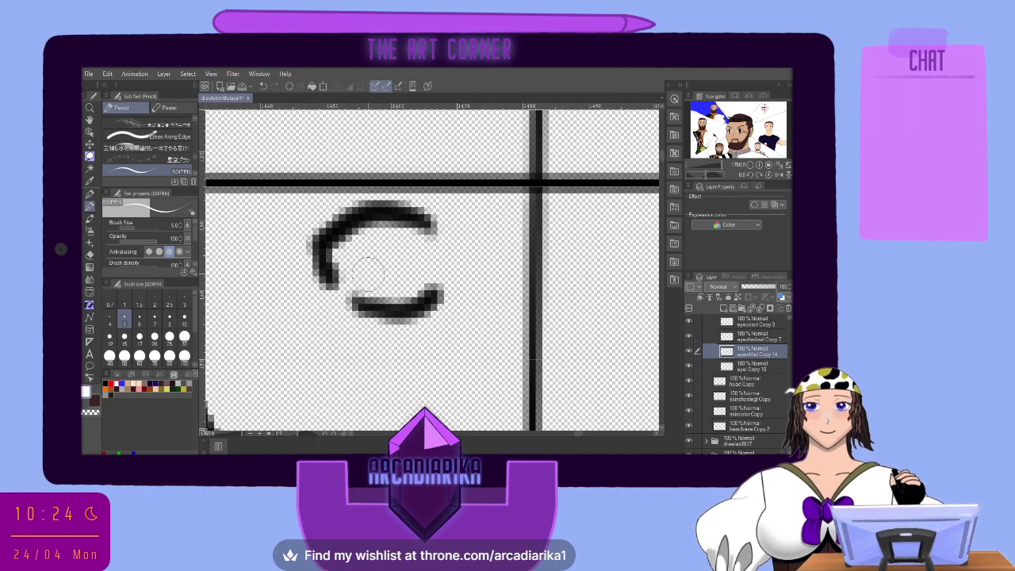
{"action": "mouse_move", "coordinate": [372, 253]}
{"action": "left_mouse_down"}
{"action": "mouse_move", "coordinate": [358, 264]}
{"action": "mouse_move", "coordinate": [346, 252]}
{"action": "mouse_move", "coordinate": [354, 239]}
{"action": "mouse_move", "coordinate": [414, 237]}
{"action": "mouse_move", "coordinate": [428, 272]}
{"action": "mouse_move", "coordinate": [417, 289]}
{"action": "mouse_move", "coordinate": [366, 292]}
{"action": "mouse_move", "coordinate": [349, 265]}
{"action": "mouse_move", "coordinate": [406, 270]}
{"action": "mouse_move", "coordinate": [408, 256]}
{"action": "mouse_move", "coordinate": [388, 260]}
{"action": "mouse_move", "coordinate": [388, 276]}
{"action": "mouse_move", "coordinate": [400, 269]}
{"action": "left_mouse_up"}
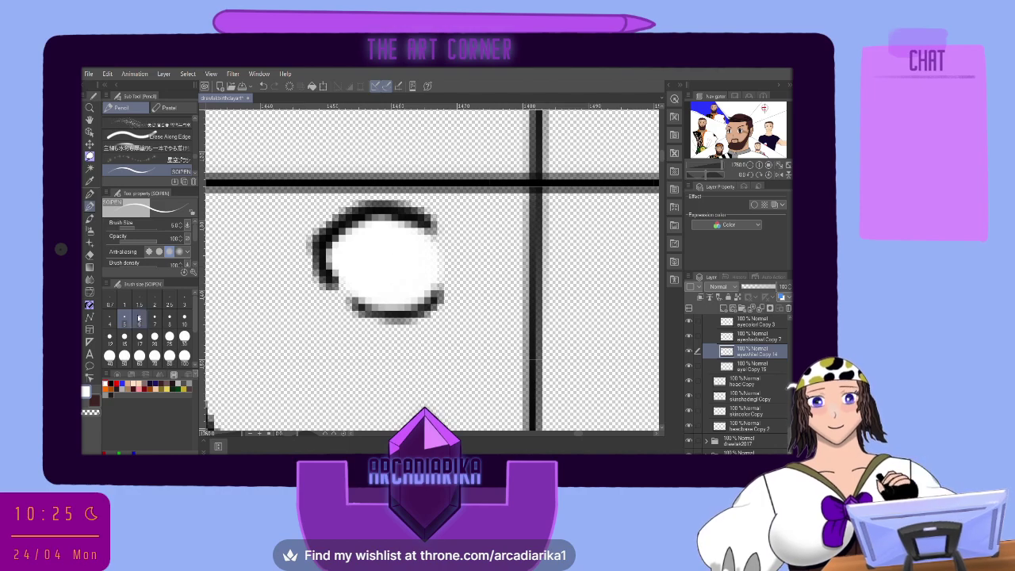
Shade the upper part of the left eye's white in grey on the eyeshadow Copy 7 layer at brush size 4.
{"action": "left_click", "coordinate": [109, 318]}
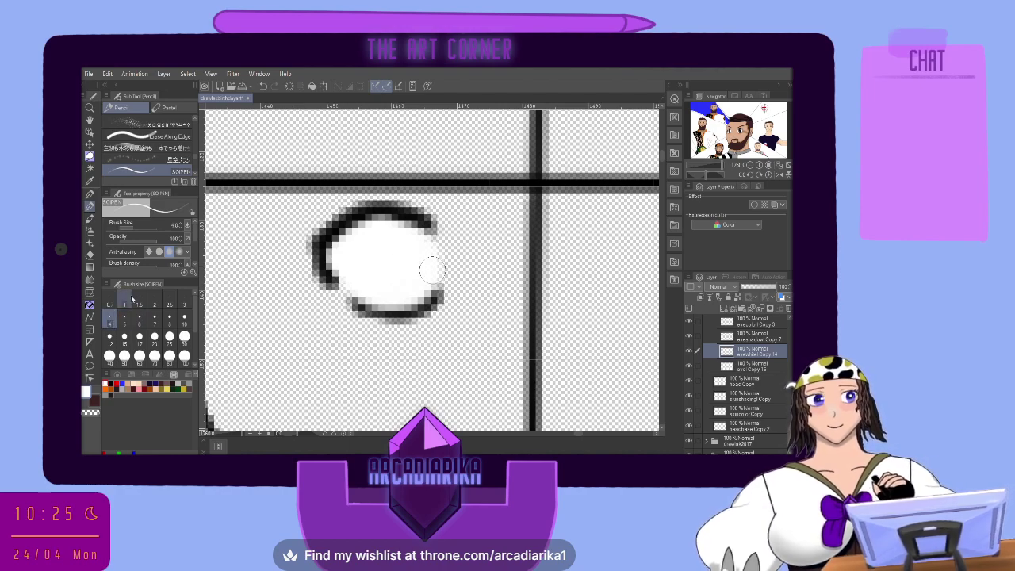
{"action": "left_click", "coordinate": [763, 336]}
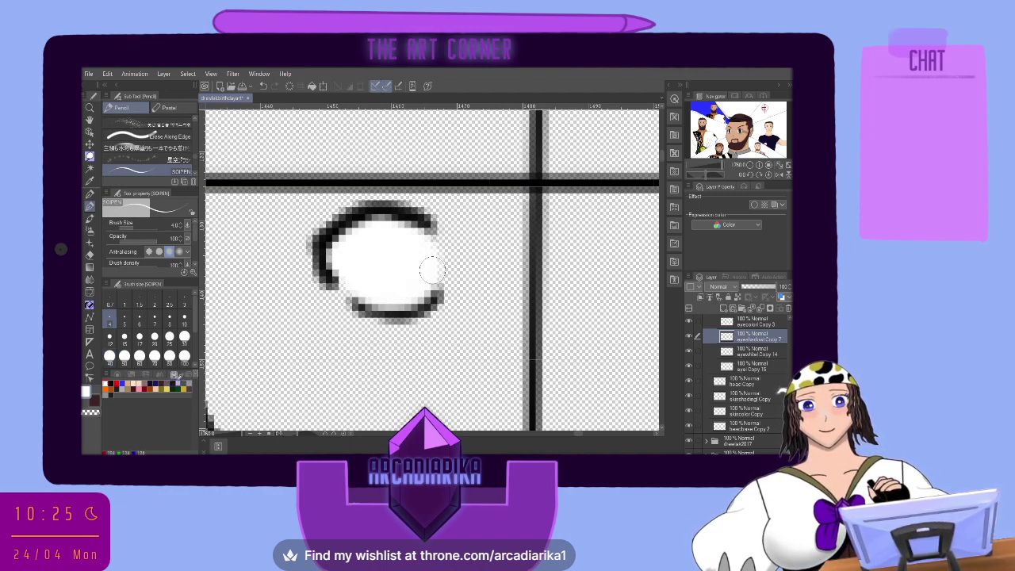
{"action": "left_click", "coordinate": [181, 375]}
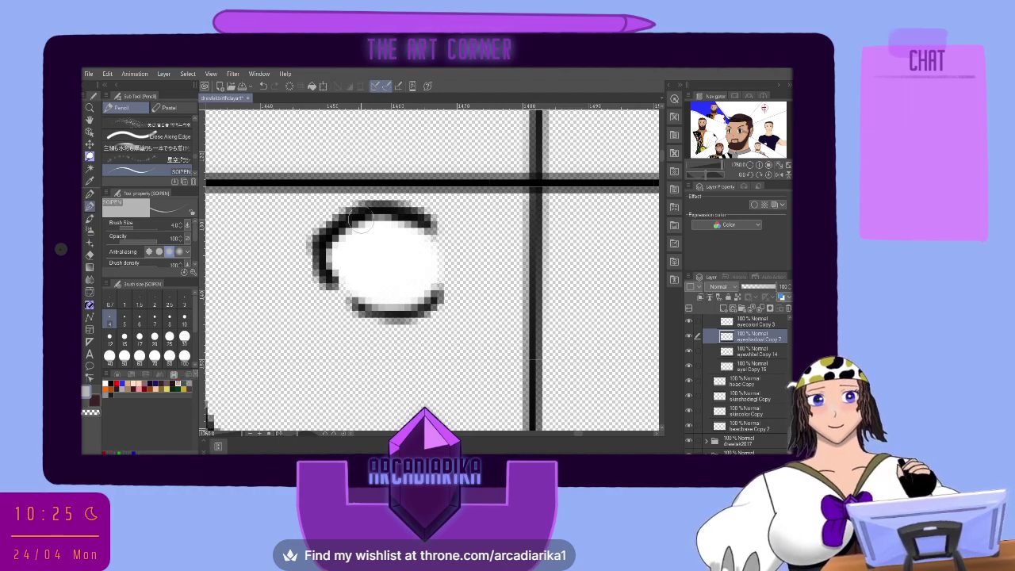
{"action": "mouse_move", "coordinate": [329, 272]}
{"action": "left_mouse_down"}
{"action": "mouse_move", "coordinate": [378, 238]}
{"action": "mouse_move", "coordinate": [404, 235]}
{"action": "mouse_move", "coordinate": [429, 252]}
{"action": "mouse_move", "coordinate": [416, 230]}
{"action": "mouse_move", "coordinate": [380, 230]}
{"action": "mouse_move", "coordinate": [333, 257]}
{"action": "mouse_move", "coordinate": [367, 230]}
{"action": "mouse_move", "coordinate": [414, 230]}
{"action": "left_mouse_up"}
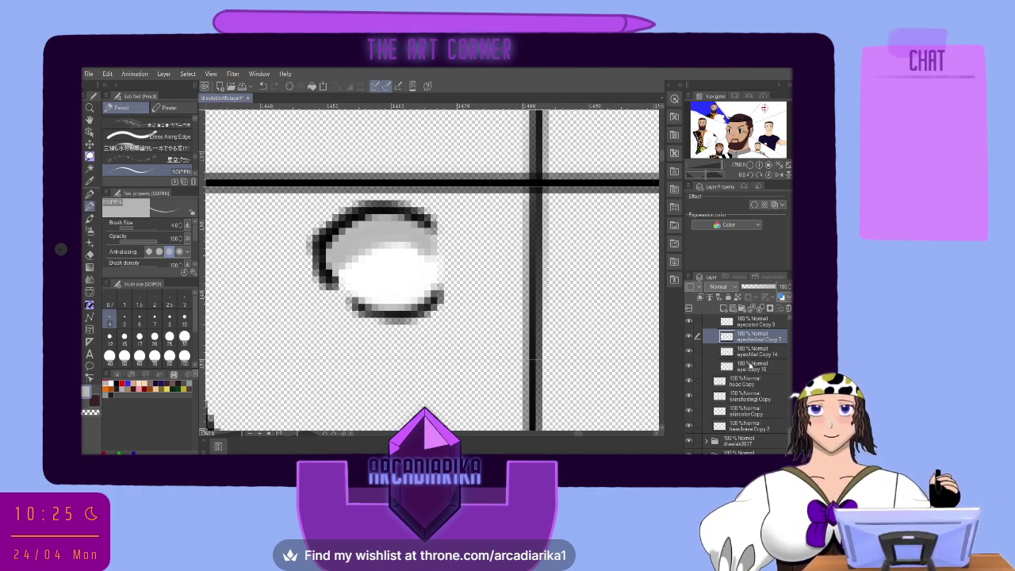
Move the eye Copy 15 line layer up the stack to directly below the brow layer.
{"action": "left_click", "coordinate": [750, 366]}
{"action": "scroll", "coordinate": [752, 372], "scroll_direction": "up", "scroll_amount": 4}
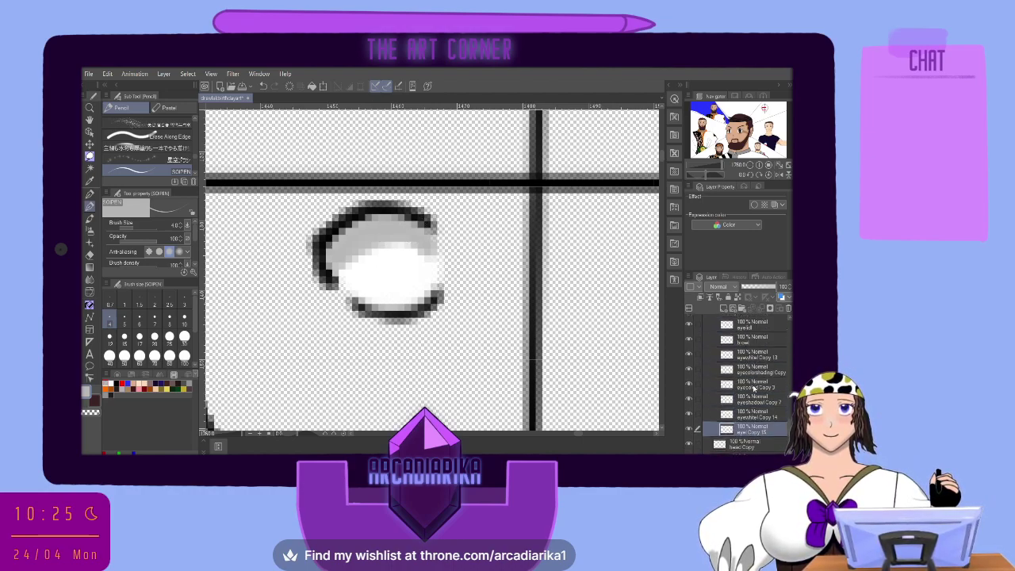
{"action": "left_click_drag", "start_coordinate": [750, 445], "coordinate": [752, 413]}
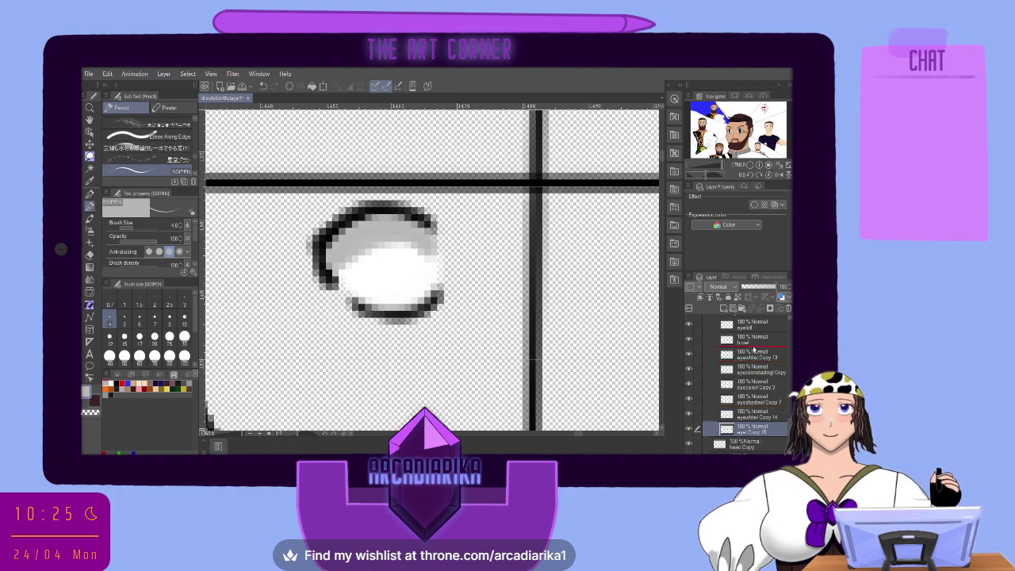
{"action": "left_click_drag", "start_coordinate": [753, 349], "coordinate": [752, 350]}
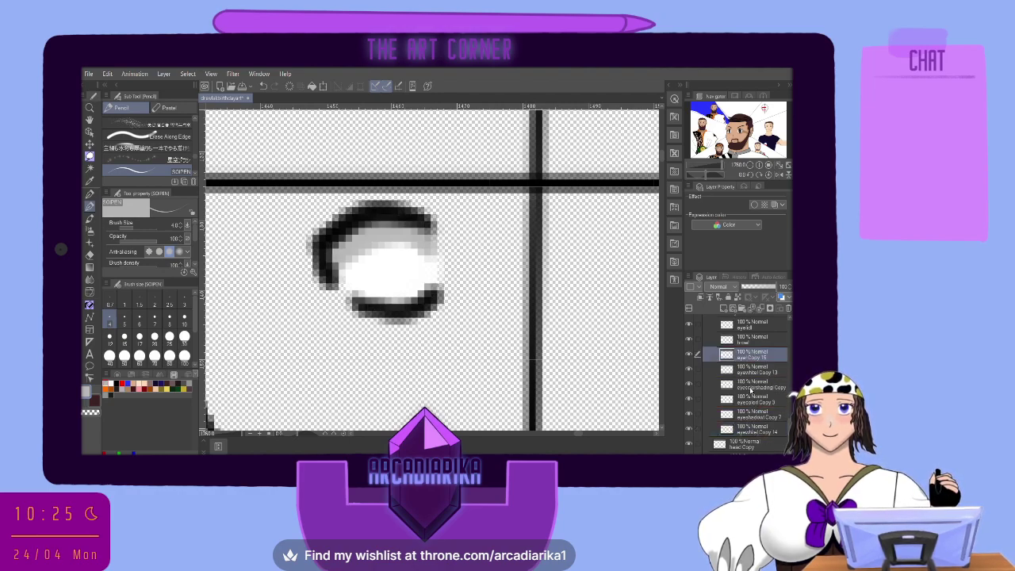
Draw a dark brown upright ellipse between the left eye's lids as the iris outline on the eyecolor Copy 3 layer.
{"action": "left_click", "coordinate": [757, 370]}
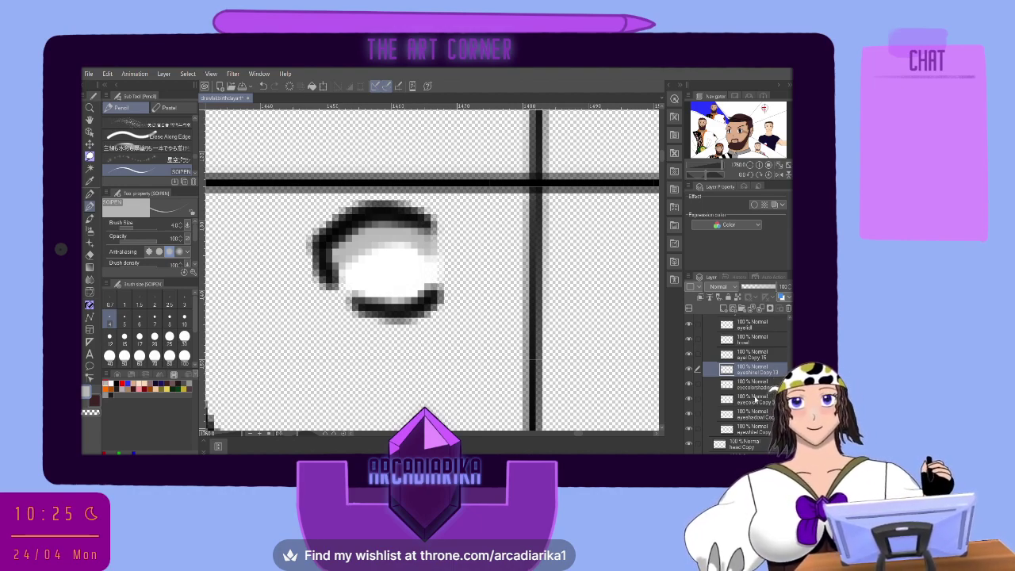
{"action": "left_click", "coordinate": [752, 402]}
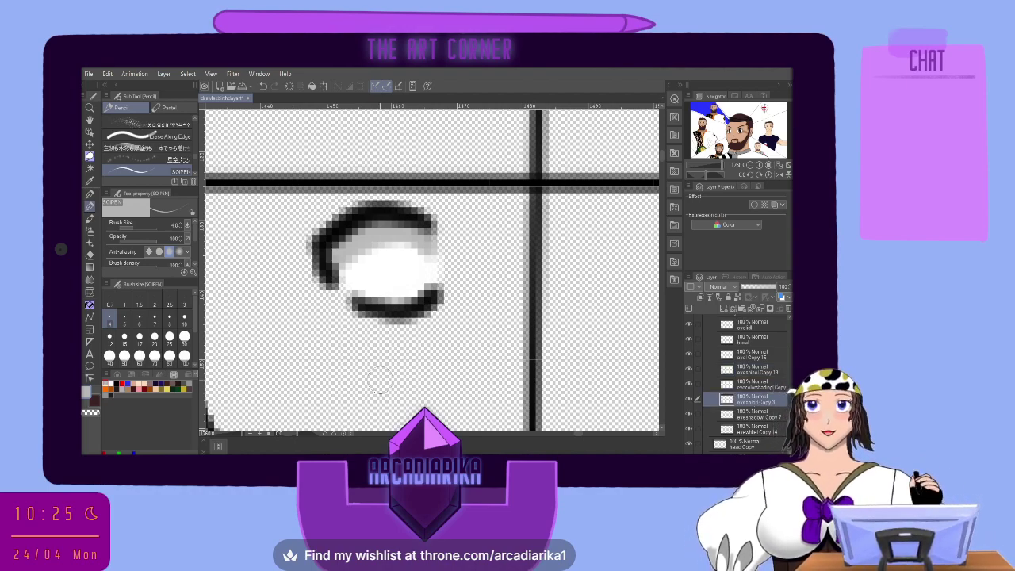
{"action": "left_click", "coordinate": [167, 384]}
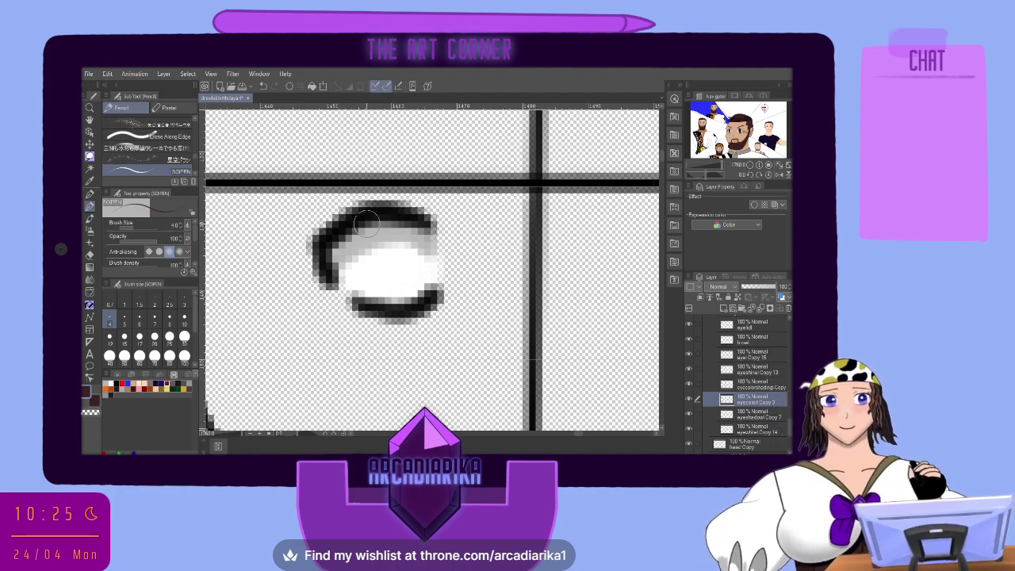
{"action": "left_click", "coordinate": [89, 316]}
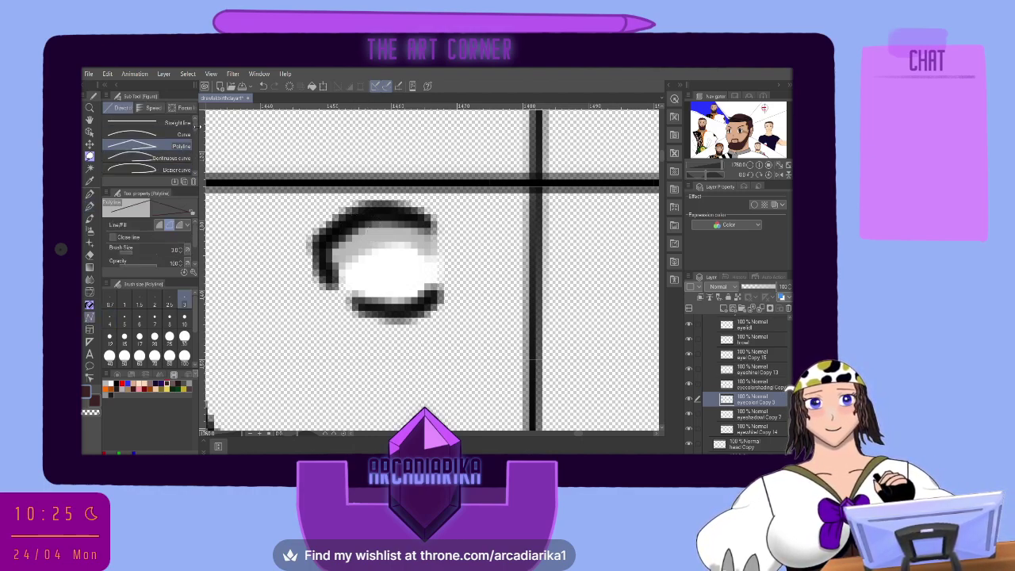
{"action": "scroll", "coordinate": [195, 134], "scroll_direction": "down", "scroll_amount": 5}
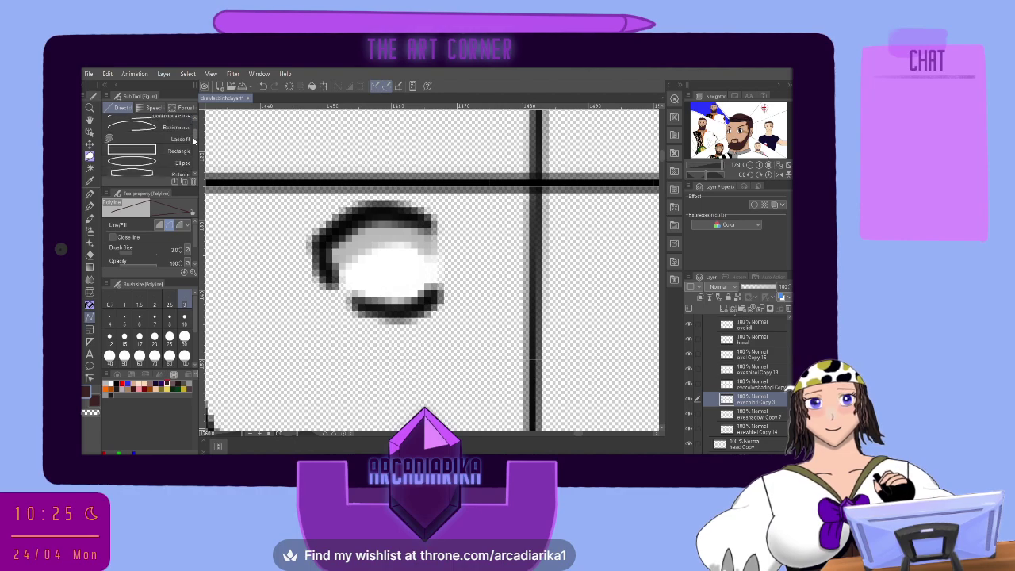
{"action": "left_click", "coordinate": [187, 141]}
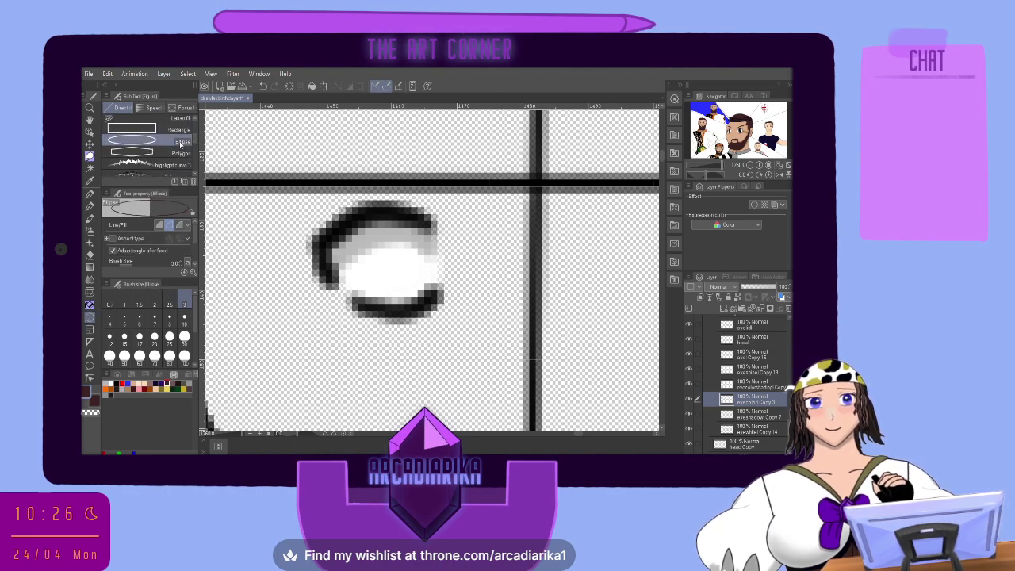
{"action": "left_click_drag", "start_coordinate": [352, 220], "coordinate": [417, 302]}
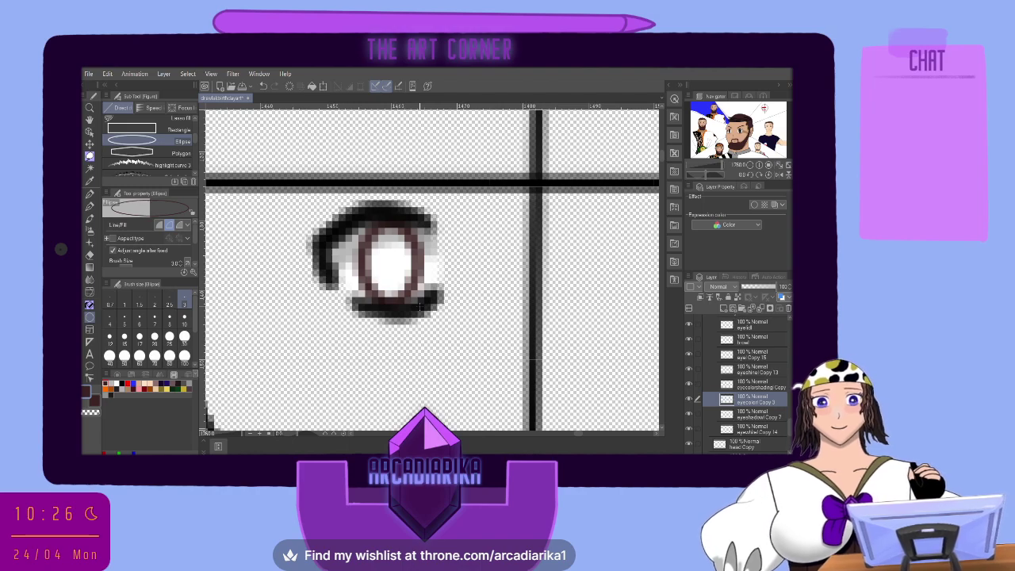
Fill the inside of the left eye's iris outline with dark brown using the SOIPEN pencil.
{"action": "left_click", "coordinate": [92, 208]}
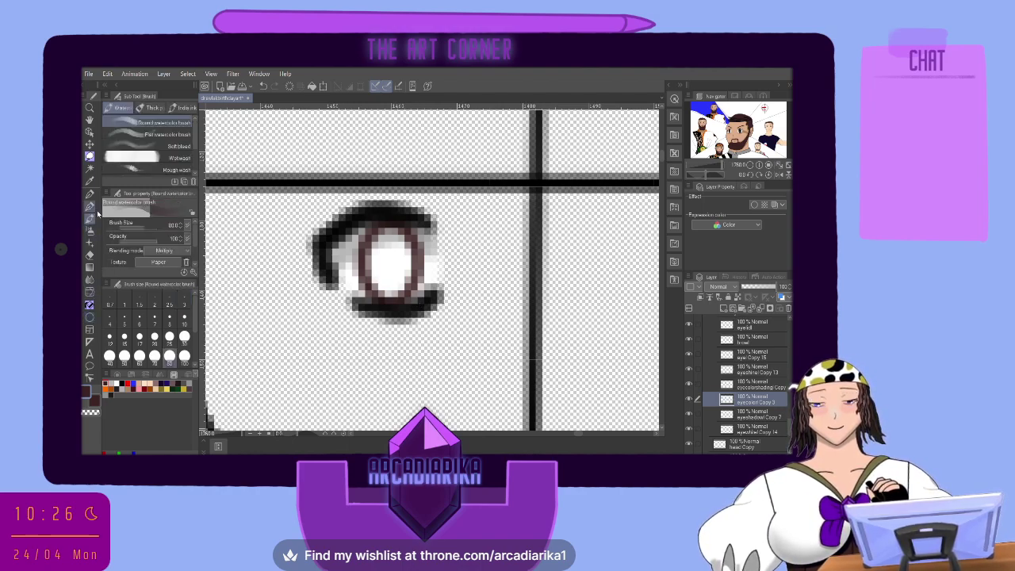
{"action": "left_click", "coordinate": [89, 205]}
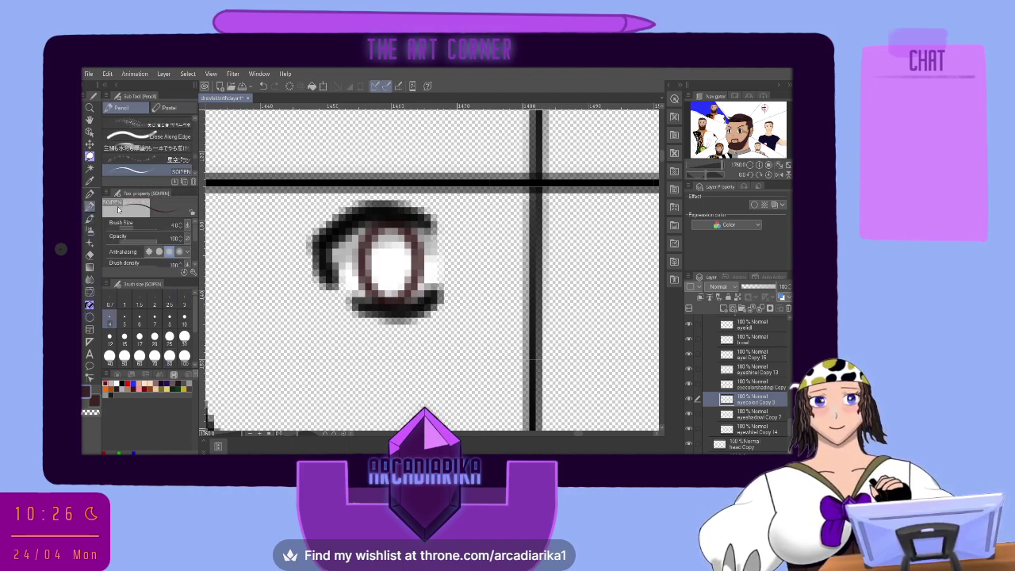
{"action": "mouse_move", "coordinate": [382, 262]}
{"action": "left_mouse_down"}
{"action": "mouse_move", "coordinate": [379, 273]}
{"action": "mouse_move", "coordinate": [377, 246]}
{"action": "mouse_move", "coordinate": [396, 243]}
{"action": "mouse_move", "coordinate": [399, 281]}
{"action": "mouse_move", "coordinate": [376, 284]}
{"action": "mouse_move", "coordinate": [396, 252]}
{"action": "mouse_move", "coordinate": [375, 244]}
{"action": "mouse_move", "coordinate": [387, 264]}
{"action": "mouse_move", "coordinate": [407, 249]}
{"action": "left_mouse_up"}
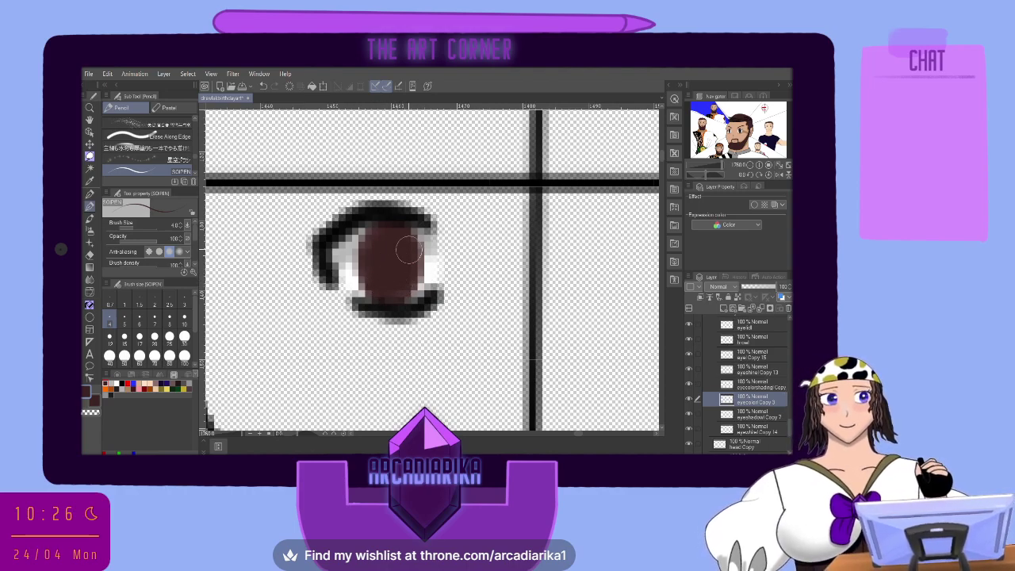
Rename the Layer 40 Copy layer as iris and move it into the eye folder directly above the eyecolorshading layer.
{"action": "left_click", "coordinate": [753, 383]}
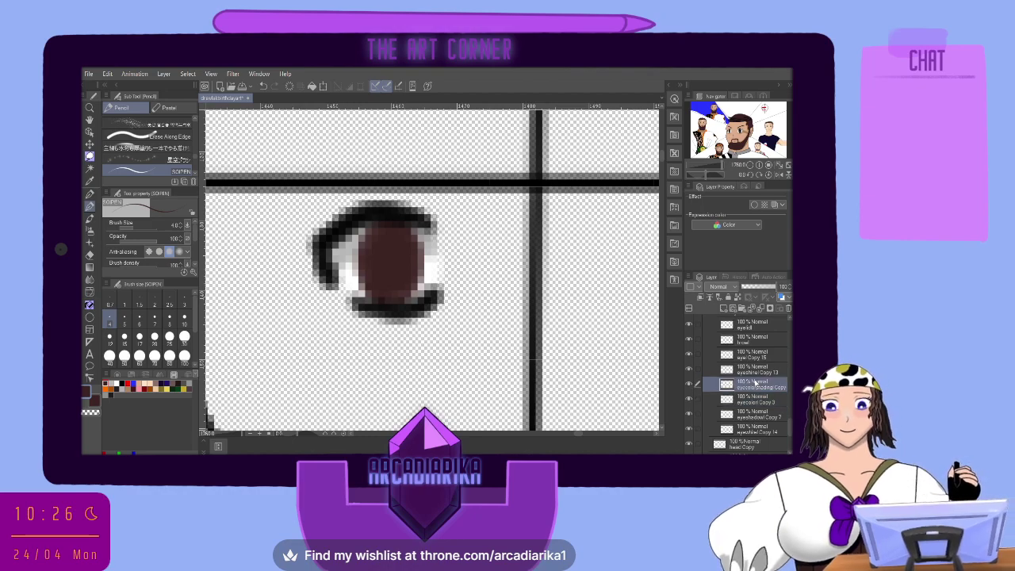
{"action": "scroll", "coordinate": [734, 354], "scroll_direction": "down", "scroll_amount": 10}
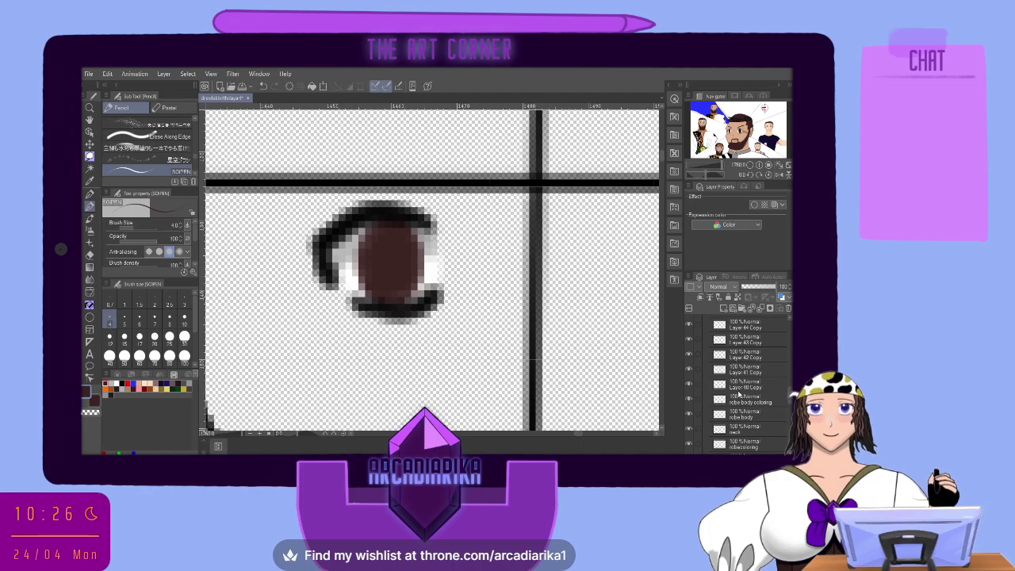
{"action": "left_click", "coordinate": [739, 386]}
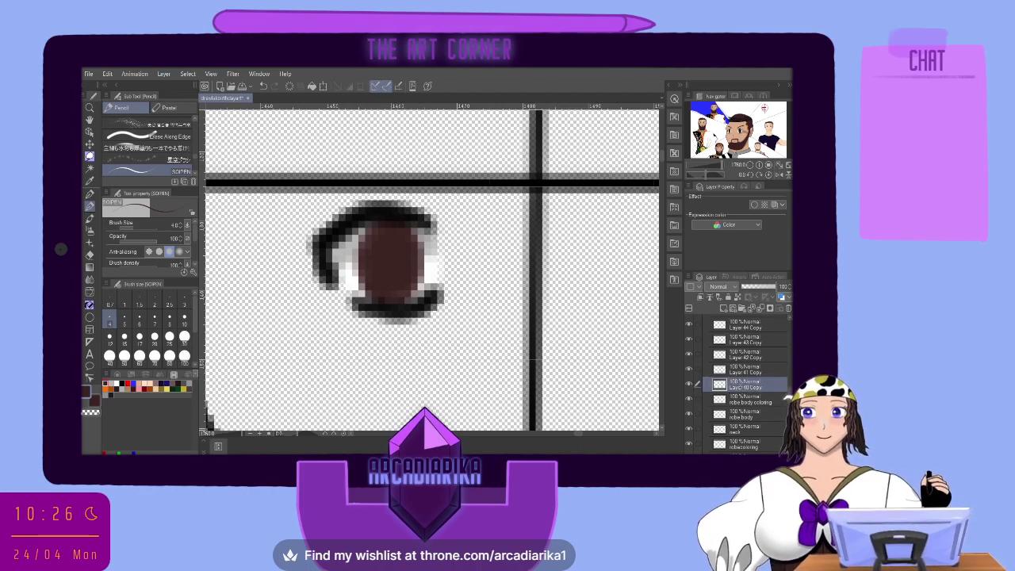
{"action": "double_click", "coordinate": [740, 387]}
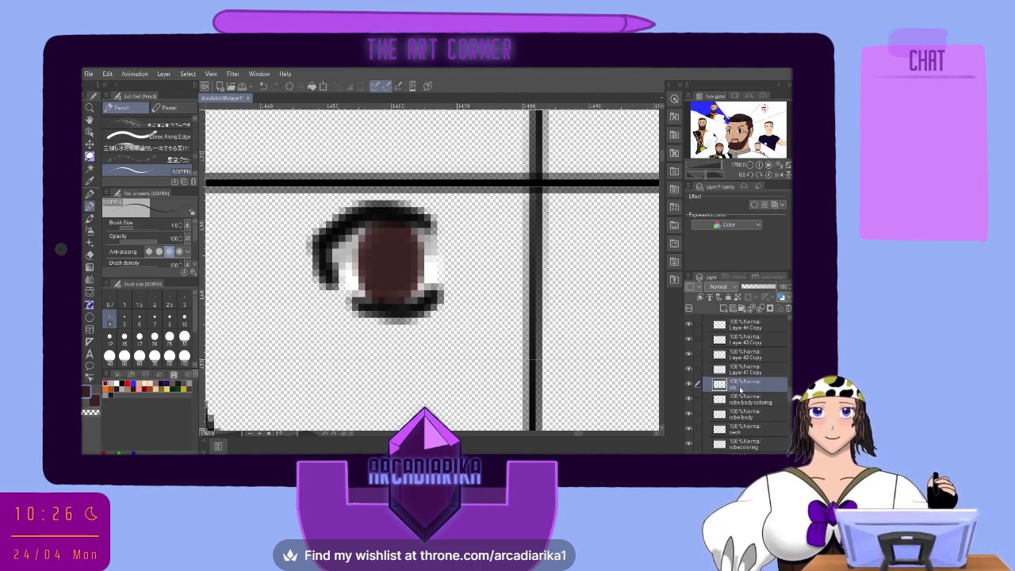
{"action": "scroll", "coordinate": [752, 438], "scroll_direction": "up", "scroll_amount": 10}
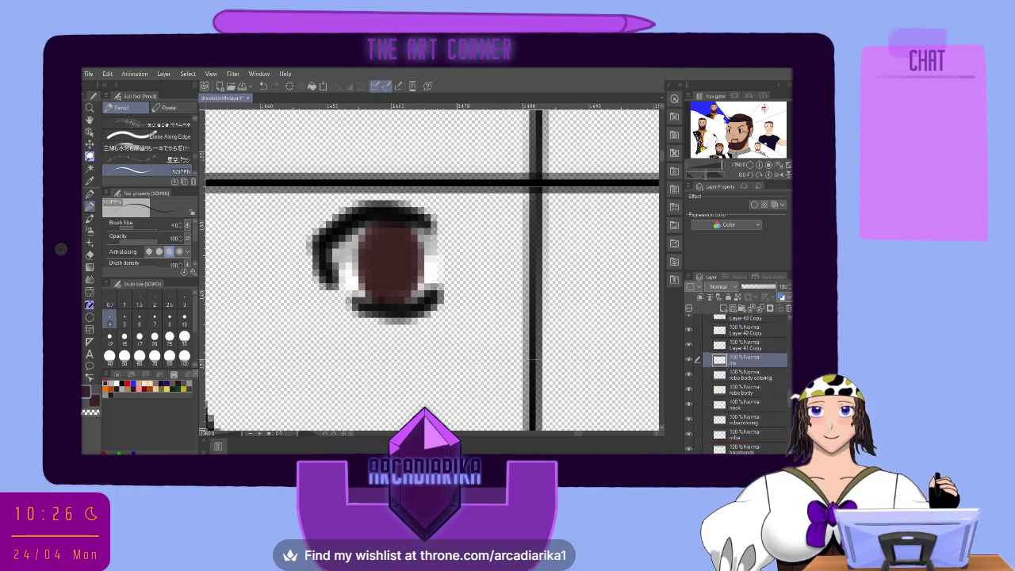
{"action": "scroll", "coordinate": [752, 439], "scroll_direction": "down", "scroll_amount": 2}
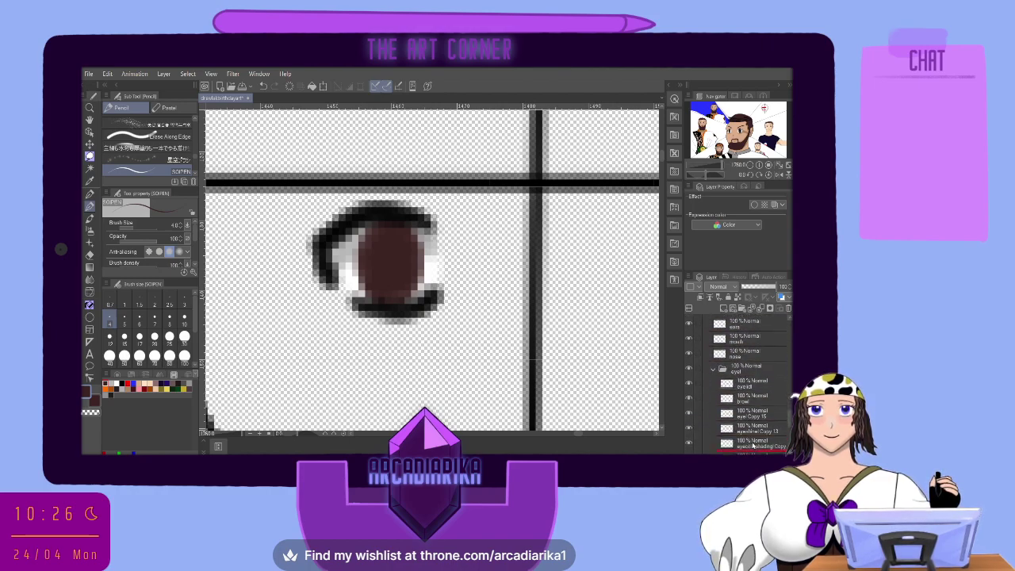
{"action": "scroll", "coordinate": [753, 440], "scroll_direction": "down", "scroll_amount": 2}
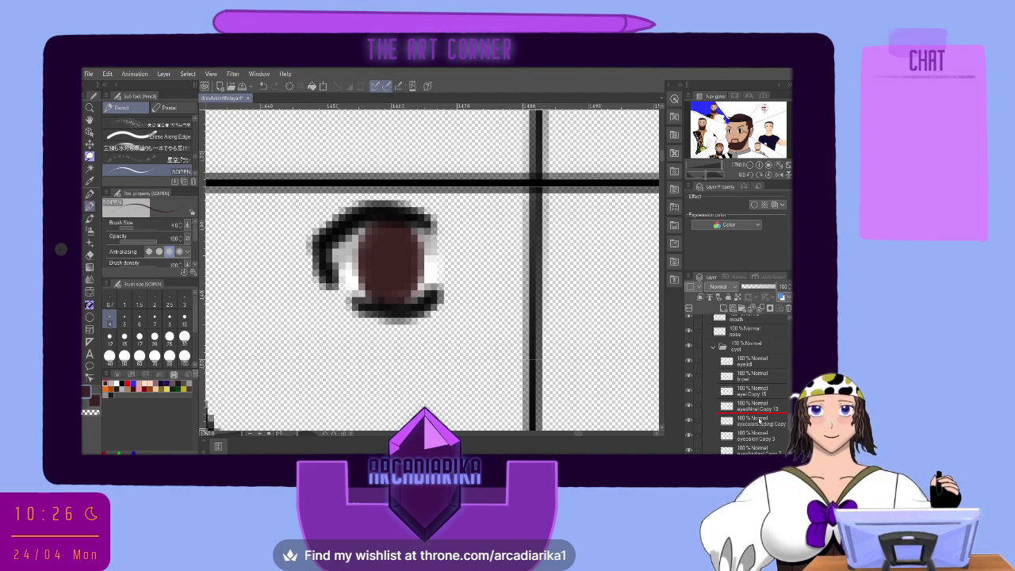
{"action": "left_click_drag", "start_coordinate": [758, 421], "coordinate": [758, 423]}
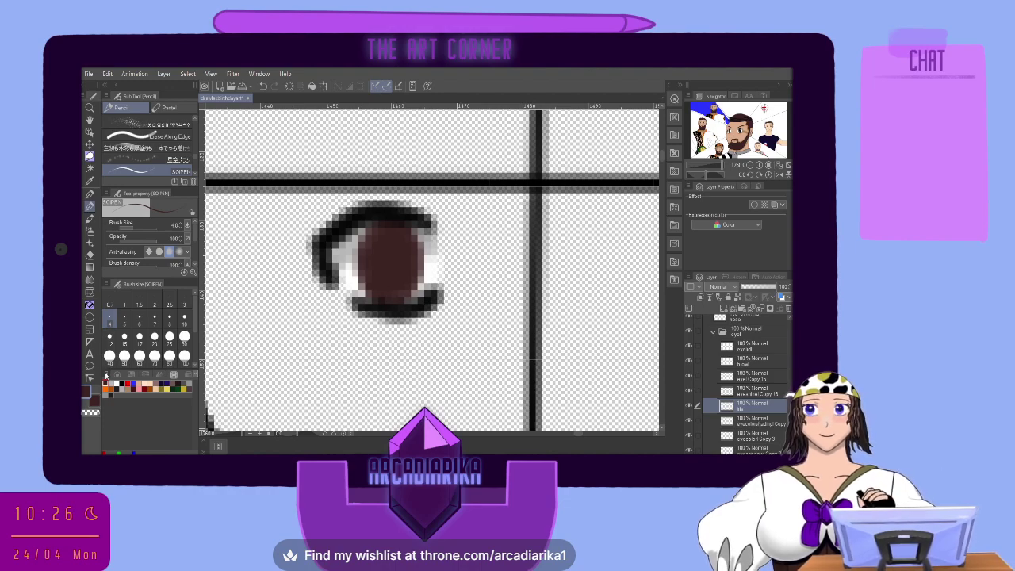
Draw a small black pupil in the centre of the left eye's brown iris on the iris layer.
{"action": "left_click", "coordinate": [107, 382]}
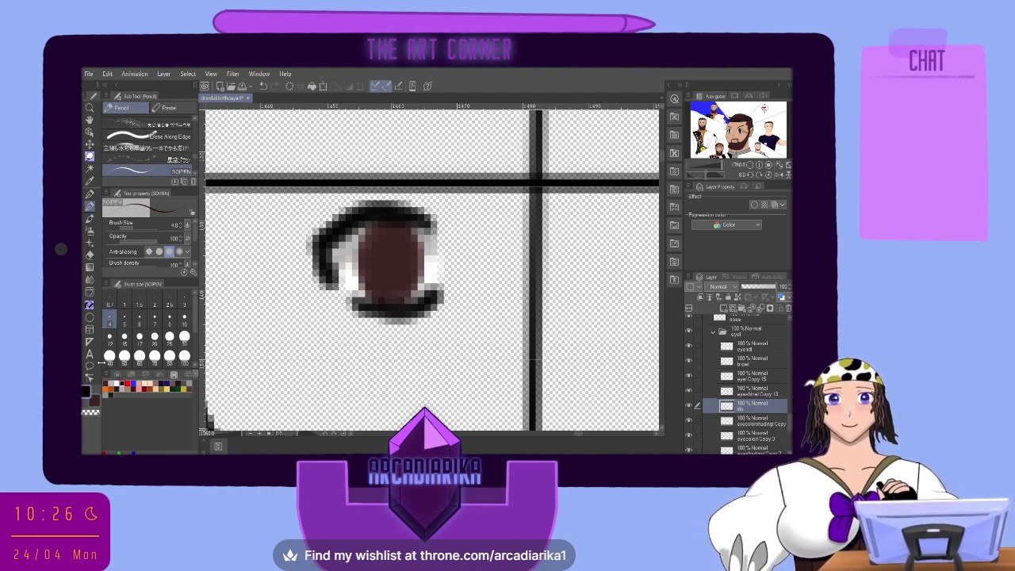
{"action": "left_click", "coordinate": [389, 261]}
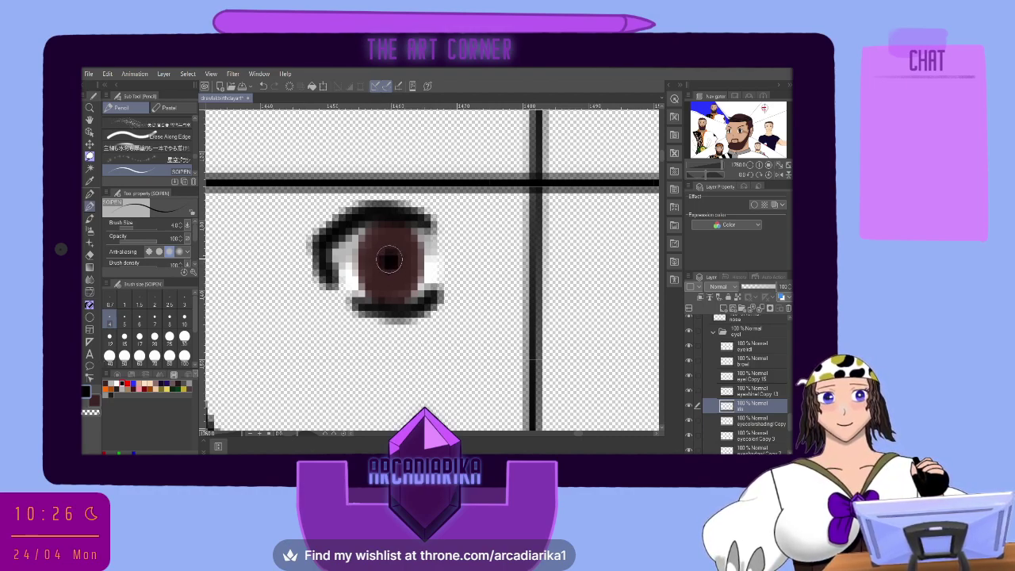
{"action": "left_click_drag", "start_coordinate": [388, 259], "coordinate": [398, 279]}
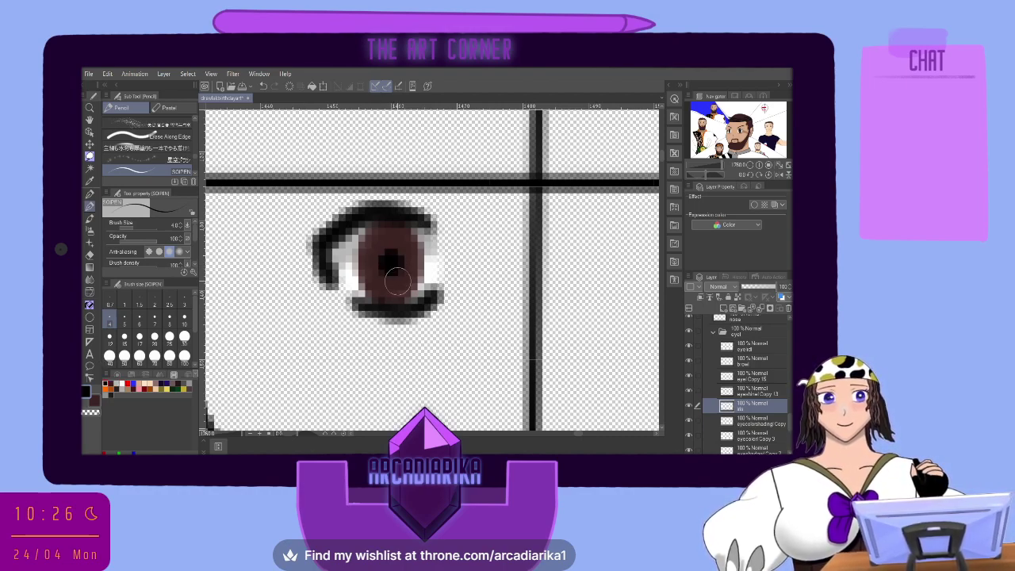
Add a small white highlight at the pupil's upper right on the eyeshine Copy 13 layer.
{"action": "left_click", "coordinate": [760, 393]}
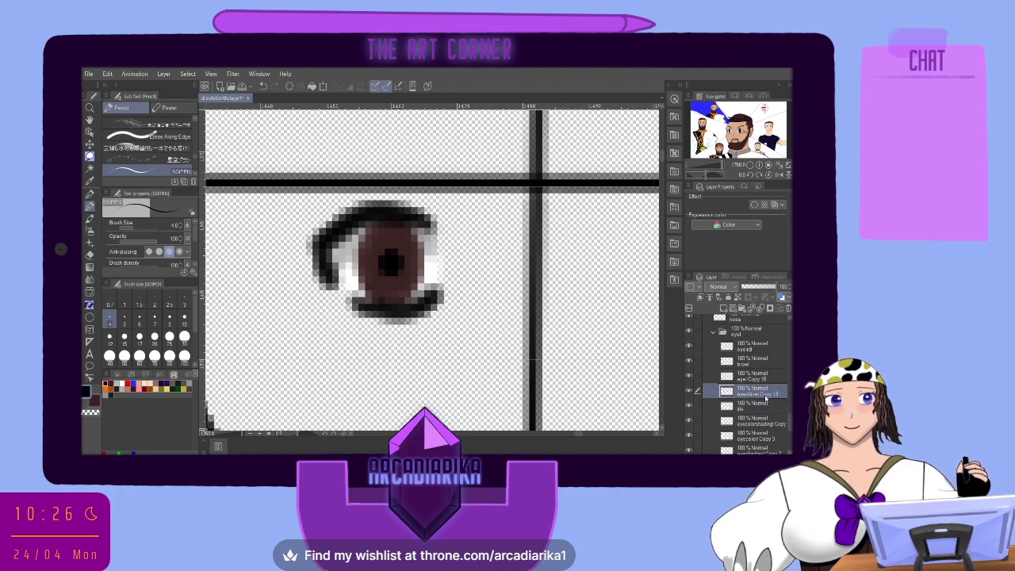
{"action": "left_click", "coordinate": [122, 384]}
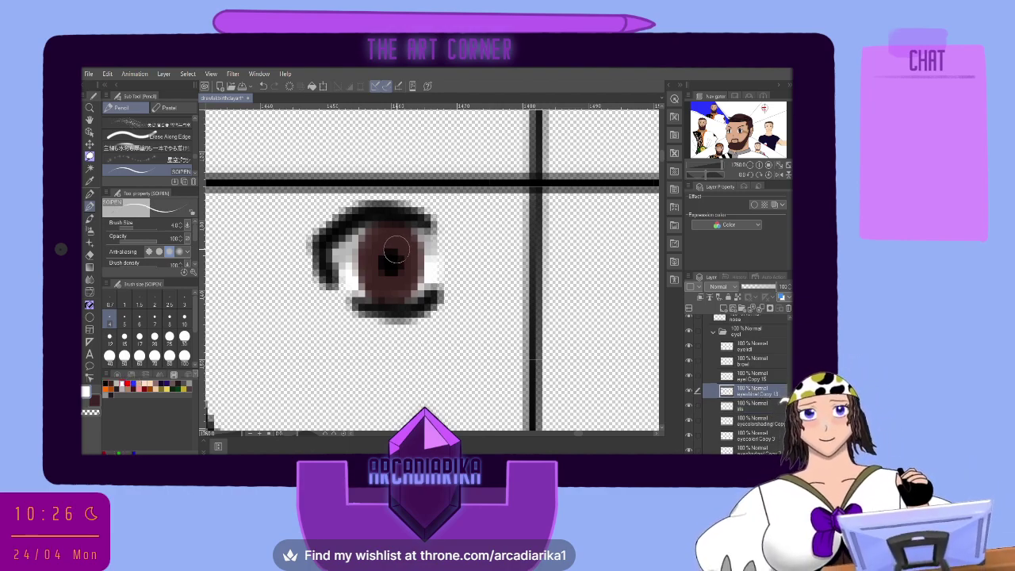
{"action": "left_click", "coordinate": [398, 248]}
{"action": "left_click", "coordinate": [400, 248]}
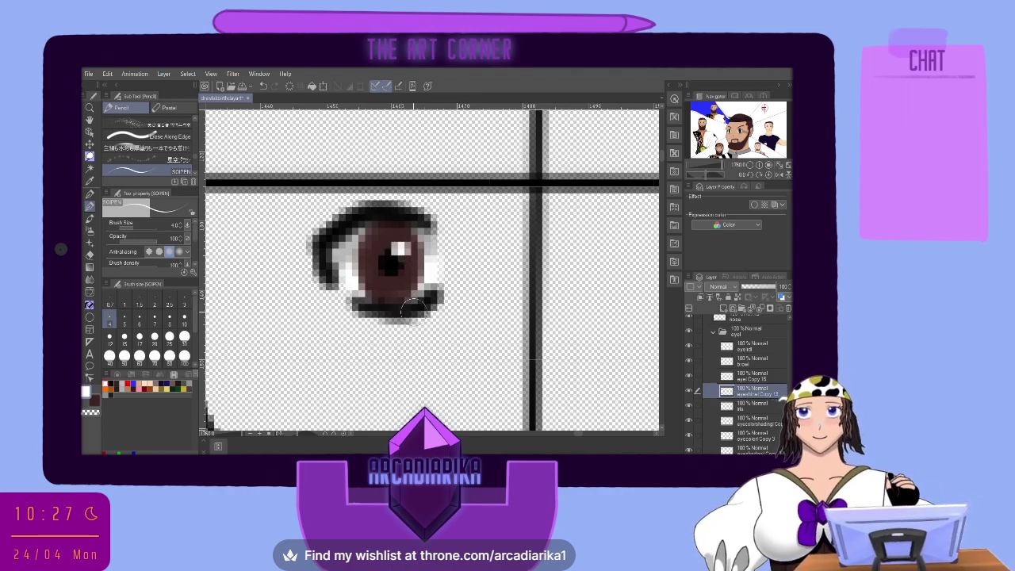
Shade the upper part of the left eye's iris with a very dark brown on the eyecolorshading Copy layer.
{"action": "scroll", "coordinate": [411, 301], "scroll_direction": "down", "scroll_amount": 6}
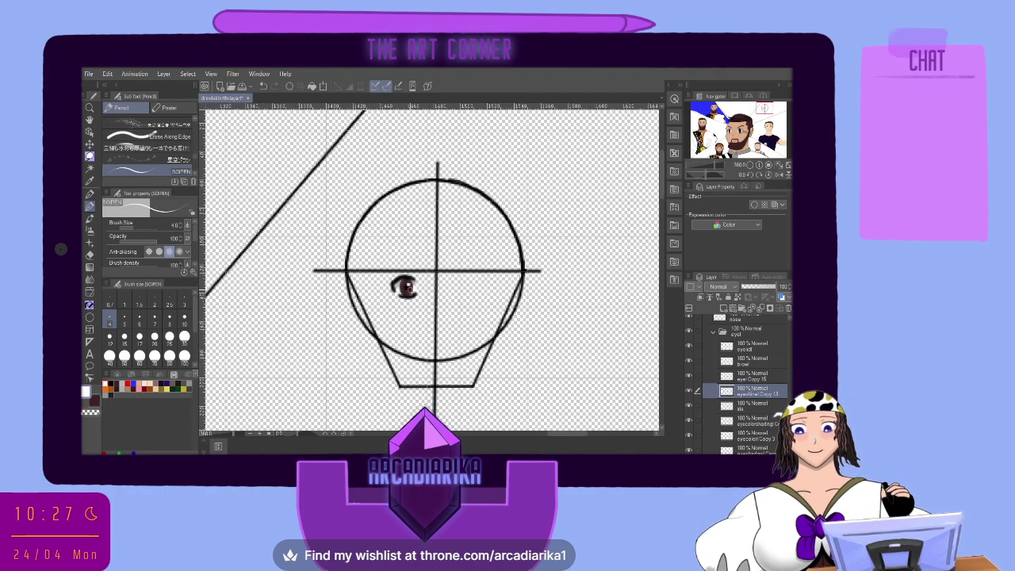
{"action": "scroll", "coordinate": [404, 287], "scroll_direction": "up", "scroll_amount": 6}
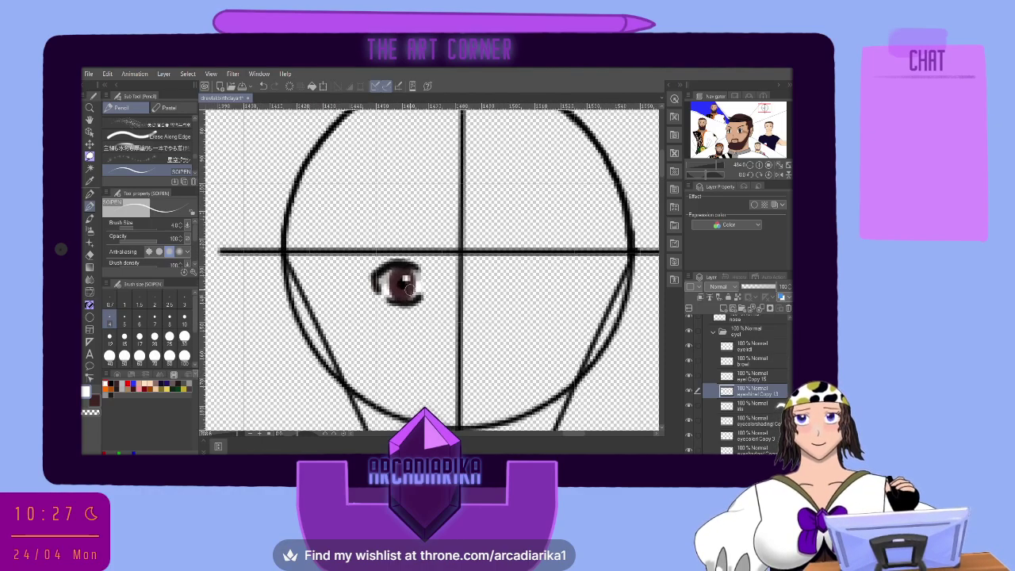
{"action": "scroll", "coordinate": [406, 291], "scroll_direction": "up", "scroll_amount": 1}
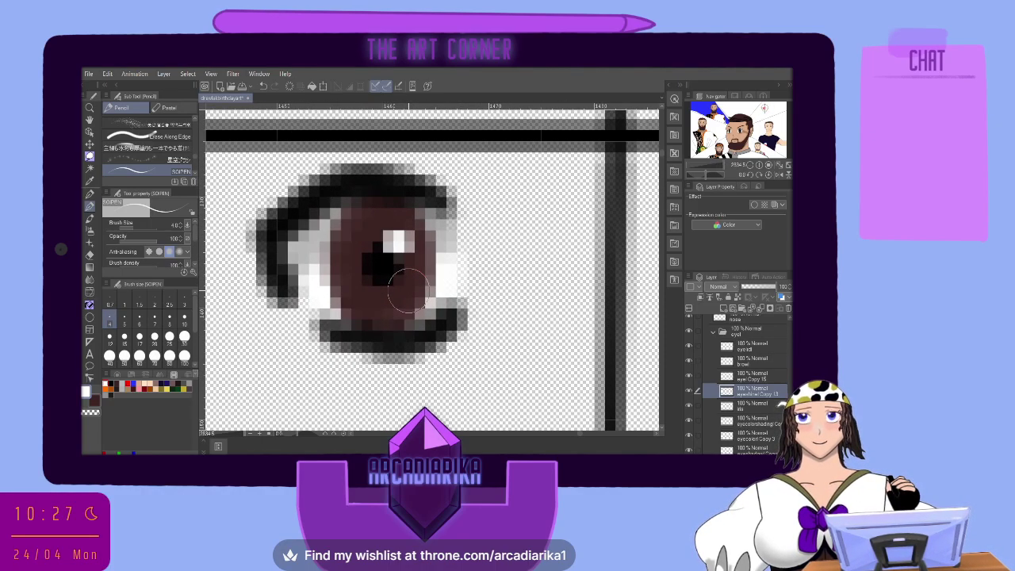
{"action": "scroll", "coordinate": [407, 290], "scroll_direction": "up", "scroll_amount": 1}
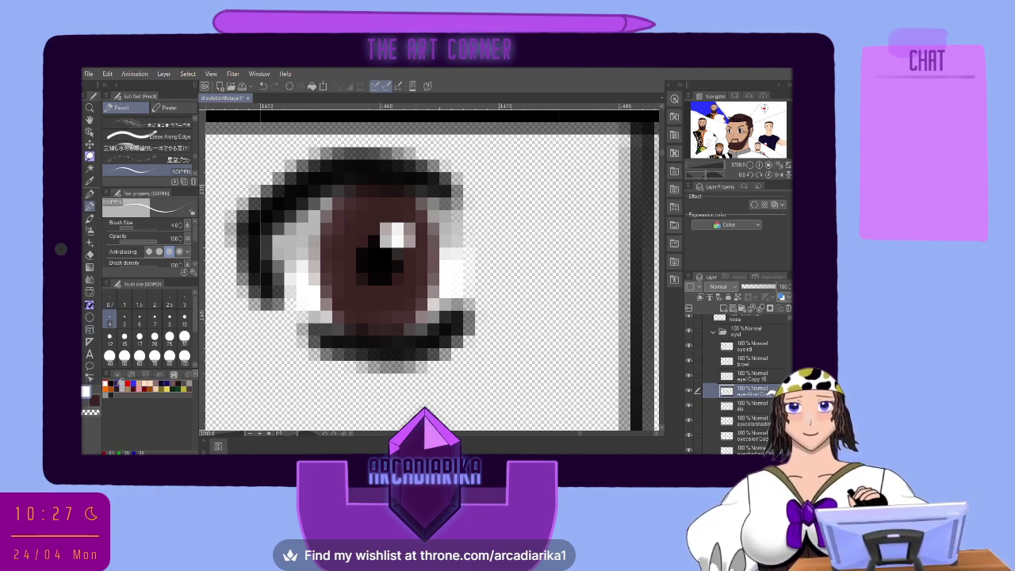
{"action": "left_click", "coordinate": [119, 383]}
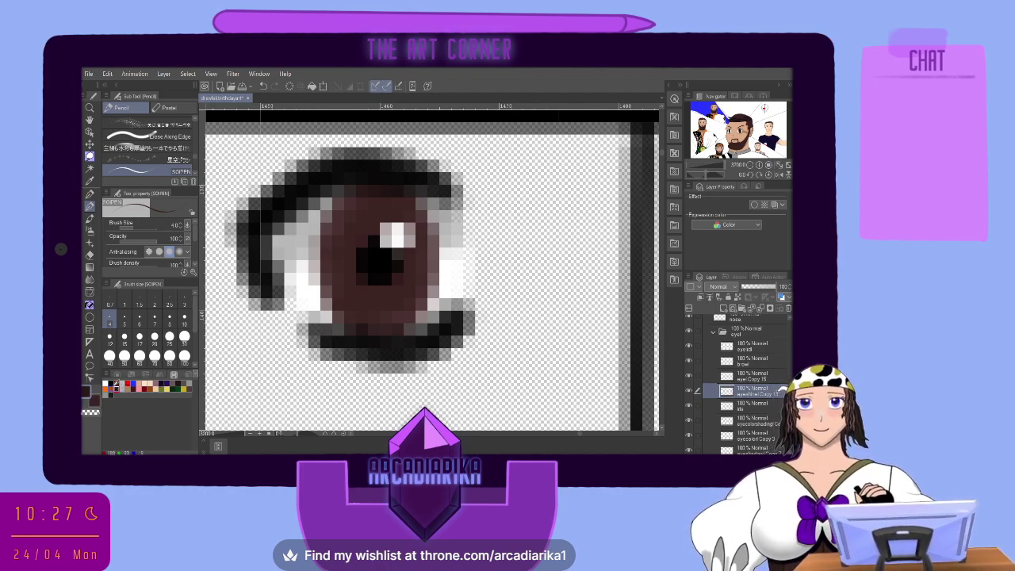
{"action": "left_click", "coordinate": [766, 426]}
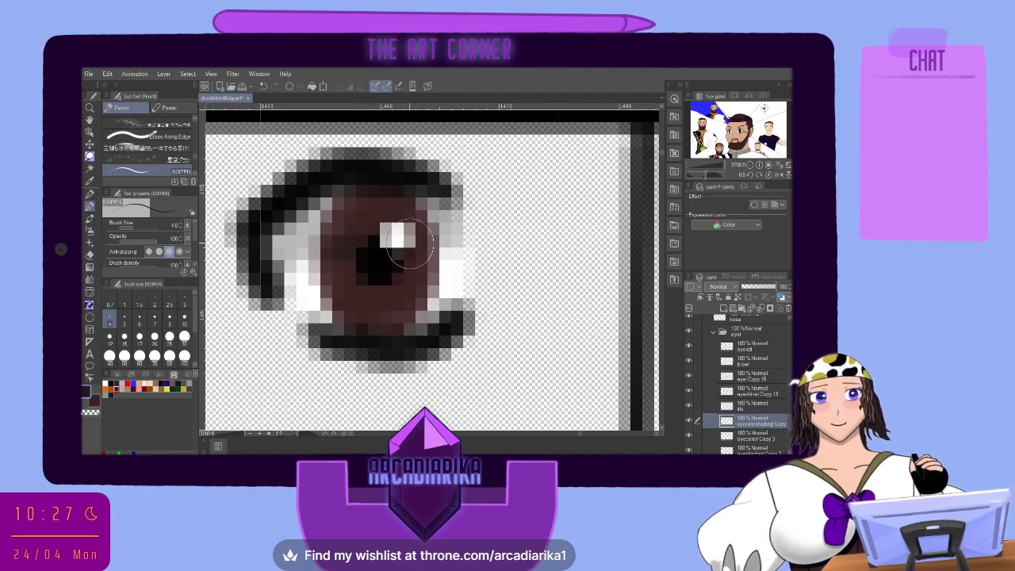
{"action": "mouse_move", "coordinate": [412, 207]}
{"action": "left_mouse_down"}
{"action": "mouse_move", "coordinate": [385, 191]}
{"action": "mouse_move", "coordinate": [359, 200]}
{"action": "mouse_move", "coordinate": [343, 227]}
{"action": "mouse_move", "coordinate": [384, 221]}
{"action": "mouse_move", "coordinate": [401, 235]}
{"action": "mouse_move", "coordinate": [380, 242]}
{"action": "left_mouse_up"}
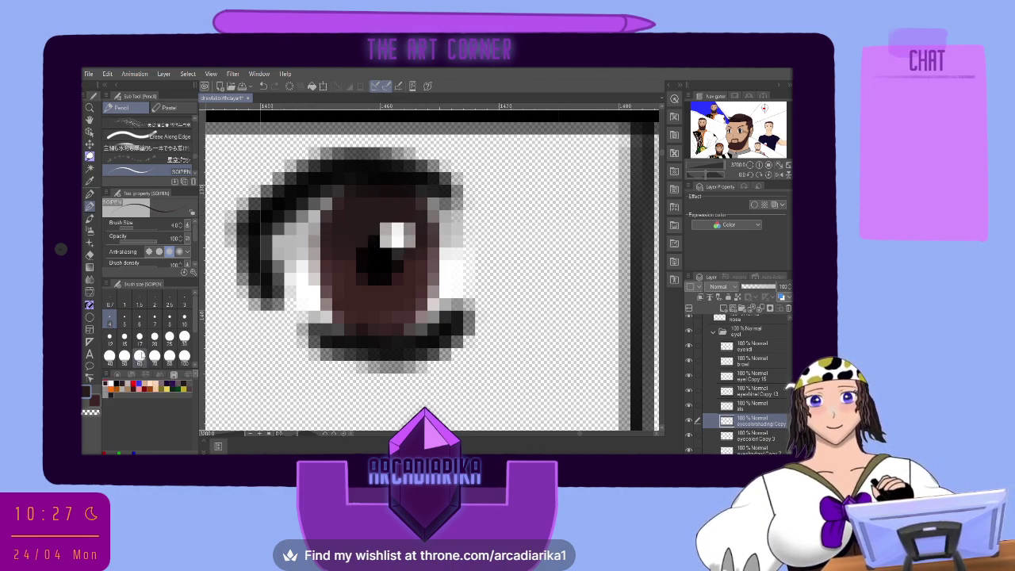
Paint a lighter greyish-brown reflection in the lower iris below the pupil using brush size 2.5.
{"action": "left_click", "coordinate": [170, 303]}
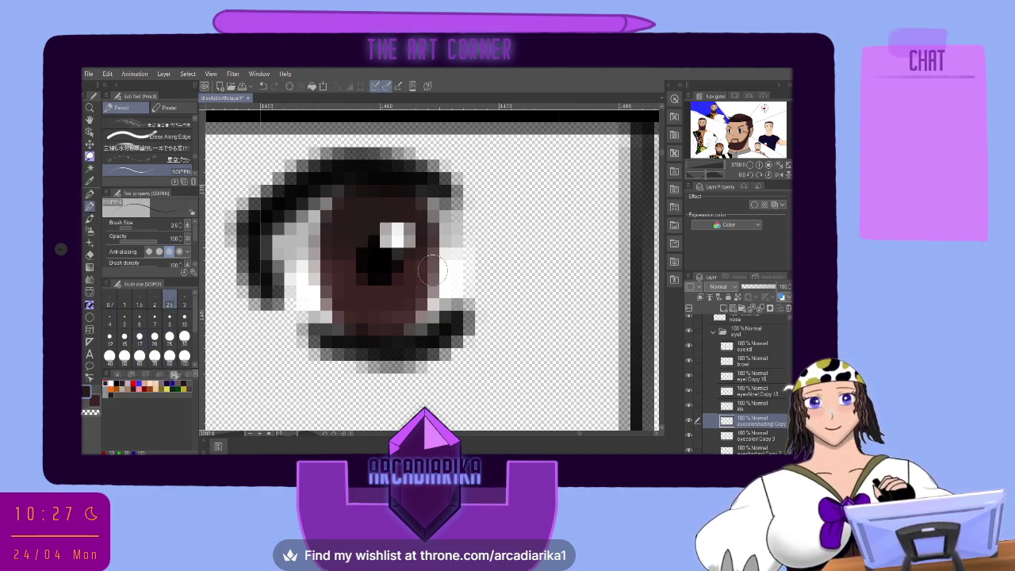
{"action": "left_click", "coordinate": [163, 383]}
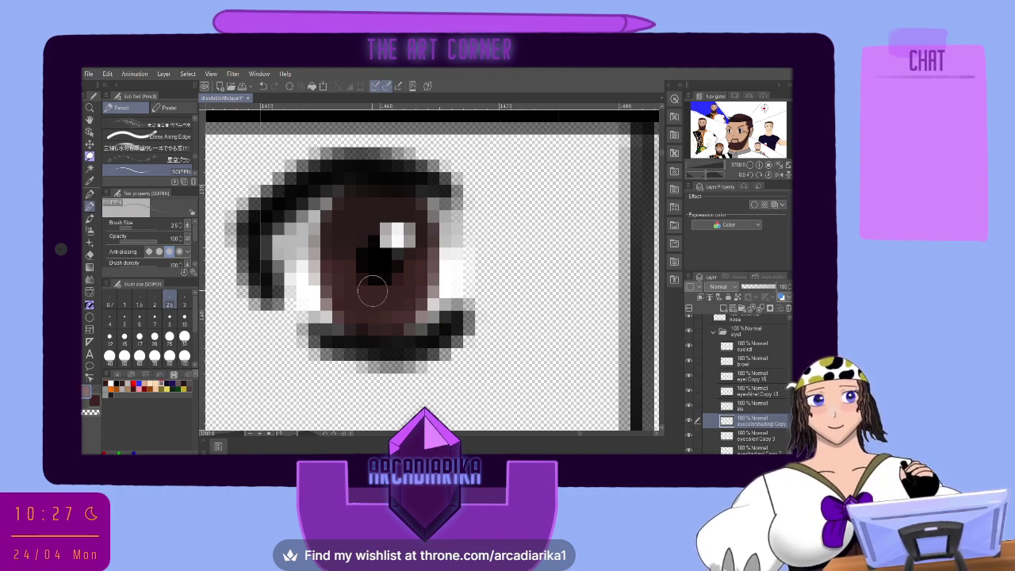
{"action": "mouse_move", "coordinate": [373, 295]}
{"action": "left_mouse_down"}
{"action": "mouse_move", "coordinate": [373, 322]}
{"action": "mouse_move", "coordinate": [383, 326]}
{"action": "mouse_move", "coordinate": [386, 293]}
{"action": "mouse_move", "coordinate": [371, 300]}
{"action": "mouse_move", "coordinate": [379, 321]}
{"action": "mouse_move", "coordinate": [384, 294]}
{"action": "mouse_move", "coordinate": [370, 311]}
{"action": "mouse_move", "coordinate": [385, 307]}
{"action": "mouse_move", "coordinate": [374, 302]}
{"action": "mouse_move", "coordinate": [385, 318]}
{"action": "mouse_move", "coordinate": [376, 296]}
{"action": "mouse_move", "coordinate": [394, 332]}
{"action": "left_mouse_up"}
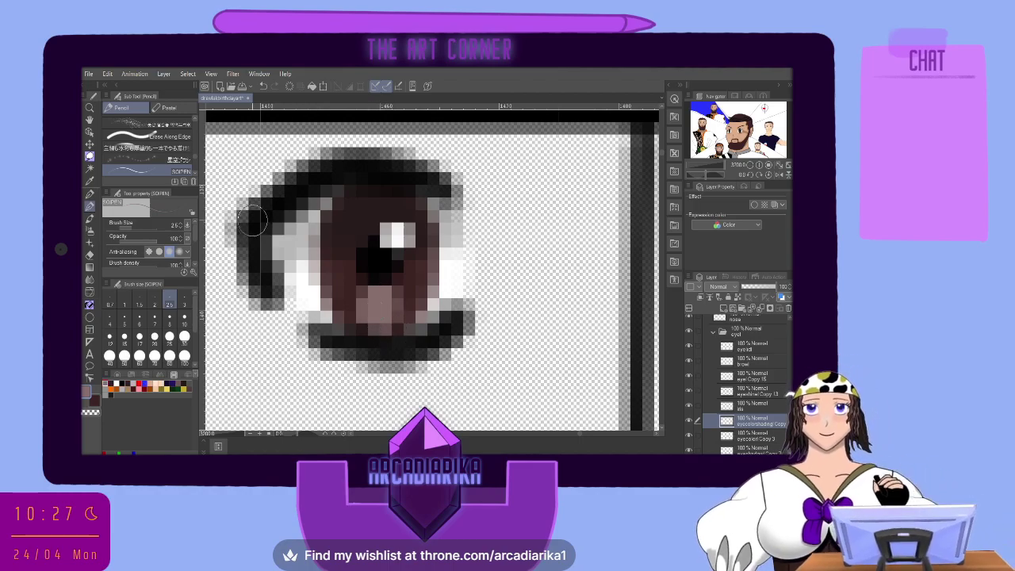
{"action": "scroll", "coordinate": [370, 255], "scroll_direction": "down", "scroll_amount": 8}
{"action": "scroll", "coordinate": [369, 224], "scroll_direction": "down", "scroll_amount": 4}
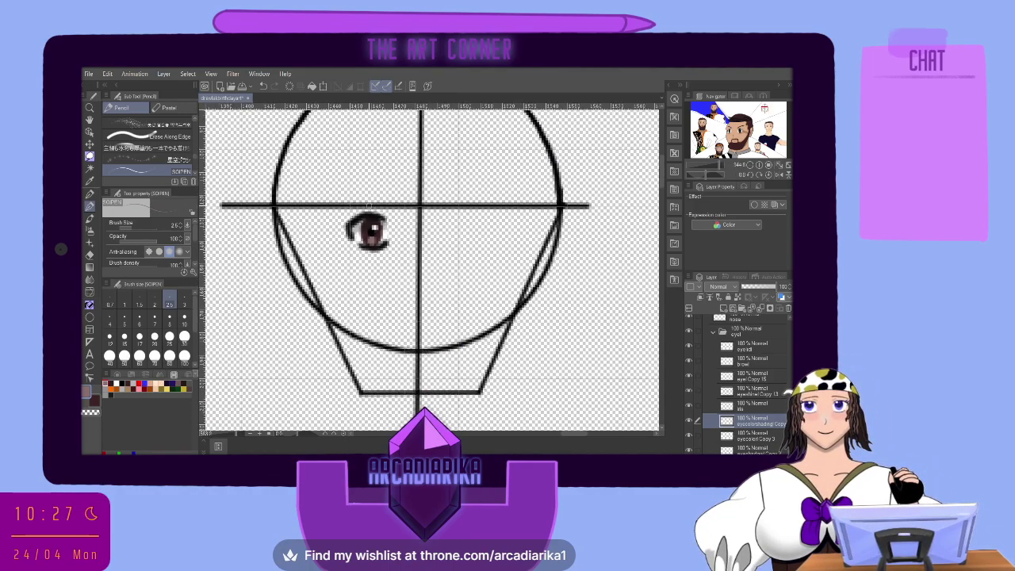
Make the eyelid layer in the eye folder active and set the drawing colour to black.
{"action": "scroll", "coordinate": [349, 235], "scroll_direction": "up", "scroll_amount": 3}
{"action": "scroll", "coordinate": [356, 271], "scroll_direction": "up", "scroll_amount": 2}
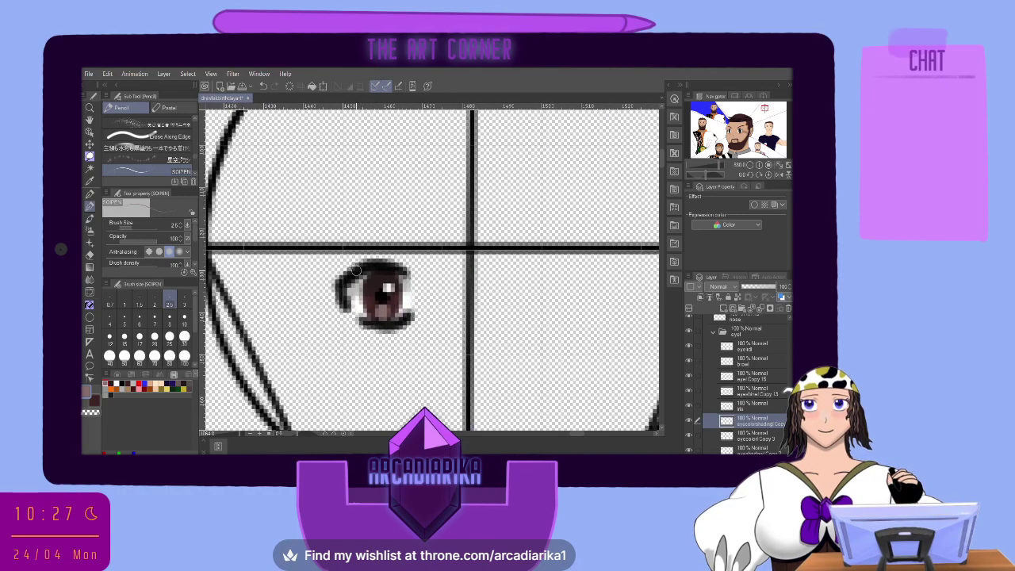
{"action": "left_click", "coordinate": [749, 393]}
{"action": "left_click", "coordinate": [754, 377]}
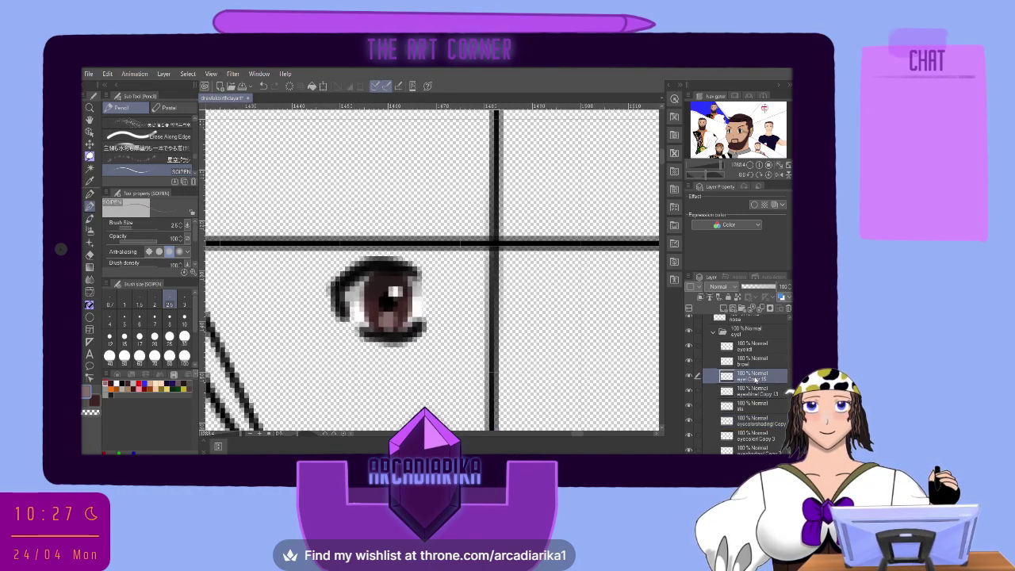
{"action": "left_click", "coordinate": [759, 363]}
{"action": "left_click", "coordinate": [753, 346]}
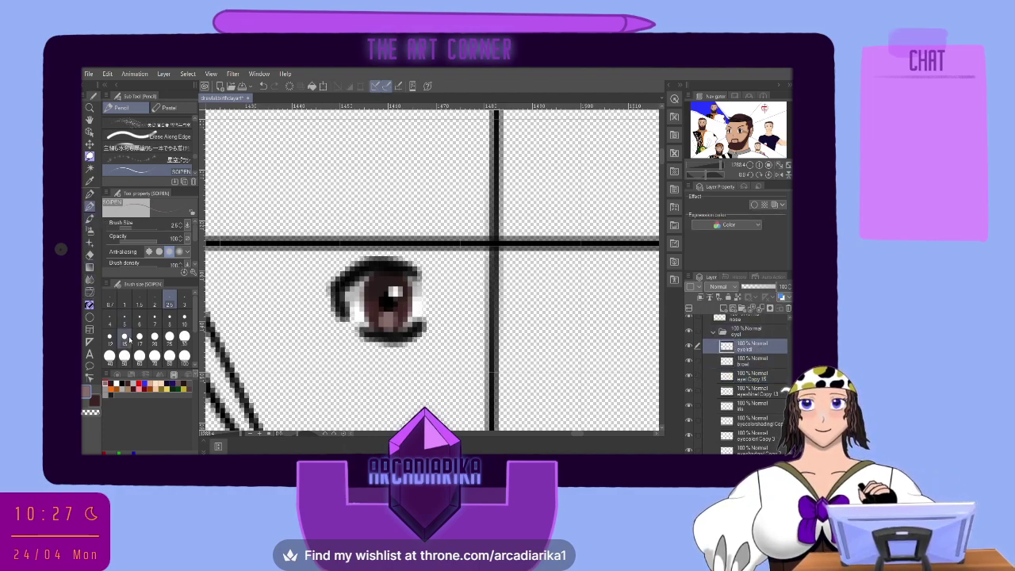
{"action": "left_click", "coordinate": [123, 383]}
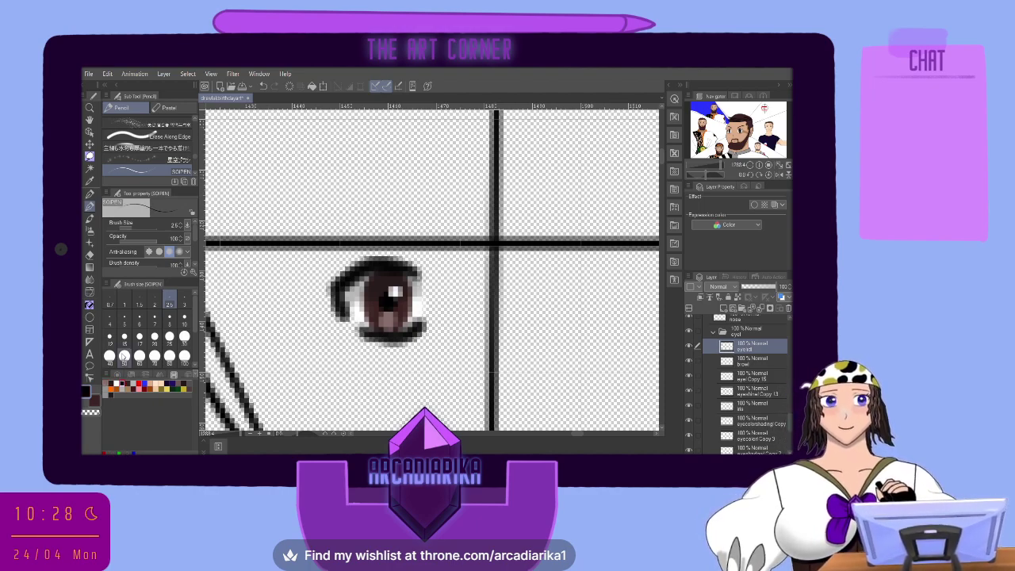
{"action": "mouse_move", "coordinate": [435, 256]}
{"action": "left_mouse_down"}
{"action": "mouse_move", "coordinate": [386, 236]}
{"action": "mouse_move", "coordinate": [396, 238]}
{"action": "left_mouse_up"}
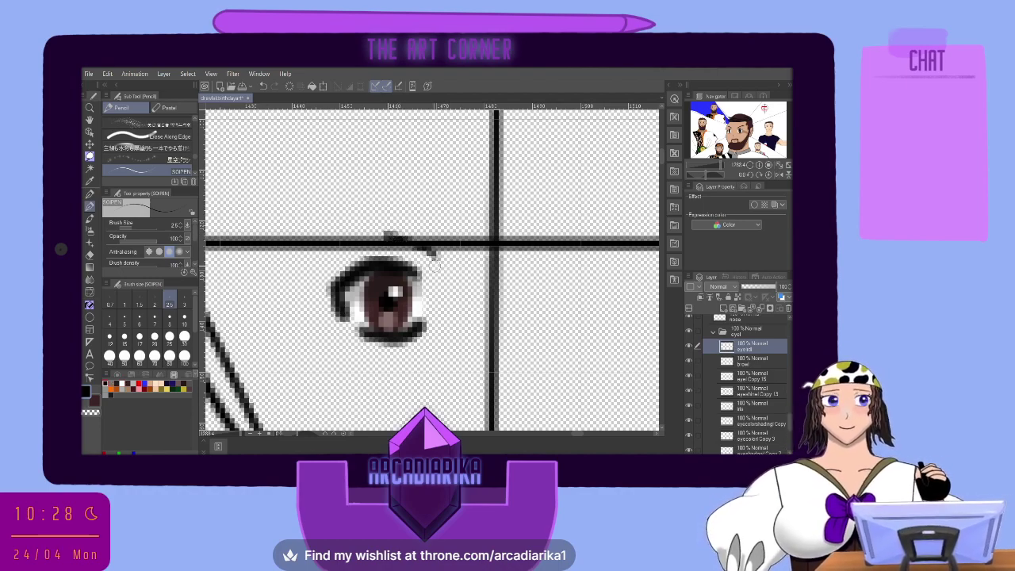
{"action": "key", "text": "ctrl+z"}
{"action": "key", "text": "ctrl+z"}
{"action": "key", "text": "ctrl+z"}
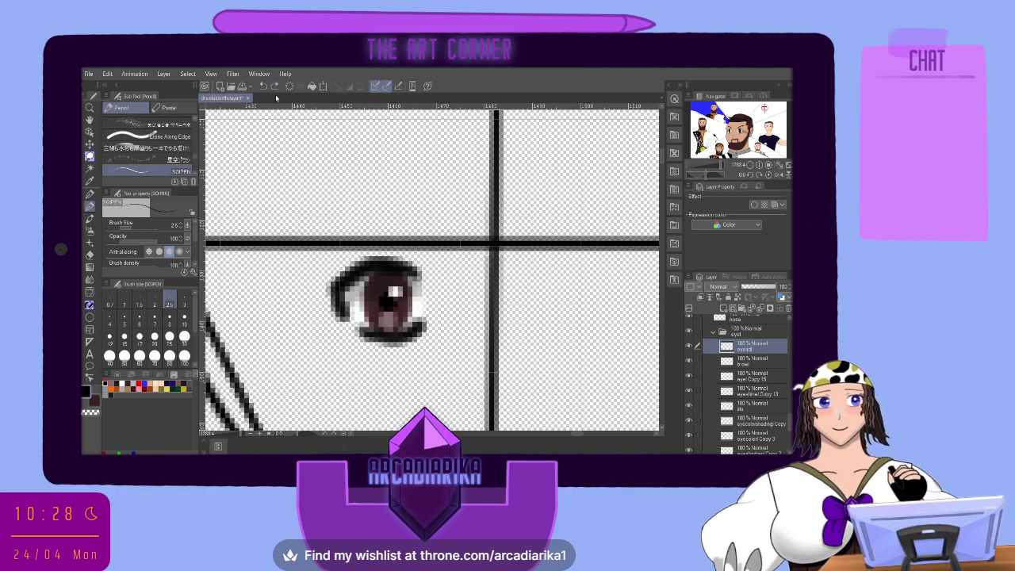
Draw a short black crease above the left eye on the eyelid layer and a thick dark brown eyebrow over it on the brow layer.
{"action": "left_click_drag", "start_coordinate": [429, 253], "coordinate": [384, 233]}
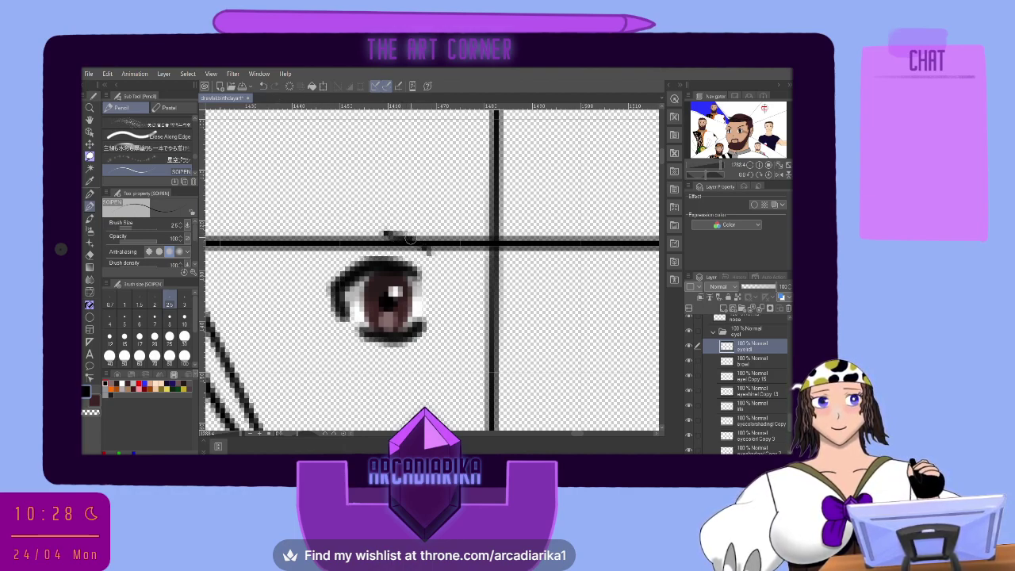
{"action": "left_click", "coordinate": [746, 361]}
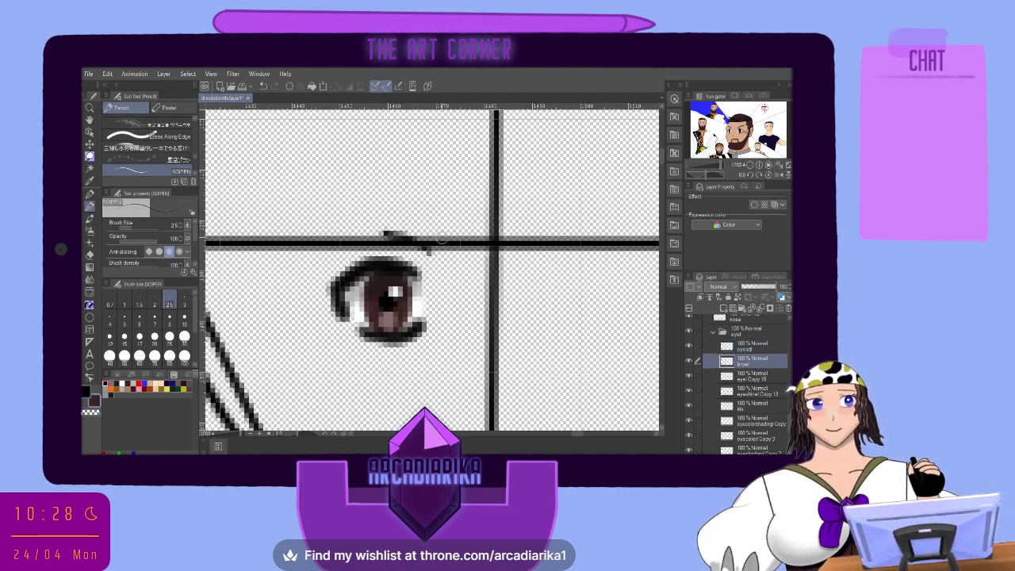
{"action": "mouse_move", "coordinate": [433, 229]}
{"action": "left_mouse_down"}
{"action": "mouse_move", "coordinate": [351, 192]}
{"action": "mouse_move", "coordinate": [282, 190]}
{"action": "left_mouse_up"}
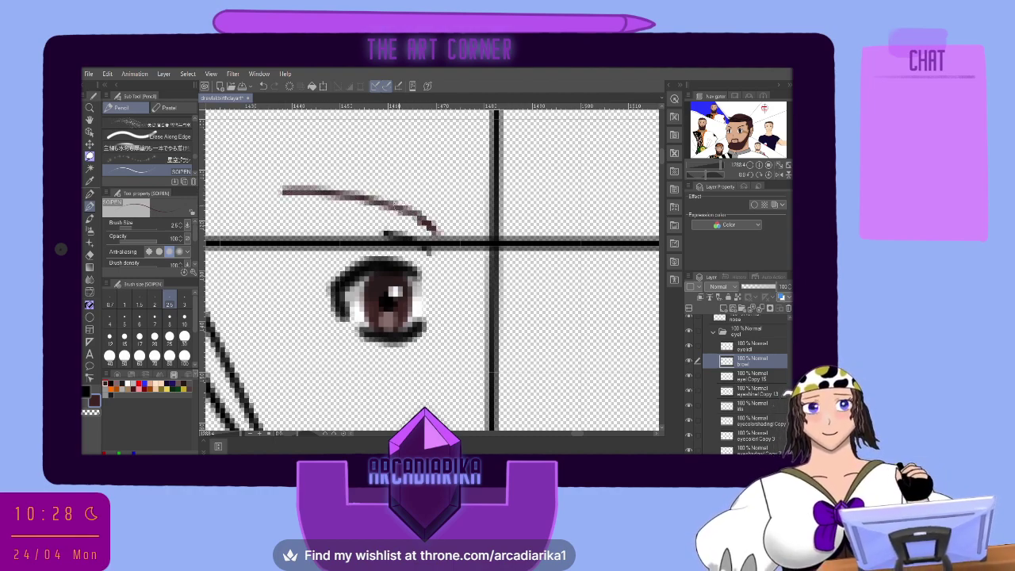
{"action": "mouse_move", "coordinate": [434, 232]}
{"action": "left_mouse_down"}
{"action": "mouse_move", "coordinate": [396, 201]}
{"action": "mouse_move", "coordinate": [283, 184]}
{"action": "mouse_move", "coordinate": [385, 204]}
{"action": "mouse_move", "coordinate": [438, 236]}
{"action": "left_mouse_up"}
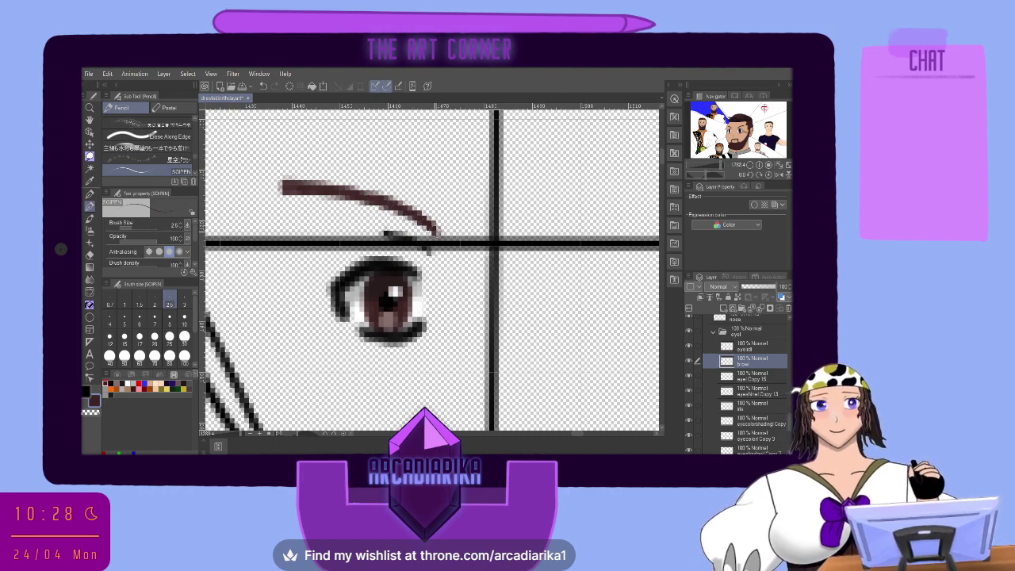
Duplicate the eye folder with all its layers and move the nose layer above the copied folder.
{"action": "scroll", "coordinate": [437, 214], "scroll_direction": "down", "scroll_amount": 2}
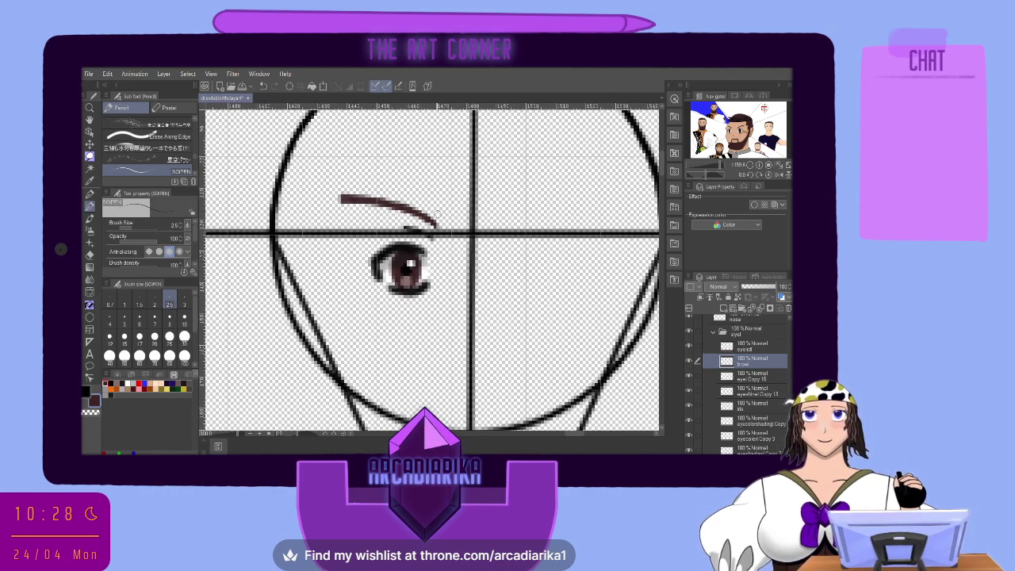
{"action": "scroll", "coordinate": [437, 214], "scroll_direction": "down", "scroll_amount": 1}
{"action": "left_click", "coordinate": [751, 331]}
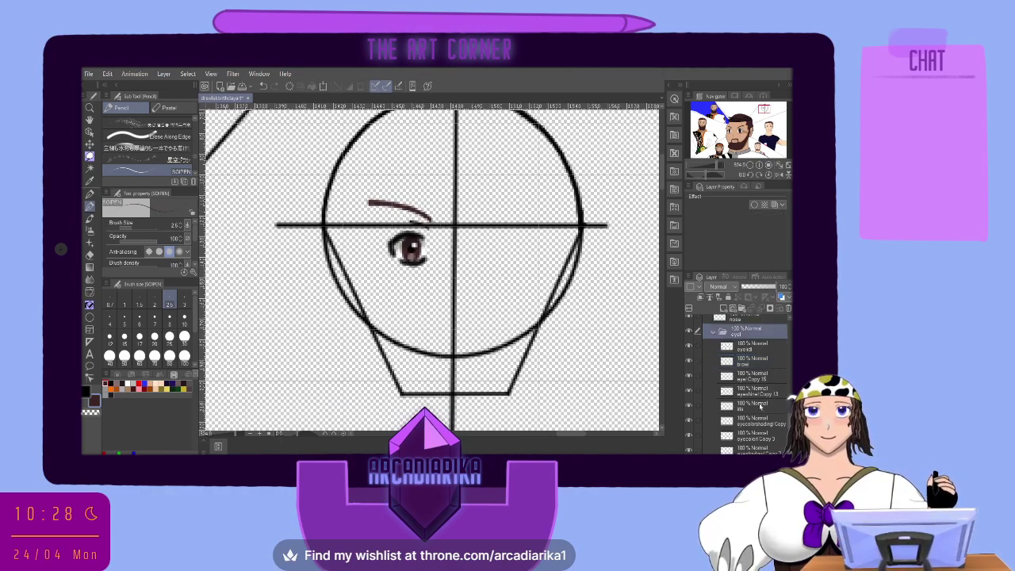
{"action": "scroll", "coordinate": [756, 432], "scroll_direction": "down", "scroll_amount": 2}
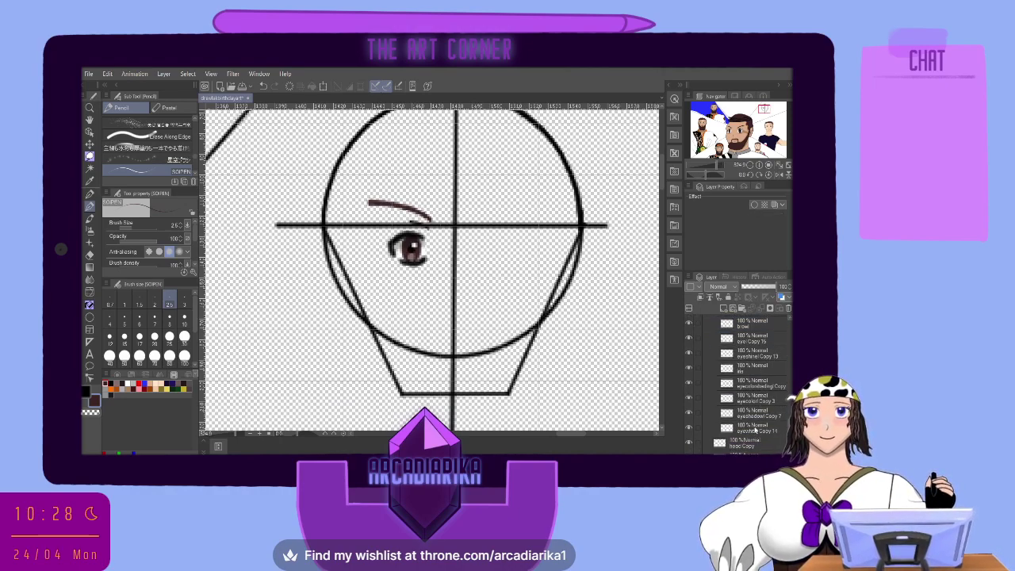
{"action": "left_click", "coordinate": [756, 429], "text": "shift"}
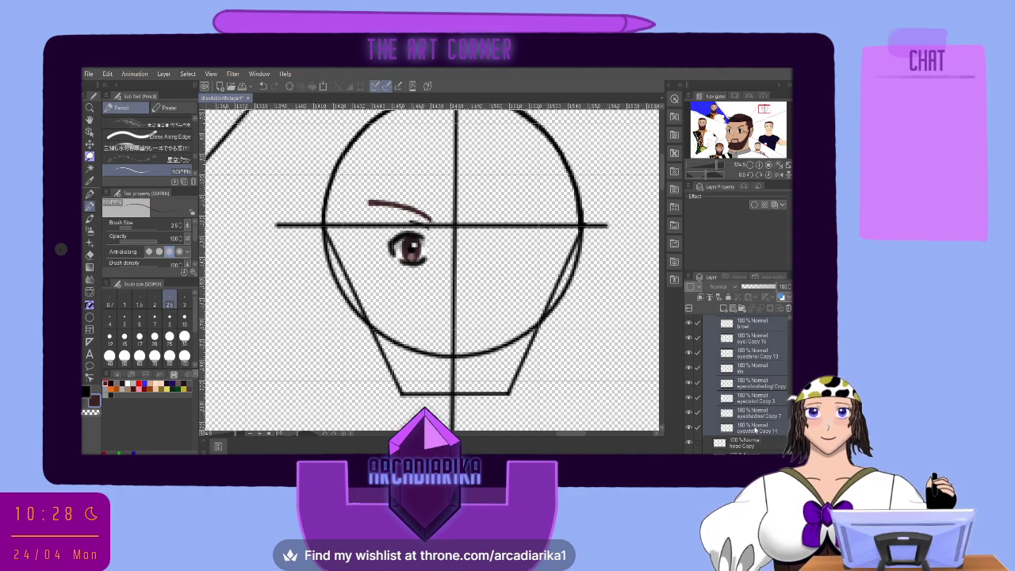
{"action": "scroll", "coordinate": [754, 428], "scroll_direction": "up", "scroll_amount": 2}
{"action": "left_click", "coordinate": [745, 325]}
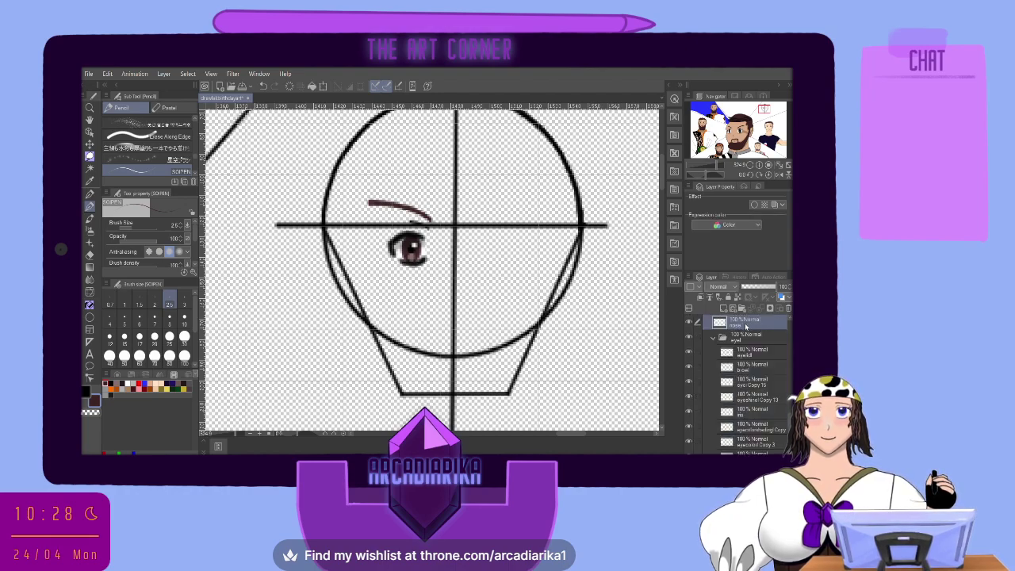
{"action": "scroll", "coordinate": [743, 392], "scroll_direction": "up", "scroll_amount": 3}
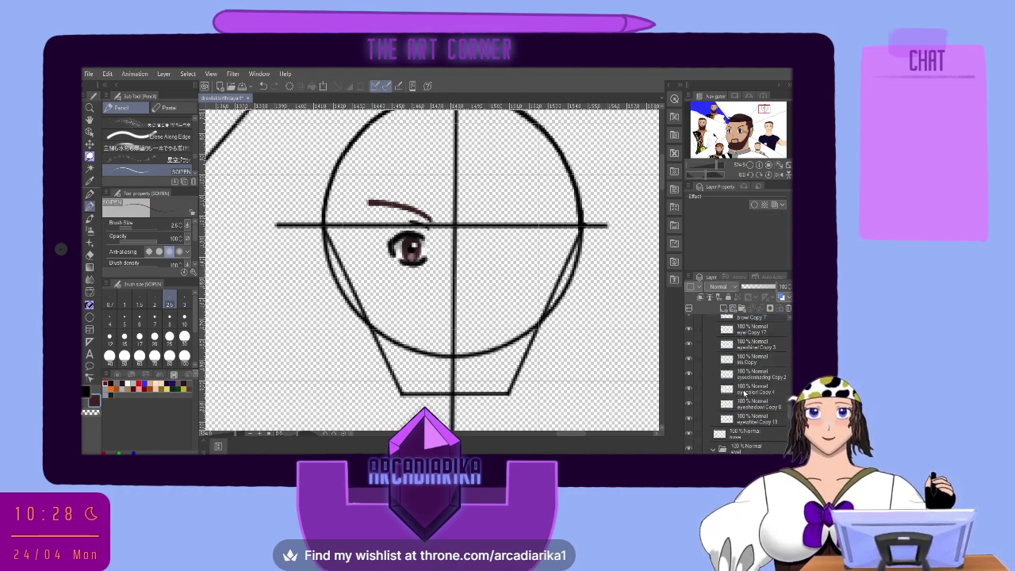
{"action": "left_click_drag", "start_coordinate": [730, 426], "coordinate": [754, 341]}
Select the copied eye folder together with all the layers inside it.
{"action": "left_click", "coordinate": [749, 358]}
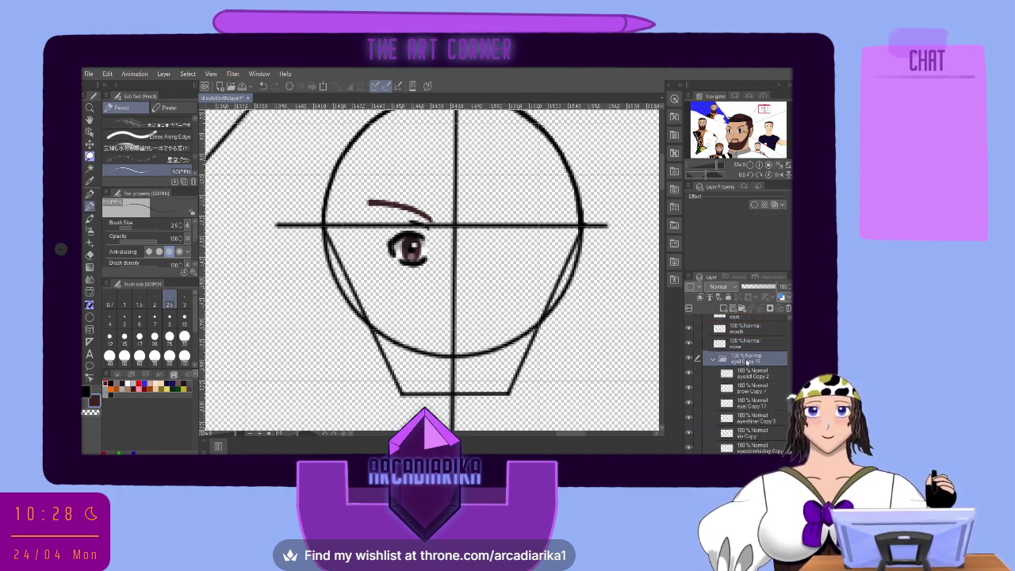
{"action": "scroll", "coordinate": [746, 362], "scroll_direction": "down", "scroll_amount": 1}
{"action": "scroll", "coordinate": [745, 362], "scroll_direction": "down", "scroll_amount": 2}
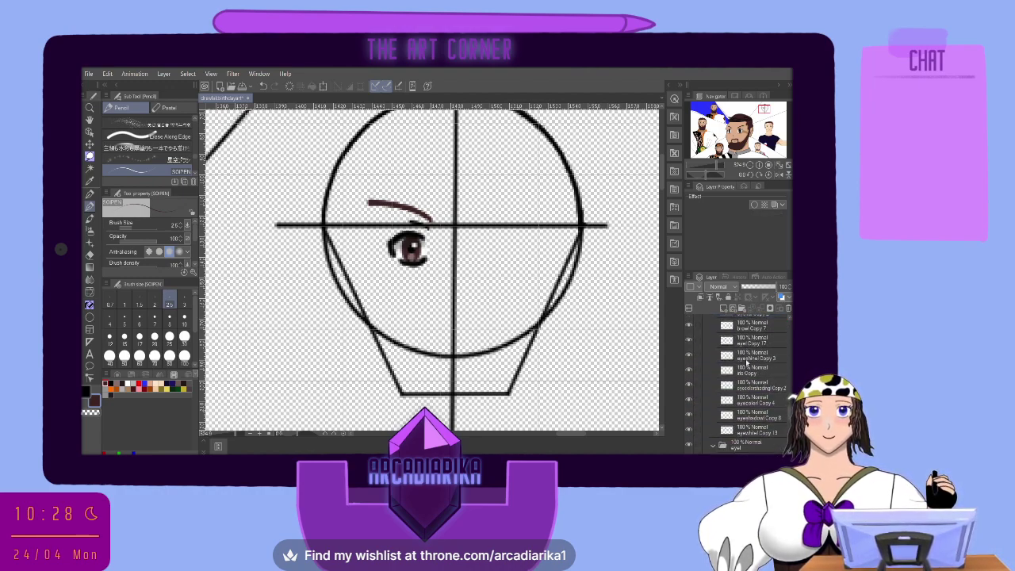
{"action": "left_click", "coordinate": [752, 430], "text": "shift"}
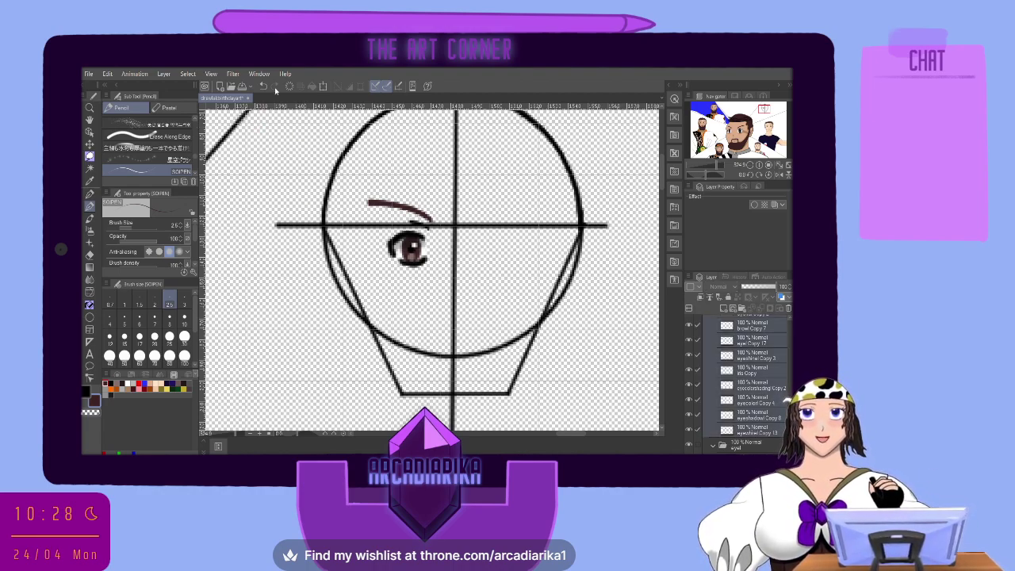
{"action": "left_click", "coordinate": [322, 86]}
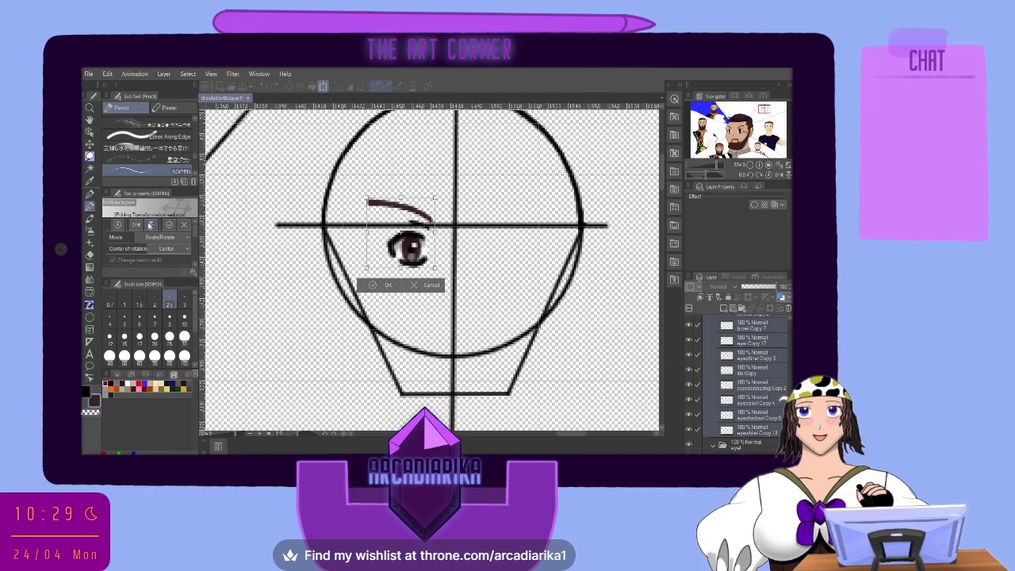
{"action": "left_click", "coordinate": [136, 226]}
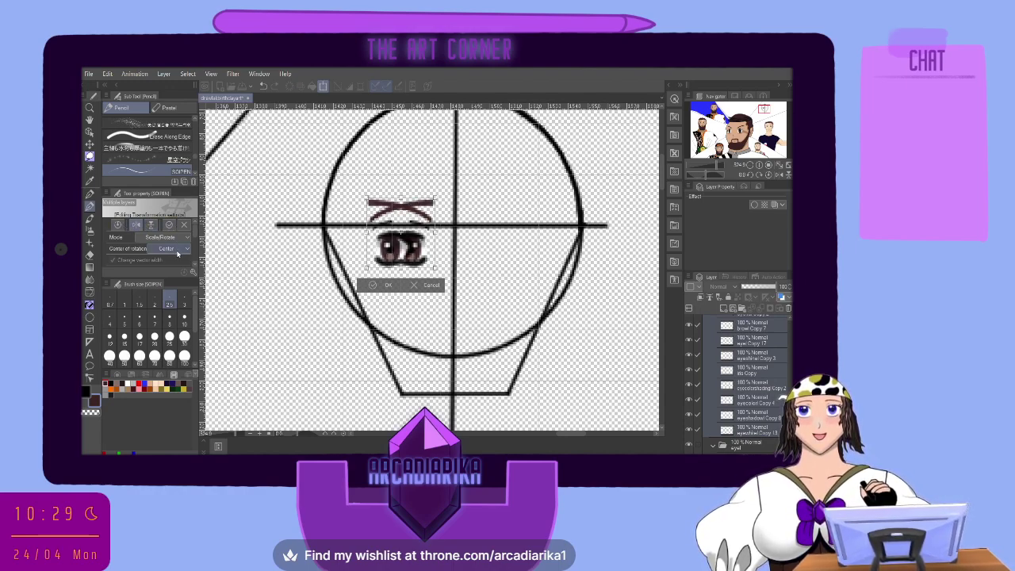
{"action": "scroll", "coordinate": [177, 252], "scroll_direction": "down", "scroll_amount": 2}
{"action": "scroll", "coordinate": [177, 254], "scroll_direction": "up", "scroll_amount": 1}
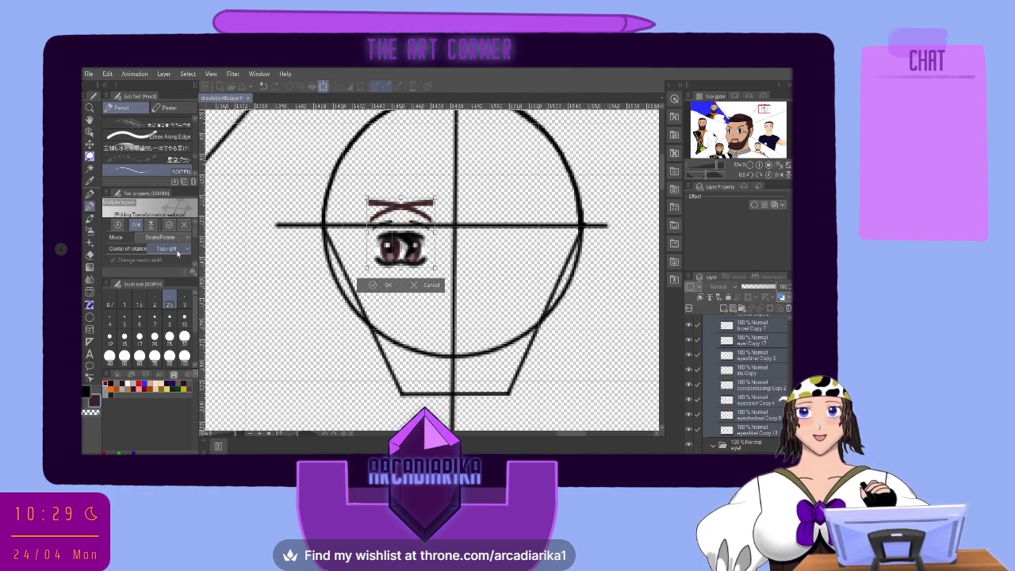
{"action": "scroll", "coordinate": [177, 253], "scroll_direction": "up", "scroll_amount": 1}
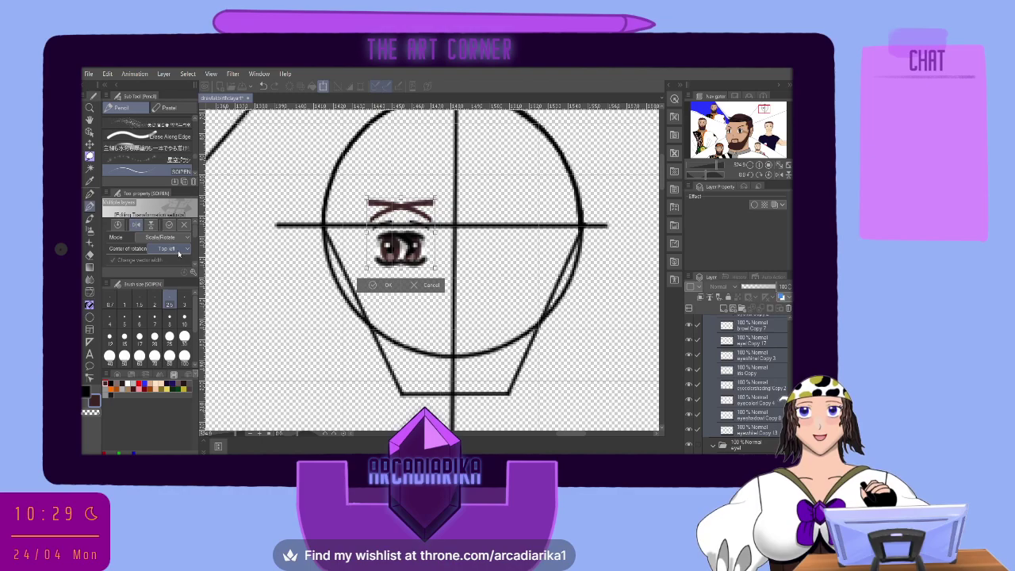
{"action": "scroll", "coordinate": [195, 266], "scroll_direction": "down", "scroll_amount": 2}
{"action": "scroll", "coordinate": [195, 266], "scroll_direction": "down", "scroll_amount": 4}
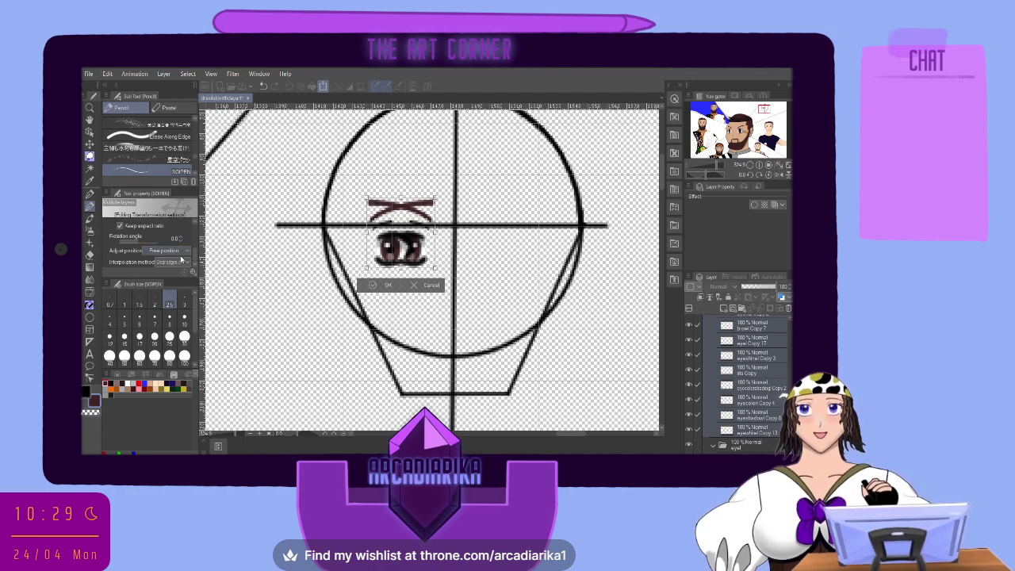
{"action": "left_click", "coordinate": [182, 262]}
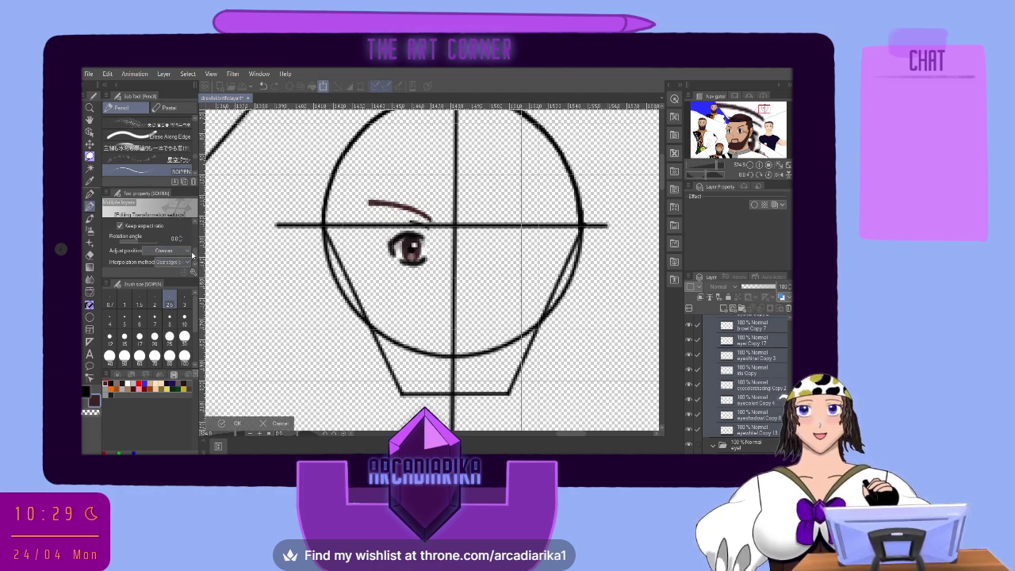
{"action": "left_click", "coordinate": [174, 252]}
{"action": "left_click", "coordinate": [170, 272]}
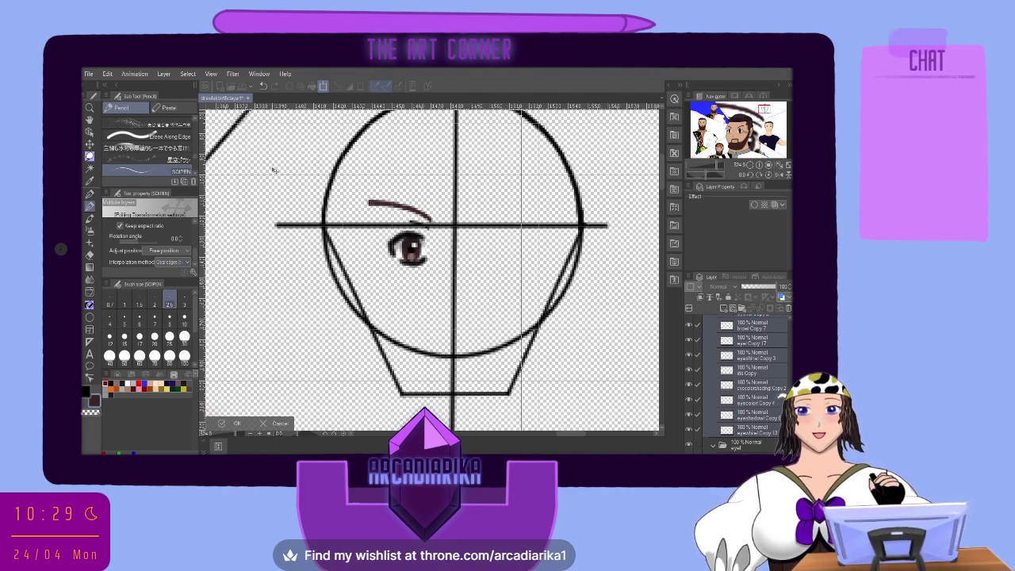
{"action": "left_click", "coordinate": [276, 424]}
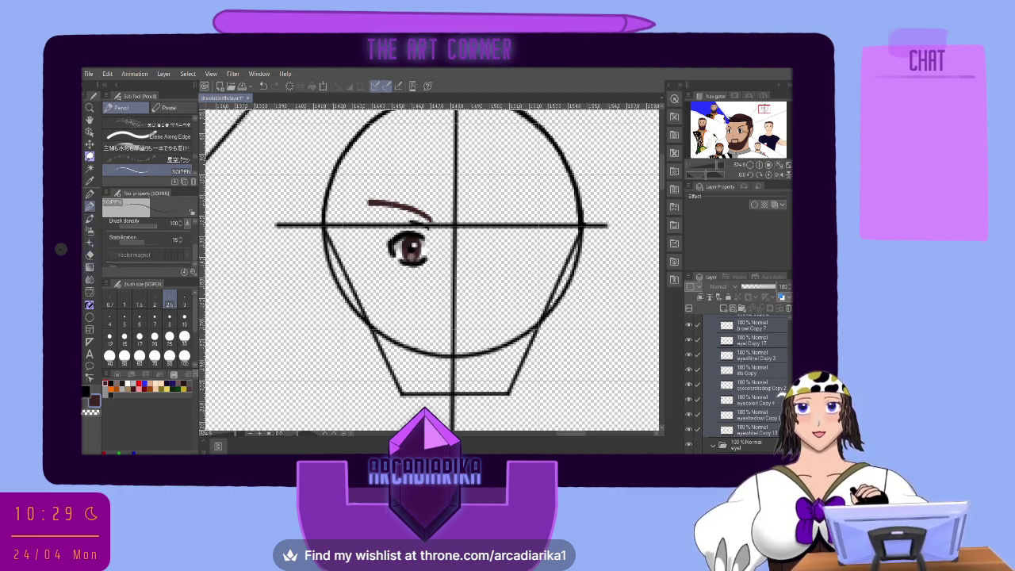
Flip the copied eye and brow layers horizontally in place with a Scale/Rotate transformation.
{"action": "left_click", "coordinate": [89, 144]}
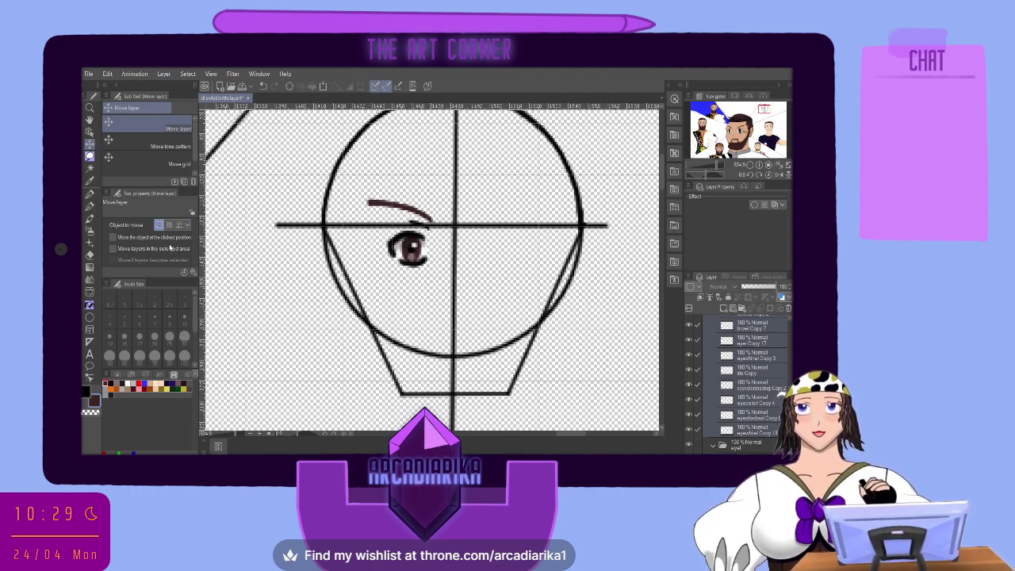
{"action": "key", "text": "ctrl+t"}
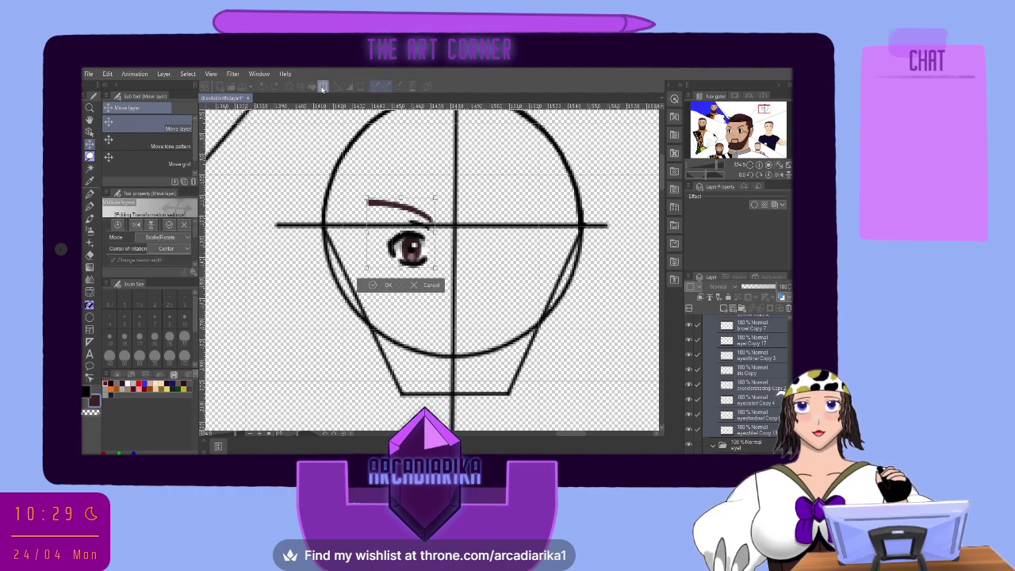
{"action": "left_click", "coordinate": [147, 227]}
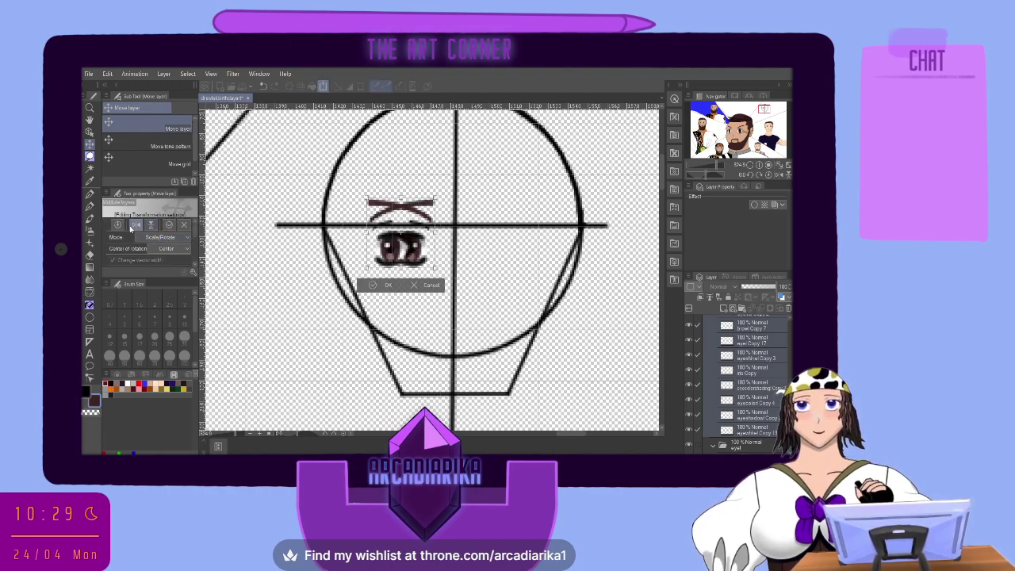
{"action": "left_click", "coordinate": [379, 285]}
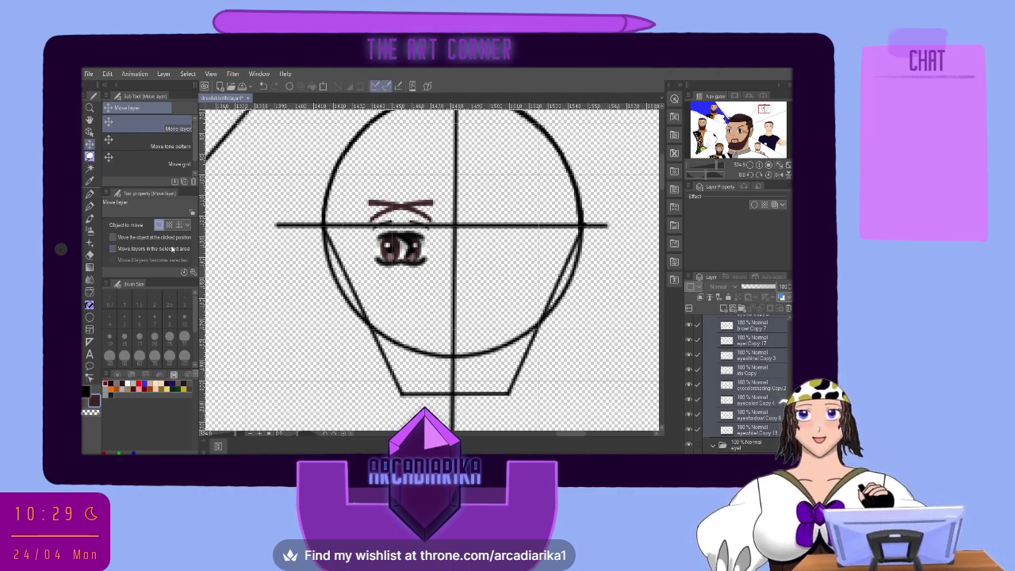
Try moving the mirrored eye with the Move layer tool's clicked-position and selected-area options, undoing each shift.
{"action": "left_click", "coordinate": [172, 249]}
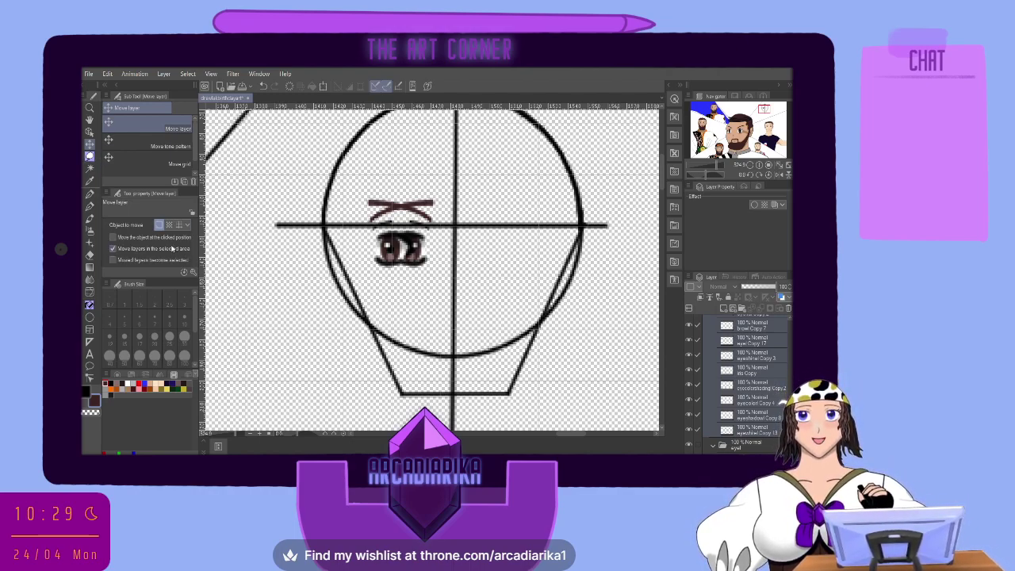
{"action": "left_click", "coordinate": [163, 241]}
{"action": "mouse_move", "coordinate": [398, 271]}
{"action": "left_mouse_down"}
{"action": "mouse_move", "coordinate": [415, 271]}
{"action": "mouse_move", "coordinate": [401, 269]}
{"action": "left_mouse_up"}
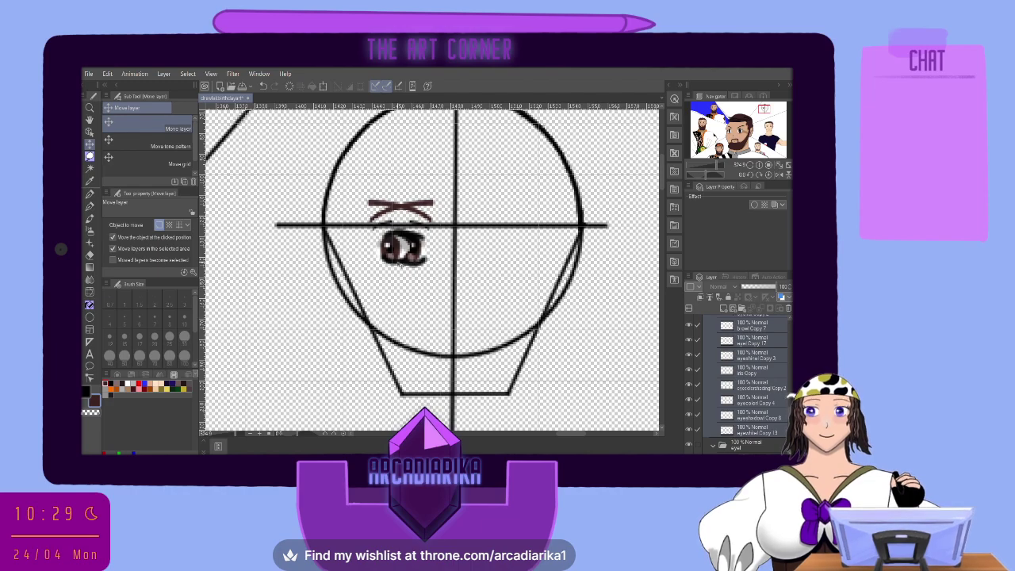
{"action": "left_click", "coordinate": [263, 86]}
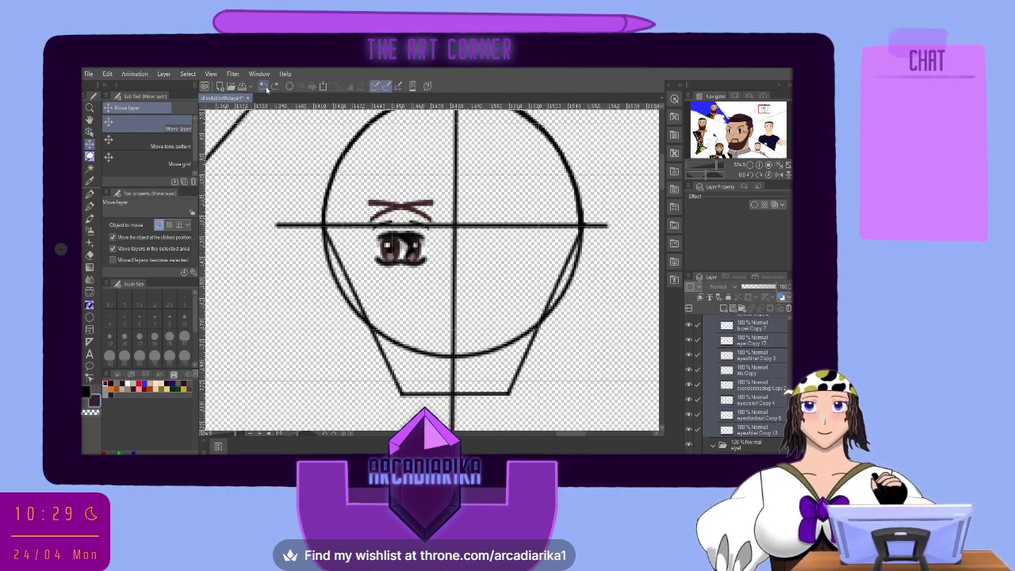
{"action": "scroll", "coordinate": [157, 146], "scroll_direction": "down", "scroll_amount": 2}
{"action": "scroll", "coordinate": [161, 146], "scroll_direction": "up", "scroll_amount": 2}
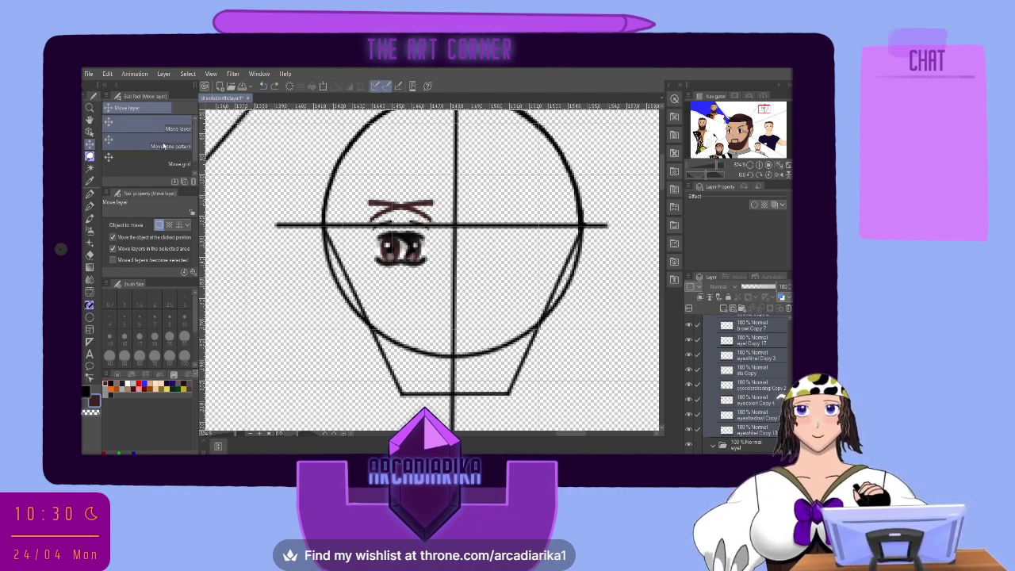
{"action": "left_click", "coordinate": [113, 249]}
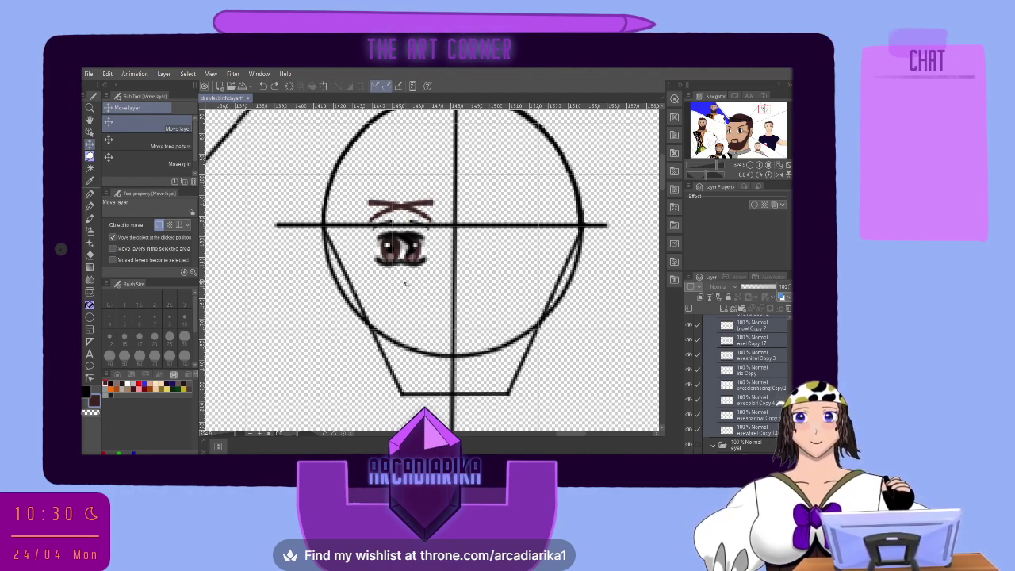
{"action": "mouse_move", "coordinate": [398, 260]}
{"action": "left_mouse_down"}
{"action": "mouse_move", "coordinate": [409, 259]}
{"action": "mouse_move", "coordinate": [400, 260]}
{"action": "left_mouse_up"}
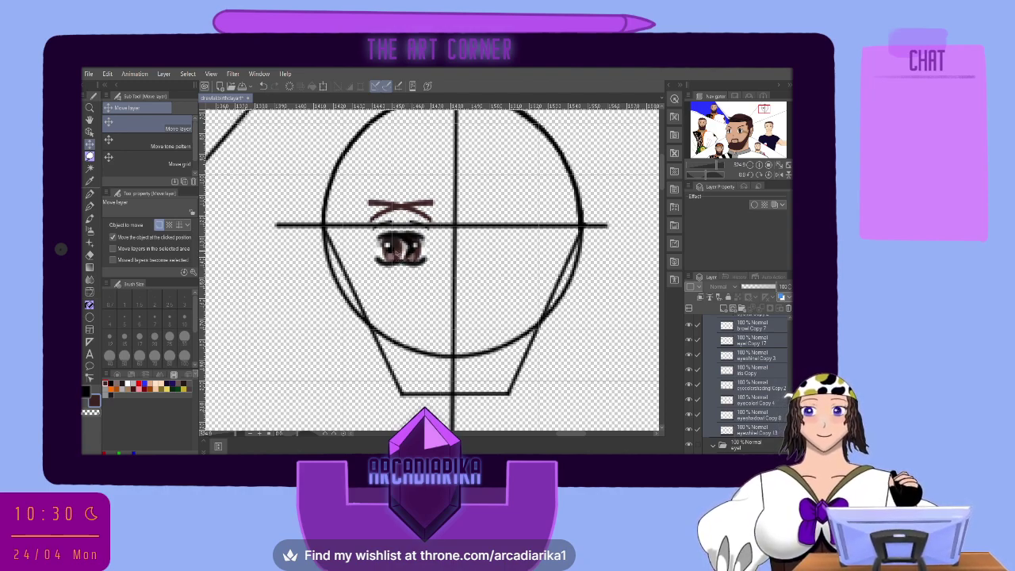
{"action": "left_click", "coordinate": [262, 86]}
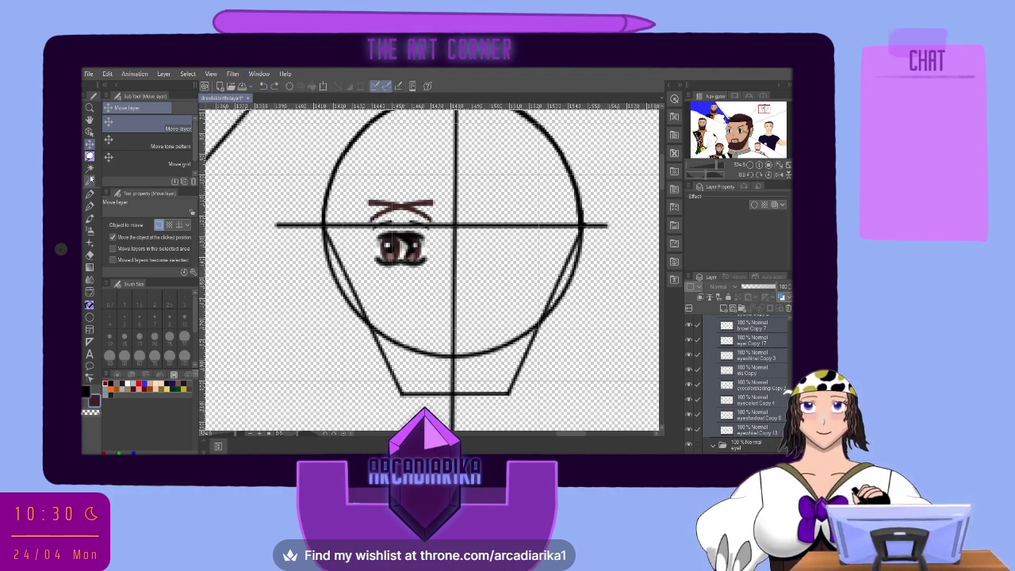
Move the mirrored eye and brow across the vertical centre line to the opposite side, level with the original eye.
{"action": "left_click", "coordinate": [323, 85]}
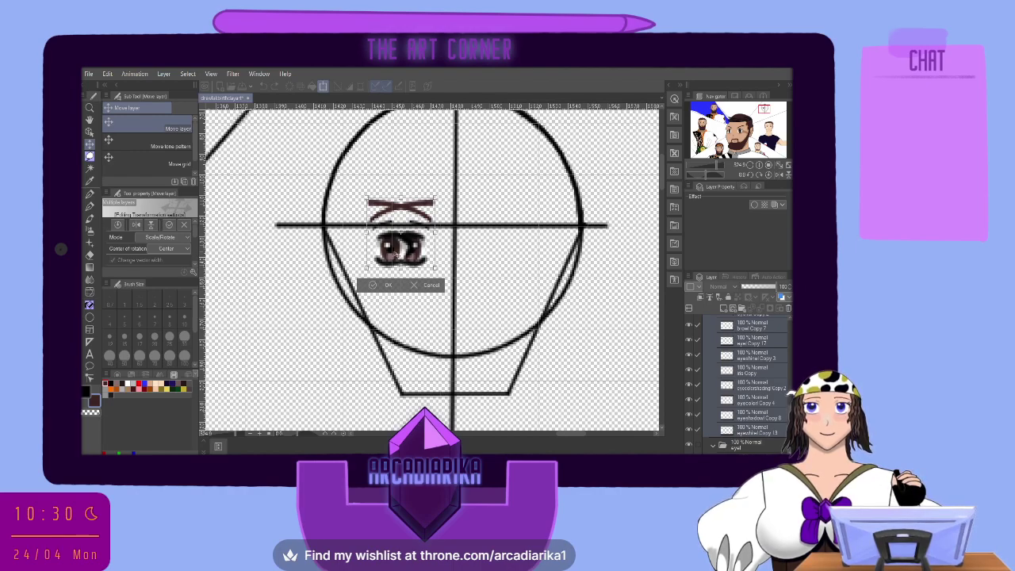
{"action": "left_click_drag", "start_coordinate": [396, 258], "coordinate": [502, 254]}
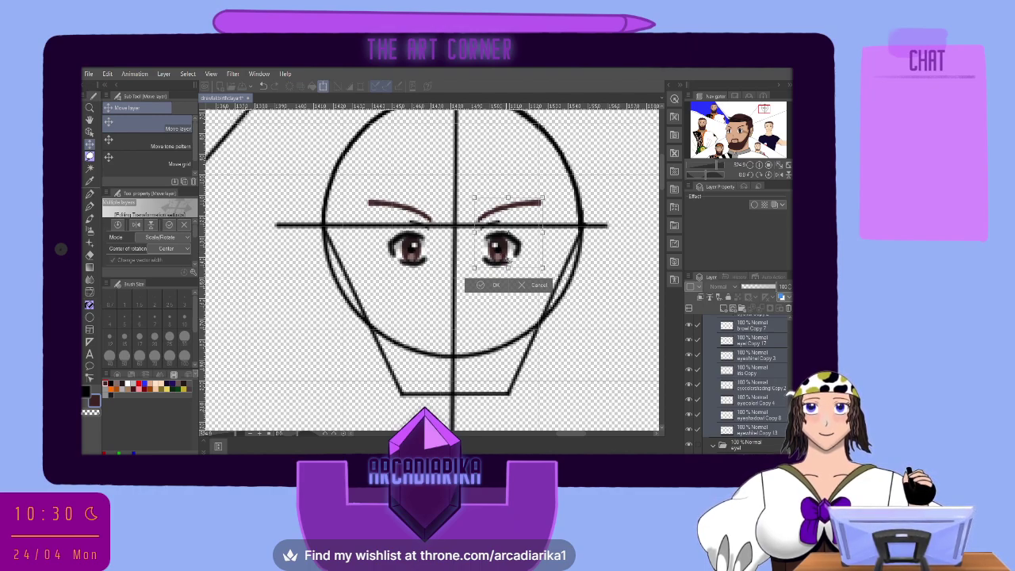
{"action": "left_click_drag", "start_coordinate": [508, 256], "coordinate": [511, 256]}
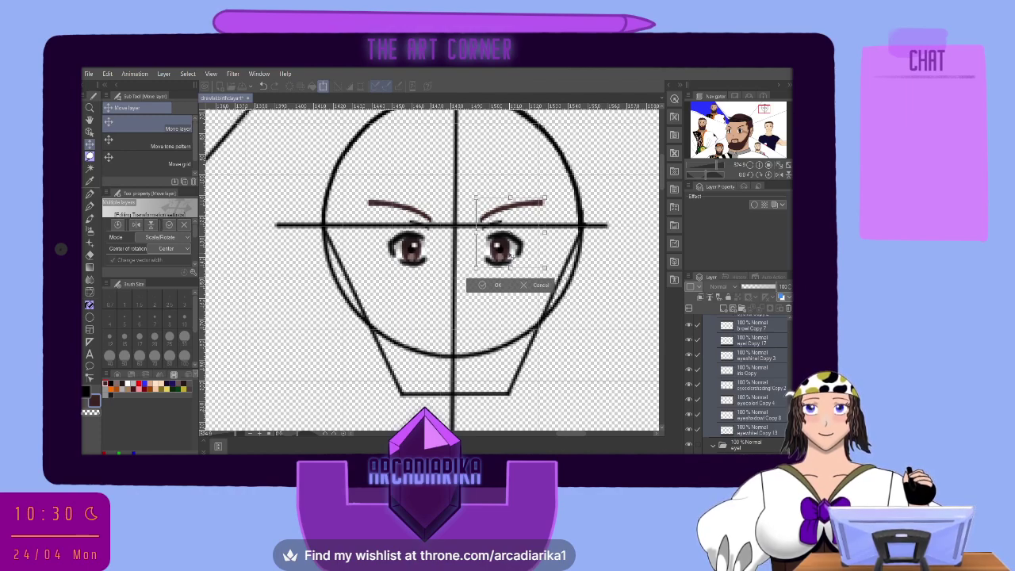
{"action": "left_click_drag", "start_coordinate": [511, 255], "coordinate": [508, 255]}
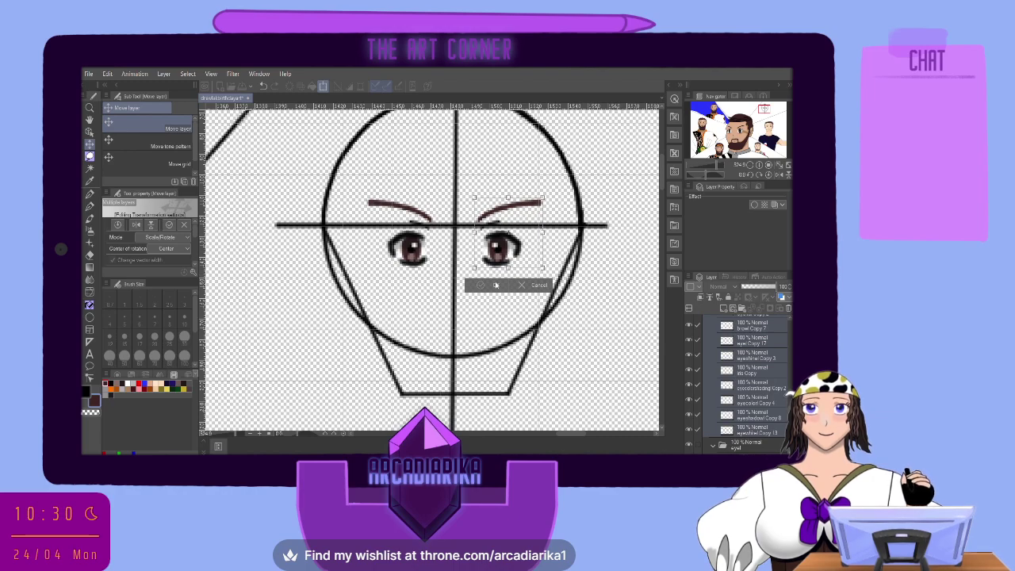
{"action": "left_click", "coordinate": [496, 285]}
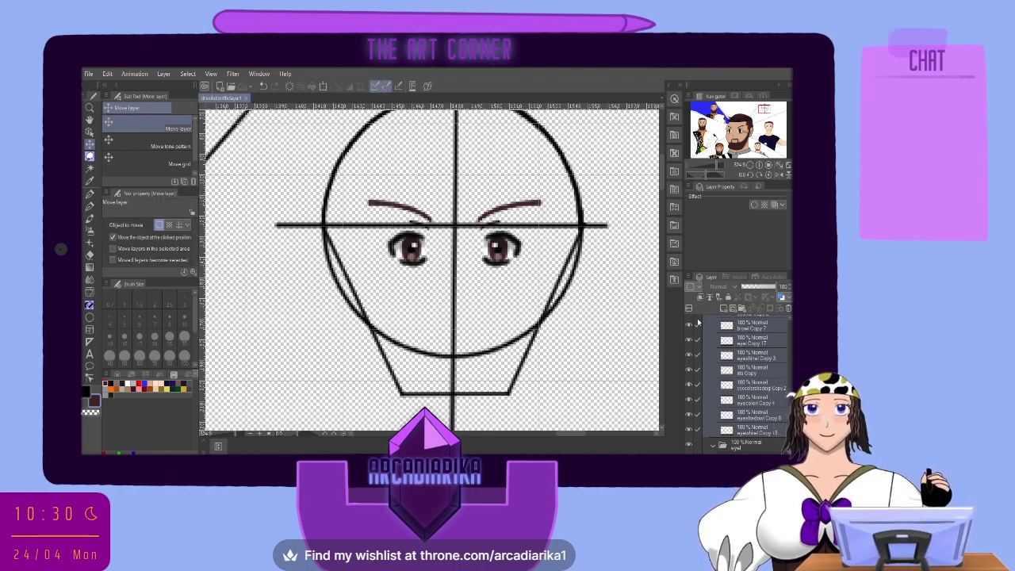
Collapse both eye folders and make the nose layer active.
{"action": "scroll", "coordinate": [735, 346], "scroll_direction": "up", "scroll_amount": 2}
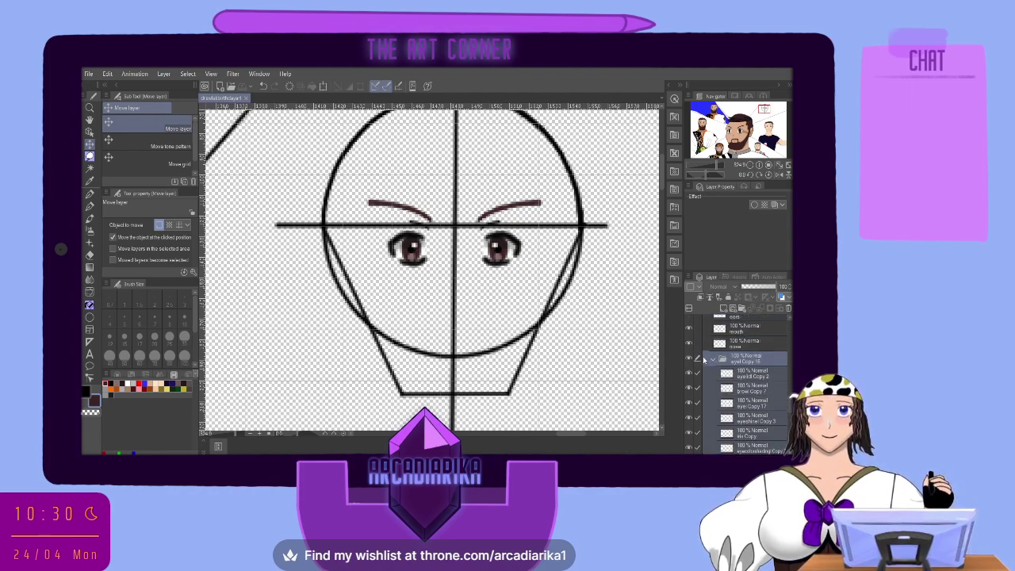
{"action": "left_click", "coordinate": [713, 359]}
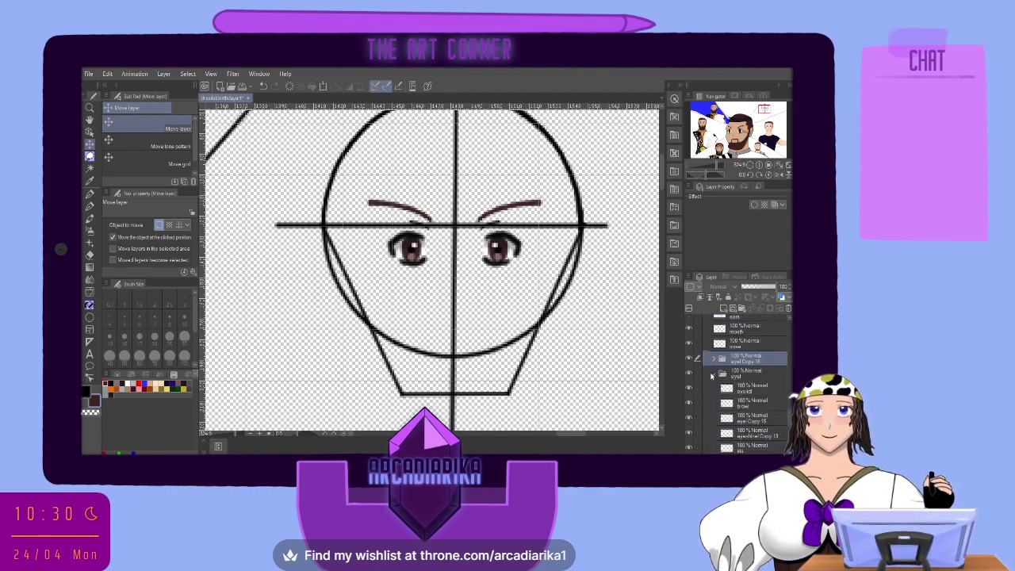
{"action": "left_click", "coordinate": [728, 346]}
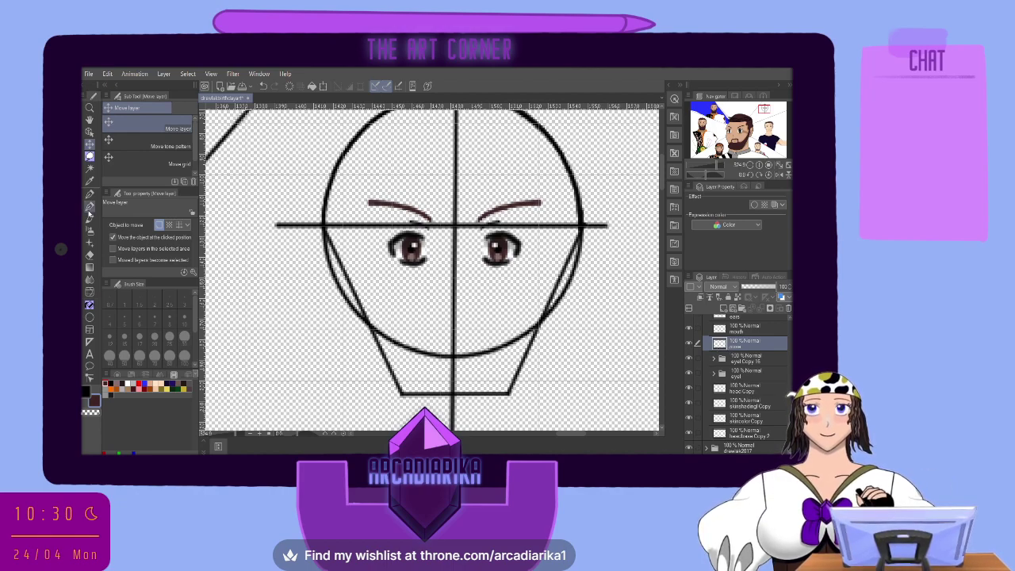
Draw a thin, angular black nose along the vertical centre line below the eyes using the SOIPEN pencil at size 2.5.
{"action": "left_click", "coordinate": [89, 194]}
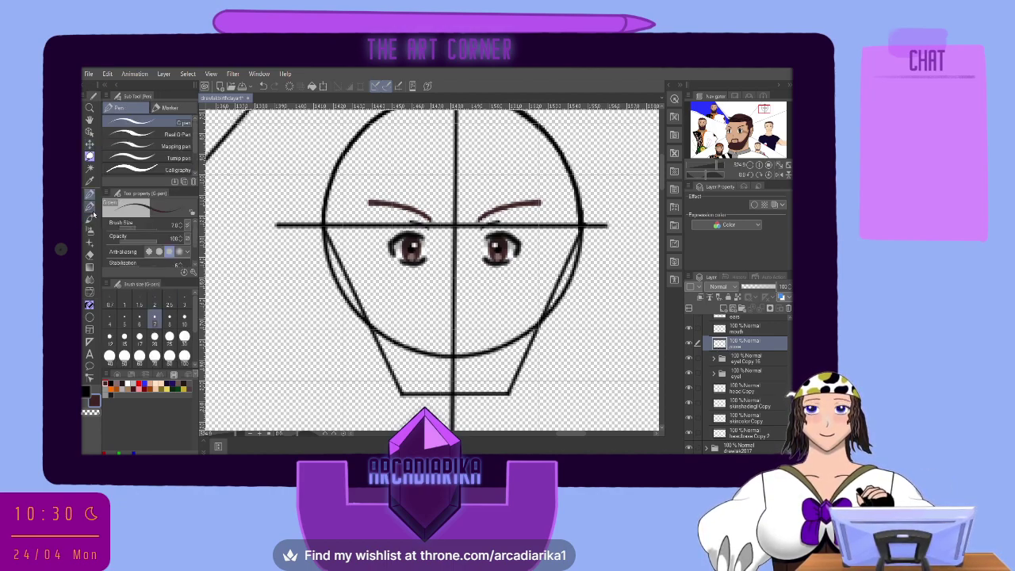
{"action": "left_click", "coordinate": [90, 205]}
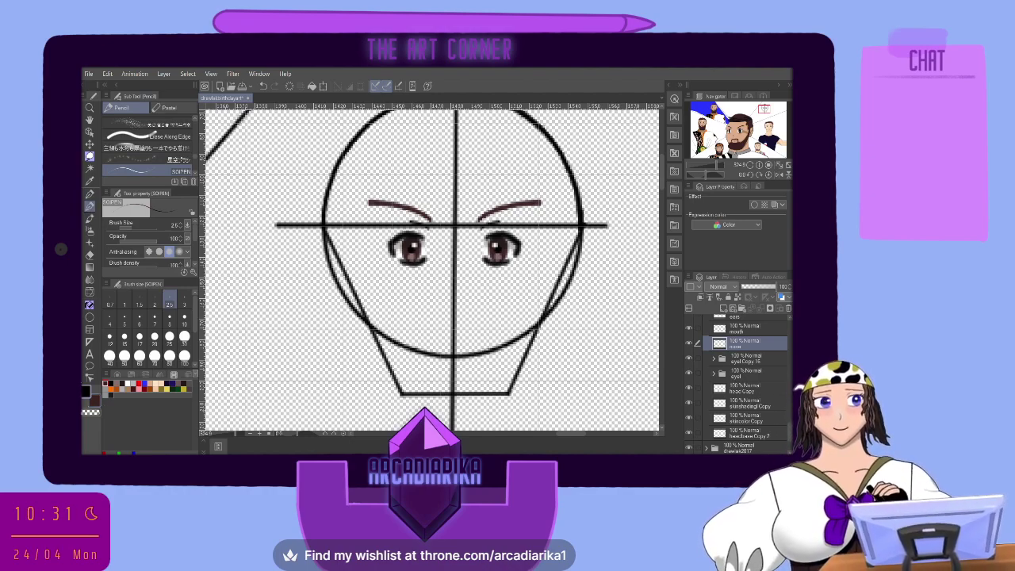
{"action": "mouse_move", "coordinate": [455, 255]}
{"action": "left_mouse_down"}
{"action": "mouse_move", "coordinate": [466, 298]}
{"action": "mouse_move", "coordinate": [457, 315]}
{"action": "left_mouse_up"}
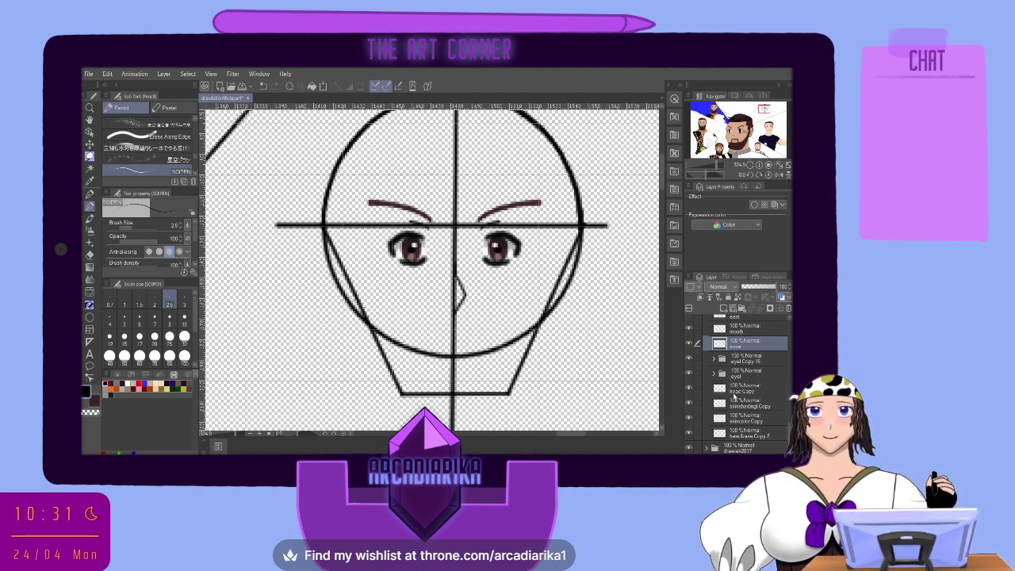
Draw a thin, downturned mouth curve across the centre line below the nose on the mouth layer.
{"action": "scroll", "coordinate": [732, 409], "scroll_direction": "up", "scroll_amount": 2}
{"action": "left_click", "coordinate": [739, 359]}
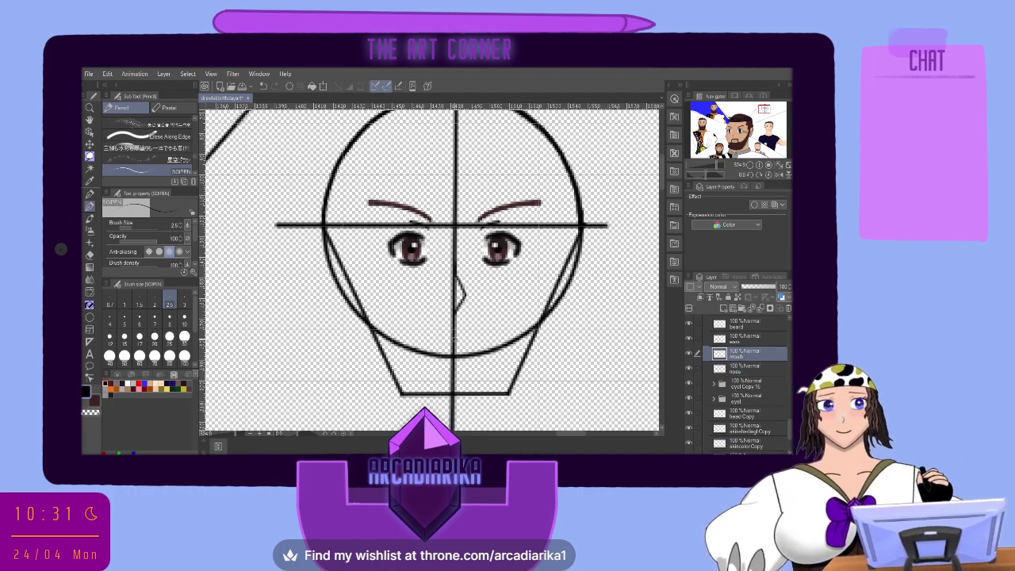
{"action": "mouse_move", "coordinate": [427, 342]}
{"action": "left_mouse_down"}
{"action": "mouse_move", "coordinate": [462, 332]}
{"action": "mouse_move", "coordinate": [485, 344]}
{"action": "mouse_move", "coordinate": [468, 343]}
{"action": "left_mouse_up"}
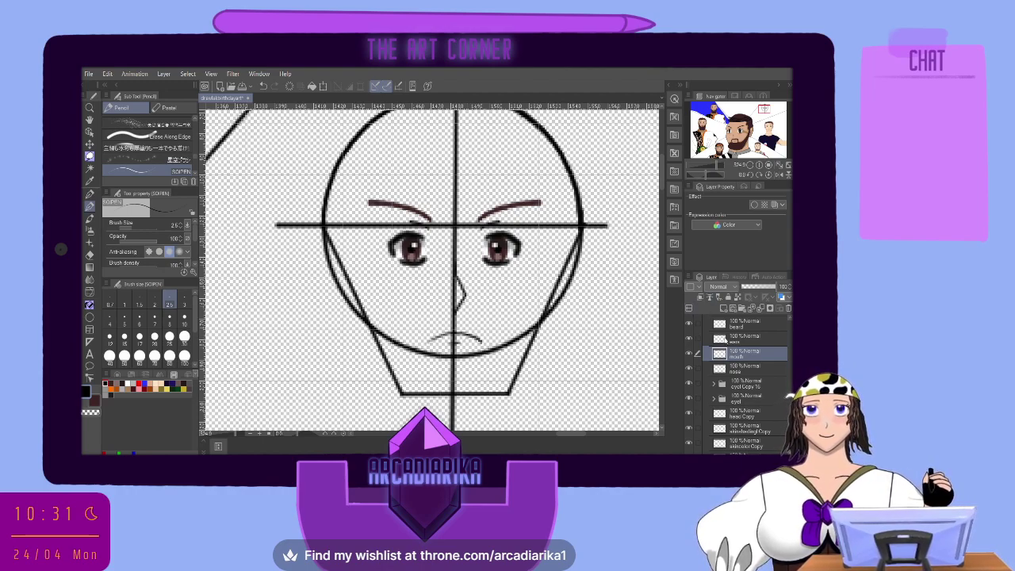
Draw both ears beside the head guide below the eye line on the ears layer, with short inner fold lines.
{"action": "left_click", "coordinate": [732, 340]}
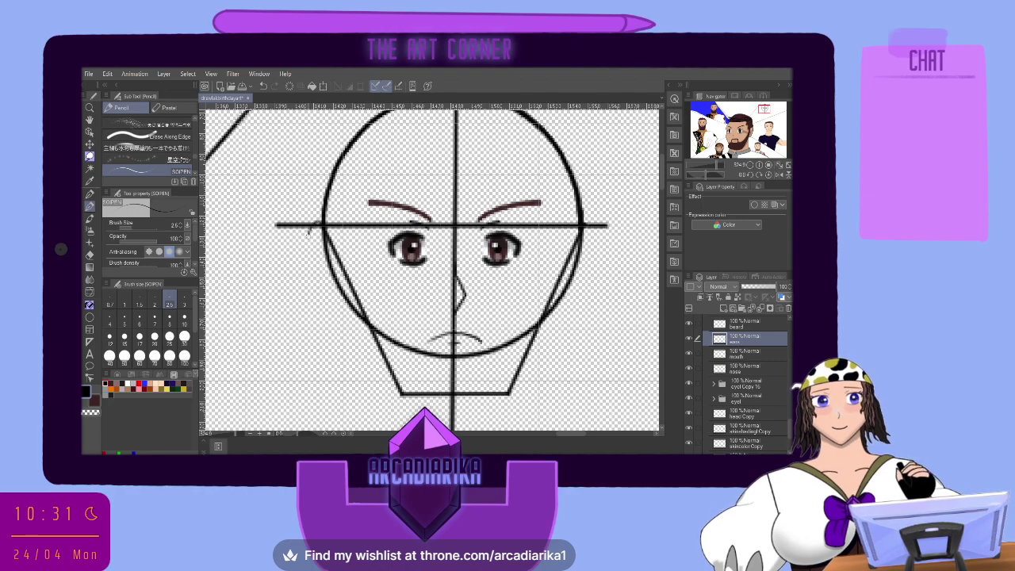
{"action": "mouse_move", "coordinate": [309, 232]}
{"action": "left_mouse_down"}
{"action": "mouse_move", "coordinate": [315, 271]}
{"action": "mouse_move", "coordinate": [334, 292]}
{"action": "mouse_move", "coordinate": [344, 271]}
{"action": "left_mouse_up"}
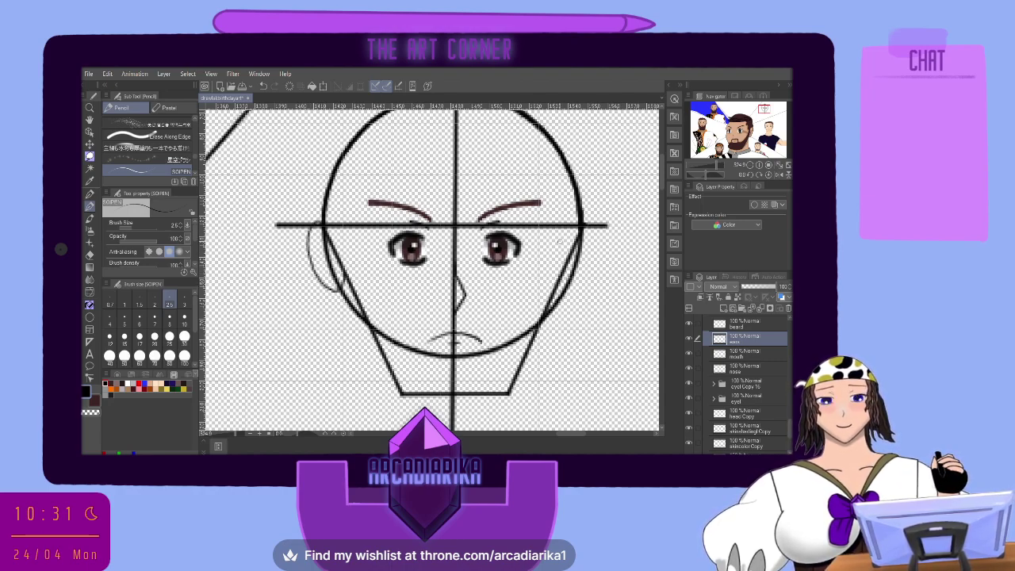
{"action": "left_click", "coordinate": [263, 85]}
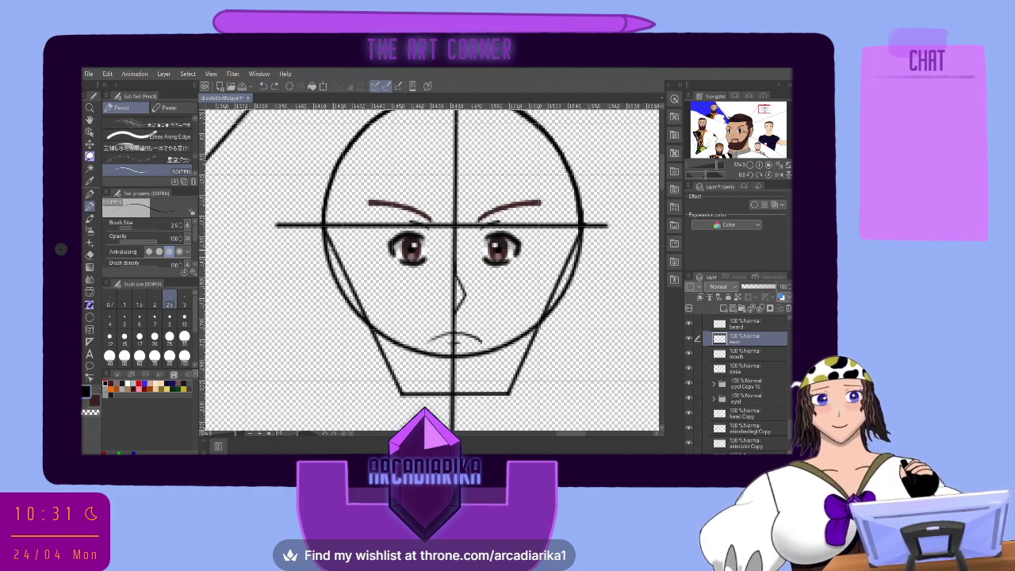
{"action": "mouse_move", "coordinate": [326, 232]}
{"action": "left_mouse_down"}
{"action": "mouse_move", "coordinate": [316, 278]}
{"action": "mouse_move", "coordinate": [333, 305]}
{"action": "mouse_move", "coordinate": [352, 284]}
{"action": "left_mouse_up"}
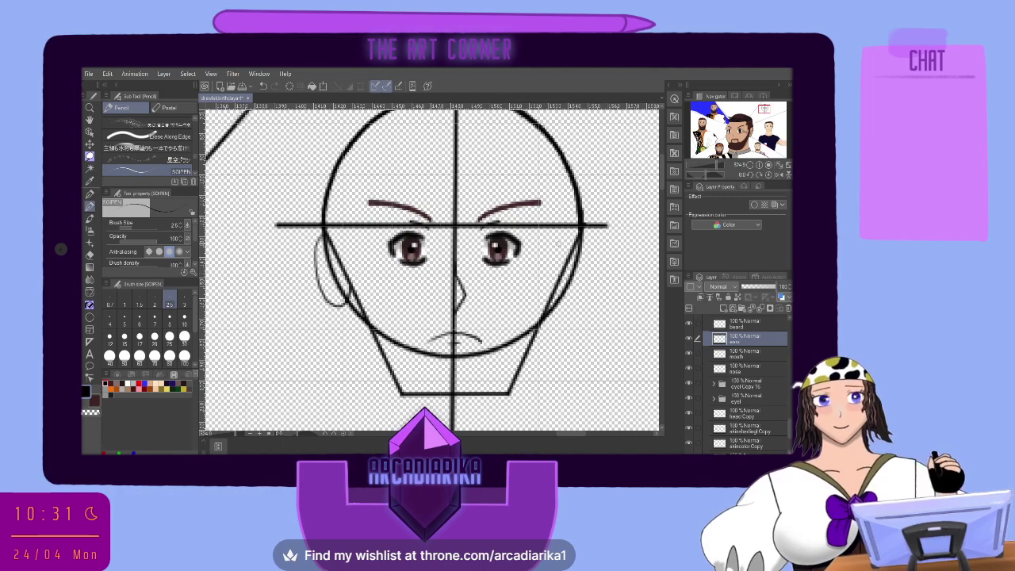
{"action": "mouse_move", "coordinate": [580, 234]}
{"action": "left_mouse_down"}
{"action": "mouse_move", "coordinate": [596, 237]}
{"action": "mouse_move", "coordinate": [590, 268]}
{"action": "mouse_move", "coordinate": [569, 299]}
{"action": "mouse_move", "coordinate": [550, 292]}
{"action": "left_mouse_up"}
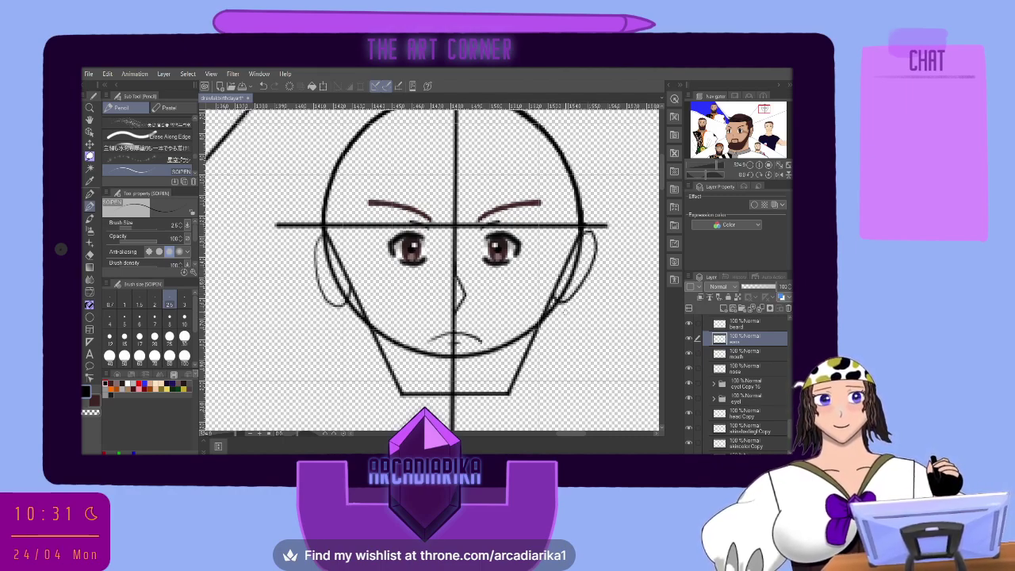
{"action": "left_click_drag", "start_coordinate": [334, 260], "coordinate": [326, 285]}
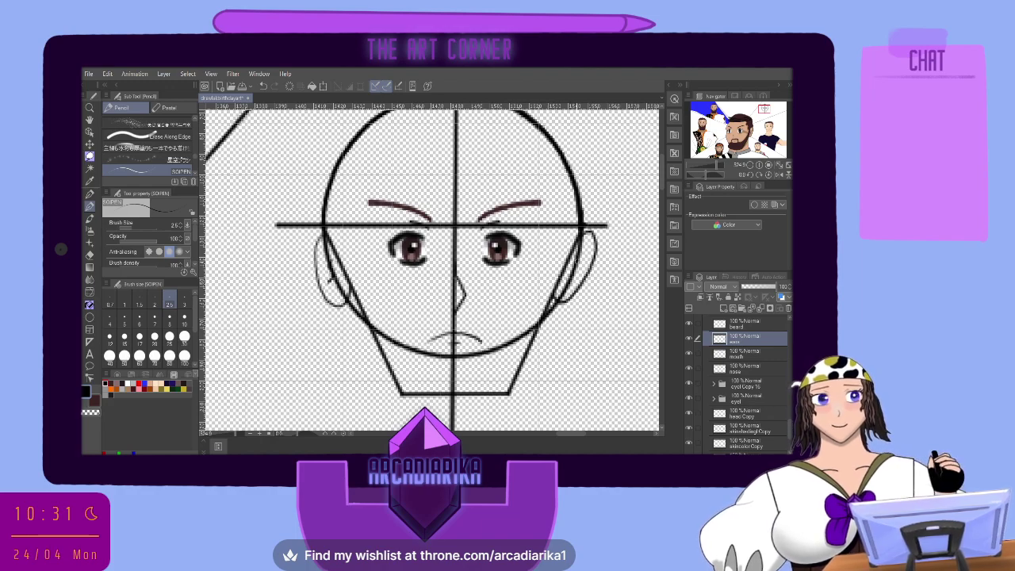
{"action": "left_click_drag", "start_coordinate": [585, 258], "coordinate": [573, 286]}
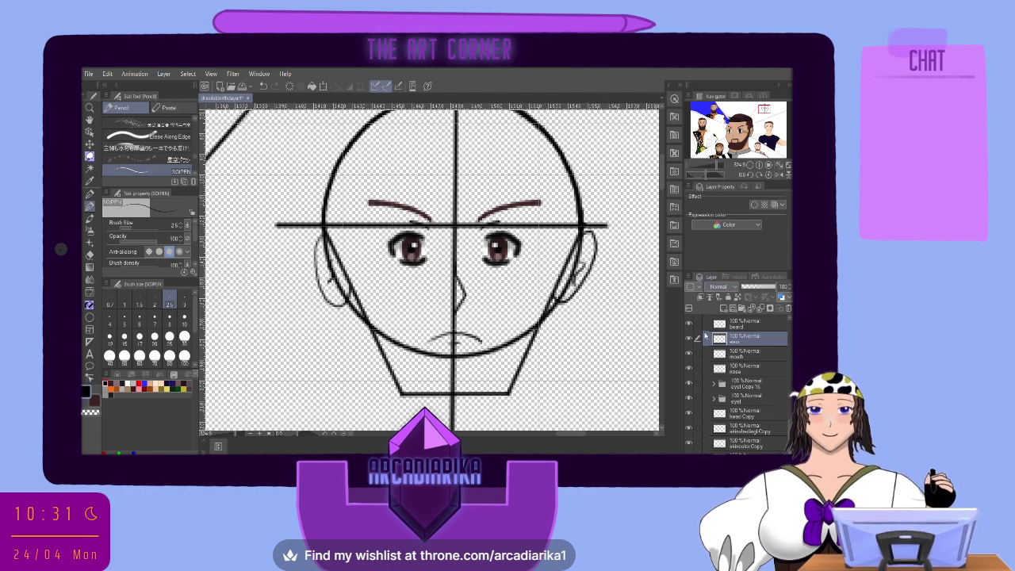
Rename the Layer 41 Copy layer to "robe inner coloring" and move it between the robecoloring and robe layers.
{"action": "left_click", "coordinate": [757, 324]}
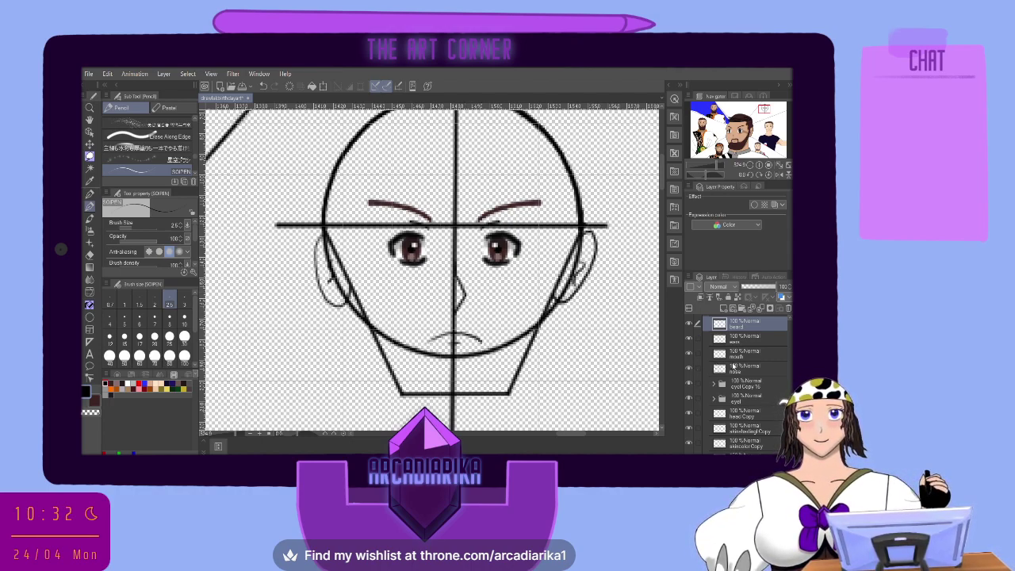
{"action": "scroll", "coordinate": [733, 365], "scroll_direction": "down", "scroll_amount": 5}
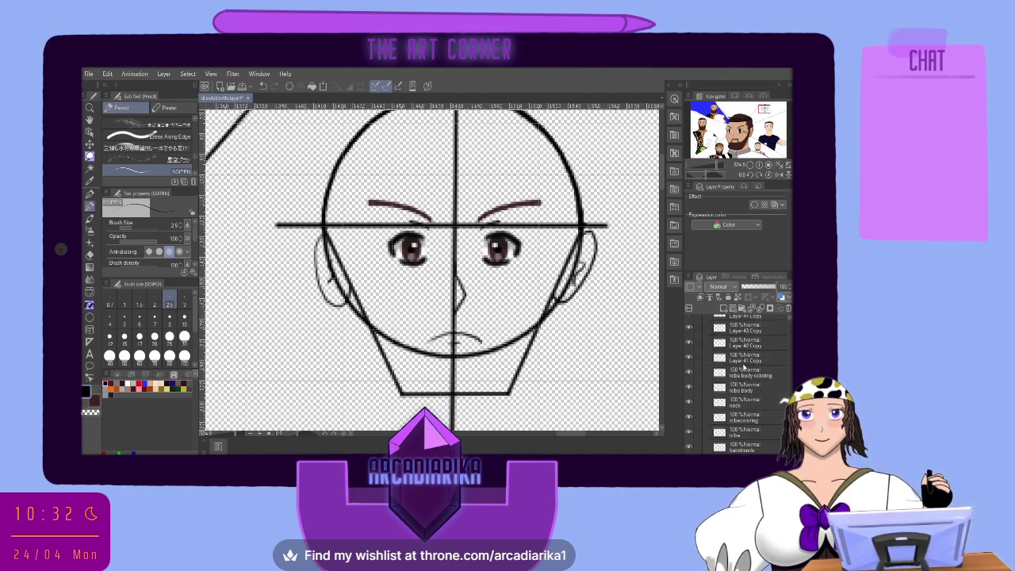
{"action": "left_click", "coordinate": [743, 361]}
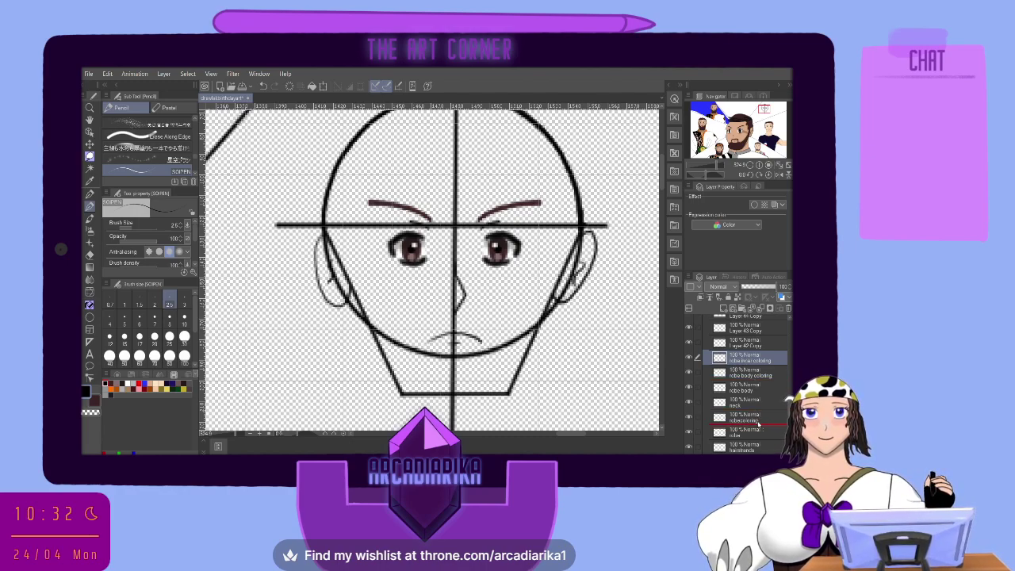
{"action": "left_click_drag", "start_coordinate": [758, 425], "coordinate": [759, 424]}
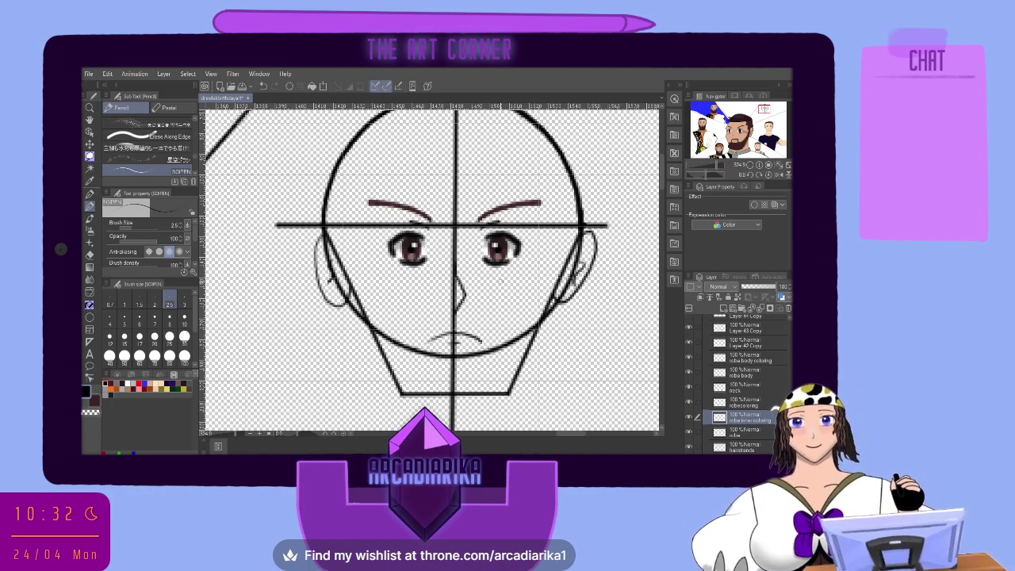
Make the neck layer in the 2018 portrait's folder the active layer.
{"action": "scroll", "coordinate": [745, 380], "scroll_direction": "down", "scroll_amount": 2}
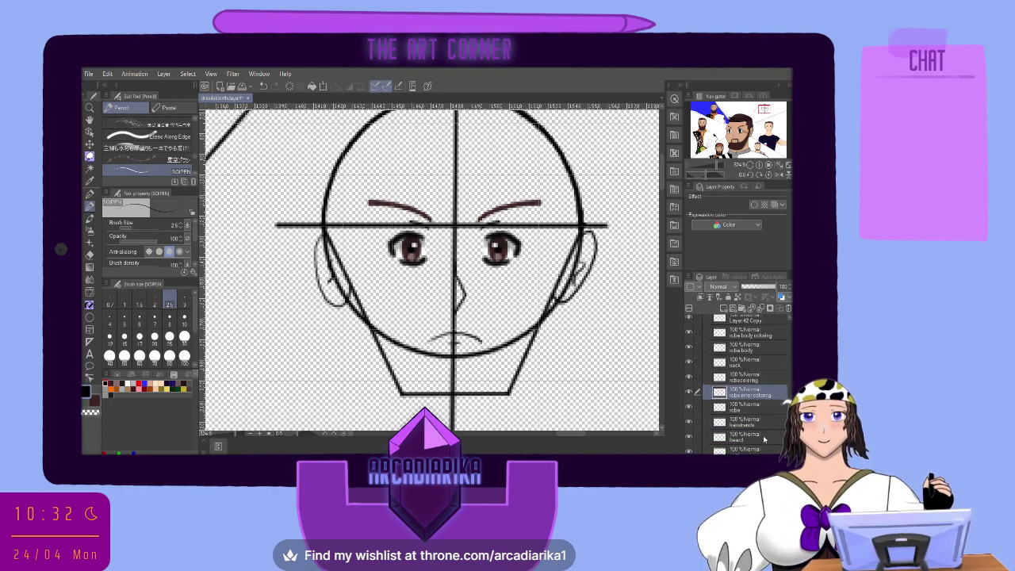
{"action": "left_click", "coordinate": [757, 437]}
{"action": "scroll", "coordinate": [758, 442], "scroll_direction": "down", "scroll_amount": 1}
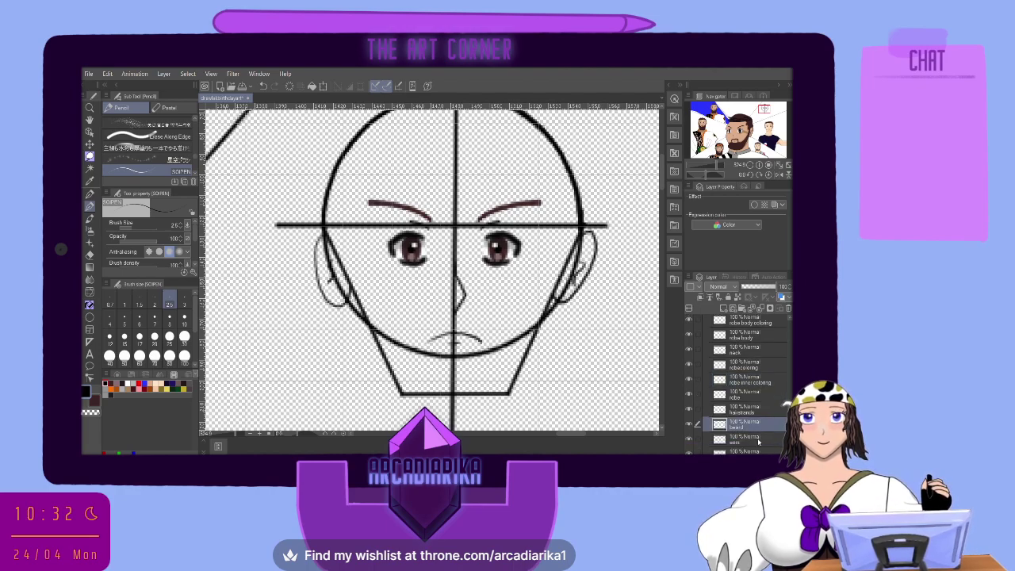
{"action": "scroll", "coordinate": [748, 437], "scroll_direction": "up", "scroll_amount": 6}
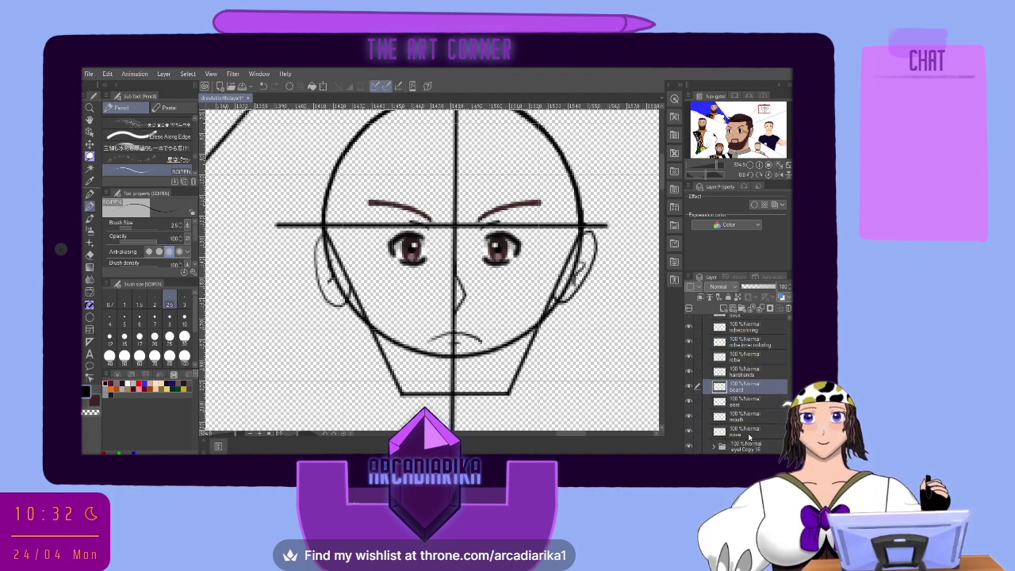
{"action": "scroll", "coordinate": [748, 434], "scroll_direction": "down", "scroll_amount": 10}
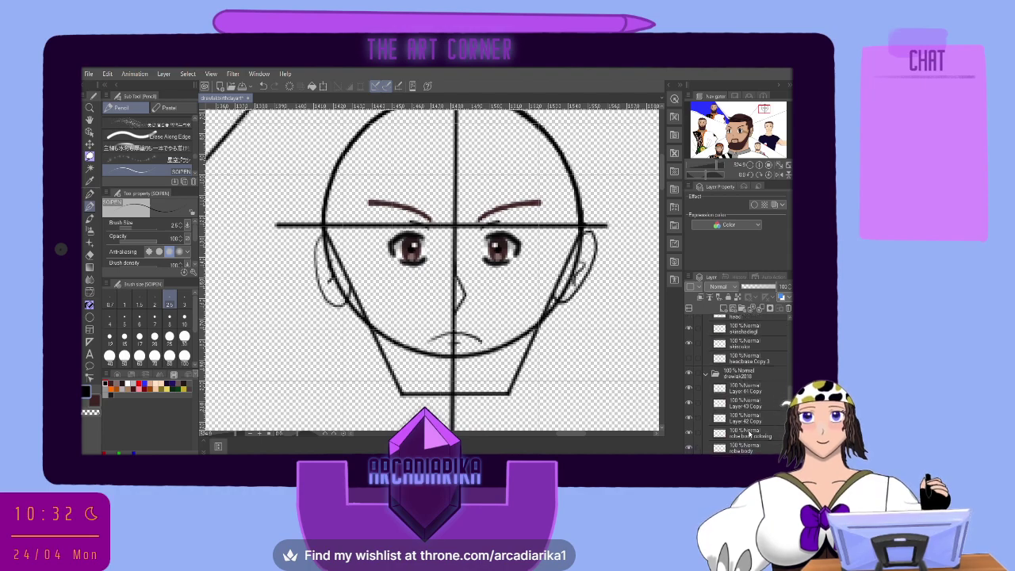
{"action": "scroll", "coordinate": [748, 433], "scroll_direction": "down", "scroll_amount": 10}
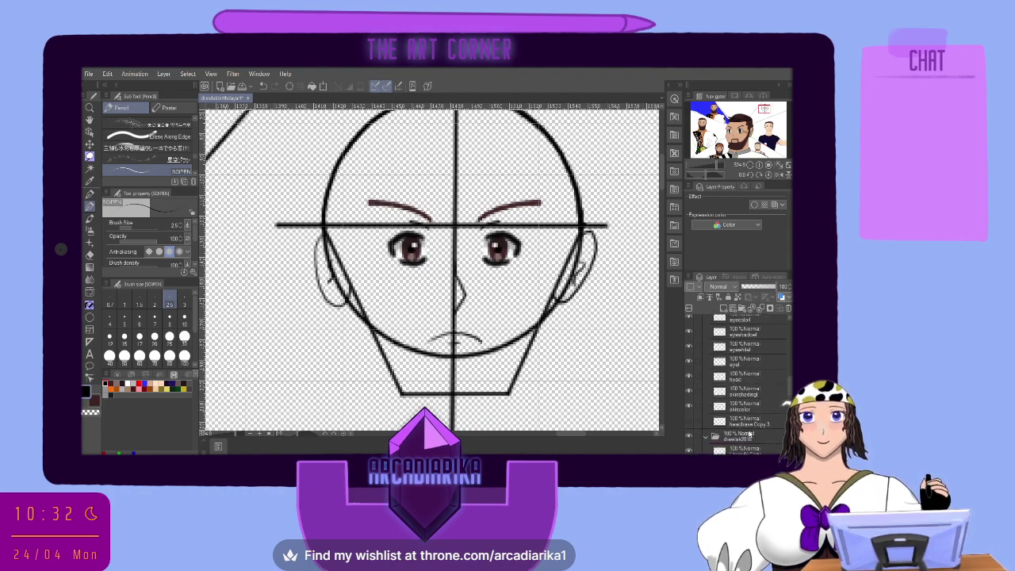
{"action": "scroll", "coordinate": [744, 417], "scroll_direction": "up", "scroll_amount": 4}
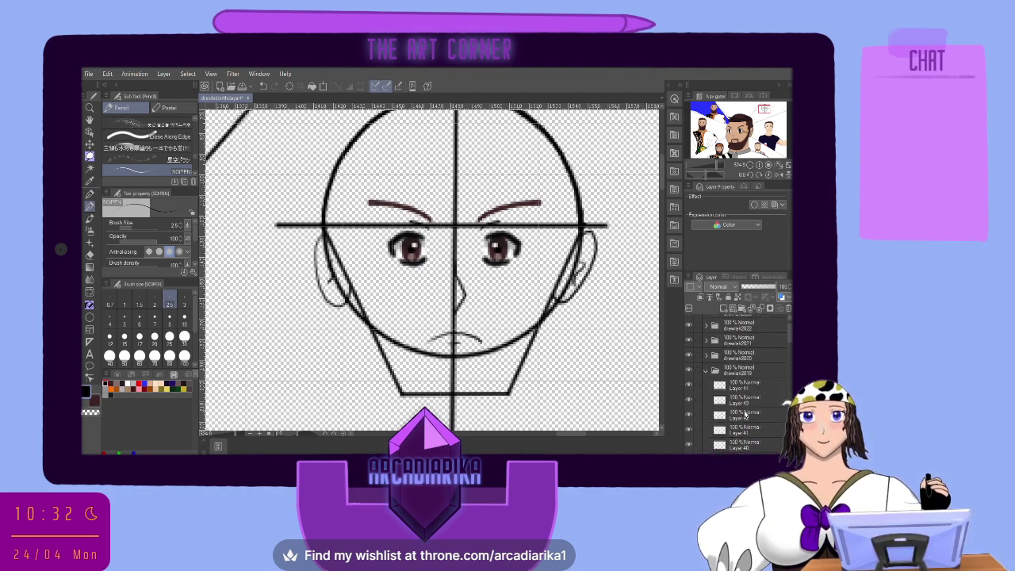
{"action": "scroll", "coordinate": [736, 415], "scroll_direction": "down", "scroll_amount": 5}
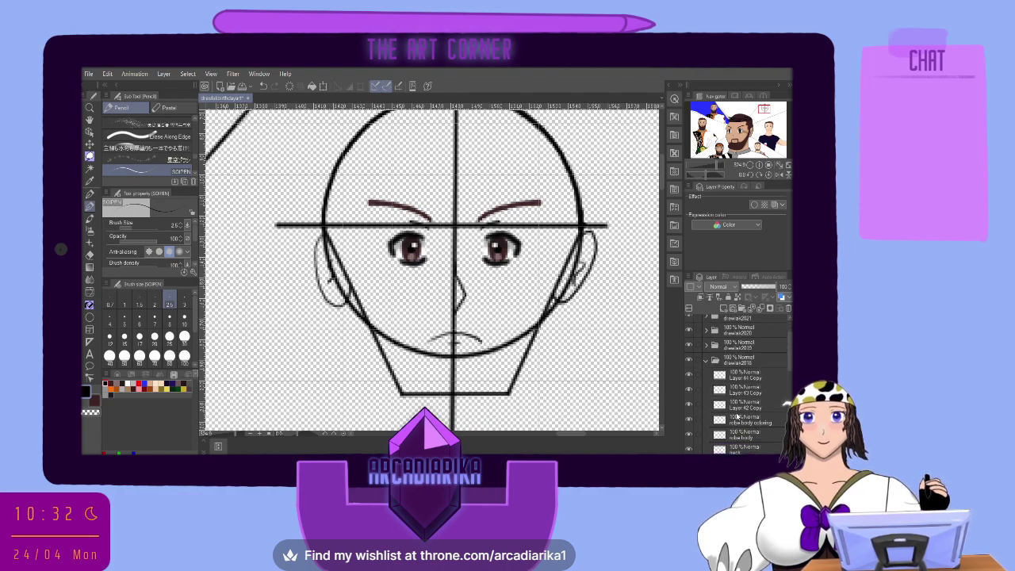
{"action": "left_click", "coordinate": [741, 399]}
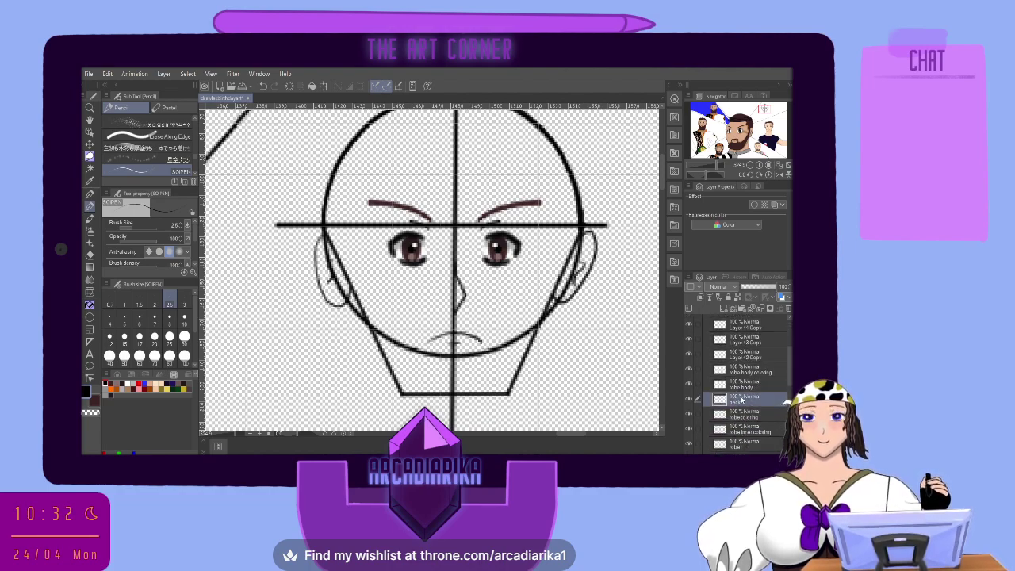
Draw two long neck lines running down from below the ears and flaring outward at their lower ends.
{"action": "left_click_drag", "start_coordinate": [662, 164], "coordinate": [663, 166]}
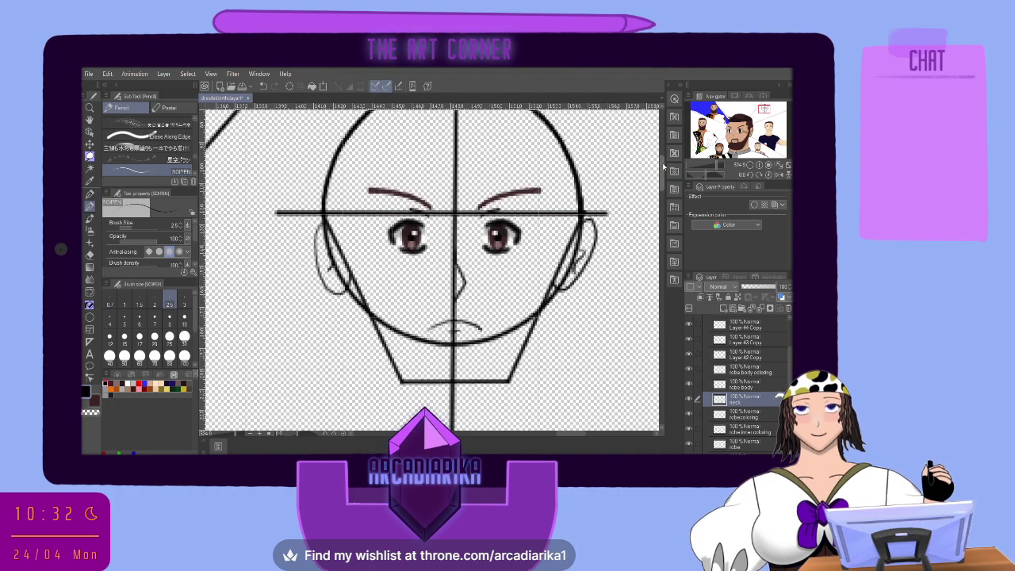
{"action": "scroll", "coordinate": [664, 166], "scroll_direction": "down", "scroll_amount": 5}
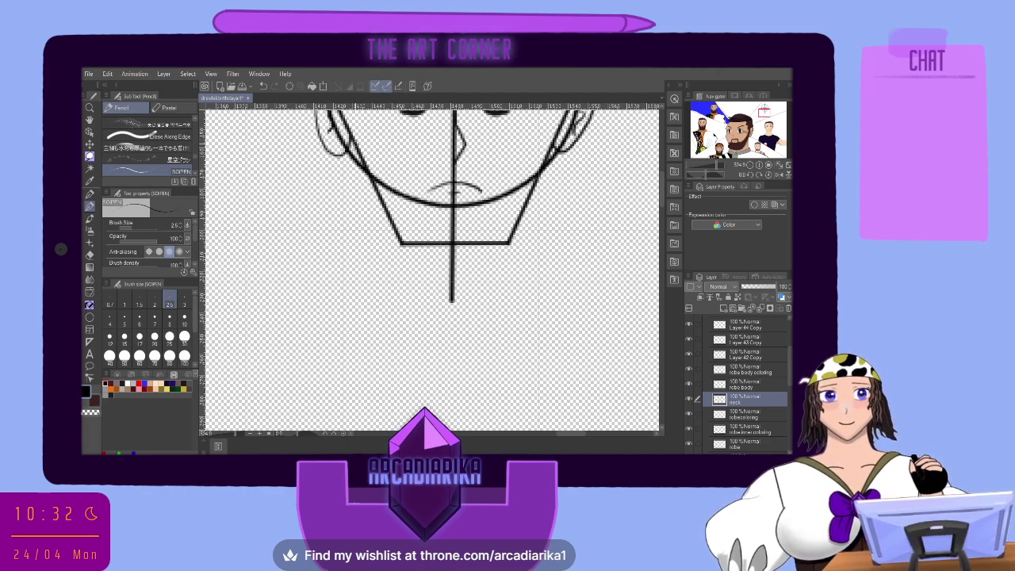
{"action": "mouse_move", "coordinate": [355, 148]}
{"action": "left_mouse_down"}
{"action": "mouse_move", "coordinate": [356, 281]}
{"action": "mouse_move", "coordinate": [342, 334]}
{"action": "left_mouse_up"}
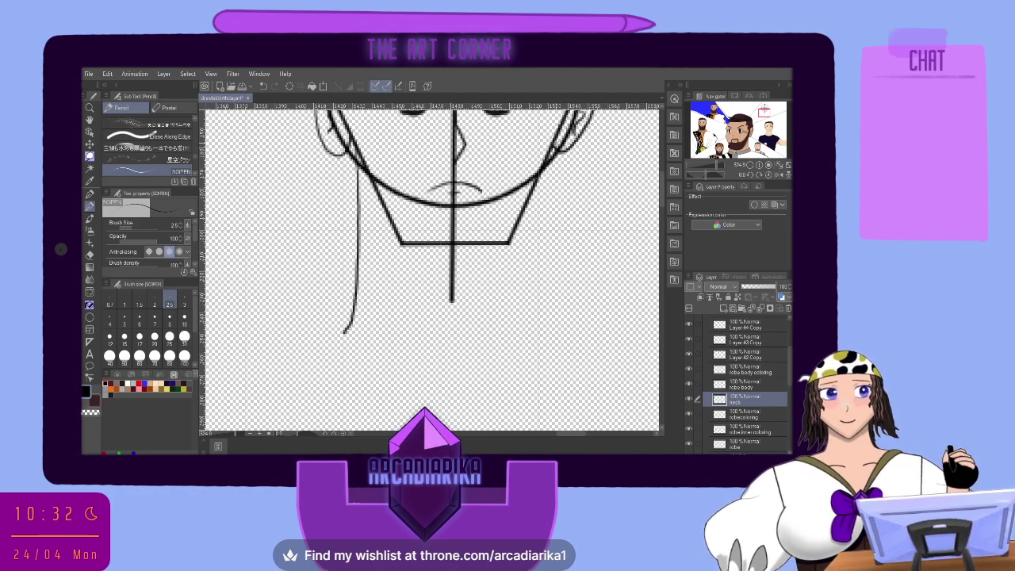
{"action": "left_click_drag", "start_coordinate": [555, 145], "coordinate": [538, 263]}
{"action": "left_click", "coordinate": [263, 86]}
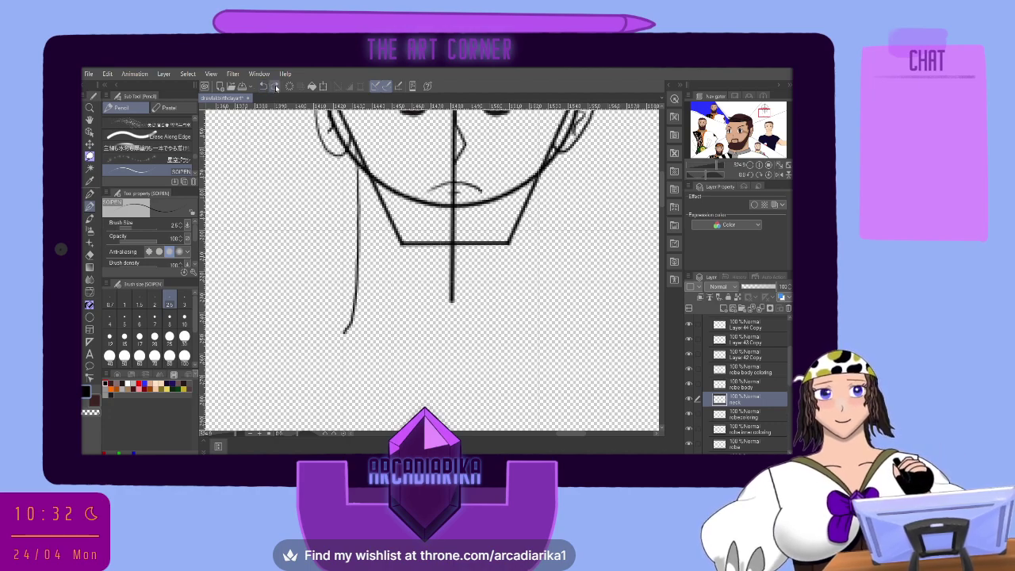
{"action": "mouse_move", "coordinate": [555, 145]}
{"action": "left_mouse_down"}
{"action": "mouse_move", "coordinate": [544, 279]}
{"action": "mouse_move", "coordinate": [552, 334]}
{"action": "left_mouse_up"}
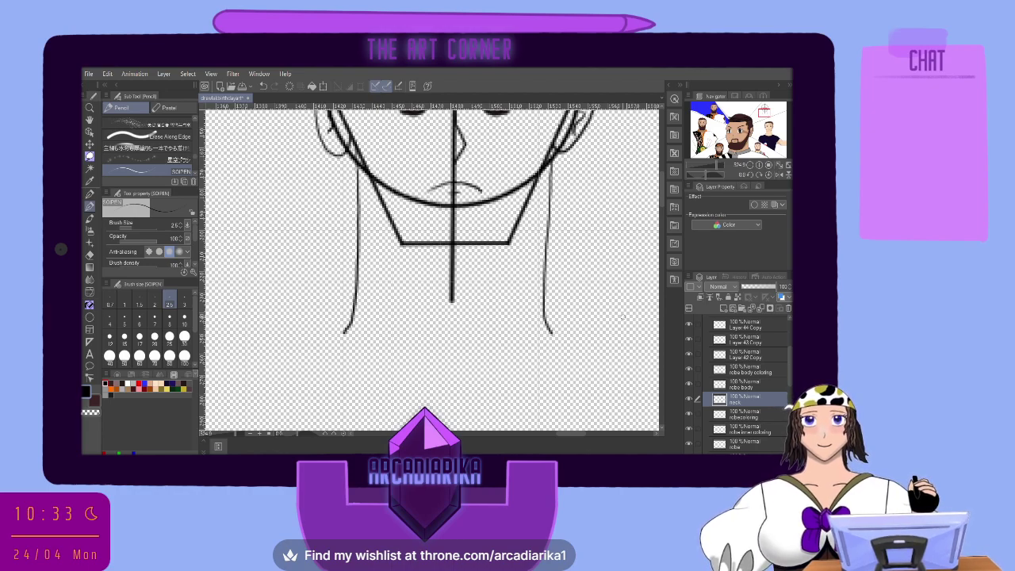
Draw the robe's outer hood outline on the robe layer, arching over the head and falling along both sides past the neck.
{"action": "left_click", "coordinate": [741, 447]}
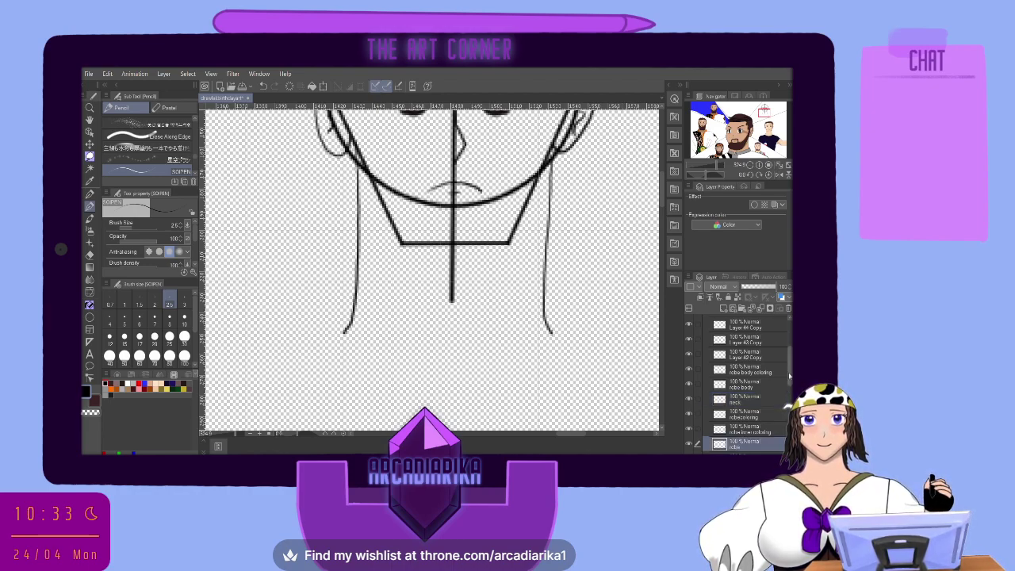
{"action": "mouse_move", "coordinate": [788, 376]}
{"action": "left_mouse_down"}
{"action": "mouse_move", "coordinate": [789, 359]}
{"action": "mouse_move", "coordinate": [789, 377]}
{"action": "left_mouse_up"}
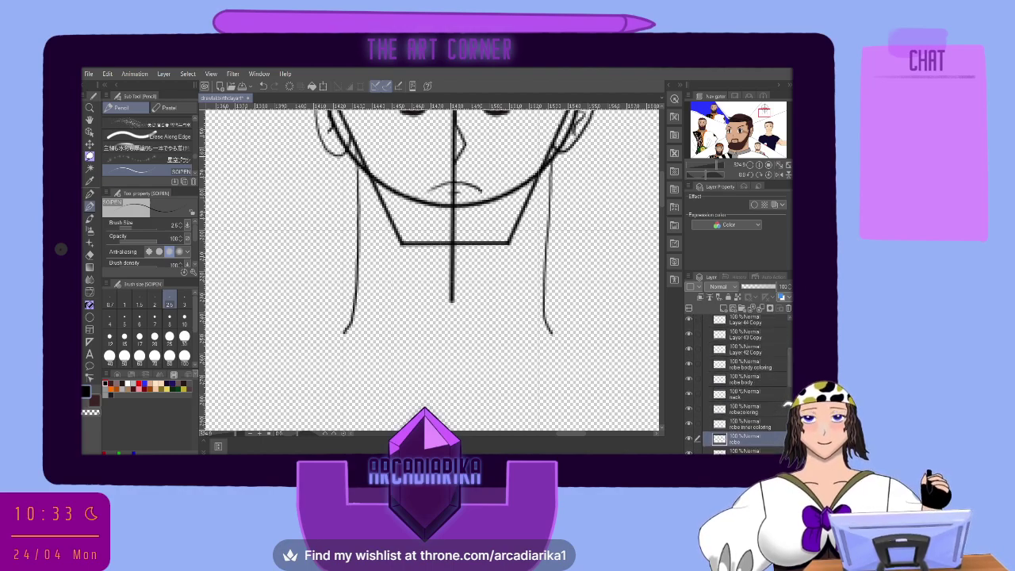
{"action": "scroll", "coordinate": [664, 184], "scroll_direction": "up", "scroll_amount": 1}
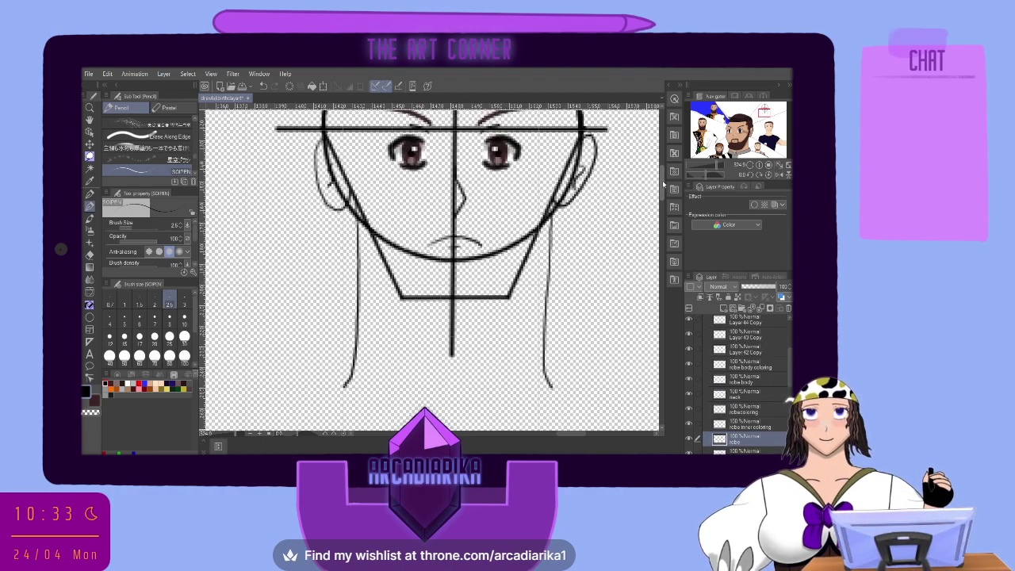
{"action": "scroll", "coordinate": [664, 184], "scroll_direction": "up", "scroll_amount": 2}
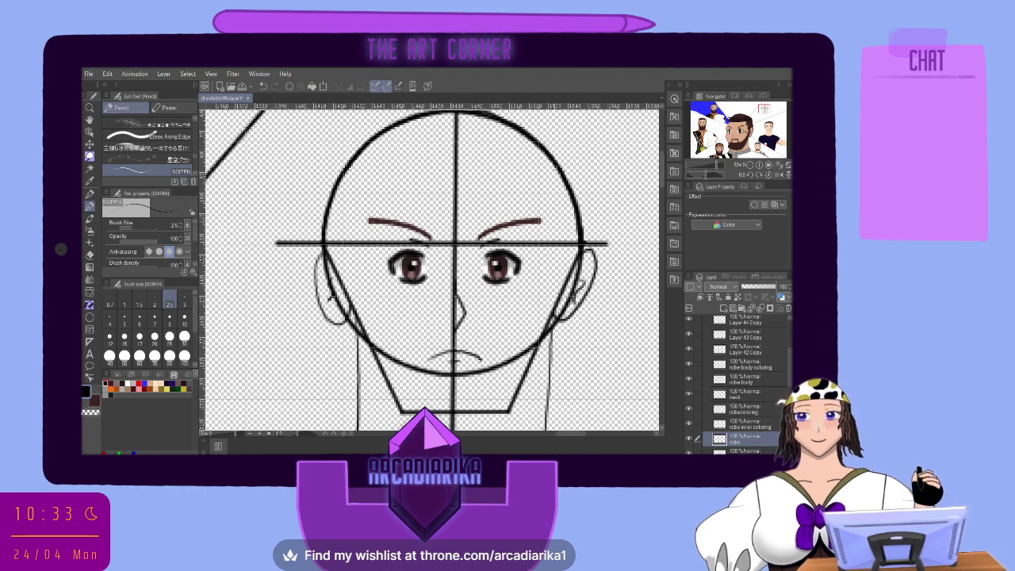
{"action": "scroll", "coordinate": [507, 168], "scroll_direction": "down", "scroll_amount": 3}
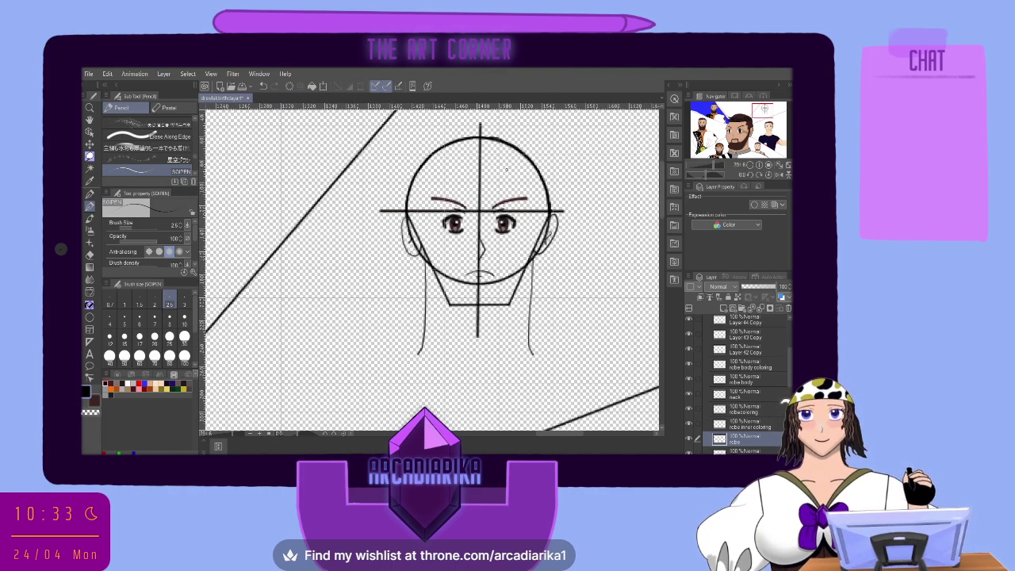
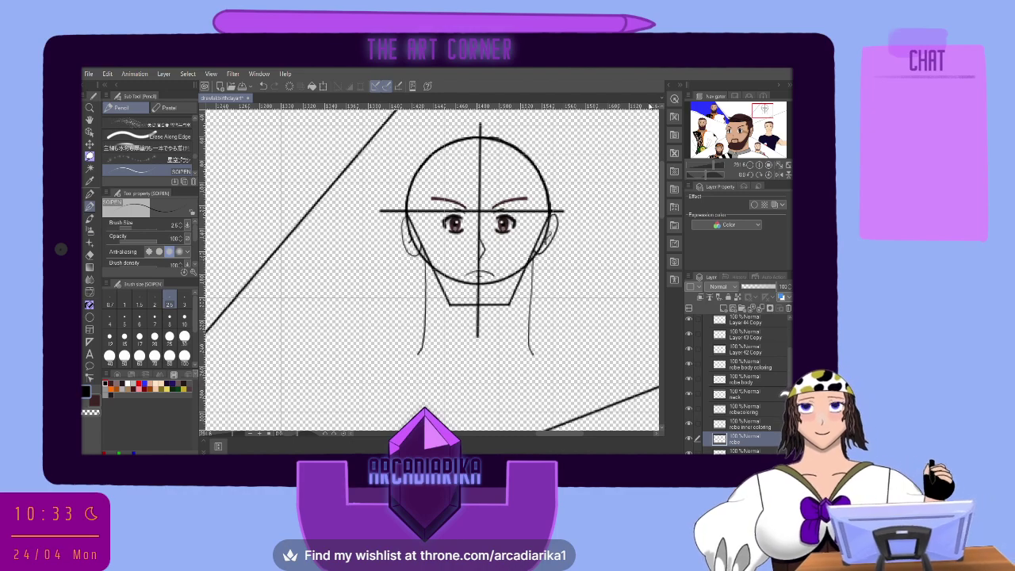
{"action": "left_click_drag", "start_coordinate": [661, 210], "coordinate": [661, 202]}
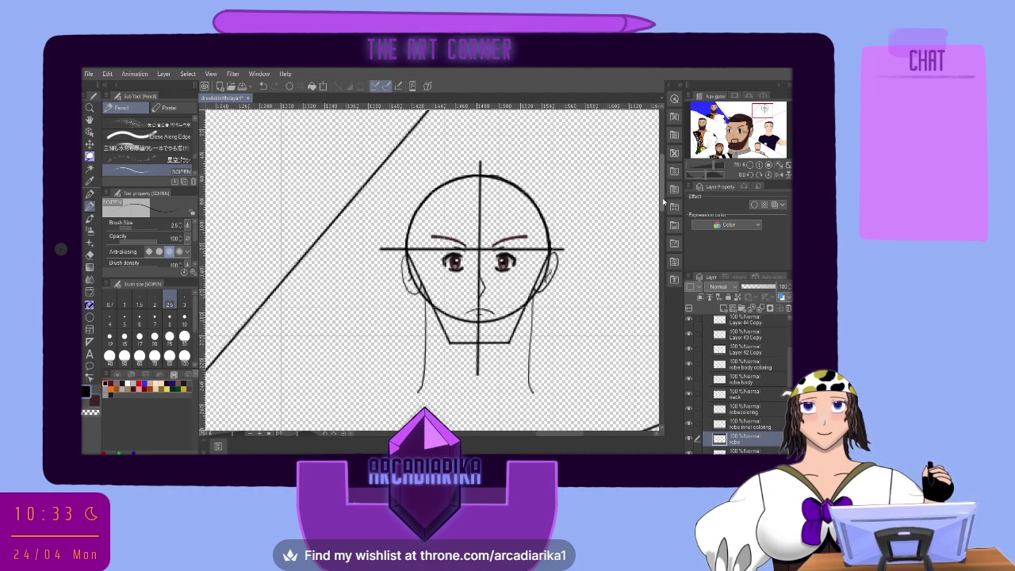
{"action": "scroll", "coordinate": [623, 203], "scroll_direction": "down", "scroll_amount": 2}
{"action": "scroll", "coordinate": [623, 204], "scroll_direction": "down", "scroll_amount": 1}
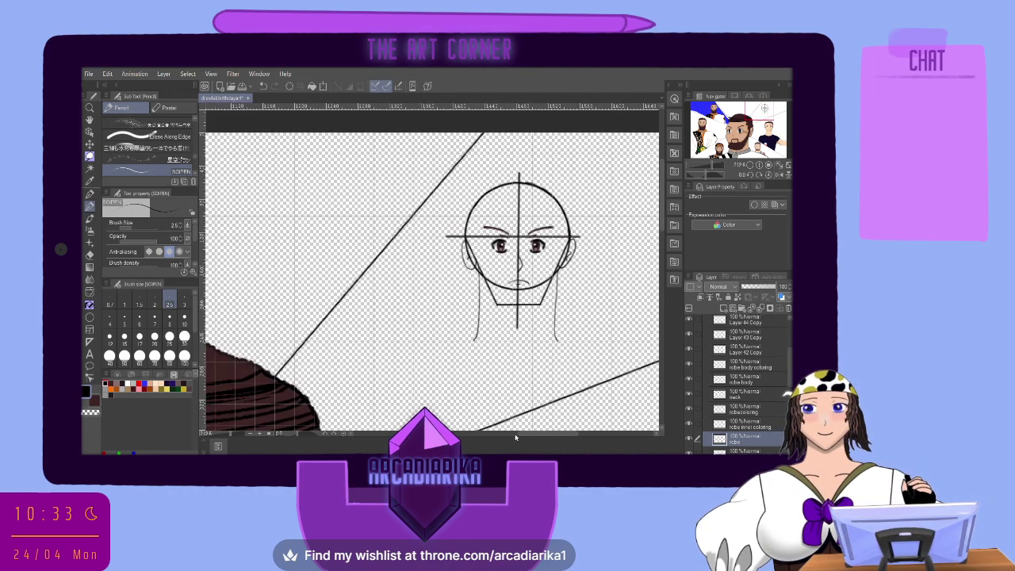
{"action": "left_click_drag", "start_coordinate": [515, 434], "coordinate": [526, 433]}
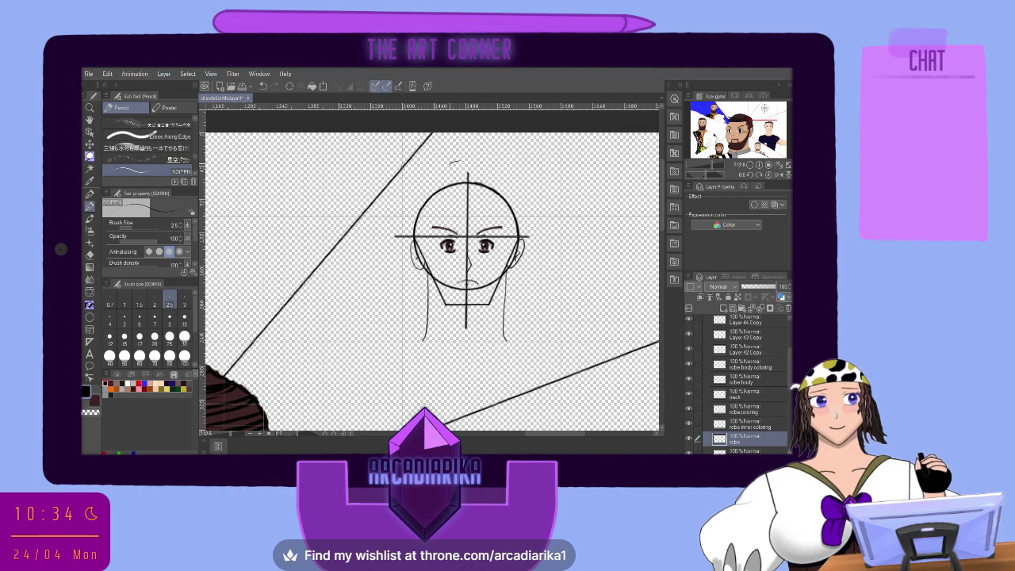
{"action": "mouse_move", "coordinate": [459, 161]}
{"action": "left_mouse_down"}
{"action": "mouse_move", "coordinate": [415, 198]}
{"action": "mouse_move", "coordinate": [388, 243]}
{"action": "mouse_move", "coordinate": [373, 301]}
{"action": "mouse_move", "coordinate": [382, 356]}
{"action": "left_mouse_up"}
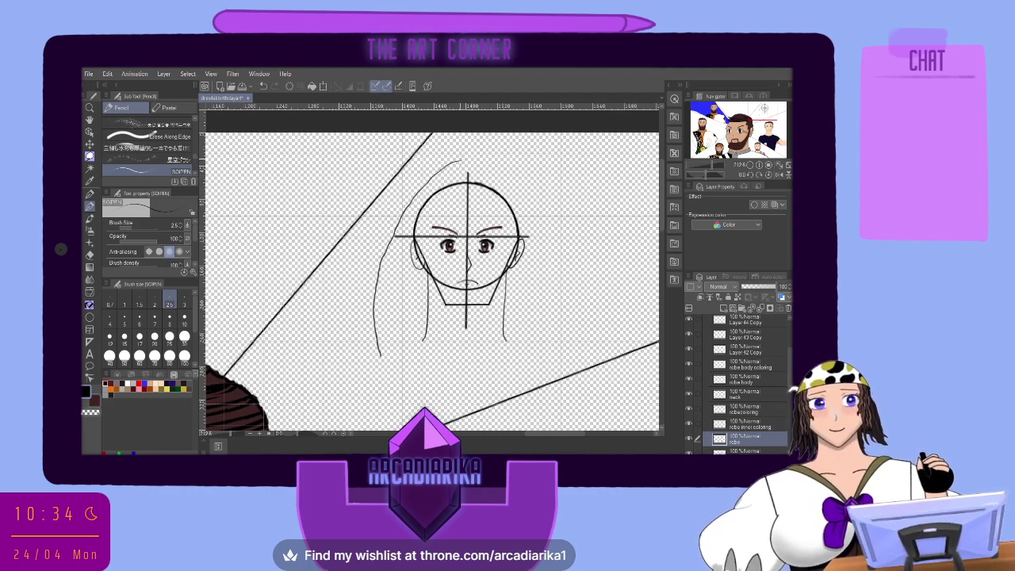
{"action": "mouse_move", "coordinate": [465, 158]}
{"action": "left_mouse_down"}
{"action": "mouse_move", "coordinate": [496, 169]}
{"action": "mouse_move", "coordinate": [542, 211]}
{"action": "mouse_move", "coordinate": [552, 308]}
{"action": "mouse_move", "coordinate": [573, 360]}
{"action": "mouse_move", "coordinate": [563, 369]}
{"action": "left_mouse_up"}
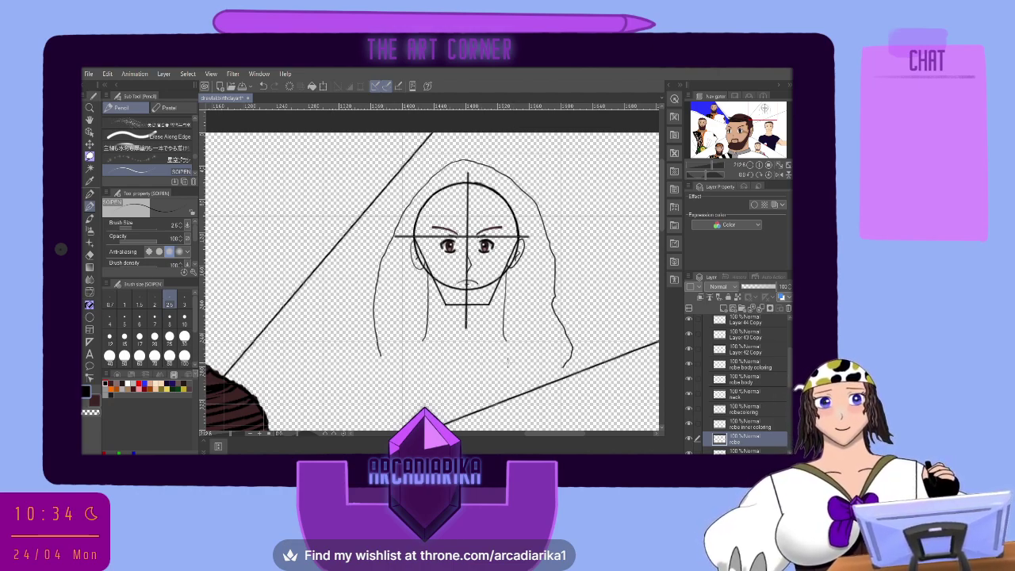
Close the lower ends of both hood drapes on the robe layer with curved hems joined up to the neck lines.
{"action": "mouse_move", "coordinate": [505, 366]}
{"action": "left_mouse_down"}
{"action": "mouse_move", "coordinate": [536, 377]}
{"action": "mouse_move", "coordinate": [563, 366]}
{"action": "left_mouse_up"}
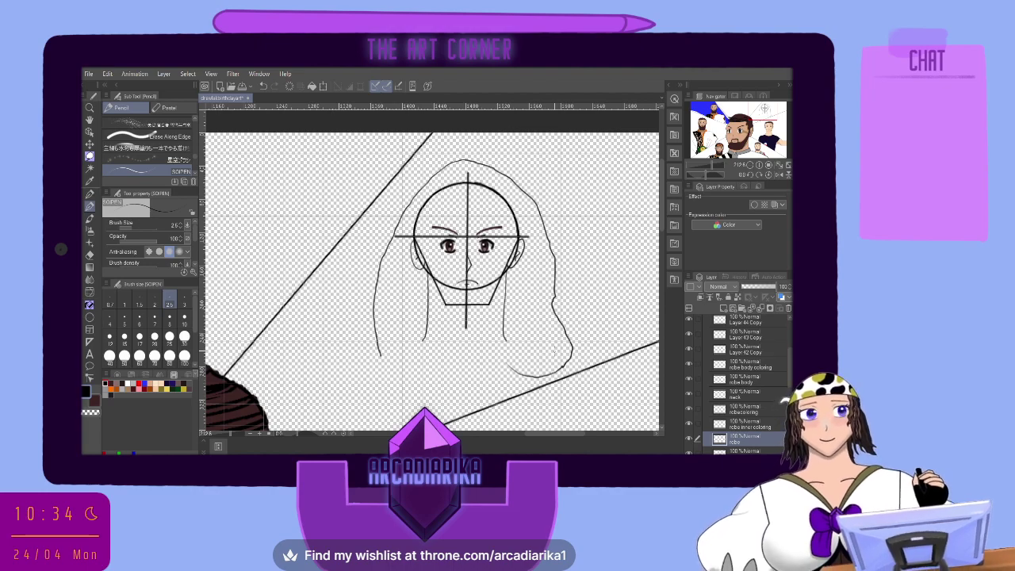
{"action": "left_click_drag", "start_coordinate": [379, 352], "coordinate": [417, 369]}
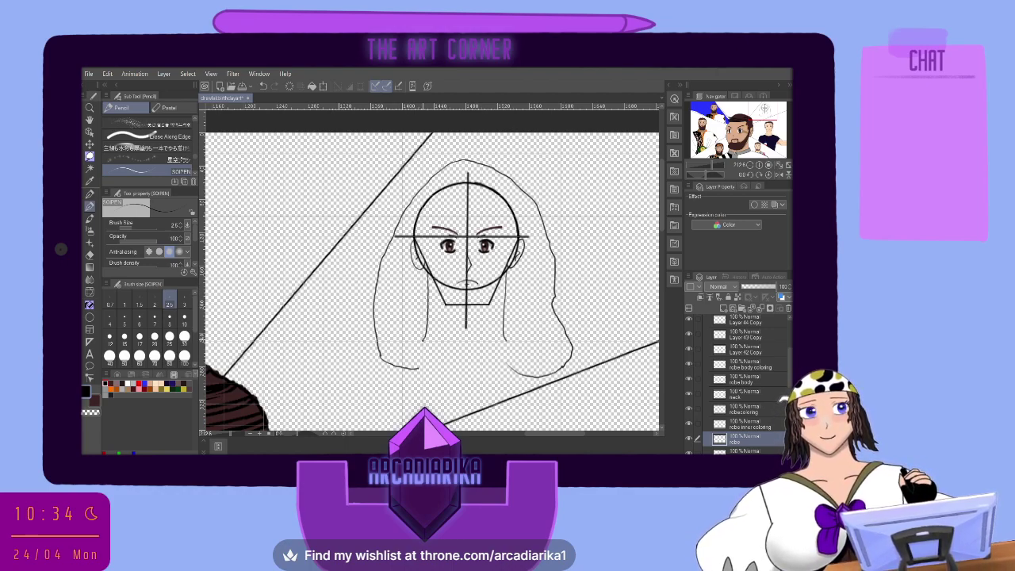
{"action": "left_click_drag", "start_coordinate": [421, 343], "coordinate": [423, 369]}
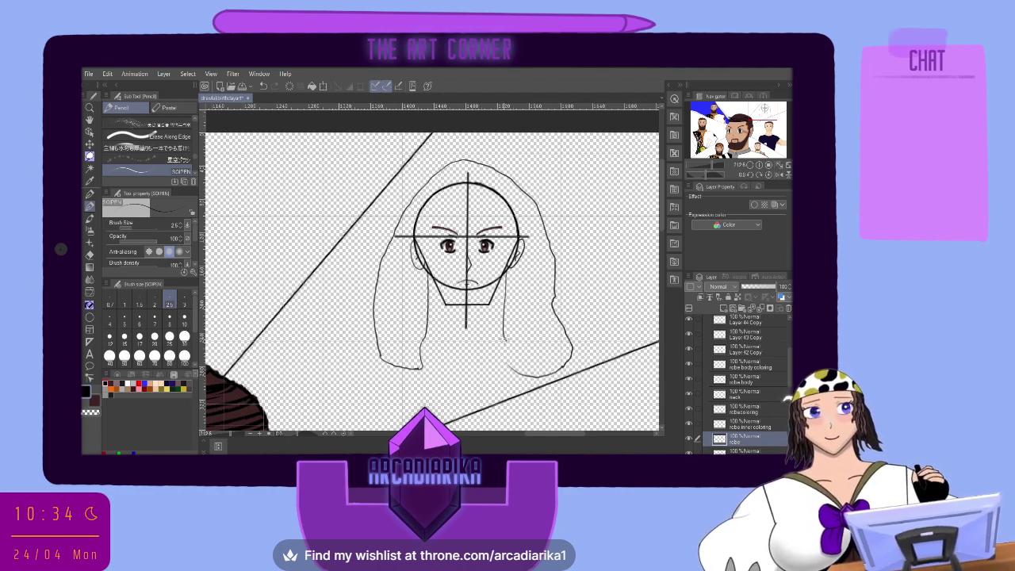
{"action": "left_click_drag", "start_coordinate": [502, 337], "coordinate": [510, 372]}
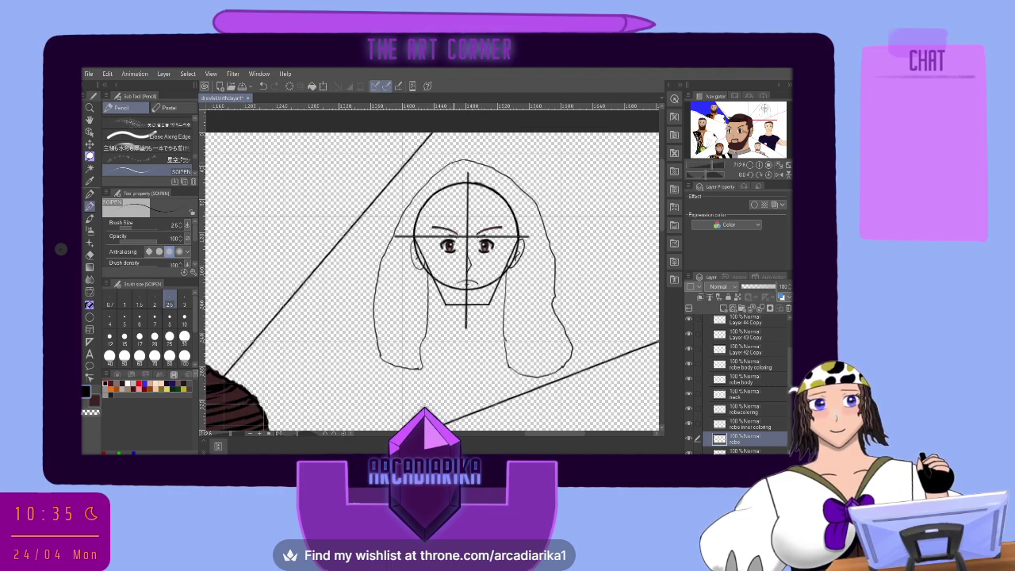
Try to draw a rounder outer hood edge from the crown down along the viewer's right side of the head.
{"action": "mouse_move", "coordinate": [455, 163]}
{"action": "left_mouse_down"}
{"action": "mouse_move", "coordinate": [491, 152]}
{"action": "mouse_move", "coordinate": [527, 164]}
{"action": "mouse_move", "coordinate": [552, 199]}
{"action": "mouse_move", "coordinate": [545, 252]}
{"action": "left_mouse_up"}
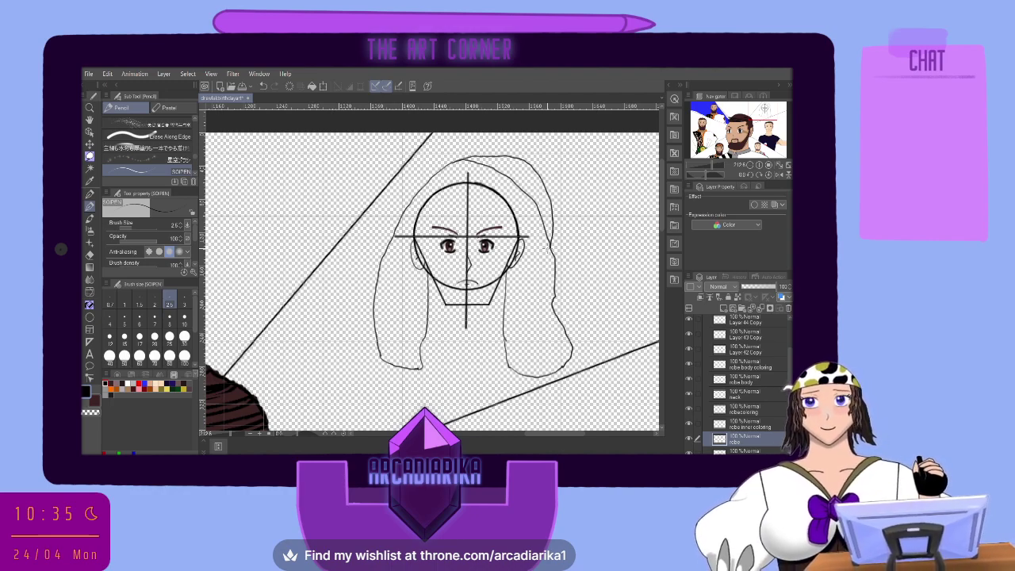
{"action": "key", "text": "ctrl+z"}
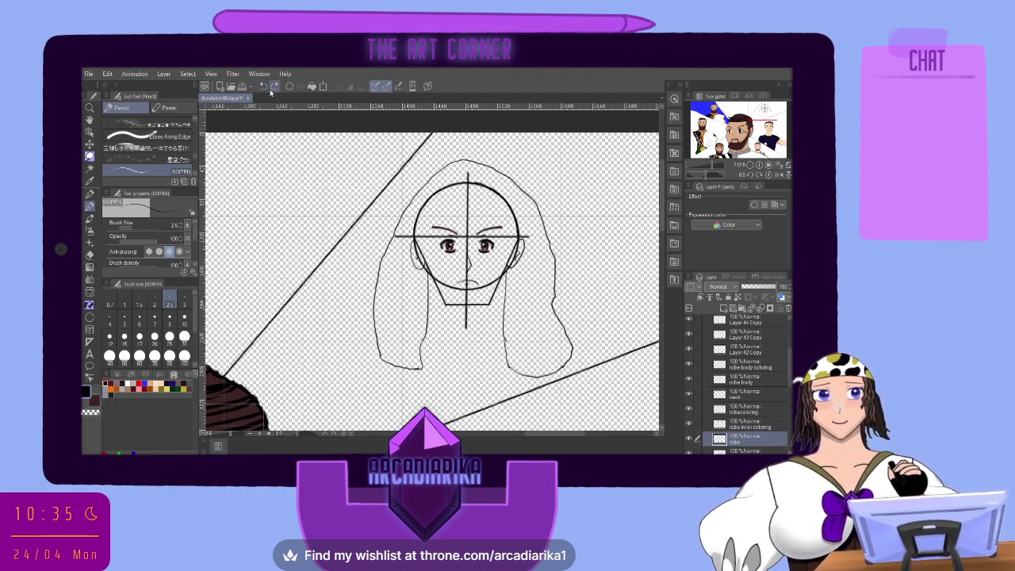
{"action": "left_click_drag", "start_coordinate": [470, 159], "coordinate": [495, 153]}
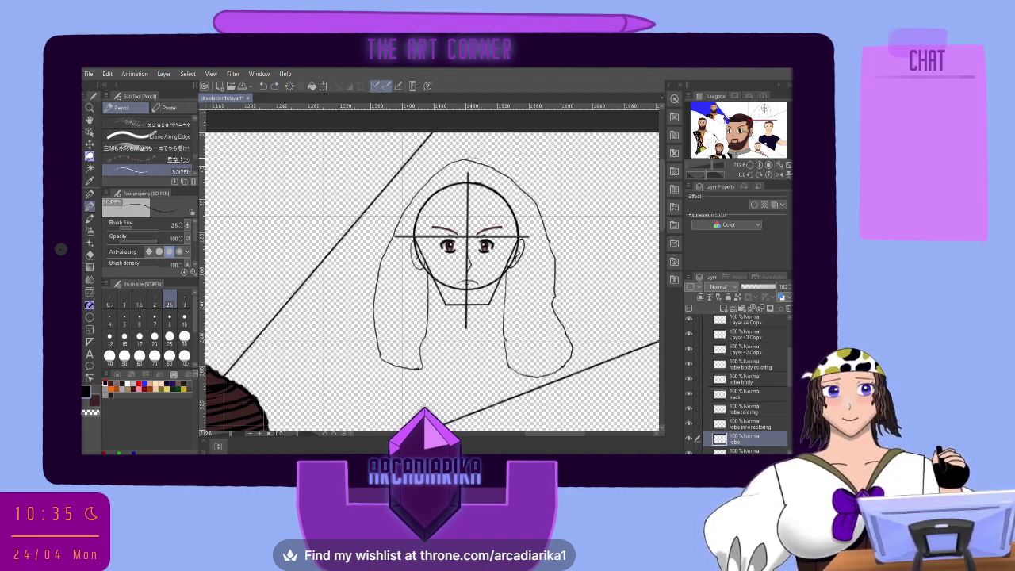
{"action": "mouse_move", "coordinate": [468, 159]}
{"action": "left_mouse_down"}
{"action": "mouse_move", "coordinate": [515, 162]}
{"action": "mouse_move", "coordinate": [554, 189]}
{"action": "mouse_move", "coordinate": [554, 266]}
{"action": "left_mouse_up"}
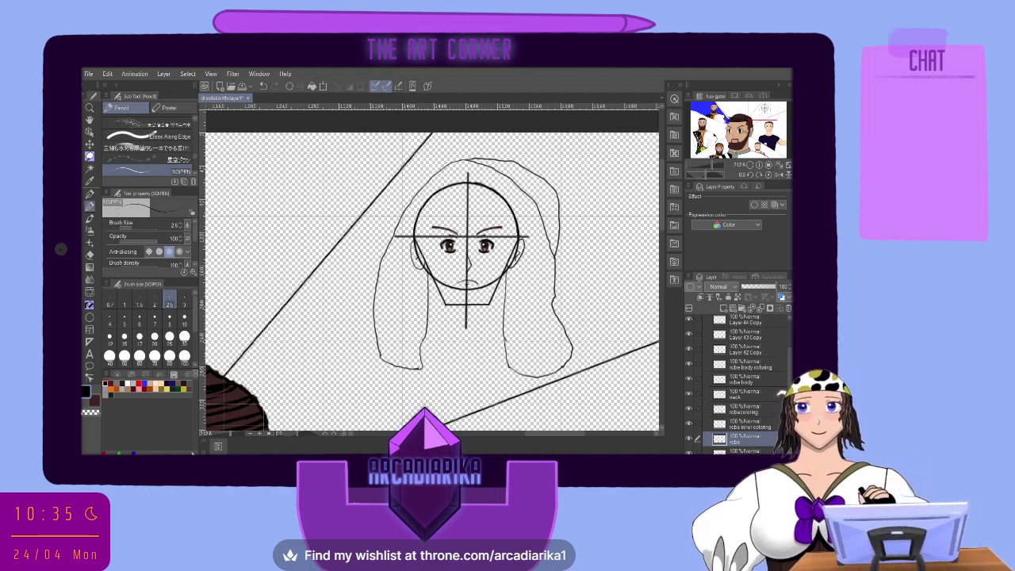
Erase the hood outline on the viewer's right, from the crown down to the hem and its inner edge, using the Rough eraser.
{"action": "left_click", "coordinate": [90, 255]}
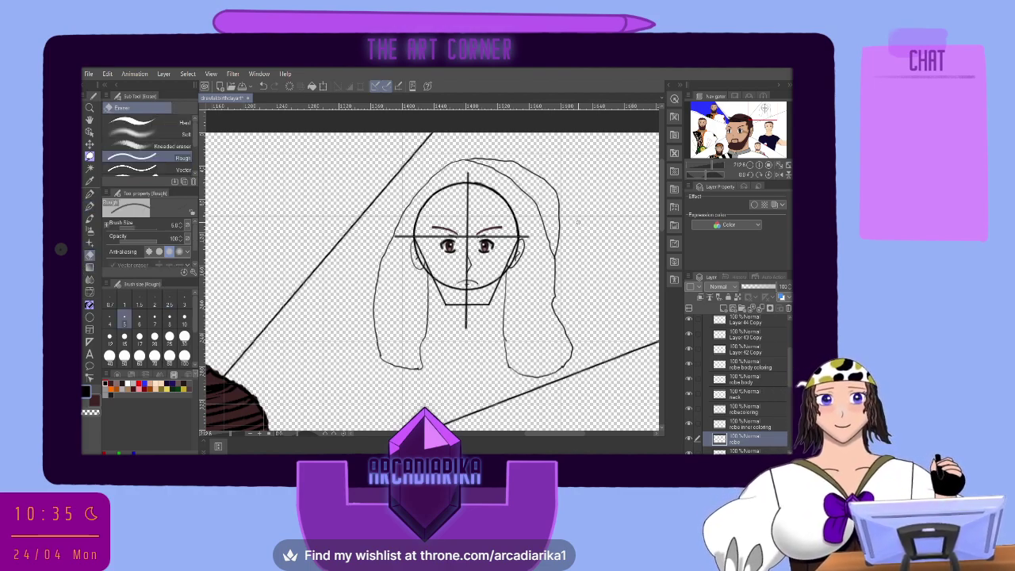
{"action": "left_click", "coordinate": [170, 318]}
{"action": "mouse_move", "coordinate": [558, 196]}
{"action": "left_mouse_down"}
{"action": "mouse_move", "coordinate": [552, 301]}
{"action": "mouse_move", "coordinate": [553, 249]}
{"action": "mouse_move", "coordinate": [539, 212]}
{"action": "mouse_move", "coordinate": [522, 187]}
{"action": "mouse_move", "coordinate": [532, 199]}
{"action": "mouse_move", "coordinate": [482, 164]}
{"action": "mouse_move", "coordinate": [527, 169]}
{"action": "mouse_move", "coordinate": [558, 200]}
{"action": "left_mouse_up"}
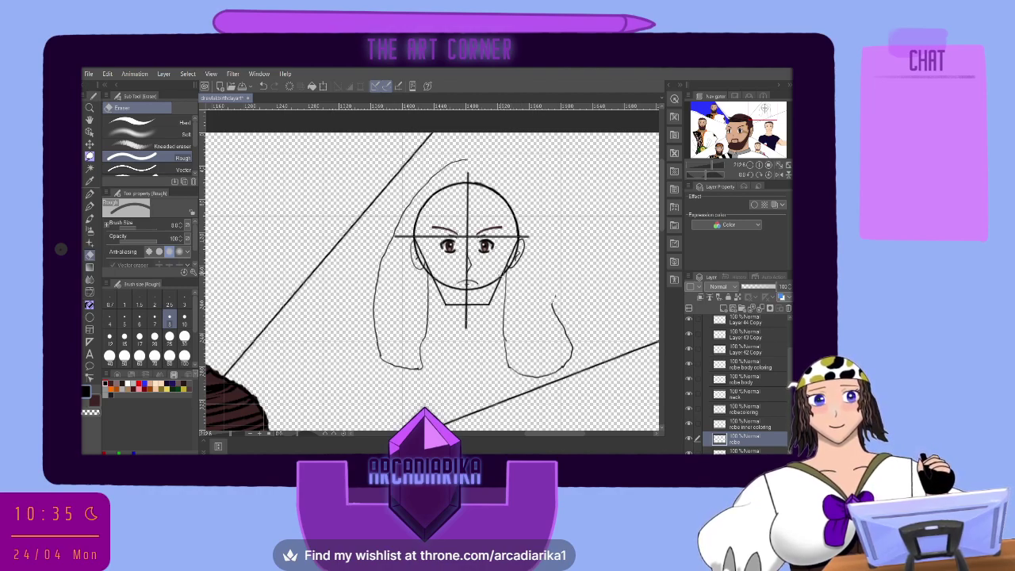
{"action": "left_click_drag", "start_coordinate": [505, 339], "coordinate": [507, 367]}
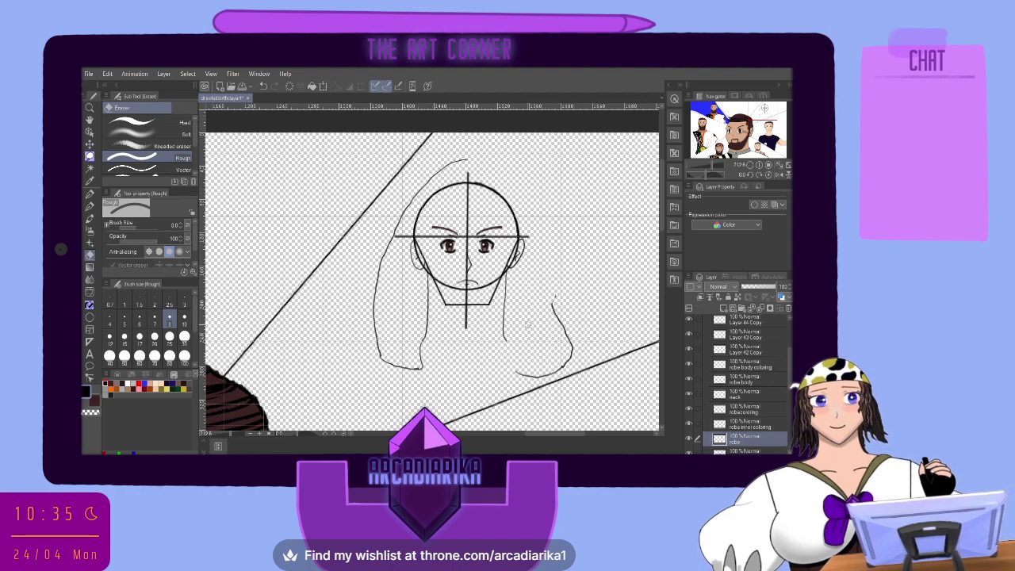
{"action": "mouse_move", "coordinate": [551, 291]}
{"action": "left_mouse_down"}
{"action": "mouse_move", "coordinate": [565, 358]}
{"action": "mouse_move", "coordinate": [544, 376]}
{"action": "mouse_move", "coordinate": [515, 372]}
{"action": "left_mouse_up"}
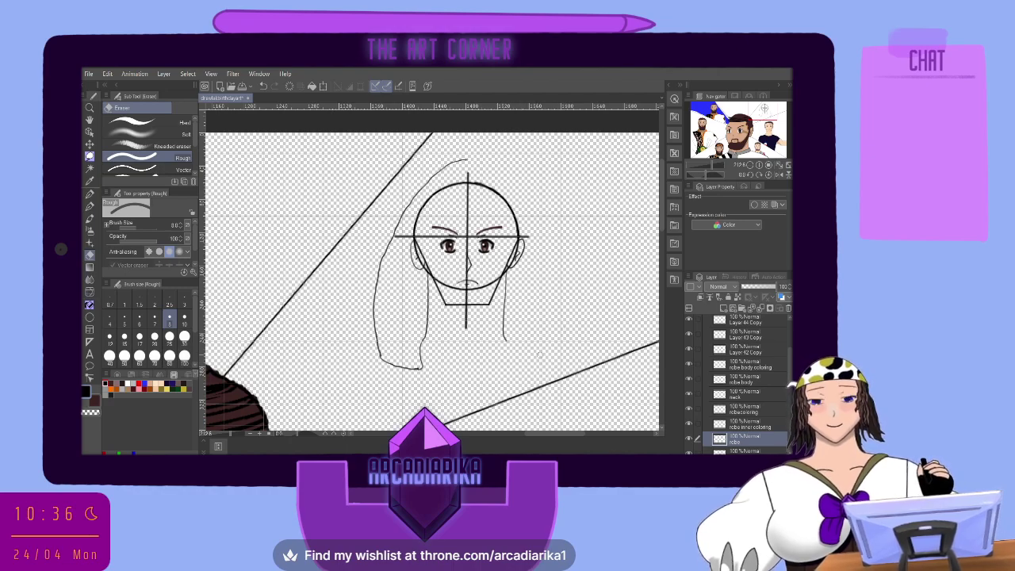
Redraw the viewer's right side of the hood in pencil with a front edge, a closed lower drape and an outer curve from the crown.
{"action": "left_click", "coordinate": [92, 197]}
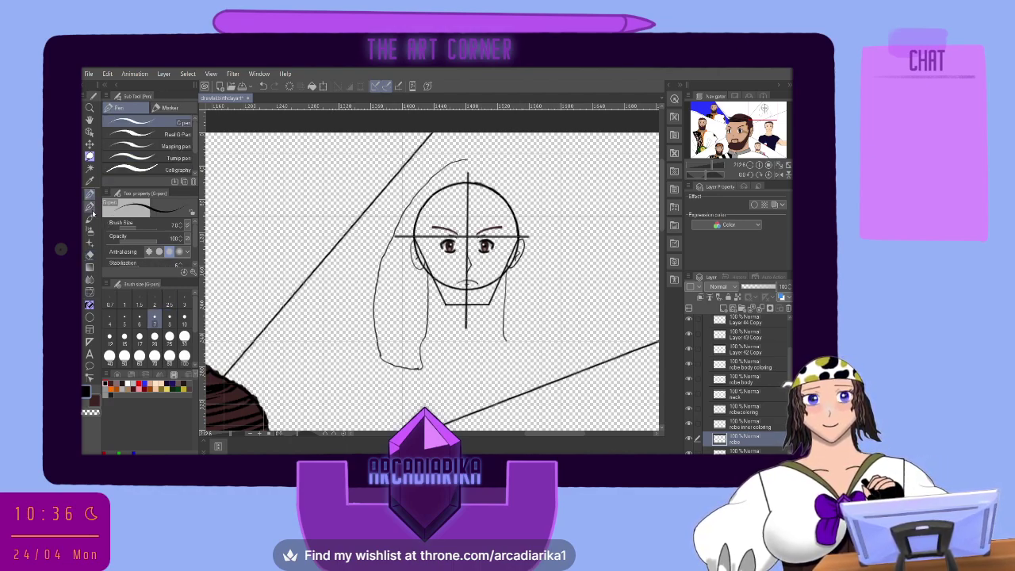
{"action": "left_click", "coordinate": [91, 208]}
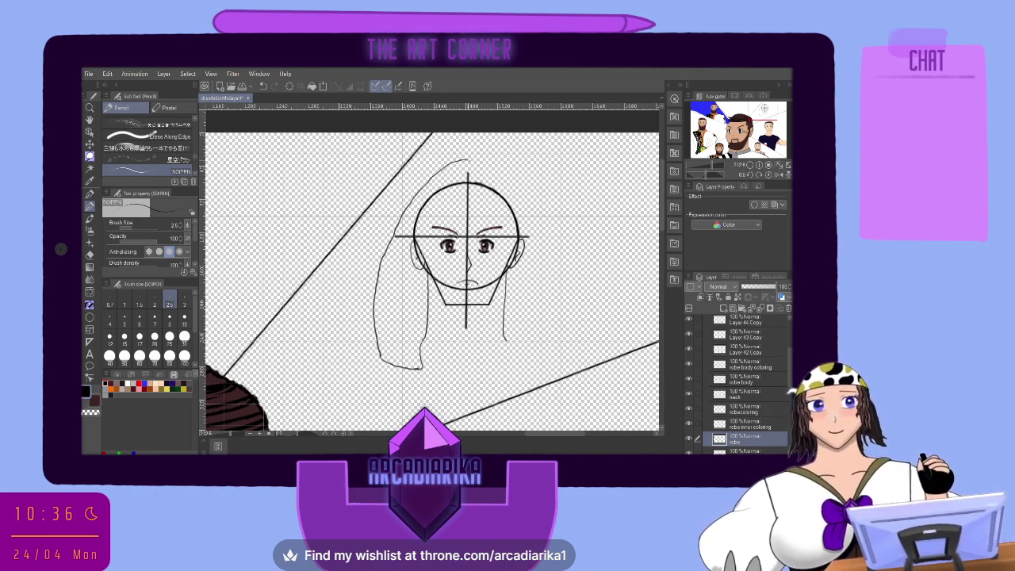
{"action": "mouse_move", "coordinate": [469, 158]}
{"action": "left_mouse_down"}
{"action": "mouse_move", "coordinate": [497, 186]}
{"action": "mouse_move", "coordinate": [509, 231]}
{"action": "mouse_move", "coordinate": [521, 374]}
{"action": "mouse_move", "coordinate": [561, 369]}
{"action": "left_mouse_up"}
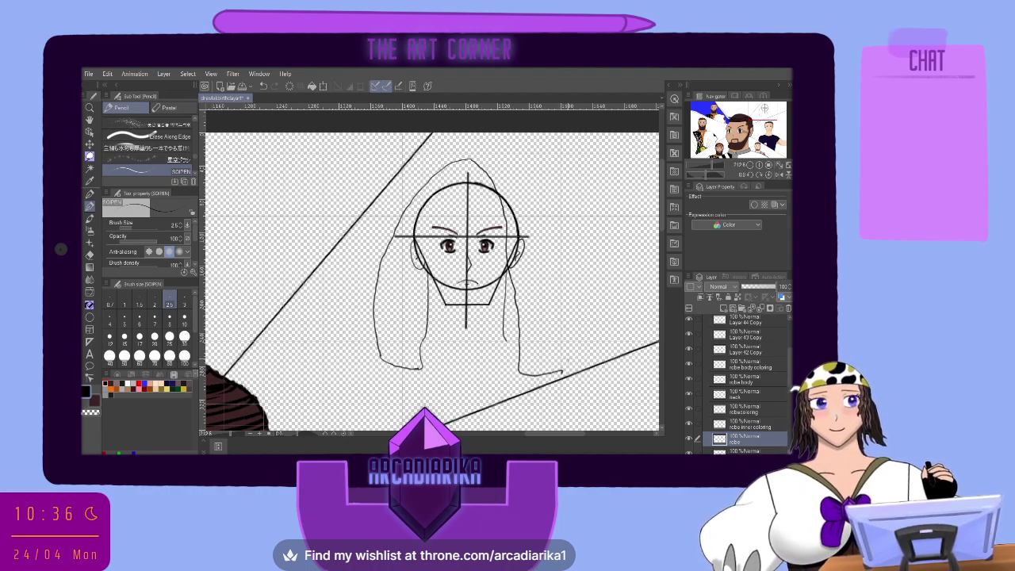
{"action": "left_click", "coordinate": [264, 85]}
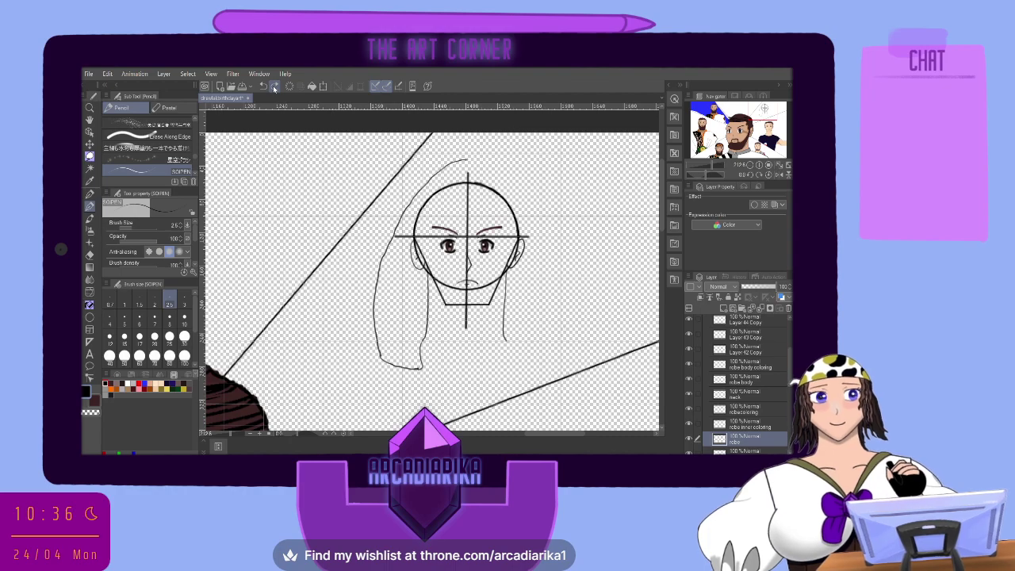
{"action": "left_click", "coordinate": [274, 87]}
{"action": "mouse_move", "coordinate": [466, 157]}
{"action": "left_mouse_down"}
{"action": "mouse_move", "coordinate": [493, 176]}
{"action": "mouse_move", "coordinate": [518, 281]}
{"action": "mouse_move", "coordinate": [551, 344]}
{"action": "mouse_move", "coordinate": [542, 370]}
{"action": "mouse_move", "coordinate": [514, 374]}
{"action": "left_mouse_up"}
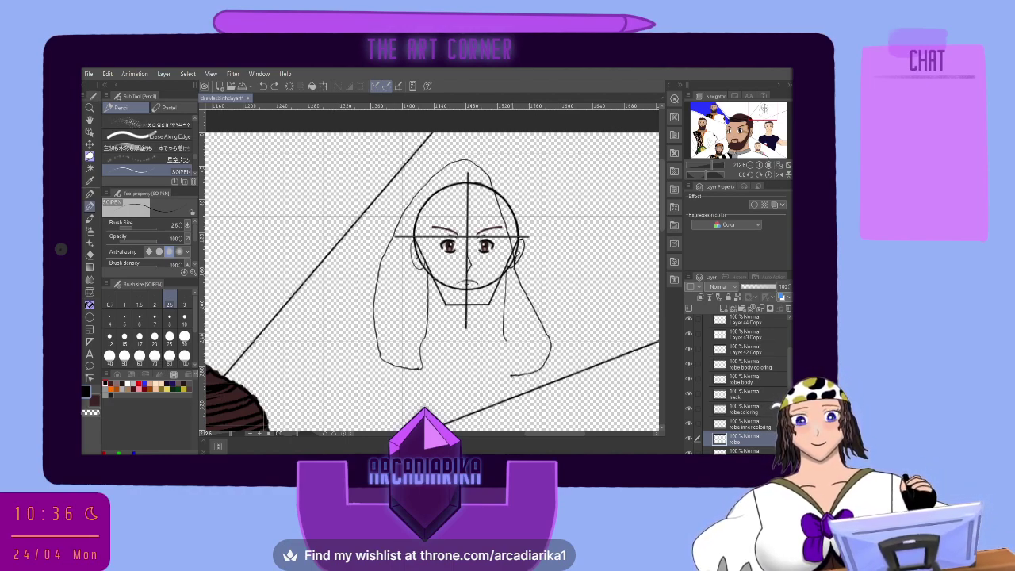
{"action": "left_click_drag", "start_coordinate": [512, 375], "coordinate": [503, 329]}
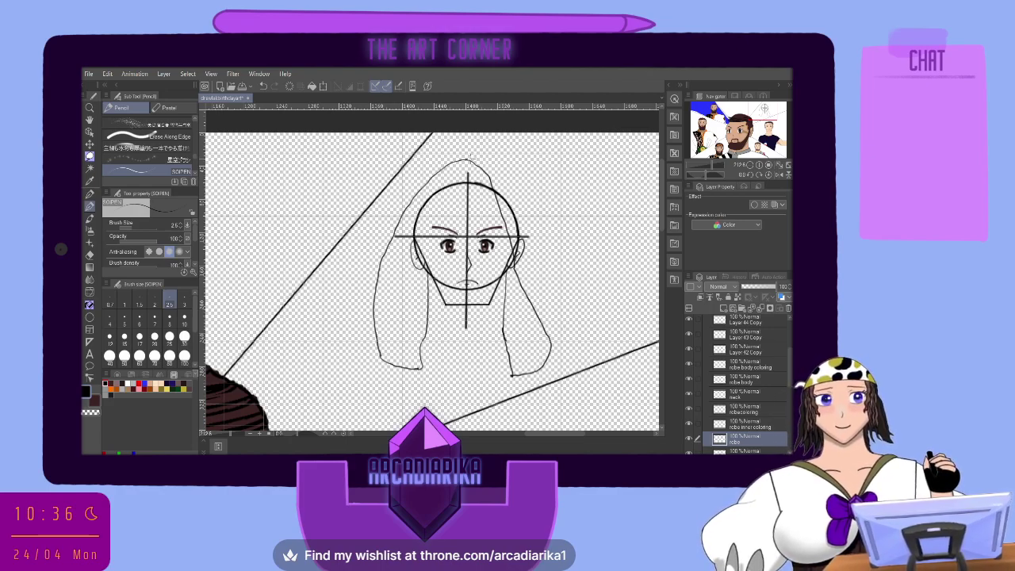
{"action": "mouse_move", "coordinate": [470, 161]}
{"action": "left_mouse_down"}
{"action": "mouse_move", "coordinate": [519, 173]}
{"action": "mouse_move", "coordinate": [551, 210]}
{"action": "mouse_move", "coordinate": [529, 305]}
{"action": "left_mouse_up"}
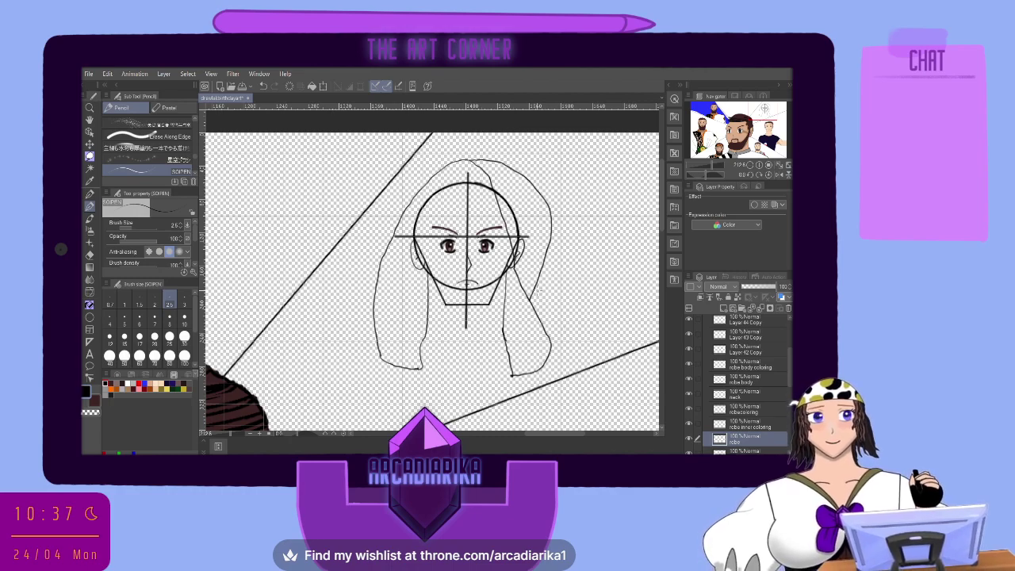
On the robe body layer, pencil an overlapping V-shaped neckline between the lower ends of the two hood drapes.
{"action": "left_click", "coordinate": [90, 254]}
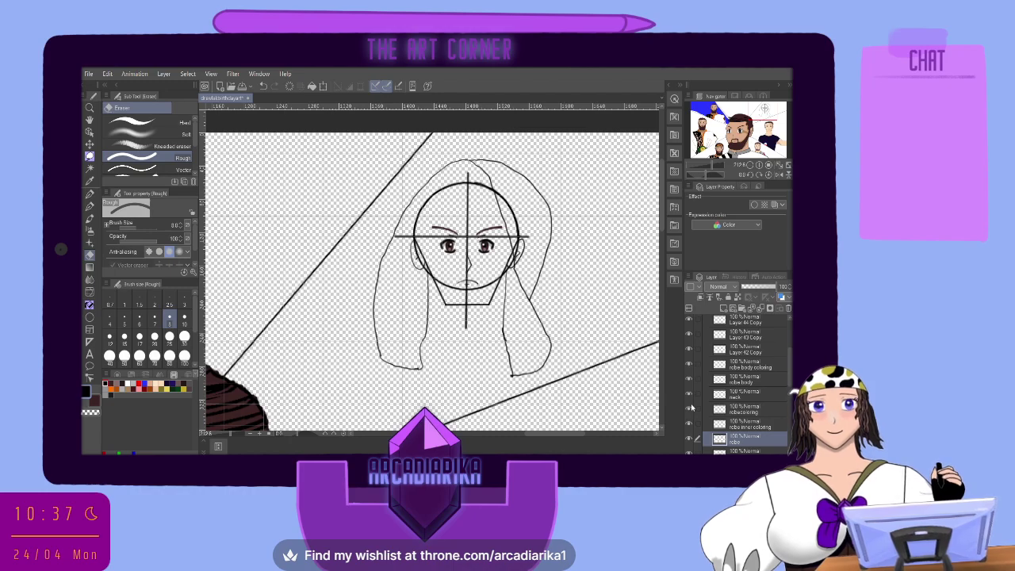
{"action": "left_click", "coordinate": [750, 370]}
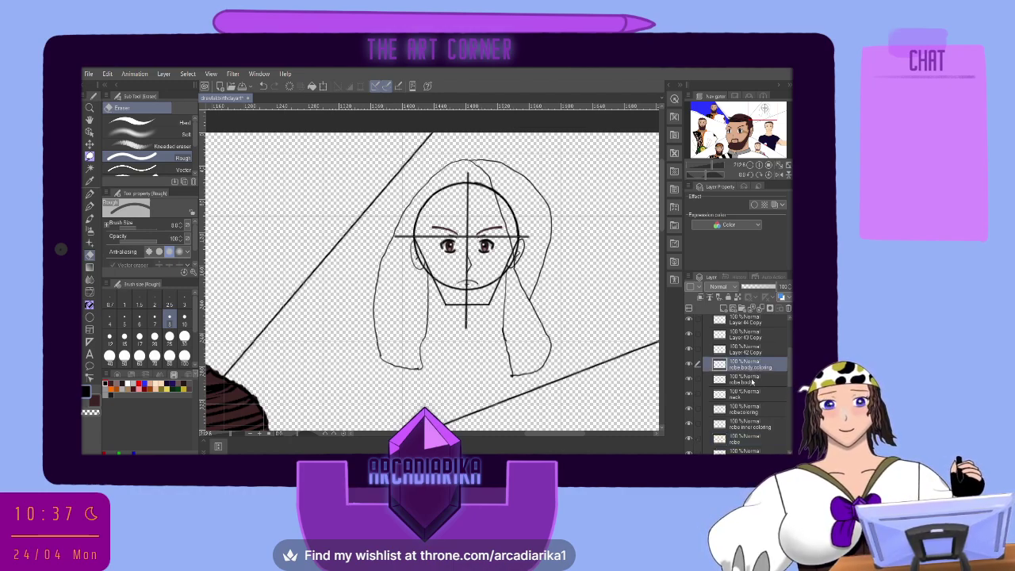
{"action": "left_click", "coordinate": [755, 379]}
{"action": "left_click", "coordinate": [89, 194]}
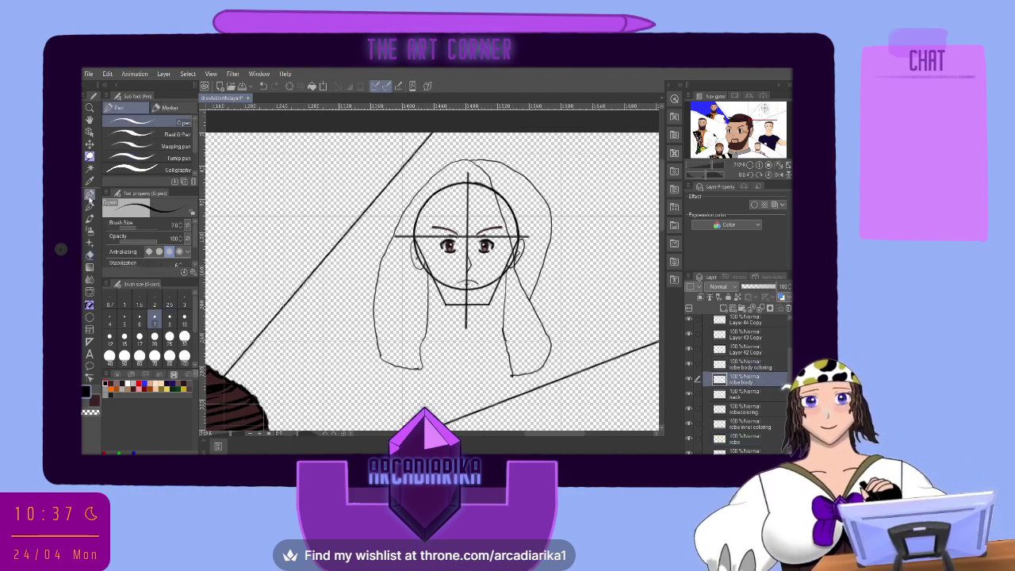
{"action": "left_click", "coordinate": [90, 205]}
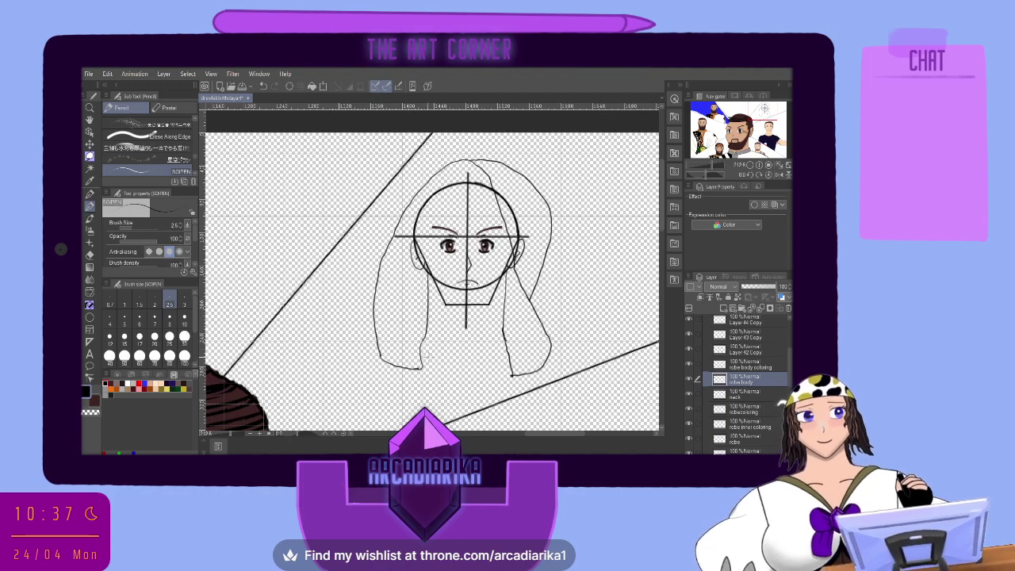
{"action": "left_click_drag", "start_coordinate": [421, 367], "coordinate": [473, 416]}
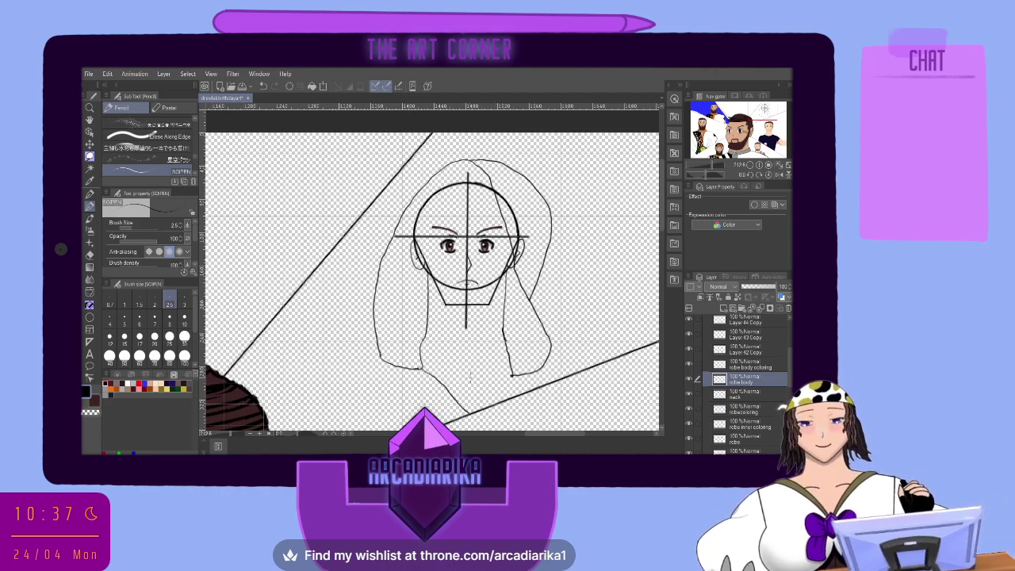
{"action": "left_click_drag", "start_coordinate": [450, 397], "coordinate": [499, 359]}
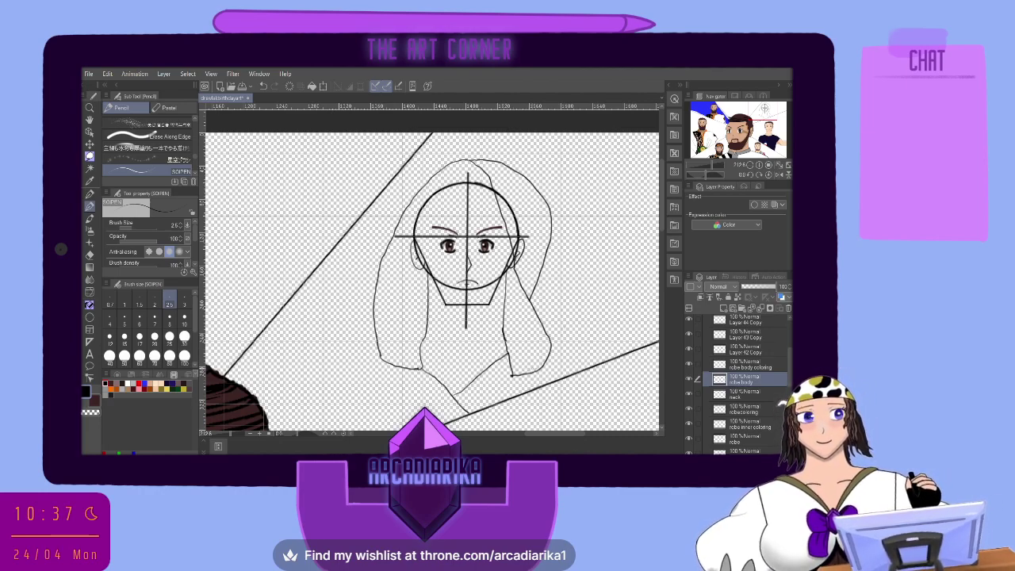
{"action": "left_click_drag", "start_coordinate": [455, 412], "coordinate": [513, 372]}
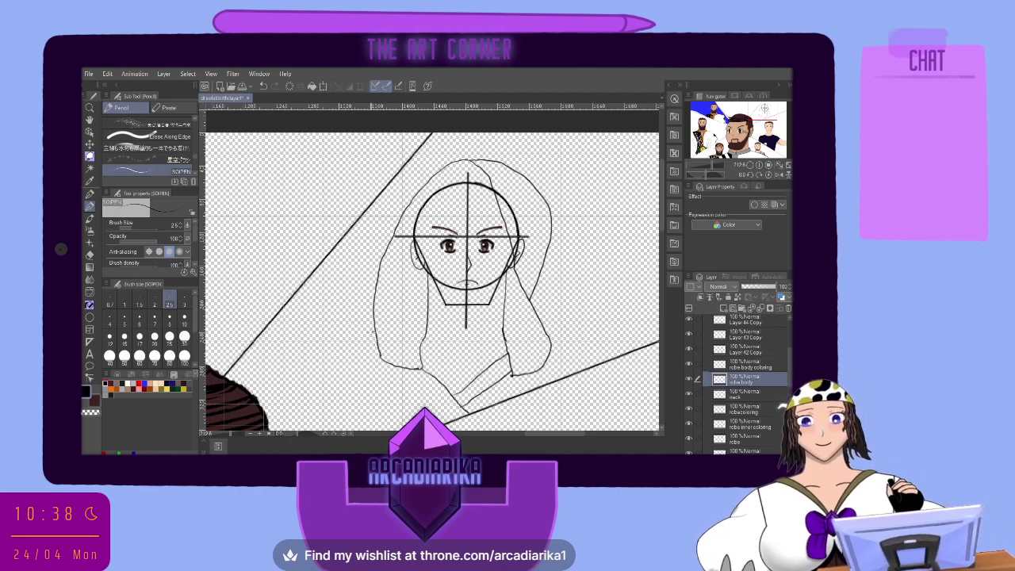
Draw an upper and a lower shoulder line outward from the hood drape on each side of the figure.
{"action": "mouse_move", "coordinate": [371, 331]}
{"action": "left_mouse_down"}
{"action": "mouse_move", "coordinate": [296, 361]}
{"action": "mouse_move", "coordinate": [257, 410]}
{"action": "left_mouse_up"}
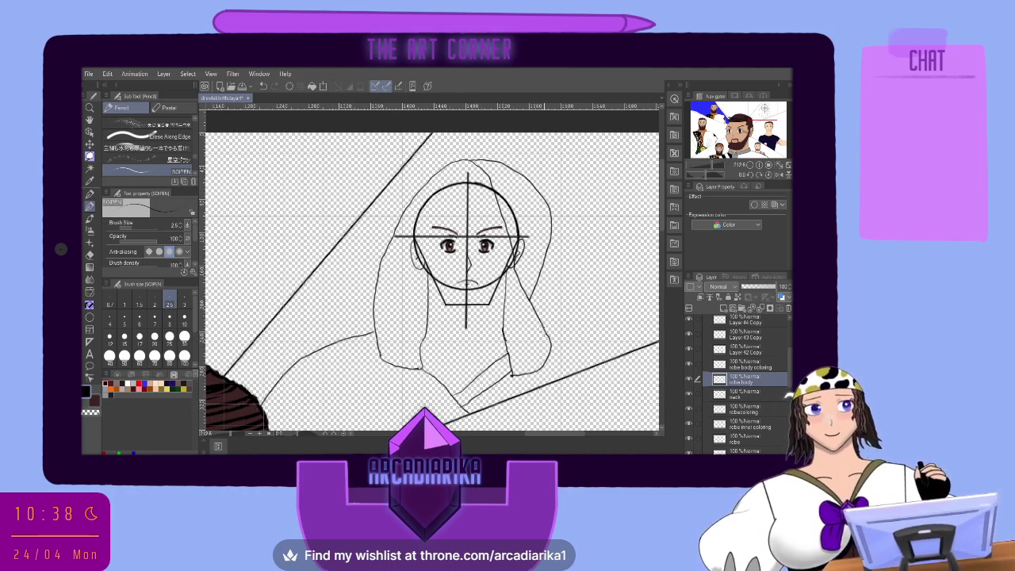
{"action": "left_click_drag", "start_coordinate": [545, 331], "coordinate": [642, 352]}
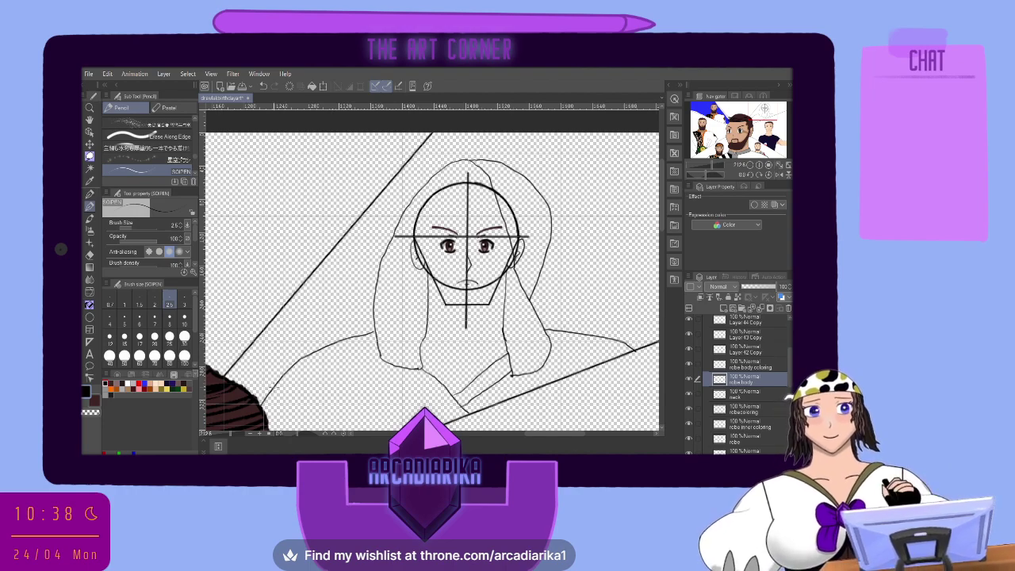
{"action": "left_click_drag", "start_coordinate": [258, 403], "coordinate": [330, 403]}
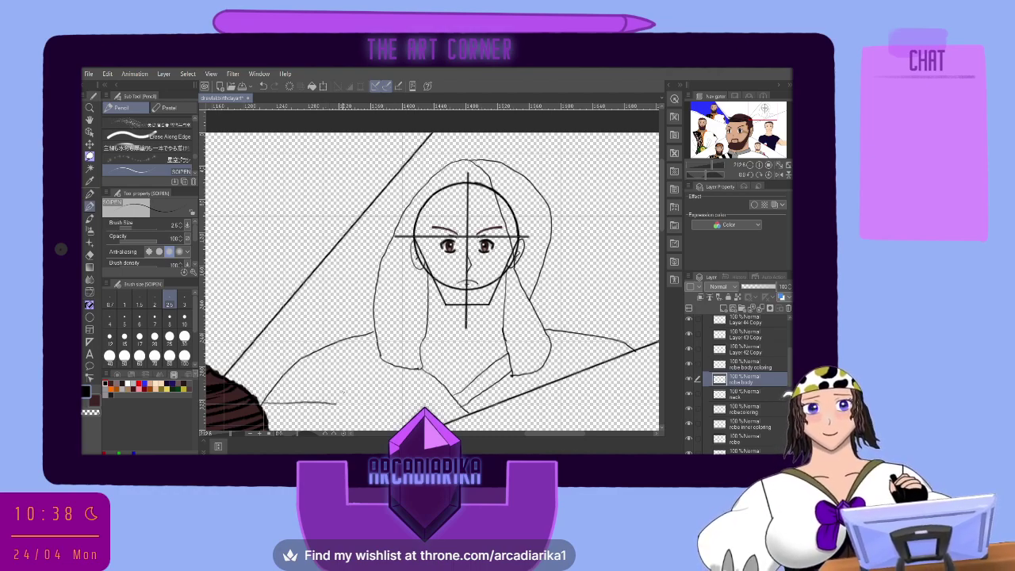
{"action": "left_click", "coordinate": [263, 85]}
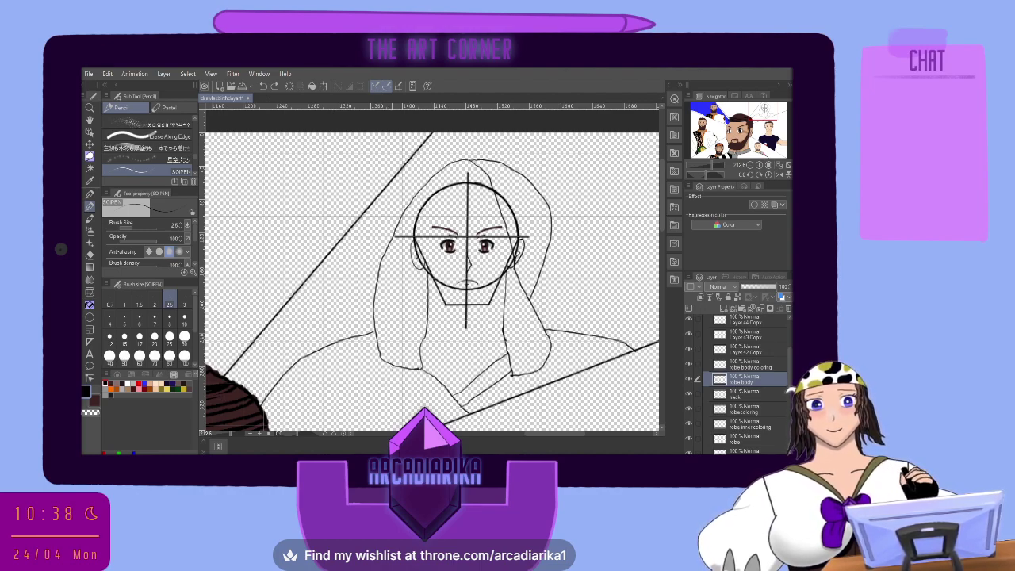
{"action": "mouse_move", "coordinate": [385, 355]}
{"action": "left_mouse_down"}
{"action": "mouse_move", "coordinate": [353, 363]}
{"action": "mouse_move", "coordinate": [313, 352]}
{"action": "mouse_move", "coordinate": [314, 369]}
{"action": "mouse_move", "coordinate": [274, 382]}
{"action": "left_mouse_up"}
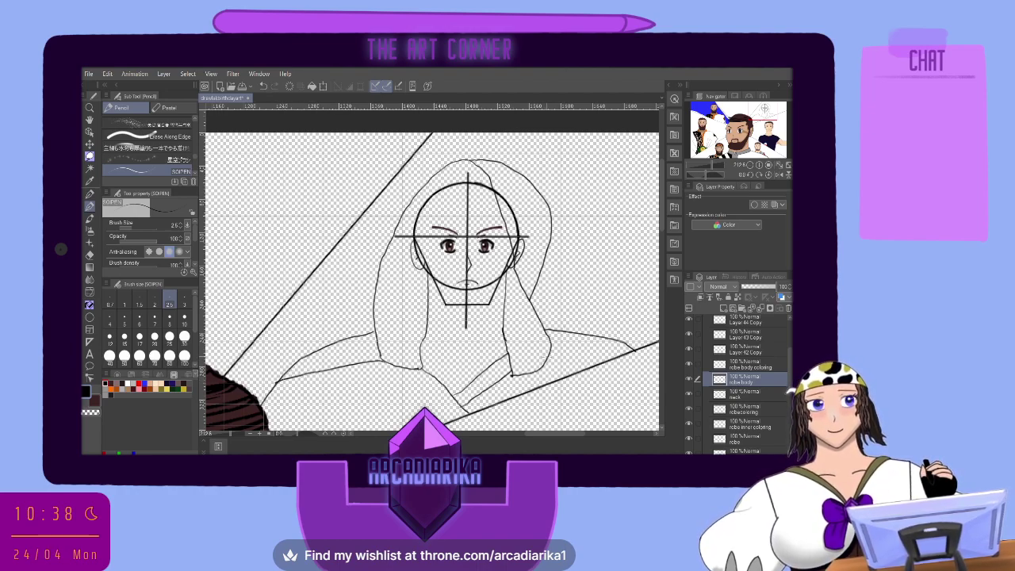
{"action": "left_click_drag", "start_coordinate": [549, 355], "coordinate": [612, 364]}
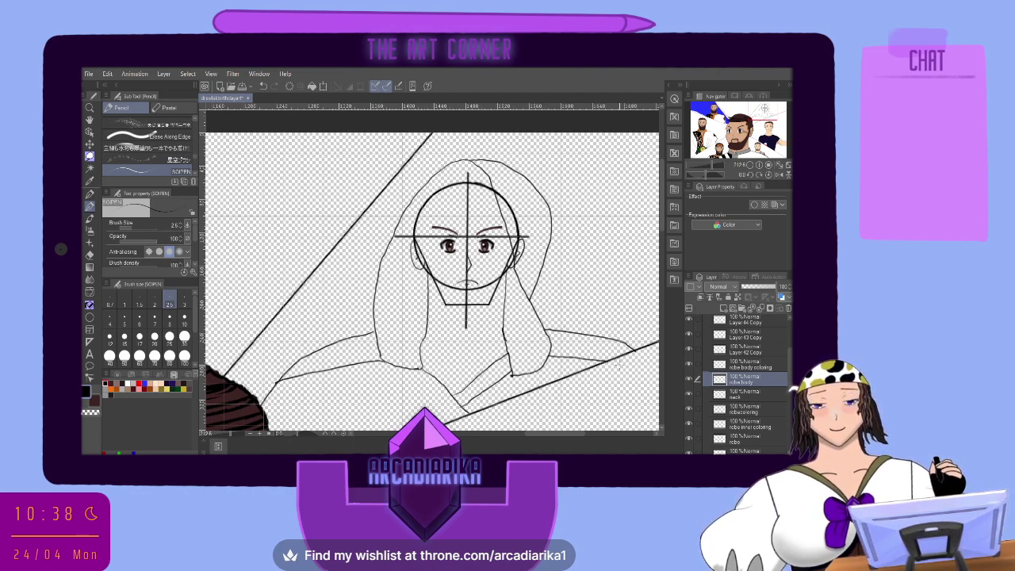
Erase the outer ends of the shoulder lines on both sides of the robe body.
{"action": "key", "text": "e"}
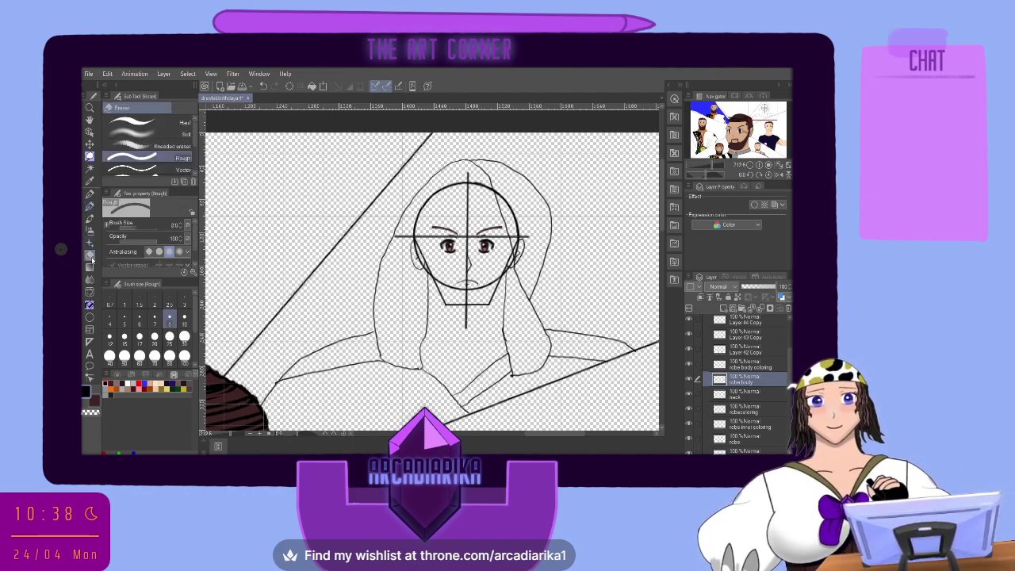
{"action": "left_click_drag", "start_coordinate": [298, 373], "coordinate": [261, 405]}
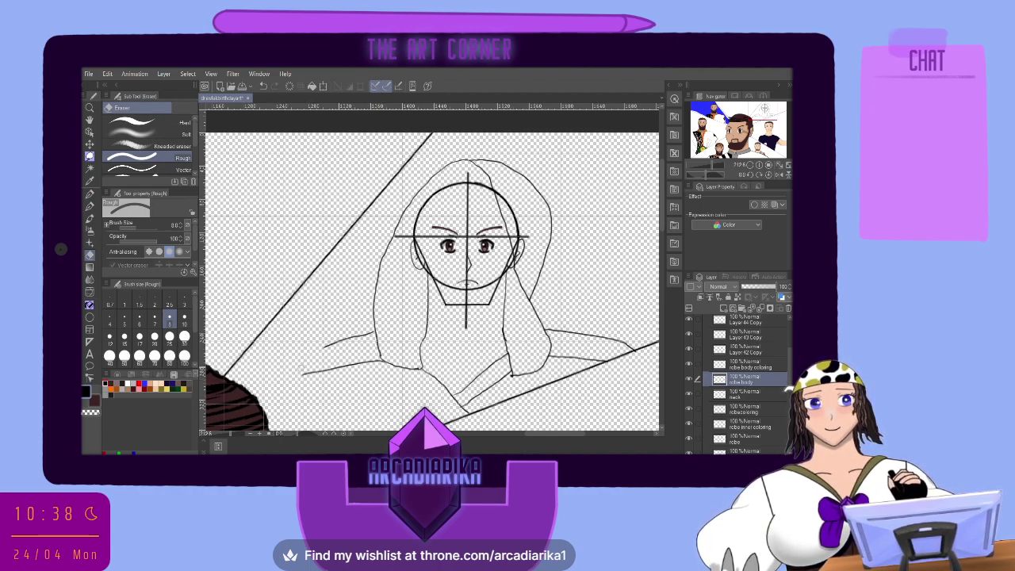
{"action": "mouse_move", "coordinate": [600, 359]}
{"action": "left_mouse_down"}
{"action": "mouse_move", "coordinate": [625, 342]}
{"action": "mouse_move", "coordinate": [636, 353]}
{"action": "left_mouse_up"}
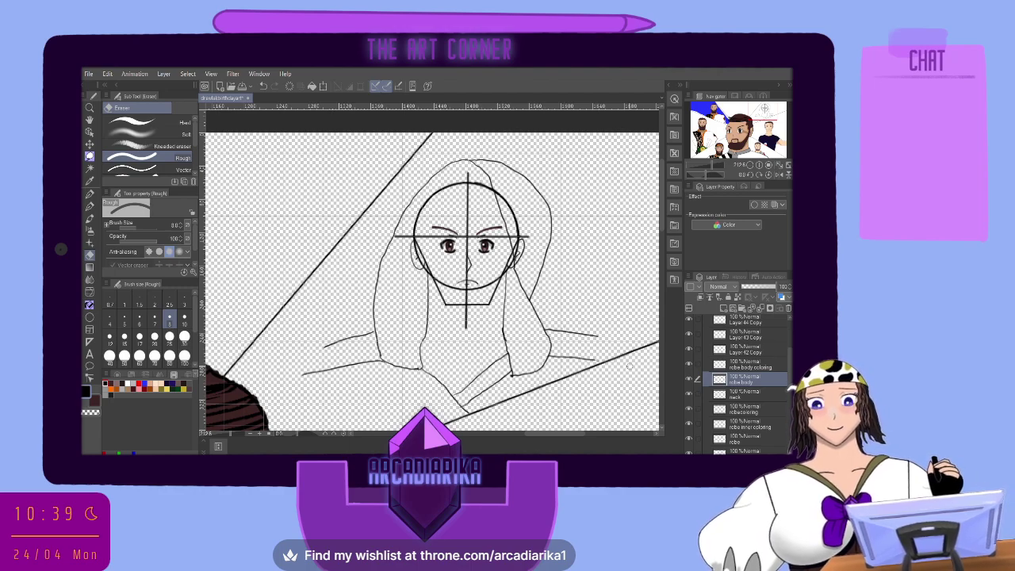
Pencil a sloping sleeve edge from the shoulder lines on the viewer's left, and close the shoulder lines on the viewer's right at the panel border.
{"action": "left_click", "coordinate": [90, 193]}
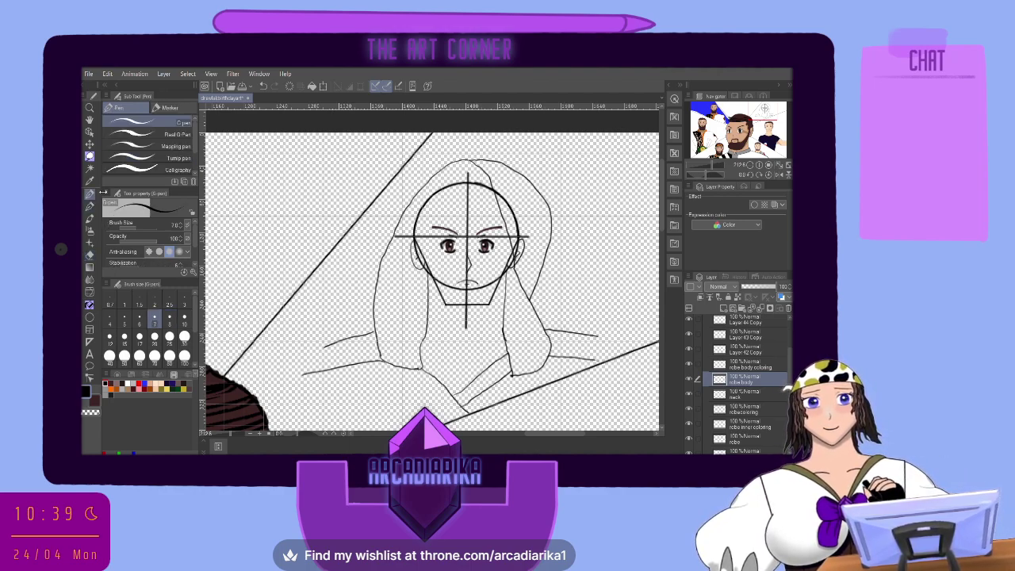
{"action": "left_click", "coordinate": [90, 206]}
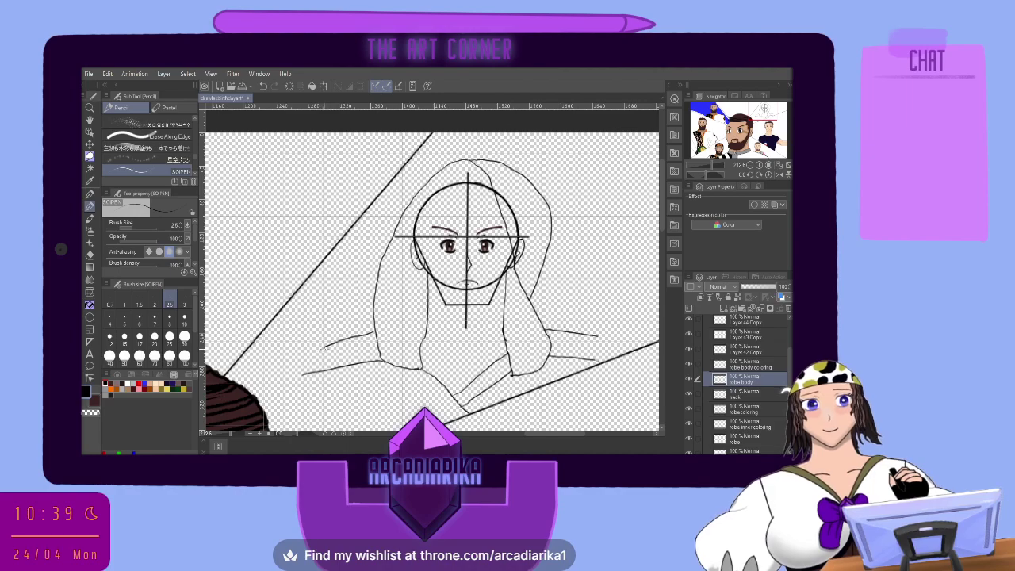
{"action": "left_click_drag", "start_coordinate": [322, 346], "coordinate": [264, 431]}
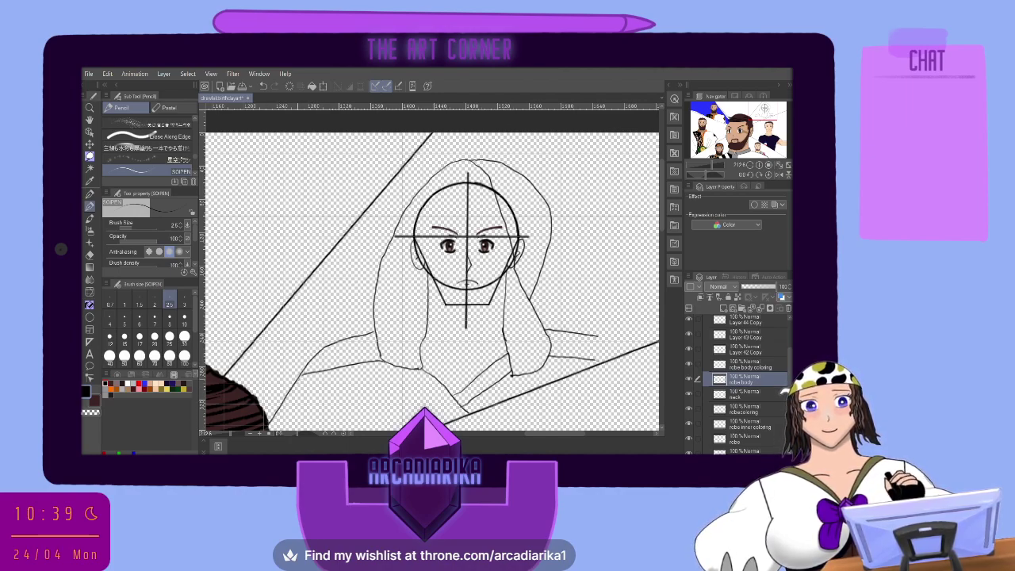
{"action": "left_click_drag", "start_coordinate": [301, 376], "coordinate": [314, 372]}
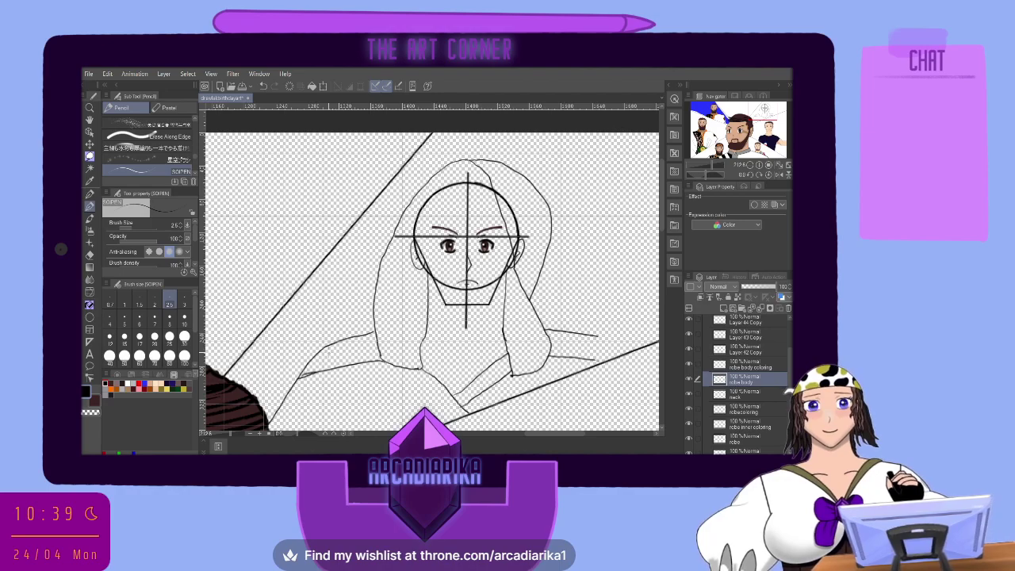
{"action": "left_click", "coordinate": [90, 254]}
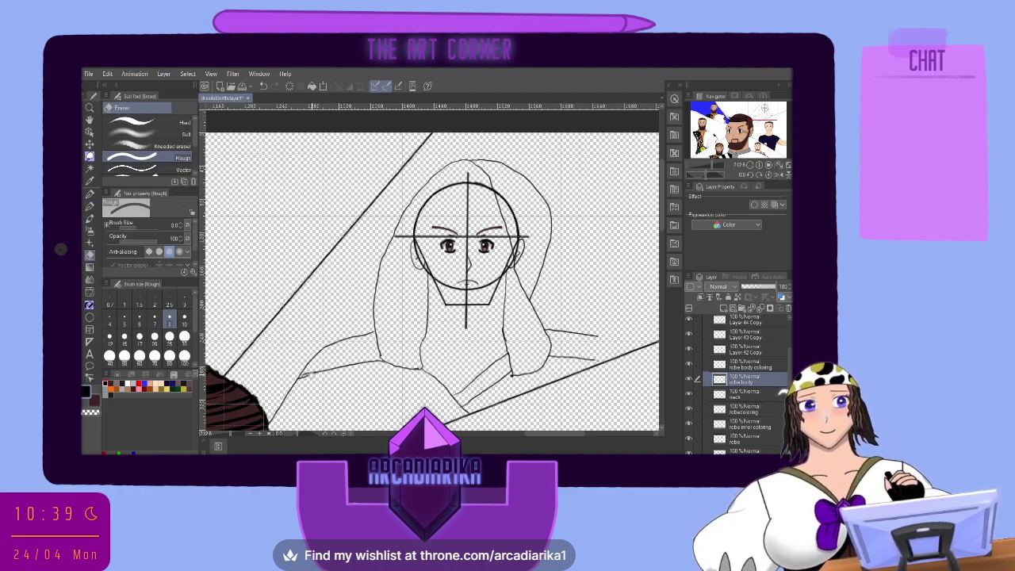
{"action": "left_click_drag", "start_coordinate": [314, 374], "coordinate": [306, 376]}
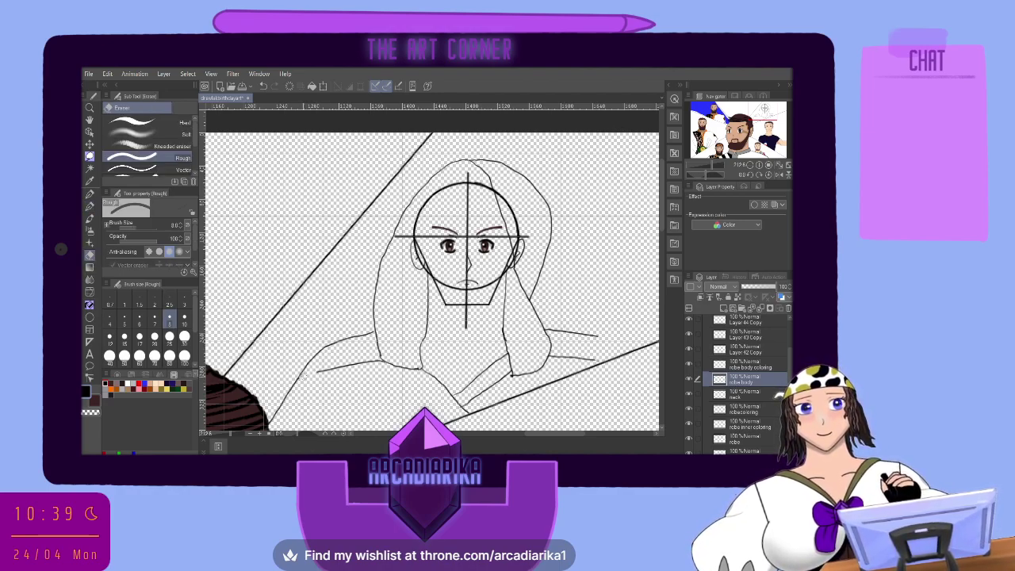
{"action": "left_click", "coordinate": [89, 205]}
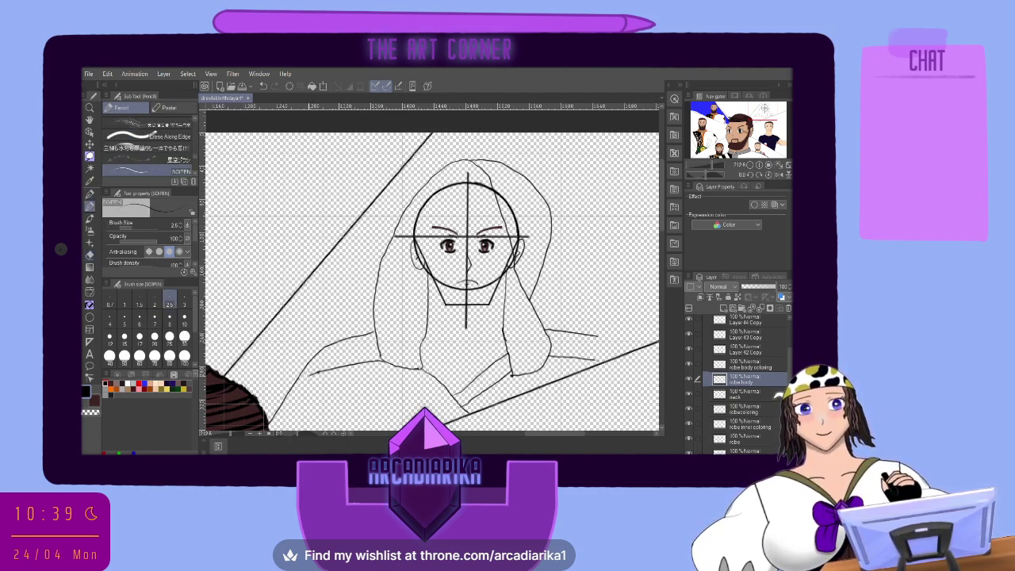
{"action": "left_click_drag", "start_coordinate": [308, 374], "coordinate": [298, 382]}
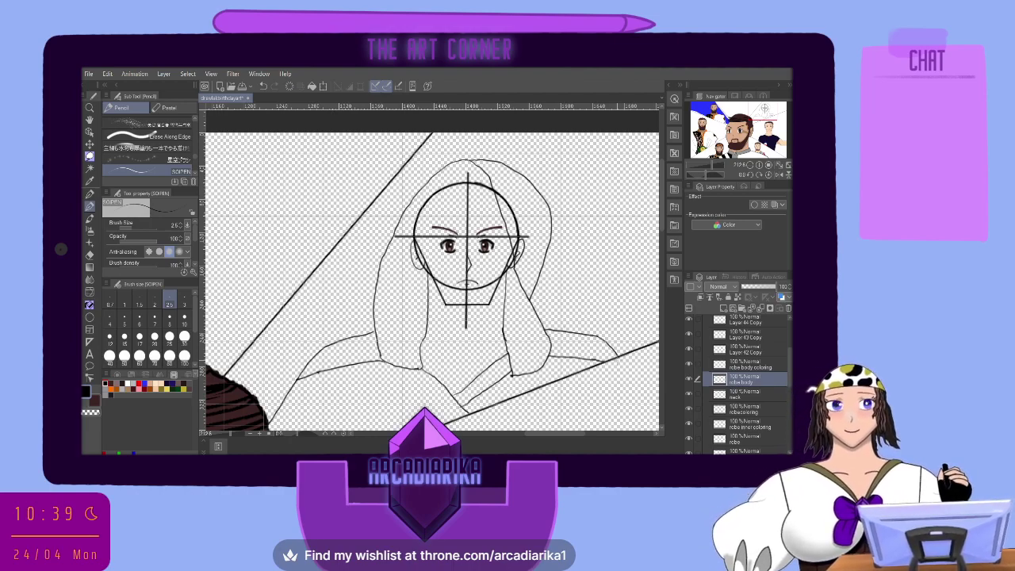
Hide the headbase Copy 2 guide layer of the 2018 portrait.
{"action": "scroll", "coordinate": [737, 381], "scroll_direction": "down", "scroll_amount": 3}
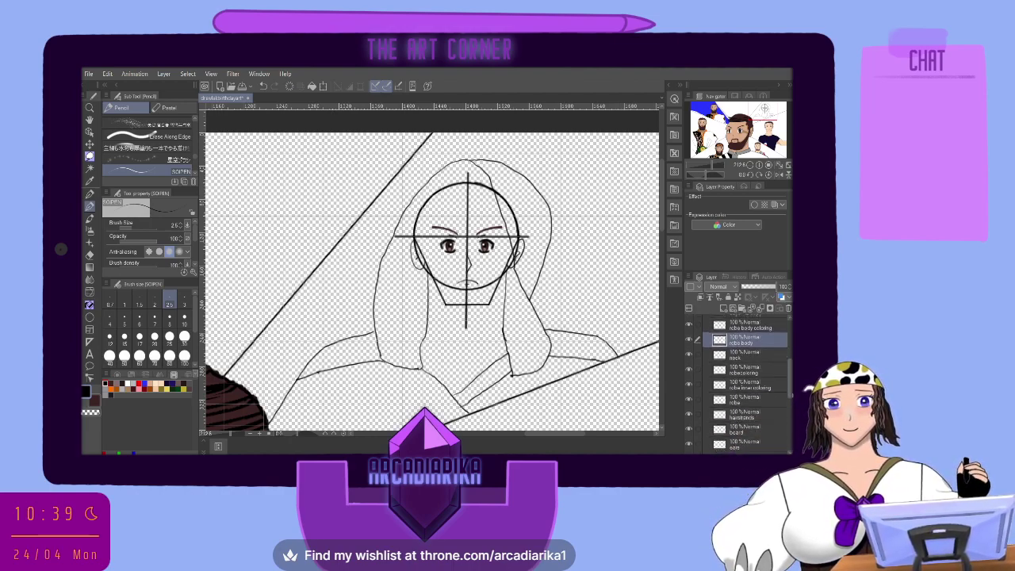
{"action": "scroll", "coordinate": [789, 413], "scroll_direction": "down", "scroll_amount": 4}
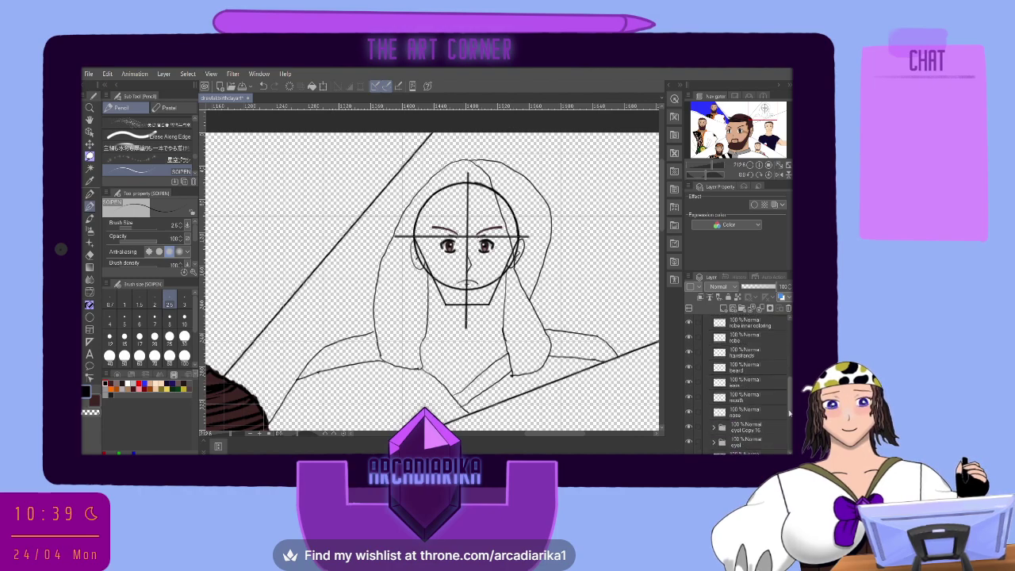
{"action": "scroll", "coordinate": [788, 413], "scroll_direction": "down", "scroll_amount": 5}
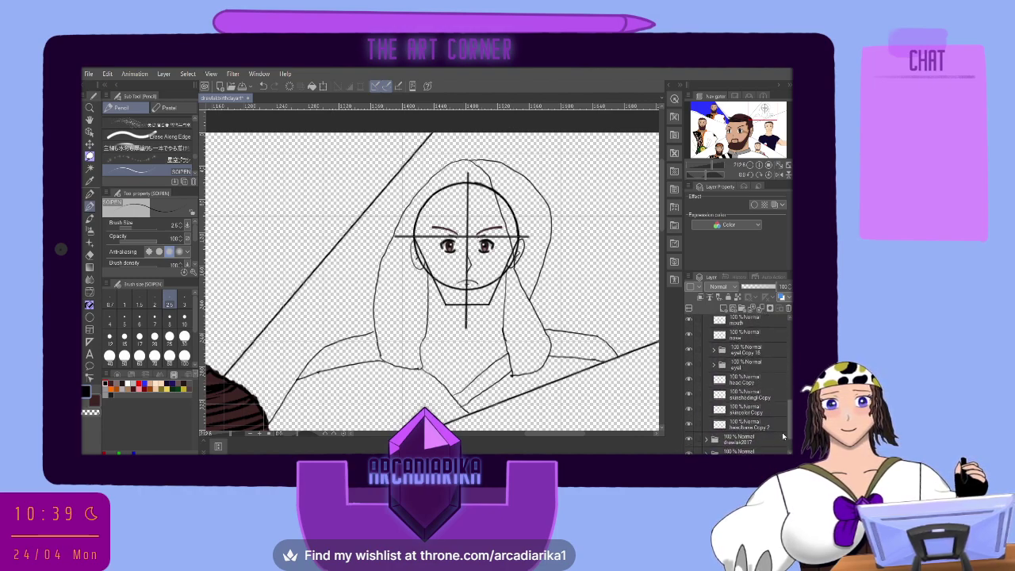
{"action": "scroll", "coordinate": [782, 432], "scroll_direction": "down", "scroll_amount": 5}
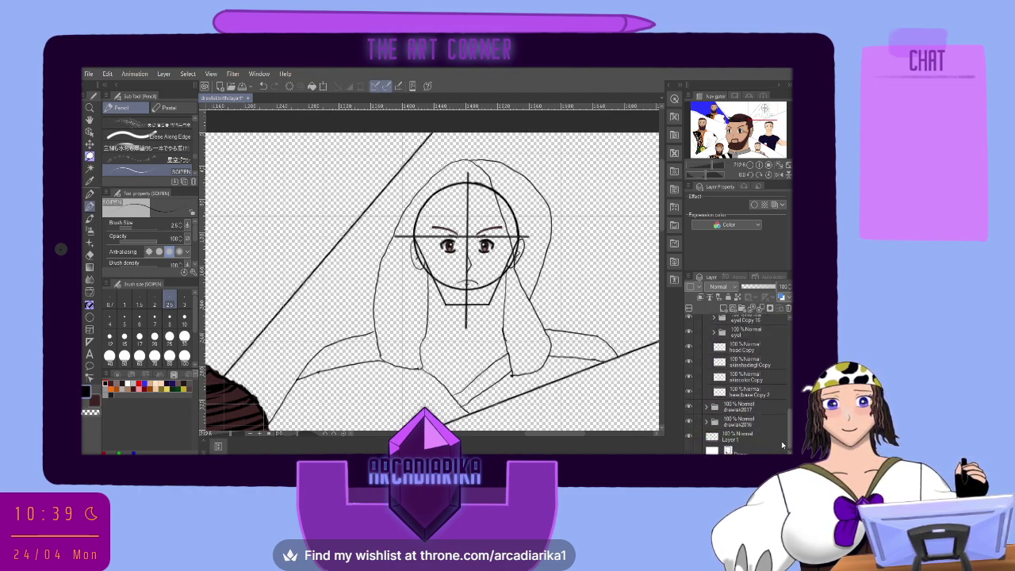
{"action": "left_click", "coordinate": [690, 390]}
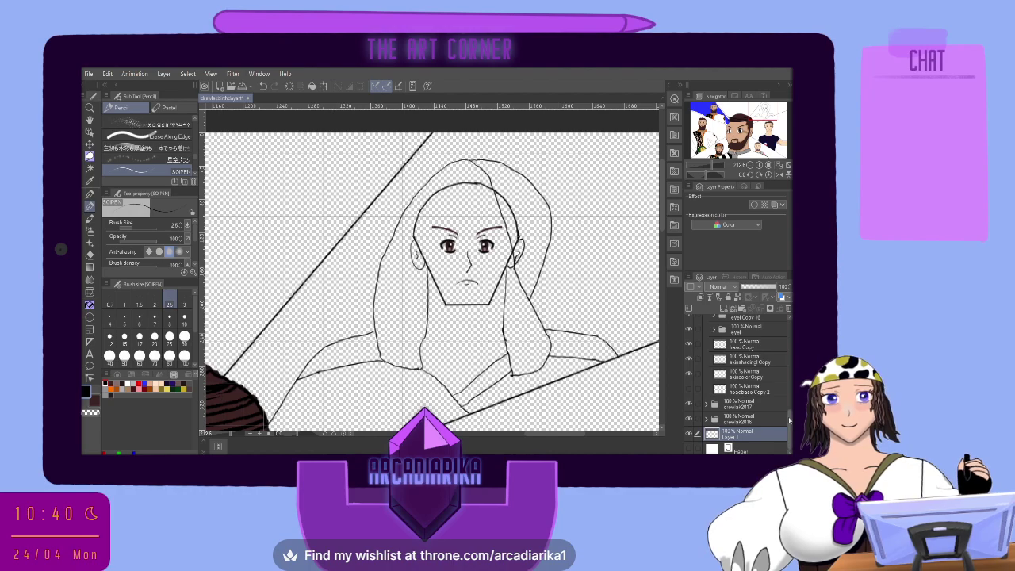
On the robe layer, extend the viewer's left hood drape down to the panel border and erase its old bottom edge.
{"action": "left_click_drag", "start_coordinate": [789, 420], "coordinate": [783, 372]}
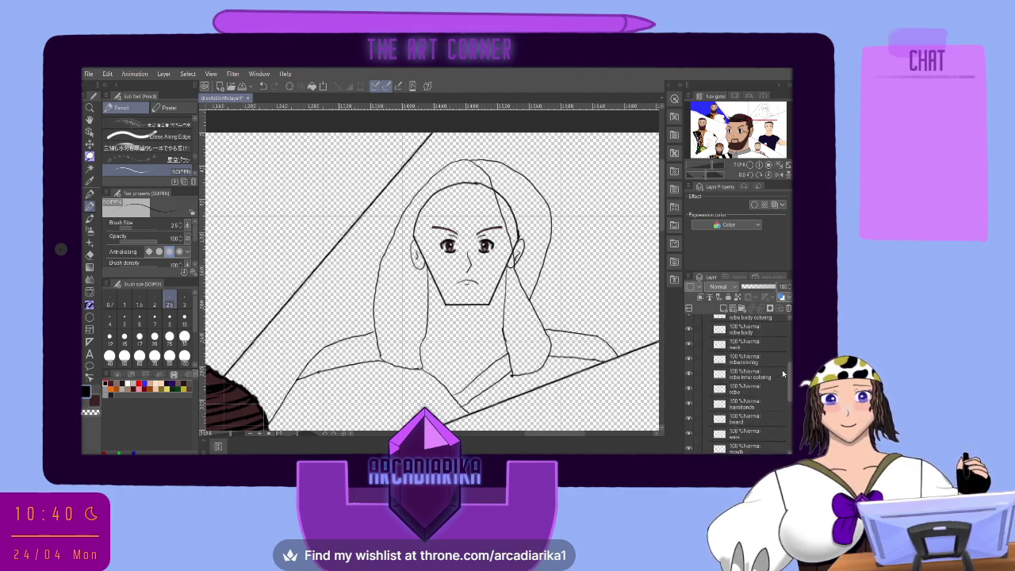
{"action": "left_click", "coordinate": [742, 390]}
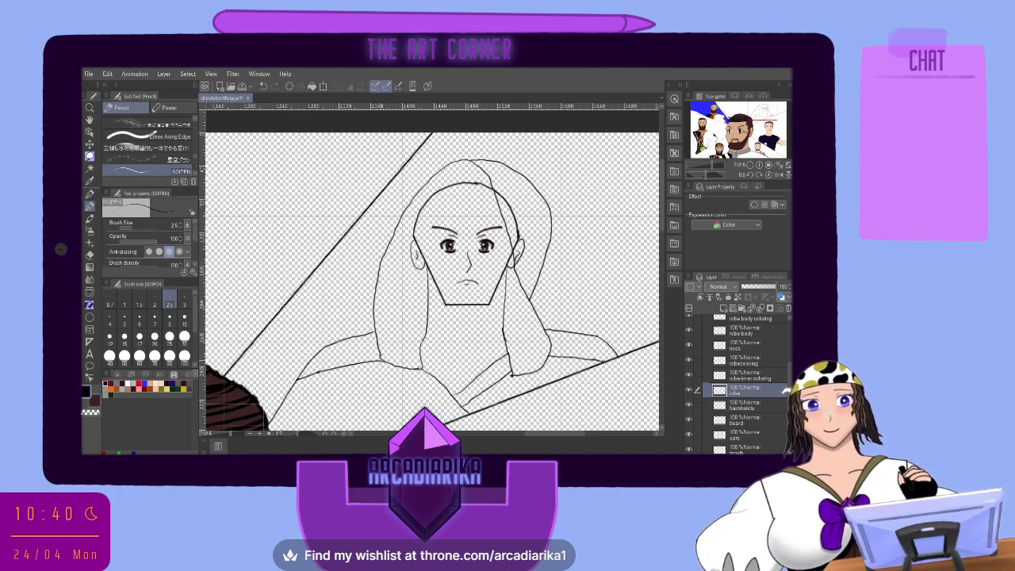
{"action": "left_click_drag", "start_coordinate": [380, 359], "coordinate": [404, 418]}
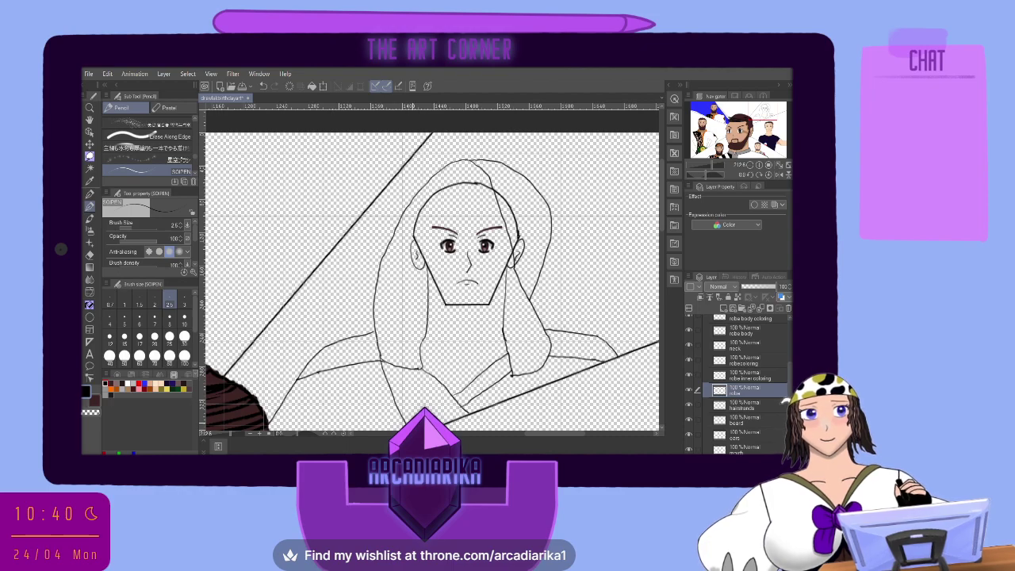
{"action": "key", "text": "e"}
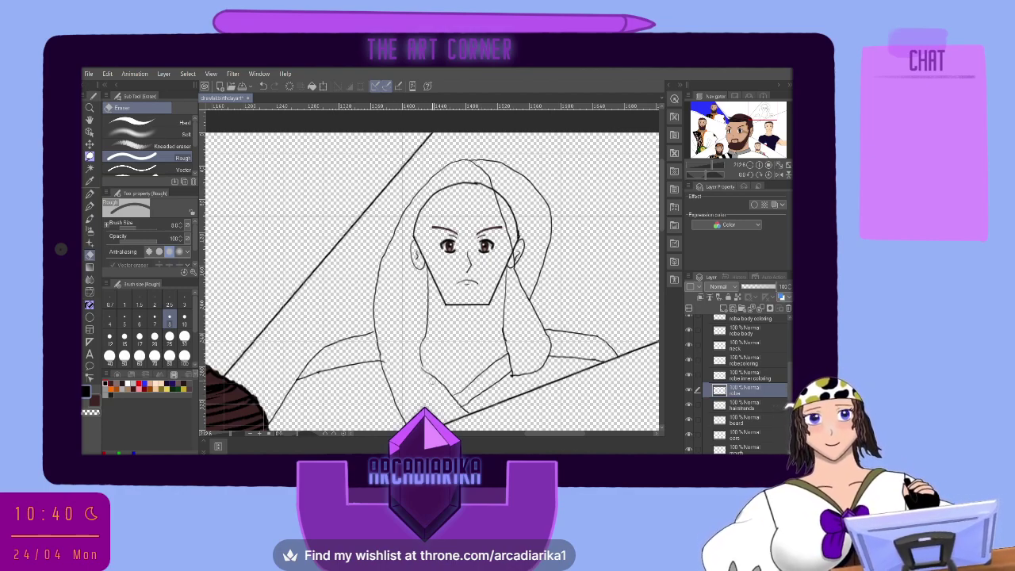
{"action": "left_click", "coordinate": [89, 193]}
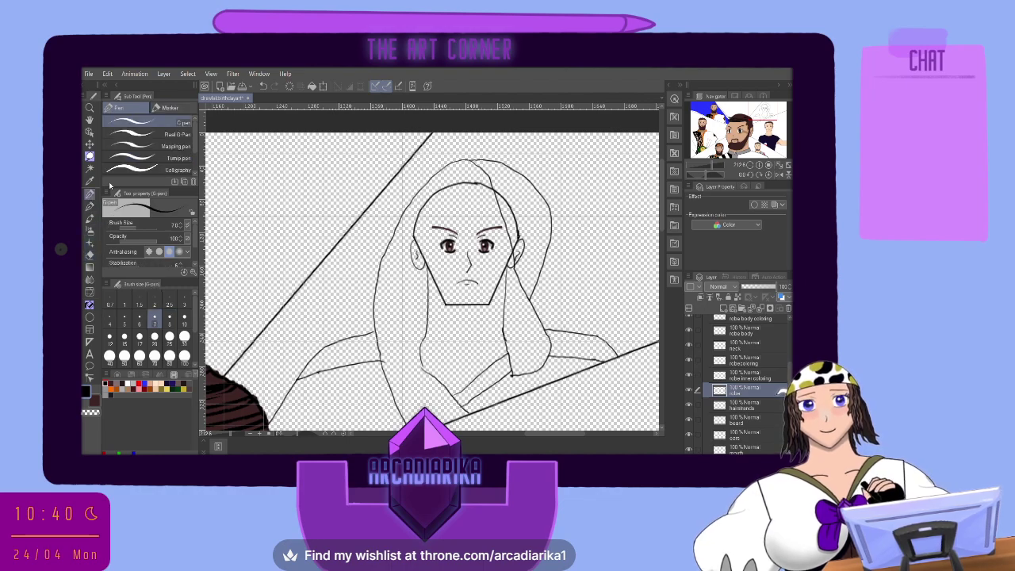
{"action": "left_click", "coordinate": [89, 206]}
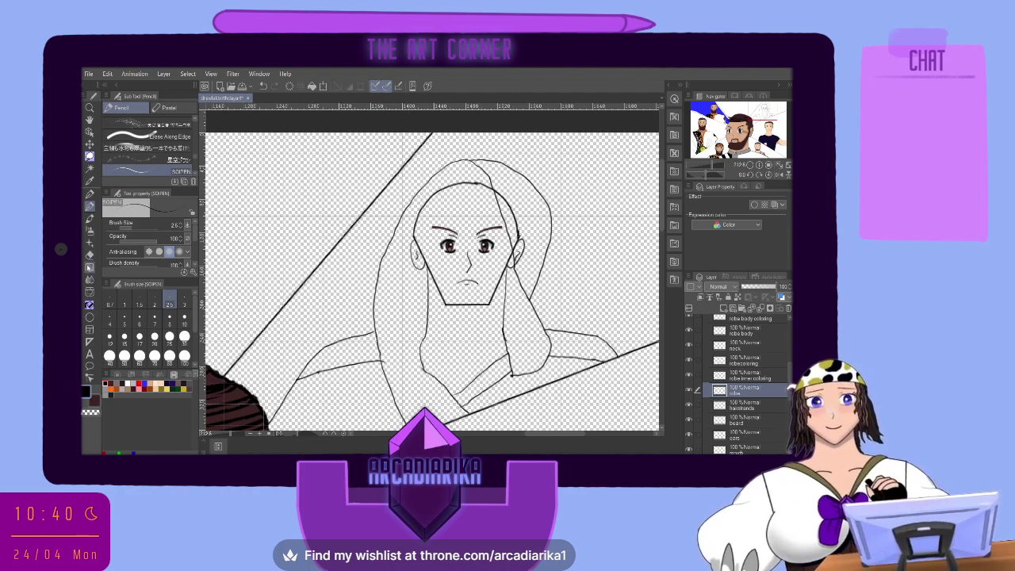
{"action": "left_click", "coordinate": [89, 267]}
{"action": "left_click", "coordinate": [90, 255]}
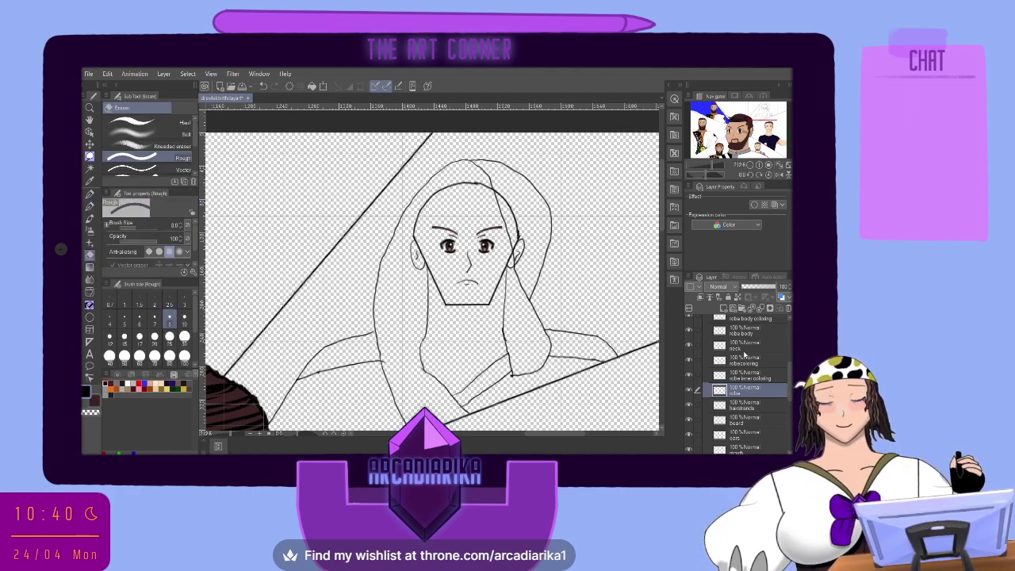
On the robe body layer, erase the sleeve edge and outer shoulder line ends on the viewer's left.
{"action": "left_click", "coordinate": [749, 360]}
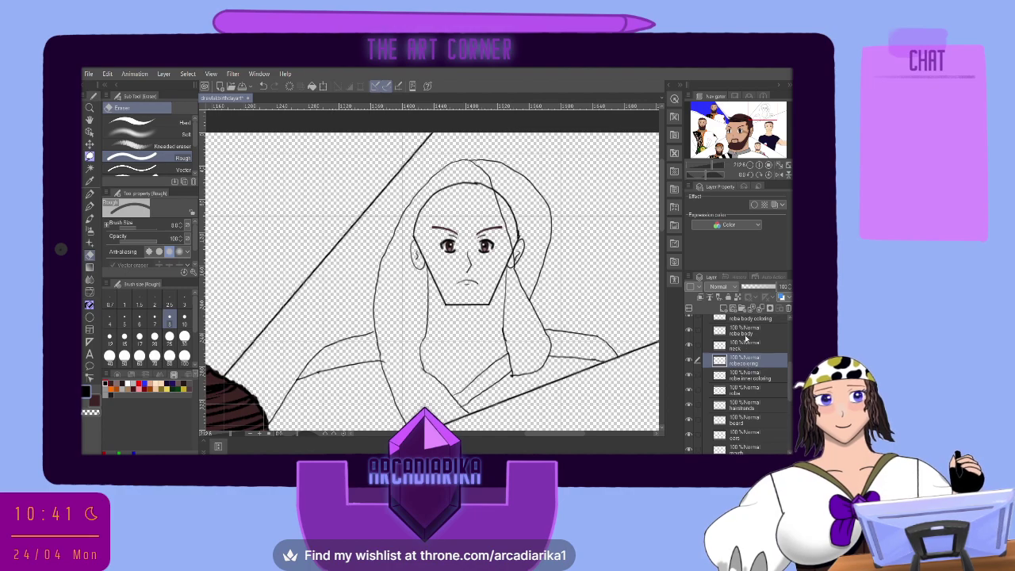
{"action": "left_click", "coordinate": [745, 333]}
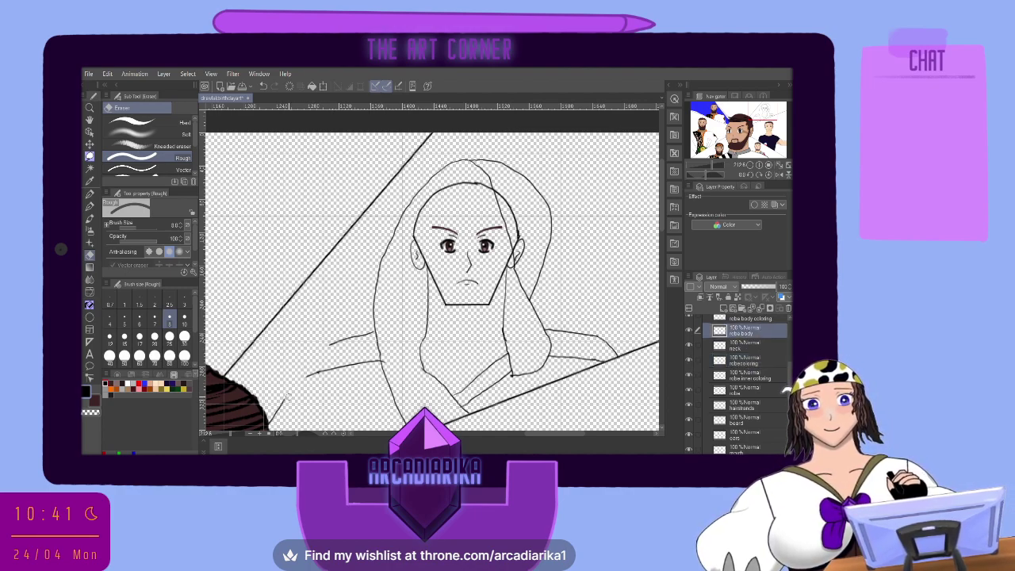
{"action": "left_click_drag", "start_coordinate": [303, 381], "coordinate": [316, 364]}
{"action": "left_click_drag", "start_coordinate": [286, 396], "coordinate": [265, 428]}
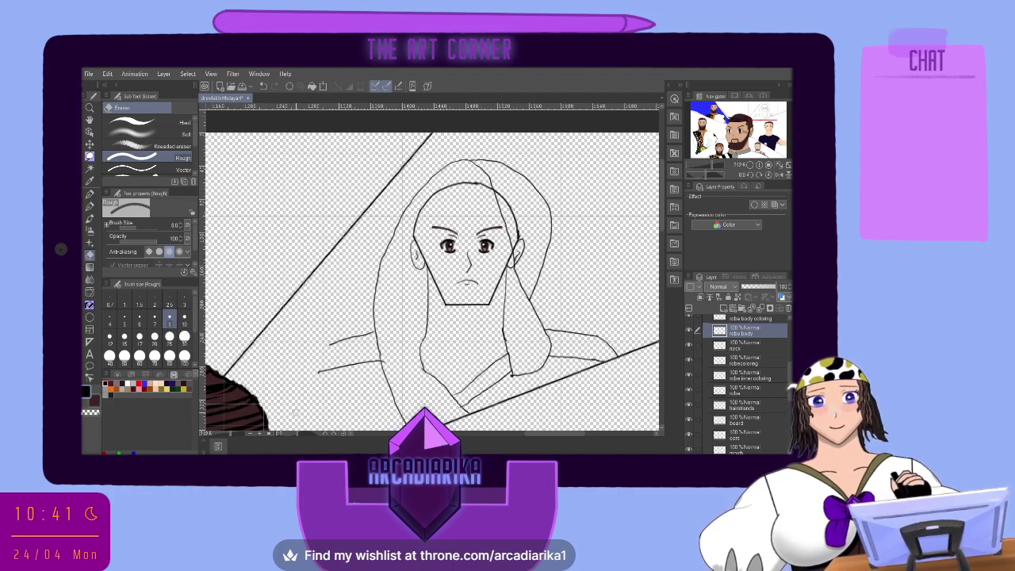
Pencil a steeper sleeve edge on the viewer's left from the upper shoulder line down to the panel border, joining the lower shoulder line.
{"action": "left_click", "coordinate": [89, 194]}
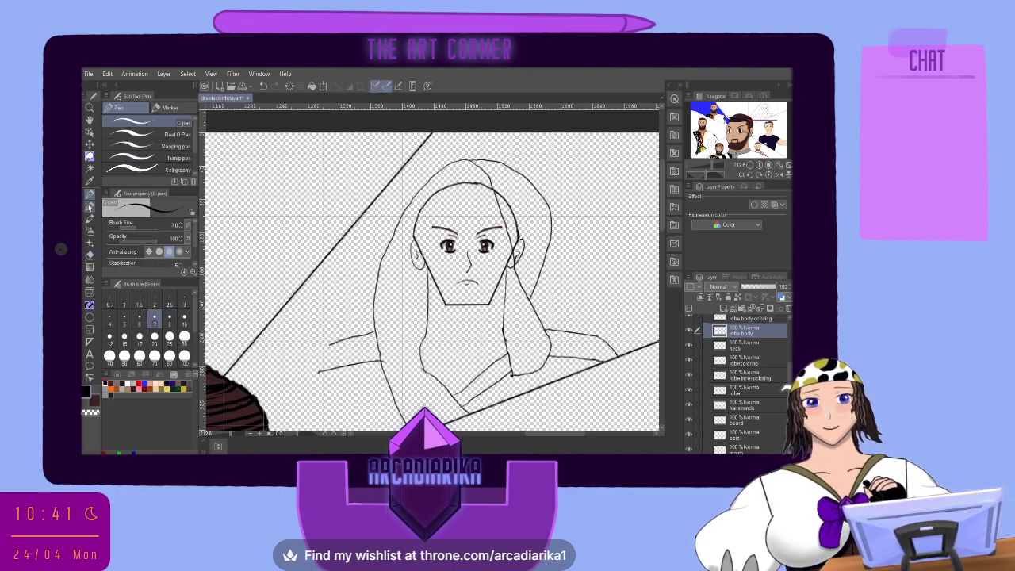
{"action": "left_click", "coordinate": [90, 207]}
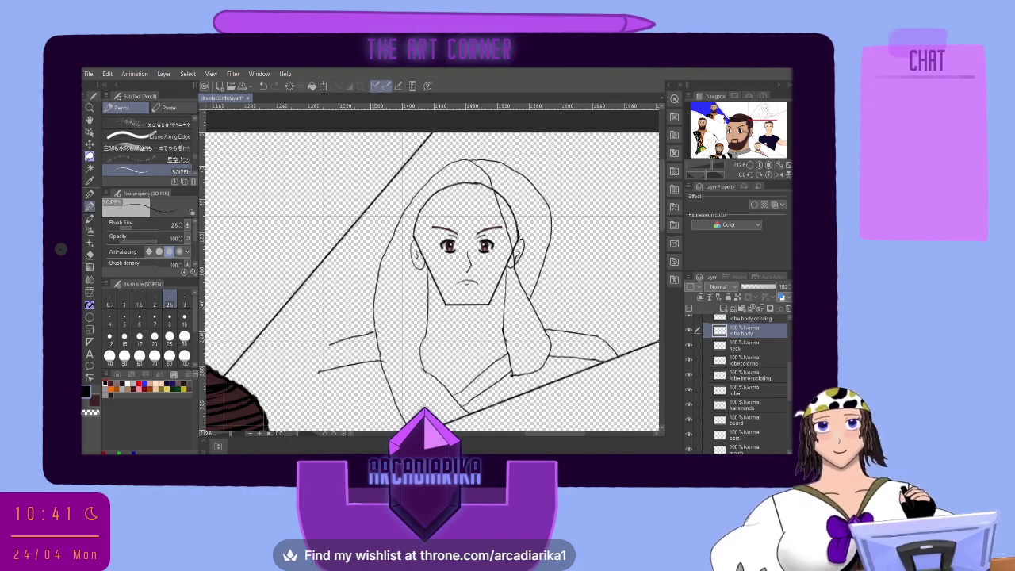
{"action": "left_click_drag", "start_coordinate": [328, 343], "coordinate": [290, 427]}
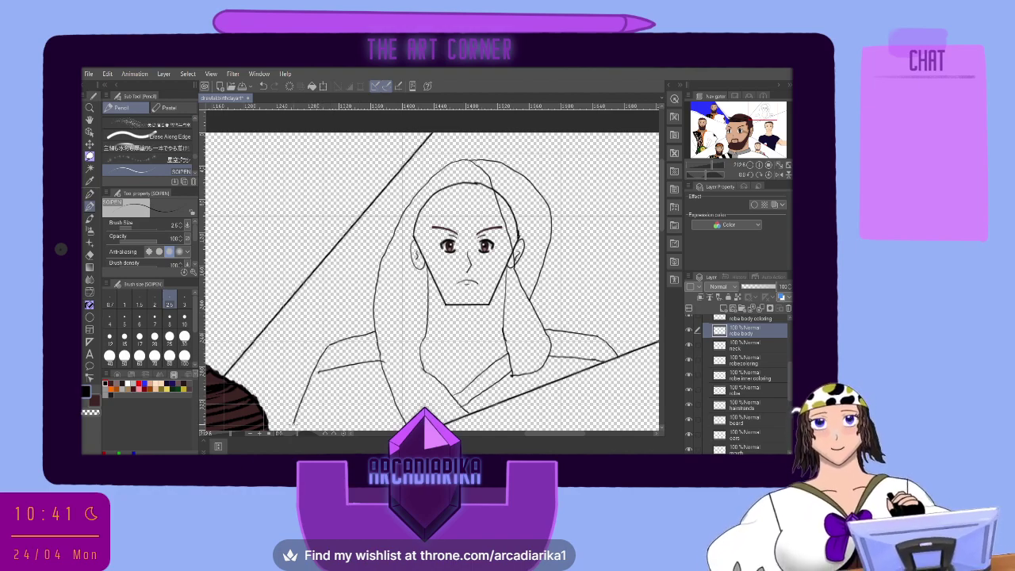
{"action": "left_click_drag", "start_coordinate": [315, 374], "coordinate": [321, 370]}
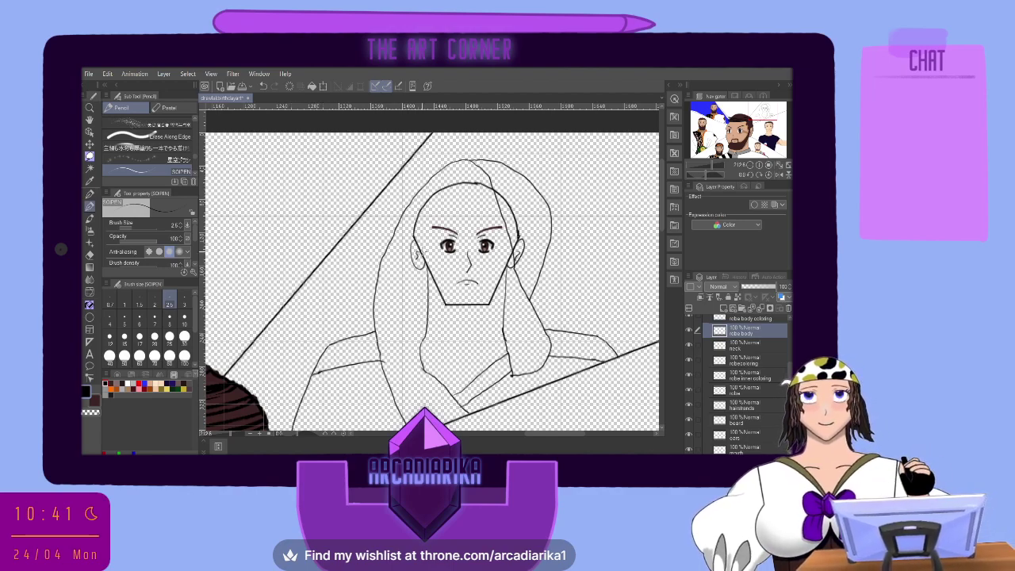
{"action": "left_click_drag", "start_coordinate": [662, 185], "coordinate": [662, 210]}
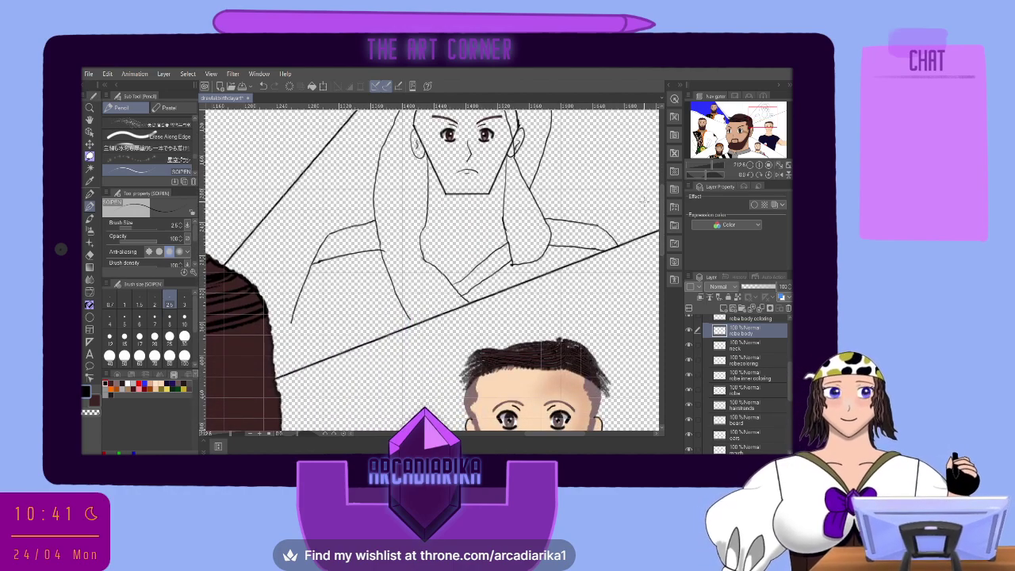
{"action": "left_click_drag", "start_coordinate": [297, 316], "coordinate": [276, 367]}
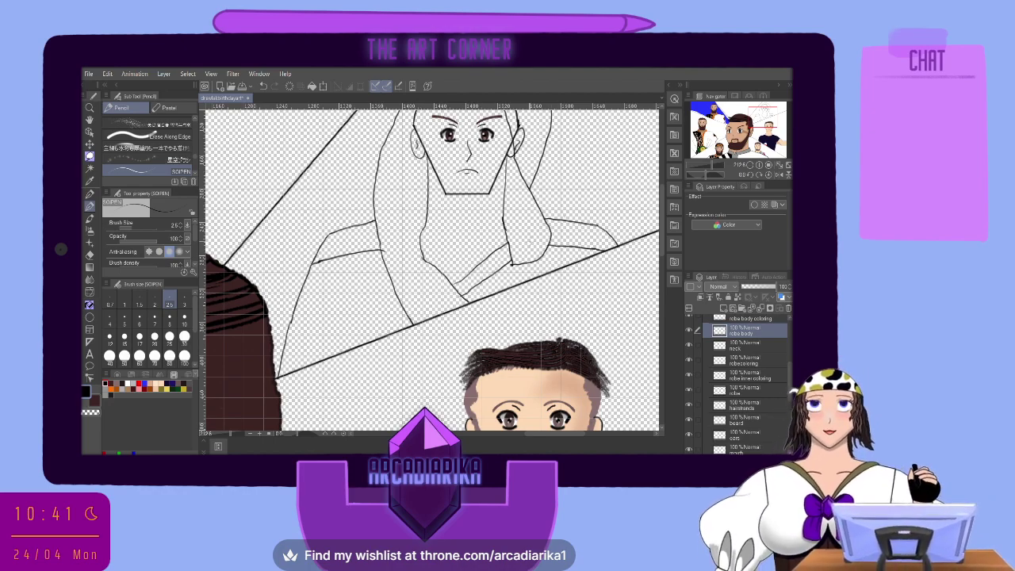
Erase the end of the lower shoulder line that crosses into the hood drape on the viewer's left.
{"action": "scroll", "coordinate": [514, 141], "scroll_direction": "up", "scroll_amount": 4}
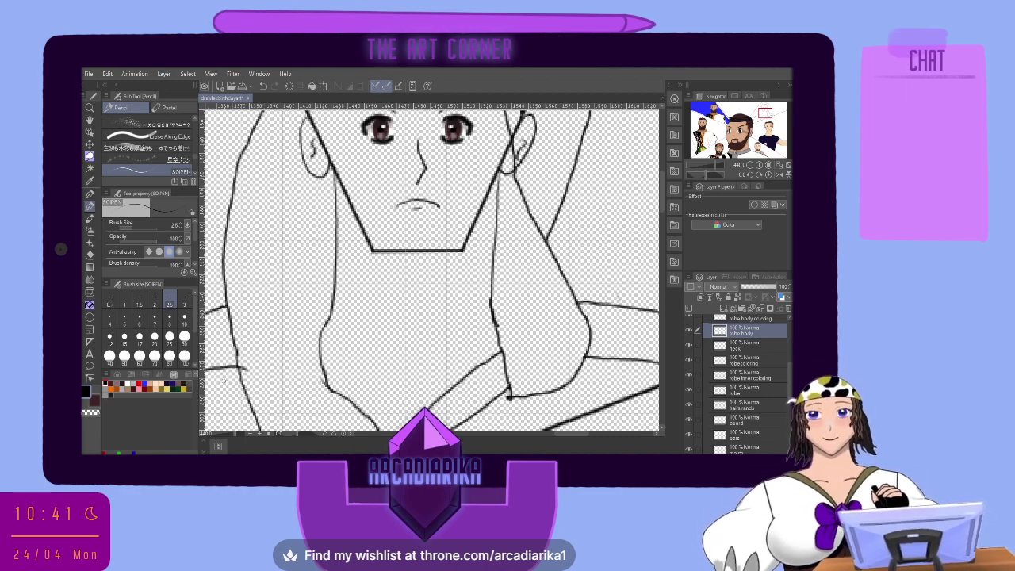
{"action": "key", "text": "e"}
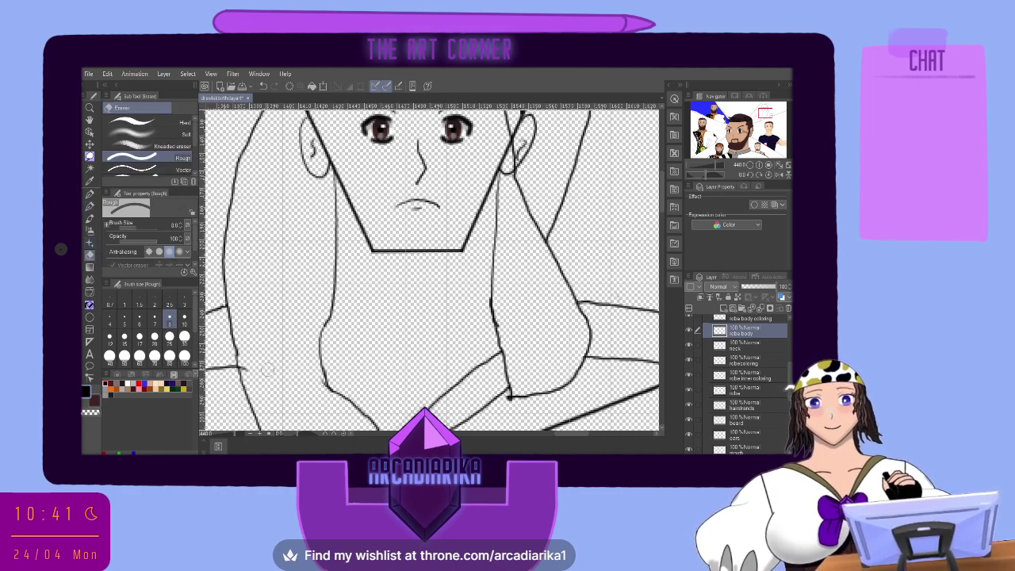
{"action": "left_click_drag", "start_coordinate": [251, 373], "coordinate": [247, 361]}
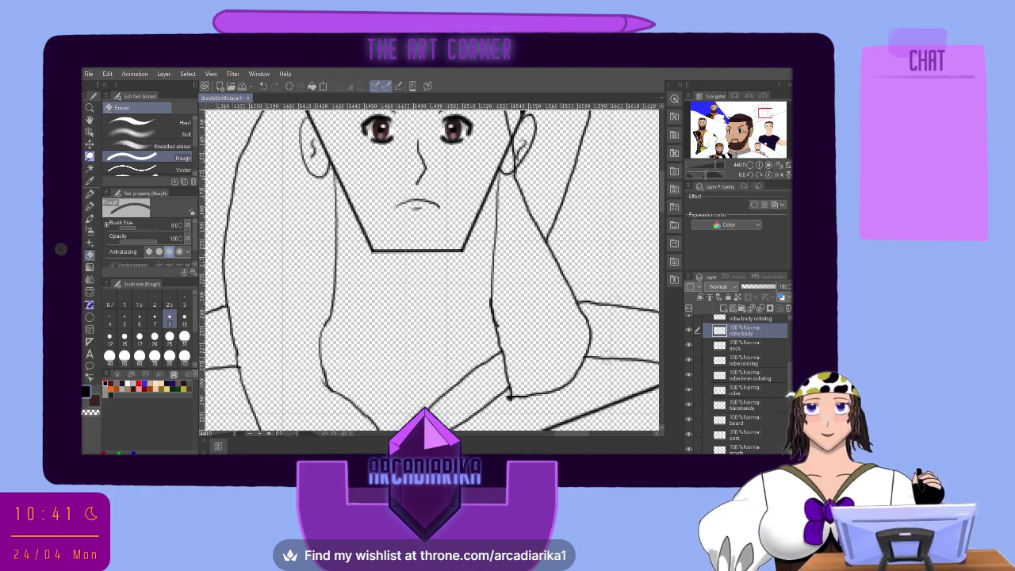
On the beard layer, pencil the viewer's left half of the moustache and the beard outline along that cheek and jaw in dark brown.
{"action": "scroll", "coordinate": [489, 307], "scroll_direction": "down", "scroll_amount": 5}
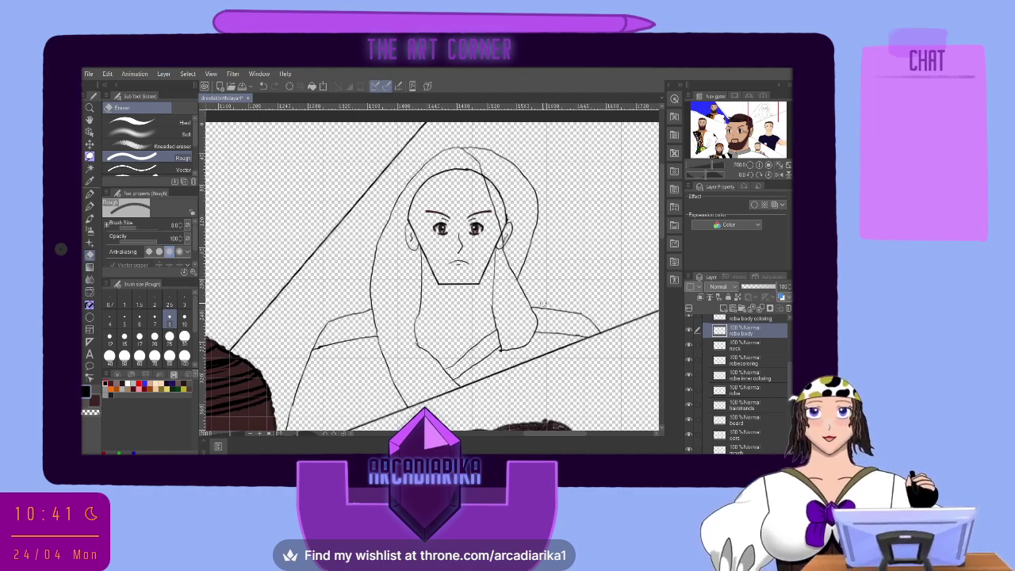
{"action": "scroll", "coordinate": [751, 394], "scroll_direction": "up", "scroll_amount": 1}
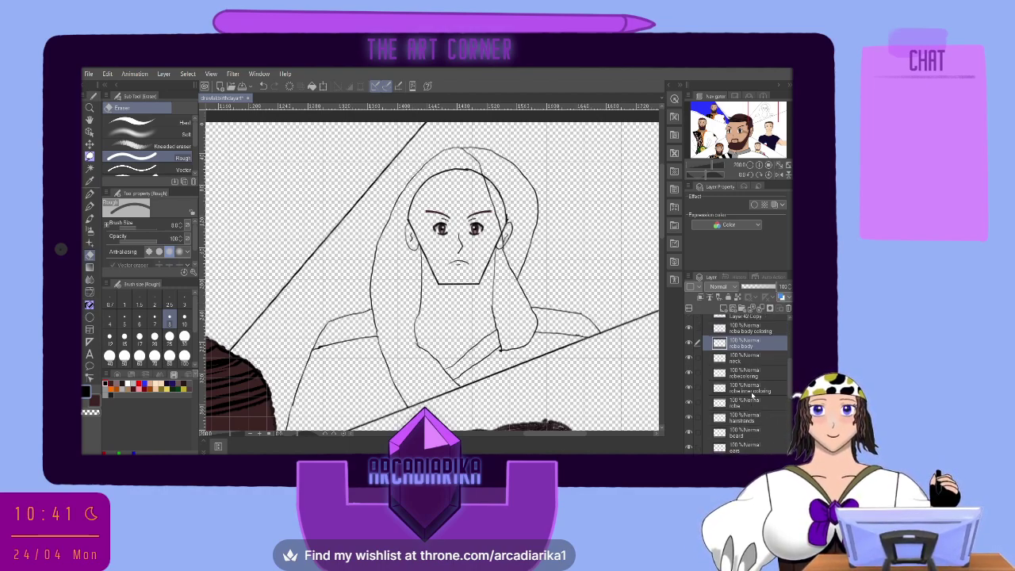
{"action": "left_click", "coordinate": [745, 439]}
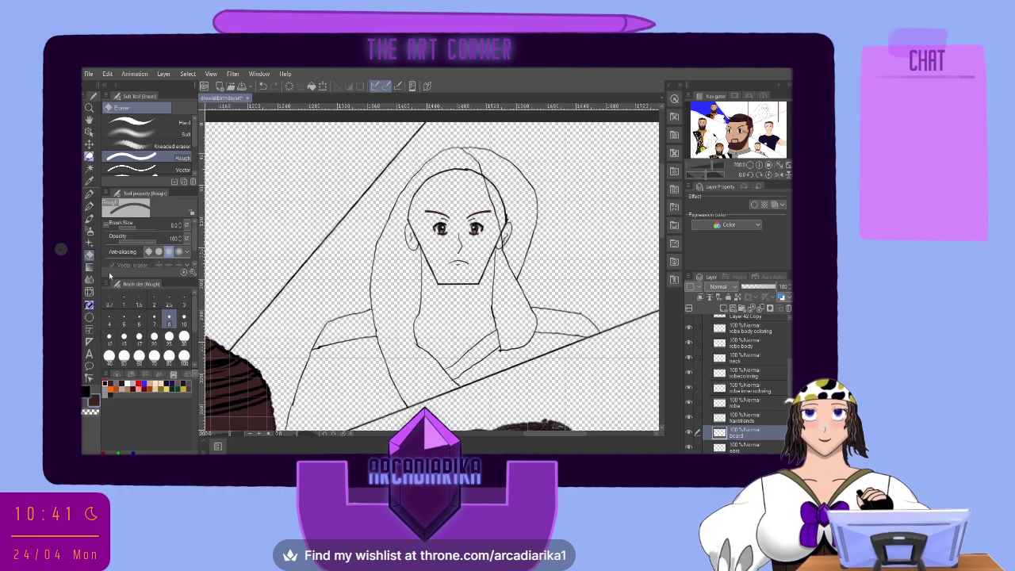
{"action": "left_click", "coordinate": [89, 210]}
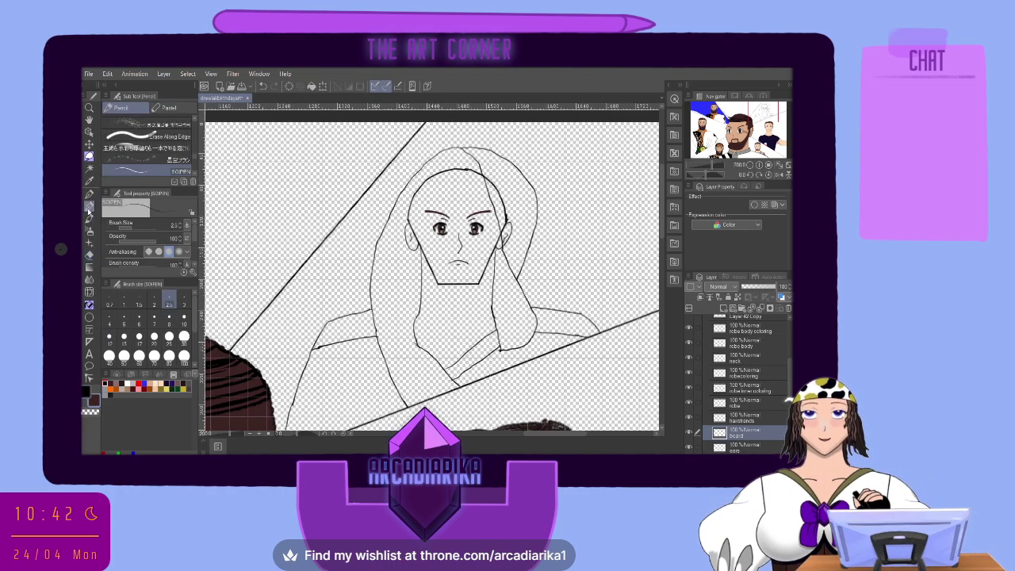
{"action": "scroll", "coordinate": [429, 242], "scroll_direction": "up", "scroll_amount": 3}
{"action": "scroll", "coordinate": [475, 239], "scroll_direction": "up", "scroll_amount": 7}
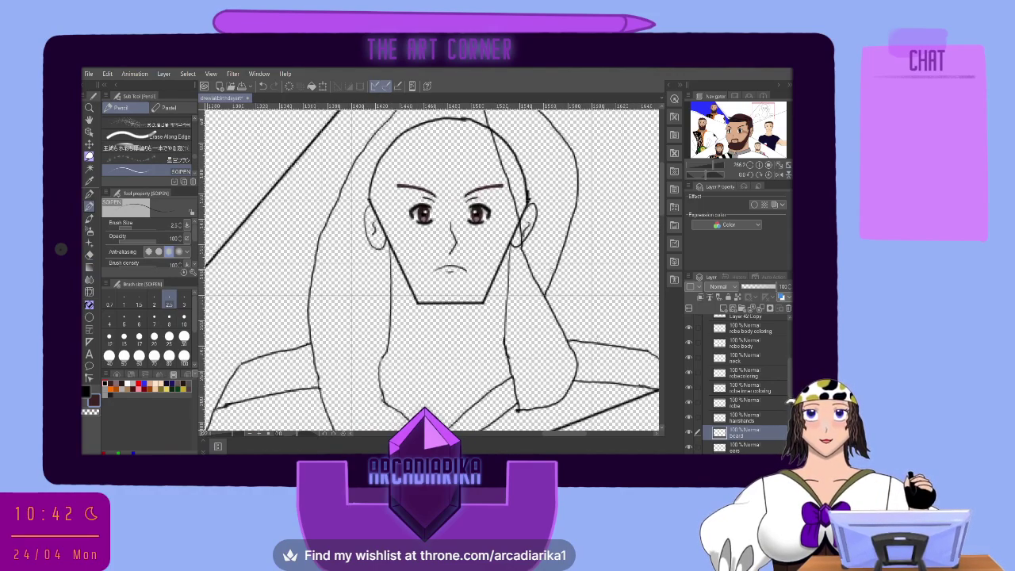
{"action": "key", "text": "ctrl+plus"}
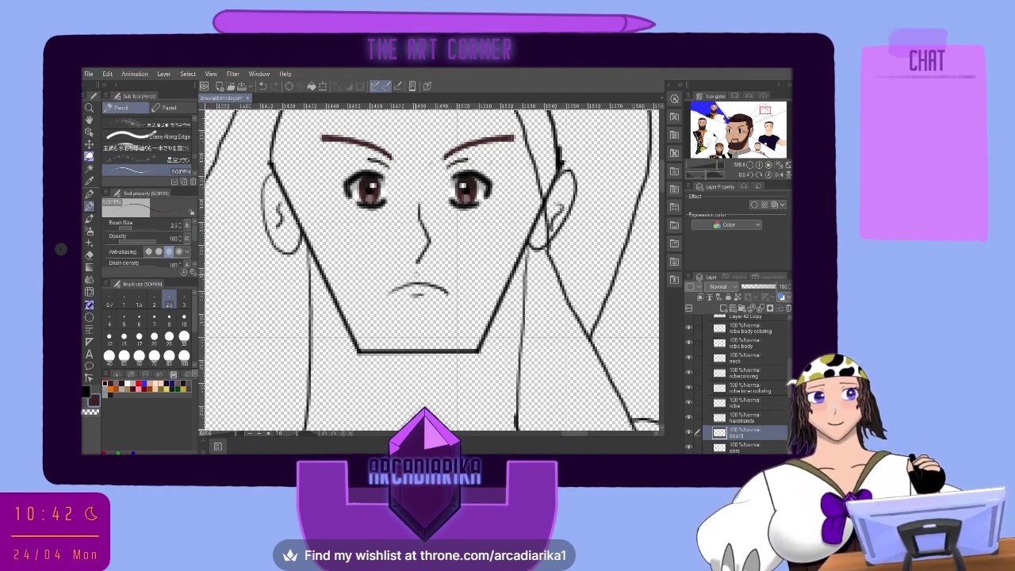
{"action": "left_click_drag", "start_coordinate": [419, 273], "coordinate": [389, 271]}
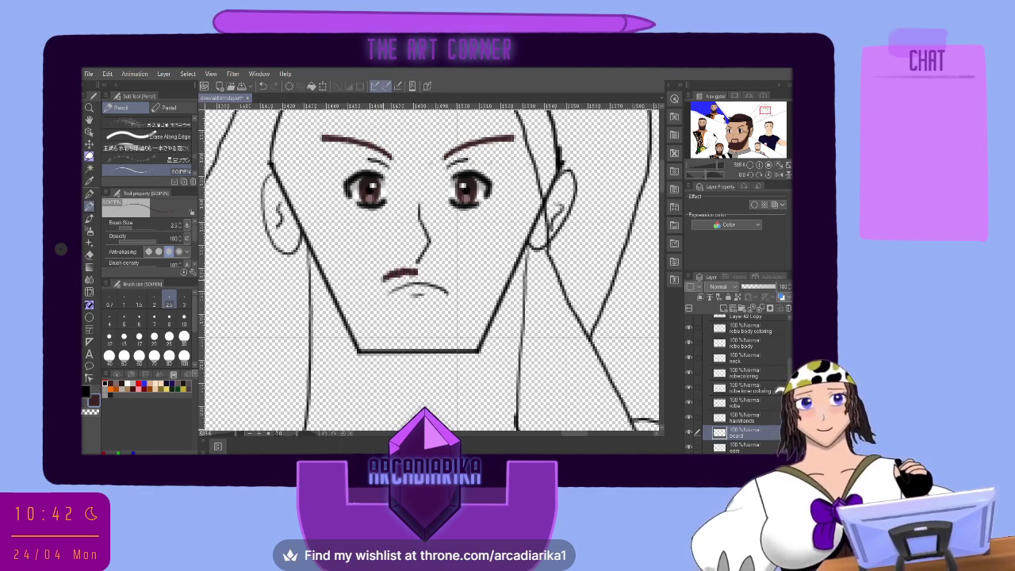
{"action": "mouse_move", "coordinate": [386, 278]}
{"action": "left_mouse_down"}
{"action": "mouse_move", "coordinate": [375, 317]}
{"action": "mouse_move", "coordinate": [350, 301]}
{"action": "mouse_move", "coordinate": [305, 238]}
{"action": "mouse_move", "coordinate": [358, 369]}
{"action": "left_mouse_up"}
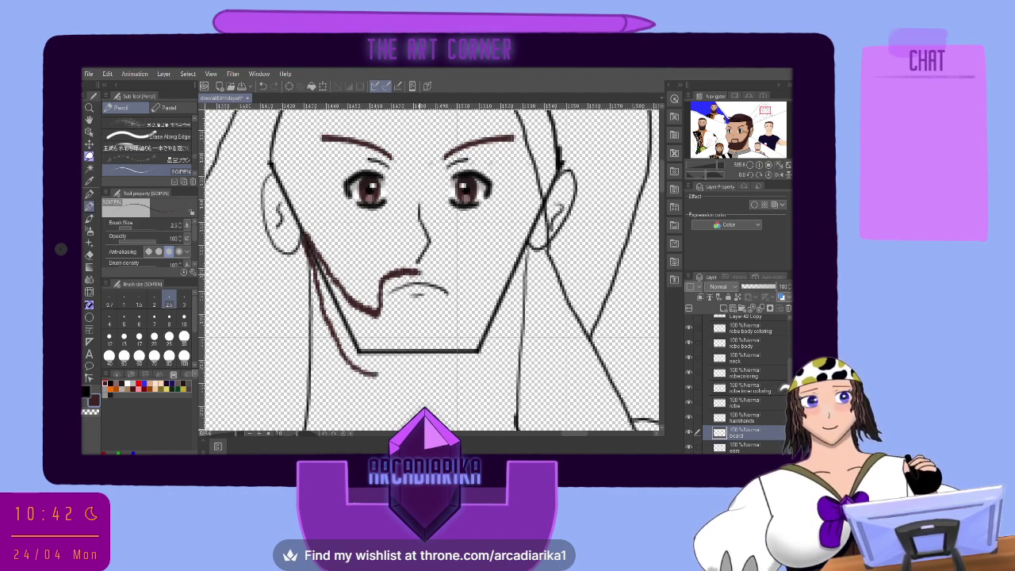
Complete the pencilled beard outline with the rest of the moustache, the notch below the lip, the chin edge and the viewer's right jaw.
{"action": "mouse_move", "coordinate": [446, 272]}
{"action": "left_mouse_down"}
{"action": "mouse_move", "coordinate": [458, 282]}
{"action": "mouse_move", "coordinate": [457, 314]}
{"action": "left_mouse_up"}
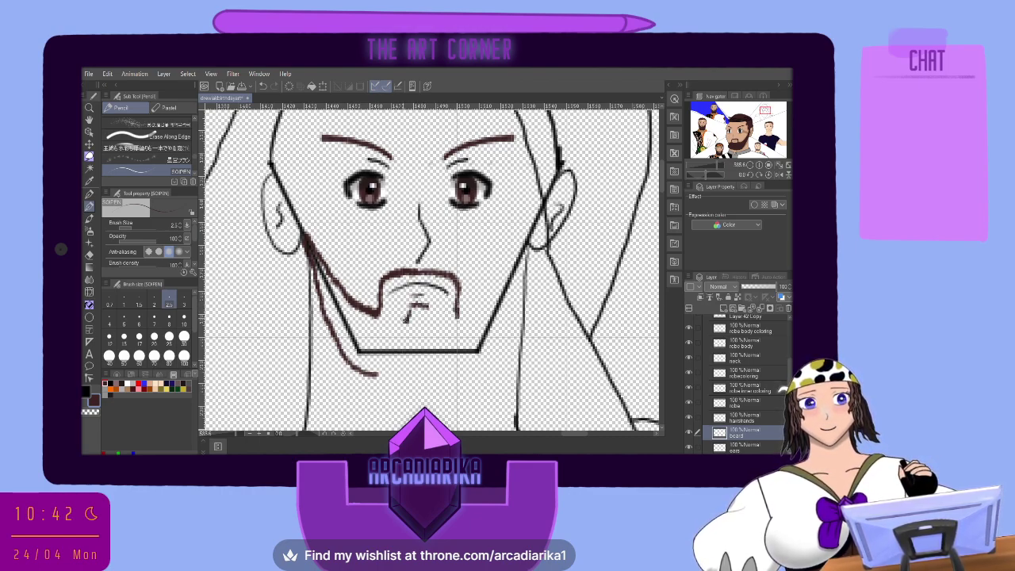
{"action": "mouse_move", "coordinate": [401, 318]}
{"action": "left_mouse_down"}
{"action": "mouse_move", "coordinate": [377, 309]}
{"action": "mouse_move", "coordinate": [443, 324]}
{"action": "left_mouse_up"}
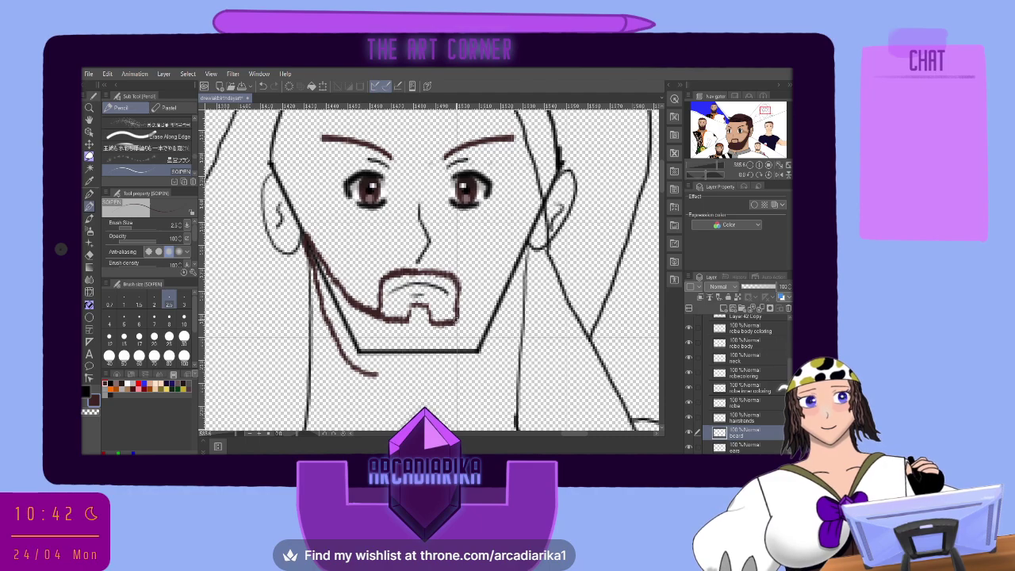
{"action": "mouse_move", "coordinate": [462, 324]}
{"action": "left_mouse_down"}
{"action": "mouse_move", "coordinate": [523, 244]}
{"action": "mouse_move", "coordinate": [519, 285]}
{"action": "mouse_move", "coordinate": [486, 355]}
{"action": "mouse_move", "coordinate": [466, 375]}
{"action": "mouse_move", "coordinate": [395, 374]}
{"action": "left_mouse_up"}
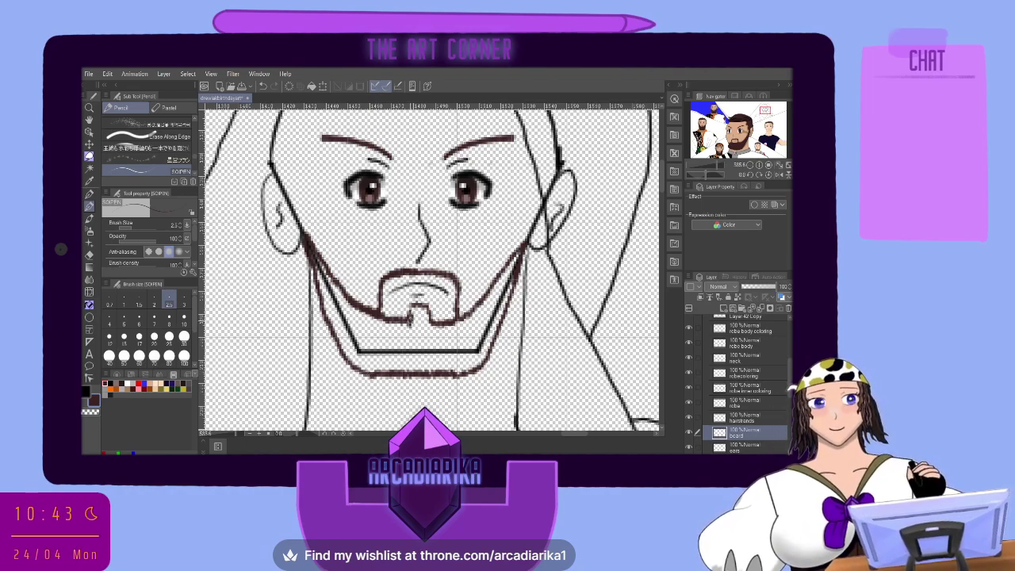
{"action": "left_click_drag", "start_coordinate": [410, 324], "coordinate": [420, 306]}
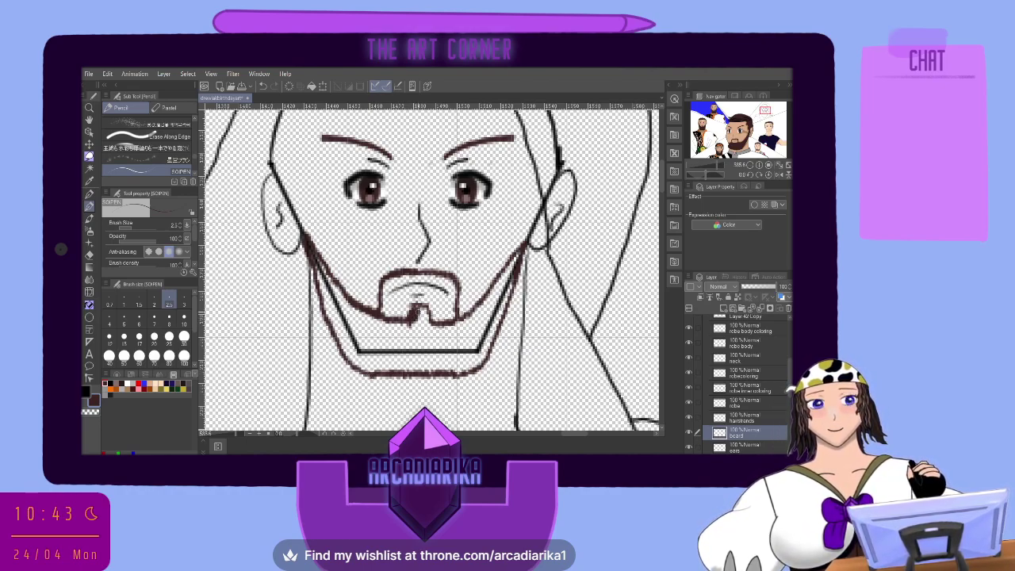
Fill the beard solid dark brown with the G-pen and extend narrow sideburns up the face edge beside both ears.
{"action": "left_click", "coordinate": [89, 193]}
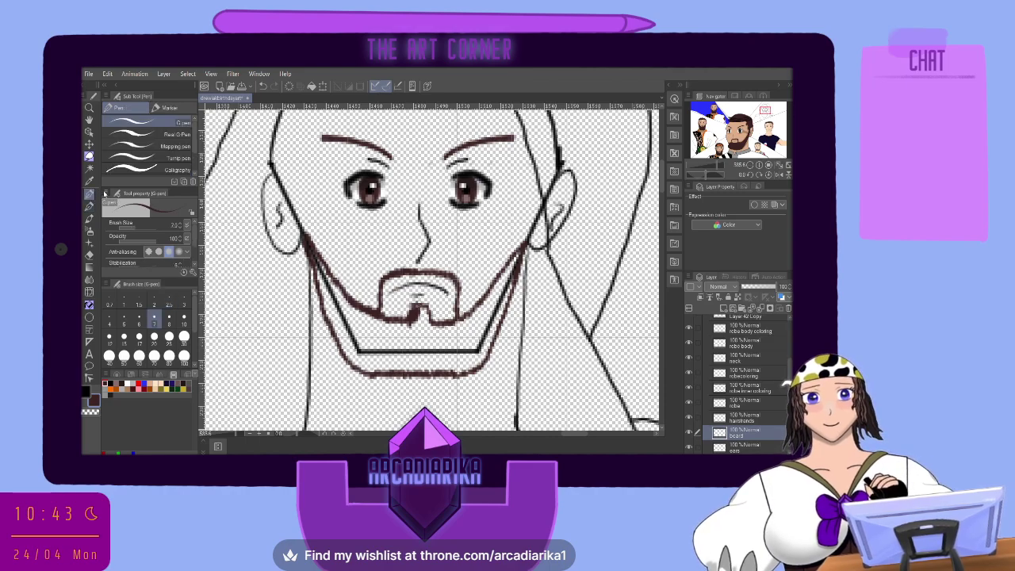
{"action": "mouse_move", "coordinate": [419, 330]}
{"action": "left_mouse_down"}
{"action": "mouse_move", "coordinate": [421, 304]}
{"action": "mouse_move", "coordinate": [434, 322]}
{"action": "mouse_move", "coordinate": [473, 317]}
{"action": "mouse_move", "coordinate": [528, 247]}
{"action": "mouse_move", "coordinate": [480, 333]}
{"action": "mouse_move", "coordinate": [480, 355]}
{"action": "mouse_move", "coordinate": [500, 316]}
{"action": "mouse_move", "coordinate": [477, 361]}
{"action": "mouse_move", "coordinate": [457, 370]}
{"action": "mouse_move", "coordinate": [471, 333]}
{"action": "mouse_move", "coordinate": [444, 354]}
{"action": "mouse_move", "coordinate": [391, 328]}
{"action": "mouse_move", "coordinate": [341, 325]}
{"action": "mouse_move", "coordinate": [358, 316]}
{"action": "mouse_move", "coordinate": [370, 319]}
{"action": "mouse_move", "coordinate": [330, 310]}
{"action": "mouse_move", "coordinate": [334, 323]}
{"action": "mouse_move", "coordinate": [320, 276]}
{"action": "mouse_move", "coordinate": [342, 301]}
{"action": "mouse_move", "coordinate": [335, 312]}
{"action": "mouse_move", "coordinate": [316, 246]}
{"action": "left_mouse_up"}
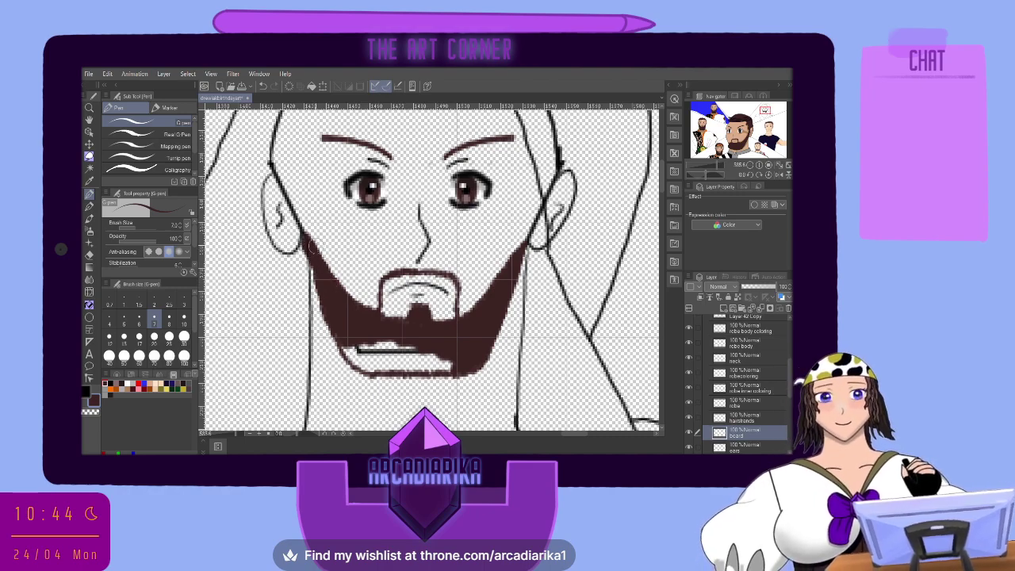
{"action": "mouse_move", "coordinate": [369, 346]}
{"action": "left_mouse_down"}
{"action": "mouse_move", "coordinate": [352, 353]}
{"action": "mouse_move", "coordinate": [341, 336]}
{"action": "mouse_move", "coordinate": [371, 369]}
{"action": "mouse_move", "coordinate": [384, 367]}
{"action": "mouse_move", "coordinate": [379, 349]}
{"action": "mouse_move", "coordinate": [373, 360]}
{"action": "mouse_move", "coordinate": [407, 345]}
{"action": "mouse_move", "coordinate": [448, 366]}
{"action": "mouse_move", "coordinate": [392, 362]}
{"action": "mouse_move", "coordinate": [444, 363]}
{"action": "mouse_move", "coordinate": [495, 314]}
{"action": "left_mouse_up"}
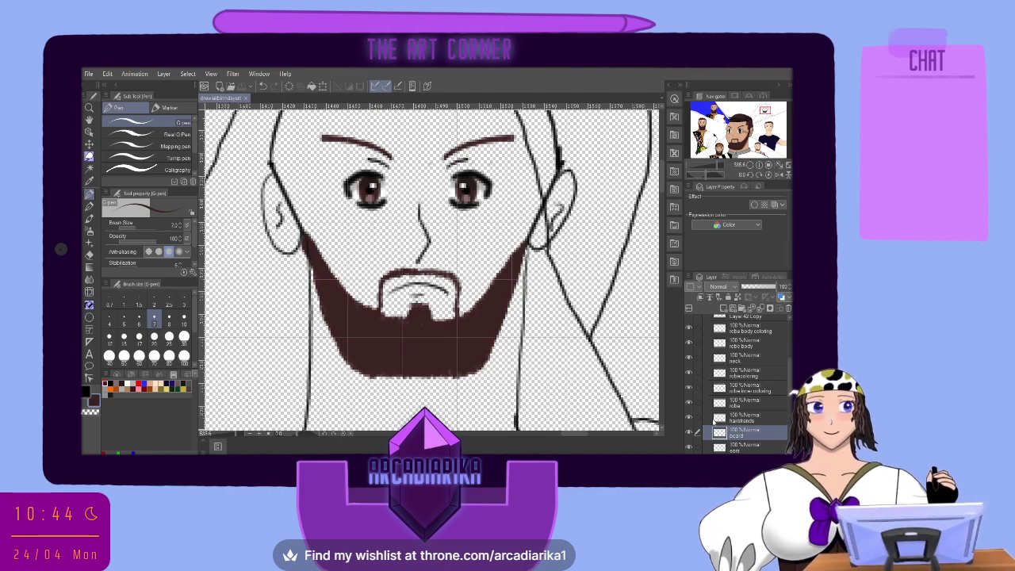
{"action": "left_click_drag", "start_coordinate": [303, 236], "coordinate": [275, 157]}
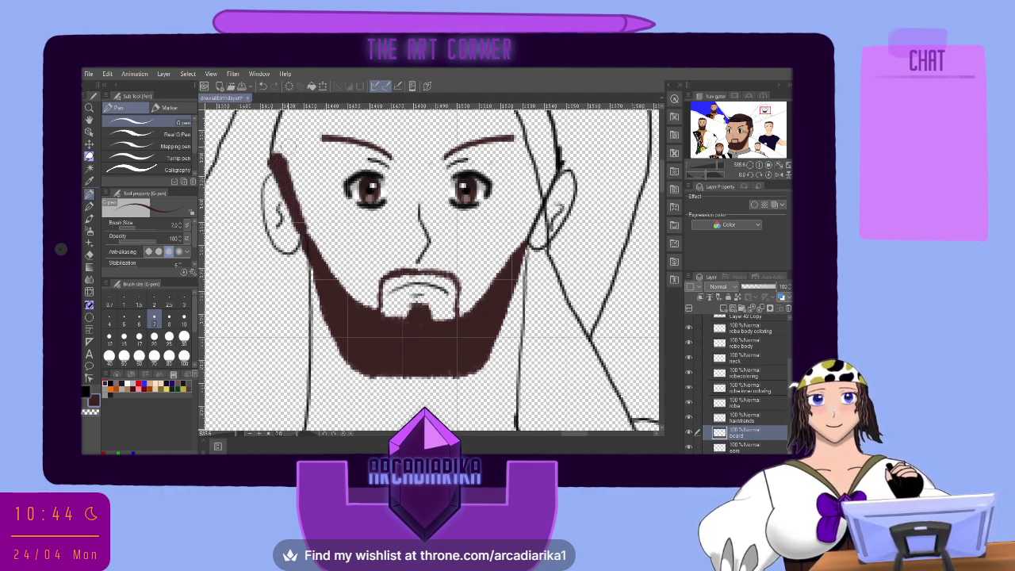
{"action": "left_click_drag", "start_coordinate": [560, 167], "coordinate": [518, 258]}
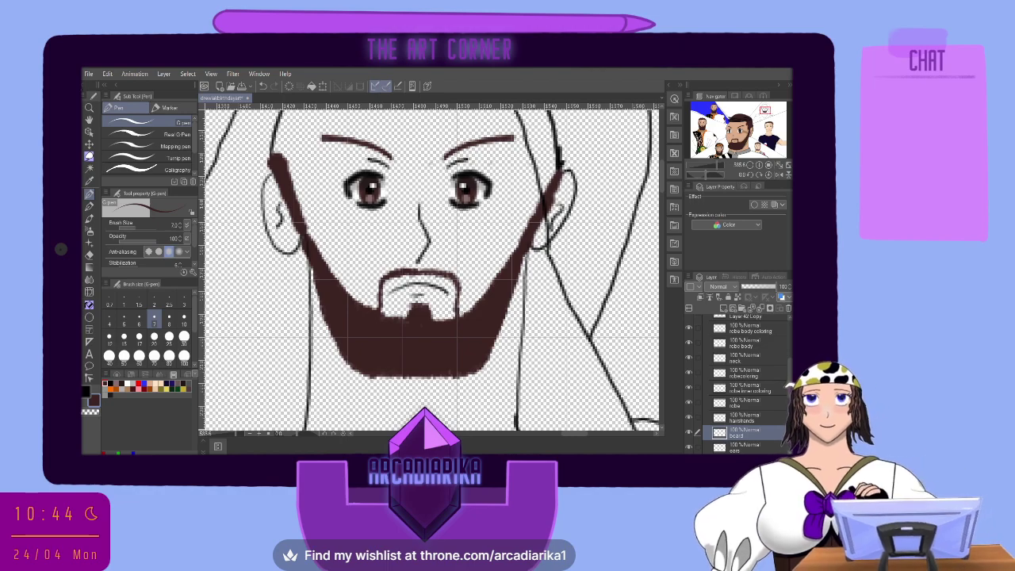
Paint a dark brown hair band along the head outline from the viewer's left sideburn over the crown to the inner hood line.
{"action": "scroll", "coordinate": [657, 165], "scroll_direction": "up", "scroll_amount": 4}
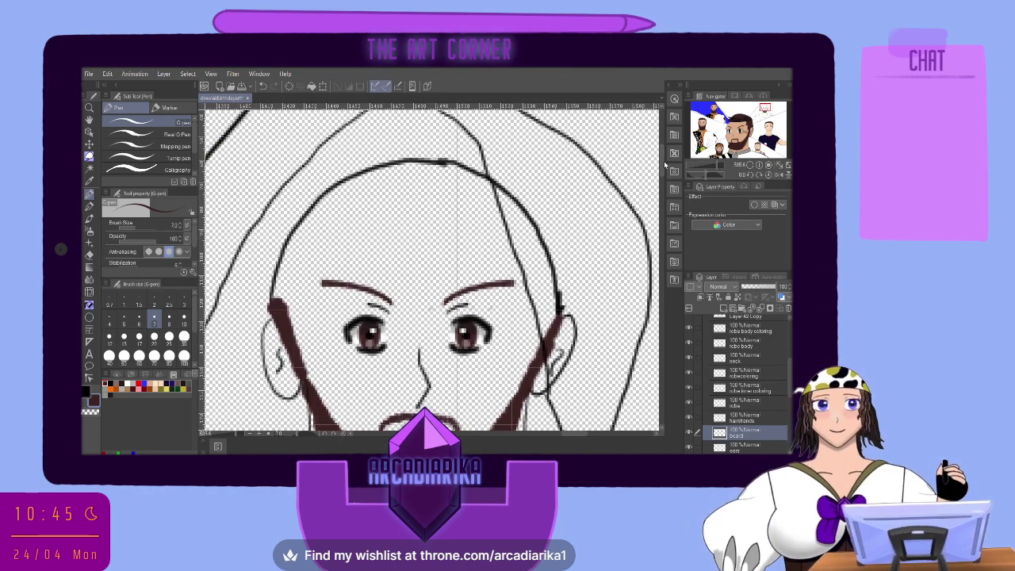
{"action": "mouse_move", "coordinate": [340, 187]}
{"action": "left_mouse_down"}
{"action": "mouse_move", "coordinate": [285, 230]}
{"action": "mouse_move", "coordinate": [264, 290]}
{"action": "mouse_move", "coordinate": [272, 306]}
{"action": "left_mouse_up"}
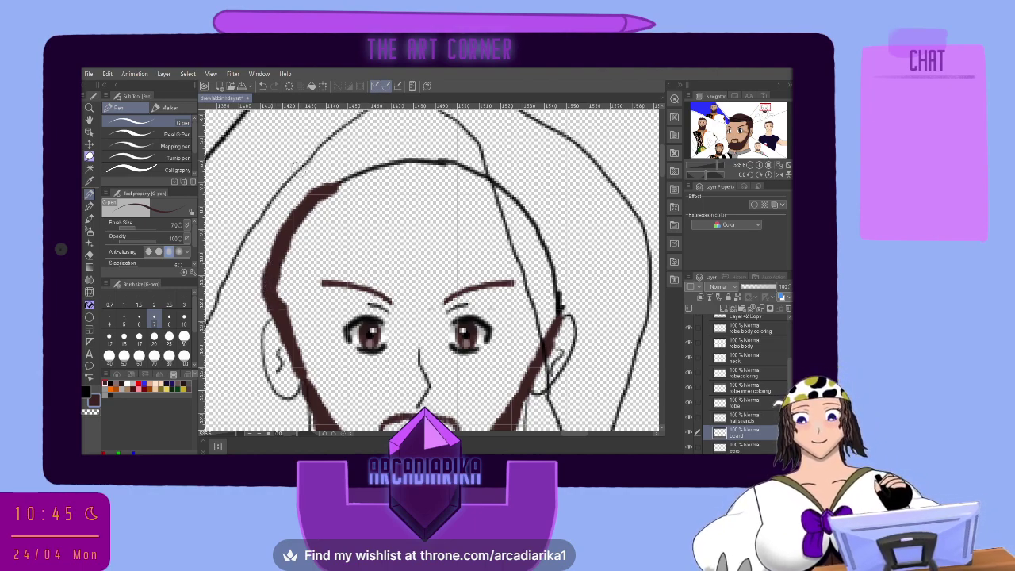
{"action": "mouse_move", "coordinate": [288, 251]}
{"action": "left_mouse_down"}
{"action": "mouse_move", "coordinate": [287, 278]}
{"action": "mouse_move", "coordinate": [282, 285]}
{"action": "mouse_move", "coordinate": [280, 269]}
{"action": "mouse_move", "coordinate": [274, 281]}
{"action": "left_mouse_up"}
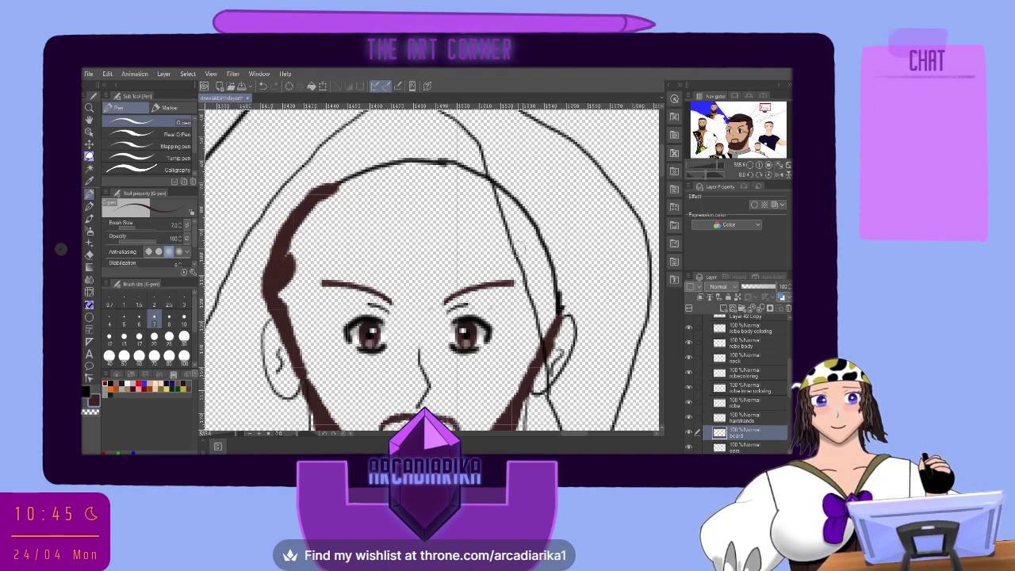
{"action": "mouse_move", "coordinate": [333, 188]}
{"action": "left_mouse_down"}
{"action": "mouse_move", "coordinate": [412, 162]}
{"action": "mouse_move", "coordinate": [470, 164]}
{"action": "mouse_move", "coordinate": [487, 179]}
{"action": "left_mouse_up"}
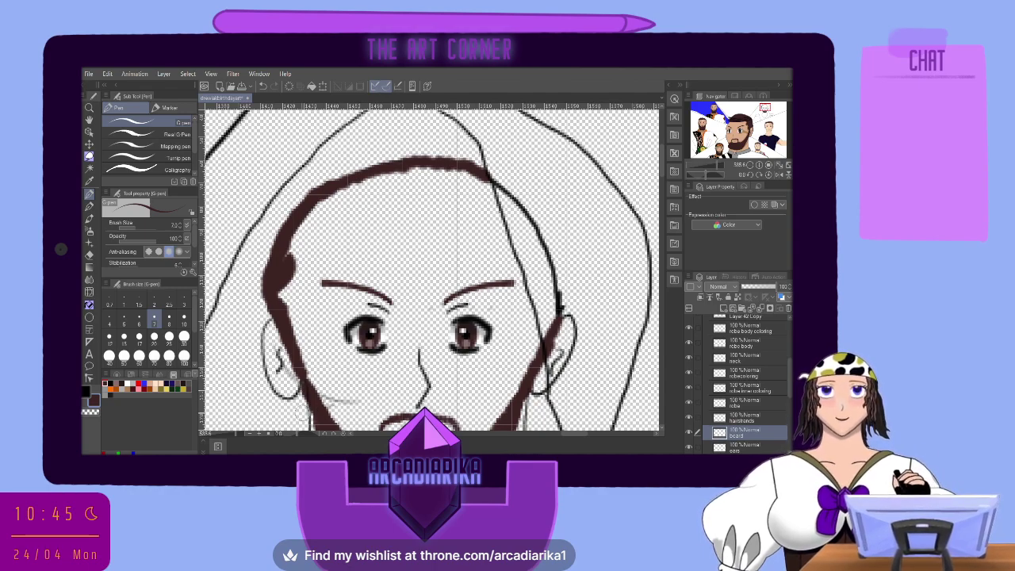
{"action": "left_click", "coordinate": [264, 86]}
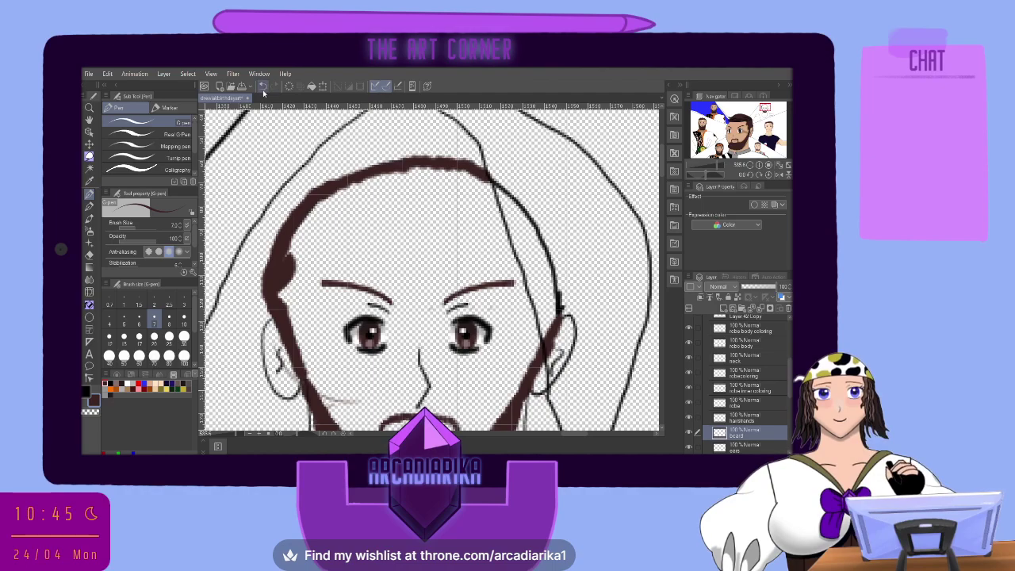
{"action": "left_click", "coordinate": [264, 87]}
{"action": "left_click", "coordinate": [264, 87]}
{"action": "left_click", "coordinate": [264, 87]}
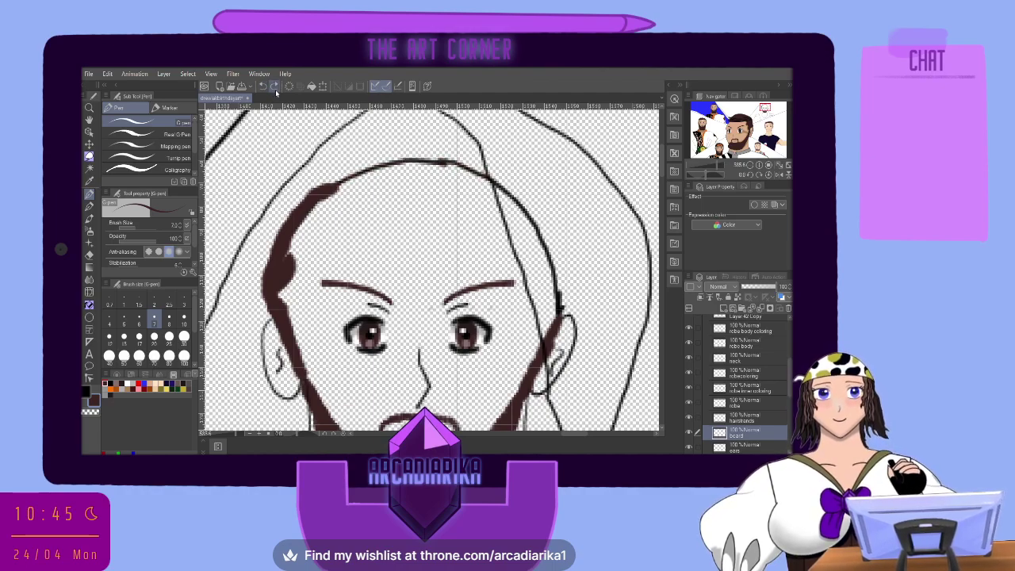
{"action": "left_click", "coordinate": [274, 87]}
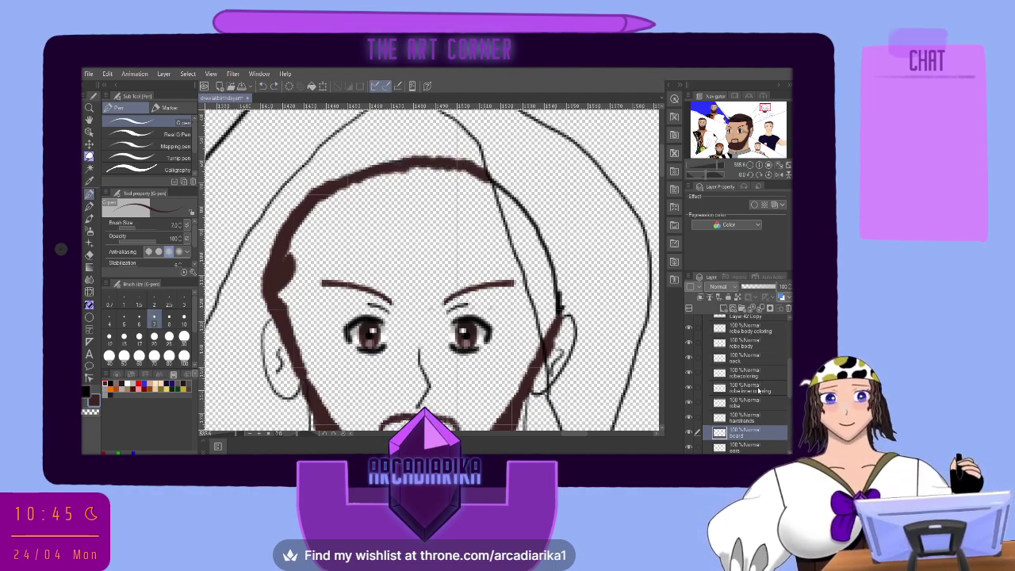
On the hairstrands layer, pick a reddish-brown colour and try a short hair strand above the viewer's left temple.
{"action": "left_click", "coordinate": [741, 420]}
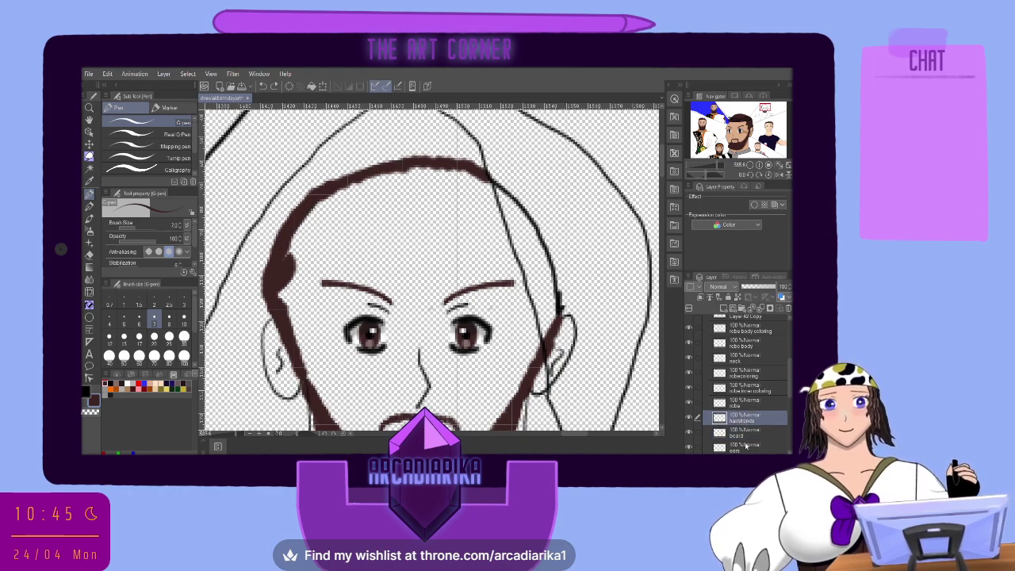
{"action": "left_click", "coordinate": [122, 383]}
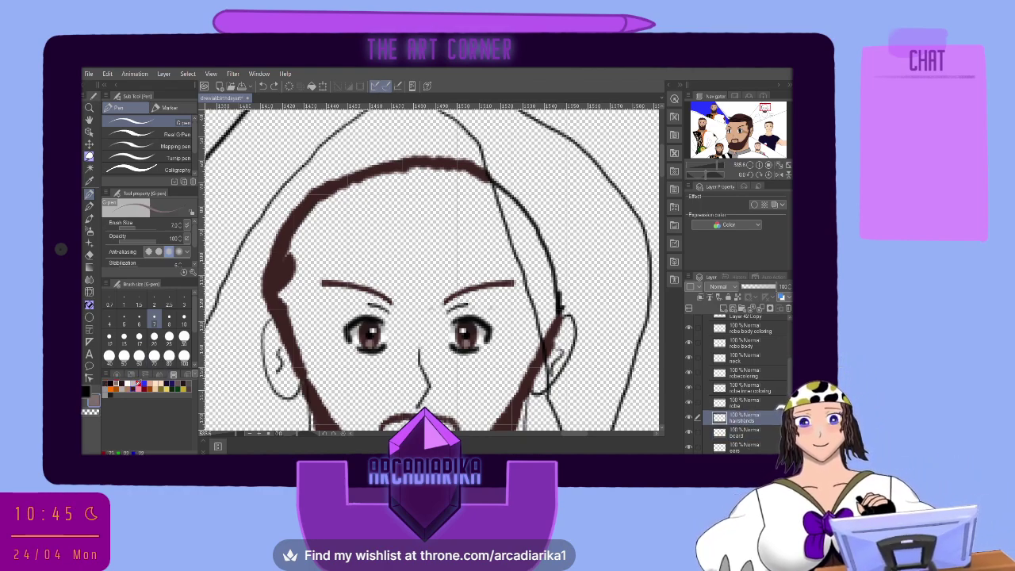
{"action": "left_click", "coordinate": [106, 383]}
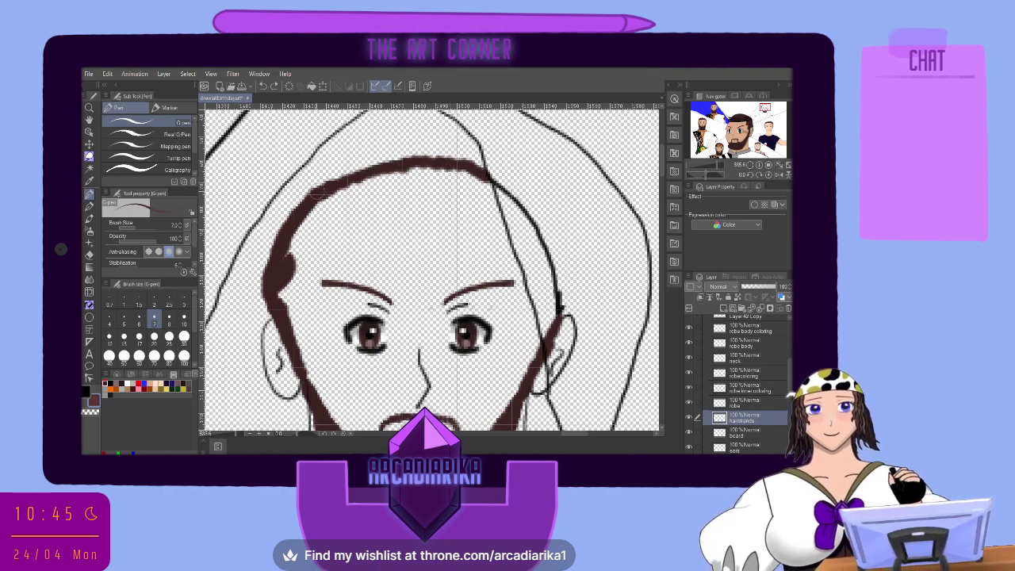
{"action": "left_click_drag", "start_coordinate": [322, 197], "coordinate": [292, 179]}
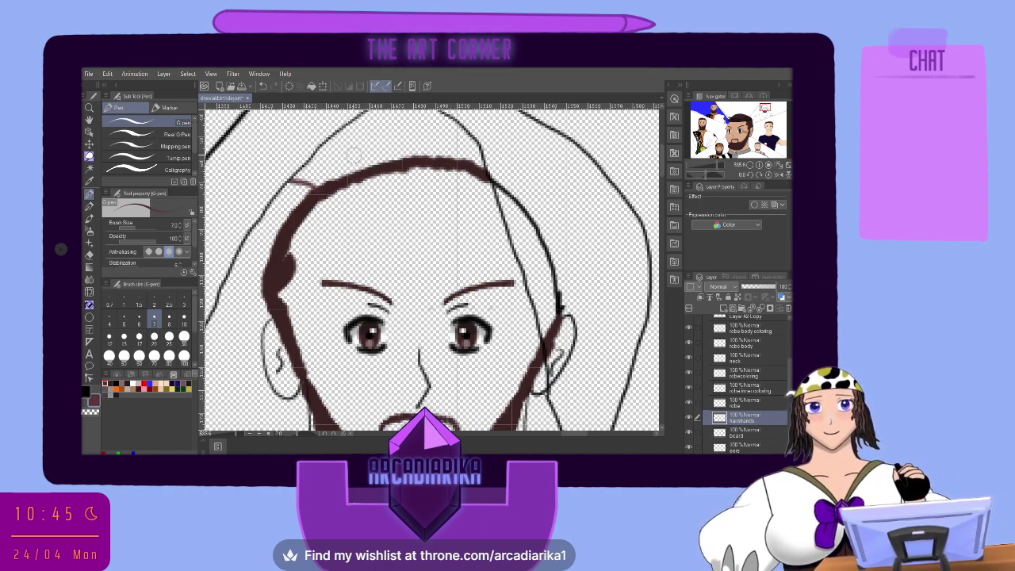
{"action": "left_click", "coordinate": [263, 86]}
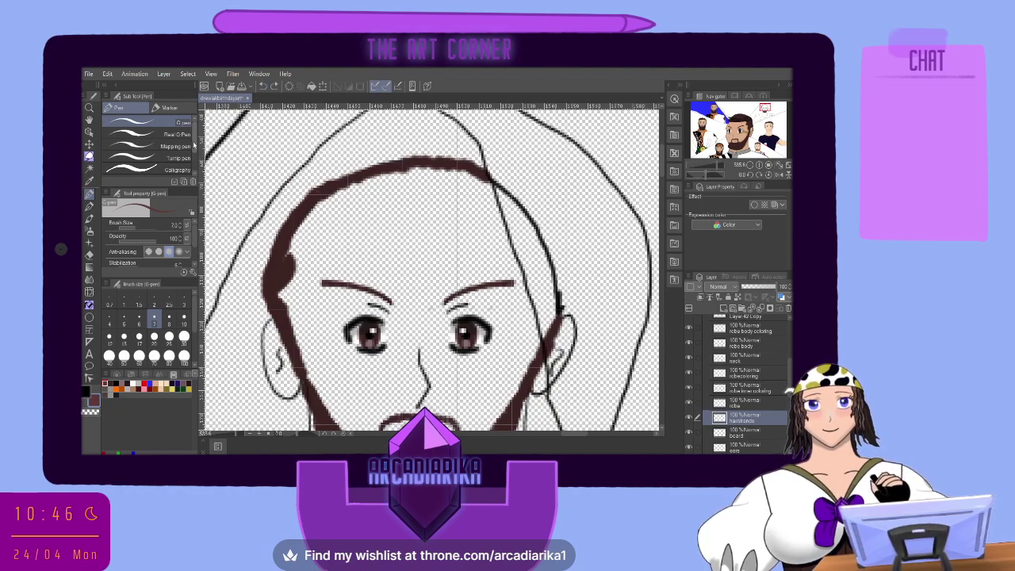
Pick the hair-strand brush numbered 3 from the Pencil brushes and set its size to 7.
{"action": "left_click", "coordinate": [88, 203]}
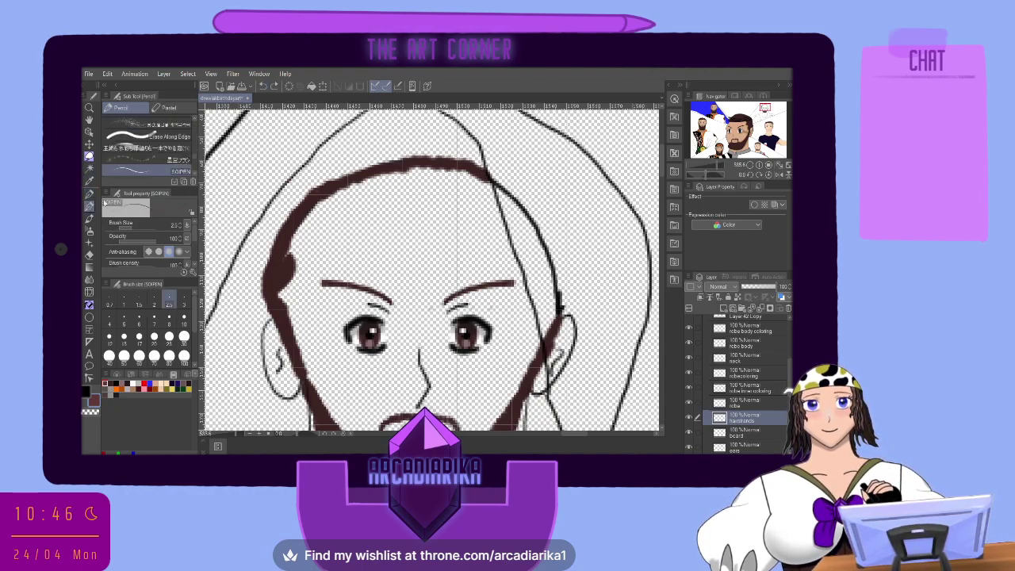
{"action": "scroll", "coordinate": [194, 161], "scroll_direction": "down", "scroll_amount": 3}
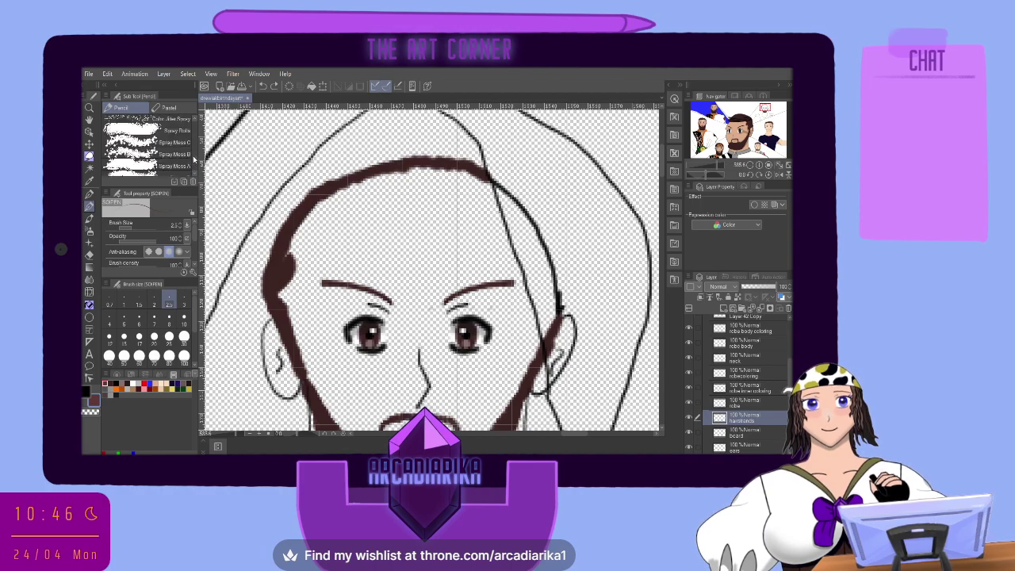
{"action": "scroll", "coordinate": [193, 155], "scroll_direction": "down", "scroll_amount": 5}
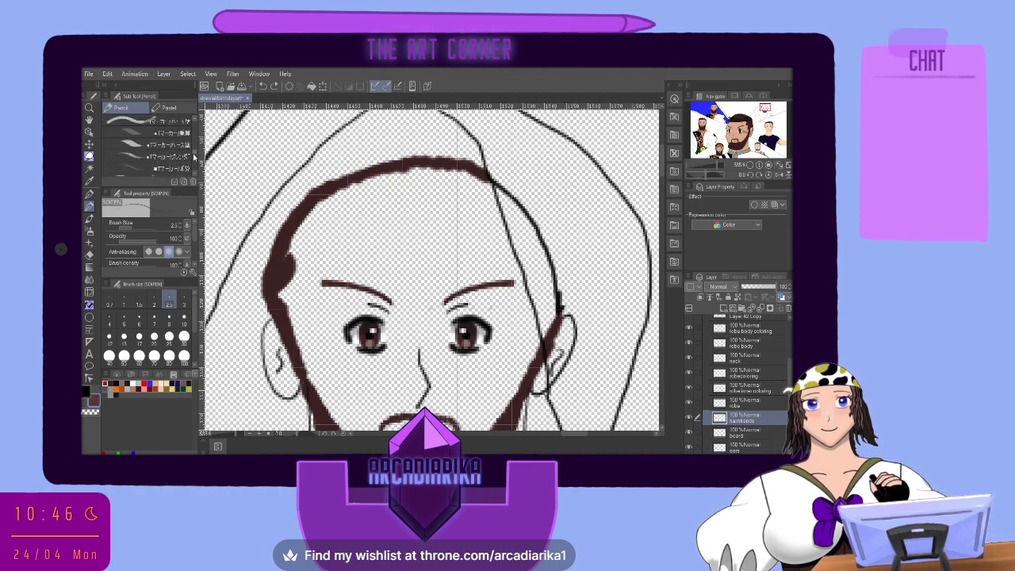
{"action": "scroll", "coordinate": [191, 146], "scroll_direction": "down", "scroll_amount": 6}
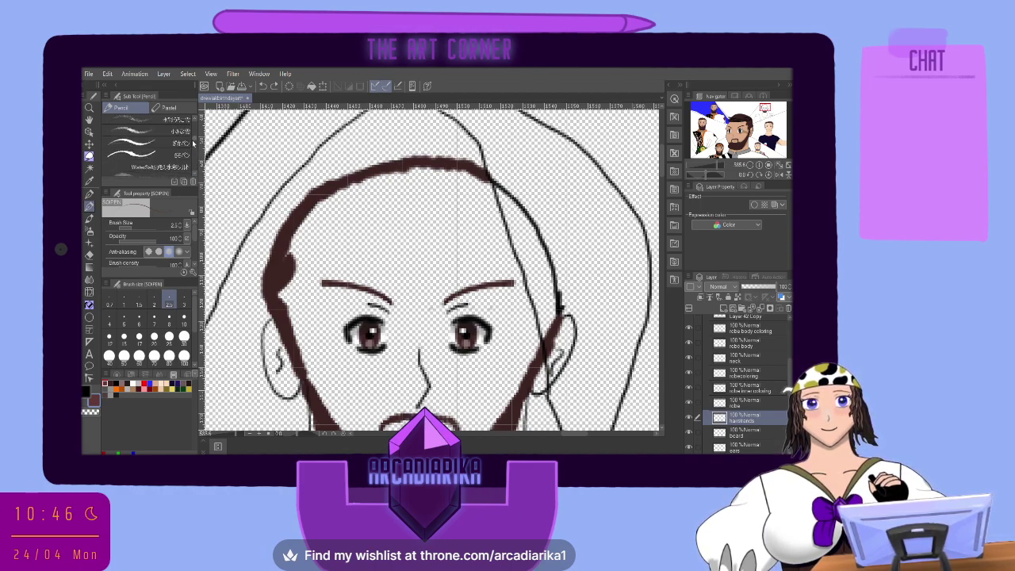
{"action": "scroll", "coordinate": [192, 139], "scroll_direction": "down", "scroll_amount": 6}
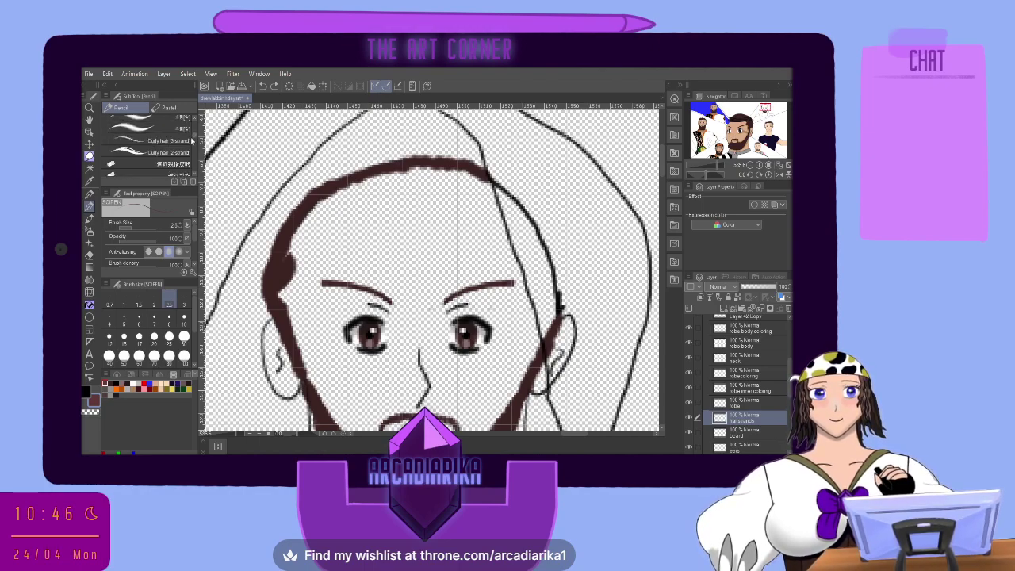
{"action": "scroll", "coordinate": [191, 134], "scroll_direction": "up", "scroll_amount": 5}
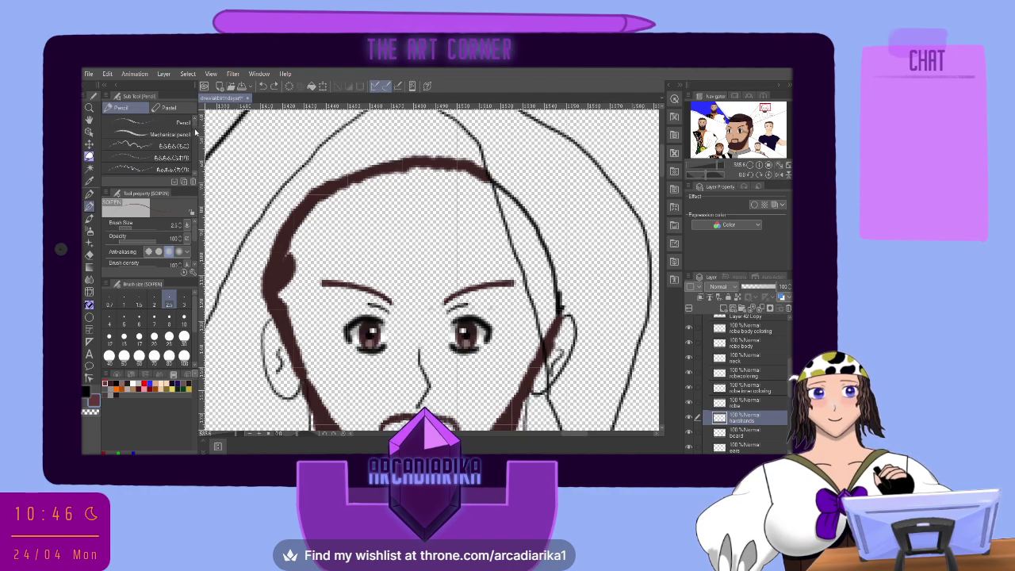
{"action": "scroll", "coordinate": [195, 134], "scroll_direction": "up", "scroll_amount": 4}
{"action": "scroll", "coordinate": [195, 135], "scroll_direction": "up", "scroll_amount": 4}
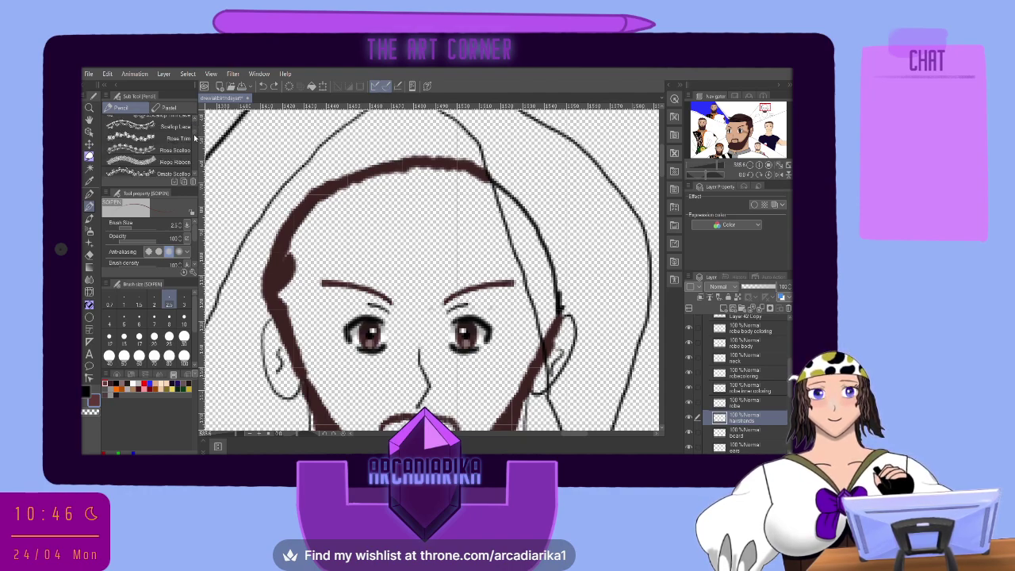
{"action": "scroll", "coordinate": [195, 134], "scroll_direction": "up", "scroll_amount": 6}
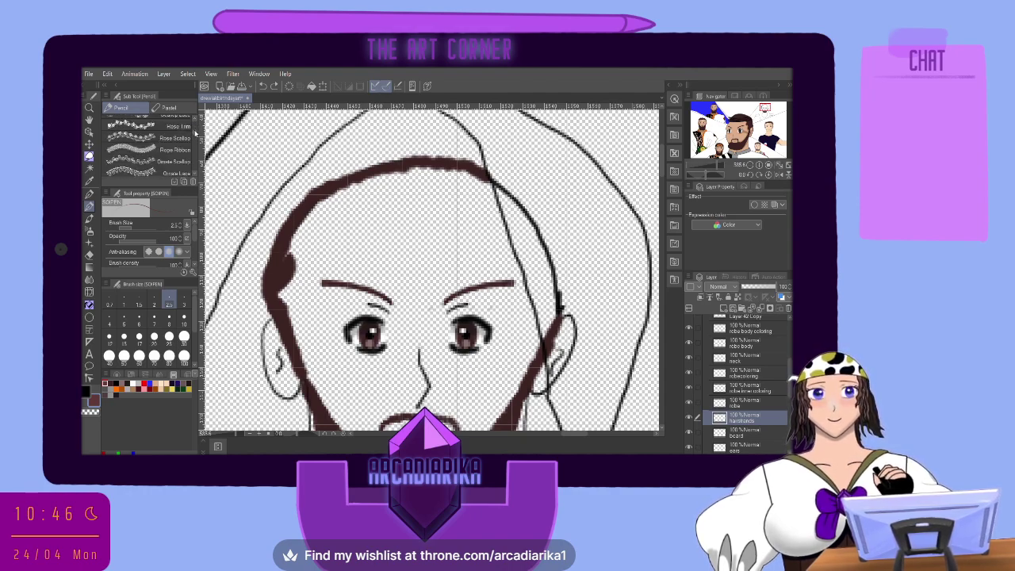
{"action": "scroll", "coordinate": [195, 131], "scroll_direction": "up", "scroll_amount": 5}
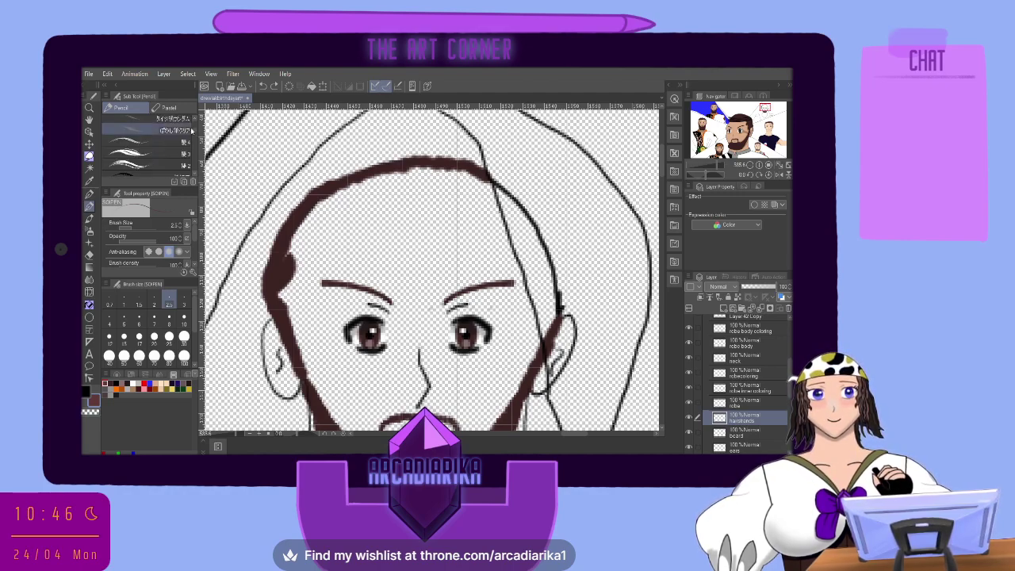
{"action": "left_click", "coordinate": [130, 153]}
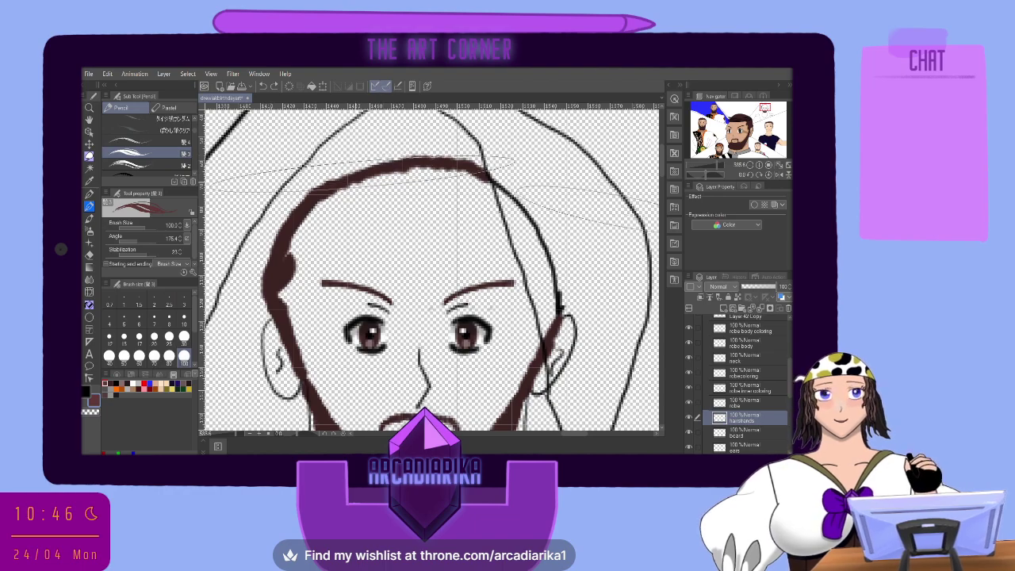
{"action": "left_click", "coordinate": [154, 319]}
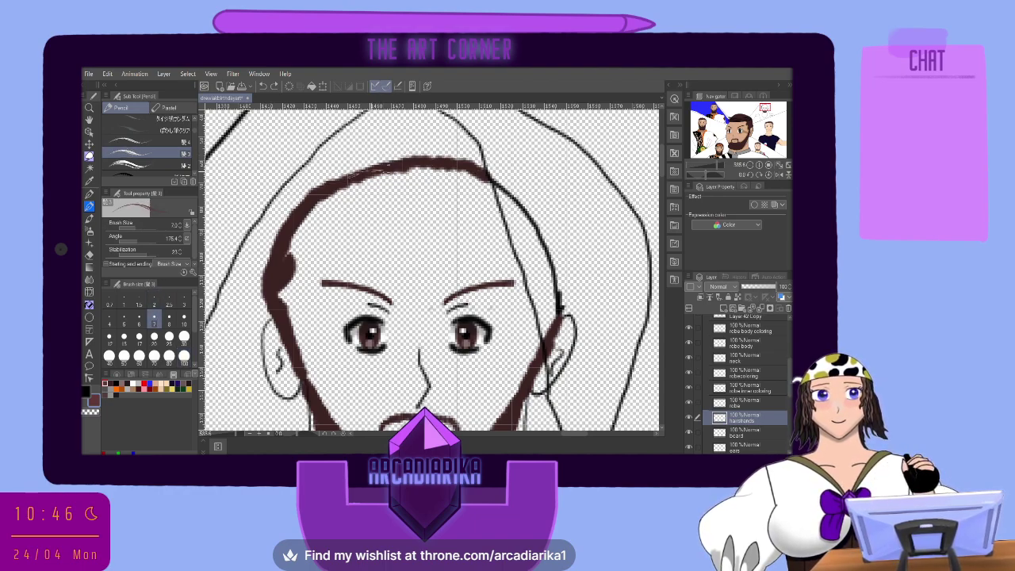
Try one hair strand above the hairline and give the hairstrands layer a reddish-brown border effect with thickness 1.0.
{"action": "left_click_drag", "start_coordinate": [356, 175], "coordinate": [327, 146]}
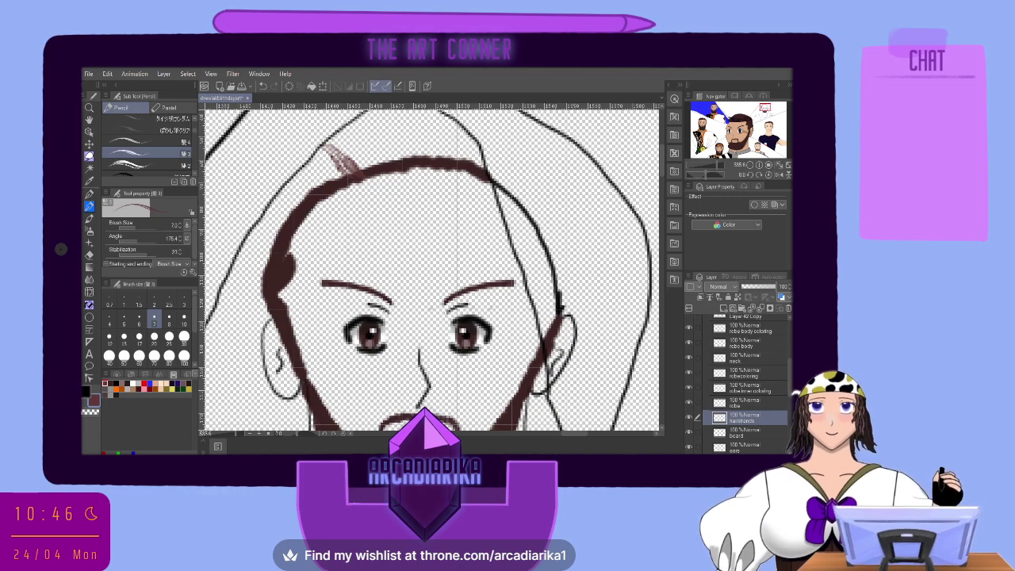
{"action": "left_click", "coordinate": [756, 206]}
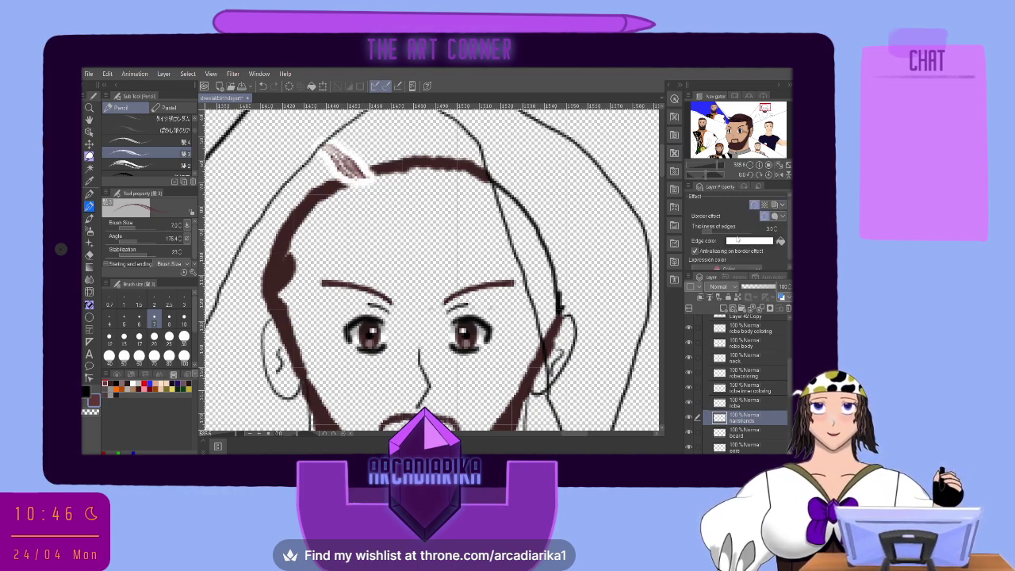
{"action": "left_click_drag", "start_coordinate": [712, 233], "coordinate": [662, 227]}
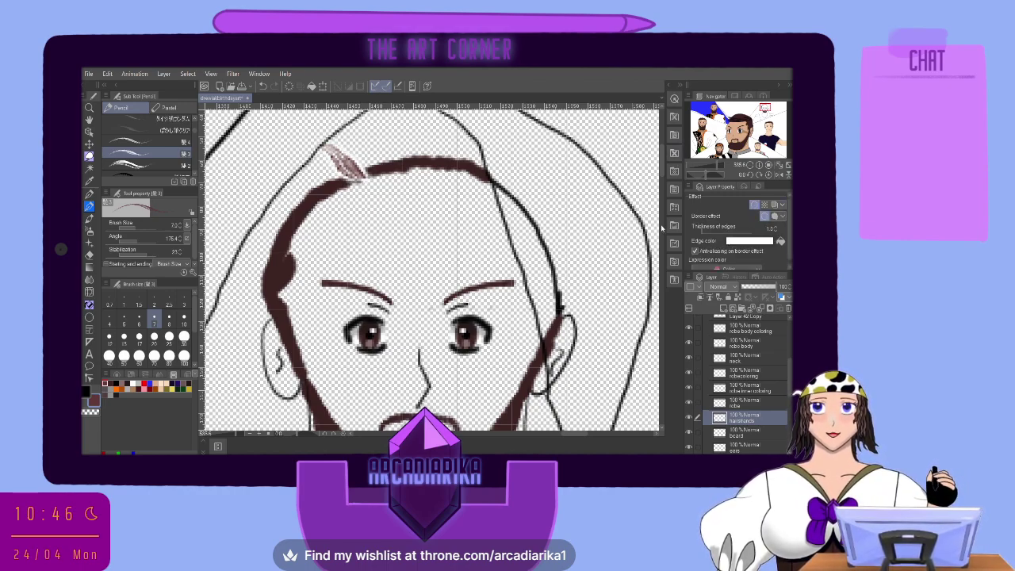
{"action": "left_click", "coordinate": [781, 241]}
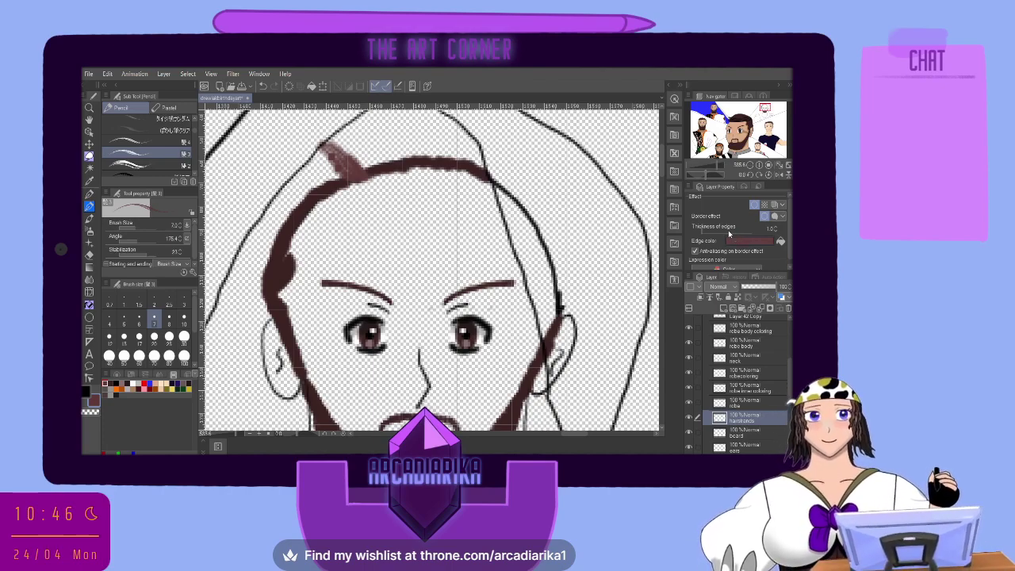
Try covering the crown with overlapping strands from the viewer's left temple to the inner hood line, with a black border edge.
{"action": "mouse_move", "coordinate": [347, 186]}
{"action": "left_mouse_down"}
{"action": "mouse_move", "coordinate": [337, 164]}
{"action": "mouse_move", "coordinate": [304, 155]}
{"action": "left_mouse_up"}
{"action": "mouse_move", "coordinate": [329, 186]}
{"action": "left_mouse_down"}
{"action": "mouse_move", "coordinate": [369, 180]}
{"action": "mouse_move", "coordinate": [345, 162]}
{"action": "mouse_move", "coordinate": [361, 146]}
{"action": "mouse_move", "coordinate": [325, 131]}
{"action": "left_mouse_up"}
{"action": "key", "text": "ctrl+z"}
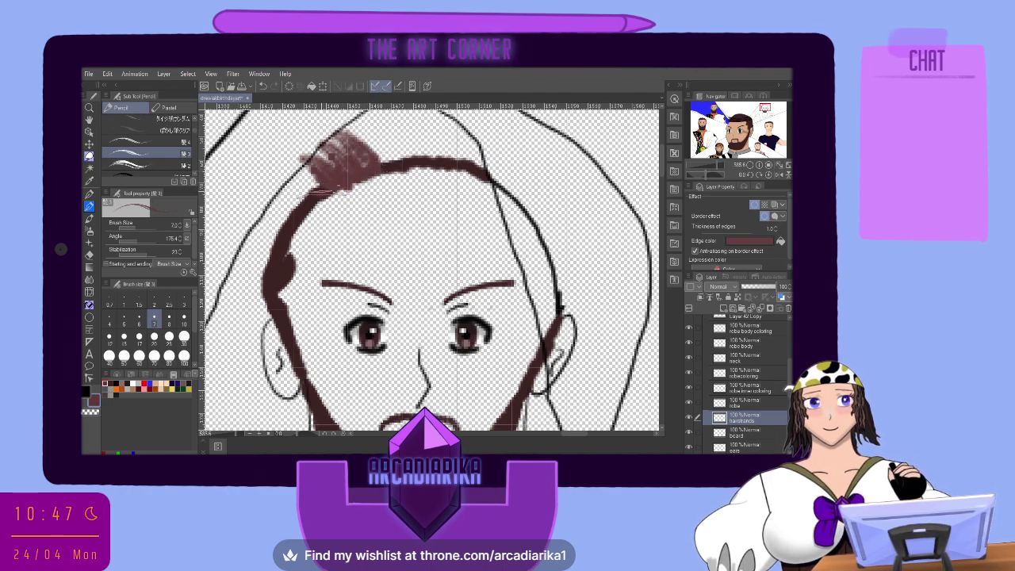
{"action": "mouse_move", "coordinate": [340, 190]}
{"action": "left_mouse_down"}
{"action": "mouse_move", "coordinate": [276, 171]}
{"action": "mouse_move", "coordinate": [337, 166]}
{"action": "mouse_move", "coordinate": [384, 143]}
{"action": "mouse_move", "coordinate": [388, 163]}
{"action": "mouse_move", "coordinate": [397, 150]}
{"action": "mouse_move", "coordinate": [375, 125]}
{"action": "mouse_move", "coordinate": [390, 166]}
{"action": "mouse_move", "coordinate": [374, 142]}
{"action": "mouse_move", "coordinate": [390, 138]}
{"action": "mouse_move", "coordinate": [406, 159]}
{"action": "mouse_move", "coordinate": [330, 204]}
{"action": "mouse_move", "coordinate": [311, 186]}
{"action": "mouse_move", "coordinate": [270, 182]}
{"action": "mouse_move", "coordinate": [284, 170]}
{"action": "mouse_move", "coordinate": [329, 222]}
{"action": "mouse_move", "coordinate": [309, 228]}
{"action": "mouse_move", "coordinate": [266, 190]}
{"action": "mouse_move", "coordinate": [290, 222]}
{"action": "mouse_move", "coordinate": [285, 238]}
{"action": "mouse_move", "coordinate": [269, 234]}
{"action": "mouse_move", "coordinate": [250, 202]}
{"action": "mouse_move", "coordinate": [313, 214]}
{"action": "mouse_move", "coordinate": [302, 184]}
{"action": "mouse_move", "coordinate": [414, 155]}
{"action": "mouse_move", "coordinate": [410, 162]}
{"action": "mouse_move", "coordinate": [408, 146]}
{"action": "mouse_move", "coordinate": [429, 126]}
{"action": "mouse_move", "coordinate": [430, 162]}
{"action": "mouse_move", "coordinate": [397, 119]}
{"action": "mouse_move", "coordinate": [453, 165]}
{"action": "mouse_move", "coordinate": [426, 139]}
{"action": "mouse_move", "coordinate": [439, 136]}
{"action": "mouse_move", "coordinate": [436, 129]}
{"action": "mouse_move", "coordinate": [499, 150]}
{"action": "mouse_move", "coordinate": [503, 171]}
{"action": "mouse_move", "coordinate": [408, 129]}
{"action": "mouse_move", "coordinate": [479, 133]}
{"action": "left_mouse_up"}
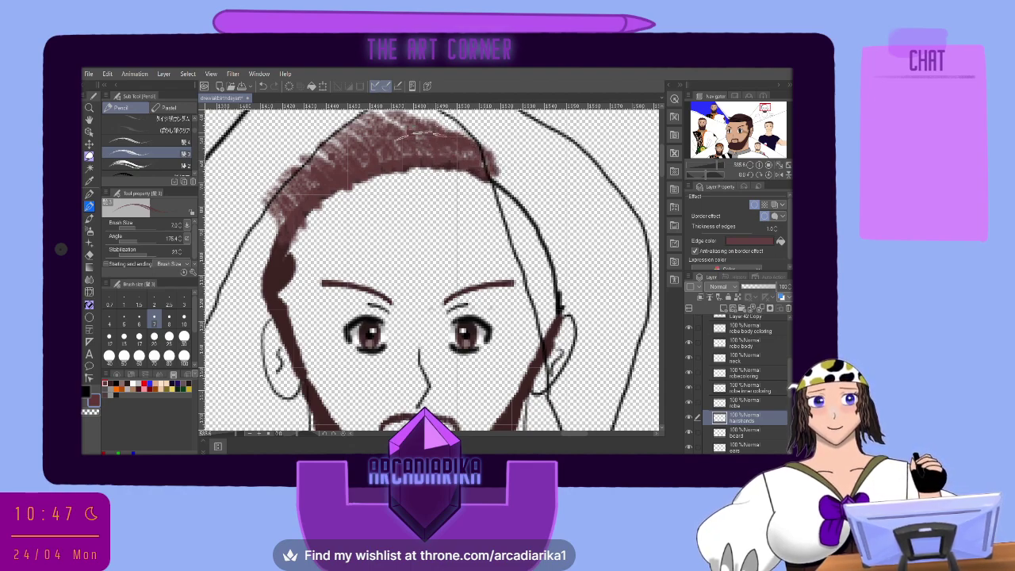
{"action": "mouse_move", "coordinate": [428, 160]}
{"action": "left_mouse_down"}
{"action": "mouse_move", "coordinate": [402, 141]}
{"action": "mouse_move", "coordinate": [370, 145]}
{"action": "mouse_move", "coordinate": [464, 124]}
{"action": "left_mouse_up"}
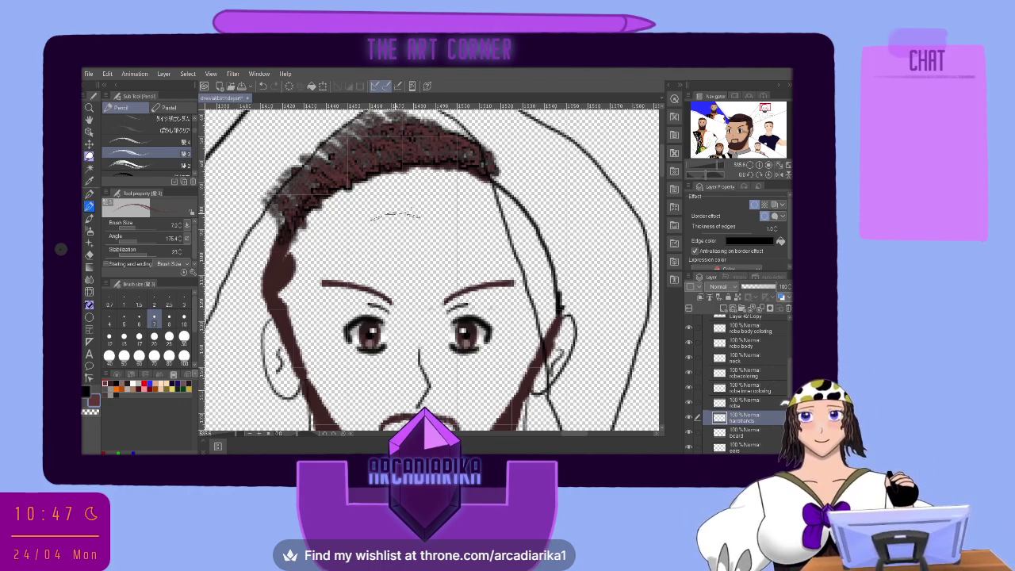
Remove all the trial hair strands above the hair band and the layer's border effect.
{"action": "scroll", "coordinate": [311, 214], "scroll_direction": "down", "scroll_amount": 5}
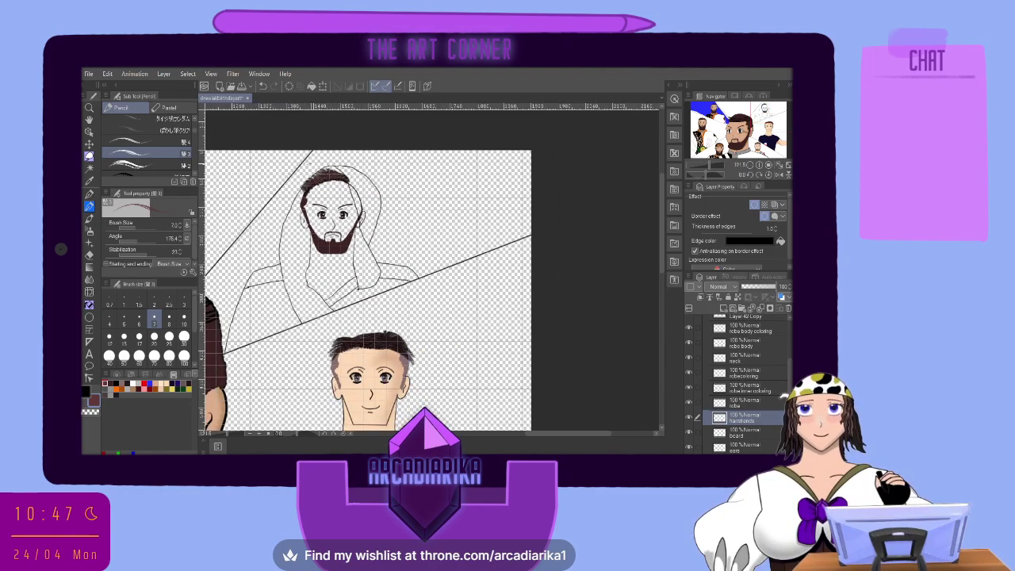
{"action": "scroll", "coordinate": [310, 162], "scroll_direction": "up", "scroll_amount": 1}
{"action": "scroll", "coordinate": [310, 161], "scroll_direction": "up", "scroll_amount": 3}
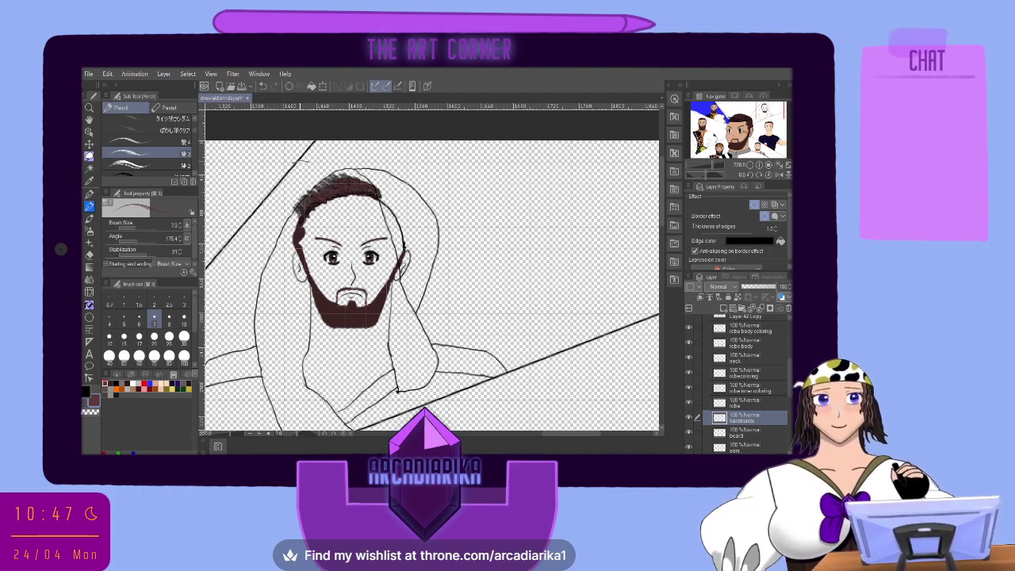
{"action": "left_click", "coordinate": [262, 86]}
{"action": "left_click", "coordinate": [262, 87]}
{"action": "left_click", "coordinate": [262, 87]}
{"action": "left_click", "coordinate": [262, 87]}
{"action": "left_click", "coordinate": [262, 86]}
{"action": "left_click", "coordinate": [262, 87]}
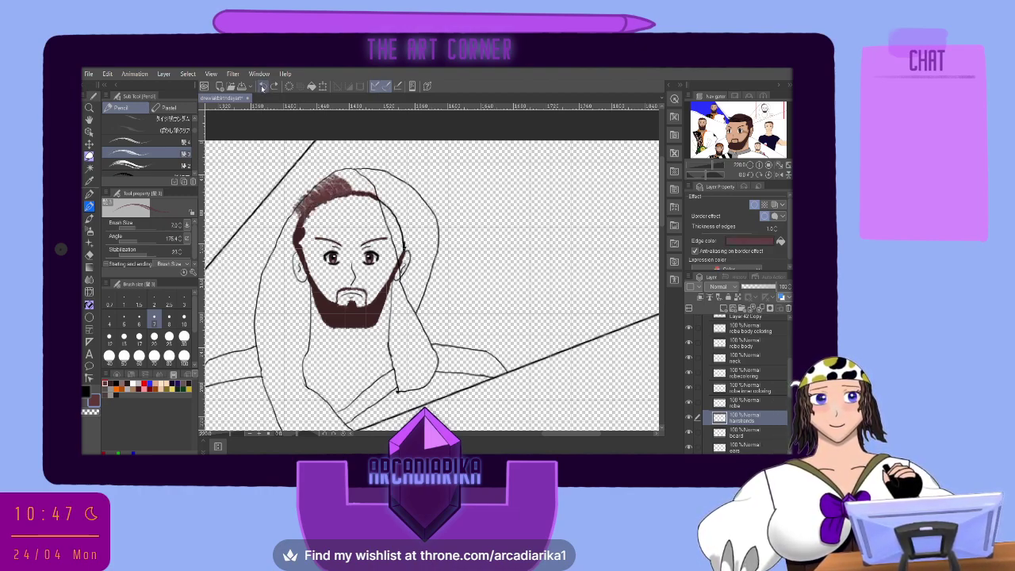
{"action": "left_click", "coordinate": [262, 87]}
{"action": "left_click", "coordinate": [262, 86]}
{"action": "left_click", "coordinate": [263, 86]}
{"action": "left_click", "coordinate": [262, 86]}
{"action": "left_click", "coordinate": [262, 87]}
{"action": "left_click", "coordinate": [262, 88]}
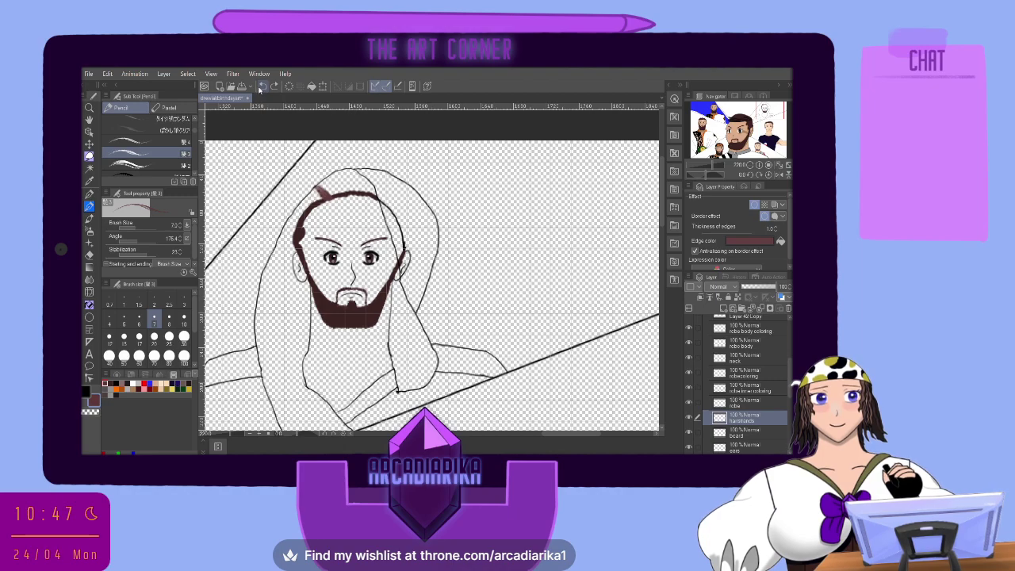
{"action": "left_click", "coordinate": [262, 88]}
{"action": "left_click", "coordinate": [262, 88]}
{"action": "left_click", "coordinate": [261, 88]}
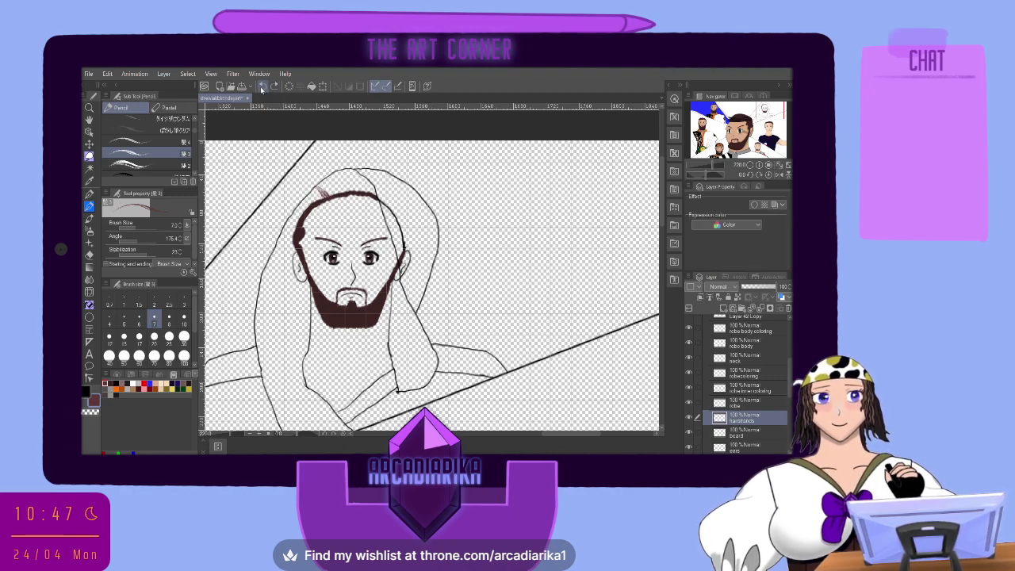
{"action": "left_click", "coordinate": [289, 85]}
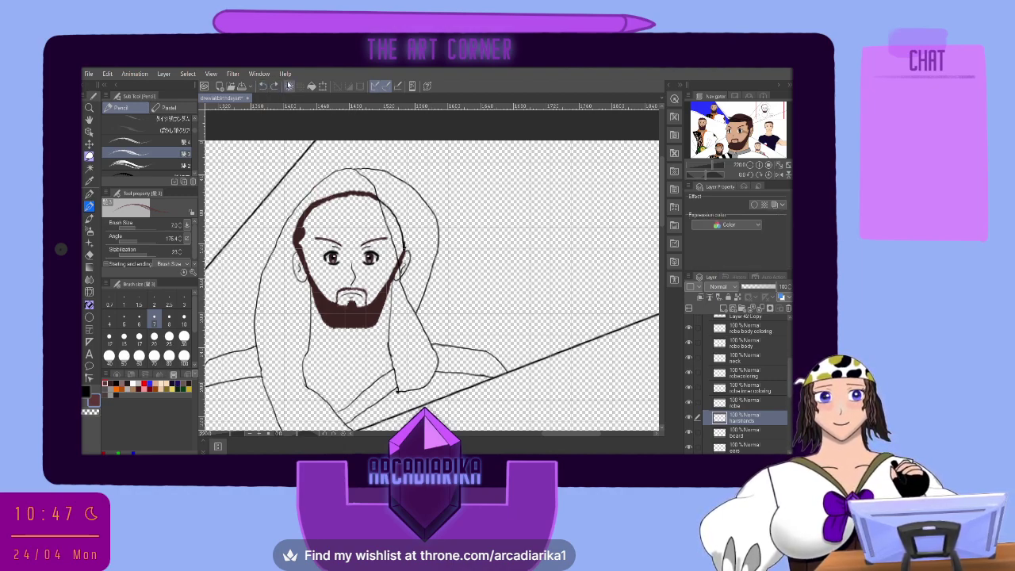
Give the empty hairstrands layer a black border effect with thickness 1.0 and try overlapping strands across the top of the forehead.
{"action": "left_click", "coordinate": [753, 204]}
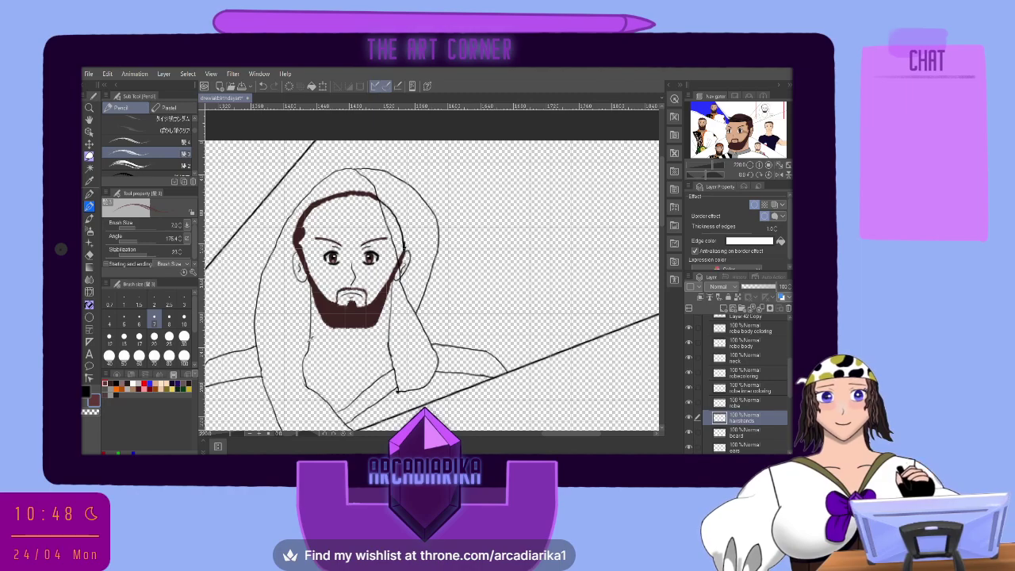
{"action": "left_click", "coordinate": [536, 190]}
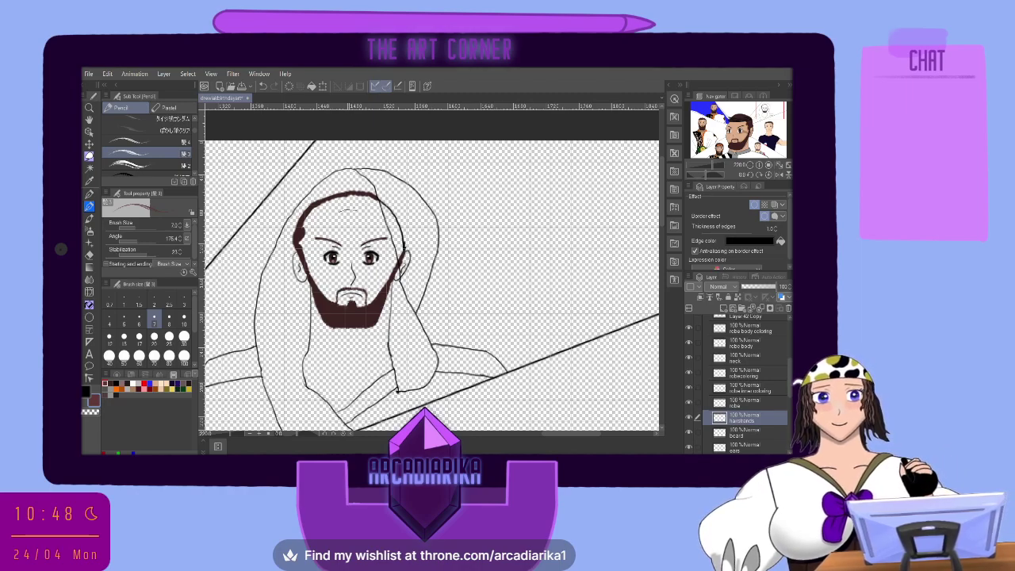
{"action": "mouse_move", "coordinate": [349, 210]}
{"action": "left_mouse_down"}
{"action": "mouse_move", "coordinate": [319, 187]}
{"action": "mouse_move", "coordinate": [355, 195]}
{"action": "mouse_move", "coordinate": [320, 188]}
{"action": "left_mouse_up"}
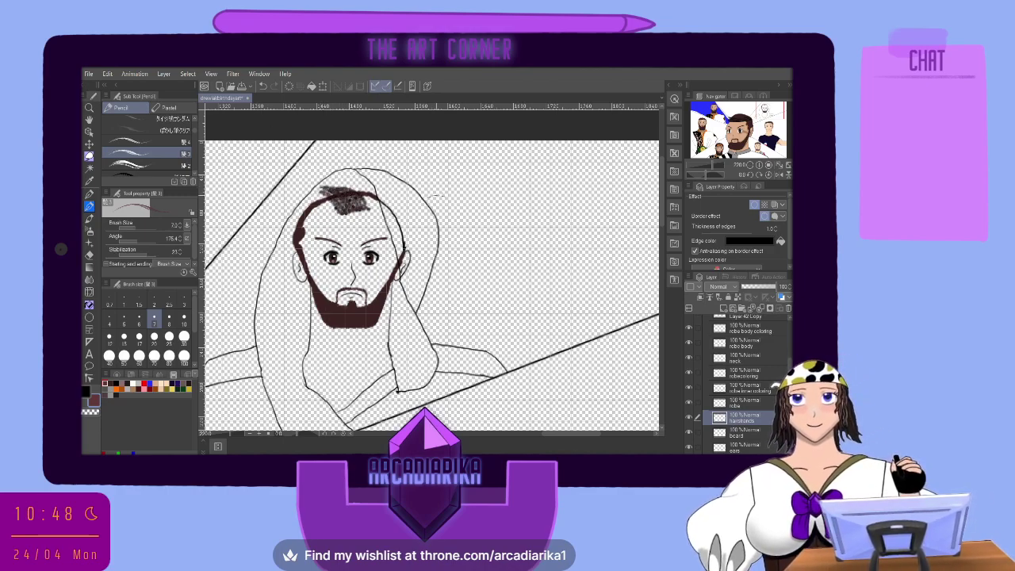
Undo the last dark strands painted over the forehead and hair band.
{"action": "scroll", "coordinate": [360, 184], "scroll_direction": "up", "scroll_amount": 6}
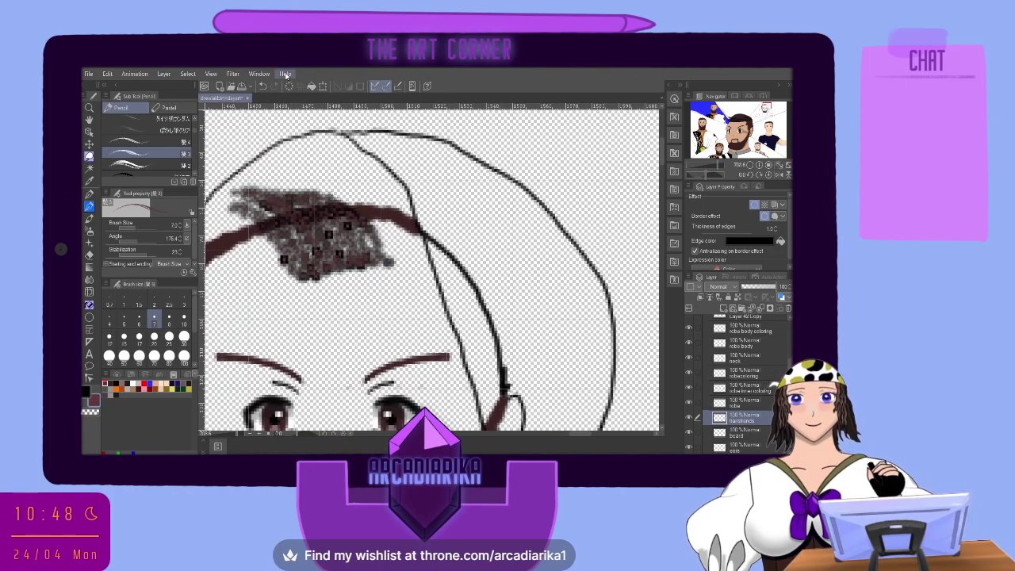
{"action": "left_click", "coordinate": [263, 86]}
{"action": "left_click", "coordinate": [263, 86]}
{"action": "left_click", "coordinate": [262, 85]}
{"action": "left_click", "coordinate": [262, 86]}
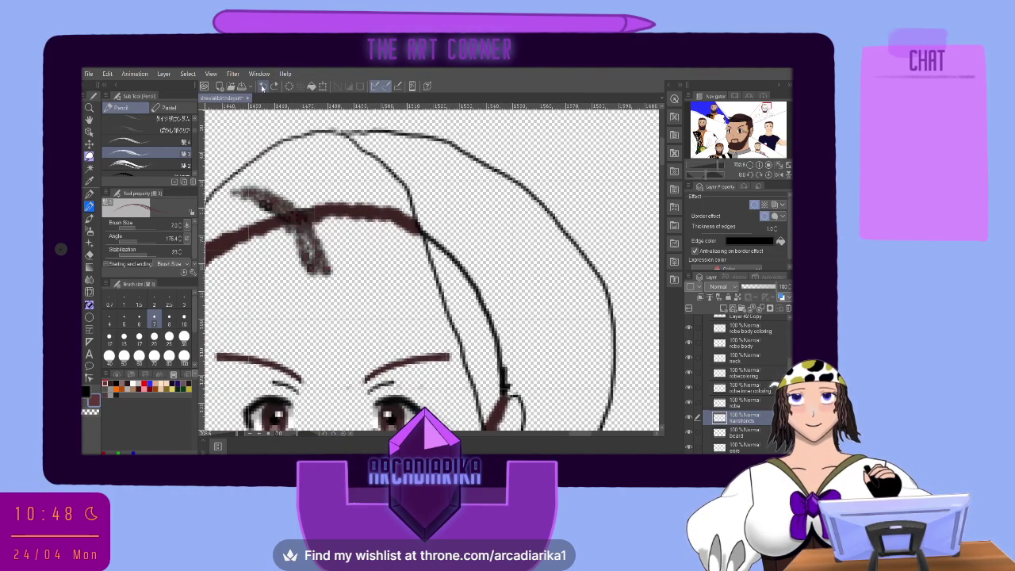
Undo the crossed test strokes on the forehead and choose the pencil hair-strand brush variant 4 at size 6.
{"action": "left_click", "coordinate": [262, 86]}
{"action": "left_click", "coordinate": [169, 320]}
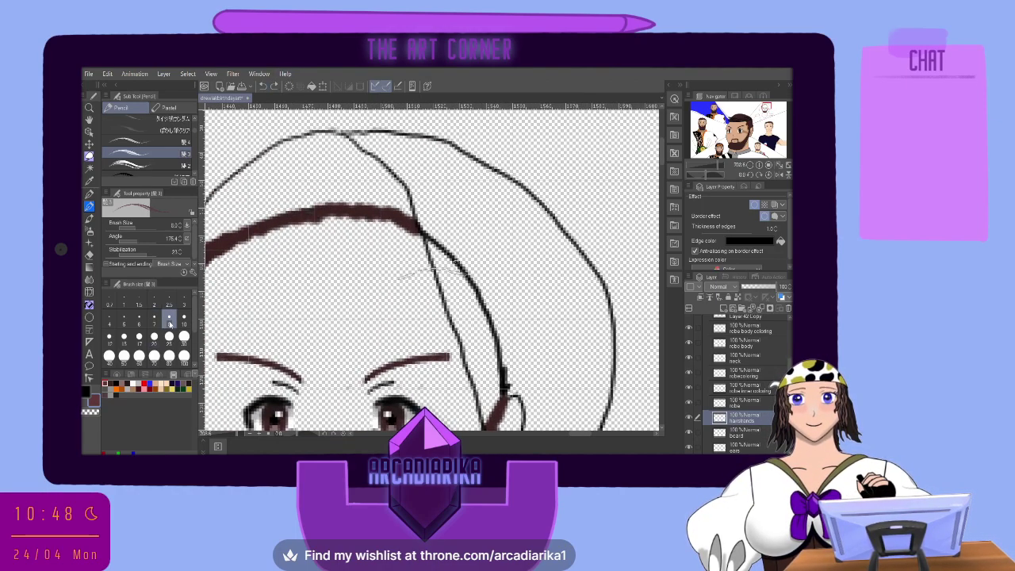
{"action": "left_click", "coordinate": [164, 165]}
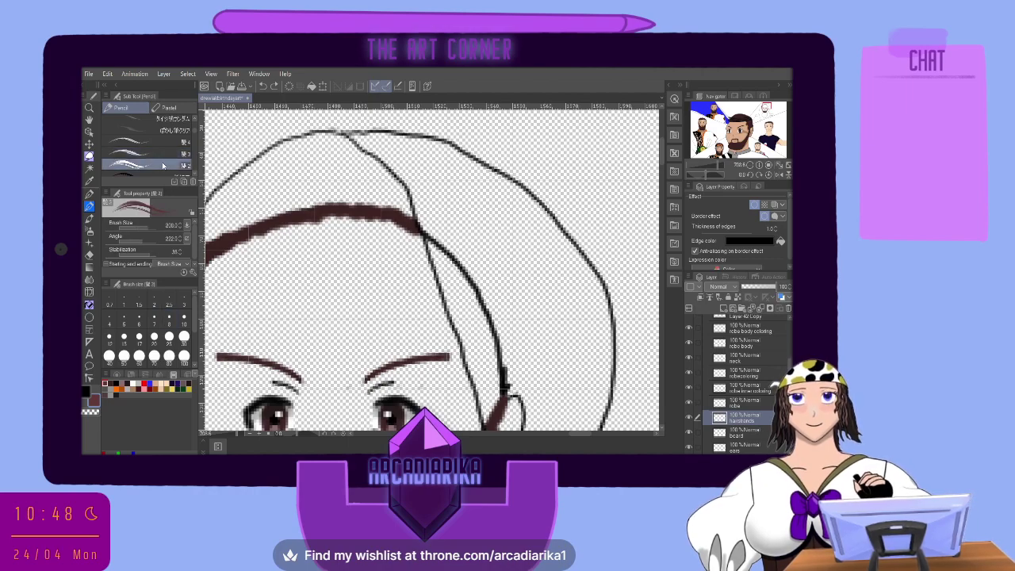
{"action": "scroll", "coordinate": [164, 165], "scroll_direction": "down", "scroll_amount": 1}
{"action": "scroll", "coordinate": [163, 164], "scroll_direction": "down", "scroll_amount": 2}
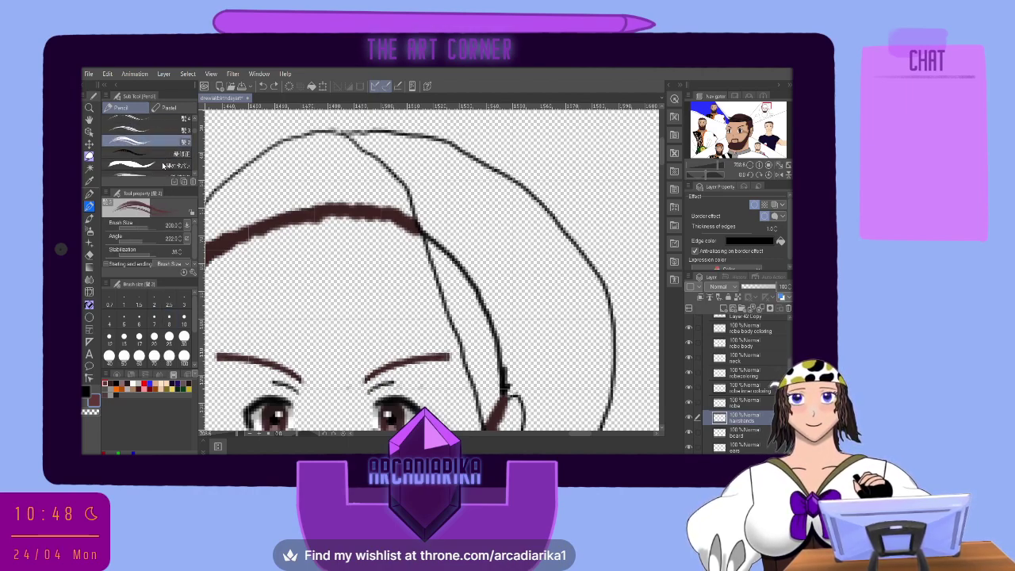
{"action": "scroll", "coordinate": [163, 165], "scroll_direction": "up", "scroll_amount": 2}
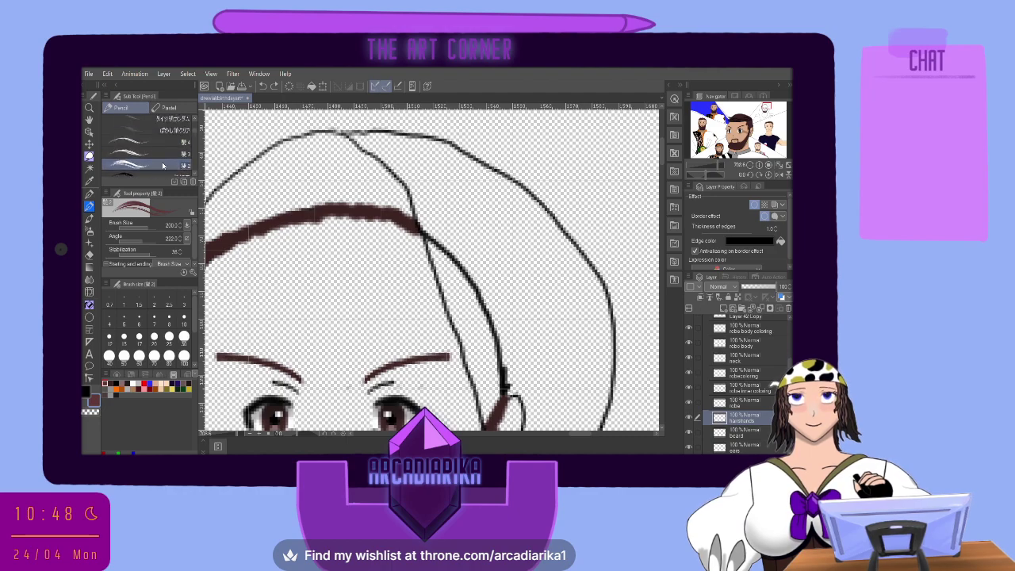
{"action": "left_click", "coordinate": [155, 146]}
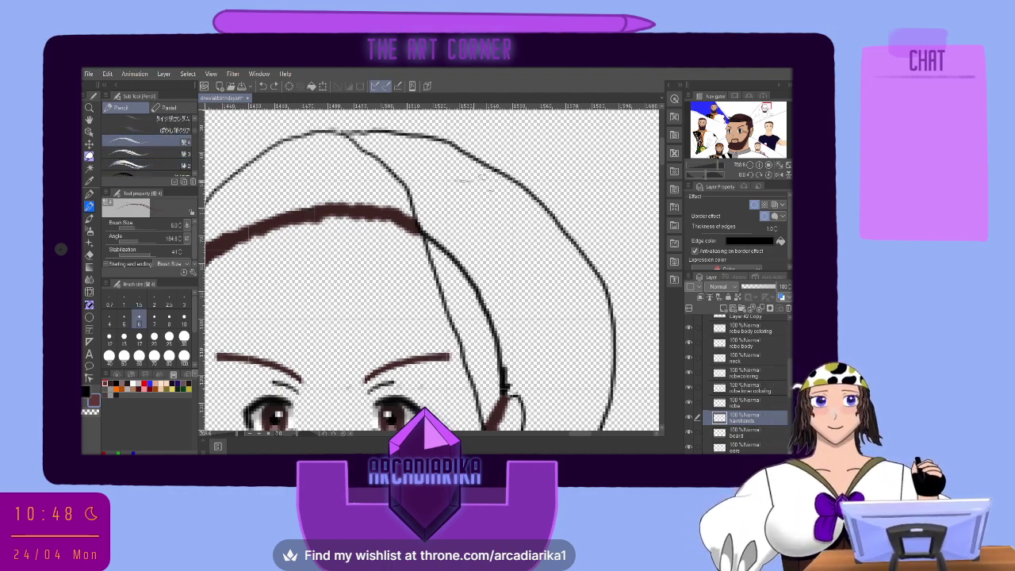
Paint dark brown upswept hair strands over the middle and right part of the hairline, within the head outline.
{"action": "mouse_move", "coordinate": [343, 267]}
{"action": "left_mouse_down"}
{"action": "mouse_move", "coordinate": [335, 211]}
{"action": "mouse_move", "coordinate": [271, 165]}
{"action": "left_mouse_up"}
{"action": "mouse_move", "coordinate": [353, 269]}
{"action": "left_mouse_down"}
{"action": "mouse_move", "coordinate": [352, 230]}
{"action": "mouse_move", "coordinate": [325, 173]}
{"action": "mouse_move", "coordinate": [277, 166]}
{"action": "left_mouse_up"}
{"action": "mouse_move", "coordinate": [379, 265]}
{"action": "left_mouse_down"}
{"action": "mouse_move", "coordinate": [357, 226]}
{"action": "mouse_move", "coordinate": [364, 188]}
{"action": "mouse_move", "coordinate": [311, 167]}
{"action": "left_mouse_up"}
{"action": "mouse_move", "coordinate": [383, 268]}
{"action": "left_mouse_down"}
{"action": "mouse_move", "coordinate": [399, 265]}
{"action": "mouse_move", "coordinate": [382, 195]}
{"action": "mouse_move", "coordinate": [320, 163]}
{"action": "left_mouse_up"}
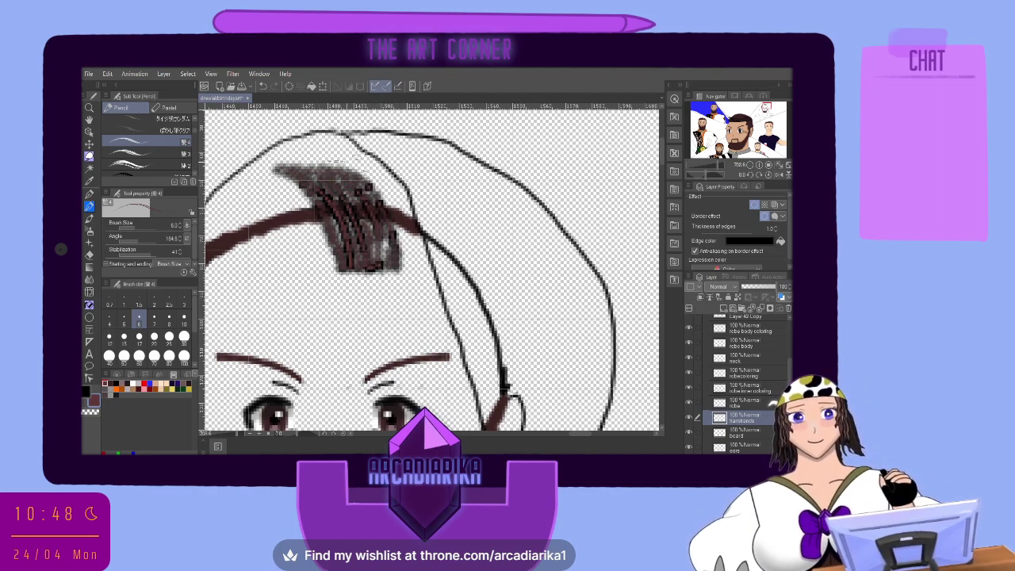
{"action": "mouse_move", "coordinate": [390, 270]}
{"action": "left_mouse_down"}
{"action": "mouse_move", "coordinate": [411, 216]}
{"action": "mouse_move", "coordinate": [382, 180]}
{"action": "left_mouse_up"}
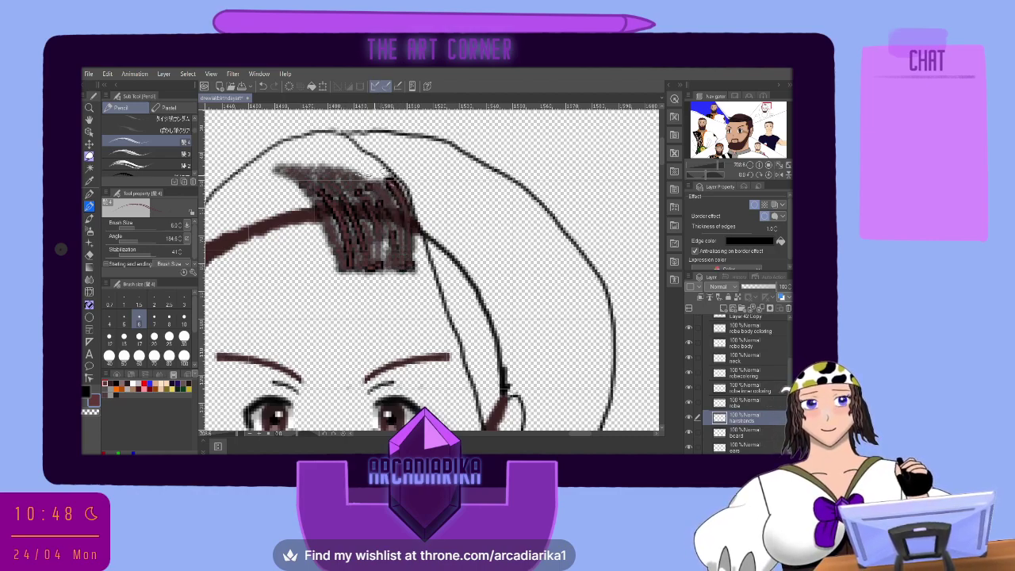
{"action": "mouse_move", "coordinate": [418, 271]}
{"action": "left_mouse_down"}
{"action": "mouse_move", "coordinate": [397, 170]}
{"action": "mouse_move", "coordinate": [356, 157]}
{"action": "left_mouse_up"}
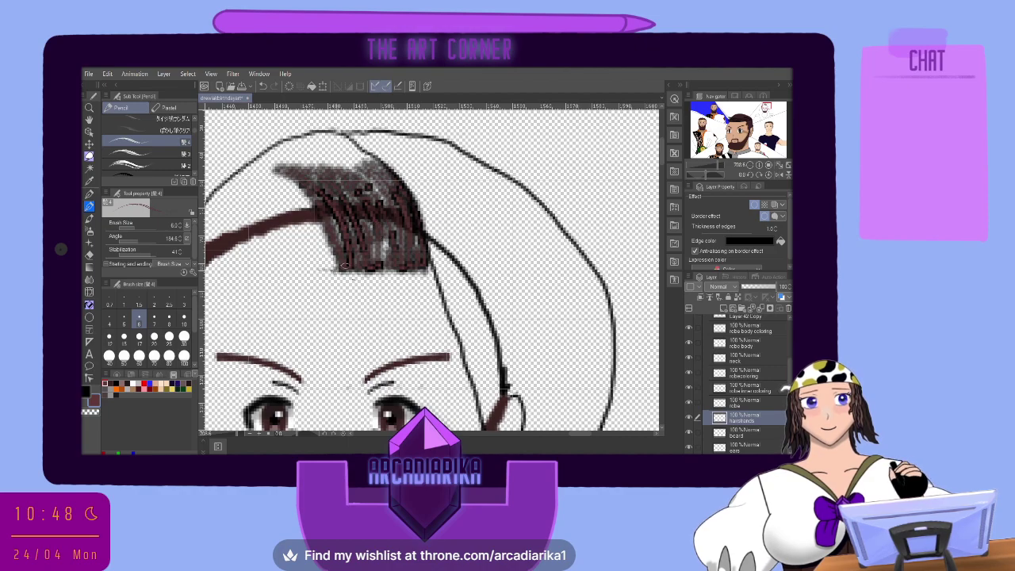
{"action": "mouse_move", "coordinate": [336, 270]}
{"action": "left_mouse_down"}
{"action": "mouse_move", "coordinate": [309, 184]}
{"action": "mouse_move", "coordinate": [277, 164]}
{"action": "mouse_move", "coordinate": [325, 254]}
{"action": "mouse_move", "coordinate": [304, 213]}
{"action": "mouse_move", "coordinate": [264, 175]}
{"action": "mouse_move", "coordinate": [239, 172]}
{"action": "left_mouse_up"}
{"action": "mouse_move", "coordinate": [309, 278]}
{"action": "left_mouse_down"}
{"action": "mouse_move", "coordinate": [285, 197]}
{"action": "mouse_move", "coordinate": [238, 174]}
{"action": "left_mouse_up"}
{"action": "key", "text": "ctrl+z"}
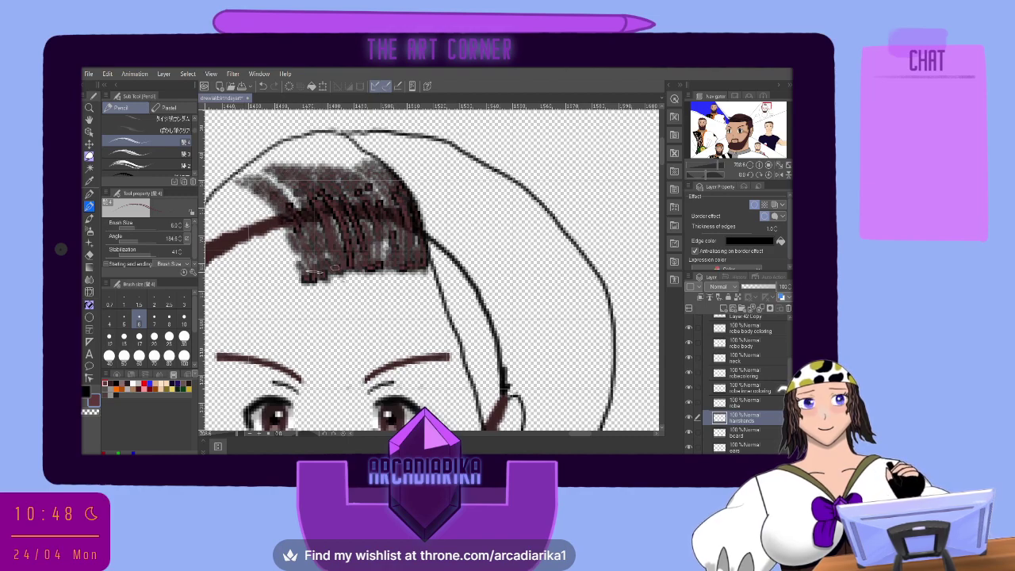
{"action": "mouse_move", "coordinate": [333, 269]}
{"action": "left_mouse_down"}
{"action": "mouse_move", "coordinate": [322, 246]}
{"action": "mouse_move", "coordinate": [244, 178]}
{"action": "left_mouse_up"}
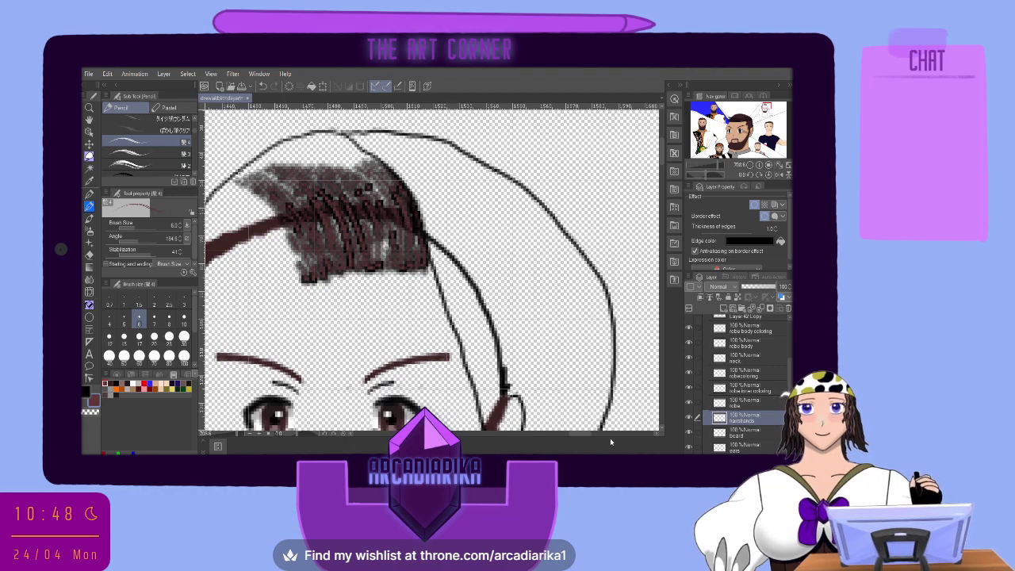
{"action": "left_click_drag", "start_coordinate": [587, 435], "coordinate": [580, 433]}
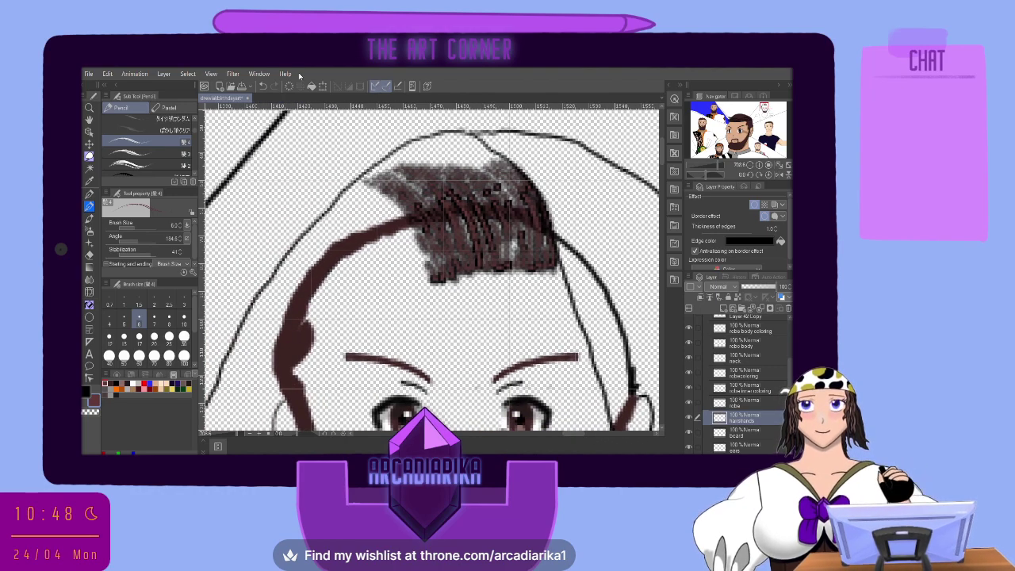
{"action": "left_click", "coordinate": [264, 86]}
{"action": "left_click", "coordinate": [264, 86]}
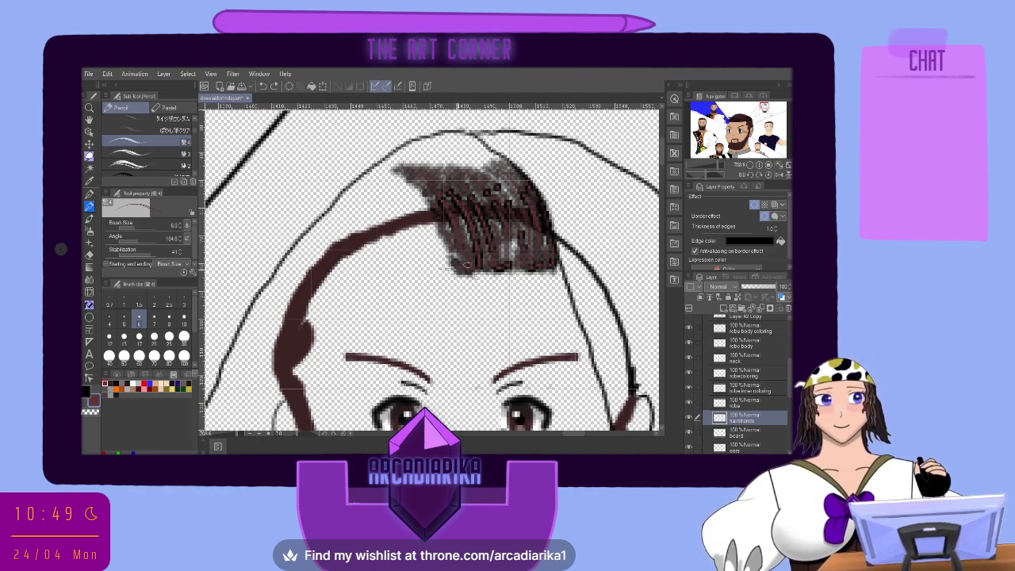
Extend the upswept hair strands leftward along the hairline above the forehead with closely overlapping strokes.
{"action": "mouse_move", "coordinate": [463, 270]}
{"action": "left_mouse_down"}
{"action": "mouse_move", "coordinate": [431, 195]}
{"action": "mouse_move", "coordinate": [381, 167]}
{"action": "left_mouse_up"}
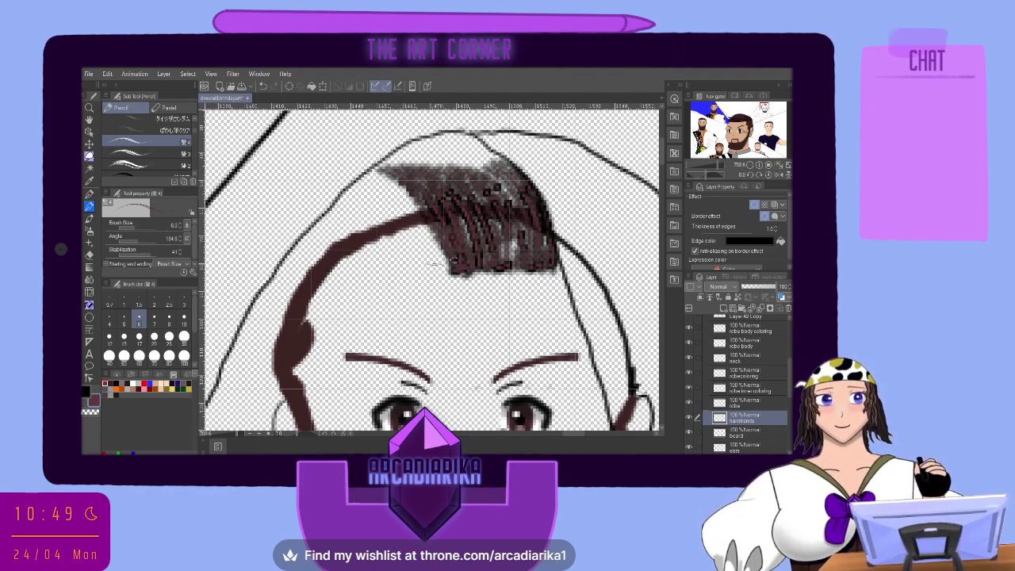
{"action": "mouse_move", "coordinate": [444, 265]}
{"action": "left_mouse_down"}
{"action": "mouse_move", "coordinate": [420, 181]}
{"action": "mouse_move", "coordinate": [376, 168]}
{"action": "left_mouse_up"}
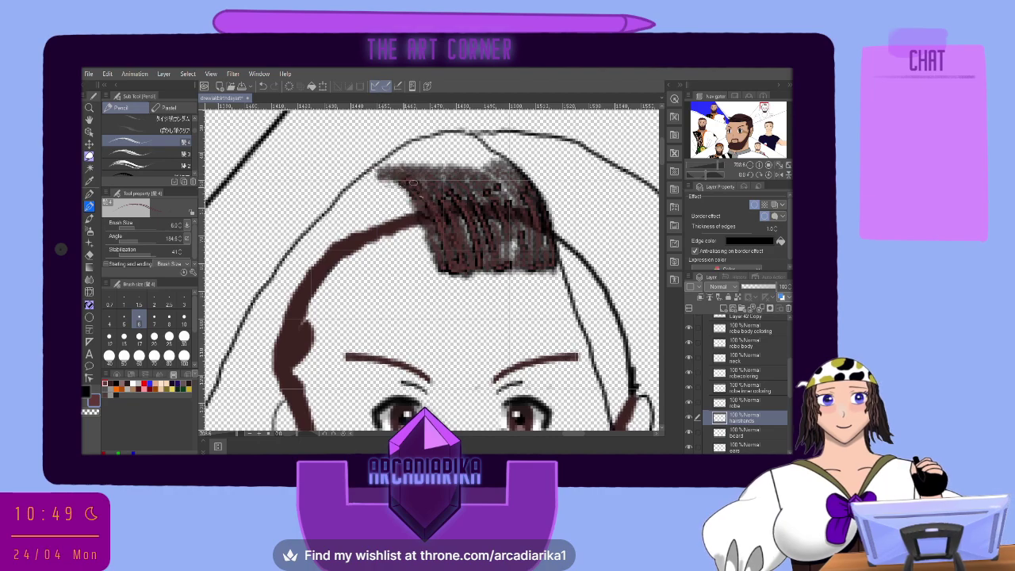
{"action": "mouse_move", "coordinate": [431, 272]}
{"action": "left_mouse_down"}
{"action": "mouse_move", "coordinate": [409, 187]}
{"action": "mouse_move", "coordinate": [375, 170]}
{"action": "left_mouse_up"}
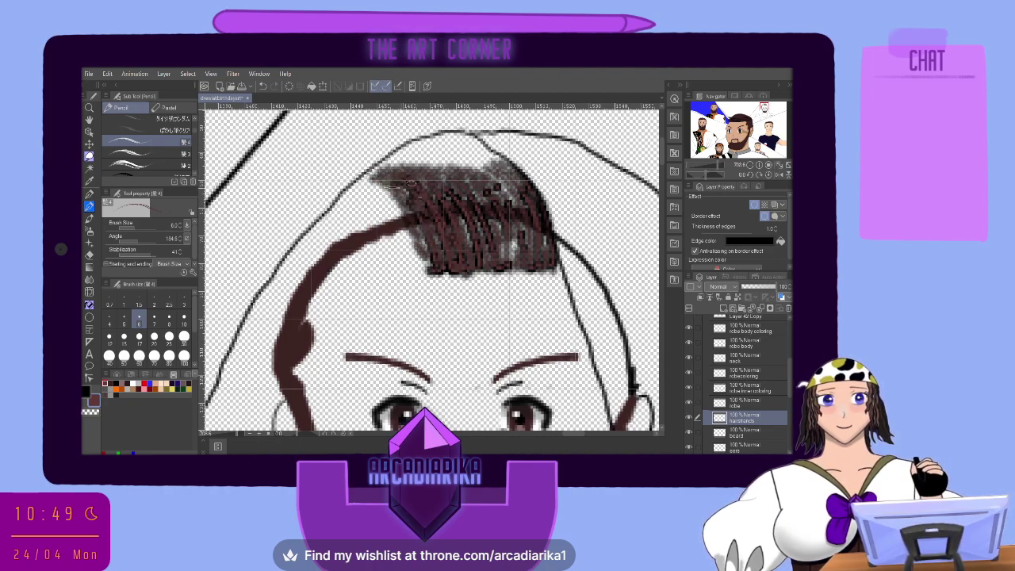
{"action": "mouse_move", "coordinate": [419, 271]}
{"action": "left_mouse_down"}
{"action": "mouse_move", "coordinate": [393, 175]}
{"action": "mouse_move", "coordinate": [416, 169]}
{"action": "left_mouse_up"}
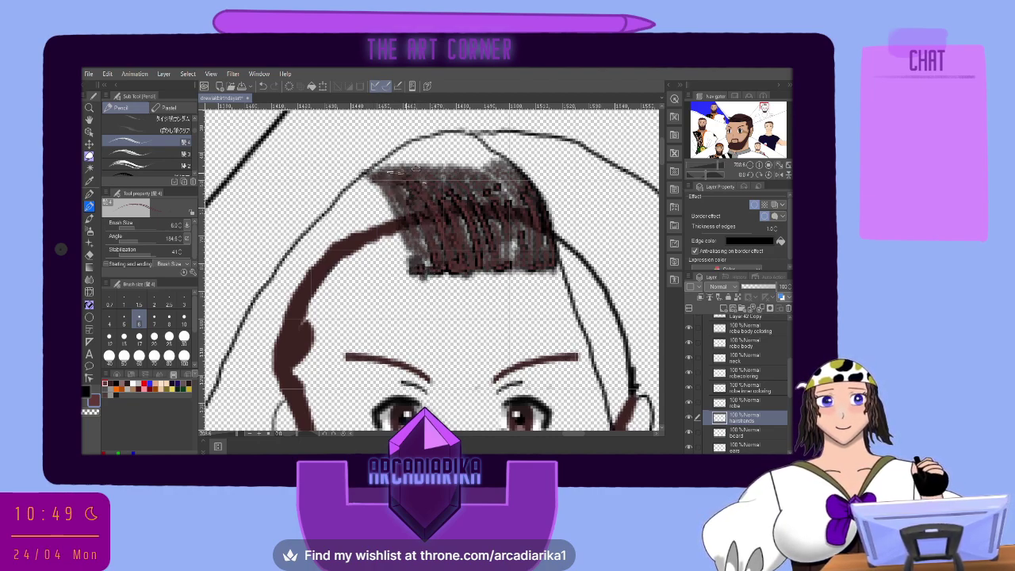
{"action": "mouse_move", "coordinate": [401, 272]}
{"action": "left_mouse_down"}
{"action": "mouse_move", "coordinate": [390, 207]}
{"action": "mouse_move", "coordinate": [349, 183]}
{"action": "left_mouse_up"}
{"action": "mouse_move", "coordinate": [393, 274]}
{"action": "left_mouse_down"}
{"action": "mouse_move", "coordinate": [380, 206]}
{"action": "mouse_move", "coordinate": [328, 180]}
{"action": "left_mouse_up"}
{"action": "mouse_move", "coordinate": [374, 273]}
{"action": "left_mouse_down"}
{"action": "mouse_move", "coordinate": [375, 227]}
{"action": "mouse_move", "coordinate": [319, 188]}
{"action": "left_mouse_up"}
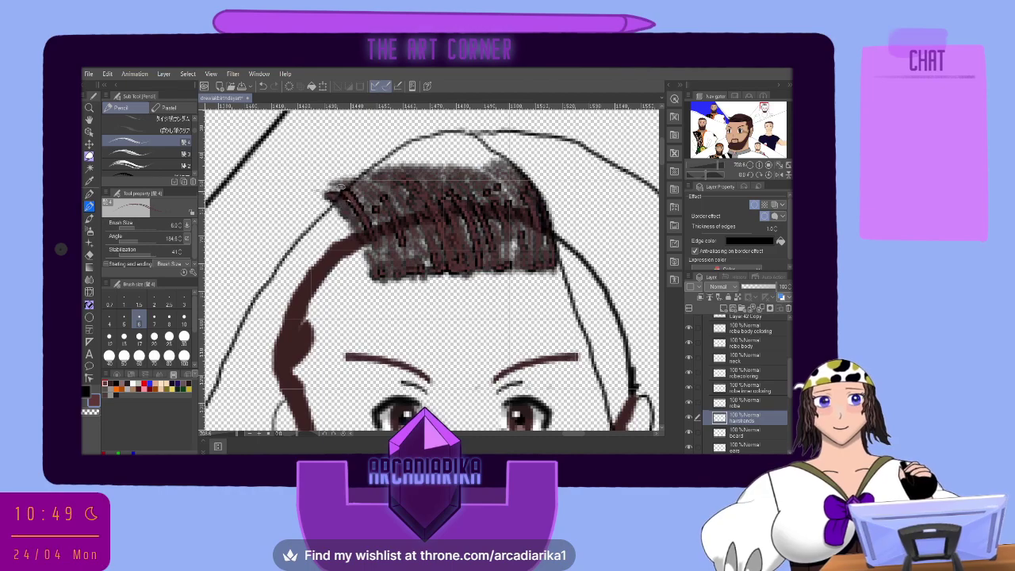
Paint shorter hair strands fanning outward over the left temple, down to where the thick side hairline begins.
{"action": "mouse_move", "coordinate": [363, 279]}
{"action": "left_mouse_down"}
{"action": "mouse_move", "coordinate": [361, 227]}
{"action": "mouse_move", "coordinate": [350, 195]}
{"action": "mouse_move", "coordinate": [321, 193]}
{"action": "left_mouse_up"}
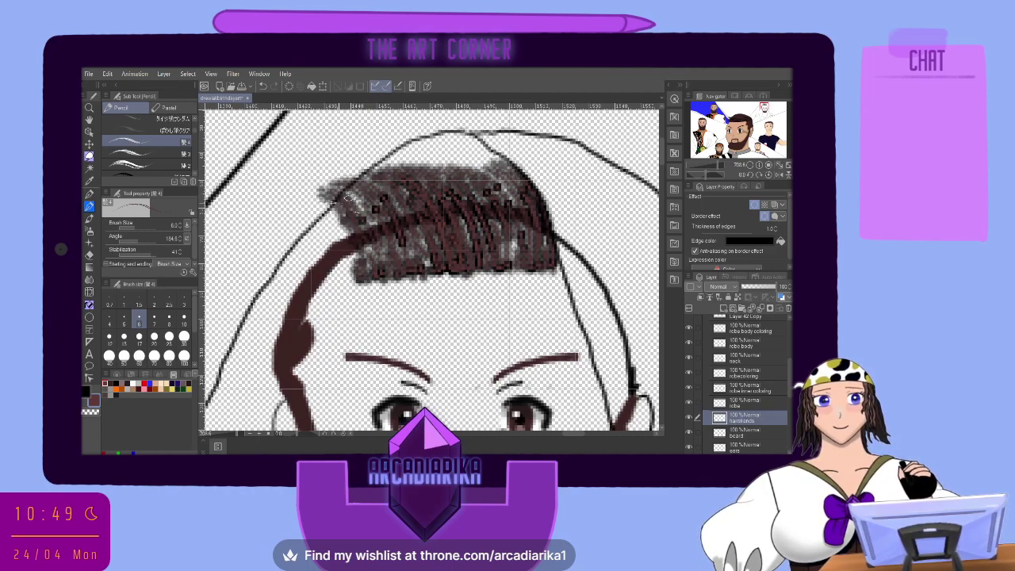
{"action": "mouse_move", "coordinate": [357, 265]}
{"action": "left_mouse_down"}
{"action": "mouse_move", "coordinate": [329, 263]}
{"action": "mouse_move", "coordinate": [338, 193]}
{"action": "mouse_move", "coordinate": [305, 182]}
{"action": "left_mouse_up"}
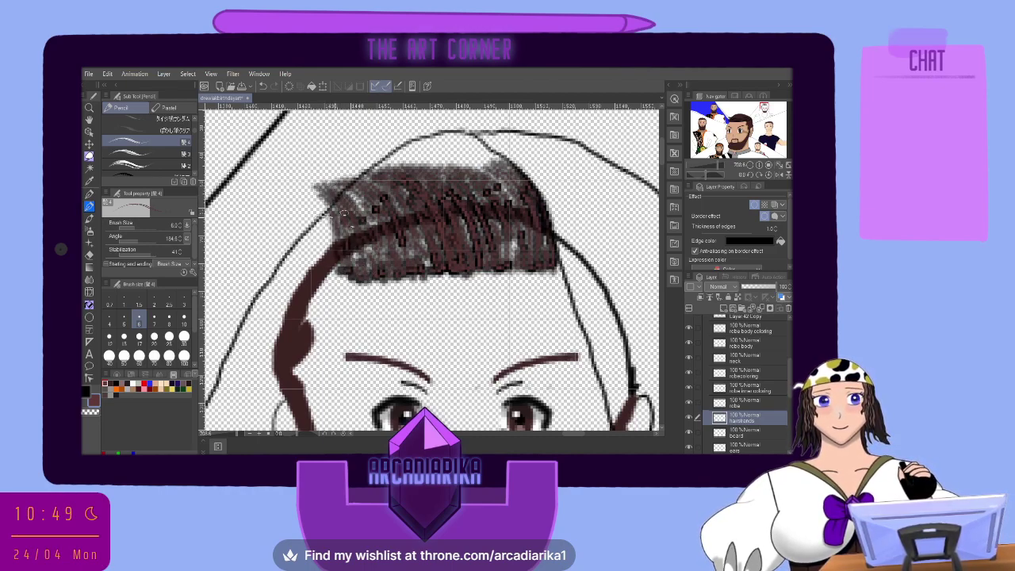
{"action": "left_click_drag", "start_coordinate": [341, 262], "coordinate": [290, 203]}
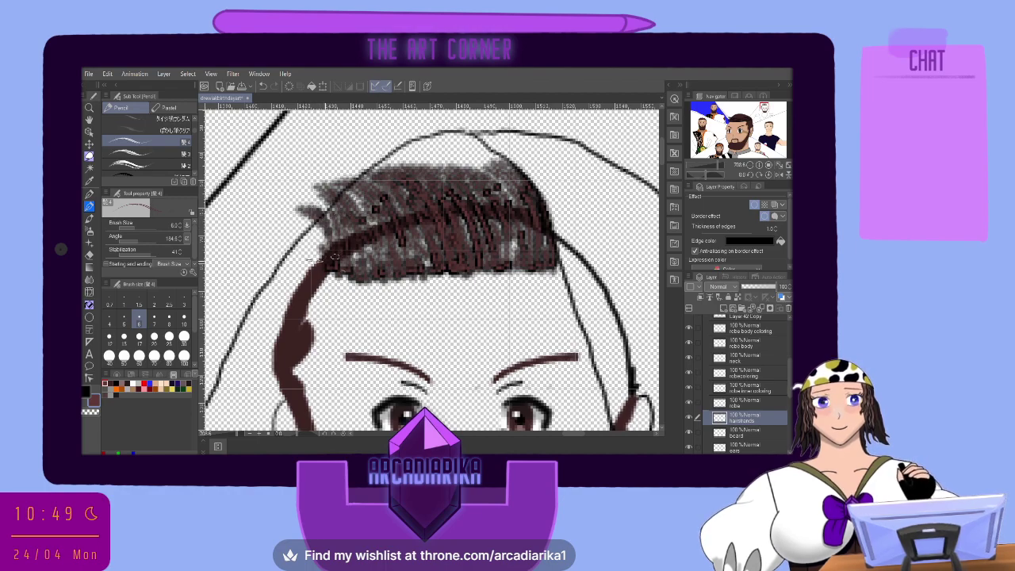
{"action": "left_click_drag", "start_coordinate": [329, 258], "coordinate": [279, 211]}
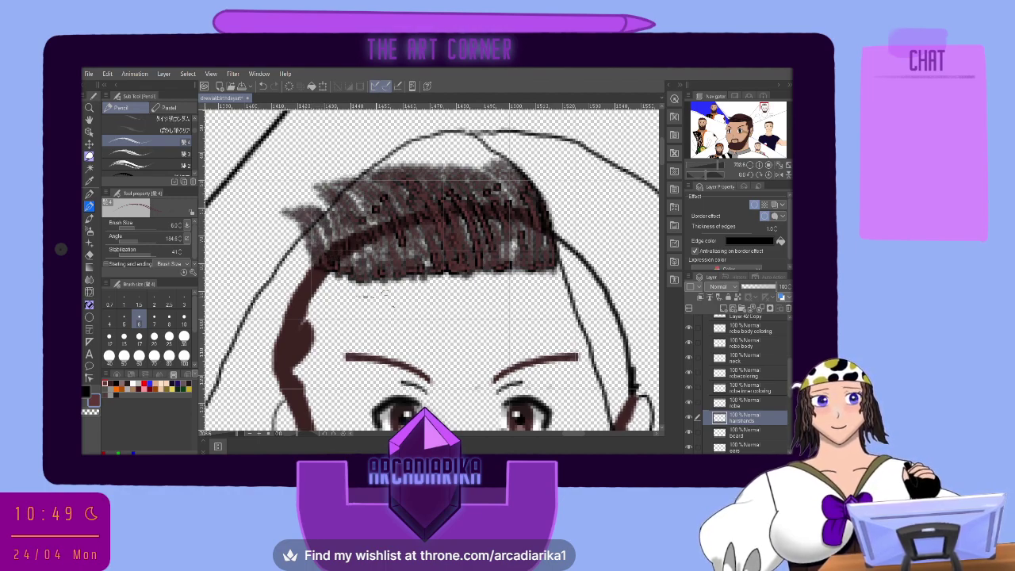
{"action": "left_click_drag", "start_coordinate": [325, 268], "coordinate": [273, 224]}
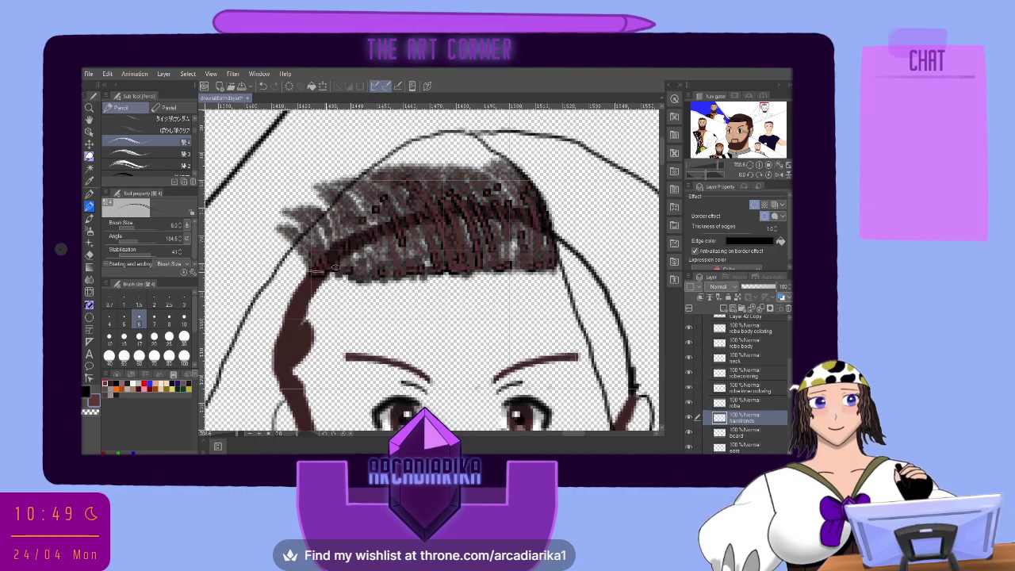
{"action": "mouse_move", "coordinate": [325, 276]}
{"action": "left_mouse_down"}
{"action": "mouse_move", "coordinate": [293, 244]}
{"action": "mouse_move", "coordinate": [257, 242]}
{"action": "left_mouse_up"}
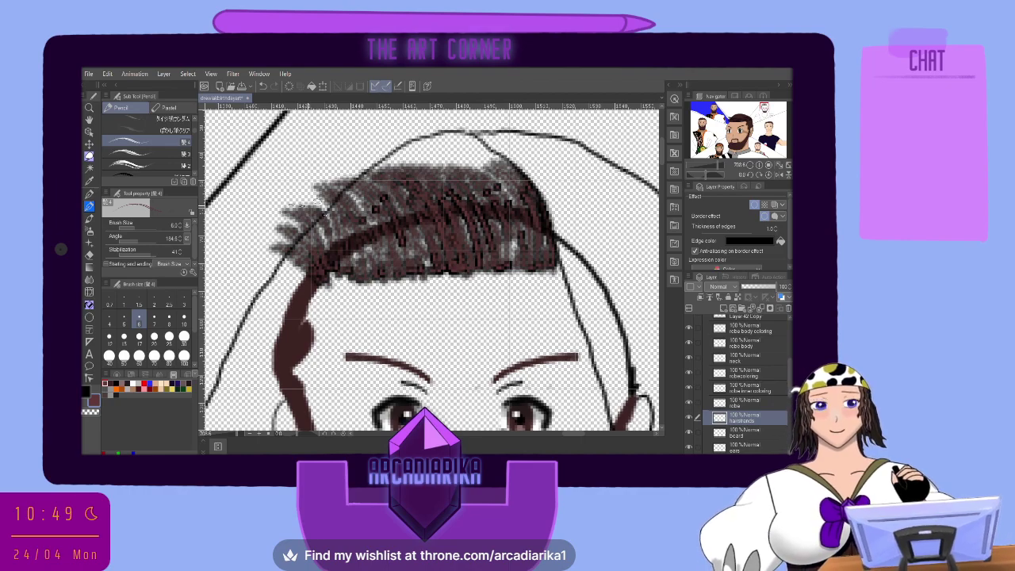
{"action": "left_click", "coordinate": [88, 265]}
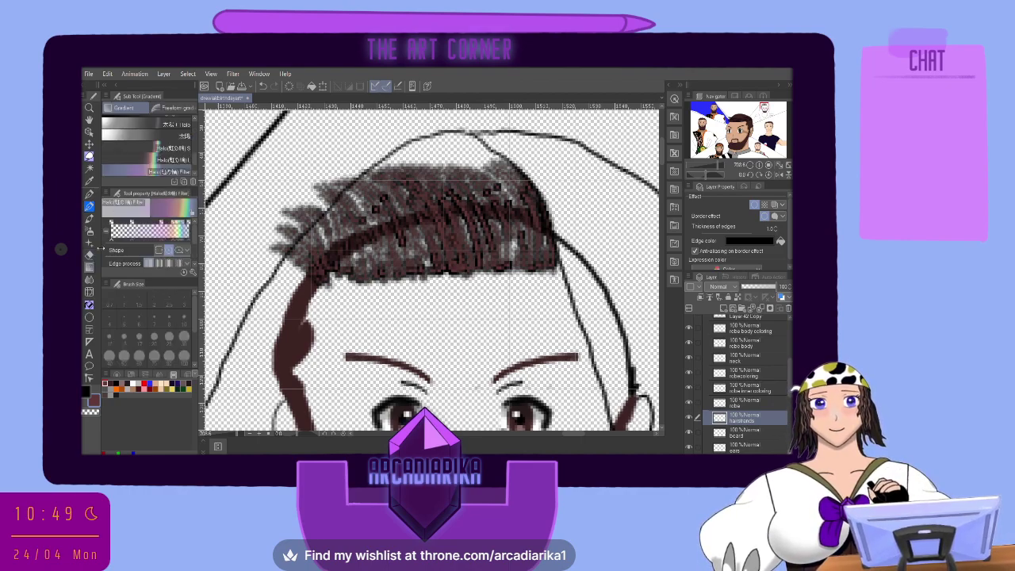
{"action": "left_click_drag", "start_coordinate": [328, 186], "coordinate": [328, 178]}
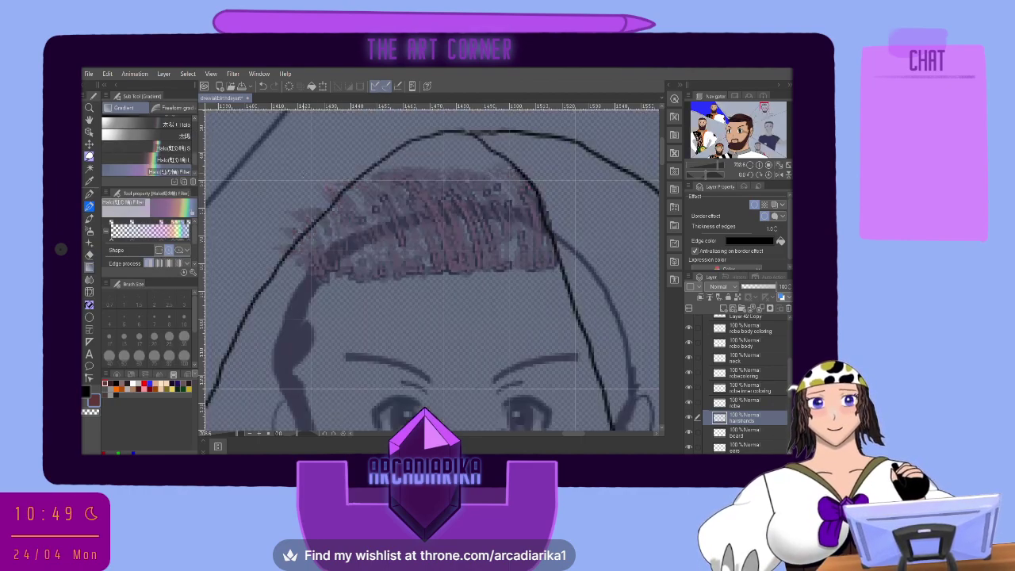
{"action": "left_click", "coordinate": [262, 87]}
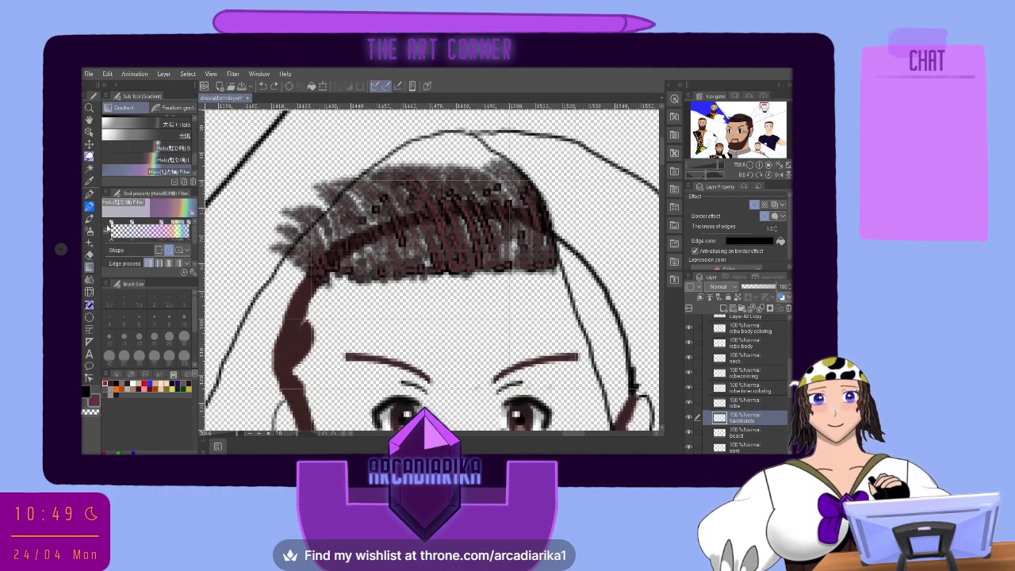
Erase the strand tips outside the left side of the head outline with the size 8 Rough eraser, and save the drawing.
{"action": "left_click", "coordinate": [90, 255]}
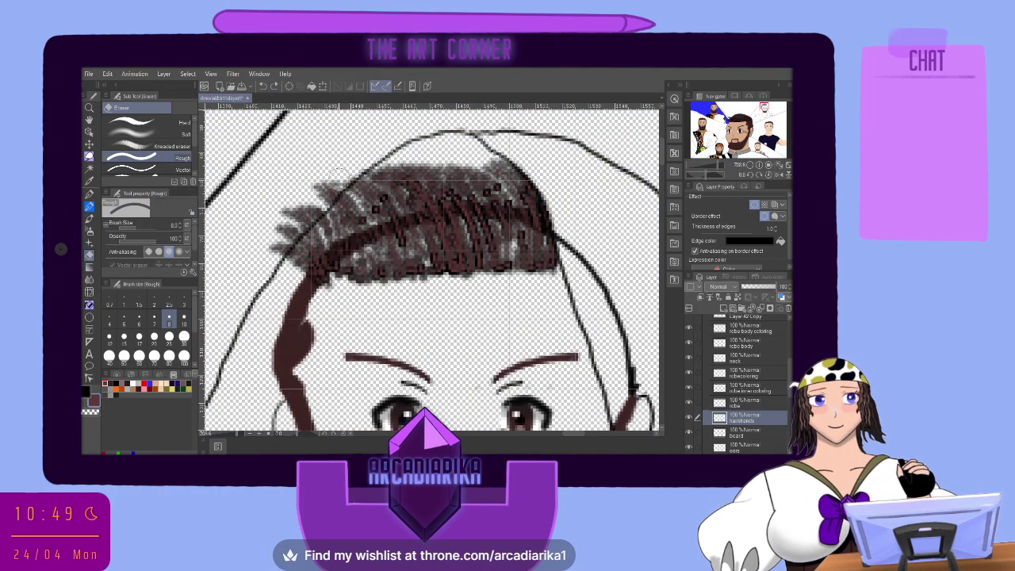
{"action": "mouse_move", "coordinate": [349, 172]}
{"action": "left_mouse_down"}
{"action": "mouse_move", "coordinate": [307, 190]}
{"action": "mouse_move", "coordinate": [318, 190]}
{"action": "mouse_move", "coordinate": [317, 207]}
{"action": "mouse_move", "coordinate": [290, 193]}
{"action": "left_mouse_up"}
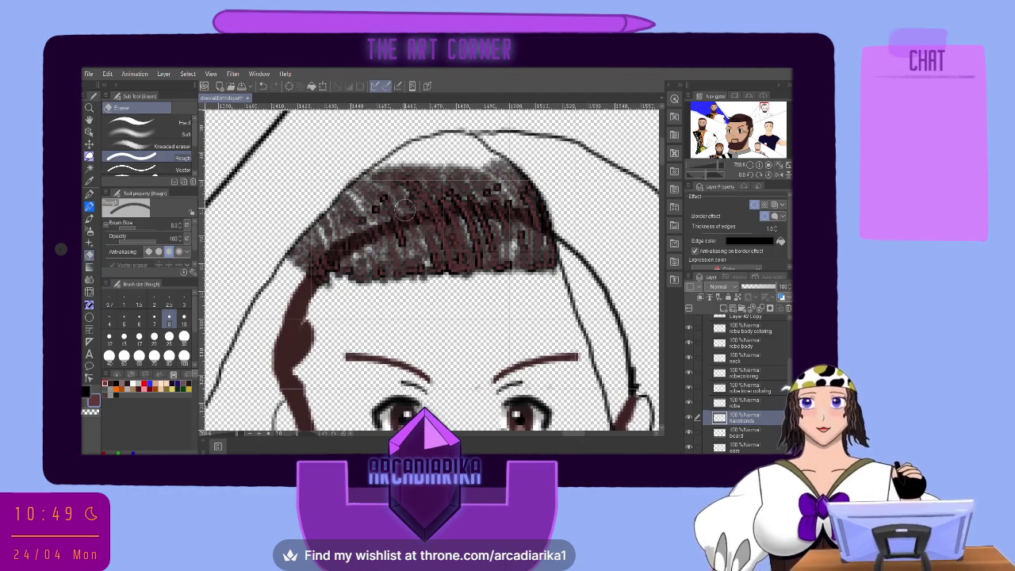
{"action": "key", "text": "ctrl+s"}
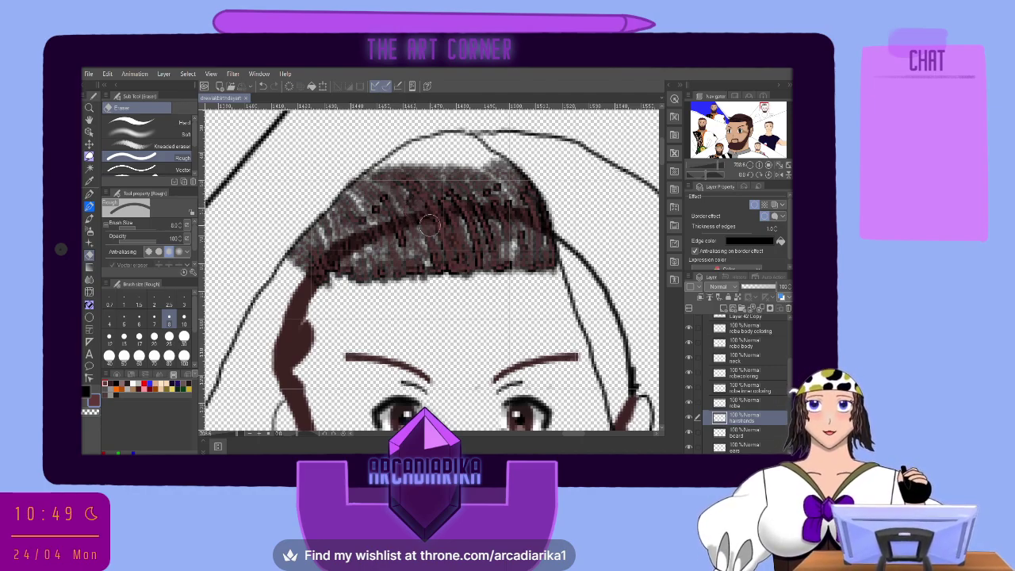
Add a new raster layer named hairstrands2 directly above the hairstrands layer.
{"action": "scroll", "coordinate": [430, 228], "scroll_direction": "down", "scroll_amount": 6}
{"action": "scroll", "coordinate": [432, 229], "scroll_direction": "up", "scroll_amount": 2}
{"action": "scroll", "coordinate": [450, 249], "scroll_direction": "up", "scroll_amount": 3}
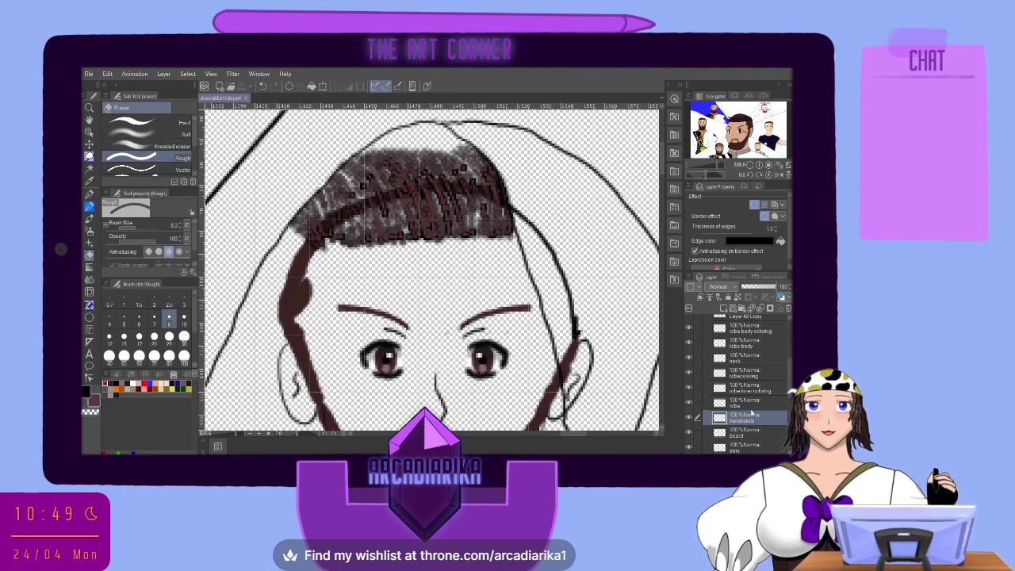
{"action": "left_click", "coordinate": [722, 307]}
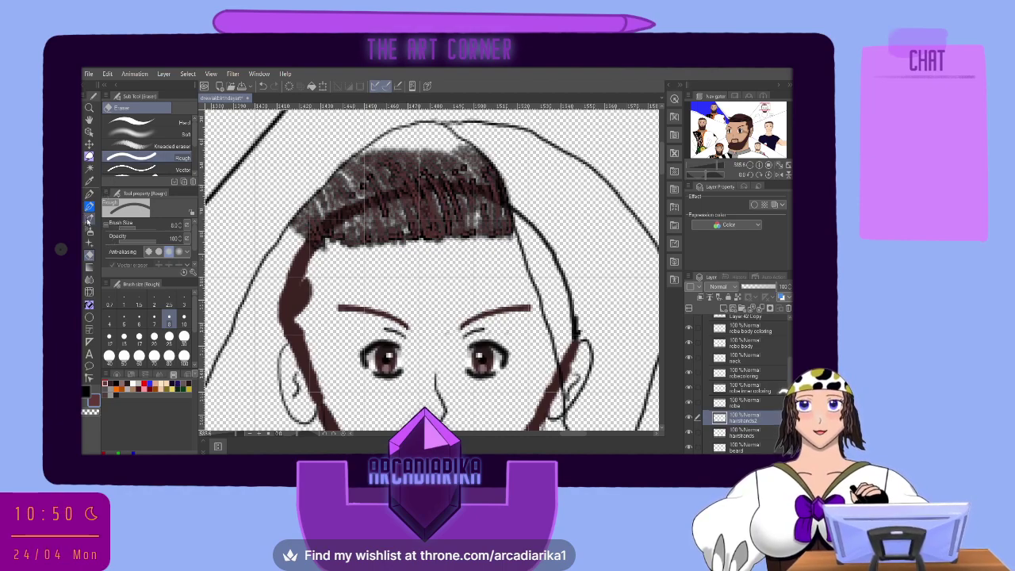
Paint darker strands over the hair with the size 6 pencil brush and give the hairstrands2 layer a black border effect.
{"action": "left_click", "coordinate": [88, 196]}
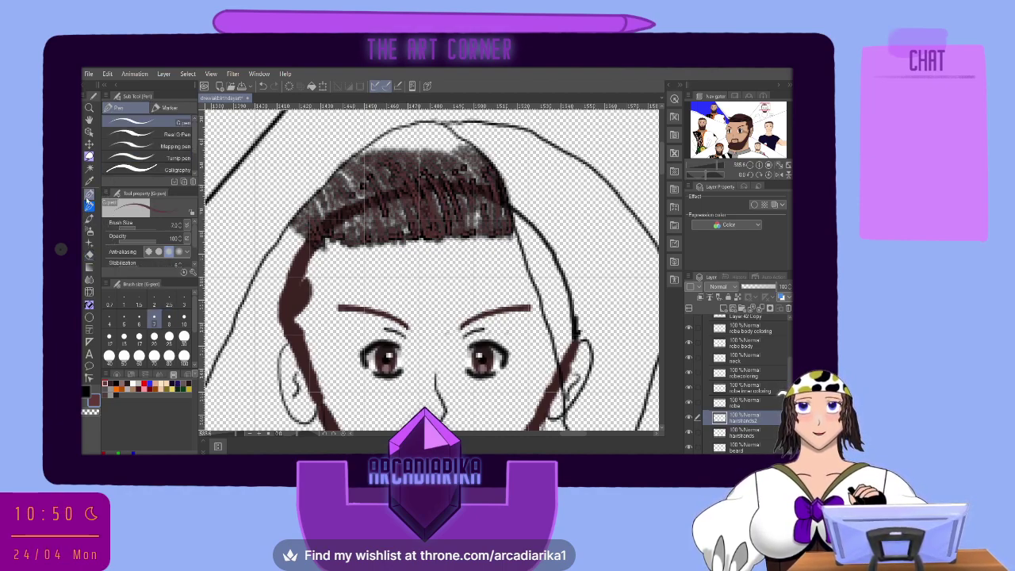
{"action": "left_click", "coordinate": [88, 206]}
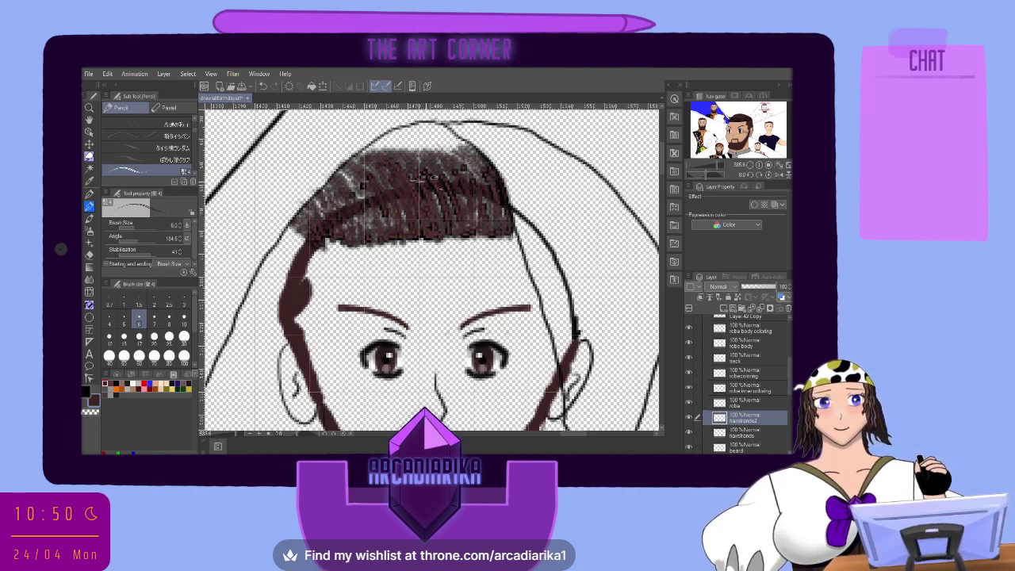
{"action": "left_click", "coordinate": [755, 205]}
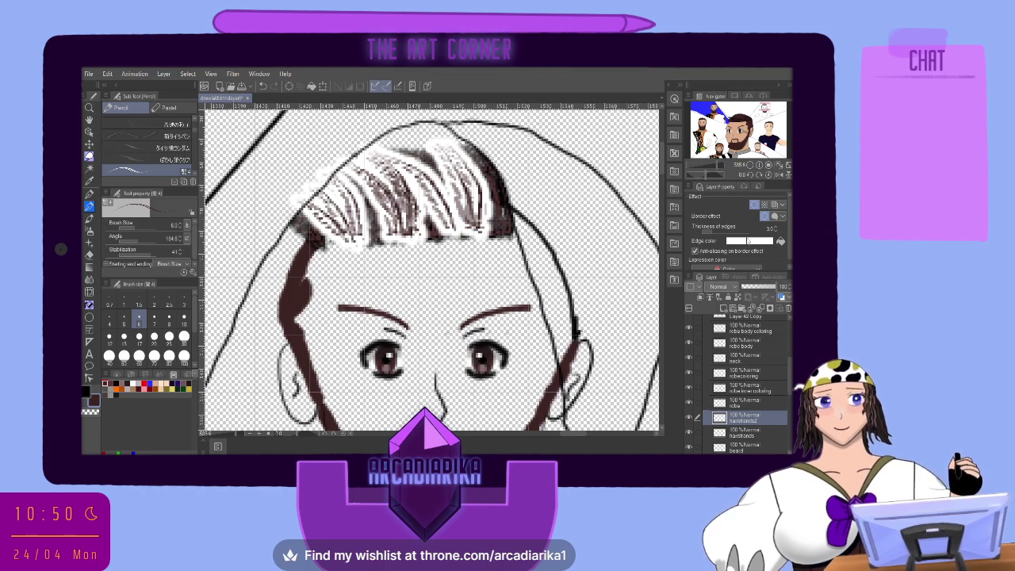
{"action": "left_click", "coordinate": [541, 194]}
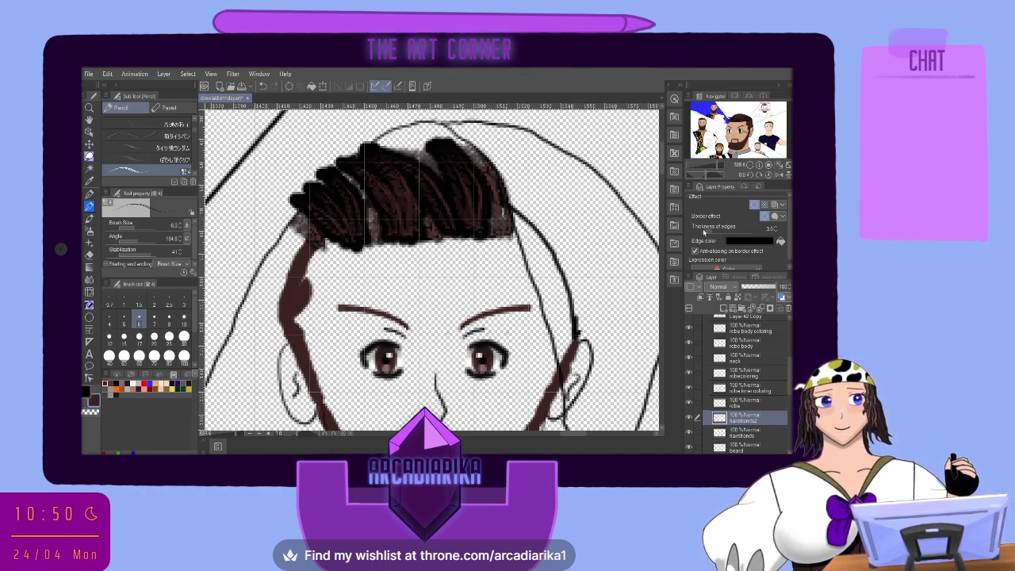
Set the hairstrands2 layer's border thickness to 1.0 and paint more dark upswept strands across the hair to fill the light gaps.
{"action": "left_click_drag", "start_coordinate": [712, 234], "coordinate": [683, 235]}
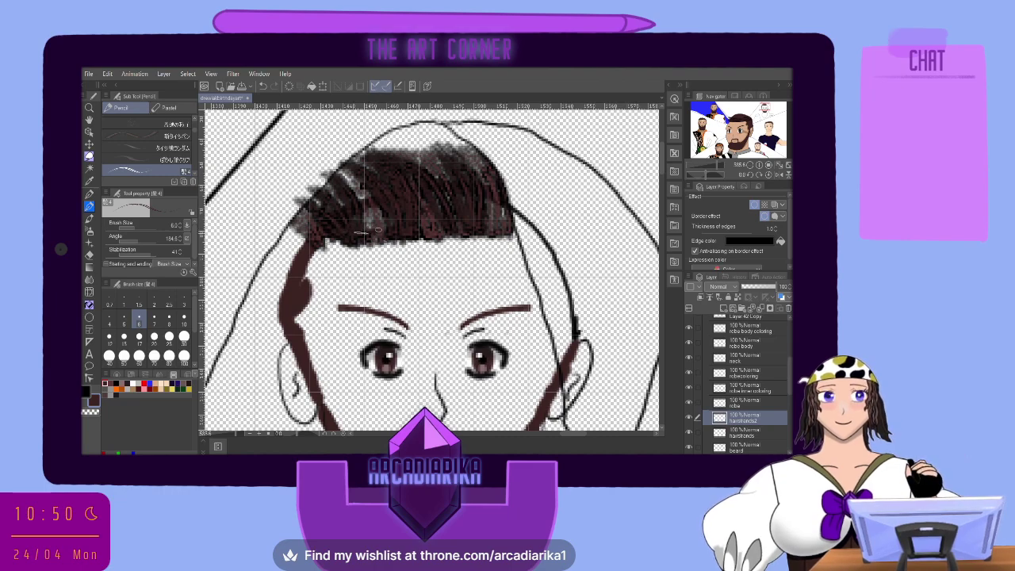
{"action": "left_click_drag", "start_coordinate": [384, 235], "coordinate": [353, 157]}
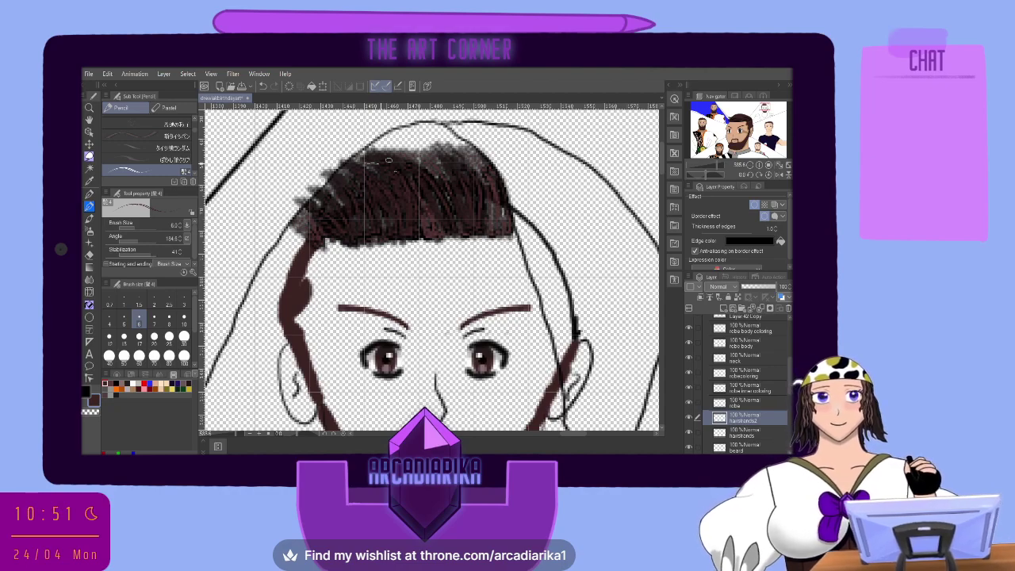
{"action": "mouse_move", "coordinate": [501, 234]}
{"action": "left_mouse_down"}
{"action": "mouse_move", "coordinate": [500, 181]}
{"action": "mouse_move", "coordinate": [448, 146]}
{"action": "left_mouse_up"}
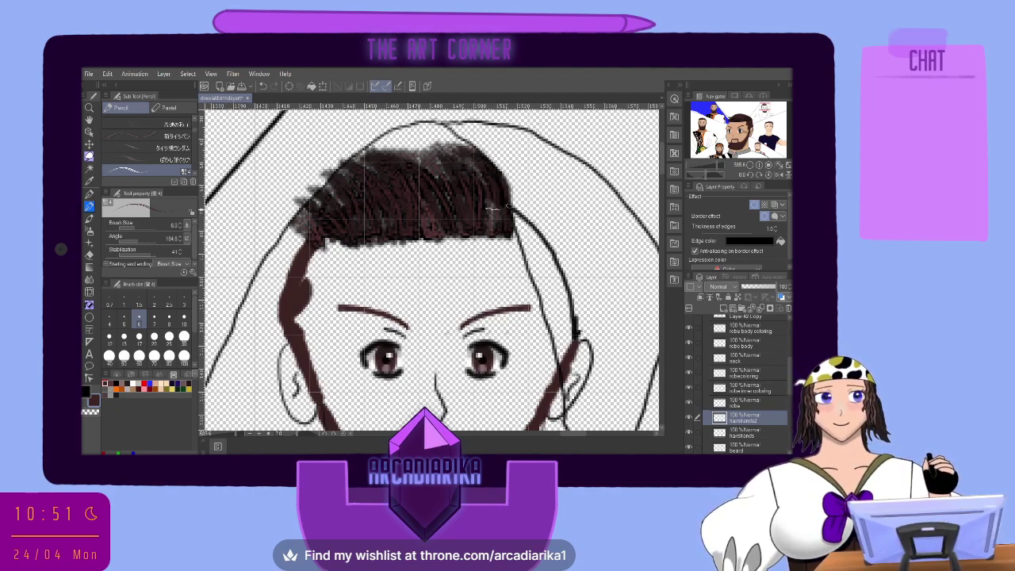
{"action": "left_click_drag", "start_coordinate": [478, 230], "coordinate": [431, 151]}
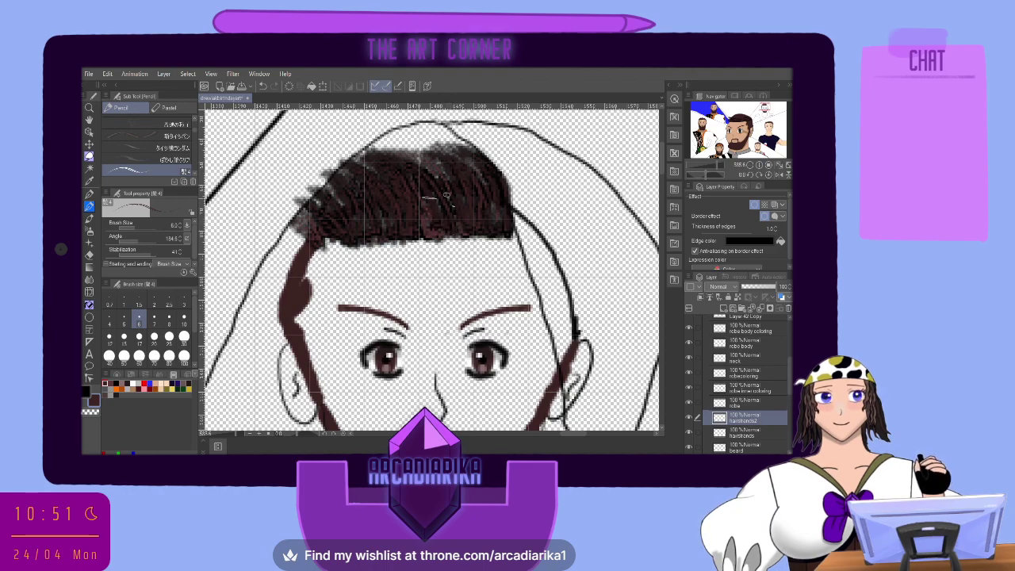
{"action": "left_click_drag", "start_coordinate": [446, 195], "coordinate": [403, 146]}
{"action": "mouse_move", "coordinate": [373, 227]}
{"action": "left_mouse_down"}
{"action": "mouse_move", "coordinate": [373, 177]}
{"action": "mouse_move", "coordinate": [353, 169]}
{"action": "mouse_move", "coordinate": [359, 230]}
{"action": "mouse_move", "coordinate": [320, 183]}
{"action": "left_mouse_up"}
{"action": "mouse_move", "coordinate": [344, 233]}
{"action": "left_mouse_down"}
{"action": "mouse_move", "coordinate": [285, 193]}
{"action": "mouse_move", "coordinate": [335, 198]}
{"action": "left_mouse_up"}
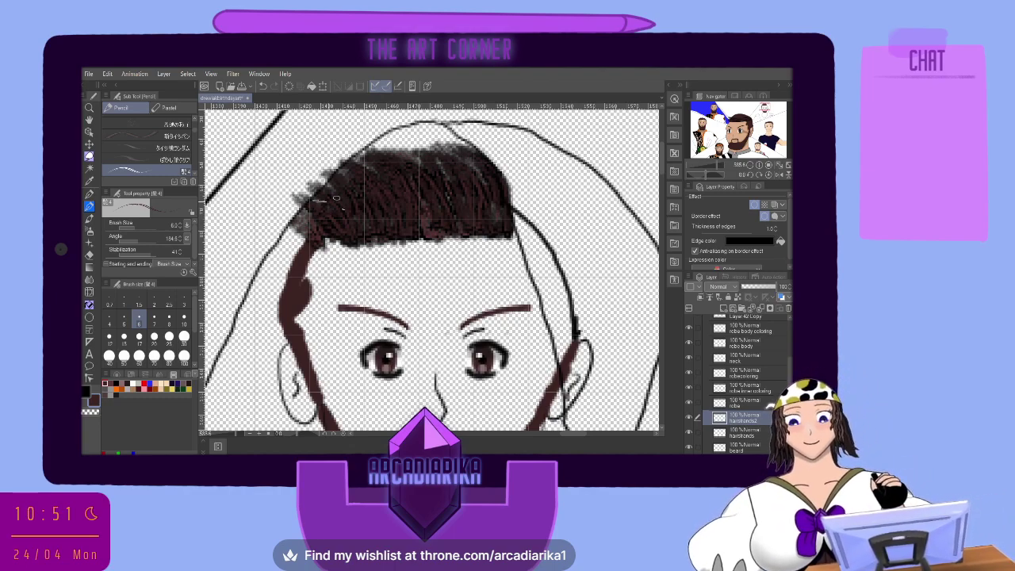
Erase the dark strand tips sticking out past the left side of the head with the size 8 Rough eraser, and save the drawing.
{"action": "key", "text": "e"}
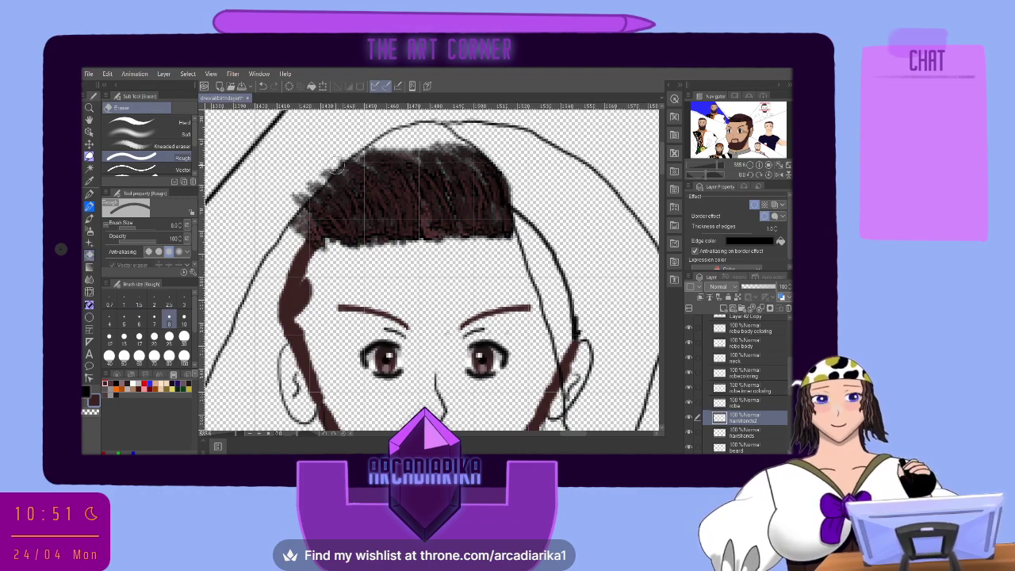
{"action": "mouse_move", "coordinate": [339, 162]}
{"action": "left_mouse_down"}
{"action": "mouse_move", "coordinate": [304, 192]}
{"action": "mouse_move", "coordinate": [310, 199]}
{"action": "left_mouse_up"}
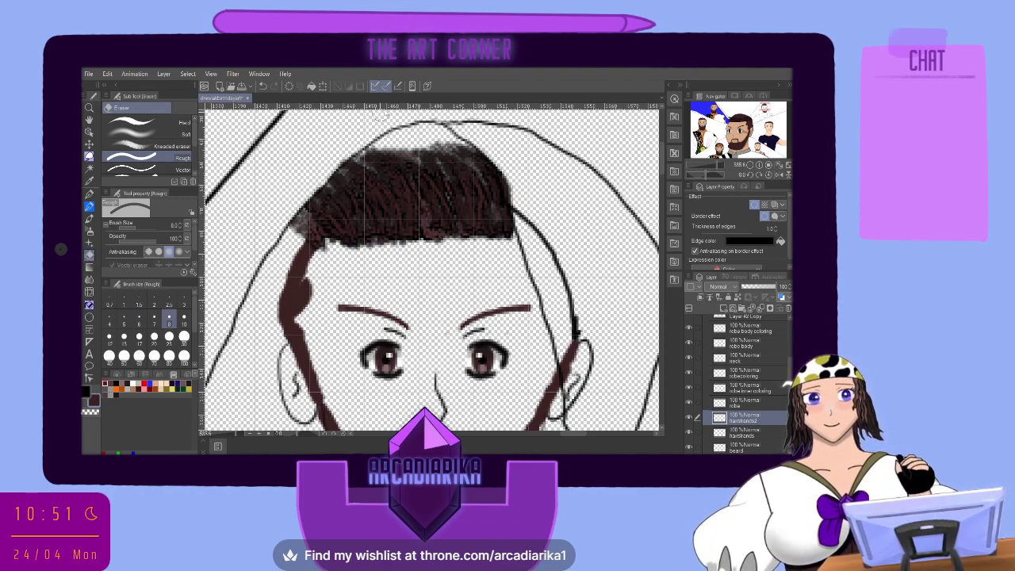
{"action": "left_click_drag", "start_coordinate": [351, 152], "coordinate": [331, 170]}
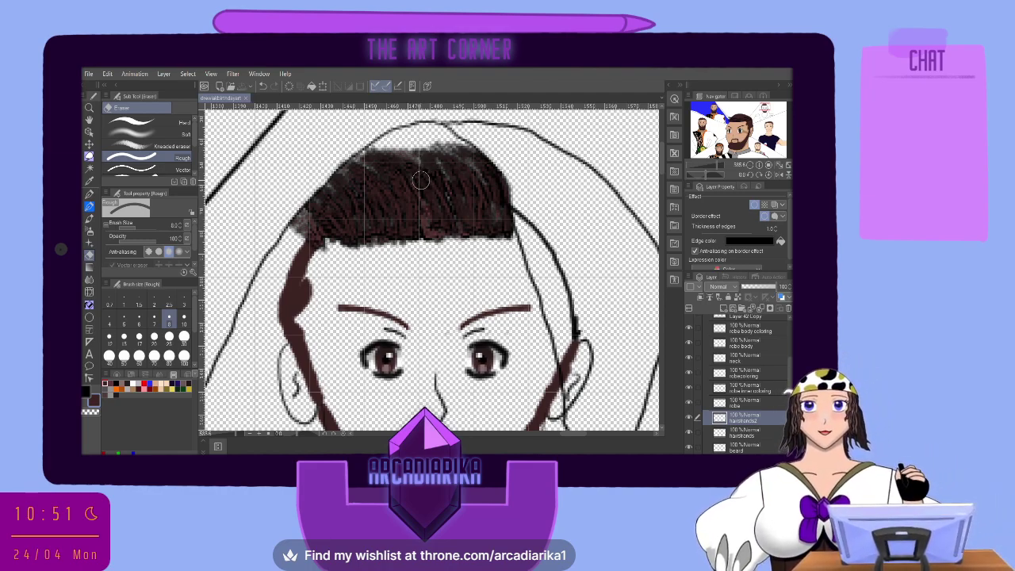
{"action": "scroll", "coordinate": [413, 255], "scroll_direction": "down", "scroll_amount": 2}
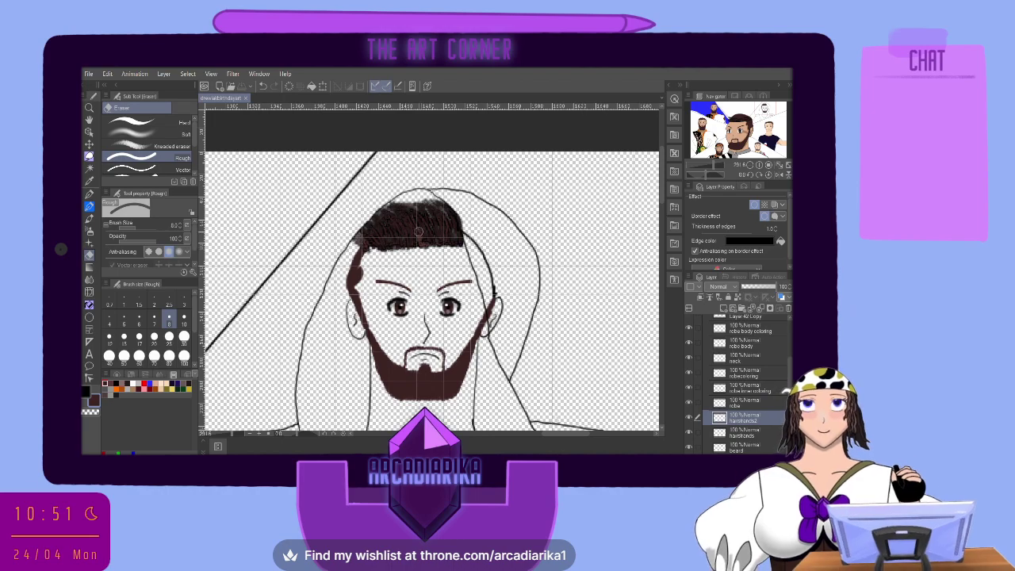
{"action": "key", "text": "ctrl+minus"}
{"action": "key", "text": "ctrl+minus"}
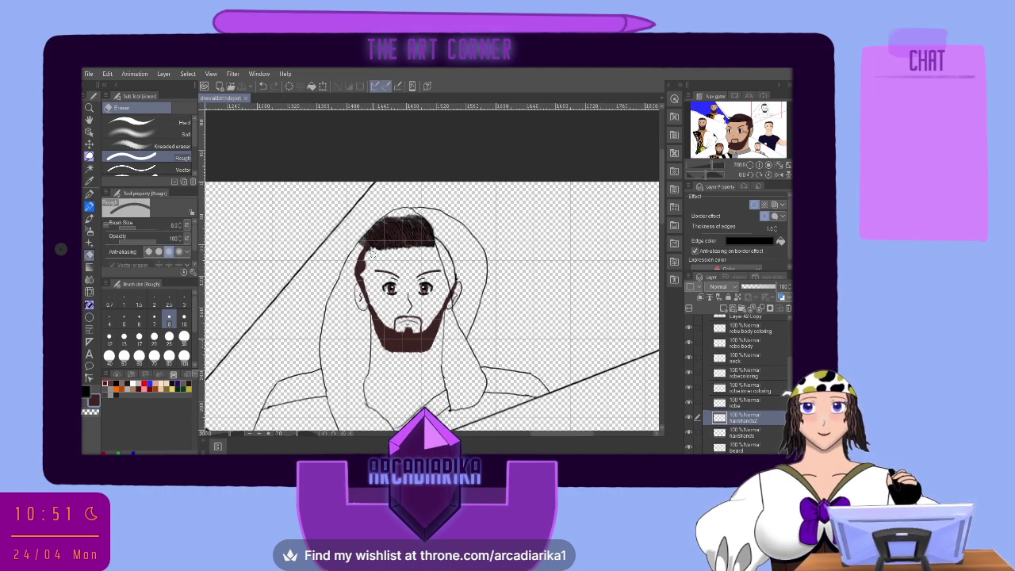
{"action": "key", "text": "ctrl+minus"}
{"action": "key", "text": "ctrl+minus"}
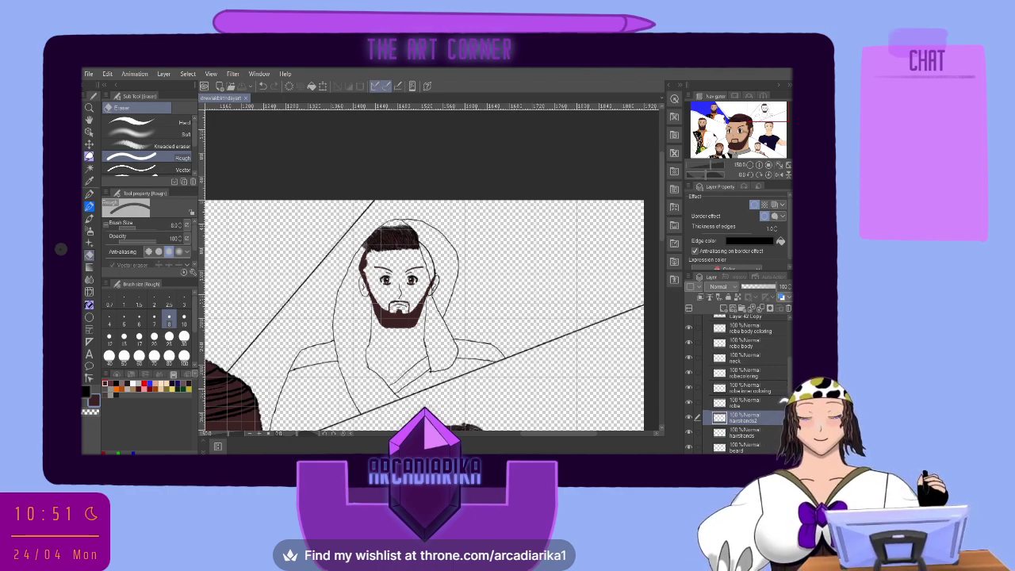
Paint the lower left part of the hood beside the neck black on the robe inner coloring layer with the size 7 G-pen.
{"action": "left_click", "coordinate": [734, 388]}
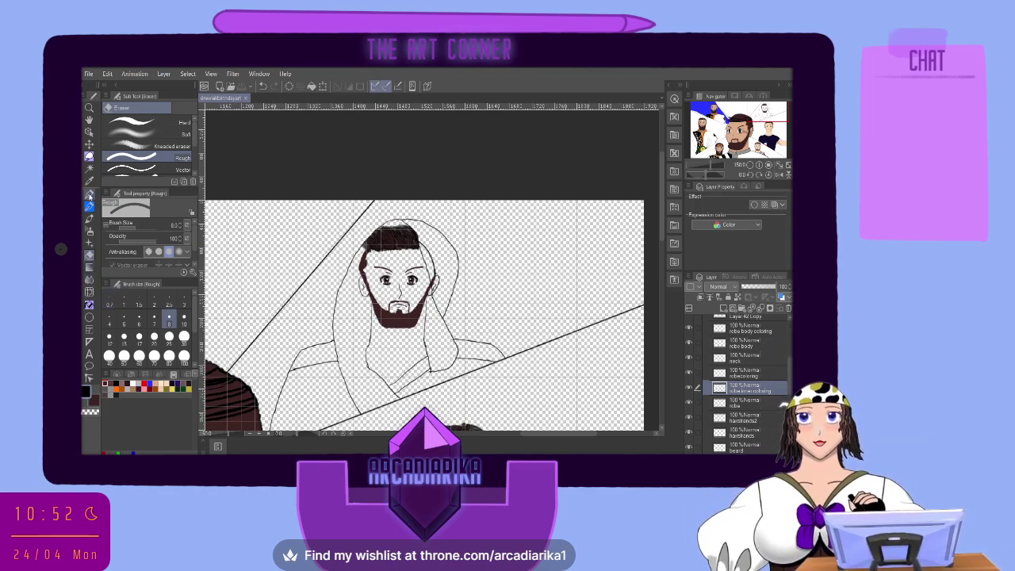
{"action": "left_click", "coordinate": [88, 204]}
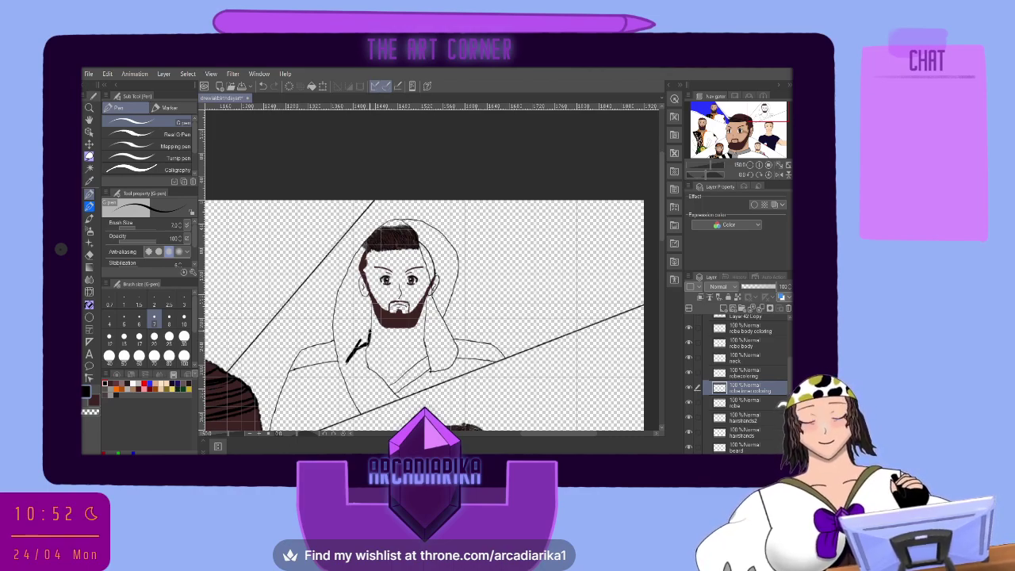
{"action": "left_click", "coordinate": [262, 86]}
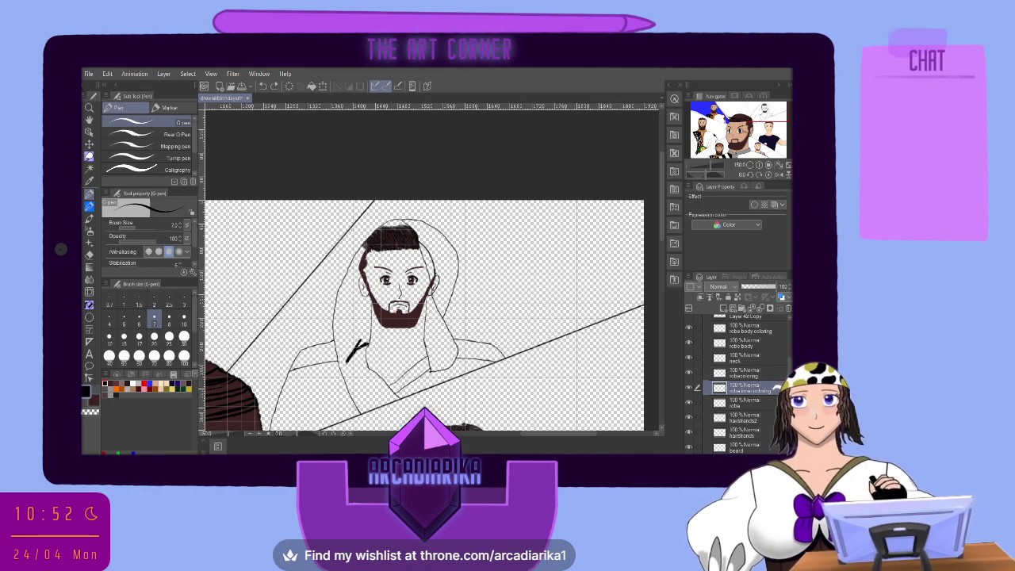
{"action": "scroll", "coordinate": [382, 333], "scroll_direction": "up", "scroll_amount": 5}
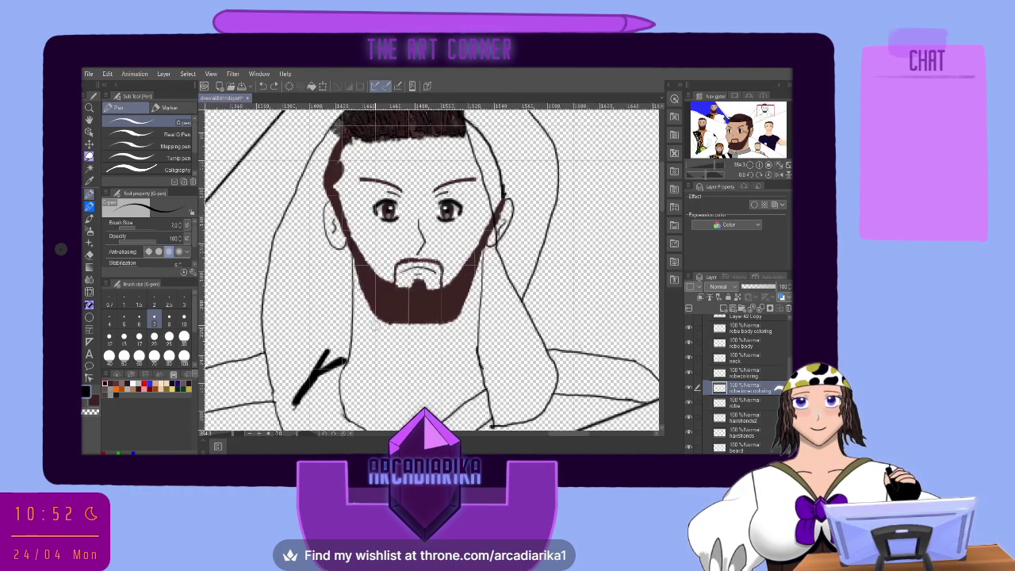
{"action": "scroll", "coordinate": [343, 366], "scroll_direction": "up", "scroll_amount": 1}
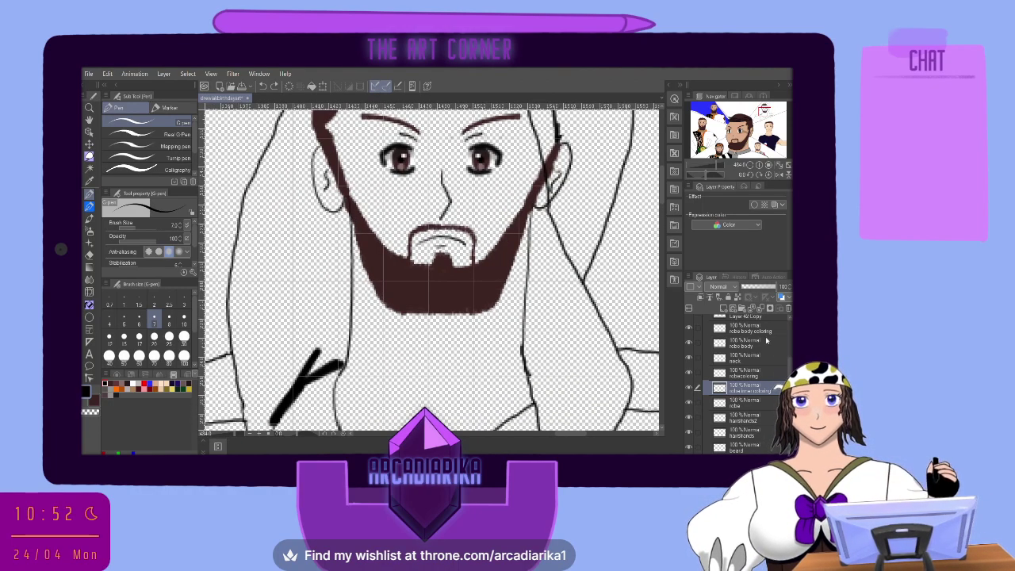
{"action": "scroll", "coordinate": [665, 188], "scroll_direction": "down", "scroll_amount": 3}
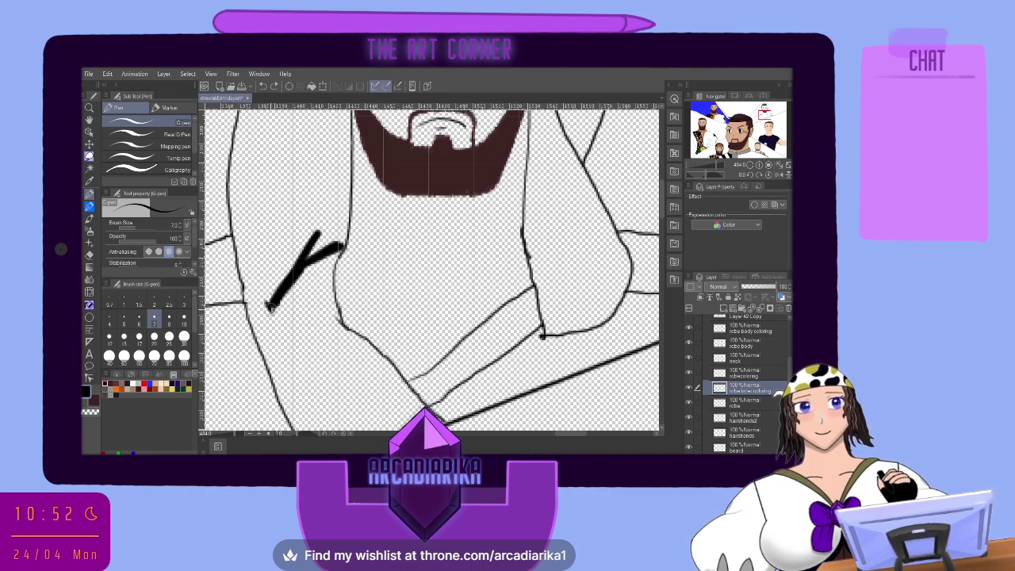
{"action": "mouse_move", "coordinate": [269, 307]}
{"action": "left_mouse_down"}
{"action": "mouse_move", "coordinate": [241, 248]}
{"action": "mouse_move", "coordinate": [235, 192]}
{"action": "mouse_move", "coordinate": [268, 295]}
{"action": "mouse_move", "coordinate": [308, 242]}
{"action": "mouse_move", "coordinate": [320, 233]}
{"action": "mouse_move", "coordinate": [341, 240]}
{"action": "mouse_move", "coordinate": [341, 211]}
{"action": "mouse_move", "coordinate": [331, 204]}
{"action": "mouse_move", "coordinate": [302, 227]}
{"action": "mouse_move", "coordinate": [268, 285]}
{"action": "mouse_move", "coordinate": [239, 155]}
{"action": "mouse_move", "coordinate": [233, 191]}
{"action": "mouse_move", "coordinate": [270, 214]}
{"action": "mouse_move", "coordinate": [278, 246]}
{"action": "mouse_move", "coordinate": [308, 205]}
{"action": "mouse_move", "coordinate": [341, 186]}
{"action": "mouse_move", "coordinate": [344, 195]}
{"action": "mouse_move", "coordinate": [345, 222]}
{"action": "mouse_move", "coordinate": [321, 173]}
{"action": "mouse_move", "coordinate": [282, 190]}
{"action": "mouse_move", "coordinate": [265, 149]}
{"action": "mouse_move", "coordinate": [238, 143]}
{"action": "mouse_move", "coordinate": [249, 123]}
{"action": "mouse_move", "coordinate": [293, 120]}
{"action": "mouse_move", "coordinate": [307, 125]}
{"action": "mouse_move", "coordinate": [318, 162]}
{"action": "mouse_move", "coordinate": [343, 147]}
{"action": "mouse_move", "coordinate": [346, 183]}
{"action": "mouse_move", "coordinate": [339, 168]}
{"action": "mouse_move", "coordinate": [327, 171]}
{"action": "left_mouse_up"}
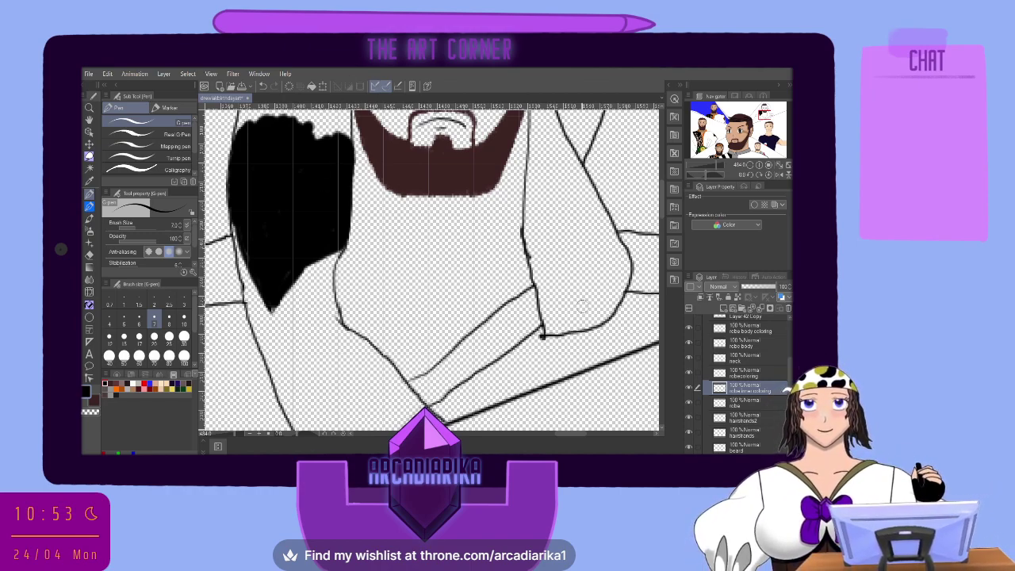
Add a border effect with thinned edges to the robe layer and erase the stray white-edged marks over the right shoulder.
{"action": "left_click", "coordinate": [761, 407]}
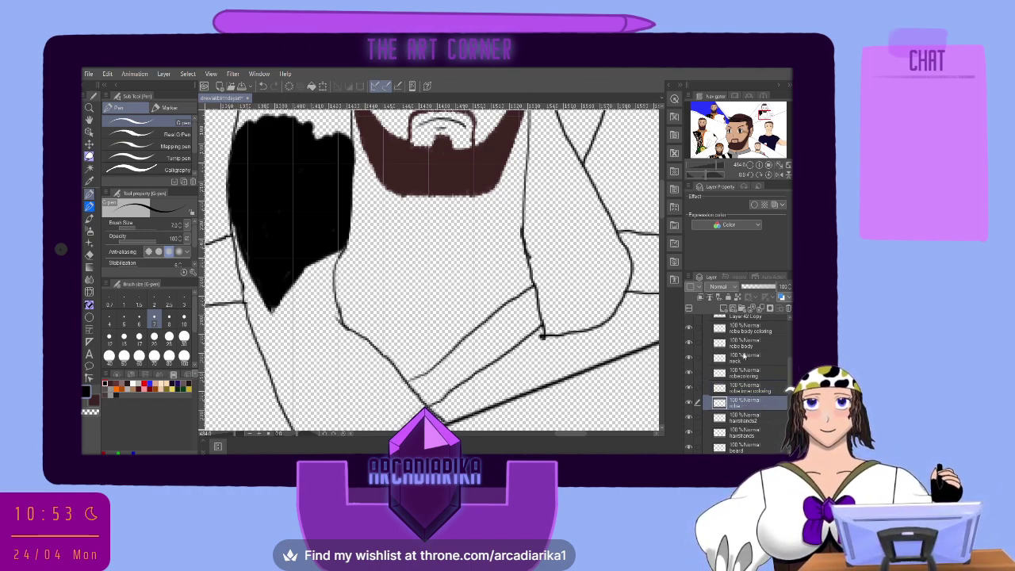
{"action": "left_click", "coordinate": [752, 206]}
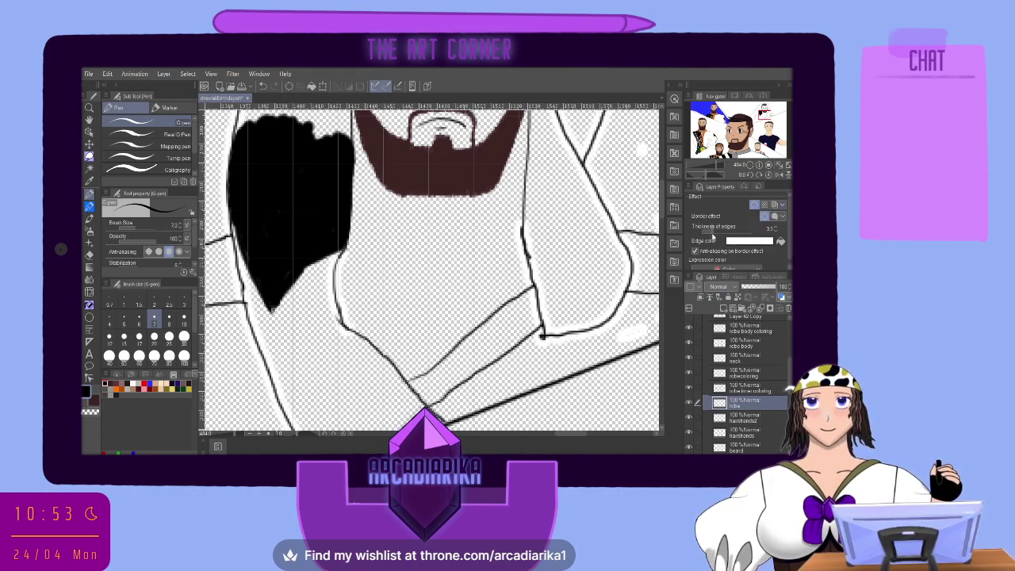
{"action": "mouse_move", "coordinate": [711, 234]}
{"action": "left_mouse_down"}
{"action": "mouse_move", "coordinate": [699, 235]}
{"action": "mouse_move", "coordinate": [723, 239]}
{"action": "mouse_move", "coordinate": [711, 239]}
{"action": "left_mouse_up"}
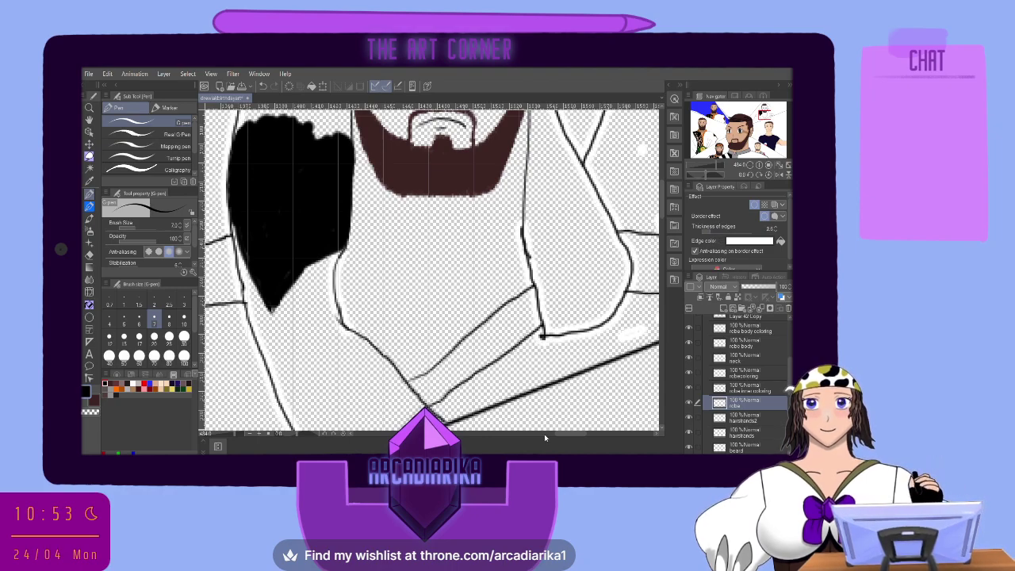
{"action": "left_click_drag", "start_coordinate": [561, 434], "coordinate": [571, 434]}
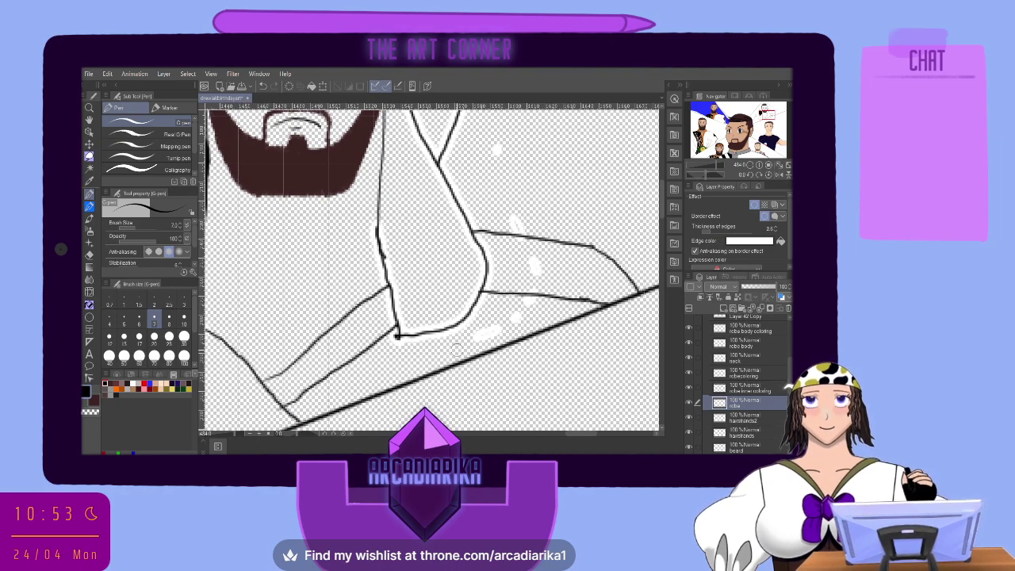
{"action": "left_click", "coordinate": [90, 255]}
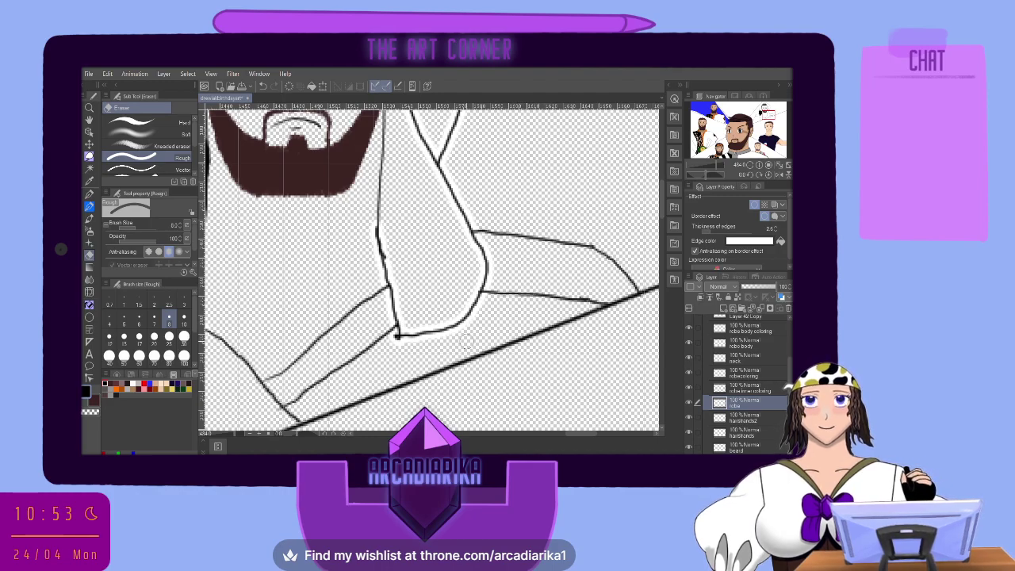
Change the robe layer's border effect to a dark purple edge color with a thickness of 1.0.
{"action": "scroll", "coordinate": [523, 274], "scroll_direction": "down", "scroll_amount": 4}
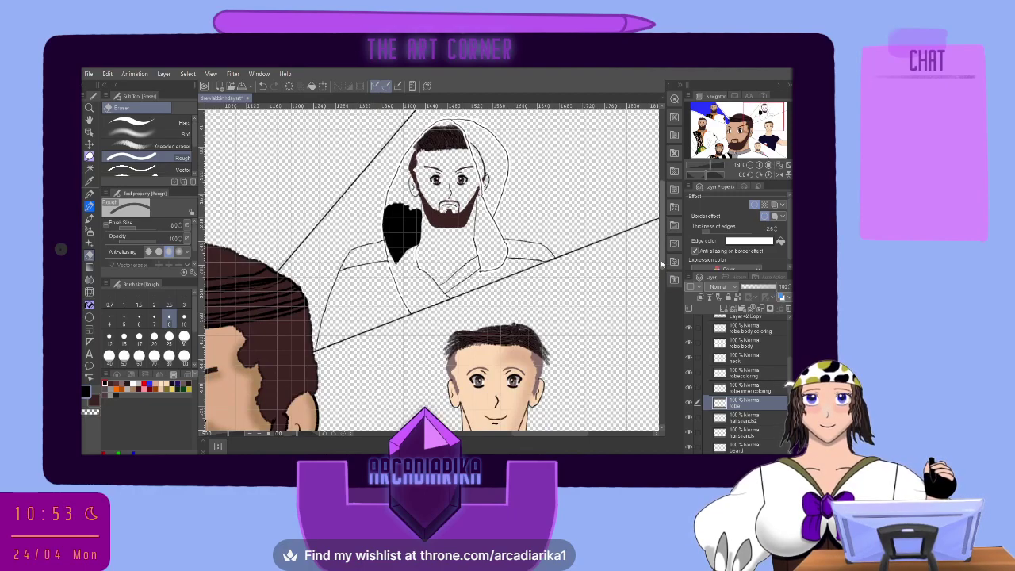
{"action": "scroll", "coordinate": [444, 197], "scroll_direction": "up", "scroll_amount": 3}
{"action": "scroll", "coordinate": [444, 196], "scroll_direction": "up", "scroll_amount": 3}
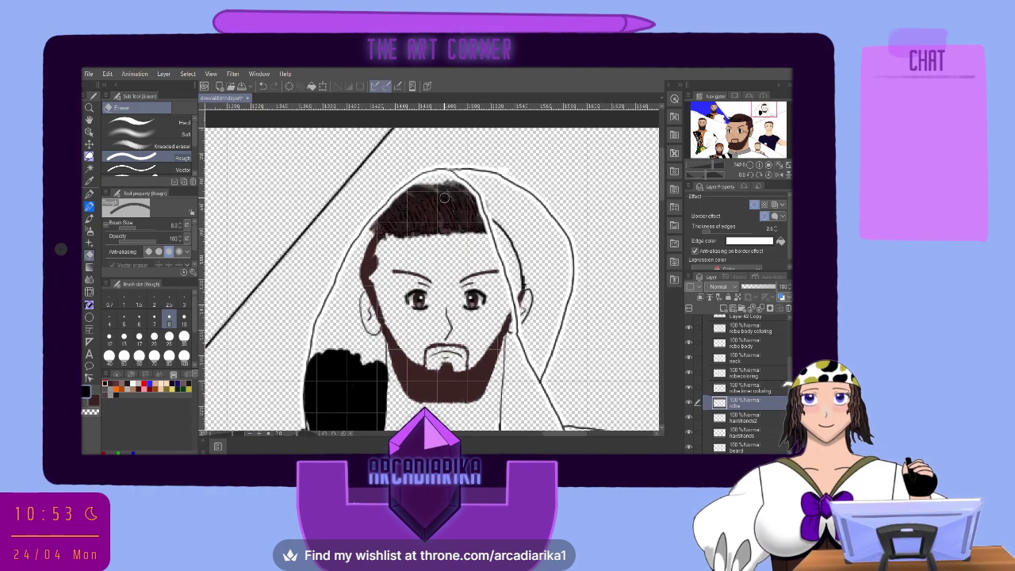
{"action": "scroll", "coordinate": [436, 212], "scroll_direction": "up", "scroll_amount": 1}
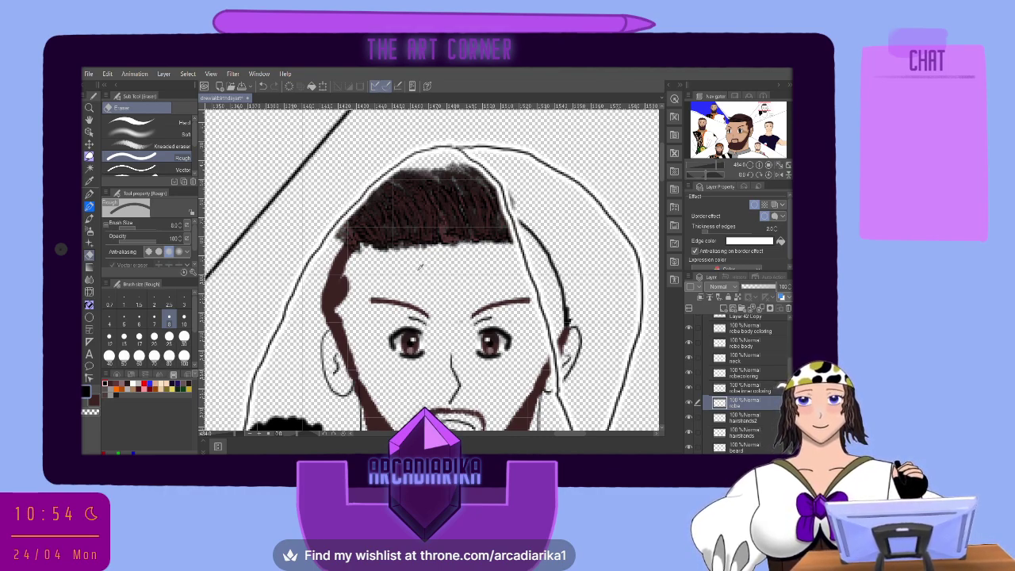
{"action": "left_click", "coordinate": [531, 194]}
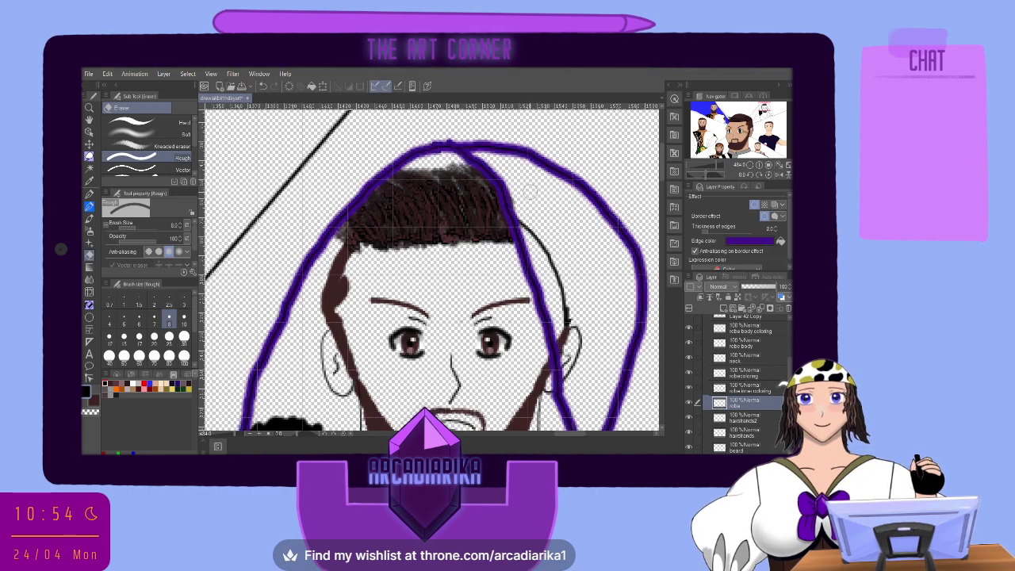
{"action": "scroll", "coordinate": [432, 270], "scroll_direction": "down", "scroll_amount": 4}
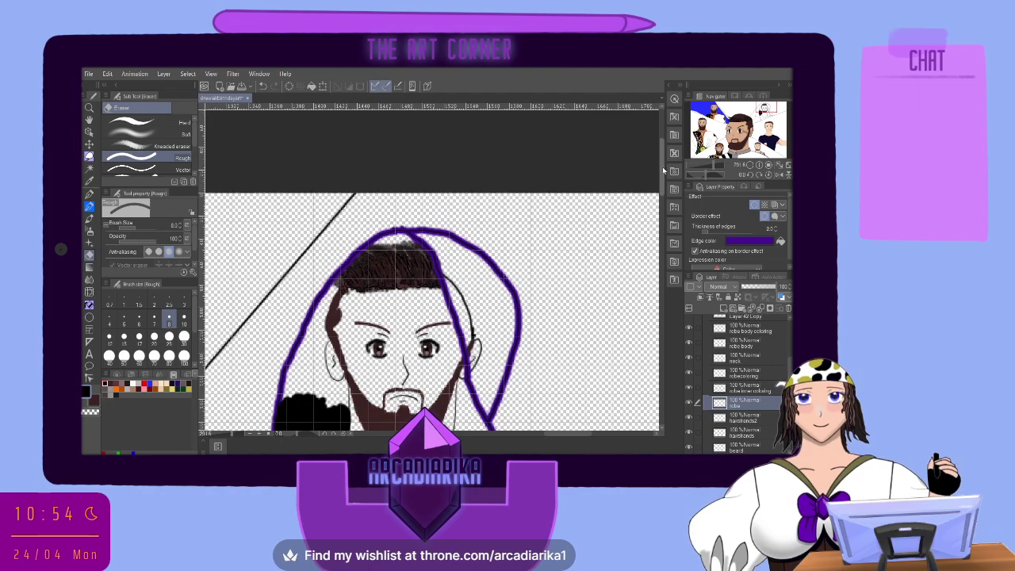
{"action": "left_click_drag", "start_coordinate": [663, 170], "coordinate": [663, 194]}
{"action": "scroll", "coordinate": [290, 299], "scroll_direction": "up", "scroll_amount": 3}
{"action": "scroll", "coordinate": [289, 298], "scroll_direction": "up", "scroll_amount": 3}
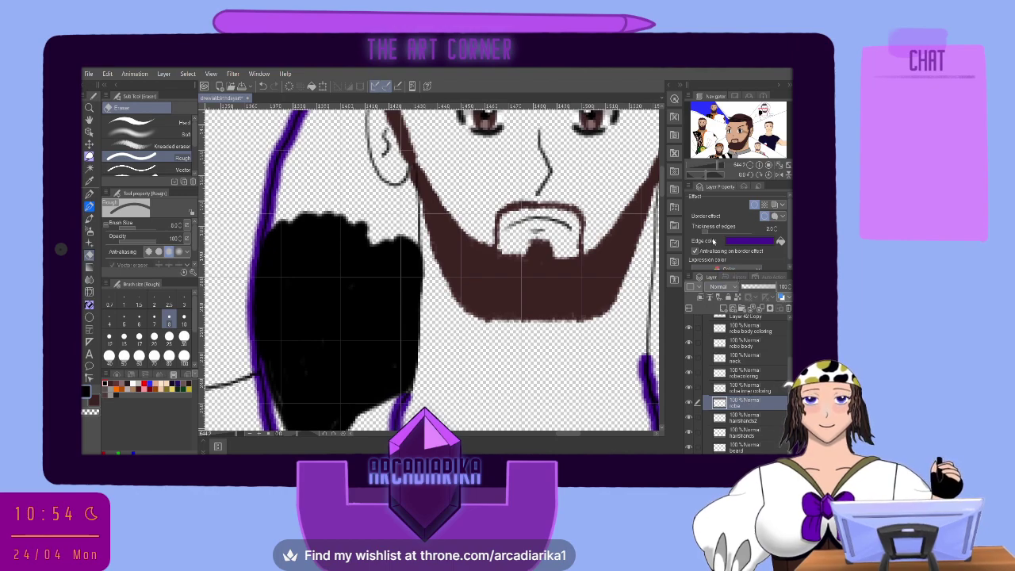
{"action": "left_click", "coordinate": [776, 232]}
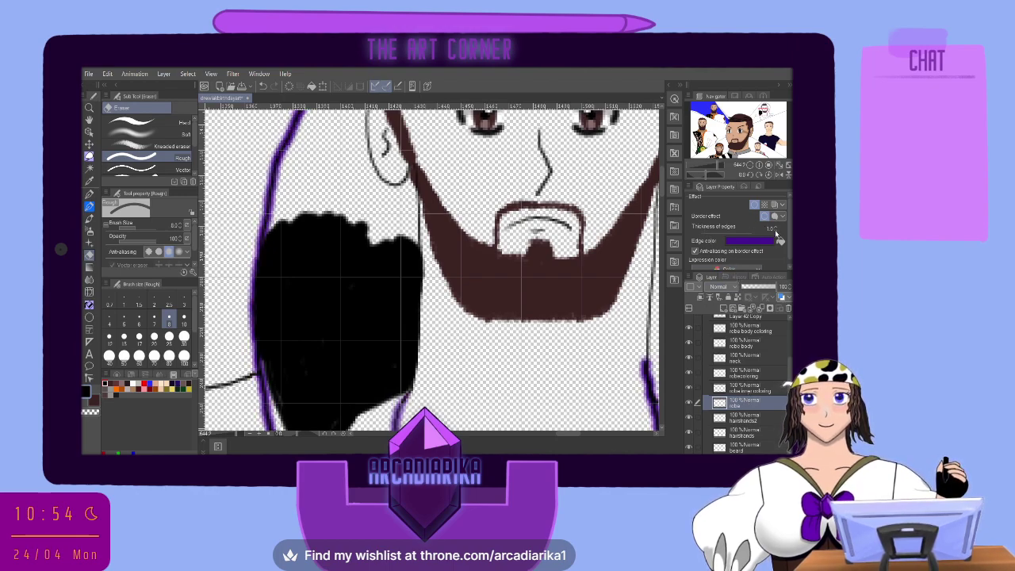
Extend the black on the robe inner coloring layer up the left side of the hood to ear level with the size 7 G-pen.
{"action": "left_click", "coordinate": [746, 387]}
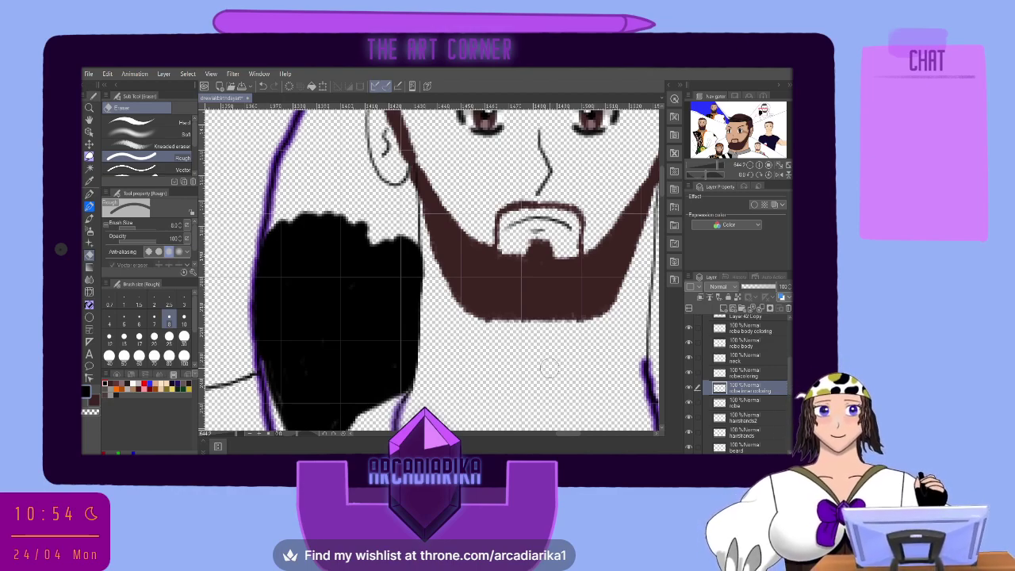
{"action": "left_click_drag", "start_coordinate": [290, 200], "coordinate": [281, 212]}
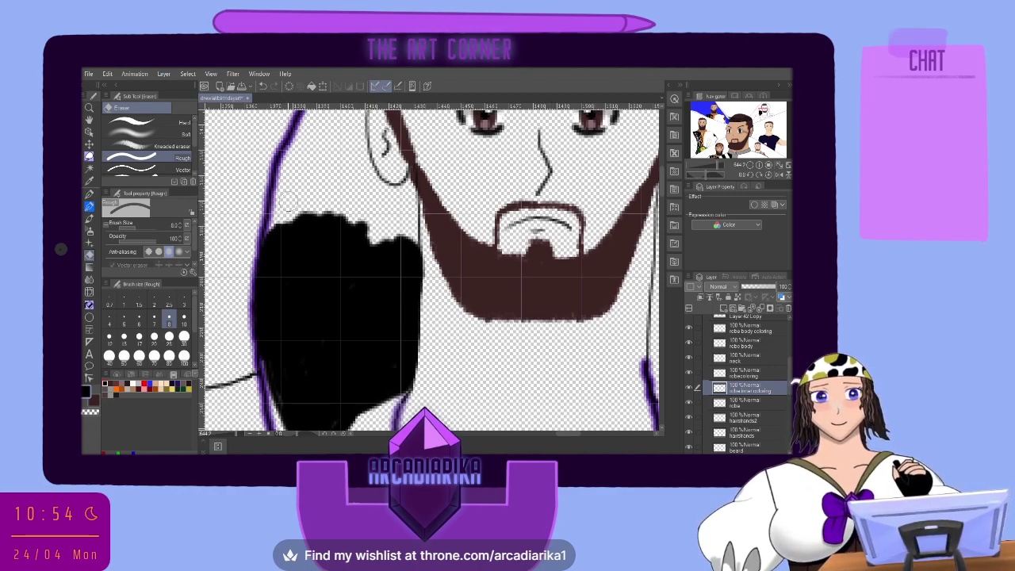
{"action": "left_click", "coordinate": [89, 220]}
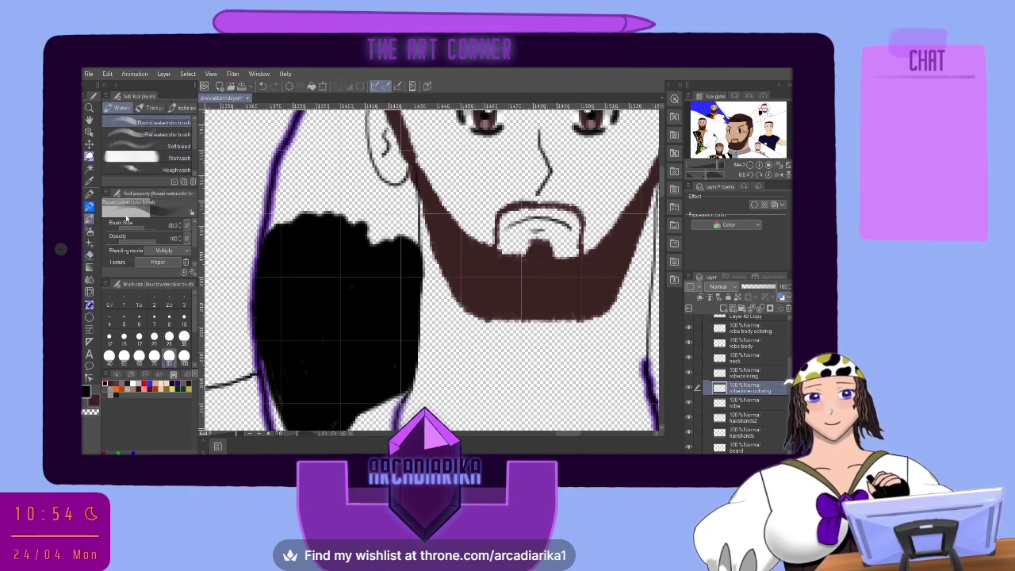
{"action": "left_click", "coordinate": [89, 194]}
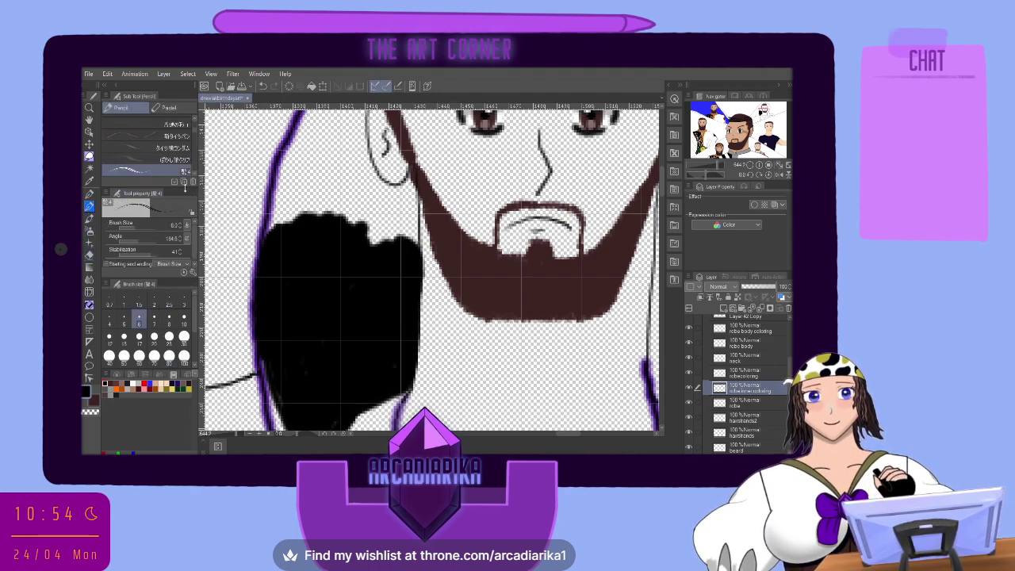
{"action": "left_click", "coordinate": [89, 204]}
{"action": "mouse_move", "coordinate": [299, 187]}
{"action": "left_mouse_down"}
{"action": "mouse_move", "coordinate": [287, 207]}
{"action": "mouse_move", "coordinate": [292, 184]}
{"action": "mouse_move", "coordinate": [272, 203]}
{"action": "mouse_move", "coordinate": [272, 225]}
{"action": "mouse_move", "coordinate": [300, 183]}
{"action": "mouse_move", "coordinate": [362, 215]}
{"action": "mouse_move", "coordinate": [399, 205]}
{"action": "mouse_move", "coordinate": [402, 235]}
{"action": "mouse_move", "coordinate": [410, 209]}
{"action": "mouse_move", "coordinate": [411, 235]}
{"action": "left_mouse_up"}
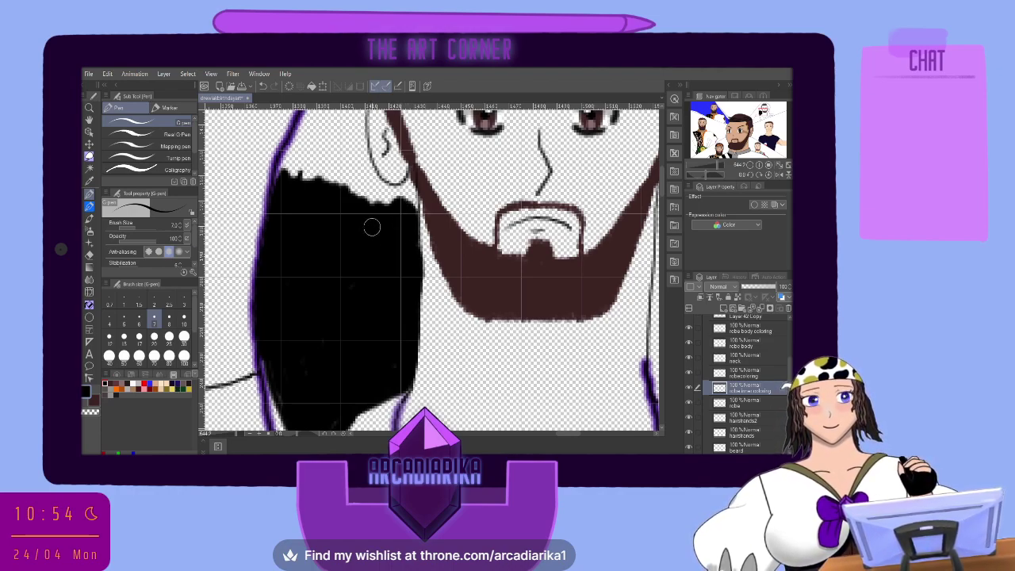
{"action": "mouse_move", "coordinate": [353, 198]}
{"action": "left_mouse_down"}
{"action": "mouse_move", "coordinate": [321, 158]}
{"action": "mouse_move", "coordinate": [291, 158]}
{"action": "mouse_move", "coordinate": [283, 176]}
{"action": "mouse_move", "coordinate": [300, 137]}
{"action": "mouse_move", "coordinate": [292, 143]}
{"action": "left_mouse_up"}
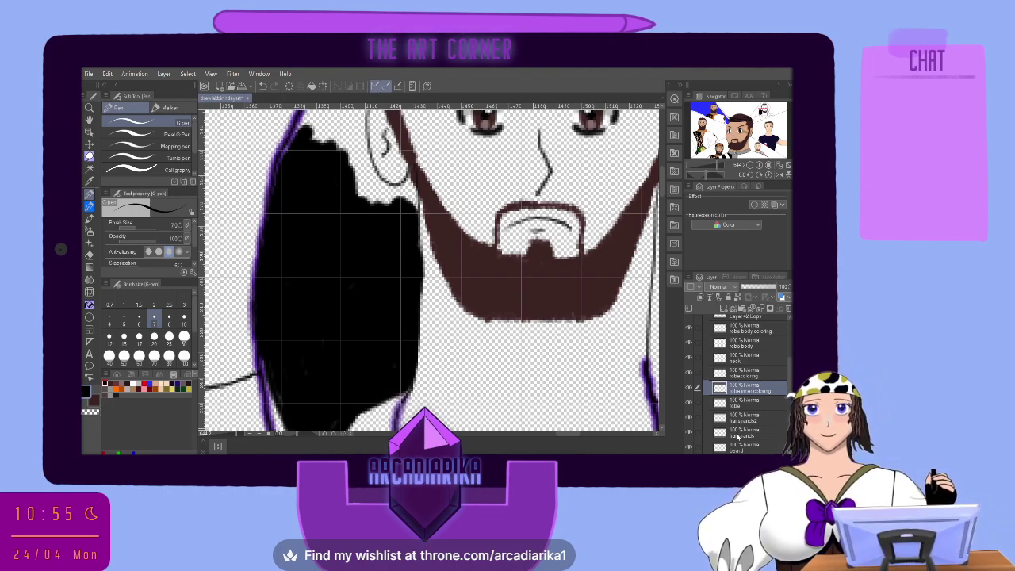
Move the hairstrands and hairstrands2 layers directly above the neck layer, and make the robe inner coloring layer active again.
{"action": "left_click", "coordinate": [751, 432]}
{"action": "left_click", "coordinate": [755, 420], "text": "ctrl"}
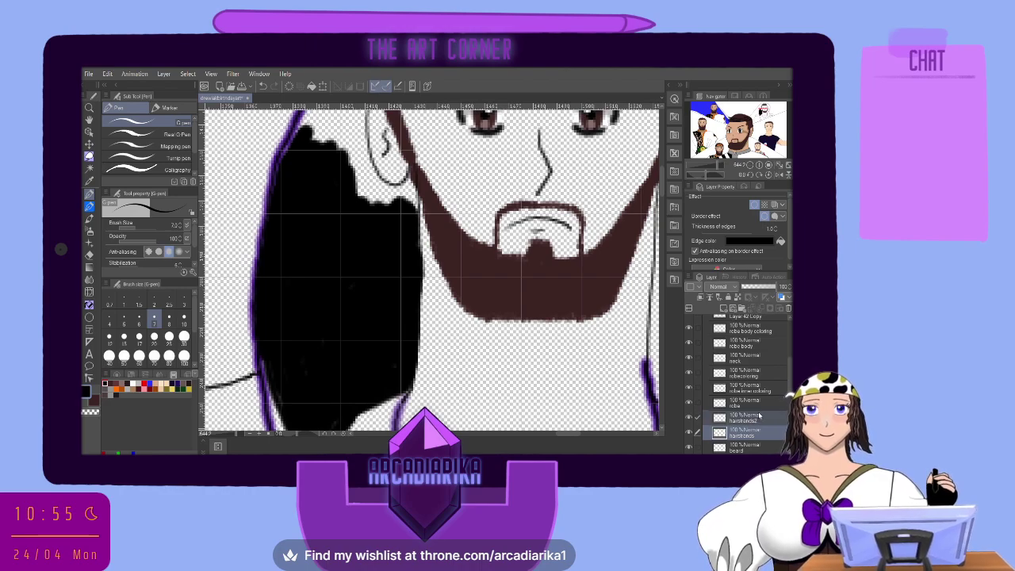
{"action": "left_click_drag", "start_coordinate": [752, 428], "coordinate": [759, 349]}
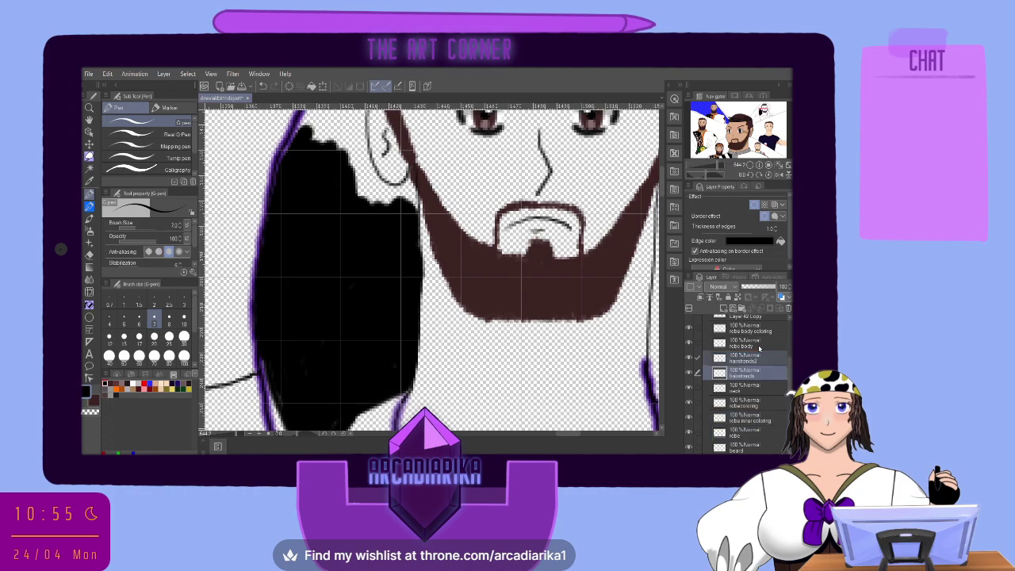
{"action": "left_click", "coordinate": [753, 407]}
{"action": "left_click", "coordinate": [753, 418]}
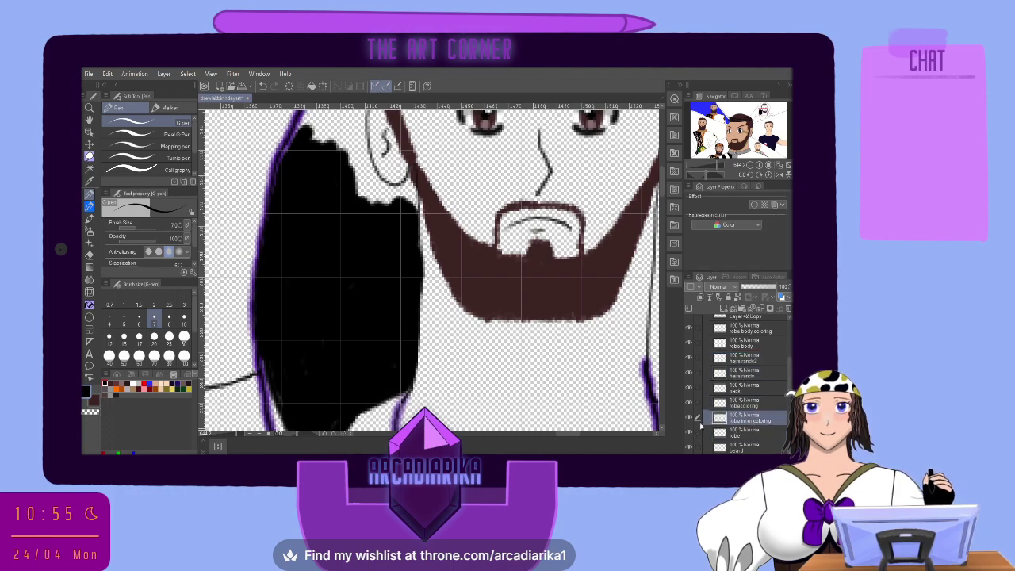
{"action": "left_click", "coordinate": [689, 418]}
{"action": "left_click", "coordinate": [689, 417]}
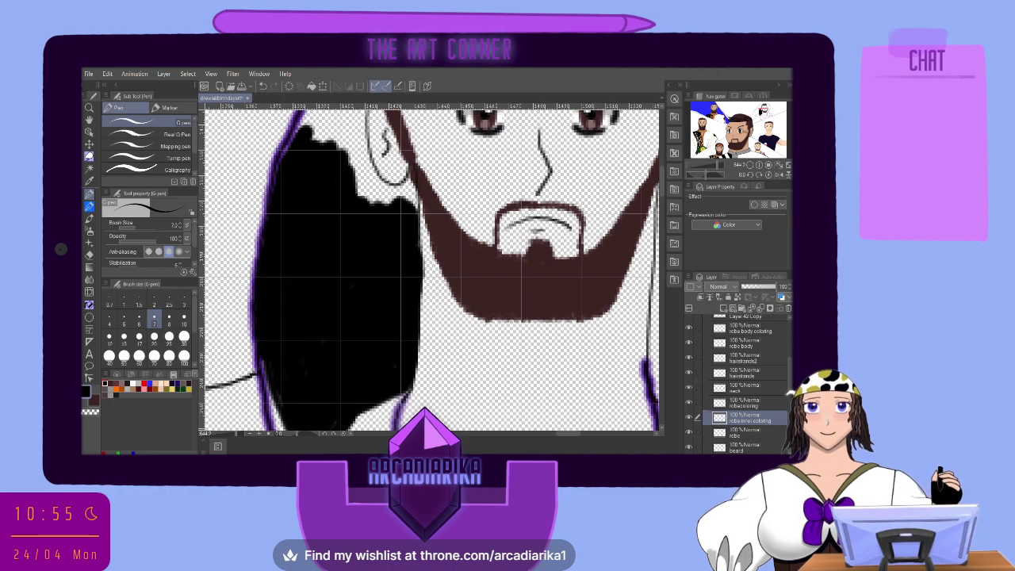
Paint the hood's inside black around the left ear and up along the sideburn to the hairline with the size 7 G-pen.
{"action": "scroll", "coordinate": [790, 382], "scroll_direction": "up", "scroll_amount": 2}
{"action": "scroll", "coordinate": [791, 381], "scroll_direction": "down", "scroll_amount": 1}
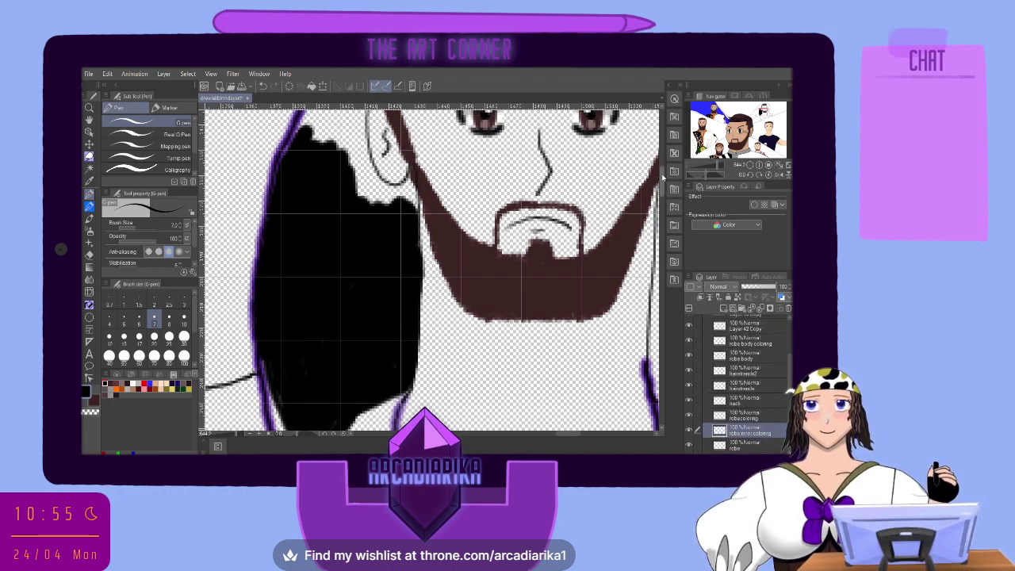
{"action": "scroll", "coordinate": [664, 181], "scroll_direction": "up", "scroll_amount": 4}
{"action": "left_click_drag", "start_coordinate": [663, 171], "coordinate": [663, 170]}
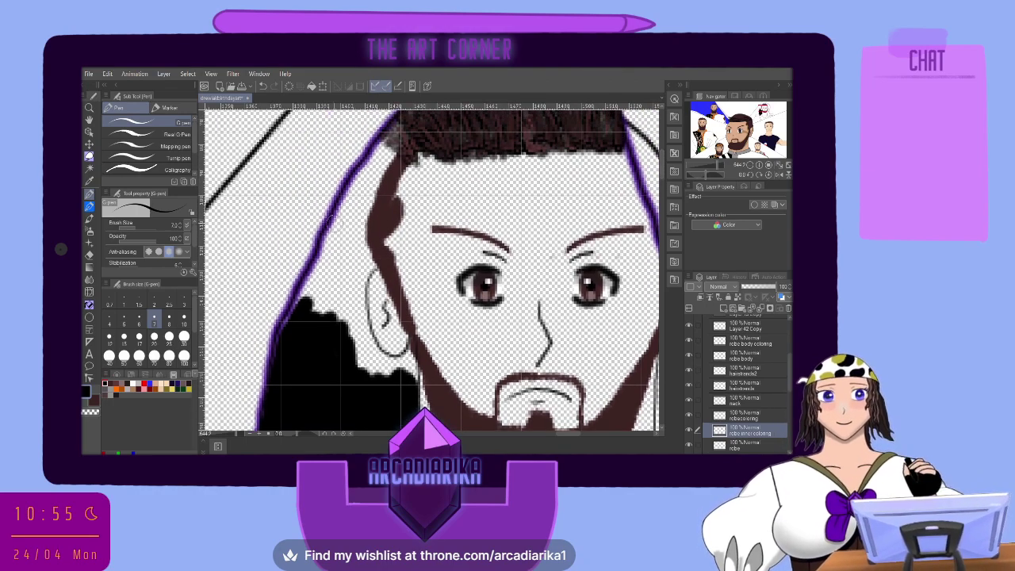
{"action": "mouse_move", "coordinate": [321, 264]}
{"action": "left_mouse_down"}
{"action": "mouse_move", "coordinate": [280, 346]}
{"action": "mouse_move", "coordinate": [269, 415]}
{"action": "left_mouse_up"}
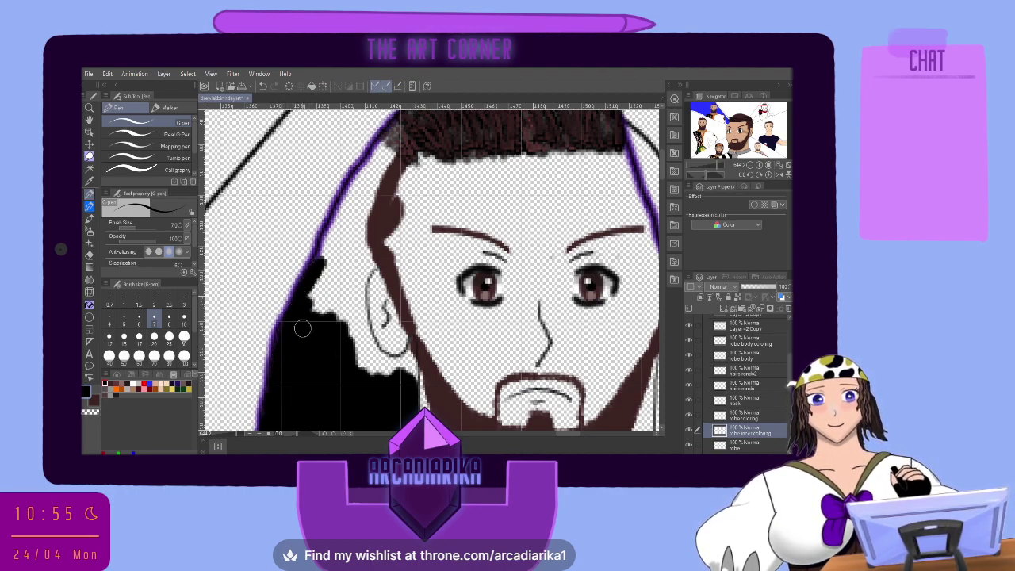
{"action": "mouse_move", "coordinate": [302, 328]}
{"action": "left_mouse_down"}
{"action": "mouse_move", "coordinate": [317, 290]}
{"action": "mouse_move", "coordinate": [309, 301]}
{"action": "left_mouse_up"}
{"action": "mouse_move", "coordinate": [323, 266]}
{"action": "left_mouse_down"}
{"action": "mouse_move", "coordinate": [323, 254]}
{"action": "mouse_move", "coordinate": [325, 317]}
{"action": "mouse_move", "coordinate": [362, 289]}
{"action": "mouse_move", "coordinate": [365, 350]}
{"action": "mouse_move", "coordinate": [355, 360]}
{"action": "mouse_move", "coordinate": [366, 372]}
{"action": "left_mouse_up"}
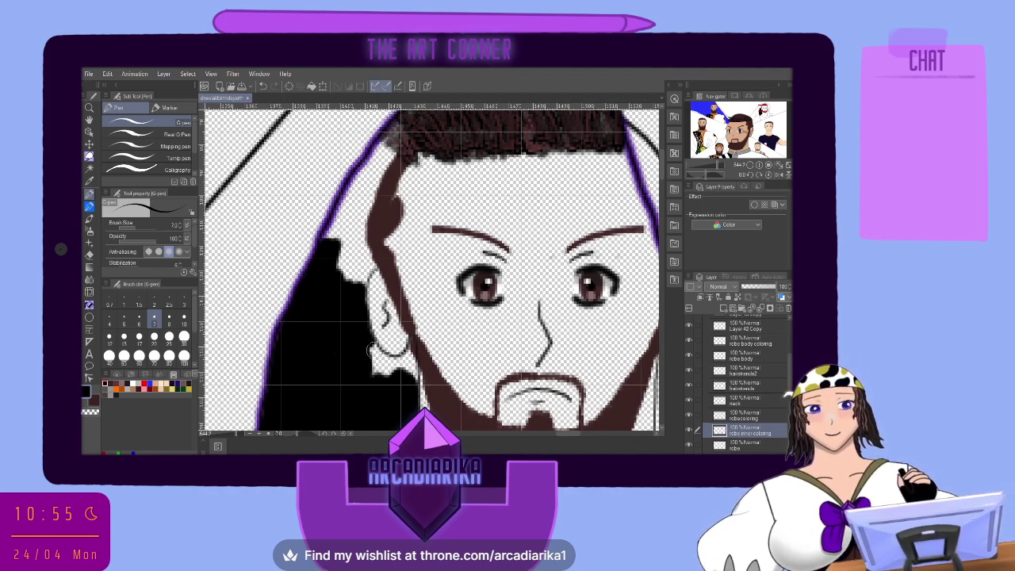
{"action": "mouse_move", "coordinate": [371, 349]}
{"action": "left_mouse_down"}
{"action": "mouse_move", "coordinate": [387, 364]}
{"action": "mouse_move", "coordinate": [371, 356]}
{"action": "left_mouse_up"}
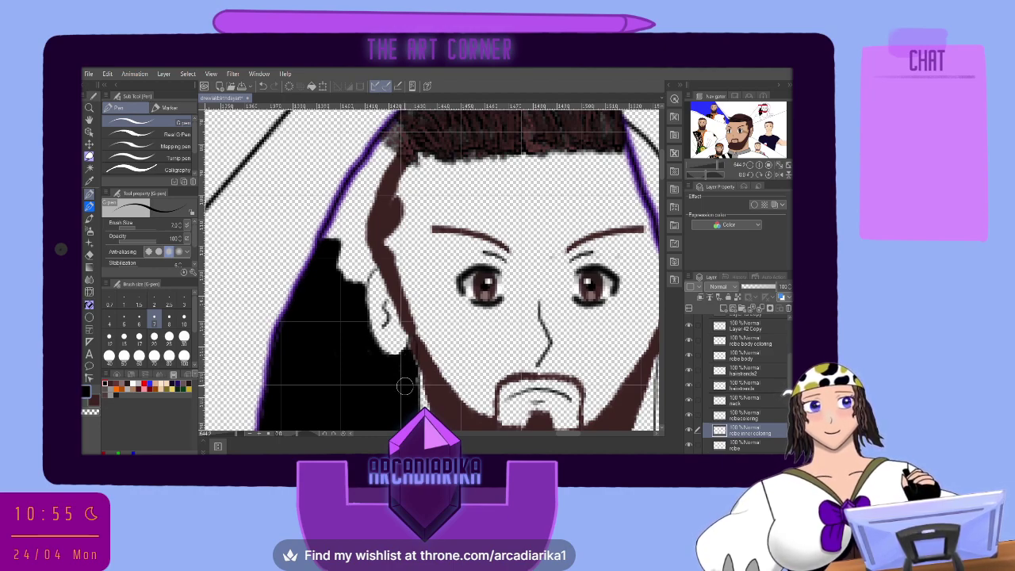
{"action": "mouse_move", "coordinate": [331, 243]}
{"action": "left_mouse_down"}
{"action": "mouse_move", "coordinate": [343, 200]}
{"action": "mouse_move", "coordinate": [380, 148]}
{"action": "mouse_move", "coordinate": [387, 157]}
{"action": "mouse_move", "coordinate": [365, 198]}
{"action": "mouse_move", "coordinate": [359, 247]}
{"action": "left_mouse_up"}
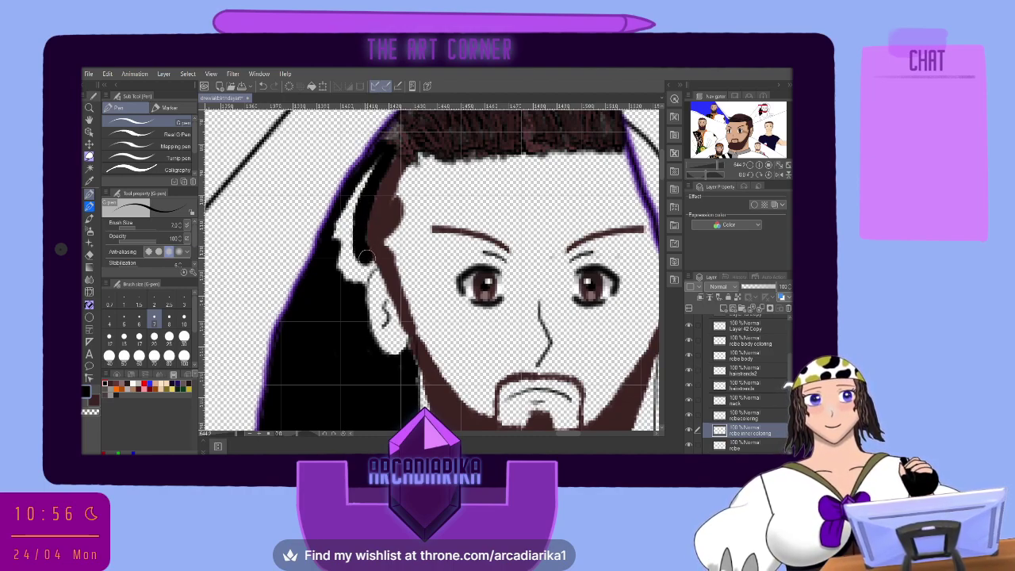
{"action": "mouse_move", "coordinate": [370, 263]}
{"action": "left_mouse_down"}
{"action": "mouse_move", "coordinate": [345, 287]}
{"action": "mouse_move", "coordinate": [343, 210]}
{"action": "mouse_move", "coordinate": [349, 223]}
{"action": "mouse_move", "coordinate": [371, 172]}
{"action": "left_mouse_up"}
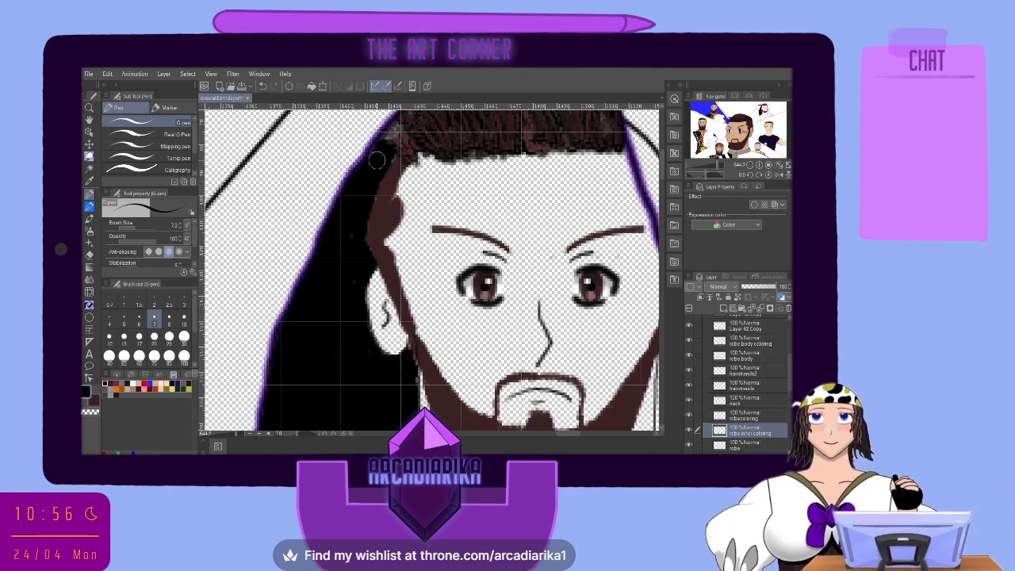
Hide both hairstrands layers and paint the upper left gap between the hood outline and the brown hairline black.
{"action": "scroll", "coordinate": [509, 291], "scroll_direction": "down", "scroll_amount": 2}
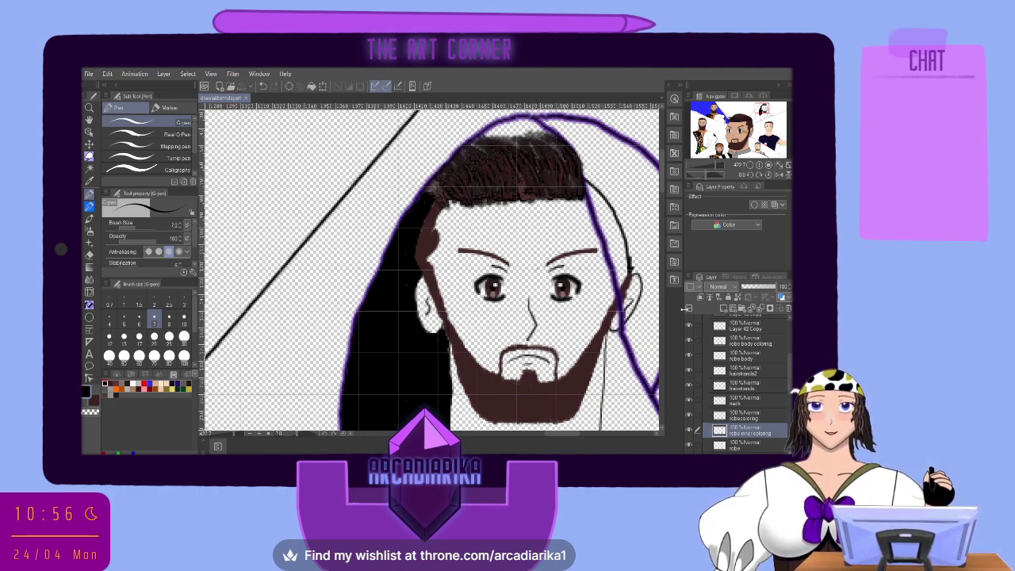
{"action": "scroll", "coordinate": [501, 268], "scroll_direction": "up", "scroll_amount": 4}
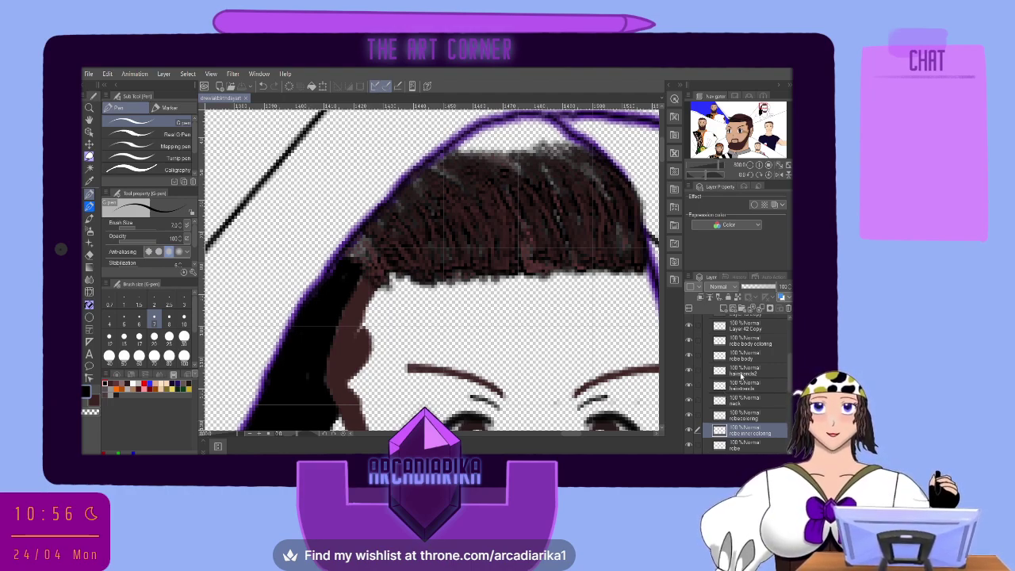
{"action": "left_click", "coordinate": [689, 386]}
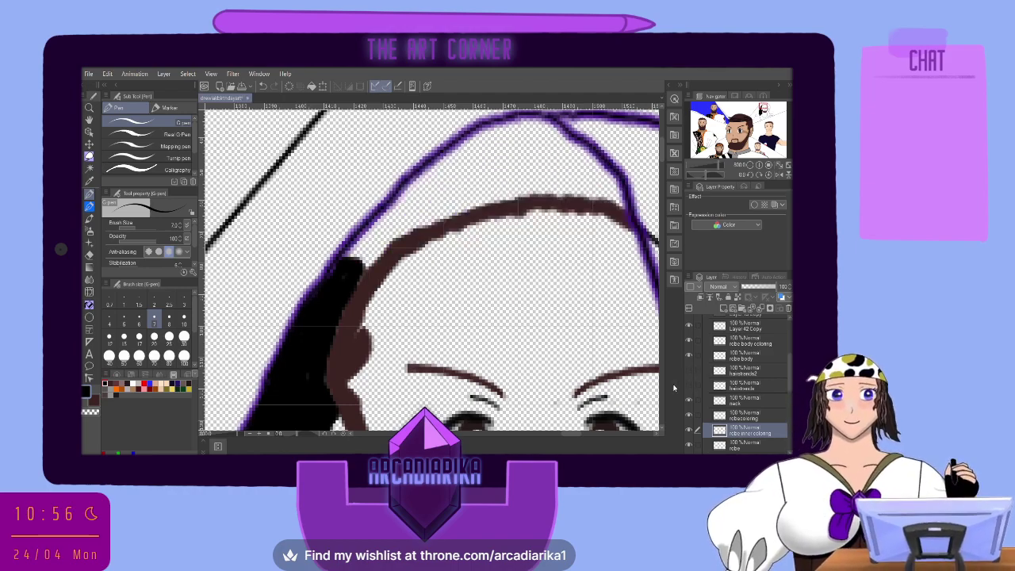
{"action": "mouse_move", "coordinate": [390, 225]}
{"action": "left_mouse_down"}
{"action": "mouse_move", "coordinate": [366, 264]}
{"action": "mouse_move", "coordinate": [346, 259]}
{"action": "left_mouse_up"}
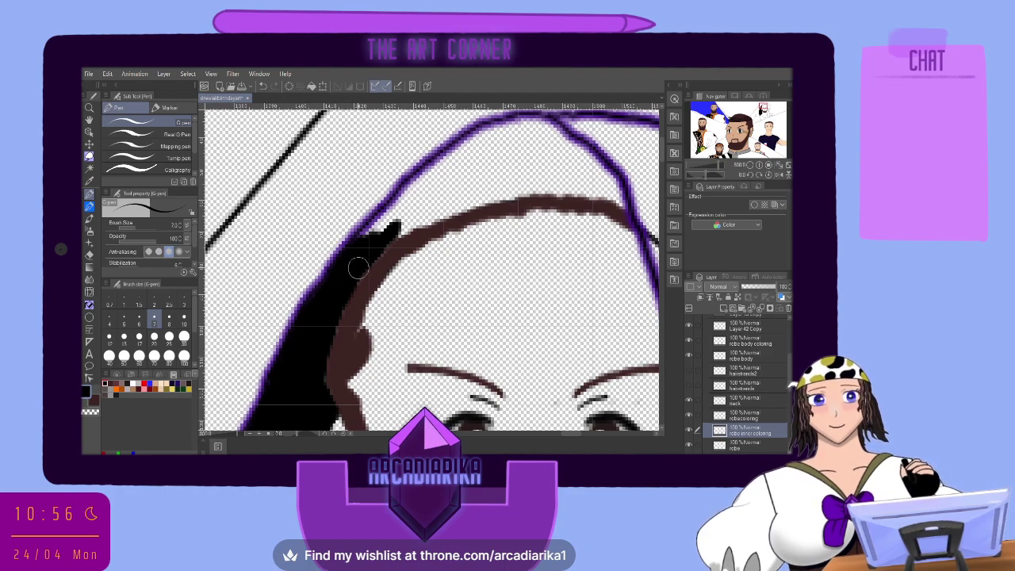
{"action": "mouse_move", "coordinate": [392, 228]}
{"action": "left_mouse_down"}
{"action": "mouse_move", "coordinate": [386, 214]}
{"action": "mouse_move", "coordinate": [363, 237]}
{"action": "mouse_move", "coordinate": [400, 213]}
{"action": "mouse_move", "coordinate": [423, 170]}
{"action": "mouse_move", "coordinate": [466, 146]}
{"action": "mouse_move", "coordinate": [402, 222]}
{"action": "mouse_move", "coordinate": [468, 197]}
{"action": "mouse_move", "coordinate": [456, 187]}
{"action": "mouse_move", "coordinate": [488, 151]}
{"action": "mouse_move", "coordinate": [477, 155]}
{"action": "left_mouse_up"}
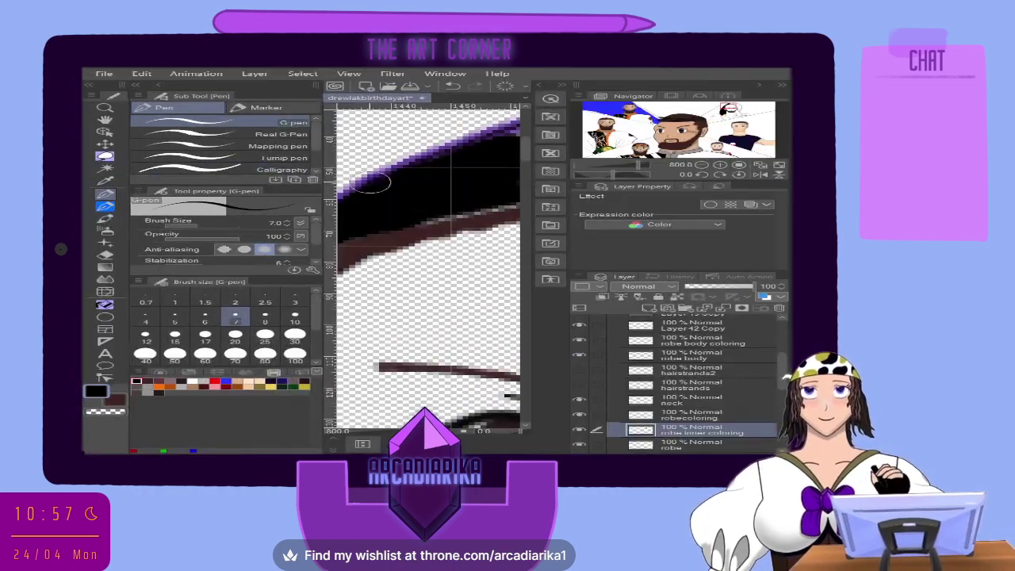
On Layer 42 Copy, paint the rest of the hood's inside above the head black, and show both hairstrands layers again.
{"action": "left_click", "coordinate": [719, 326]}
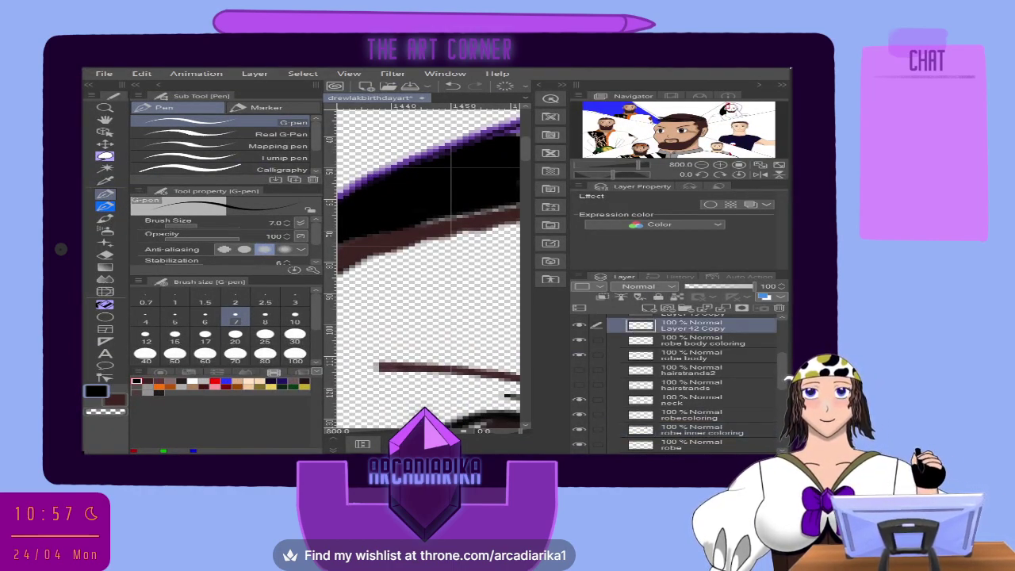
{"action": "left_click", "coordinate": [765, 68]}
{"action": "scroll", "coordinate": [480, 145], "scroll_direction": "up", "scroll_amount": 2}
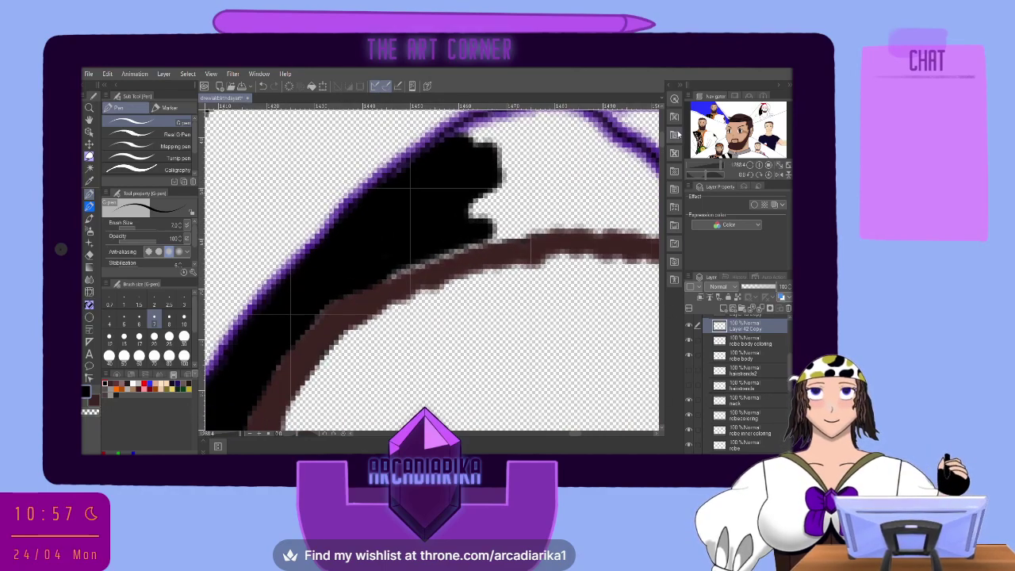
{"action": "left_click_drag", "start_coordinate": [663, 143], "coordinate": [664, 140]}
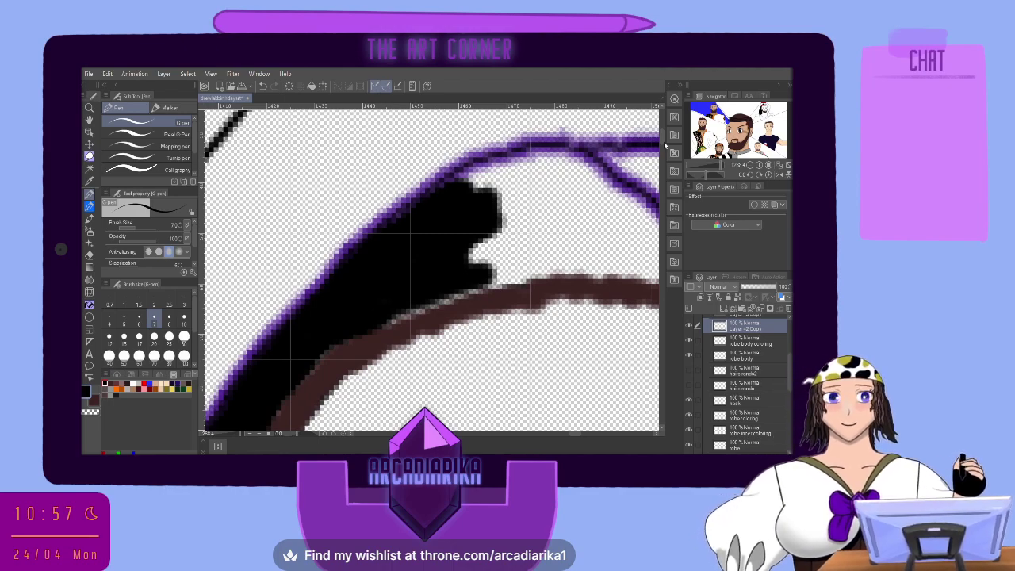
{"action": "left_click_drag", "start_coordinate": [462, 277], "coordinate": [389, 310]}
{"action": "mouse_move", "coordinate": [477, 252]}
{"action": "left_mouse_down"}
{"action": "mouse_move", "coordinate": [531, 212]}
{"action": "mouse_move", "coordinate": [503, 175]}
{"action": "mouse_move", "coordinate": [462, 182]}
{"action": "mouse_move", "coordinate": [401, 228]}
{"action": "mouse_move", "coordinate": [525, 179]}
{"action": "mouse_move", "coordinate": [507, 166]}
{"action": "mouse_move", "coordinate": [554, 162]}
{"action": "mouse_move", "coordinate": [513, 205]}
{"action": "mouse_move", "coordinate": [543, 211]}
{"action": "mouse_move", "coordinate": [554, 241]}
{"action": "mouse_move", "coordinate": [535, 264]}
{"action": "mouse_move", "coordinate": [489, 281]}
{"action": "mouse_move", "coordinate": [515, 244]}
{"action": "mouse_move", "coordinate": [587, 240]}
{"action": "mouse_move", "coordinate": [582, 257]}
{"action": "mouse_move", "coordinate": [551, 267]}
{"action": "mouse_move", "coordinate": [591, 254]}
{"action": "mouse_move", "coordinate": [517, 275]}
{"action": "mouse_move", "coordinate": [600, 241]}
{"action": "mouse_move", "coordinate": [578, 239]}
{"action": "mouse_move", "coordinate": [559, 217]}
{"action": "mouse_move", "coordinate": [549, 191]}
{"action": "left_mouse_up"}
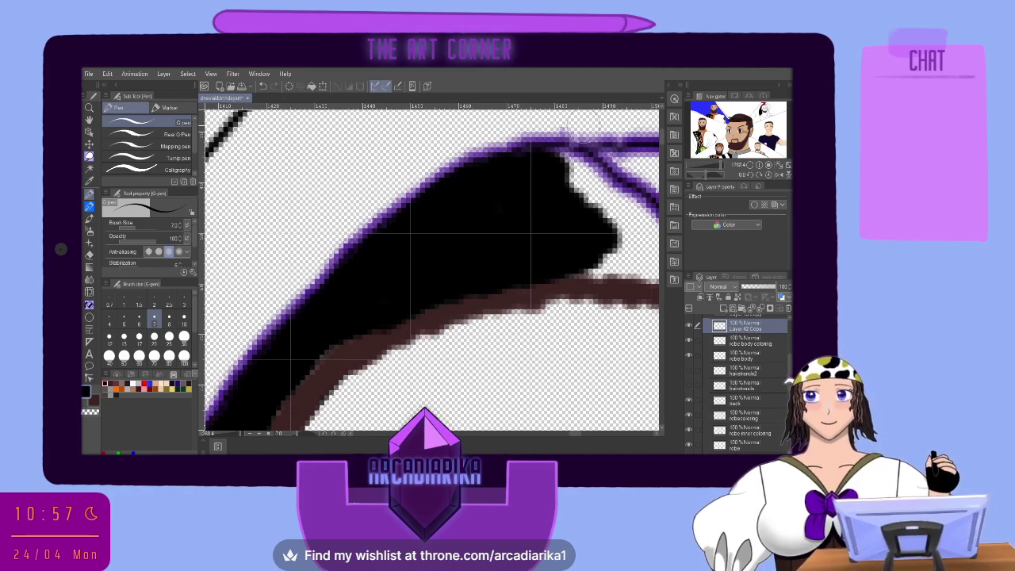
{"action": "left_click_drag", "start_coordinate": [574, 434], "coordinate": [579, 434]}
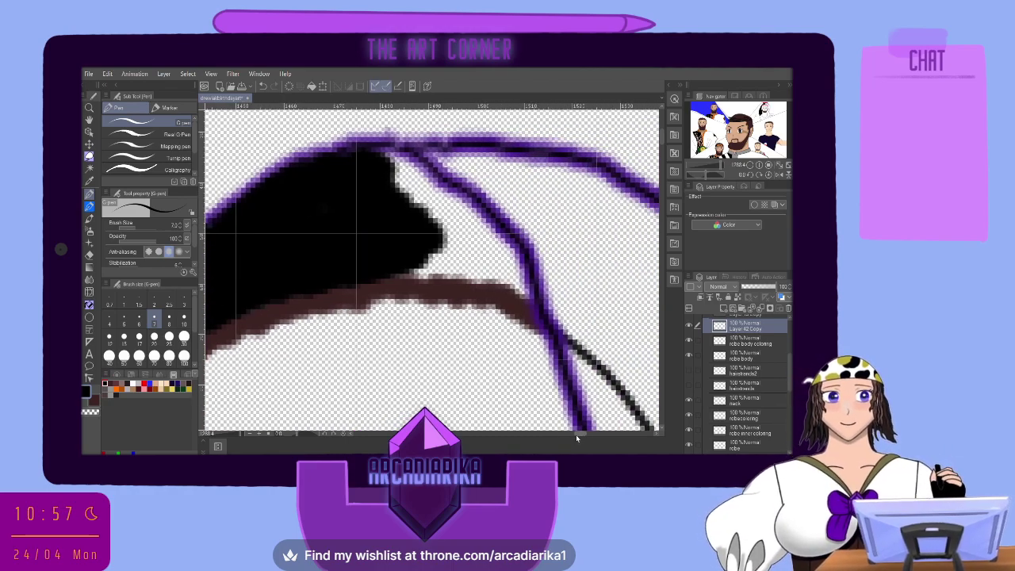
{"action": "mouse_move", "coordinate": [410, 261]}
{"action": "left_mouse_down"}
{"action": "mouse_move", "coordinate": [516, 276]}
{"action": "mouse_move", "coordinate": [525, 290]}
{"action": "mouse_move", "coordinate": [509, 260]}
{"action": "mouse_move", "coordinate": [506, 271]}
{"action": "mouse_move", "coordinate": [448, 234]}
{"action": "mouse_move", "coordinate": [454, 250]}
{"action": "mouse_move", "coordinate": [443, 231]}
{"action": "mouse_move", "coordinate": [435, 242]}
{"action": "mouse_move", "coordinate": [461, 234]}
{"action": "mouse_move", "coordinate": [480, 248]}
{"action": "mouse_move", "coordinate": [495, 240]}
{"action": "mouse_move", "coordinate": [483, 229]}
{"action": "mouse_move", "coordinate": [506, 249]}
{"action": "mouse_move", "coordinate": [483, 227]}
{"action": "mouse_move", "coordinate": [503, 249]}
{"action": "mouse_move", "coordinate": [482, 243]}
{"action": "mouse_move", "coordinate": [500, 265]}
{"action": "mouse_move", "coordinate": [503, 250]}
{"action": "mouse_move", "coordinate": [512, 257]}
{"action": "mouse_move", "coordinate": [505, 267]}
{"action": "mouse_move", "coordinate": [395, 195]}
{"action": "mouse_move", "coordinate": [437, 222]}
{"action": "mouse_move", "coordinate": [404, 187]}
{"action": "mouse_move", "coordinate": [441, 207]}
{"action": "mouse_move", "coordinate": [431, 190]}
{"action": "mouse_move", "coordinate": [449, 202]}
{"action": "mouse_move", "coordinate": [442, 192]}
{"action": "mouse_move", "coordinate": [475, 217]}
{"action": "mouse_move", "coordinate": [449, 209]}
{"action": "mouse_move", "coordinate": [439, 216]}
{"action": "mouse_move", "coordinate": [380, 159]}
{"action": "mouse_move", "coordinate": [425, 179]}
{"action": "left_mouse_up"}
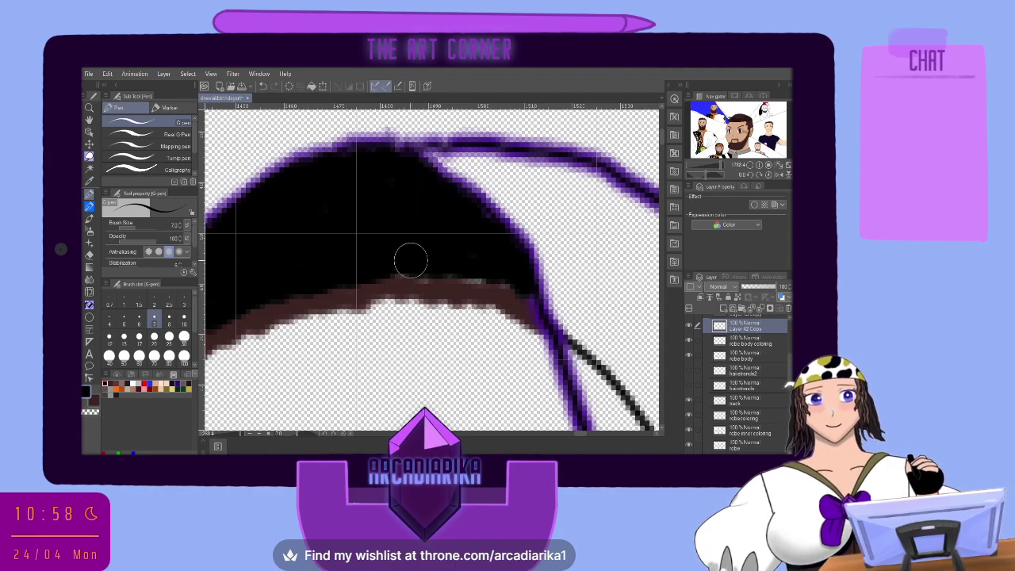
{"action": "left_click_drag", "start_coordinate": [410, 260], "coordinate": [501, 270]}
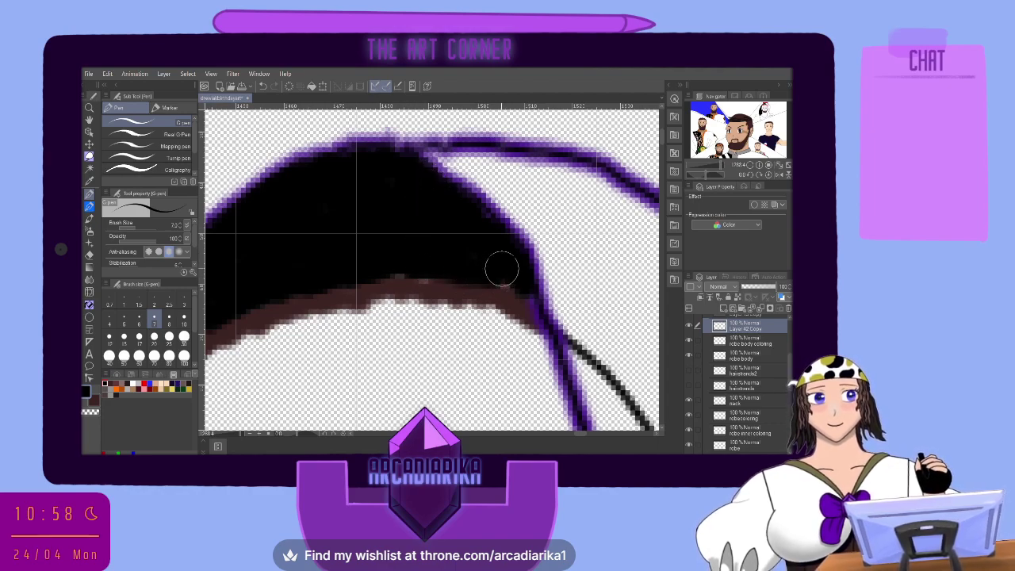
{"action": "left_click", "coordinate": [689, 370]}
{"action": "left_click", "coordinate": [689, 385]}
Paint the hood's inside black beside the right neck line, from below the beard down toward the robe collar.
{"action": "scroll", "coordinate": [403, 297], "scroll_direction": "down", "scroll_amount": 7}
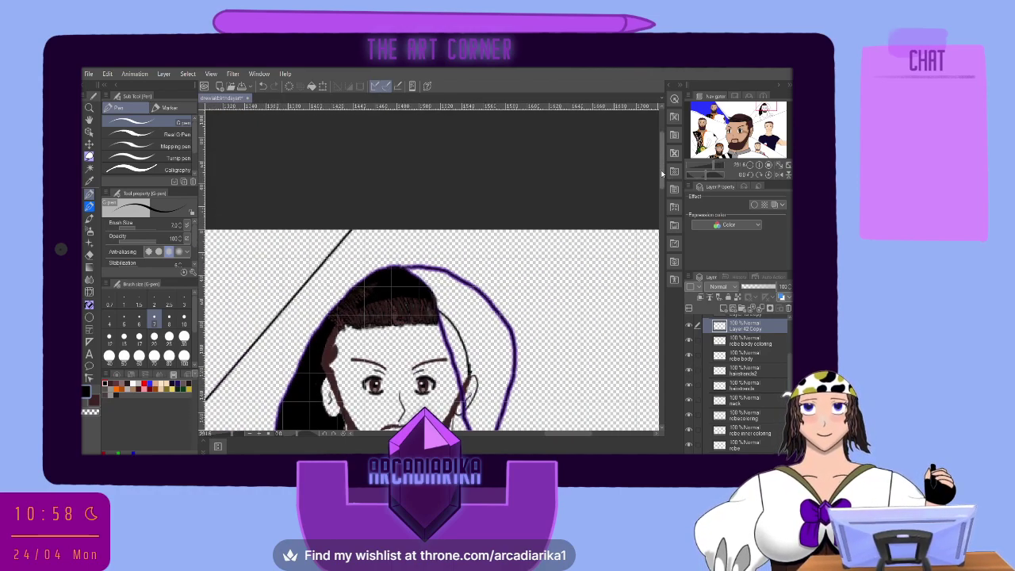
{"action": "left_click_drag", "start_coordinate": [661, 176], "coordinate": [661, 210]}
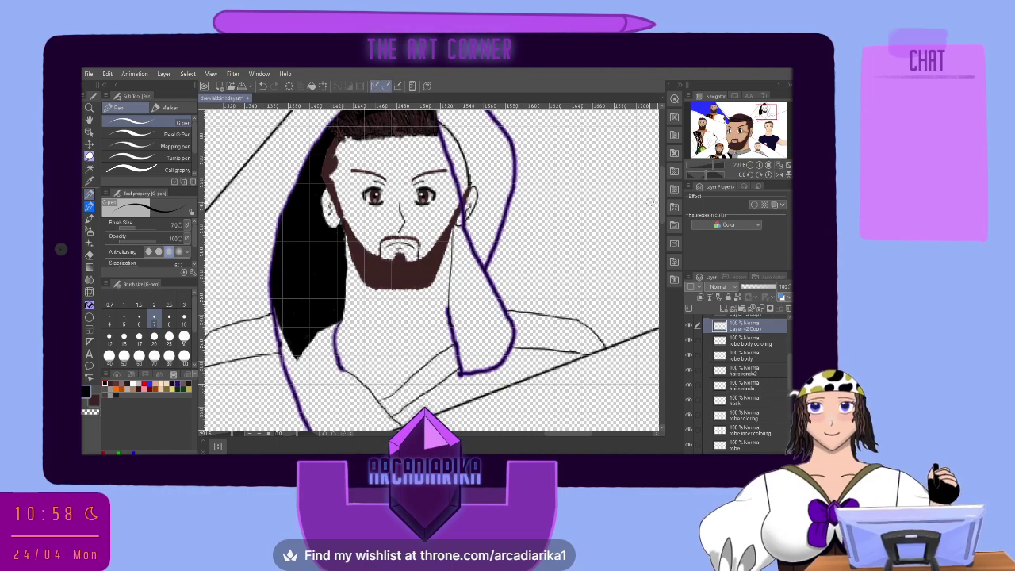
{"action": "scroll", "coordinate": [497, 146], "scroll_direction": "up", "scroll_amount": 5}
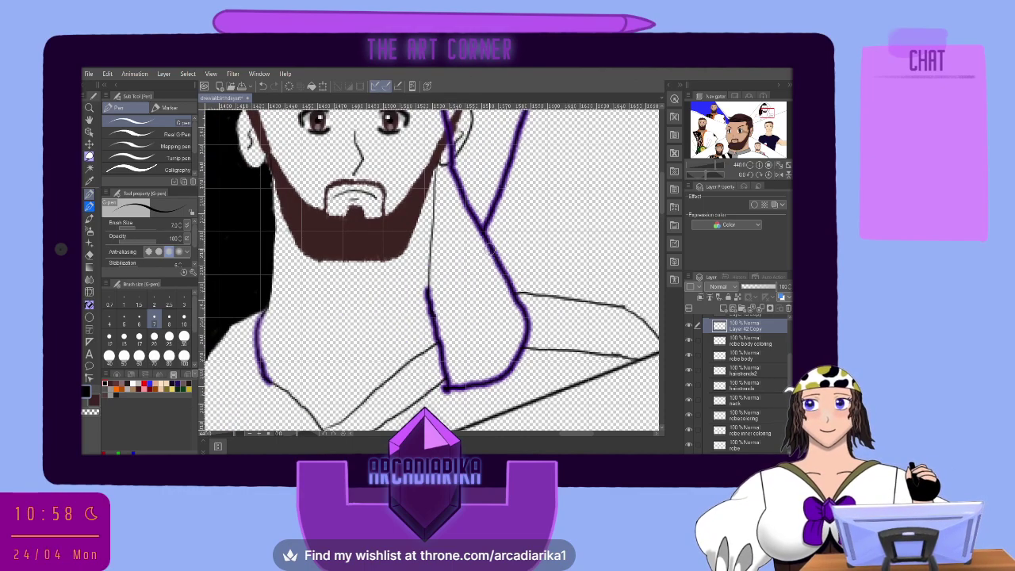
{"action": "scroll", "coordinate": [490, 245], "scroll_direction": "up", "scroll_amount": 2}
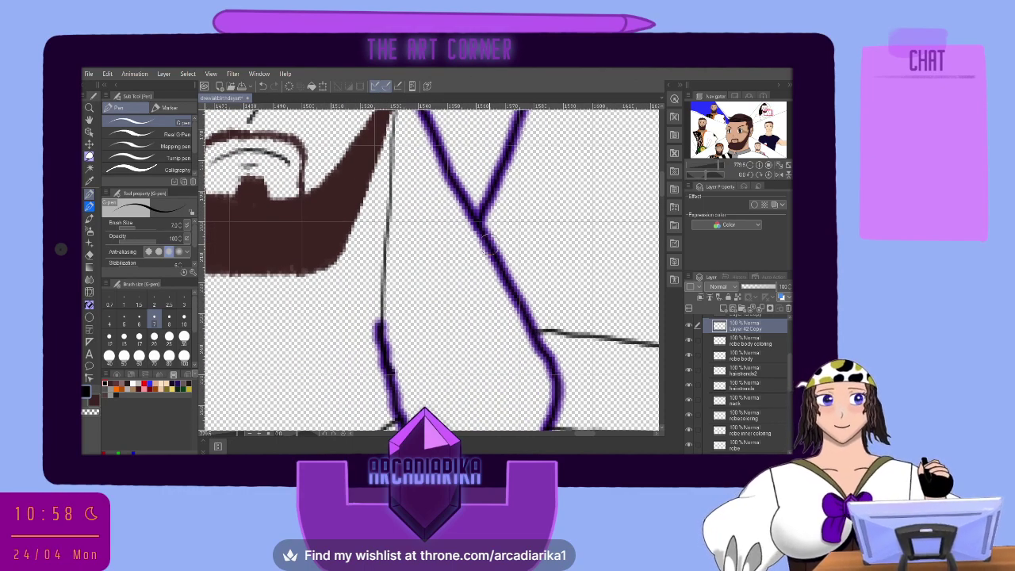
{"action": "mouse_move", "coordinate": [384, 317]}
{"action": "left_mouse_down"}
{"action": "mouse_move", "coordinate": [384, 327]}
{"action": "mouse_move", "coordinate": [396, 234]}
{"action": "mouse_move", "coordinate": [435, 294]}
{"action": "mouse_move", "coordinate": [475, 321]}
{"action": "mouse_move", "coordinate": [474, 353]}
{"action": "mouse_move", "coordinate": [464, 333]}
{"action": "mouse_move", "coordinate": [426, 329]}
{"action": "mouse_move", "coordinate": [414, 285]}
{"action": "mouse_move", "coordinate": [452, 296]}
{"action": "mouse_move", "coordinate": [485, 340]}
{"action": "mouse_move", "coordinate": [495, 380]}
{"action": "mouse_move", "coordinate": [473, 359]}
{"action": "mouse_move", "coordinate": [431, 367]}
{"action": "mouse_move", "coordinate": [411, 349]}
{"action": "mouse_move", "coordinate": [398, 357]}
{"action": "mouse_move", "coordinate": [394, 324]}
{"action": "left_mouse_up"}
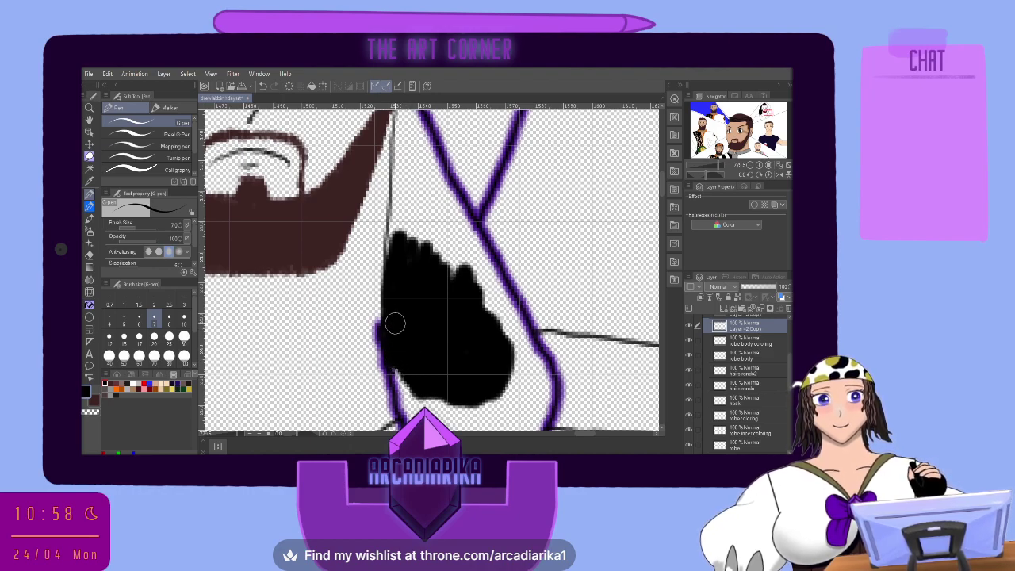
{"action": "mouse_move", "coordinate": [400, 212]}
{"action": "left_mouse_down"}
{"action": "mouse_move", "coordinate": [392, 257]}
{"action": "mouse_move", "coordinate": [402, 210]}
{"action": "mouse_move", "coordinate": [413, 213]}
{"action": "mouse_move", "coordinate": [445, 254]}
{"action": "mouse_move", "coordinate": [415, 265]}
{"action": "mouse_move", "coordinate": [464, 284]}
{"action": "mouse_move", "coordinate": [504, 352]}
{"action": "mouse_move", "coordinate": [498, 400]}
{"action": "mouse_move", "coordinate": [477, 415]}
{"action": "mouse_move", "coordinate": [431, 411]}
{"action": "mouse_move", "coordinate": [401, 366]}
{"action": "left_mouse_up"}
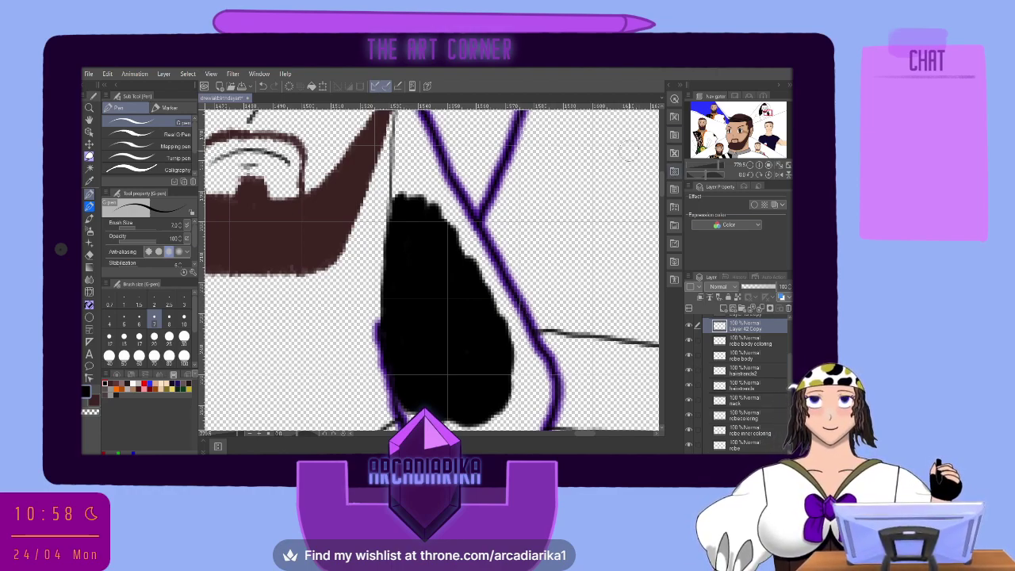
Fill the lower rounded end of the right hood flap black out to its purple outline, including along the left edge.
{"action": "scroll", "coordinate": [658, 188], "scroll_direction": "down", "scroll_amount": 3}
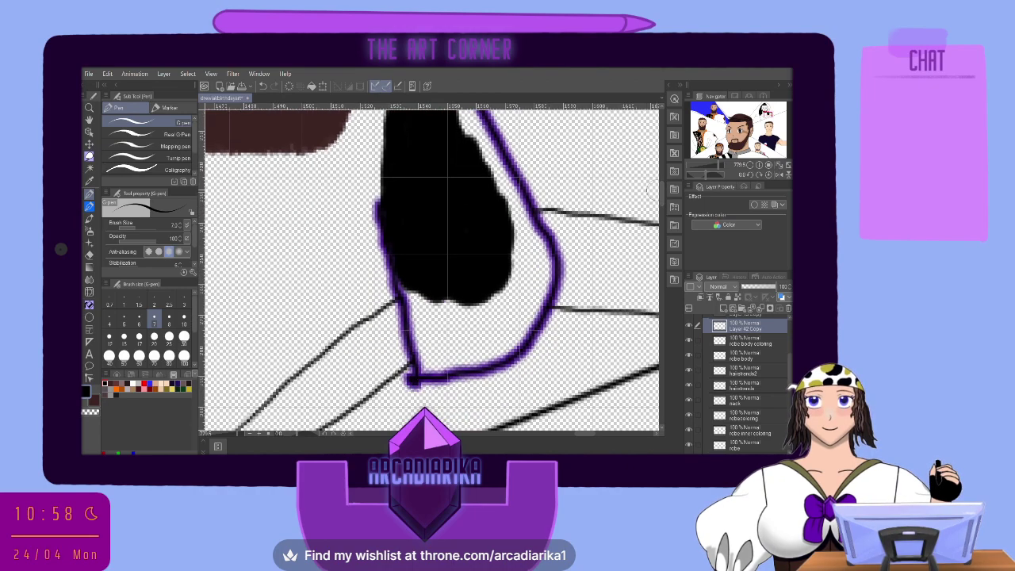
{"action": "mouse_move", "coordinate": [440, 298]}
{"action": "left_mouse_down"}
{"action": "mouse_move", "coordinate": [426, 343]}
{"action": "mouse_move", "coordinate": [407, 275]}
{"action": "mouse_move", "coordinate": [413, 322]}
{"action": "mouse_move", "coordinate": [434, 297]}
{"action": "mouse_move", "coordinate": [461, 289]}
{"action": "mouse_move", "coordinate": [469, 318]}
{"action": "mouse_move", "coordinate": [484, 302]}
{"action": "mouse_move", "coordinate": [477, 329]}
{"action": "left_mouse_up"}
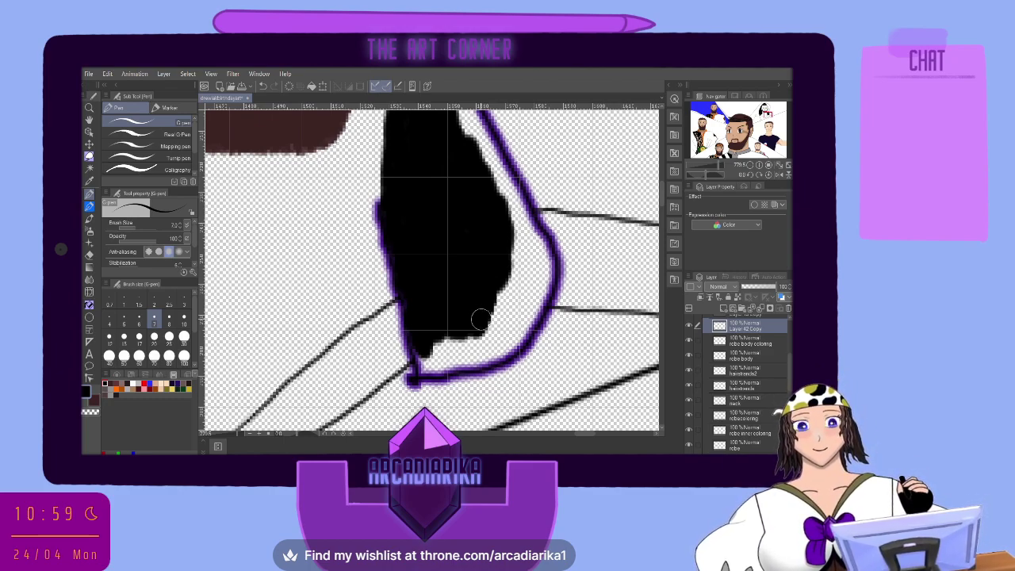
{"action": "mouse_move", "coordinate": [480, 319]}
{"action": "left_mouse_down"}
{"action": "mouse_move", "coordinate": [469, 352]}
{"action": "mouse_move", "coordinate": [423, 370]}
{"action": "mouse_move", "coordinate": [421, 350]}
{"action": "mouse_move", "coordinate": [436, 341]}
{"action": "mouse_move", "coordinate": [474, 342]}
{"action": "mouse_move", "coordinate": [468, 361]}
{"action": "mouse_move", "coordinate": [506, 345]}
{"action": "mouse_move", "coordinate": [483, 361]}
{"action": "mouse_move", "coordinate": [533, 314]}
{"action": "mouse_move", "coordinate": [507, 348]}
{"action": "mouse_move", "coordinate": [544, 277]}
{"action": "mouse_move", "coordinate": [493, 341]}
{"action": "mouse_move", "coordinate": [483, 339]}
{"action": "mouse_move", "coordinate": [491, 308]}
{"action": "mouse_move", "coordinate": [536, 277]}
{"action": "mouse_move", "coordinate": [549, 250]}
{"action": "mouse_move", "coordinate": [516, 231]}
{"action": "mouse_move", "coordinate": [511, 210]}
{"action": "mouse_move", "coordinate": [545, 245]}
{"action": "mouse_move", "coordinate": [544, 271]}
{"action": "mouse_move", "coordinate": [516, 240]}
{"action": "left_mouse_up"}
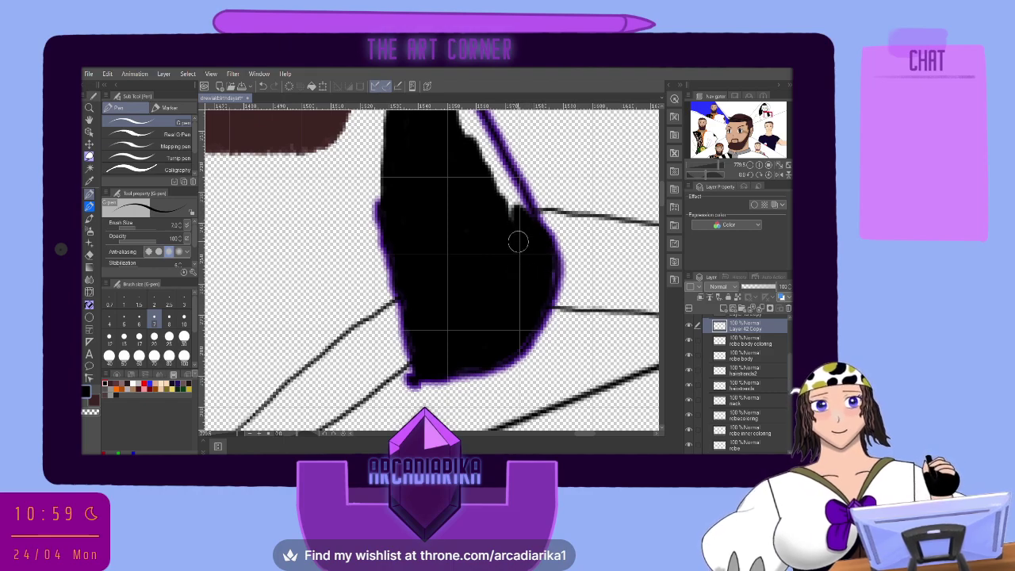
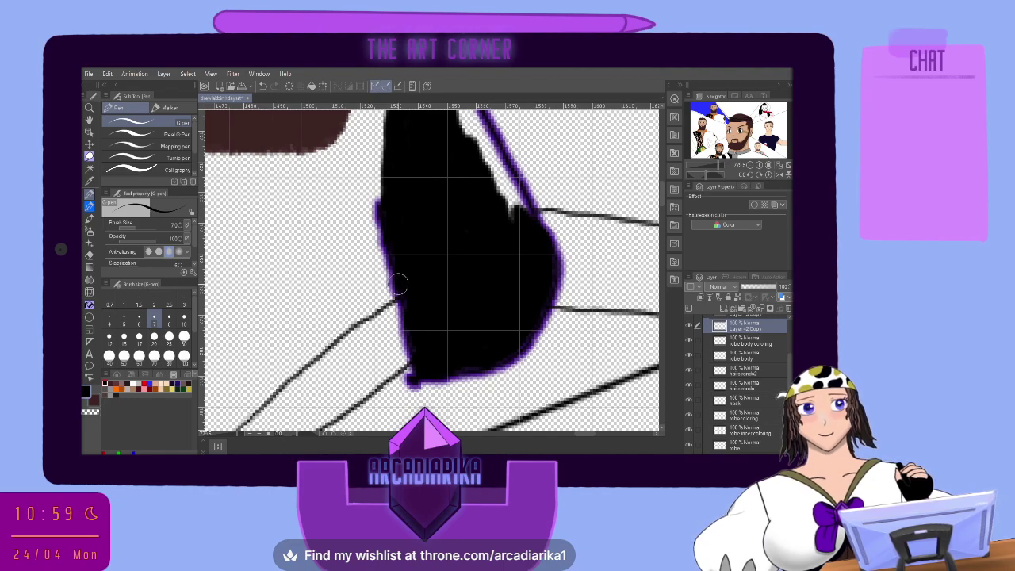
{"action": "left_click_drag", "start_coordinate": [396, 293], "coordinate": [384, 208]}
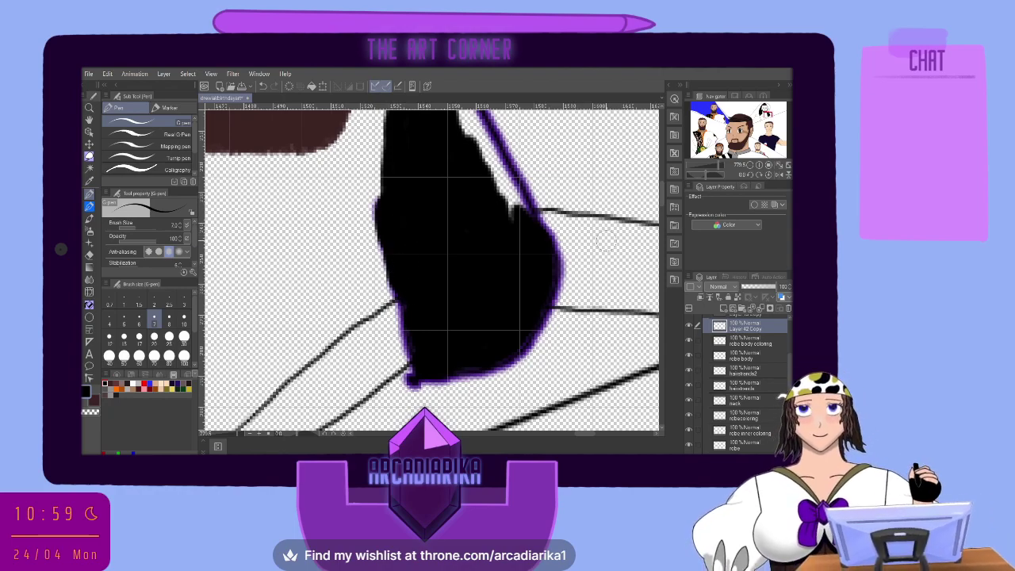
Paint the remaining gap between the right neck line and the purple hood outline black, up to the beard and earlobe.
{"action": "scroll", "coordinate": [596, 229], "scroll_direction": "up", "scroll_amount": 1}
{"action": "scroll", "coordinate": [664, 186], "scroll_direction": "up", "scroll_amount": 5}
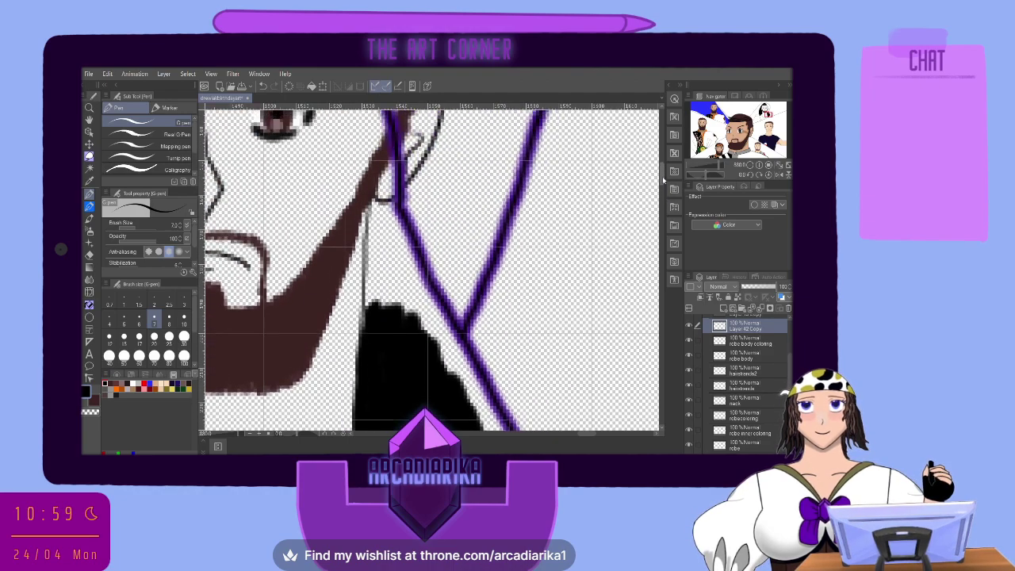
{"action": "left_click_drag", "start_coordinate": [662, 178], "coordinate": [661, 187]}
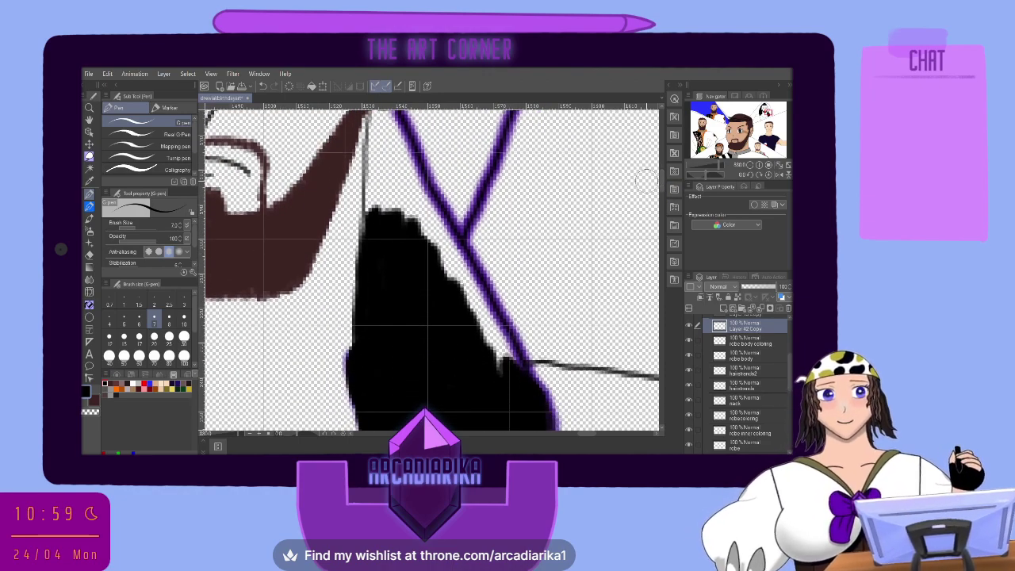
{"action": "mouse_move", "coordinate": [420, 230]}
{"action": "left_mouse_down"}
{"action": "mouse_move", "coordinate": [458, 259]}
{"action": "mouse_move", "coordinate": [451, 268]}
{"action": "mouse_move", "coordinate": [445, 260]}
{"action": "mouse_move", "coordinate": [500, 347]}
{"action": "mouse_move", "coordinate": [491, 337]}
{"action": "mouse_move", "coordinate": [503, 357]}
{"action": "mouse_move", "coordinate": [485, 339]}
{"action": "mouse_move", "coordinate": [489, 362]}
{"action": "mouse_move", "coordinate": [468, 285]}
{"action": "mouse_move", "coordinate": [501, 375]}
{"action": "left_mouse_up"}
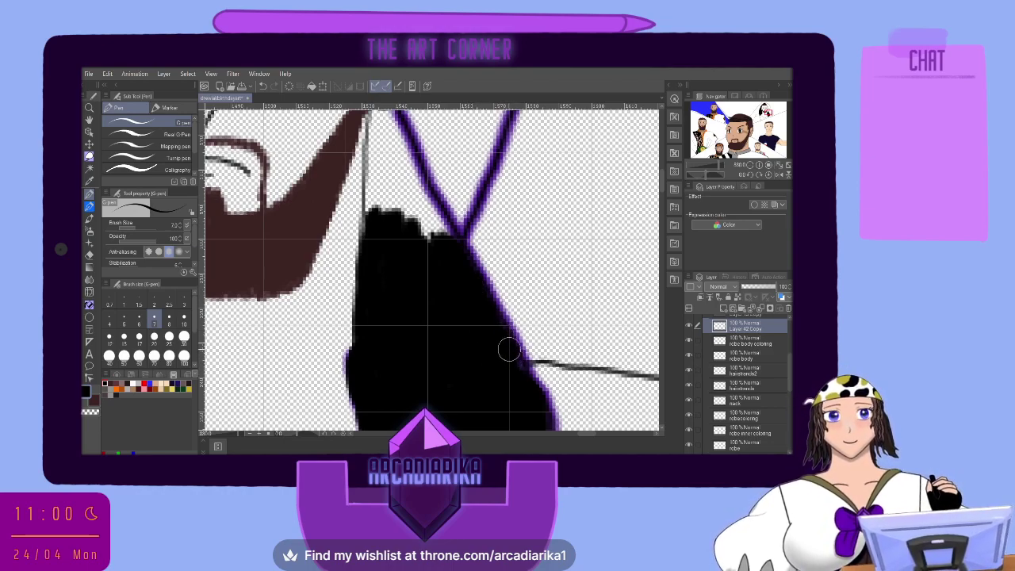
{"action": "mouse_move", "coordinate": [373, 187]}
{"action": "left_mouse_down"}
{"action": "mouse_move", "coordinate": [371, 213]}
{"action": "mouse_move", "coordinate": [376, 163]}
{"action": "mouse_move", "coordinate": [389, 158]}
{"action": "mouse_move", "coordinate": [441, 227]}
{"action": "mouse_move", "coordinate": [421, 235]}
{"action": "mouse_move", "coordinate": [385, 195]}
{"action": "mouse_move", "coordinate": [376, 209]}
{"action": "mouse_move", "coordinate": [383, 191]}
{"action": "left_mouse_up"}
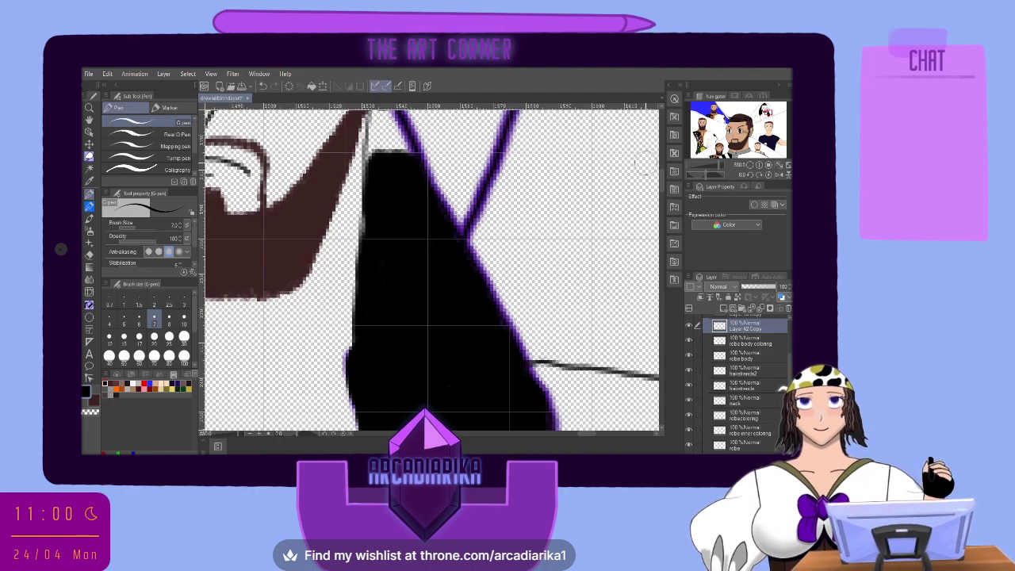
{"action": "left_click_drag", "start_coordinate": [662, 187], "coordinate": [661, 178]}
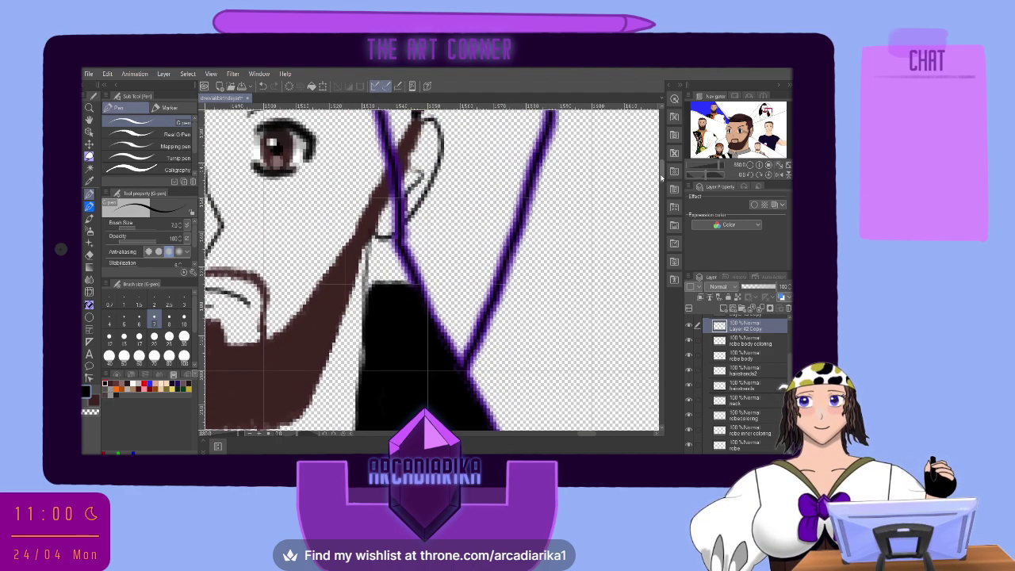
{"action": "mouse_move", "coordinate": [374, 260]}
{"action": "left_mouse_down"}
{"action": "mouse_move", "coordinate": [373, 287]}
{"action": "mouse_move", "coordinate": [392, 208]}
{"action": "mouse_move", "coordinate": [385, 238]}
{"action": "mouse_move", "coordinate": [404, 288]}
{"action": "mouse_move", "coordinate": [380, 286]}
{"action": "mouse_move", "coordinate": [397, 281]}
{"action": "left_mouse_up"}
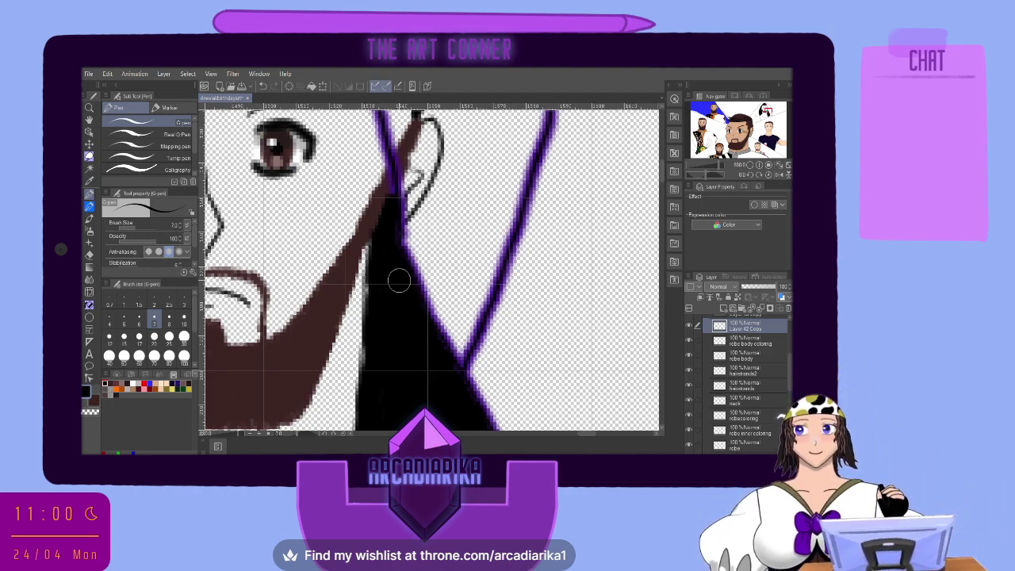
Select the hairstrands2 layer, and toggle the hairstrands2 and hairstrands layers off and on to check which hair strokes each holds.
{"action": "scroll", "coordinate": [402, 249], "scroll_direction": "down", "scroll_amount": 4}
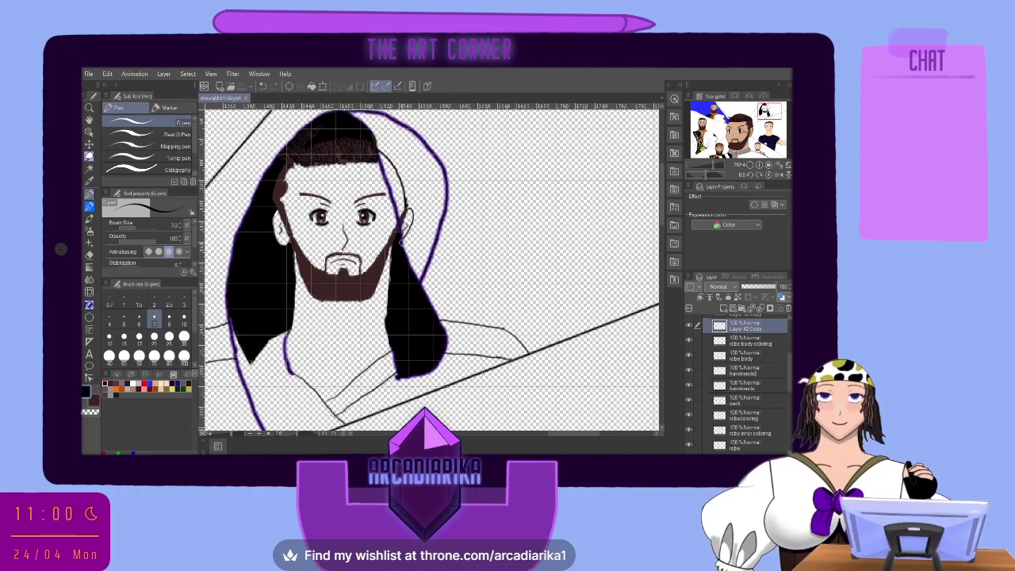
{"action": "scroll", "coordinate": [339, 130], "scroll_direction": "up", "scroll_amount": 4}
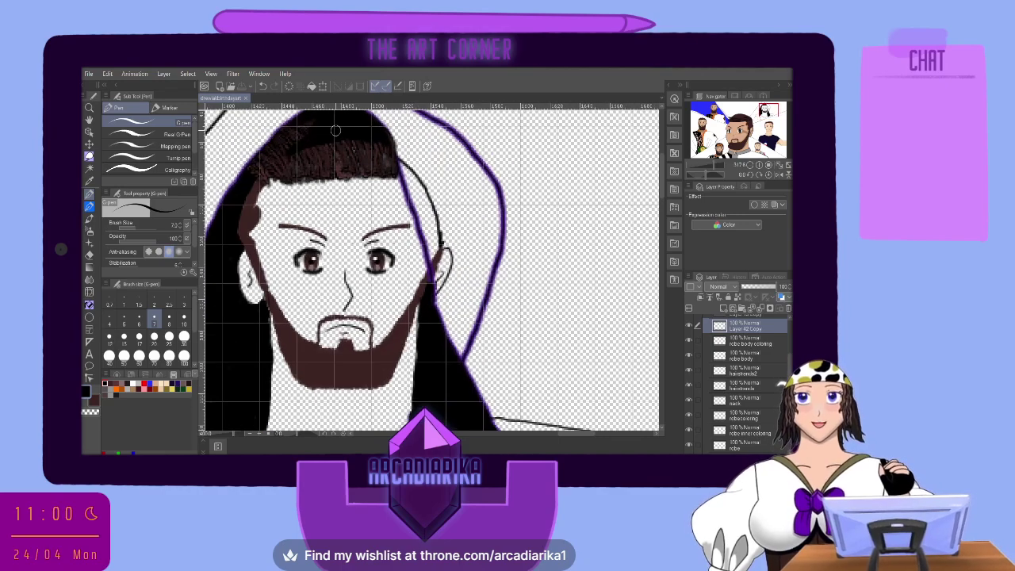
{"action": "left_click", "coordinate": [748, 371]}
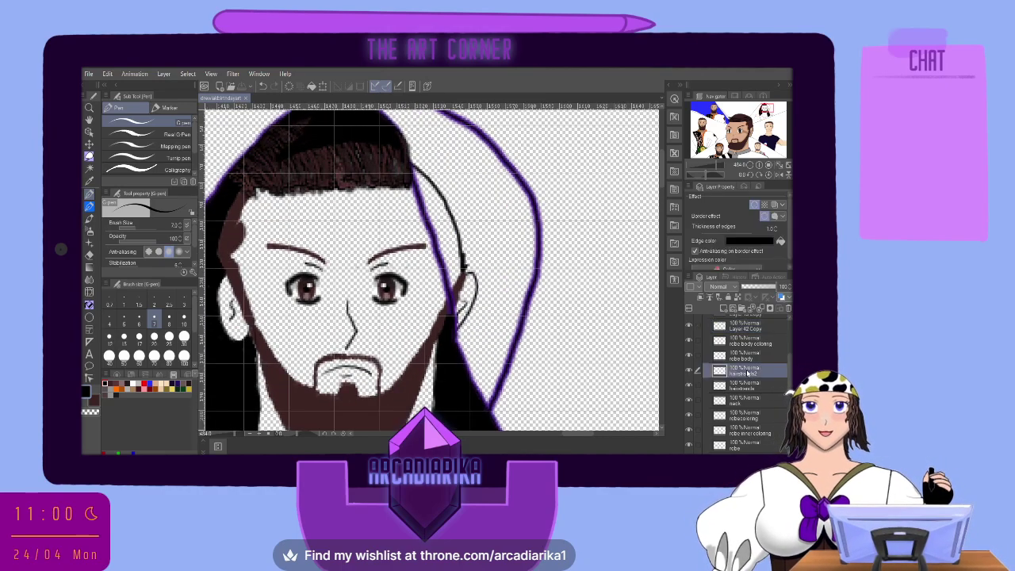
{"action": "left_click", "coordinate": [688, 369]}
{"action": "left_click", "coordinate": [688, 370]}
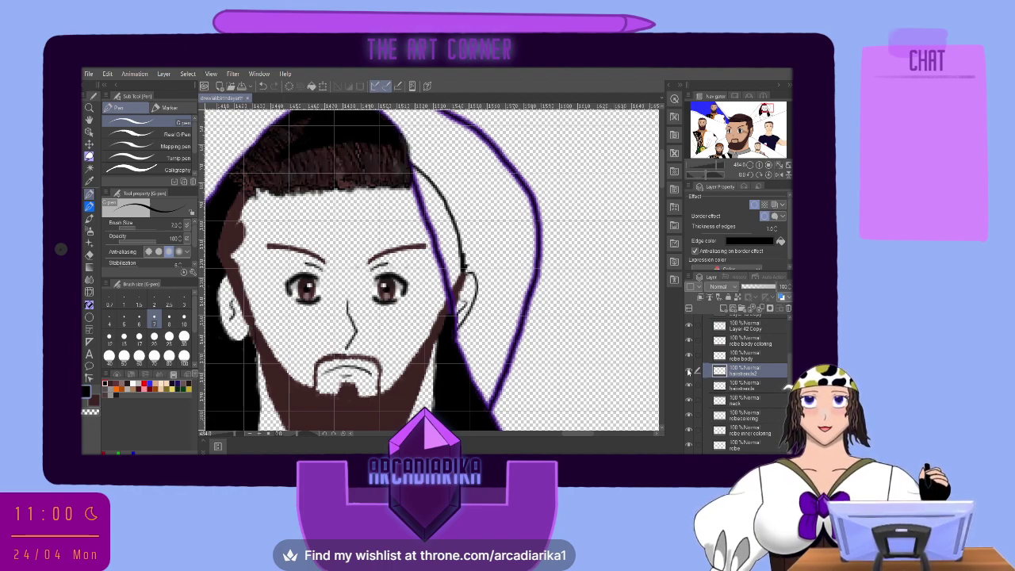
{"action": "left_click", "coordinate": [688, 383]}
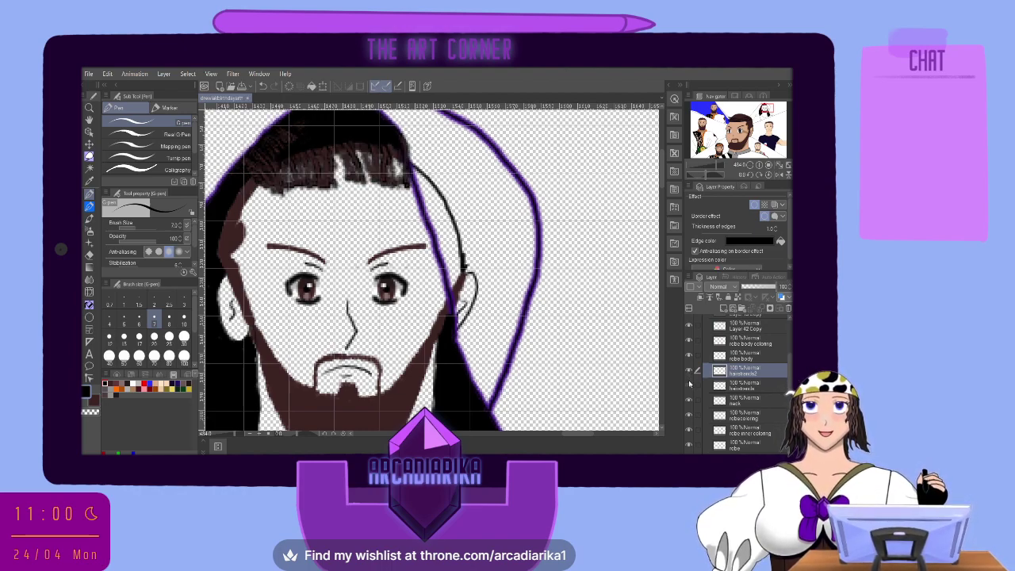
{"action": "left_click", "coordinate": [688, 384]}
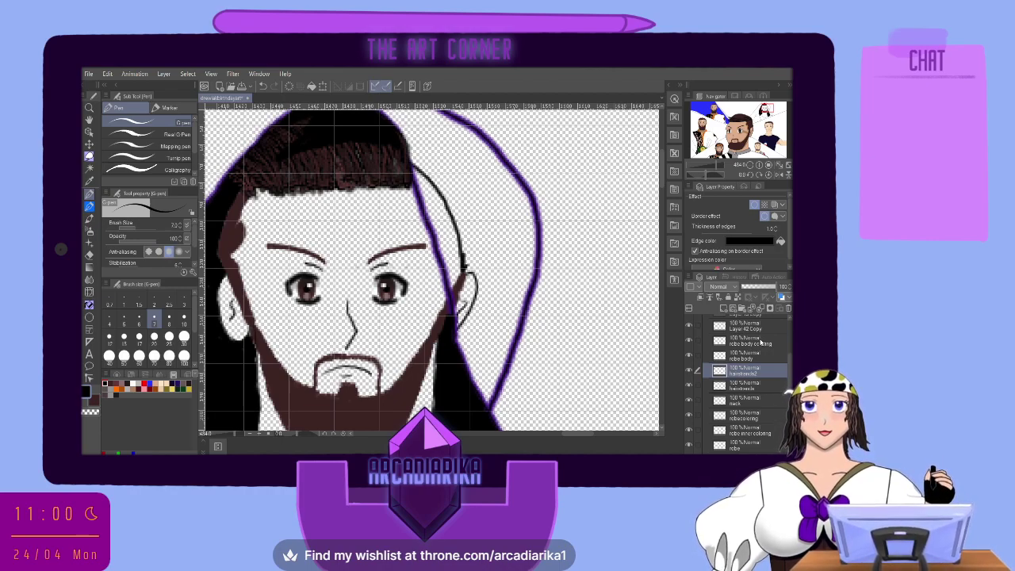
Make the robecoloring layer active, and toggle the robe inner coloring, hairstrands2, robe and beard layers off and on to examine their contents.
{"action": "left_click", "coordinate": [743, 418]}
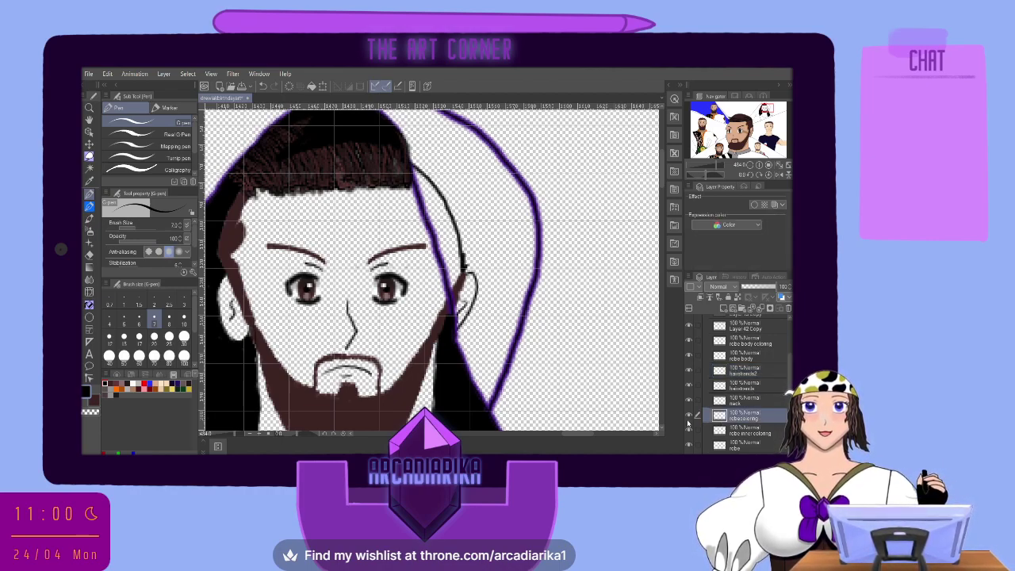
{"action": "left_click", "coordinate": [689, 430]}
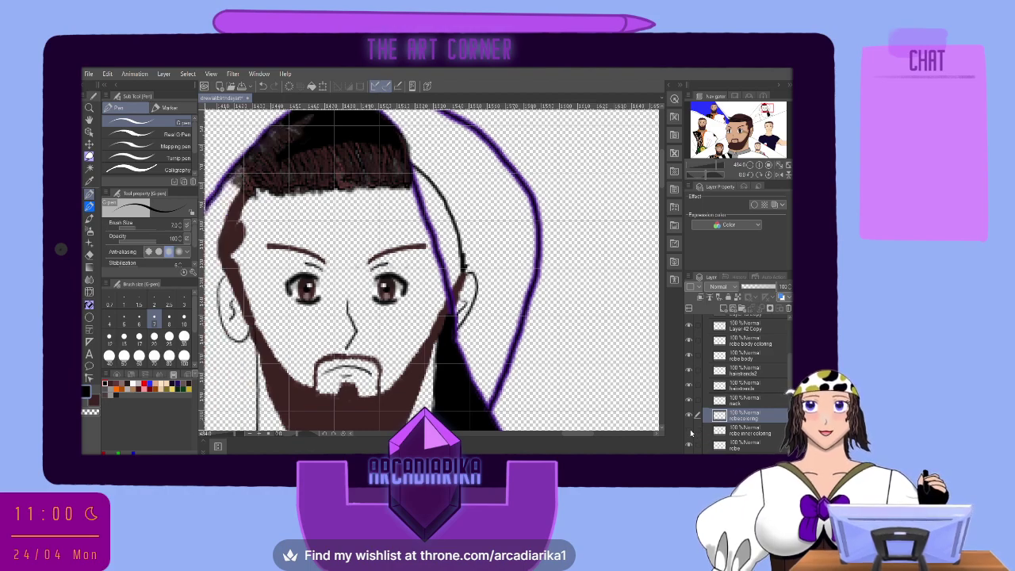
{"action": "left_click", "coordinate": [688, 430]}
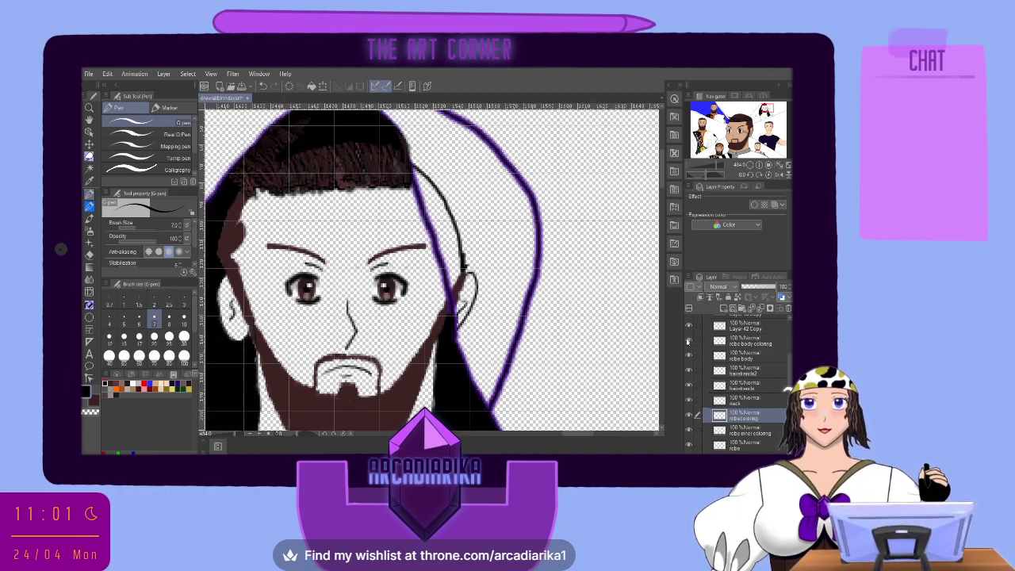
{"action": "left_click", "coordinate": [688, 371]}
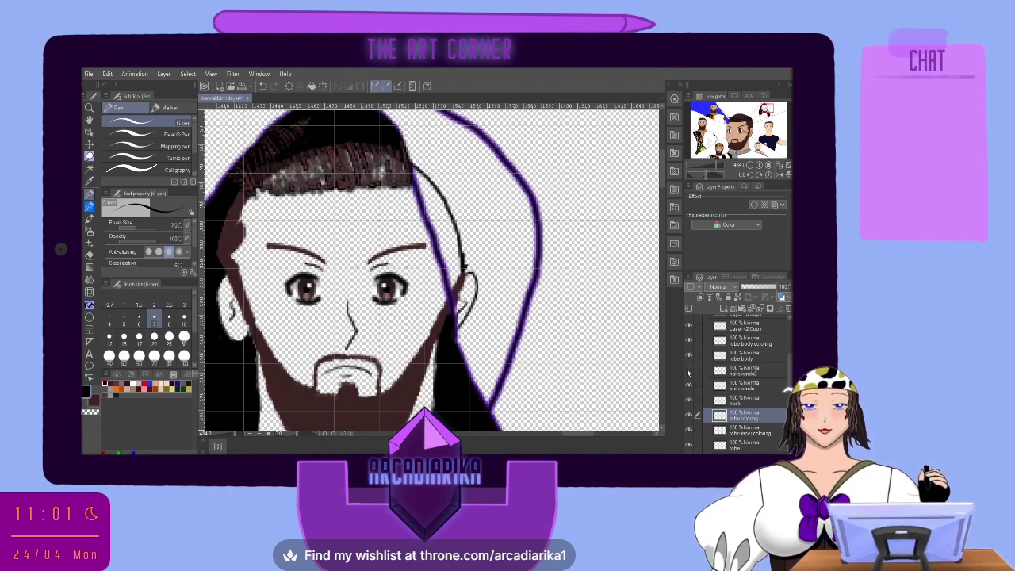
{"action": "left_click", "coordinate": [688, 372]}
{"action": "scroll", "coordinate": [696, 356], "scroll_direction": "up", "scroll_amount": 1}
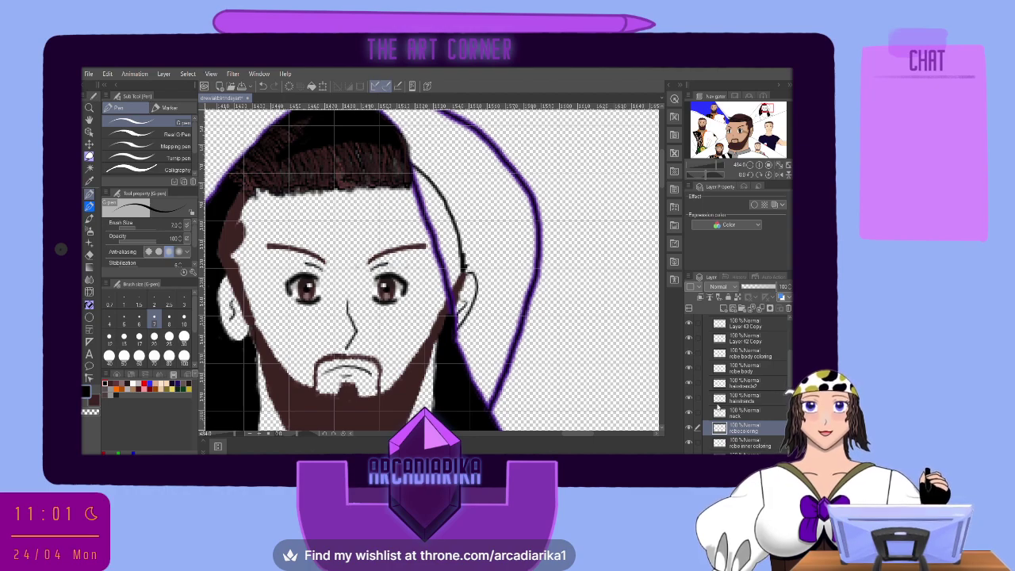
{"action": "scroll", "coordinate": [717, 407], "scroll_direction": "down", "scroll_amount": 2}
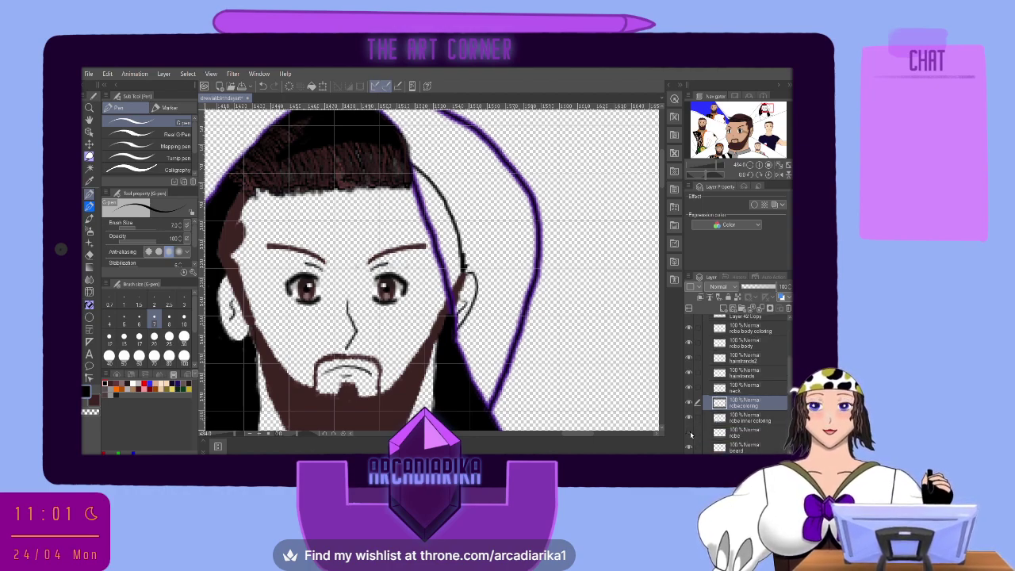
{"action": "left_click", "coordinate": [688, 433]}
{"action": "left_click", "coordinate": [689, 433]}
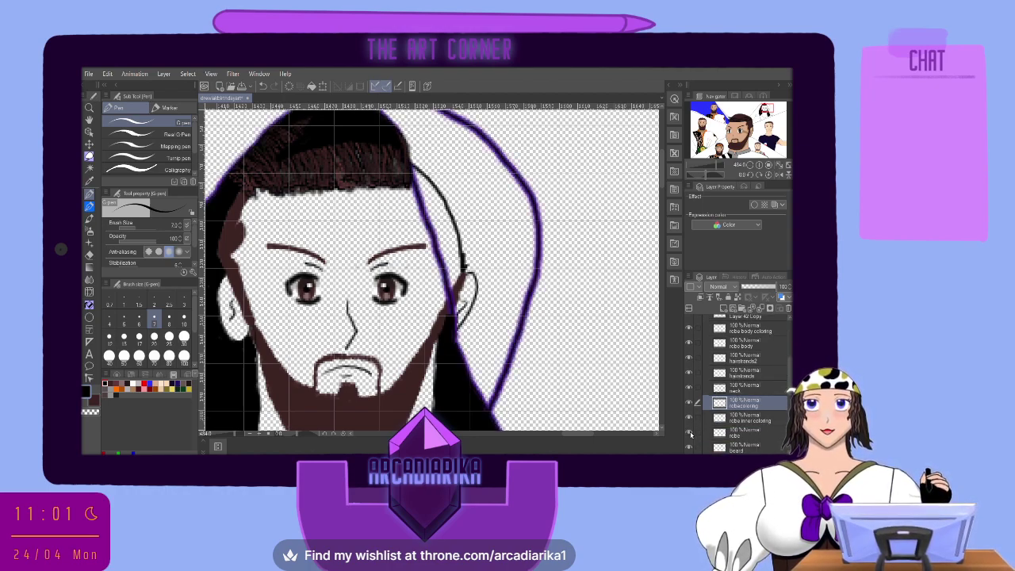
{"action": "scroll", "coordinate": [690, 433], "scroll_direction": "down", "scroll_amount": 1}
{"action": "left_click", "coordinate": [689, 434]}
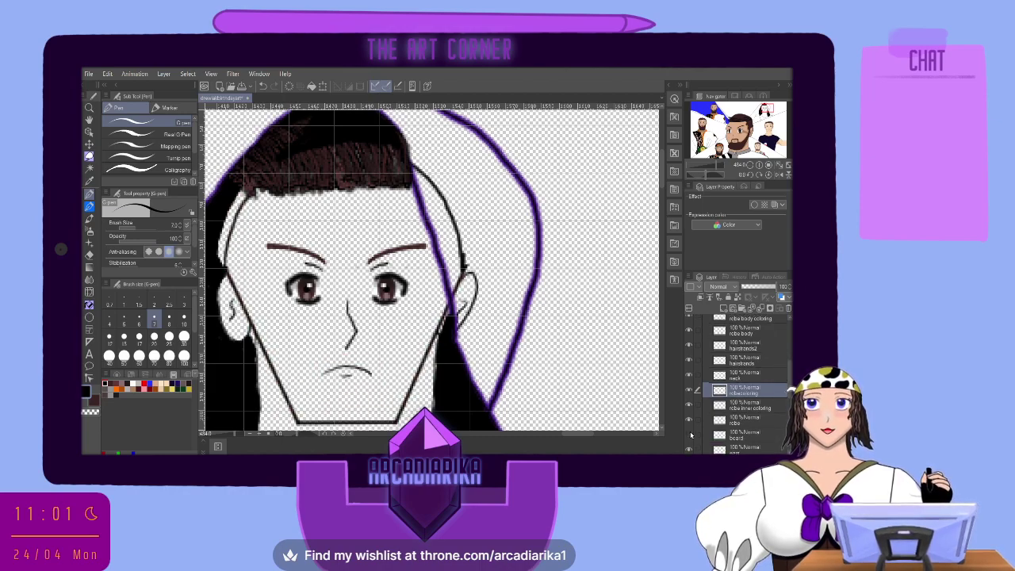
{"action": "left_click", "coordinate": [689, 434]}
{"action": "scroll", "coordinate": [690, 435], "scroll_direction": "down", "scroll_amount": 1}
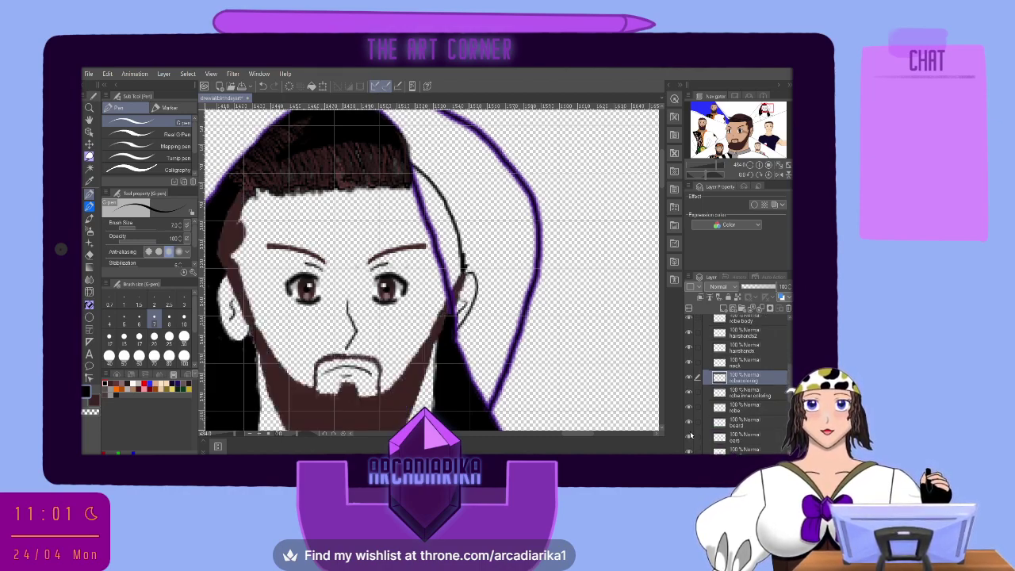
{"action": "scroll", "coordinate": [690, 434], "scroll_direction": "down", "scroll_amount": 2}
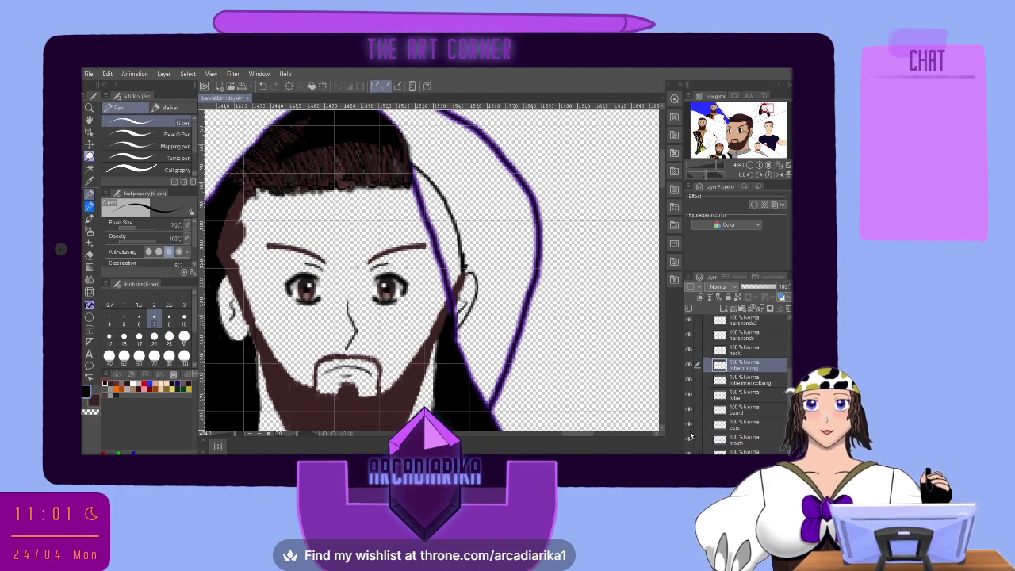
{"action": "scroll", "coordinate": [690, 435], "scroll_direction": "up", "scroll_amount": 3}
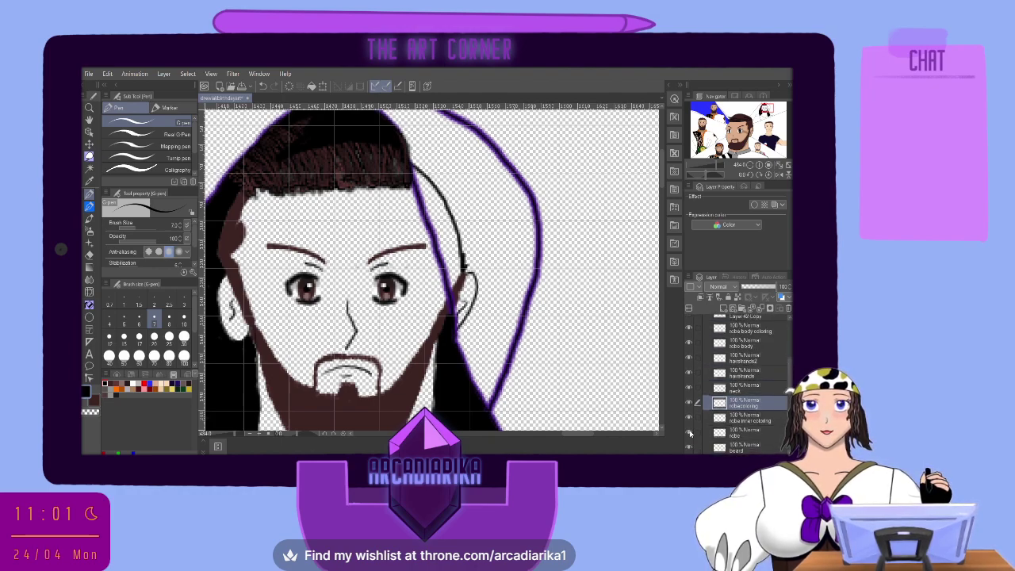
{"action": "left_click", "coordinate": [689, 359]}
{"action": "left_click", "coordinate": [688, 359]}
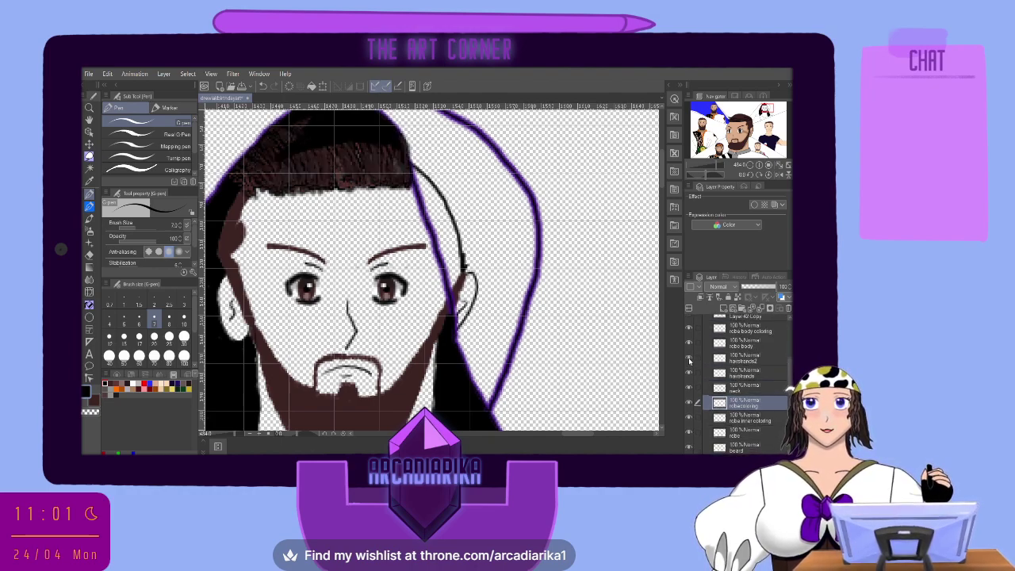
Toggle the hairstrands, robecoloring and robe inner coloring layers off and on to examine which part of the hood fill each holds.
{"action": "left_click", "coordinate": [689, 374]}
{"action": "left_click", "coordinate": [688, 374]}
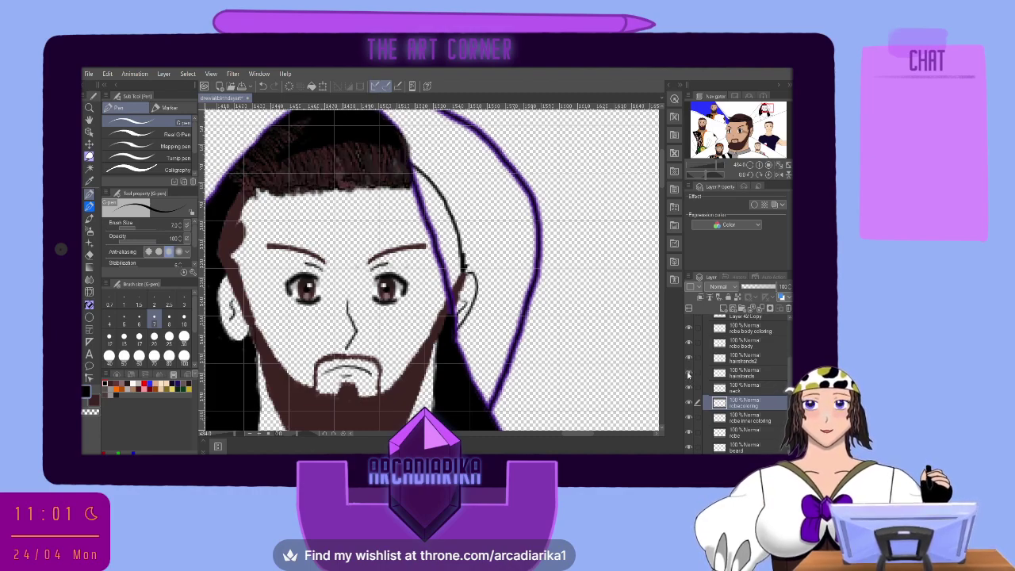
{"action": "left_click", "coordinate": [689, 402]}
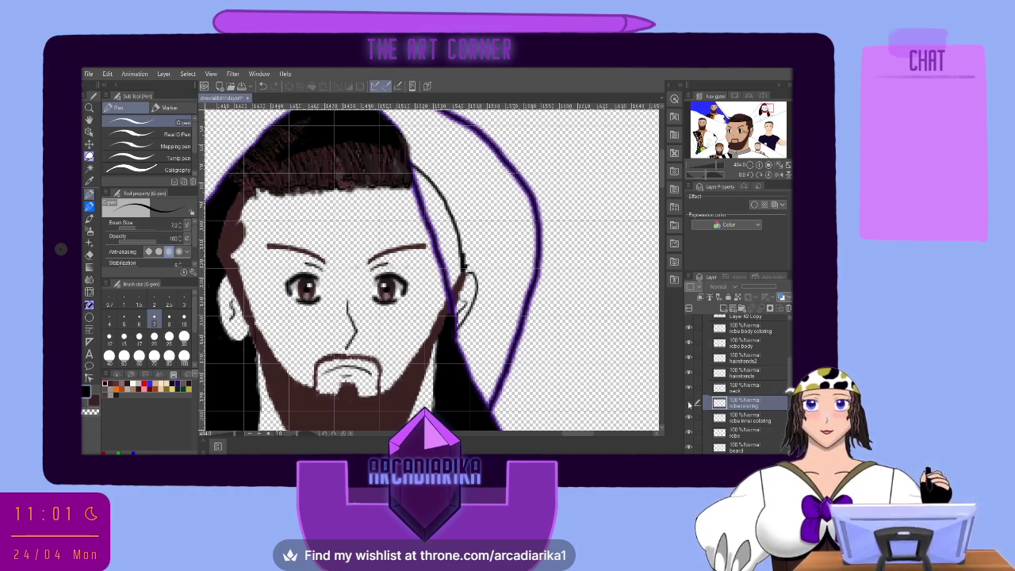
{"action": "left_click", "coordinate": [689, 403]}
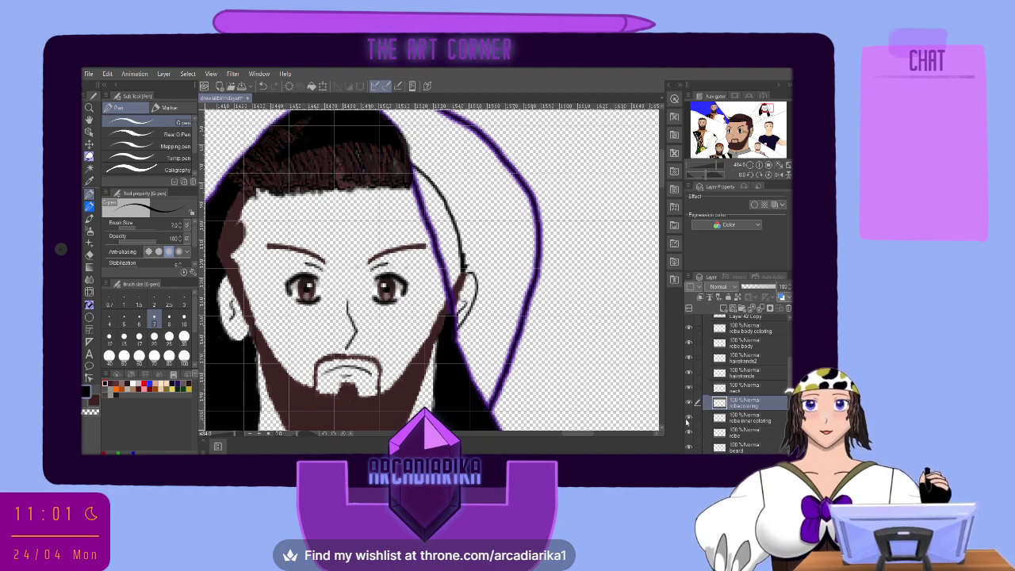
{"action": "left_click", "coordinate": [689, 420]}
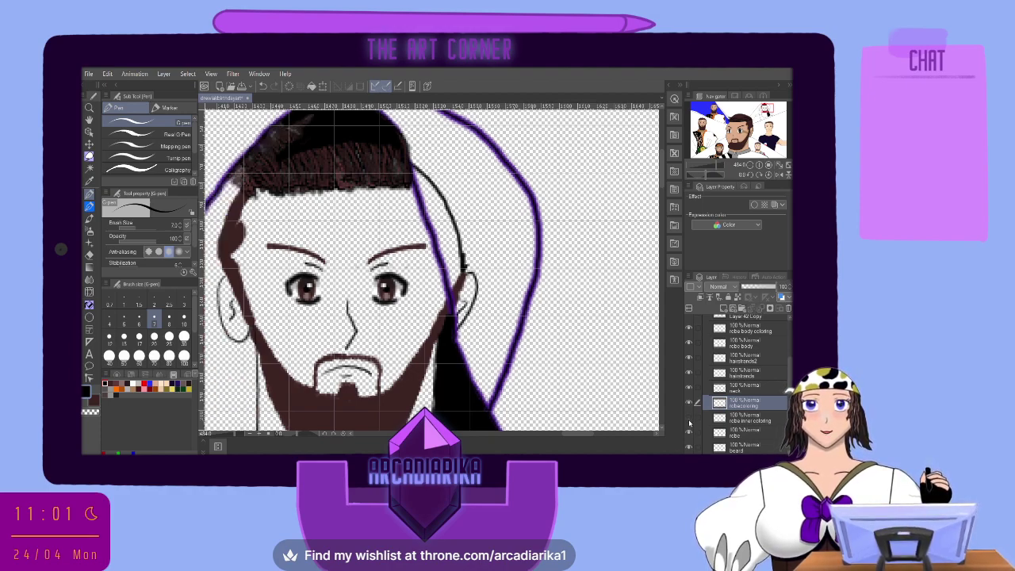
{"action": "left_click", "coordinate": [688, 420]}
{"action": "scroll", "coordinate": [689, 422], "scroll_direction": "down", "scroll_amount": 1}
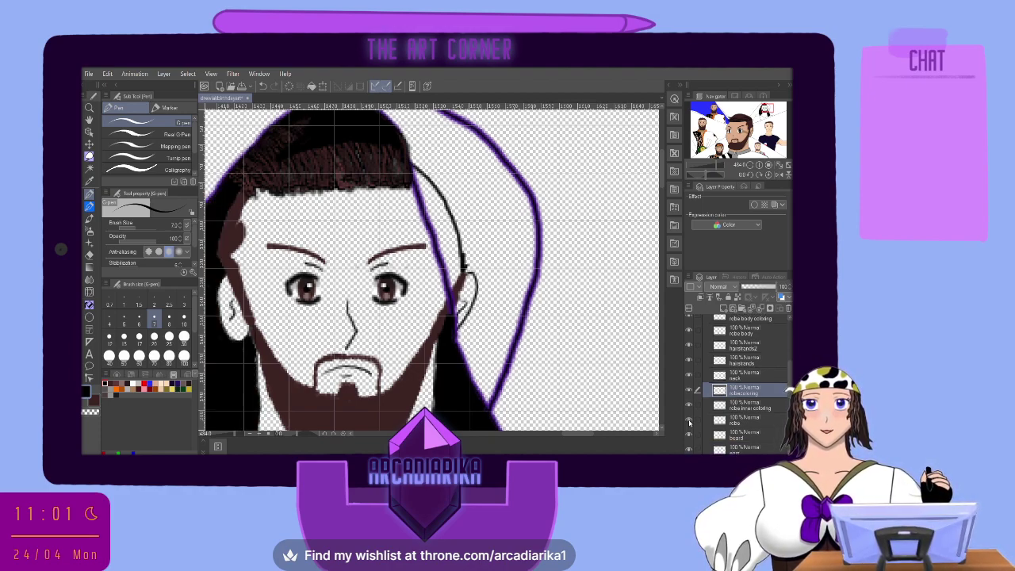
{"action": "left_click", "coordinate": [688, 406]}
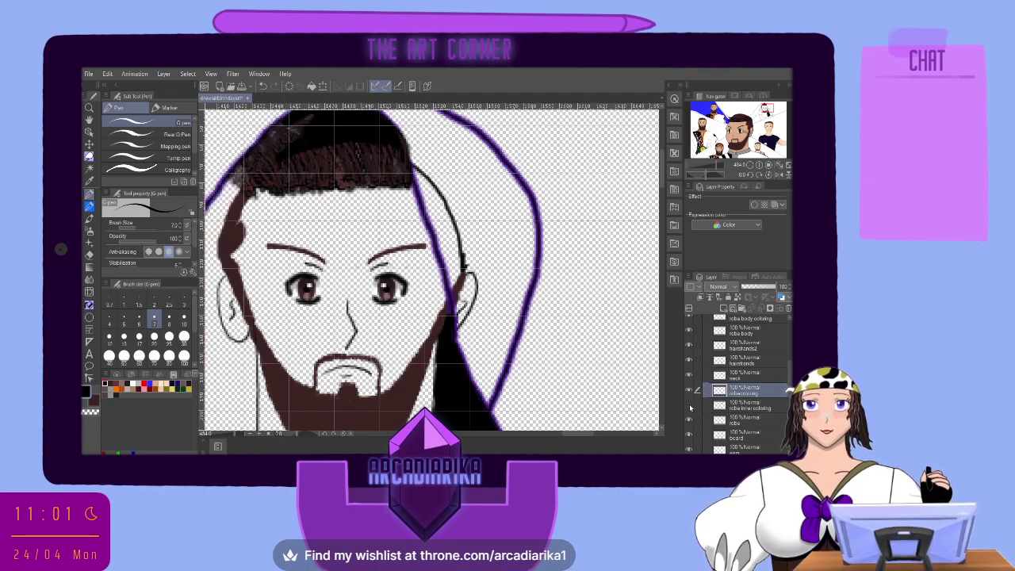
{"action": "left_click", "coordinate": [688, 406]}
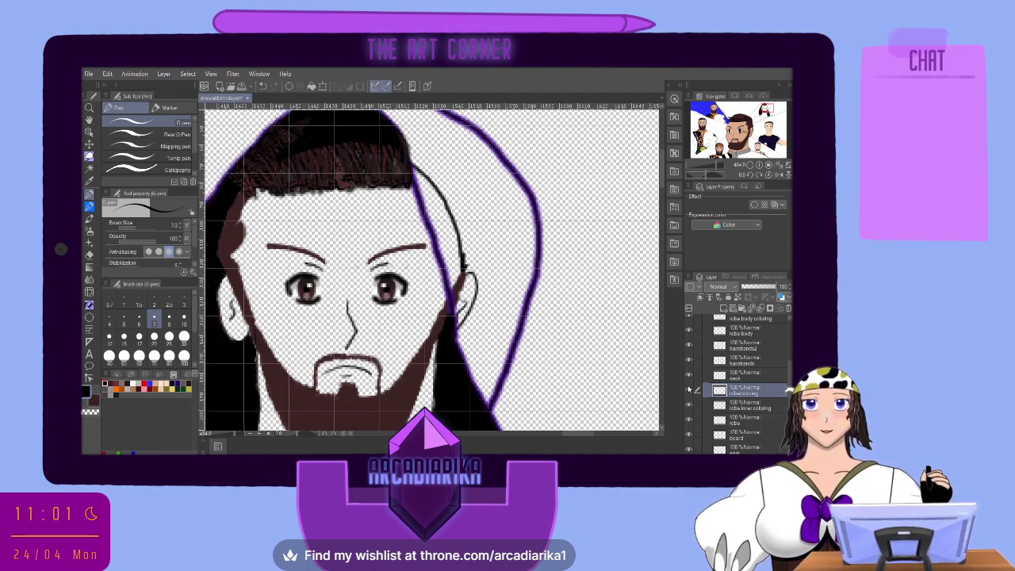
{"action": "left_click", "coordinate": [689, 405]}
{"action": "left_click", "coordinate": [689, 406]}
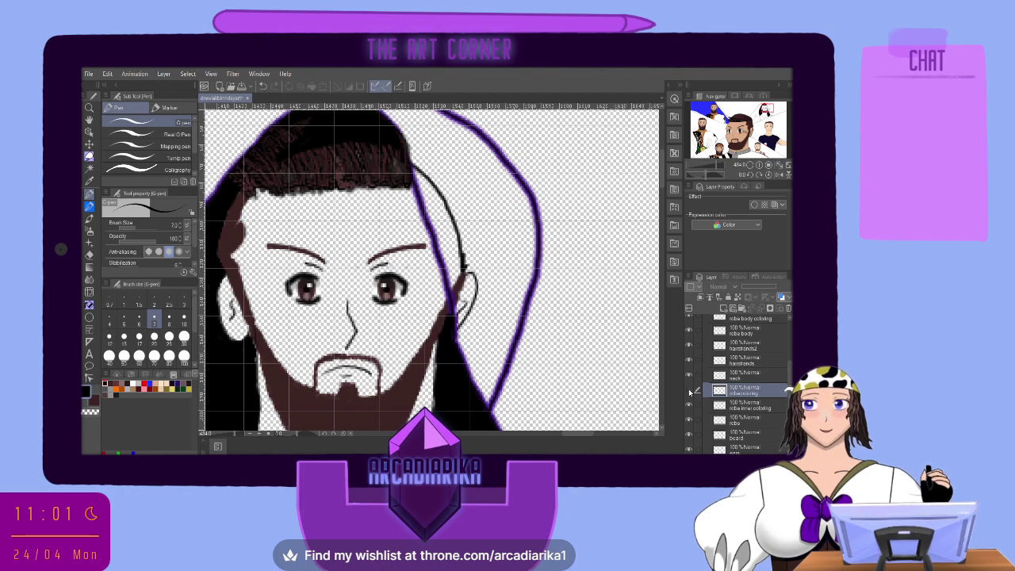
Toggle the robe, beard and ears layers off and on to examine their contents, and look over the head and hood.
{"action": "scroll", "coordinate": [689, 392], "scroll_direction": "down", "scroll_amount": 1}
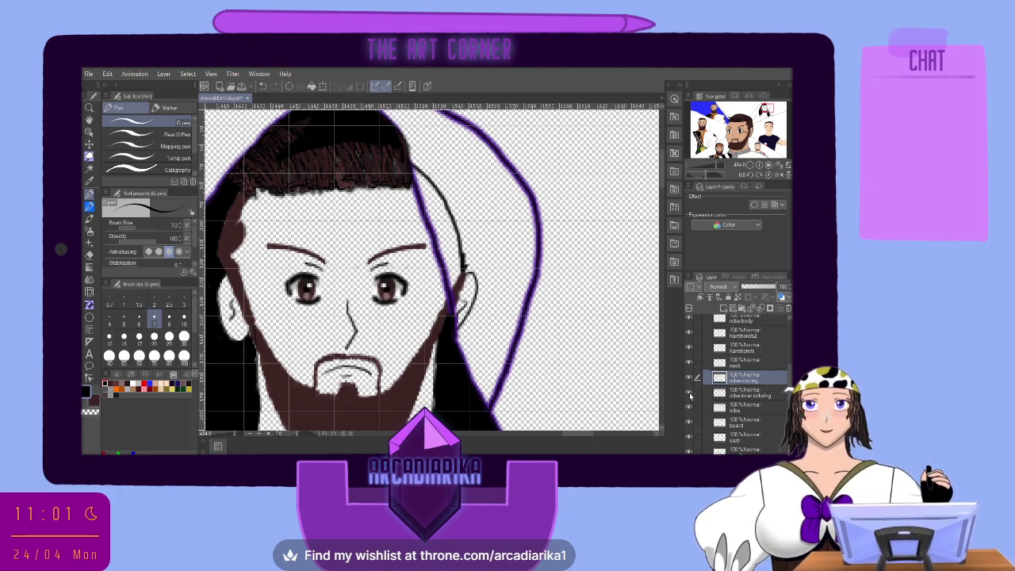
{"action": "left_click", "coordinate": [689, 407]}
{"action": "left_click", "coordinate": [689, 406]}
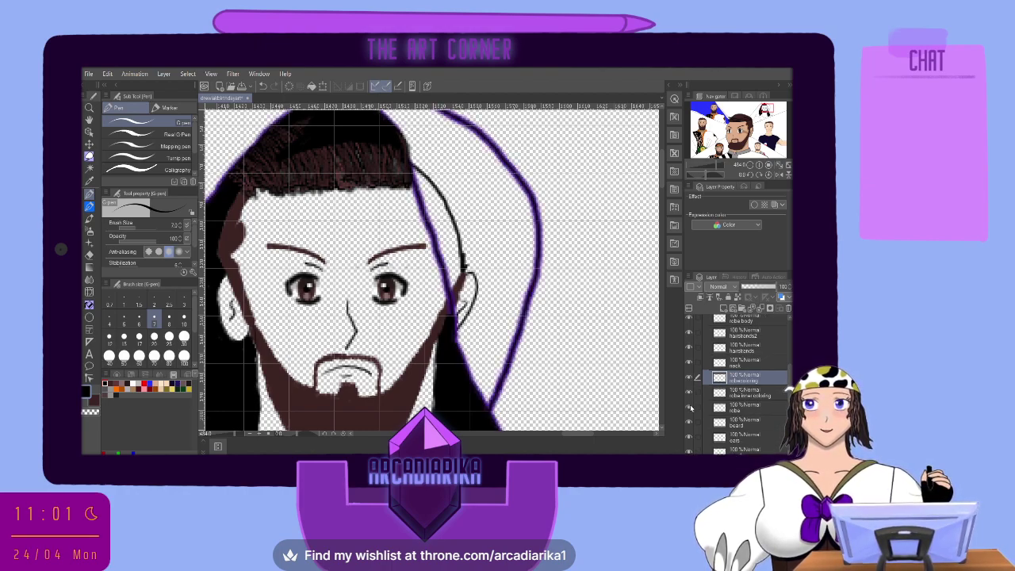
{"action": "scroll", "coordinate": [690, 407], "scroll_direction": "down", "scroll_amount": 1}
{"action": "left_click", "coordinate": [689, 408]}
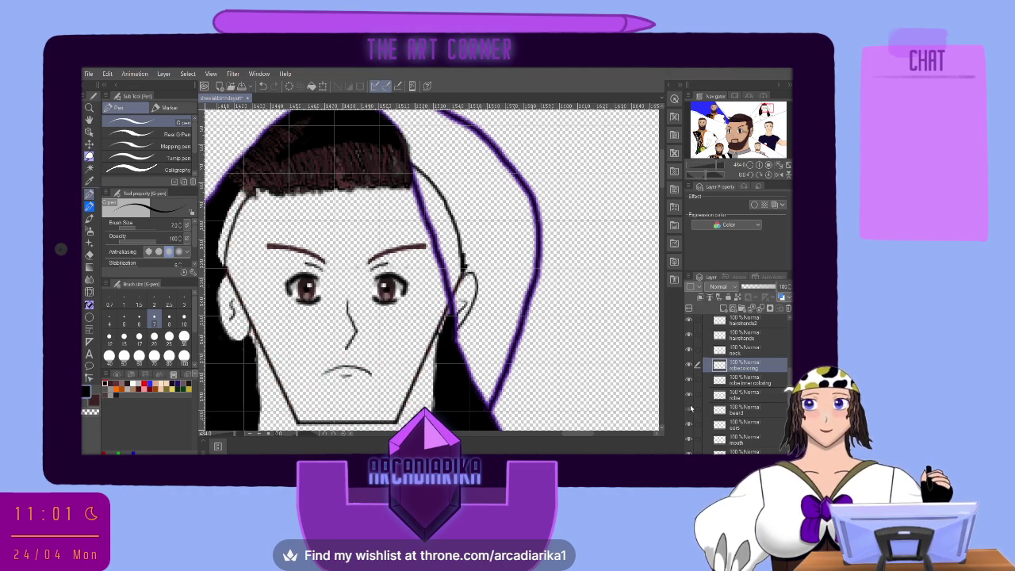
{"action": "left_click", "coordinate": [689, 408]}
{"action": "scroll", "coordinate": [691, 408], "scroll_direction": "down", "scroll_amount": 1}
{"action": "left_click", "coordinate": [689, 411]}
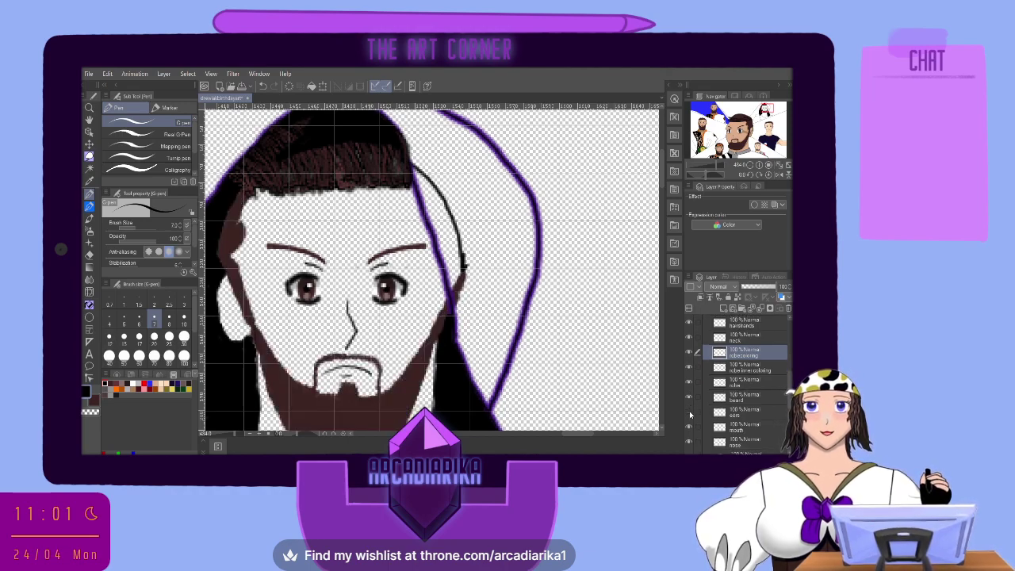
{"action": "left_click", "coordinate": [689, 411]}
{"action": "scroll", "coordinate": [689, 412], "scroll_direction": "down", "scroll_amount": 2}
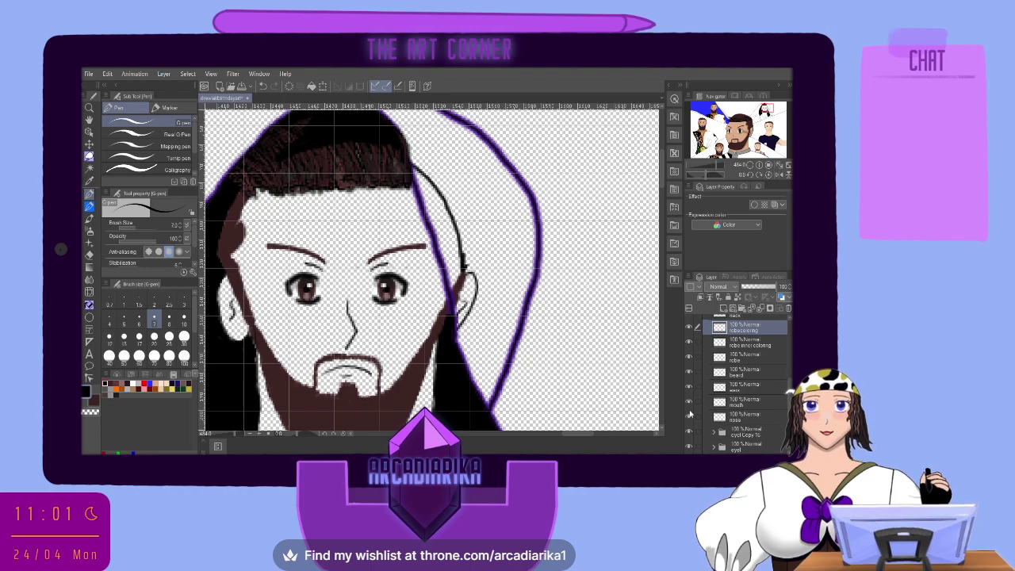
{"action": "scroll", "coordinate": [689, 412], "scroll_direction": "up", "scroll_amount": 5}
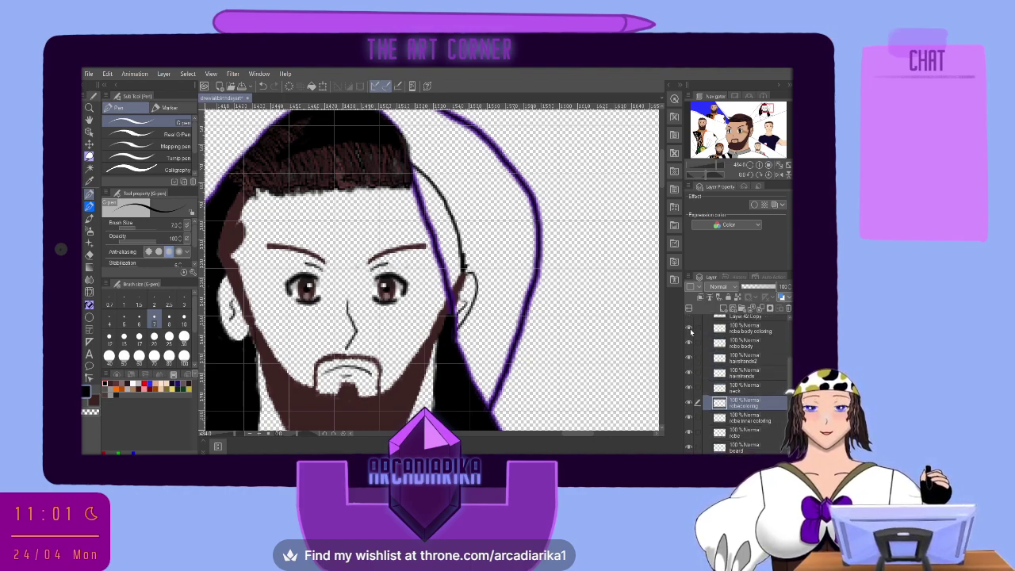
{"action": "scroll", "coordinate": [475, 325], "scroll_direction": "down", "scroll_amount": 4}
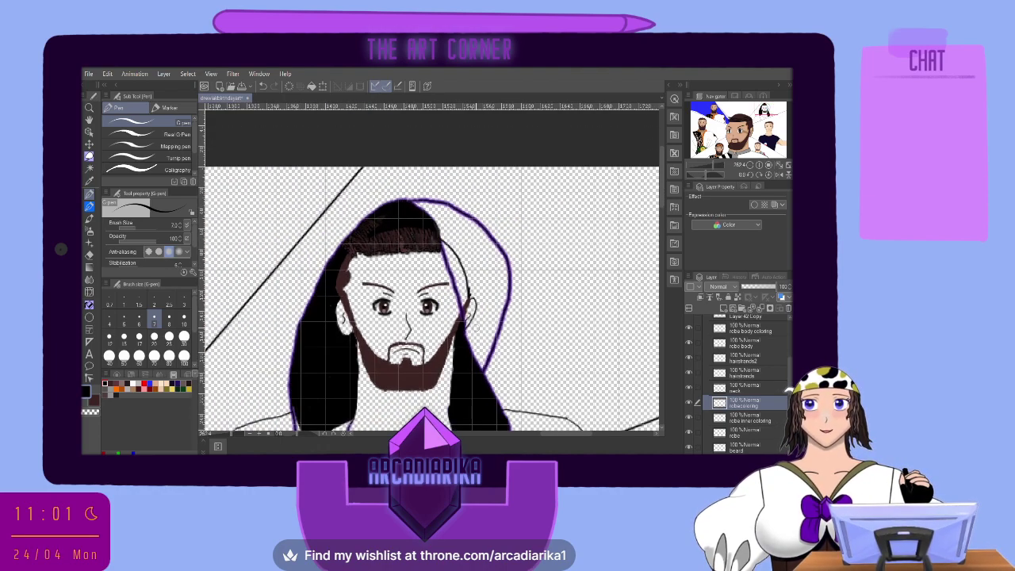
{"action": "scroll", "coordinate": [473, 321], "scroll_direction": "up", "scroll_amount": 2}
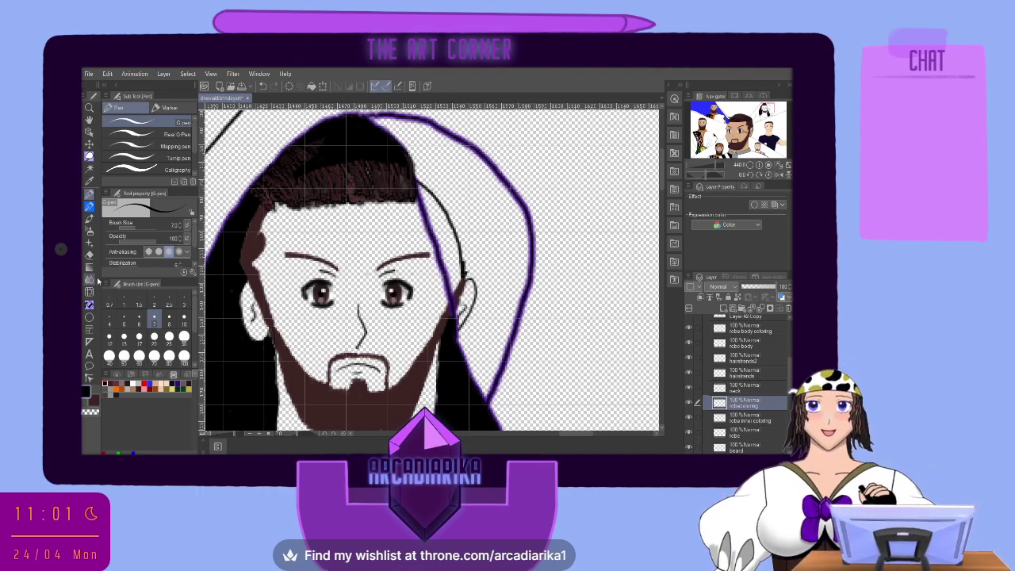
Switch to the Rough eraser on the robe inner coloring layer, and toggle Layer 42 Copy off and on to check its contents.
{"action": "left_click", "coordinate": [89, 254]}
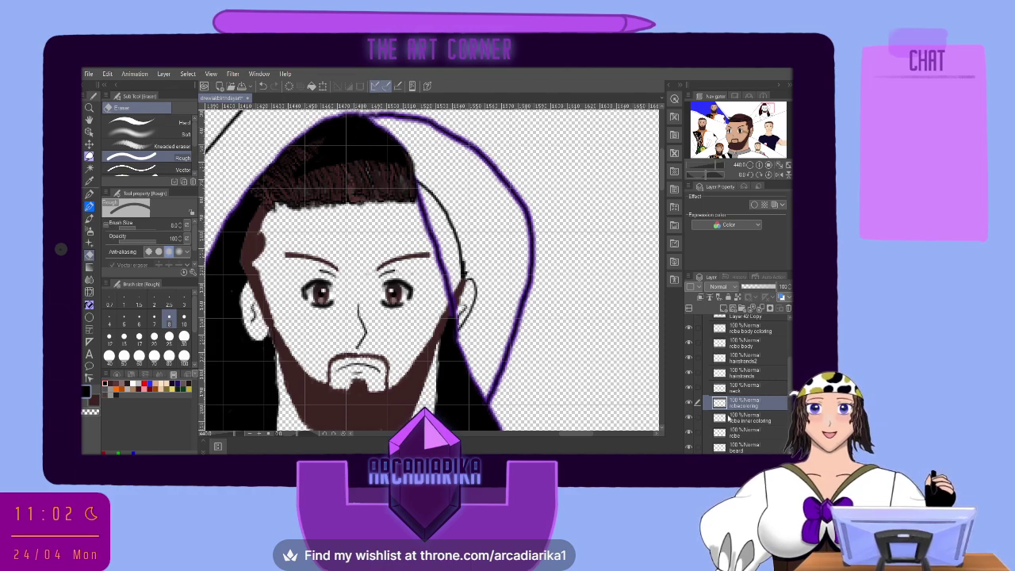
{"action": "left_click", "coordinate": [728, 418]}
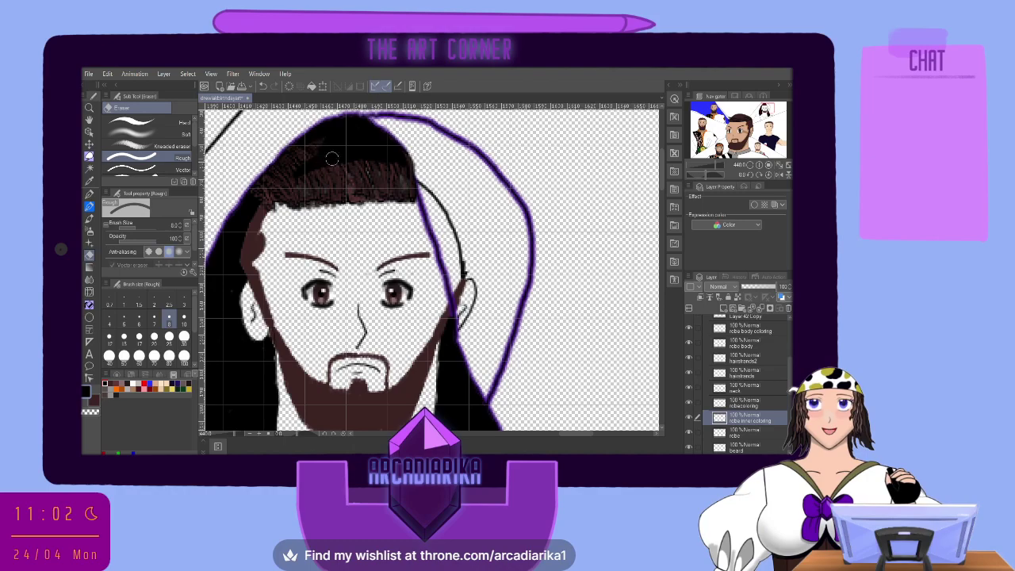
{"action": "scroll", "coordinate": [725, 370], "scroll_direction": "up", "scroll_amount": 3}
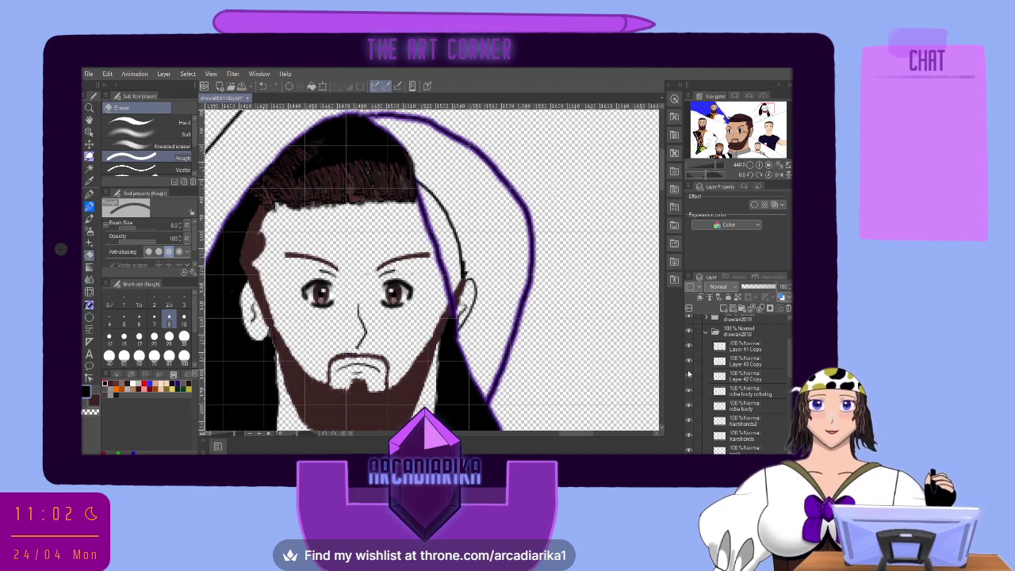
{"action": "left_click", "coordinate": [688, 377]}
{"action": "left_click", "coordinate": [688, 378]}
{"action": "left_click", "coordinate": [688, 378]}
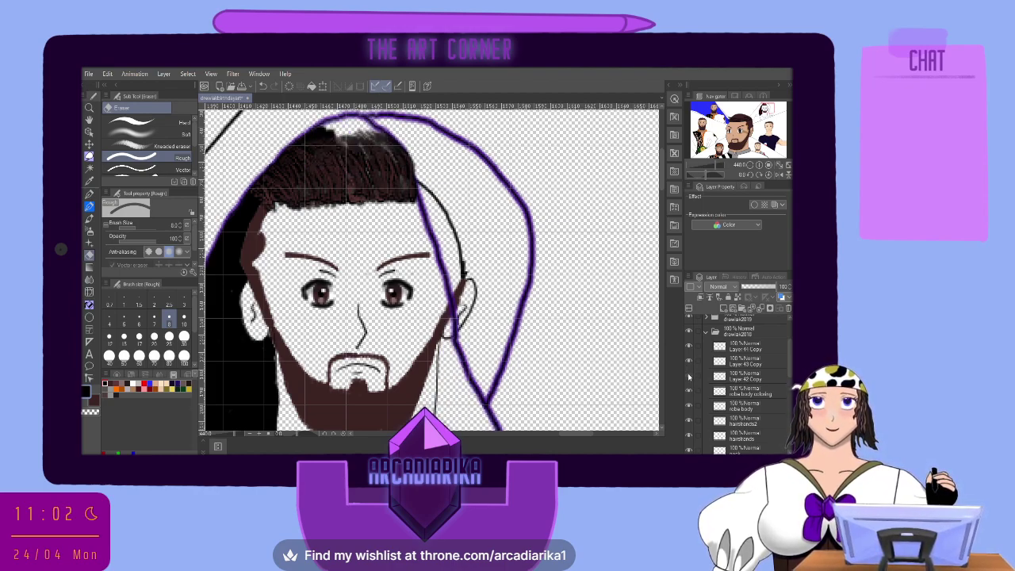
{"action": "left_click", "coordinate": [688, 377]}
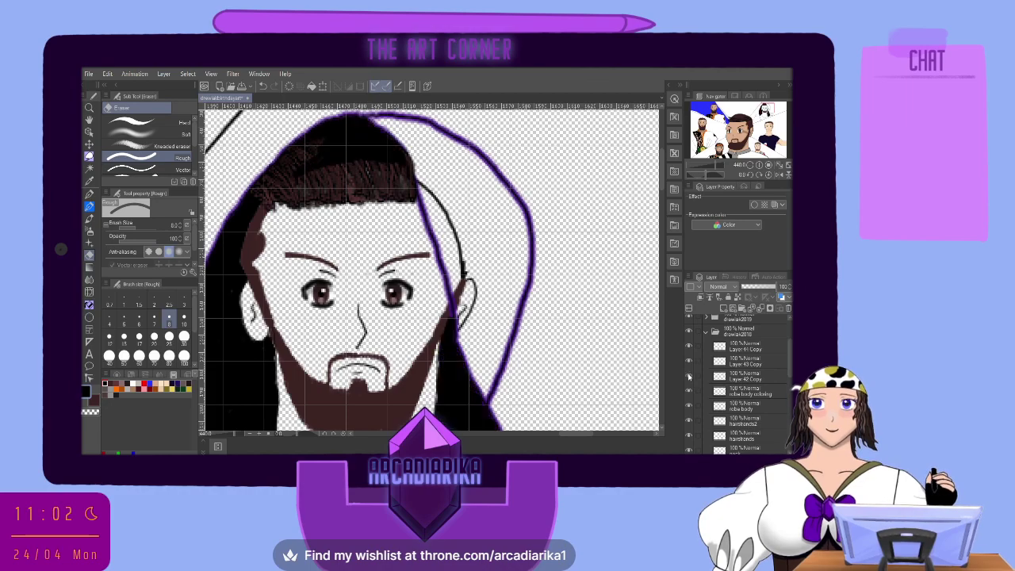
Move Layer 42 Copy down the layer stack to directly between the robecoloring and robe inner coloring layers.
{"action": "left_click", "coordinate": [747, 379]}
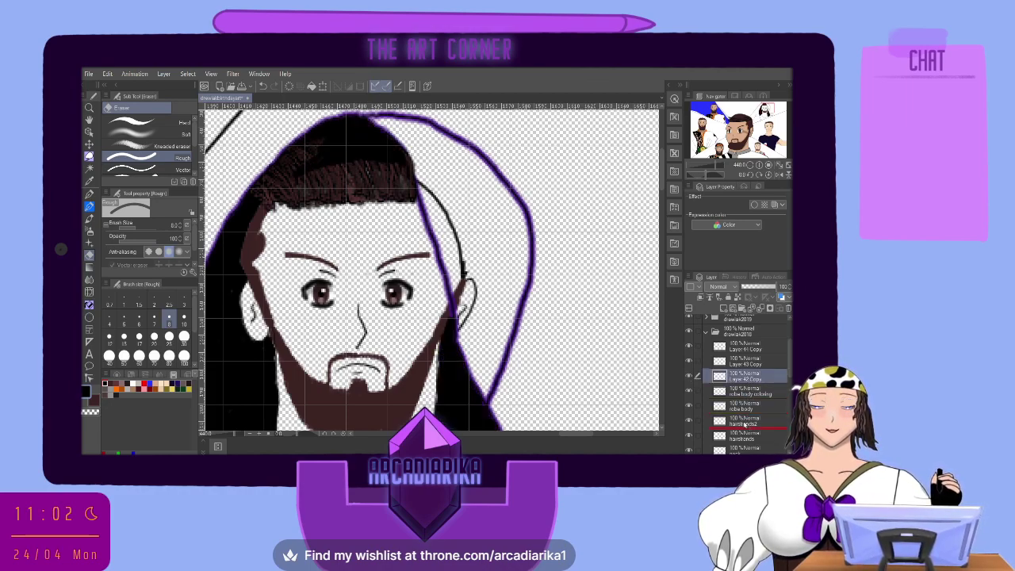
{"action": "left_click_drag", "start_coordinate": [744, 423], "coordinate": [742, 428]}
{"action": "scroll", "coordinate": [743, 433], "scroll_direction": "down", "scroll_amount": 1}
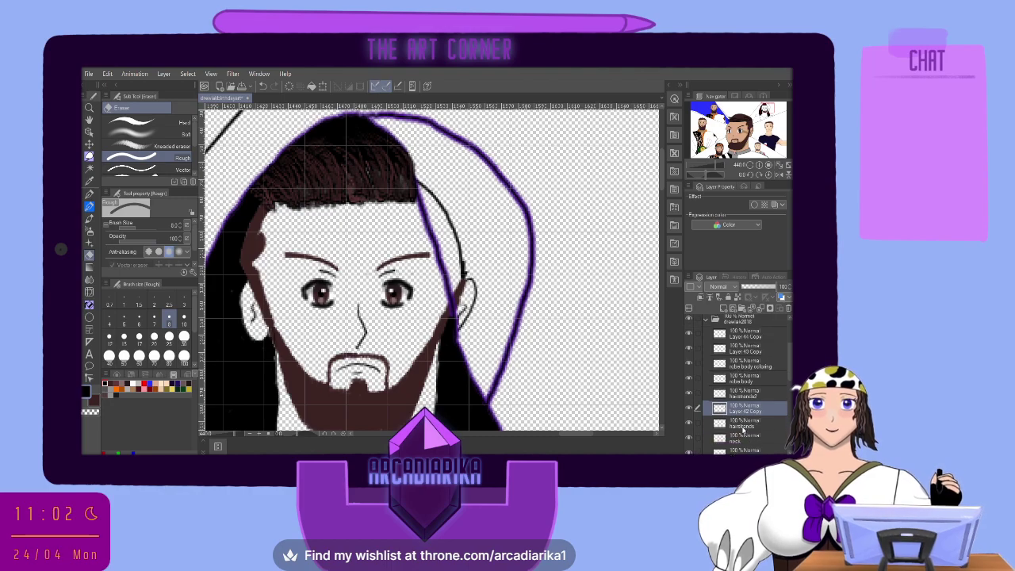
{"action": "scroll", "coordinate": [744, 420], "scroll_direction": "down", "scroll_amount": 1}
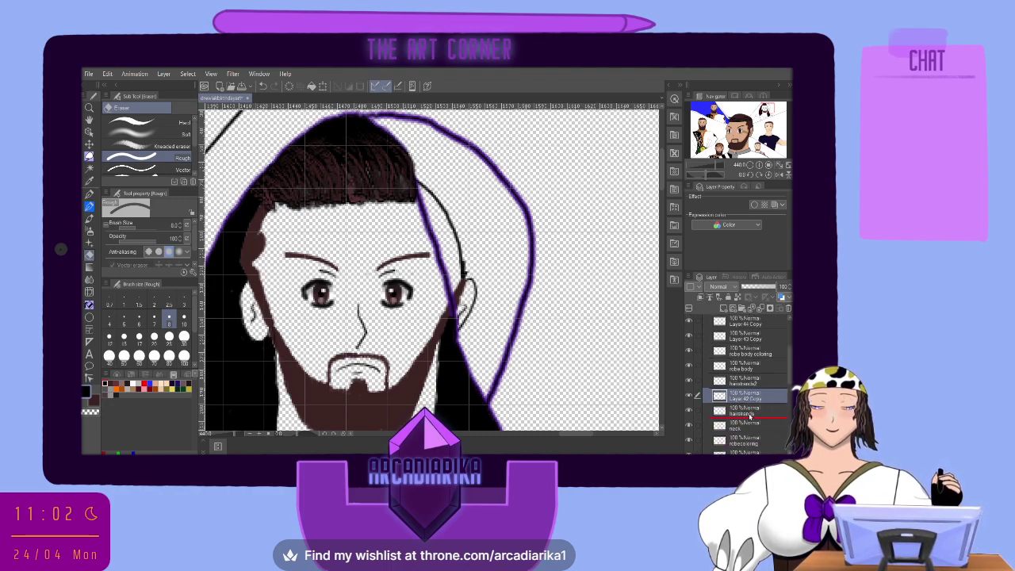
{"action": "left_click_drag", "start_coordinate": [746, 434], "coordinate": [747, 427]}
{"action": "scroll", "coordinate": [746, 433], "scroll_direction": "down", "scroll_amount": 2}
Merge Layer 42 Copy into the robe inner coloring layer, toggling visibility before and after to check the black hood fill.
{"action": "left_click", "coordinate": [689, 416]}
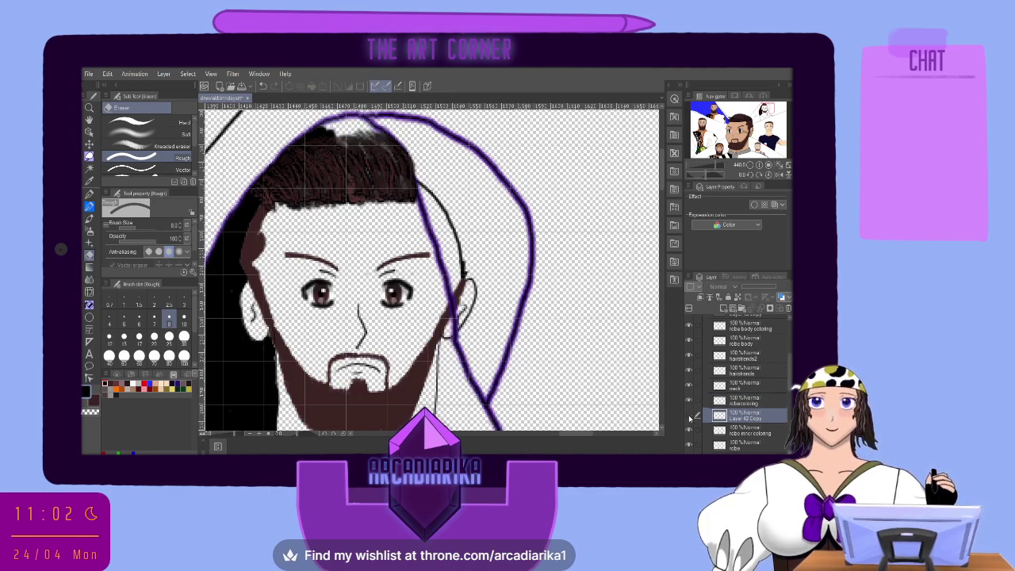
{"action": "left_click", "coordinate": [689, 416]}
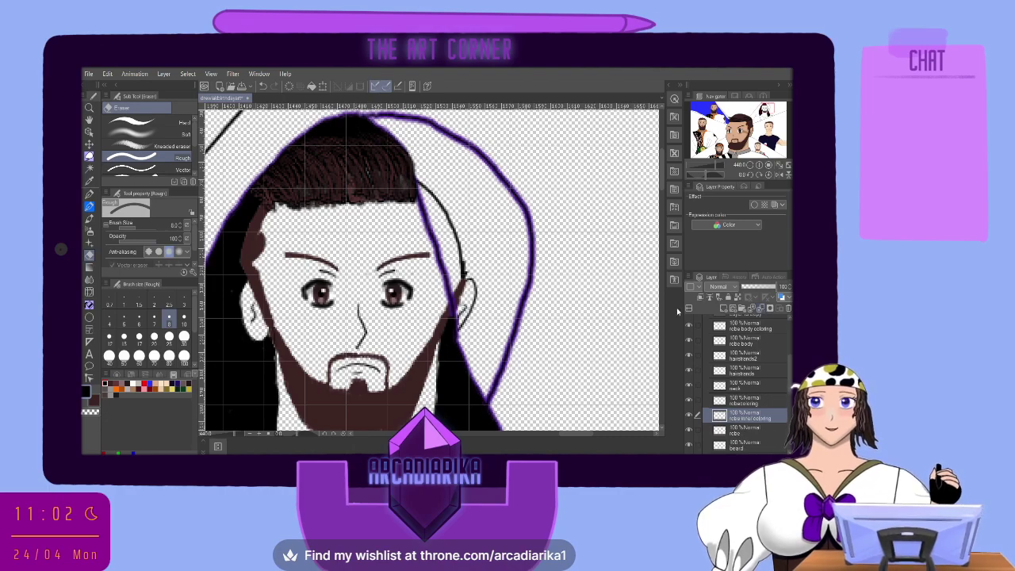
{"action": "left_click", "coordinate": [689, 414]}
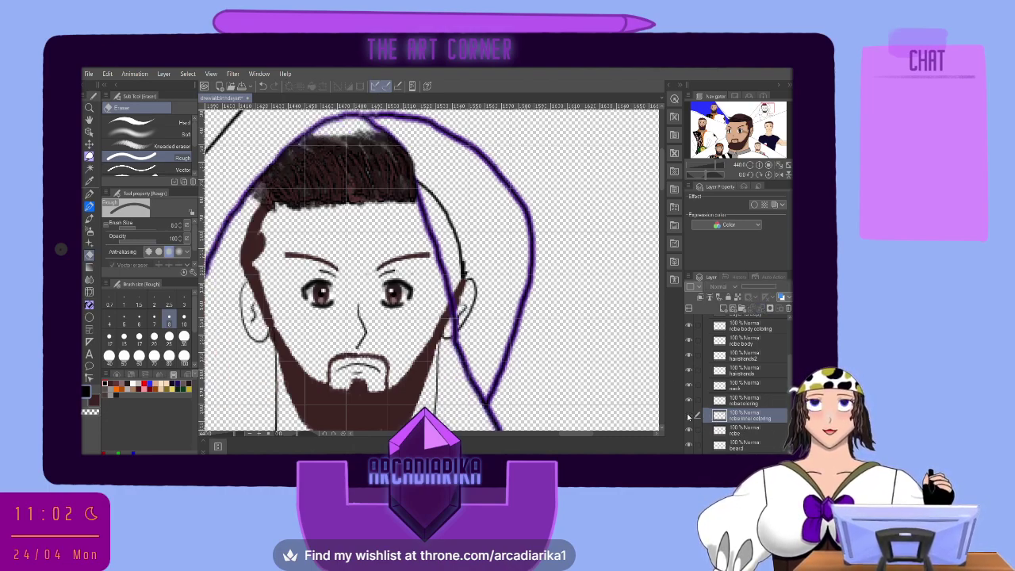
{"action": "left_click", "coordinate": [688, 414]}
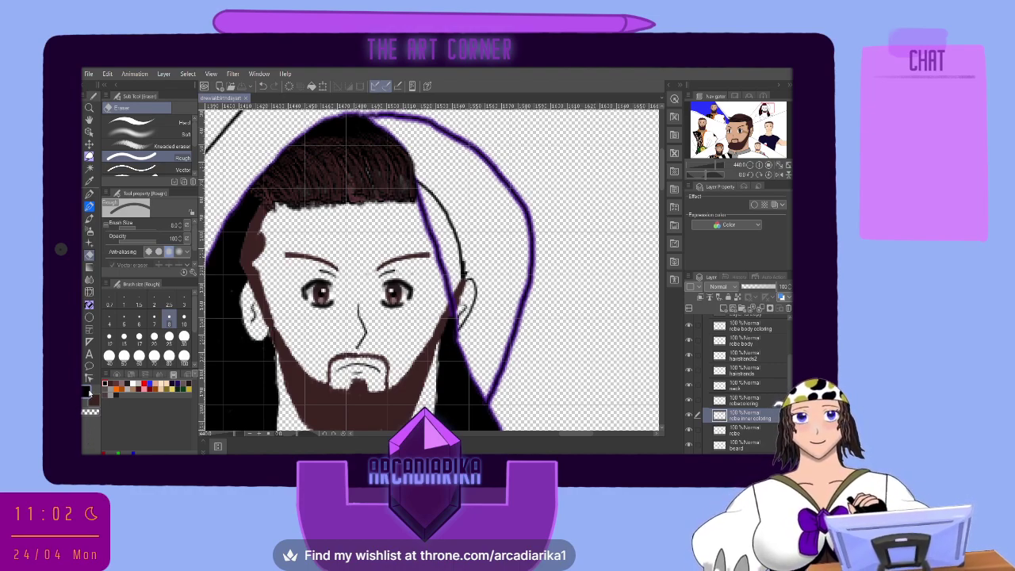
Set the drawing color to white and make the robe body coloring layer active for the robe's right shoulder.
{"action": "left_click", "coordinate": [90, 391]}
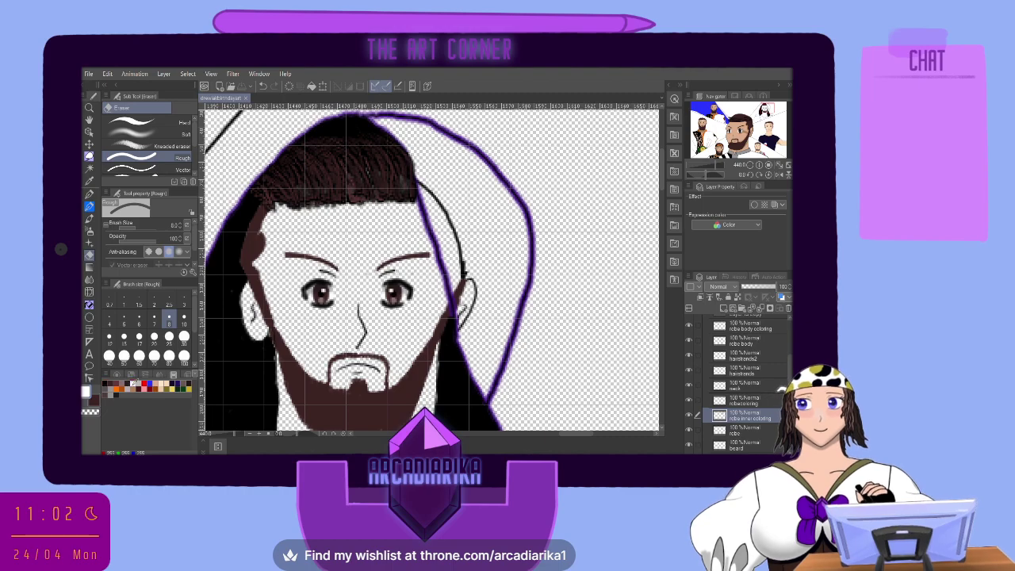
{"action": "scroll", "coordinate": [553, 402], "scroll_direction": "down", "scroll_amount": 1}
{"action": "scroll", "coordinate": [552, 402], "scroll_direction": "down", "scroll_amount": 2}
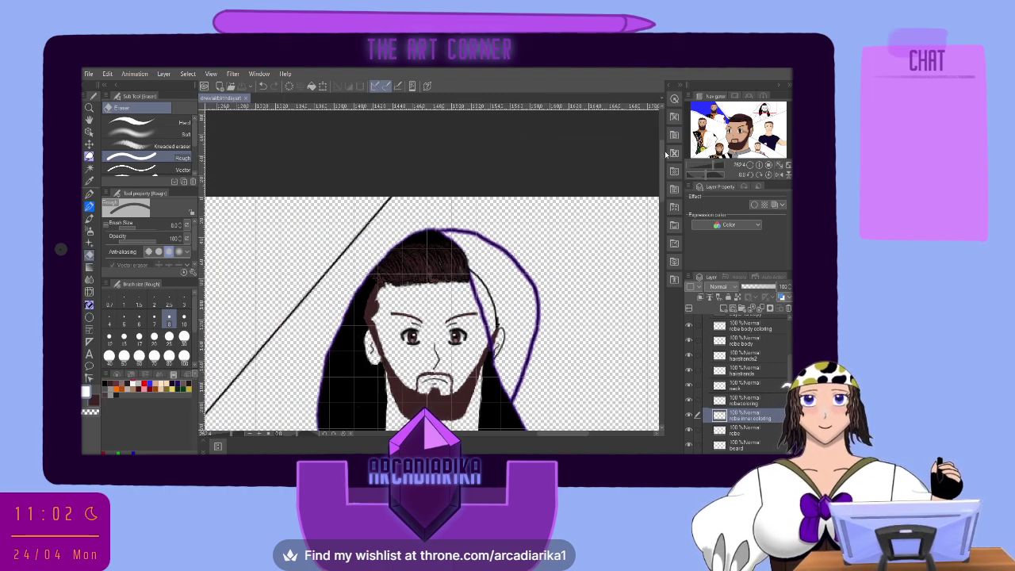
{"action": "left_click_drag", "start_coordinate": [664, 154], "coordinate": [664, 191]}
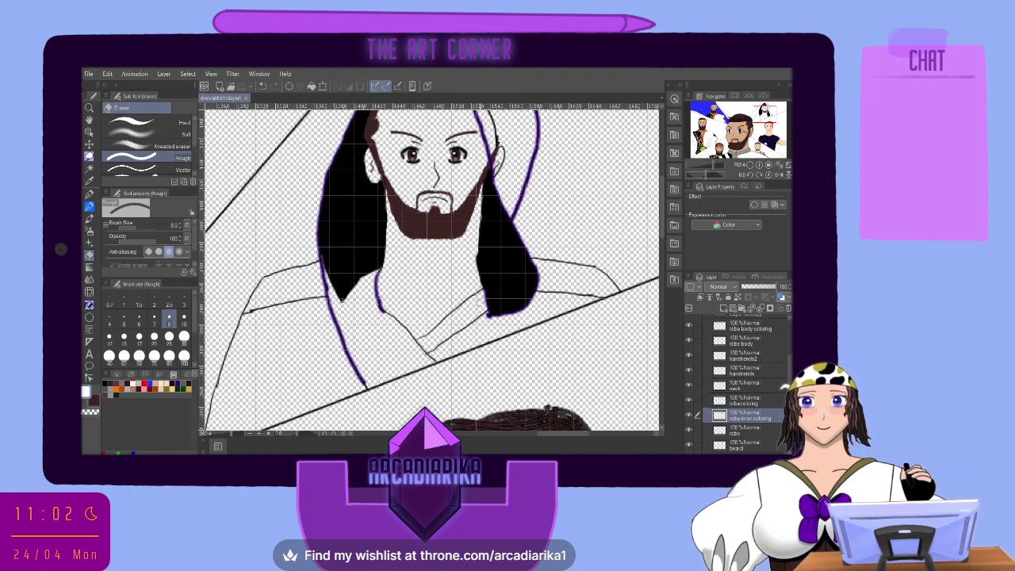
{"action": "scroll", "coordinate": [480, 300], "scroll_direction": "up", "scroll_amount": 2}
{"action": "scroll", "coordinate": [480, 302], "scroll_direction": "up", "scroll_amount": 2}
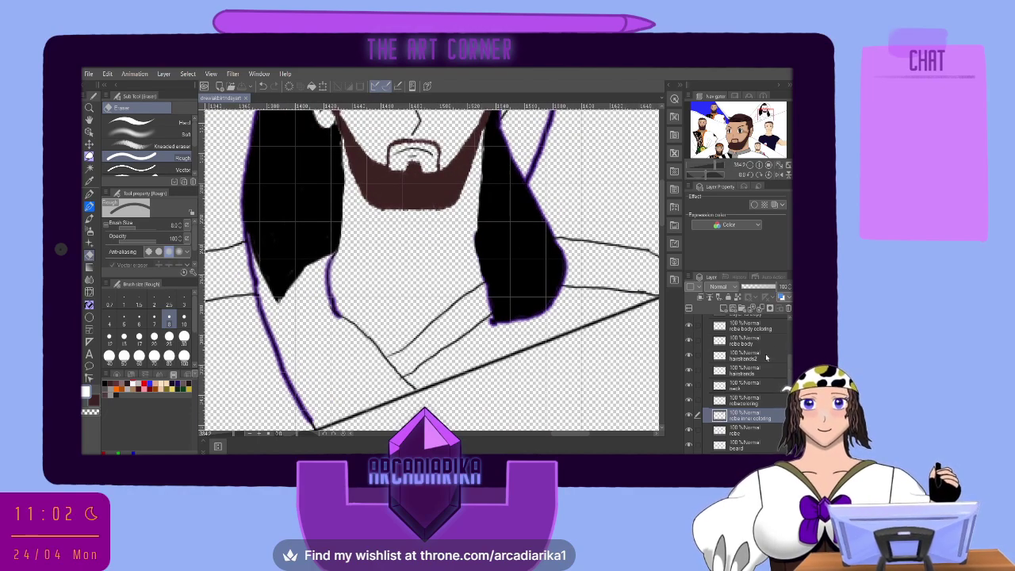
{"action": "scroll", "coordinate": [764, 356], "scroll_direction": "up", "scroll_amount": 1}
{"action": "scroll", "coordinate": [763, 354], "scroll_direction": "up", "scroll_amount": 1}
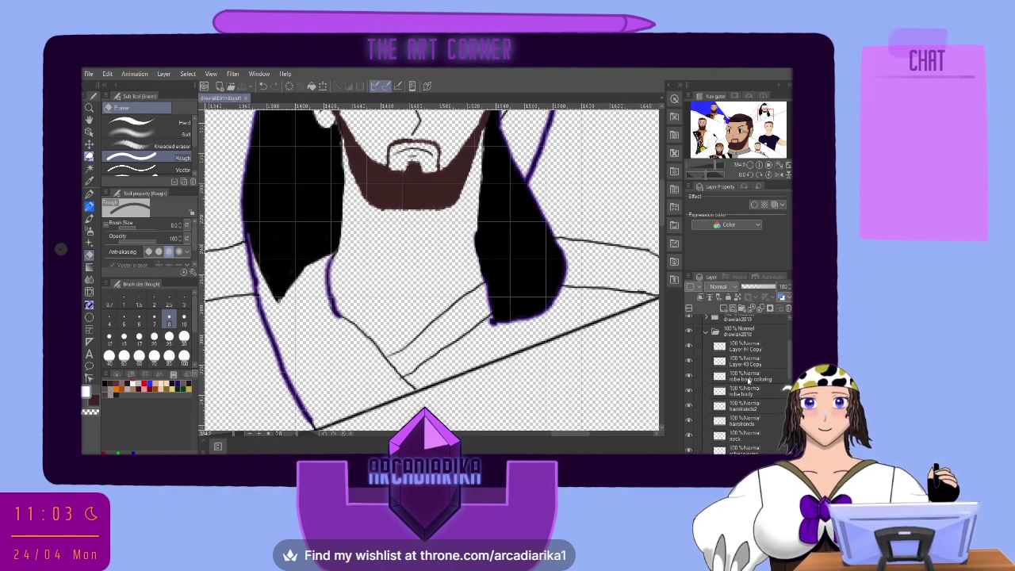
{"action": "left_click", "coordinate": [761, 378]}
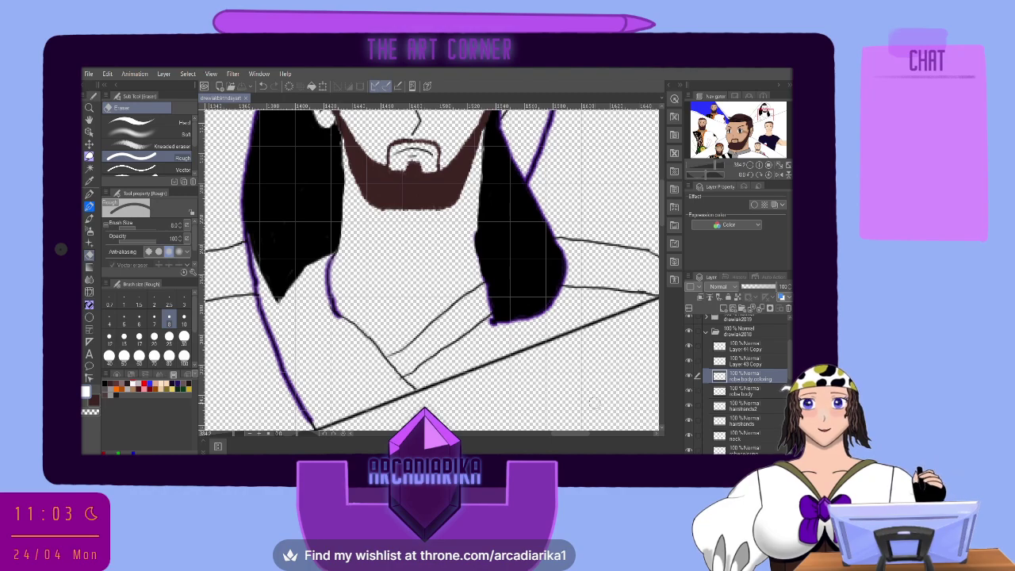
{"action": "left_click_drag", "start_coordinate": [565, 436], "coordinate": [581, 434]}
{"action": "scroll", "coordinate": [463, 281], "scroll_direction": "up", "scroll_amount": 3}
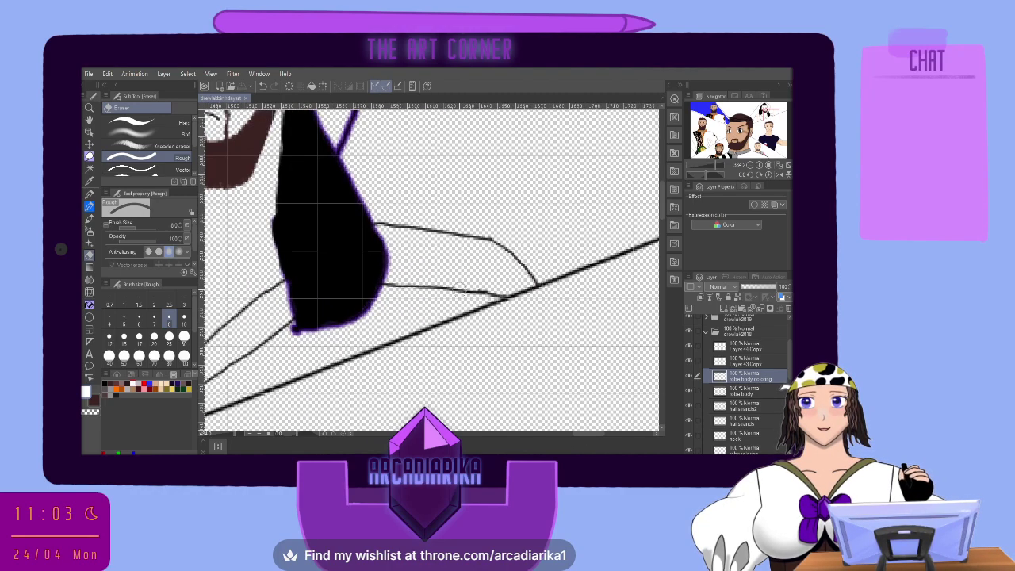
Paint the middle of the robe's right shoulder panel white with the G-pen at size 10, undoing the uneven first stroke.
{"action": "scroll", "coordinate": [463, 279], "scroll_direction": "up", "scroll_amount": 2}
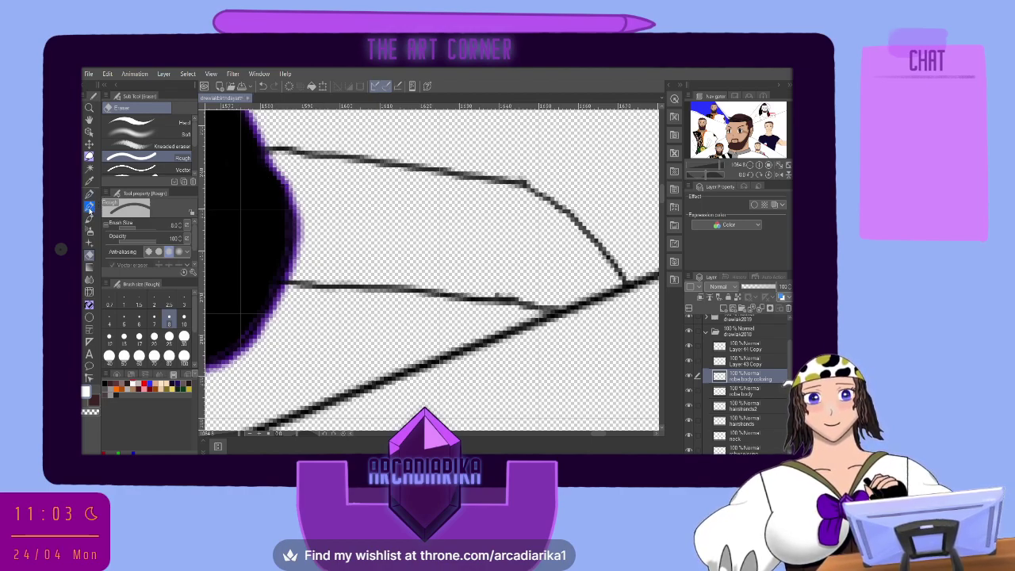
{"action": "left_click", "coordinate": [90, 207]}
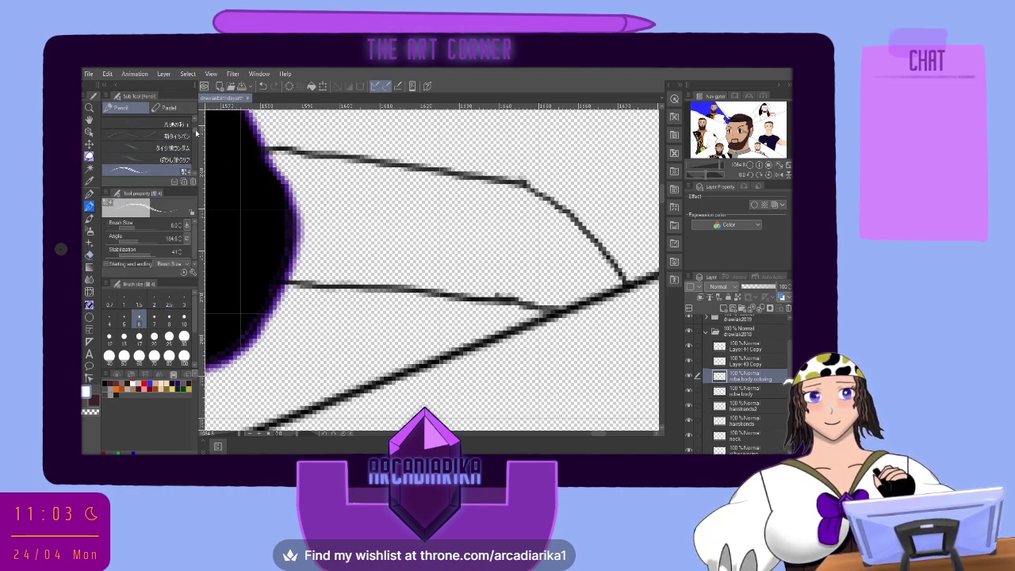
{"action": "left_click", "coordinate": [91, 196]}
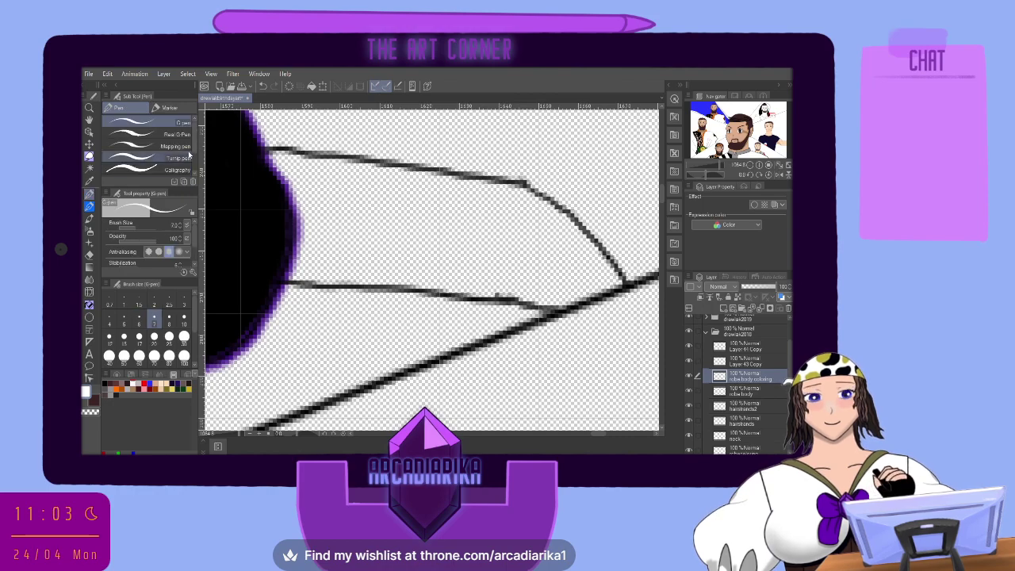
{"action": "left_click", "coordinate": [184, 320]}
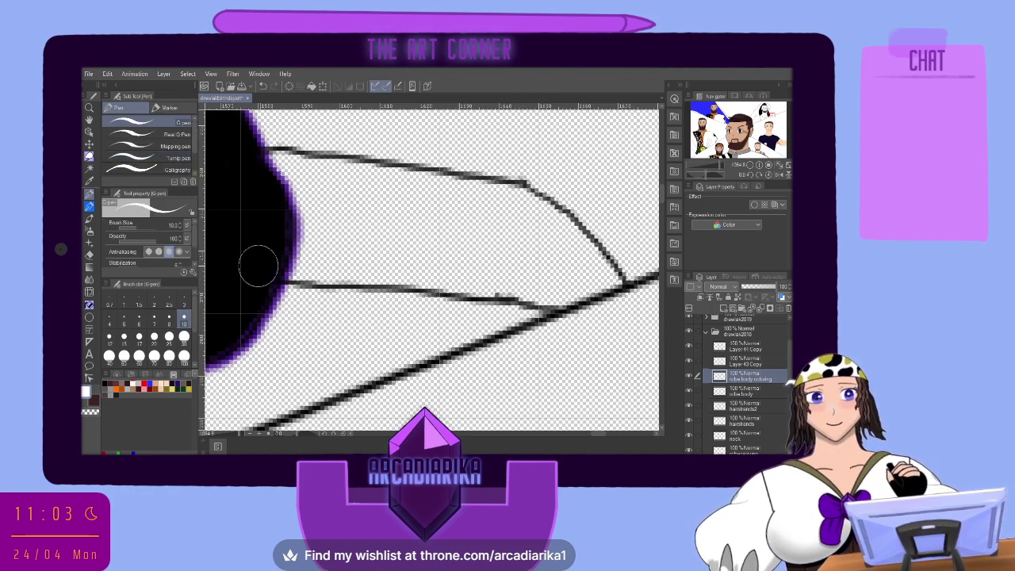
{"action": "mouse_move", "coordinate": [427, 235]}
{"action": "left_mouse_down"}
{"action": "mouse_move", "coordinate": [498, 261]}
{"action": "mouse_move", "coordinate": [537, 254]}
{"action": "mouse_move", "coordinate": [379, 226]}
{"action": "mouse_move", "coordinate": [319, 247]}
{"action": "mouse_move", "coordinate": [339, 216]}
{"action": "mouse_move", "coordinate": [362, 233]}
{"action": "mouse_move", "coordinate": [448, 243]}
{"action": "mouse_move", "coordinate": [501, 236]}
{"action": "mouse_move", "coordinate": [540, 249]}
{"action": "mouse_move", "coordinate": [581, 286]}
{"action": "mouse_move", "coordinate": [588, 261]}
{"action": "left_mouse_up"}
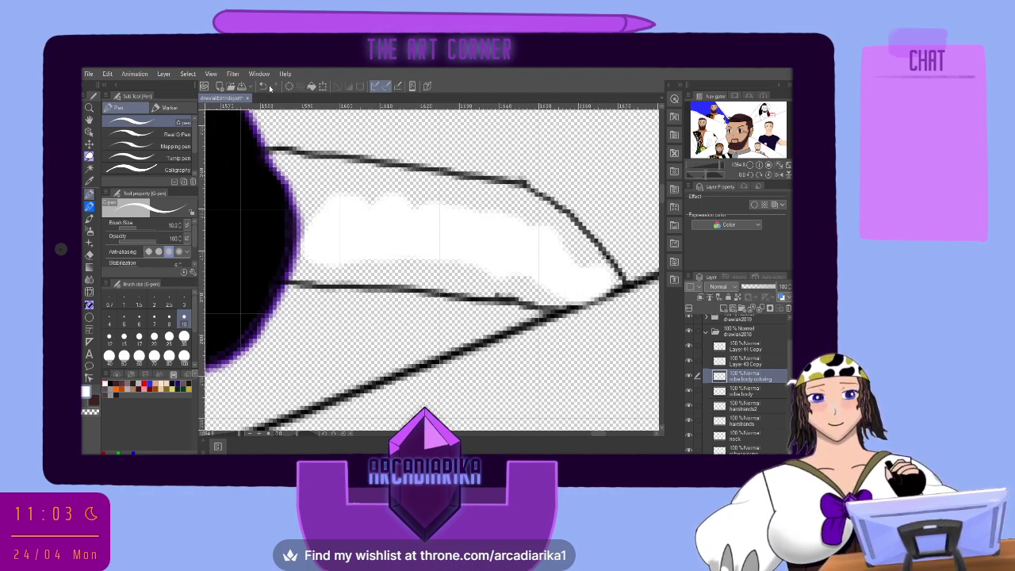
{"action": "left_click", "coordinate": [264, 86]}
{"action": "mouse_move", "coordinate": [358, 216]}
{"action": "left_mouse_down"}
{"action": "mouse_move", "coordinate": [460, 256]}
{"action": "mouse_move", "coordinate": [511, 259]}
{"action": "mouse_move", "coordinate": [518, 242]}
{"action": "mouse_move", "coordinate": [506, 256]}
{"action": "mouse_move", "coordinate": [363, 243]}
{"action": "mouse_move", "coordinate": [409, 252]}
{"action": "mouse_move", "coordinate": [381, 255]}
{"action": "mouse_move", "coordinate": [560, 270]}
{"action": "mouse_move", "coordinate": [477, 236]}
{"action": "mouse_move", "coordinate": [541, 242]}
{"action": "mouse_move", "coordinate": [392, 204]}
{"action": "mouse_move", "coordinate": [410, 214]}
{"action": "mouse_move", "coordinate": [359, 217]}
{"action": "mouse_move", "coordinate": [385, 237]}
{"action": "left_mouse_up"}
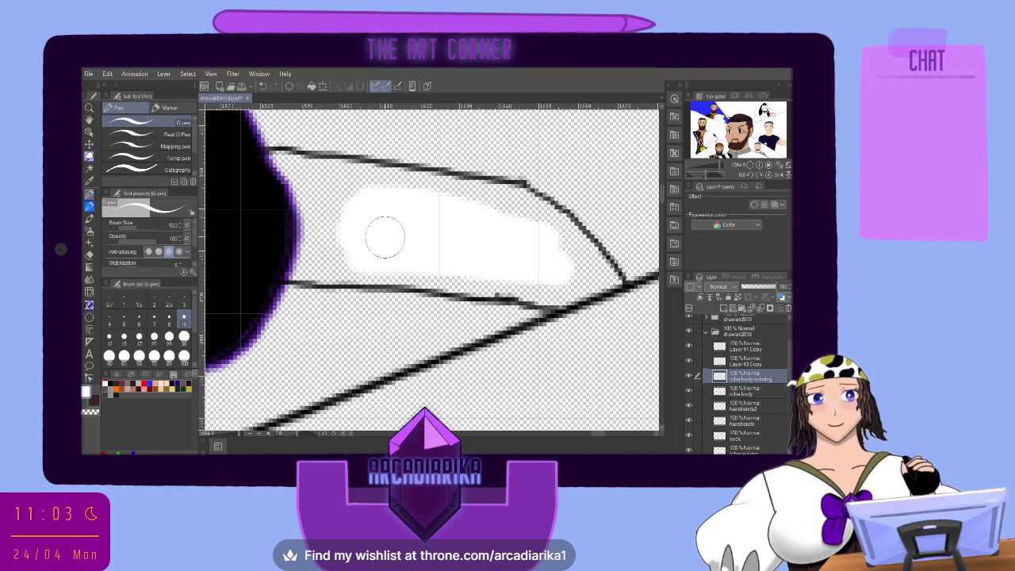
{"action": "mouse_move", "coordinate": [442, 250]}
{"action": "left_mouse_down"}
{"action": "mouse_move", "coordinate": [549, 270]}
{"action": "mouse_move", "coordinate": [392, 228]}
{"action": "mouse_move", "coordinate": [354, 237]}
{"action": "mouse_move", "coordinate": [354, 248]}
{"action": "mouse_move", "coordinate": [335, 254]}
{"action": "mouse_move", "coordinate": [344, 210]}
{"action": "mouse_move", "coordinate": [342, 221]}
{"action": "mouse_move", "coordinate": [365, 203]}
{"action": "left_mouse_up"}
Fill the panel's lower corner beside the hood at brush size 7, and move the robe body coloring layer beneath the robe body layer.
{"action": "key", "text": "bracketleft"}
{"action": "key", "text": "bracketleft"}
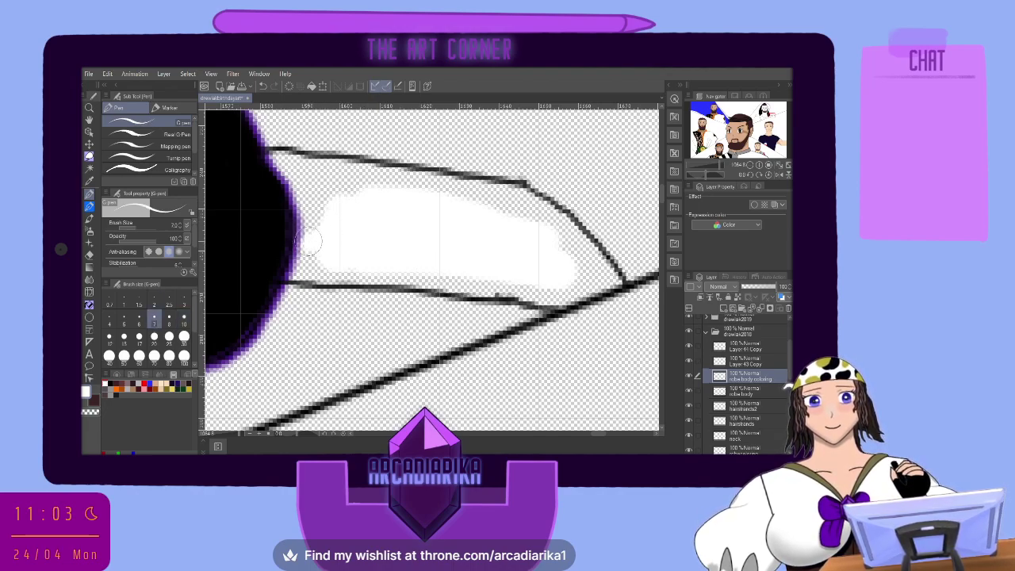
{"action": "mouse_move", "coordinate": [306, 252]}
{"action": "left_mouse_down"}
{"action": "mouse_move", "coordinate": [313, 259]}
{"action": "mouse_move", "coordinate": [309, 269]}
{"action": "mouse_move", "coordinate": [330, 276]}
{"action": "mouse_move", "coordinate": [432, 275]}
{"action": "left_mouse_up"}
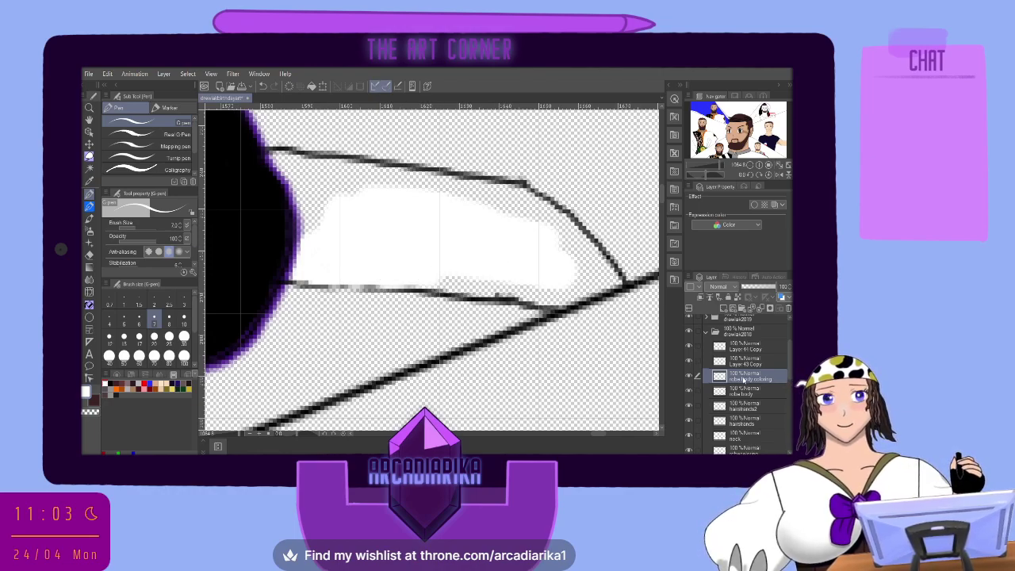
{"action": "left_click_drag", "start_coordinate": [742, 401], "coordinate": [729, 391]}
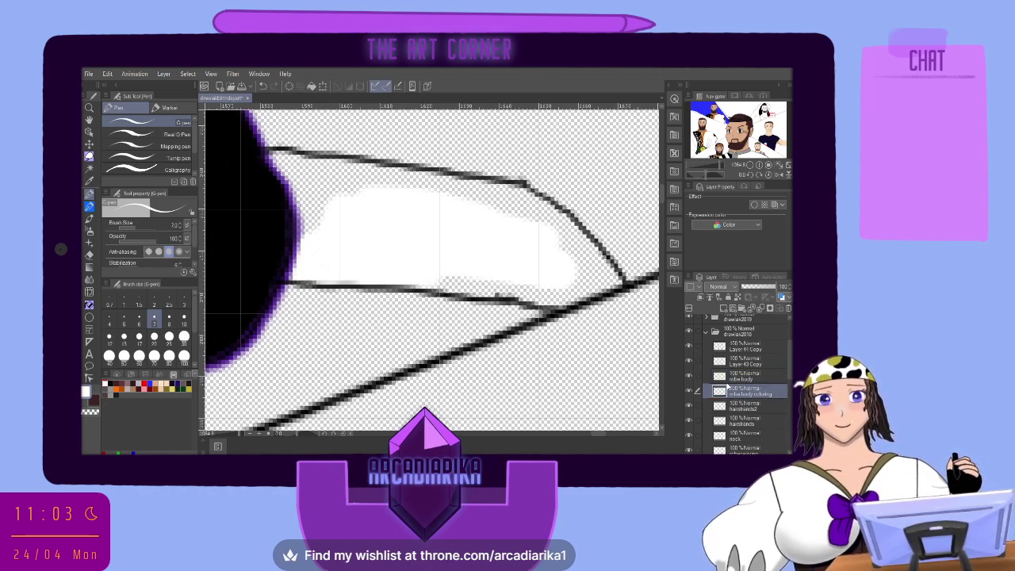
Extend the white fill to the right shoulder panel's lower, upper and curved outer outlines and its upper corner beside the hood.
{"action": "mouse_move", "coordinate": [448, 279]}
{"action": "left_mouse_down"}
{"action": "mouse_move", "coordinate": [563, 293]}
{"action": "mouse_move", "coordinate": [608, 283]}
{"action": "mouse_move", "coordinate": [631, 257]}
{"action": "left_mouse_up"}
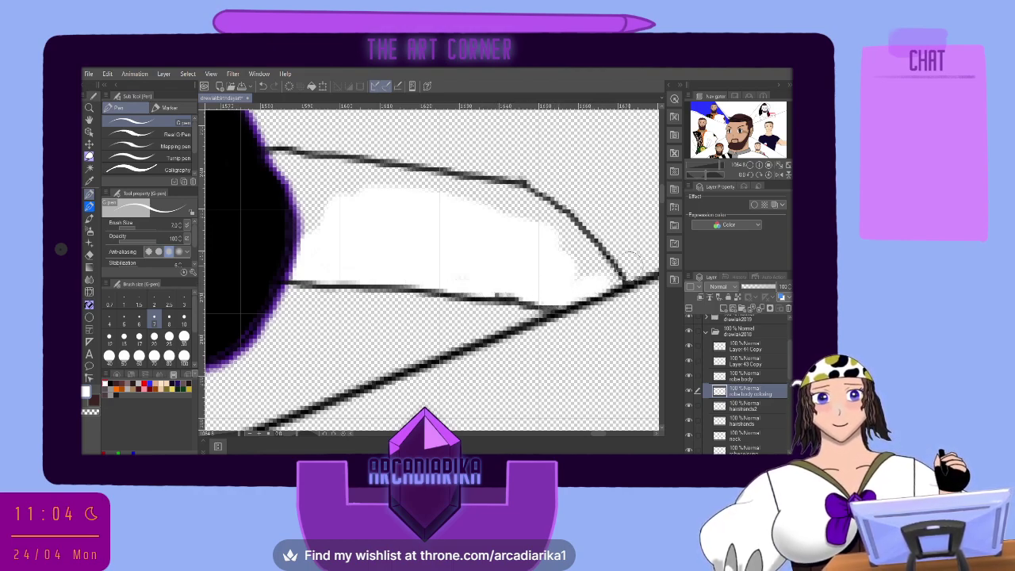
{"action": "mouse_move", "coordinate": [341, 187]}
{"action": "left_mouse_down"}
{"action": "mouse_move", "coordinate": [310, 214]}
{"action": "mouse_move", "coordinate": [310, 238]}
{"action": "mouse_move", "coordinate": [291, 176]}
{"action": "left_mouse_up"}
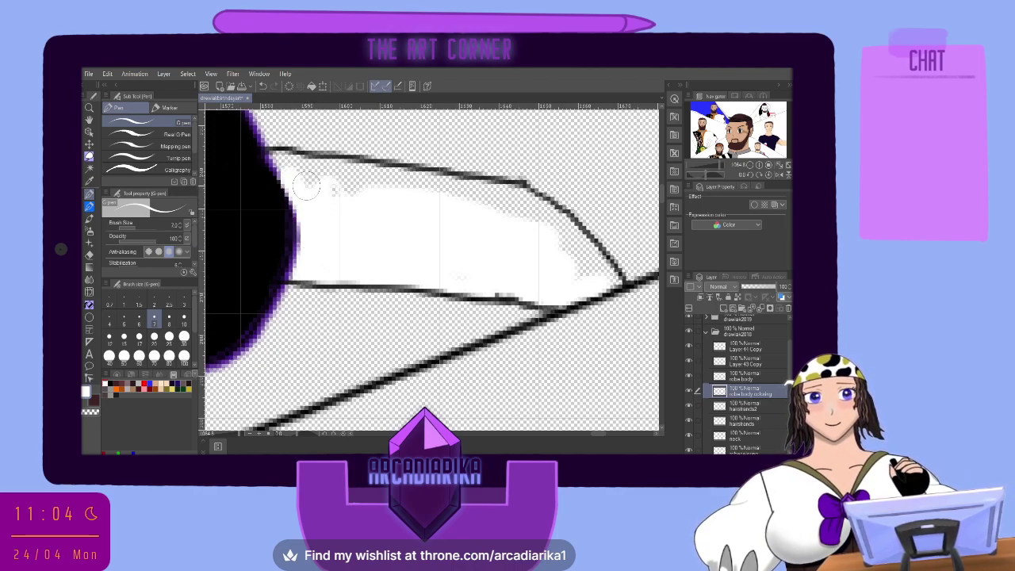
{"action": "left_click", "coordinate": [264, 87]}
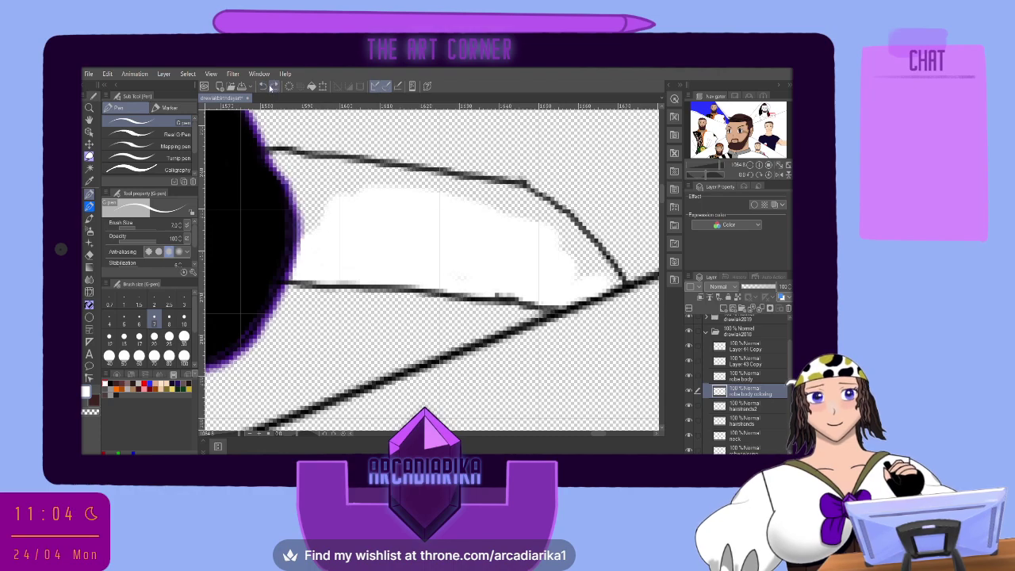
{"action": "mouse_move", "coordinate": [301, 190]}
{"action": "left_mouse_down"}
{"action": "mouse_move", "coordinate": [308, 233]}
{"action": "mouse_move", "coordinate": [326, 195]}
{"action": "mouse_move", "coordinate": [377, 192]}
{"action": "mouse_move", "coordinate": [349, 184]}
{"action": "mouse_move", "coordinate": [459, 192]}
{"action": "mouse_move", "coordinate": [446, 184]}
{"action": "mouse_move", "coordinate": [550, 237]}
{"action": "left_mouse_up"}
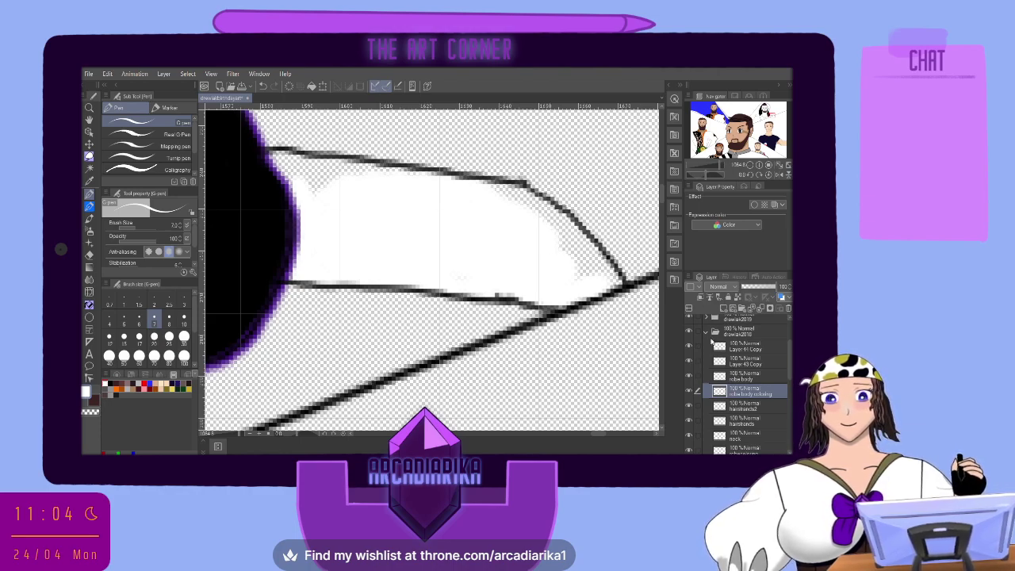
{"action": "mouse_move", "coordinate": [506, 197]}
{"action": "left_mouse_down"}
{"action": "mouse_move", "coordinate": [509, 188]}
{"action": "mouse_move", "coordinate": [523, 198]}
{"action": "mouse_move", "coordinate": [604, 270]}
{"action": "mouse_move", "coordinate": [573, 260]}
{"action": "left_mouse_up"}
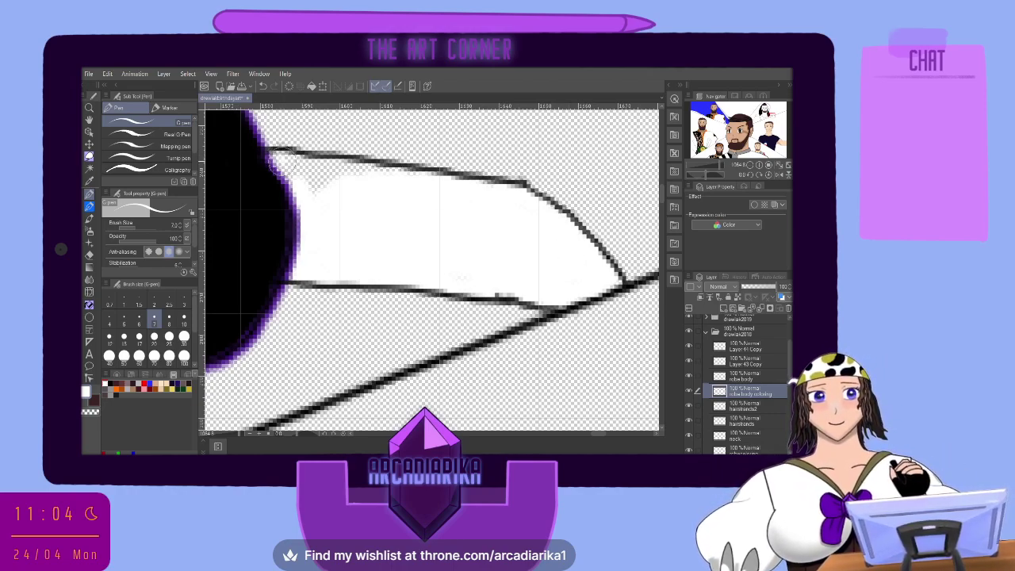
{"action": "mouse_move", "coordinate": [283, 161]}
{"action": "left_mouse_down"}
{"action": "mouse_move", "coordinate": [308, 185]}
{"action": "mouse_move", "coordinate": [287, 158]}
{"action": "mouse_move", "coordinate": [382, 173]}
{"action": "mouse_move", "coordinate": [344, 180]}
{"action": "left_mouse_up"}
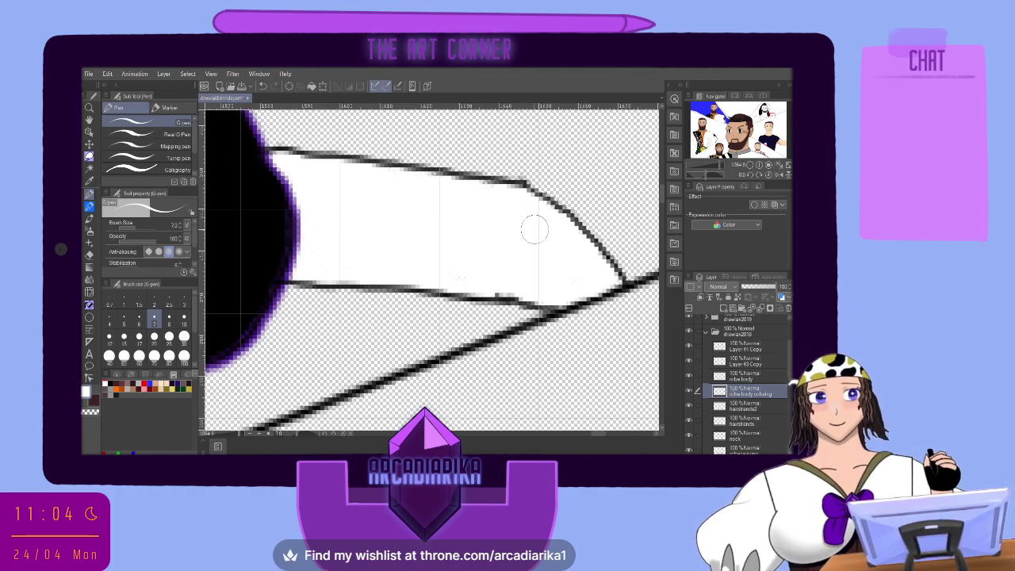
Paint the robe's left shoulder panel white from its outer curve across towards the purple hood outline.
{"action": "left_click_drag", "start_coordinate": [597, 435], "coordinate": [555, 435]}
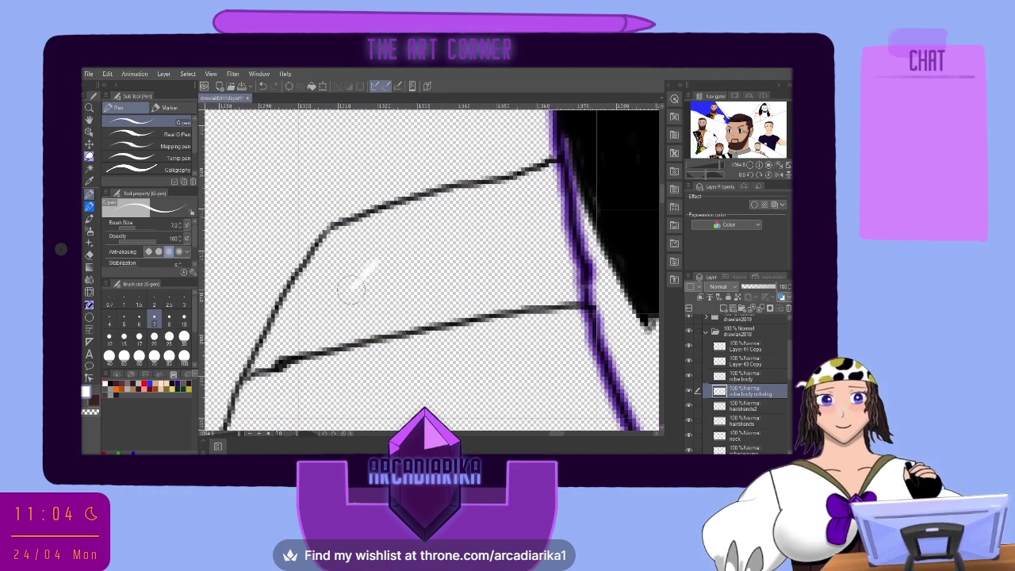
{"action": "mouse_move", "coordinate": [353, 290]}
{"action": "left_mouse_down"}
{"action": "mouse_move", "coordinate": [380, 269]}
{"action": "mouse_move", "coordinate": [332, 313]}
{"action": "mouse_move", "coordinate": [349, 281]}
{"action": "mouse_move", "coordinate": [300, 337]}
{"action": "mouse_move", "coordinate": [285, 321]}
{"action": "mouse_move", "coordinate": [295, 305]}
{"action": "left_mouse_up"}
{"action": "mouse_move", "coordinate": [323, 274]}
{"action": "left_mouse_down"}
{"action": "mouse_move", "coordinate": [347, 258]}
{"action": "mouse_move", "coordinate": [342, 272]}
{"action": "mouse_move", "coordinate": [423, 262]}
{"action": "mouse_move", "coordinate": [366, 314]}
{"action": "mouse_move", "coordinate": [287, 339]}
{"action": "left_mouse_up"}
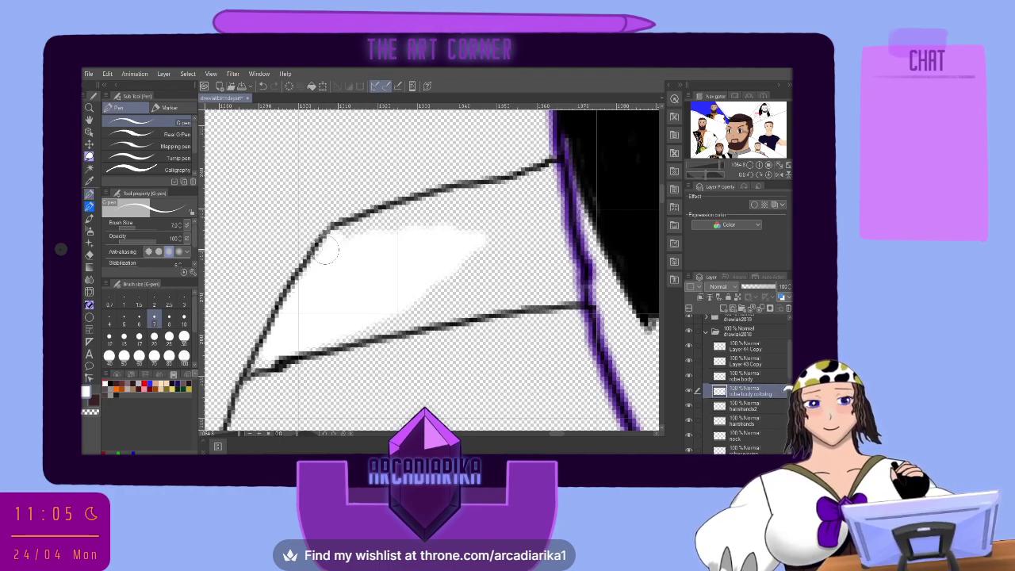
{"action": "mouse_move", "coordinate": [335, 253]}
{"action": "left_mouse_down"}
{"action": "mouse_move", "coordinate": [364, 233]}
{"action": "mouse_move", "coordinate": [342, 237]}
{"action": "mouse_move", "coordinate": [412, 212]}
{"action": "mouse_move", "coordinate": [392, 220]}
{"action": "mouse_move", "coordinate": [481, 232]}
{"action": "mouse_move", "coordinate": [465, 283]}
{"action": "mouse_move", "coordinate": [438, 302]}
{"action": "mouse_move", "coordinate": [272, 357]}
{"action": "left_mouse_up"}
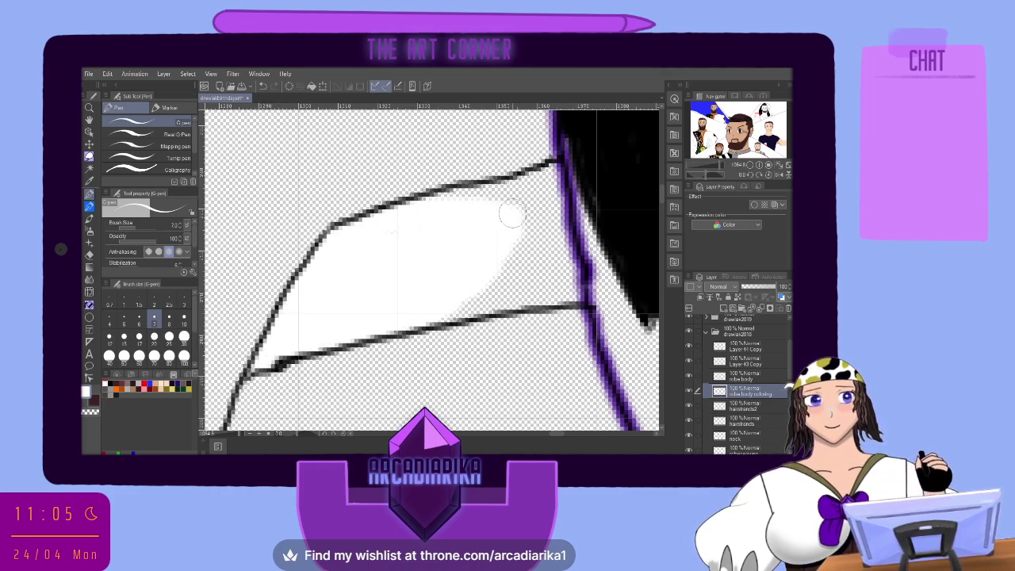
{"action": "mouse_move", "coordinate": [512, 215]}
{"action": "left_mouse_down"}
{"action": "mouse_move", "coordinate": [465, 303]}
{"action": "mouse_move", "coordinate": [420, 318]}
{"action": "mouse_move", "coordinate": [537, 293]}
{"action": "mouse_move", "coordinate": [505, 281]}
{"action": "mouse_move", "coordinate": [514, 263]}
{"action": "mouse_move", "coordinate": [401, 230]}
{"action": "mouse_move", "coordinate": [448, 210]}
{"action": "mouse_move", "coordinate": [442, 203]}
{"action": "mouse_move", "coordinate": [409, 212]}
{"action": "mouse_move", "coordinate": [515, 194]}
{"action": "mouse_move", "coordinate": [499, 198]}
{"action": "mouse_move", "coordinate": [532, 277]}
{"action": "left_mouse_up"}
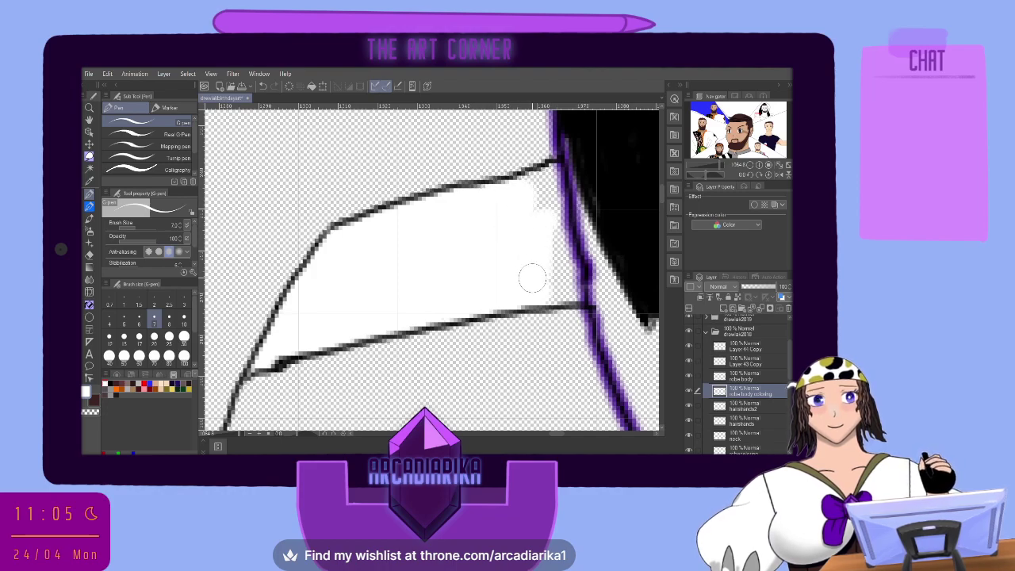
Fill the left shoulder panel's upper corner and the strip along the purple hood outline with white at brush size 5.
{"action": "scroll", "coordinate": [584, 162], "scroll_direction": "up", "scroll_amount": 5}
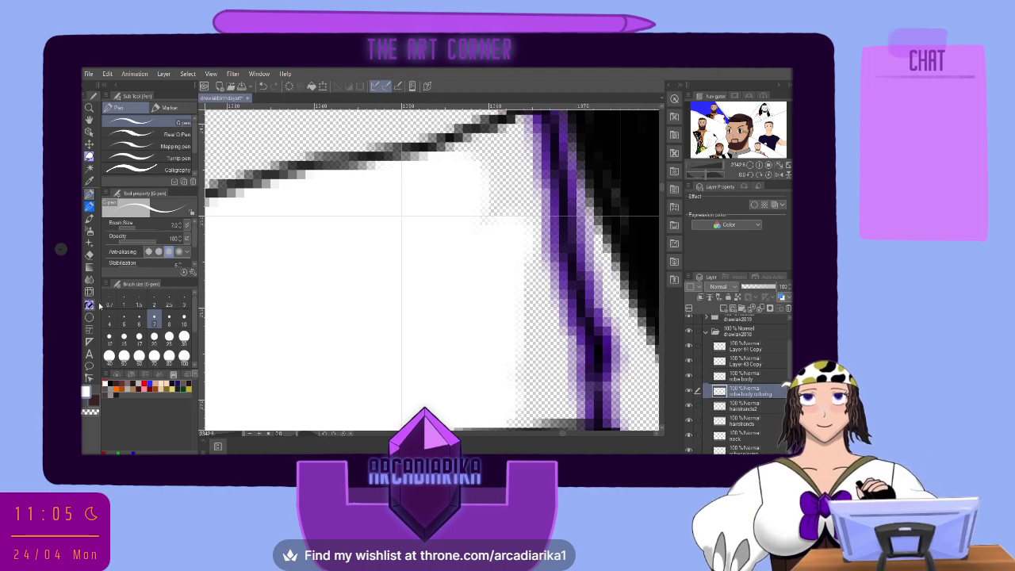
{"action": "left_click", "coordinate": [124, 320]}
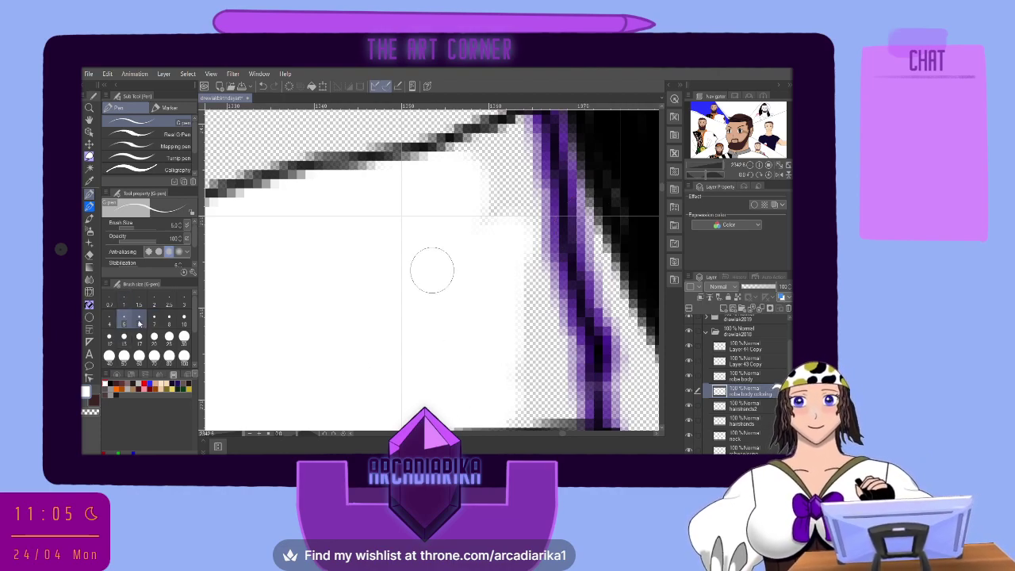
{"action": "mouse_move", "coordinate": [489, 179]}
{"action": "left_mouse_down"}
{"action": "mouse_move", "coordinate": [461, 153]}
{"action": "mouse_move", "coordinate": [492, 162]}
{"action": "mouse_move", "coordinate": [500, 203]}
{"action": "mouse_move", "coordinate": [523, 226]}
{"action": "left_mouse_up"}
{"action": "left_click_drag", "start_coordinate": [524, 199], "coordinate": [515, 151]}
{"action": "mouse_move", "coordinate": [507, 211]}
{"action": "left_mouse_down"}
{"action": "mouse_move", "coordinate": [527, 294]}
{"action": "mouse_move", "coordinate": [534, 249]}
{"action": "mouse_move", "coordinate": [530, 272]}
{"action": "mouse_move", "coordinate": [543, 291]}
{"action": "mouse_move", "coordinate": [544, 345]}
{"action": "mouse_move", "coordinate": [528, 379]}
{"action": "mouse_move", "coordinate": [518, 370]}
{"action": "mouse_move", "coordinate": [523, 314]}
{"action": "left_mouse_up"}
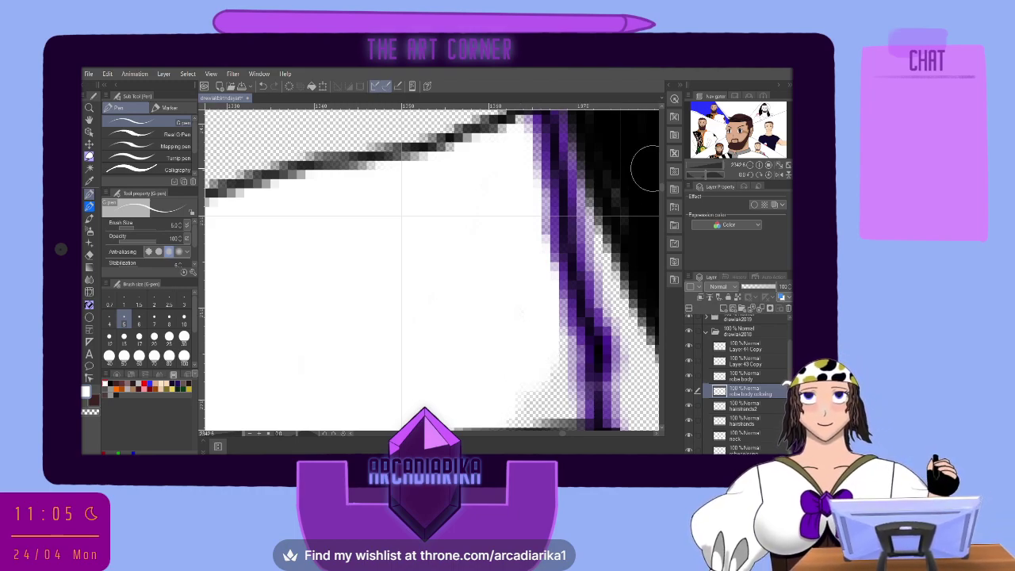
Fill the remaining gap in the left shoulder panel's lower corner beside the purple outline with white at brush size 2.5.
{"action": "left_click", "coordinate": [661, 108]}
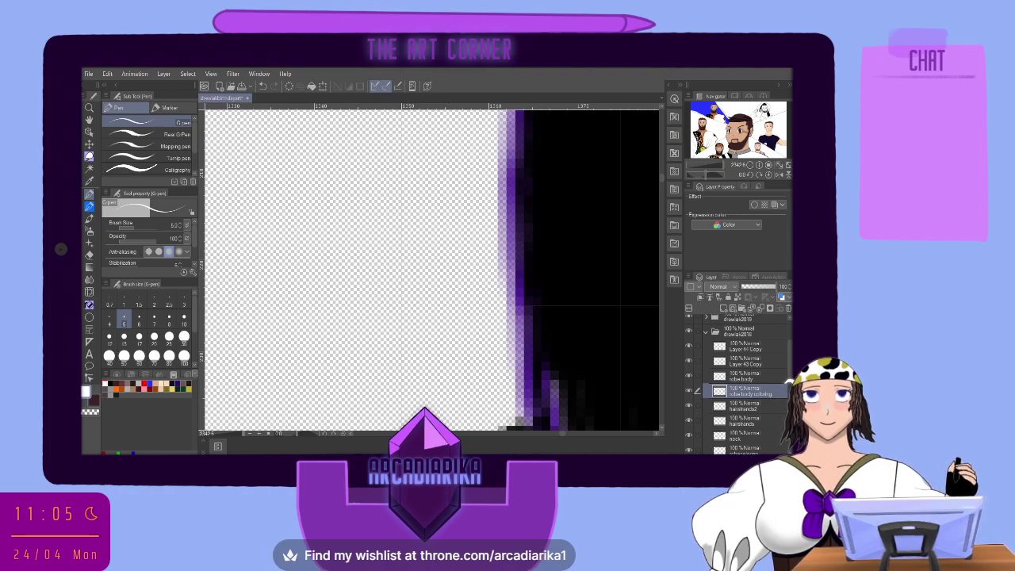
{"action": "scroll", "coordinate": [512, 272], "scroll_direction": "down", "scroll_amount": 2}
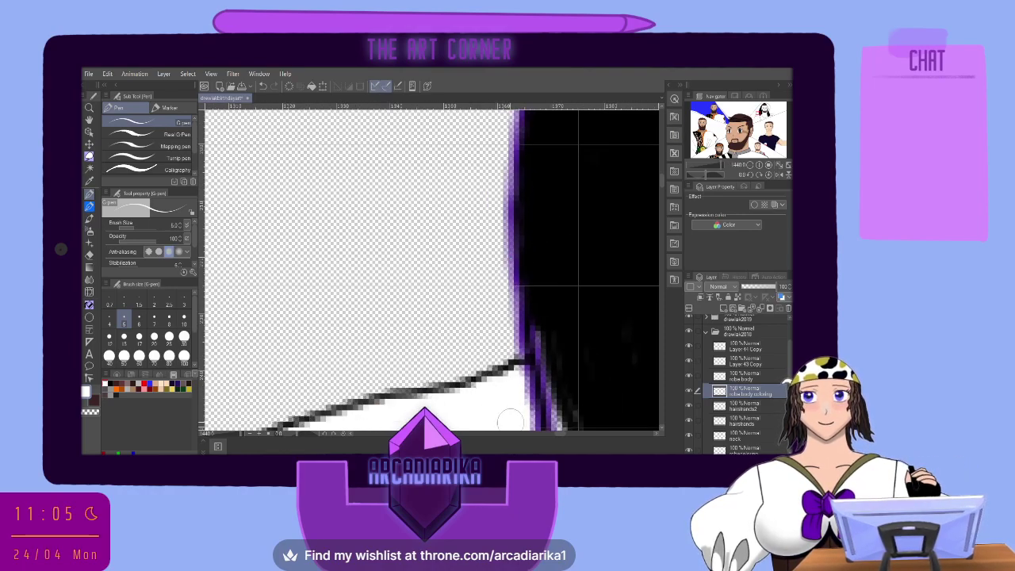
{"action": "scroll", "coordinate": [509, 420], "scroll_direction": "up", "scroll_amount": 2}
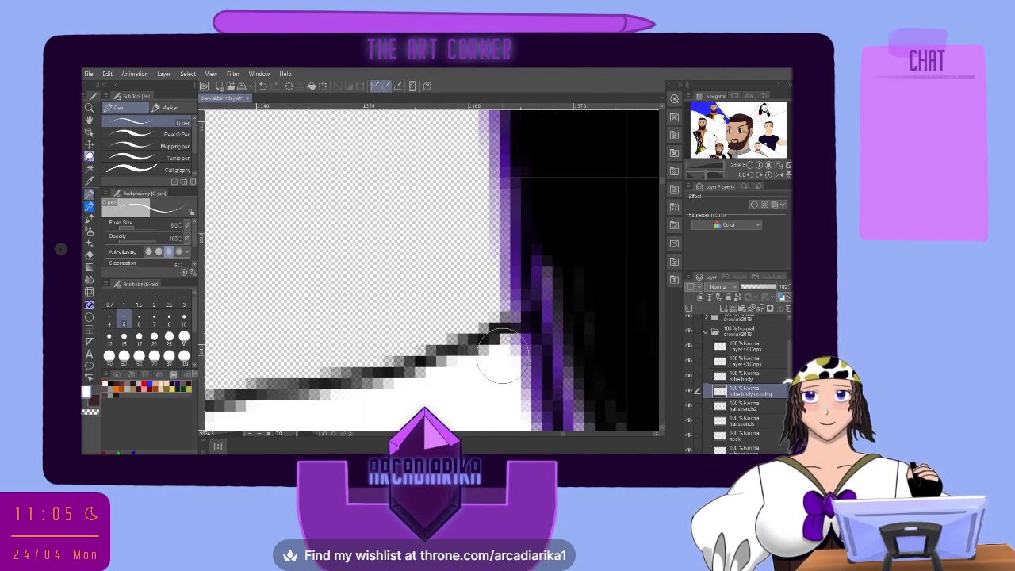
{"action": "left_click", "coordinate": [138, 304]}
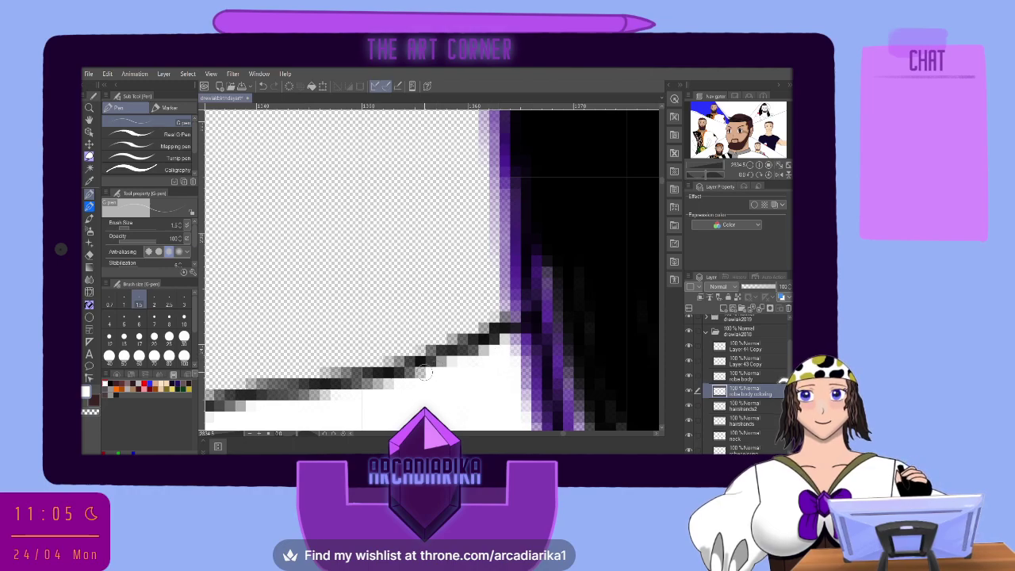
{"action": "scroll", "coordinate": [427, 387], "scroll_direction": "down", "scroll_amount": 2}
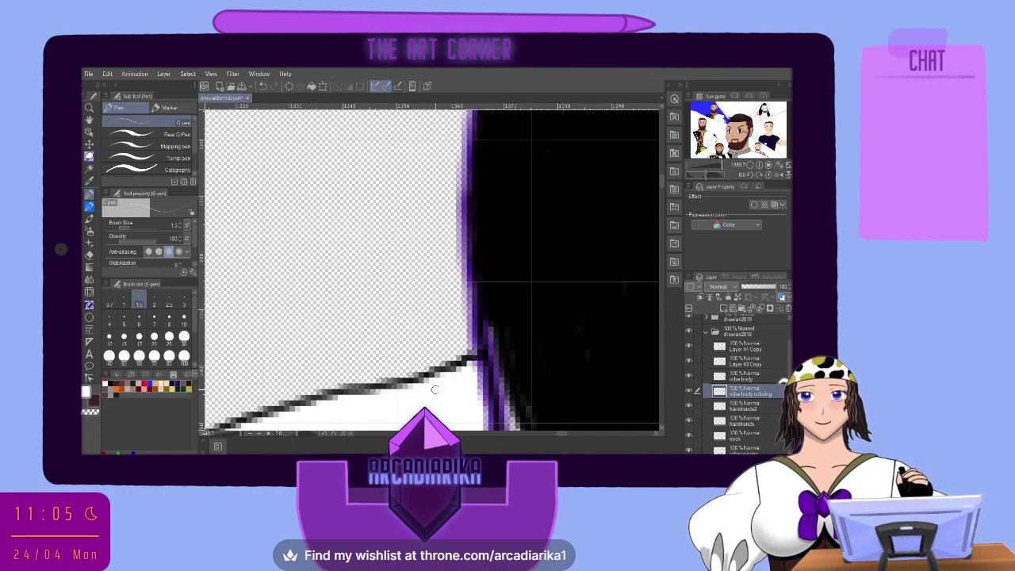
{"action": "left_click_drag", "start_coordinate": [665, 189], "coordinate": [668, 198]}
{"action": "scroll", "coordinate": [512, 315], "scroll_direction": "up", "scroll_amount": 4}
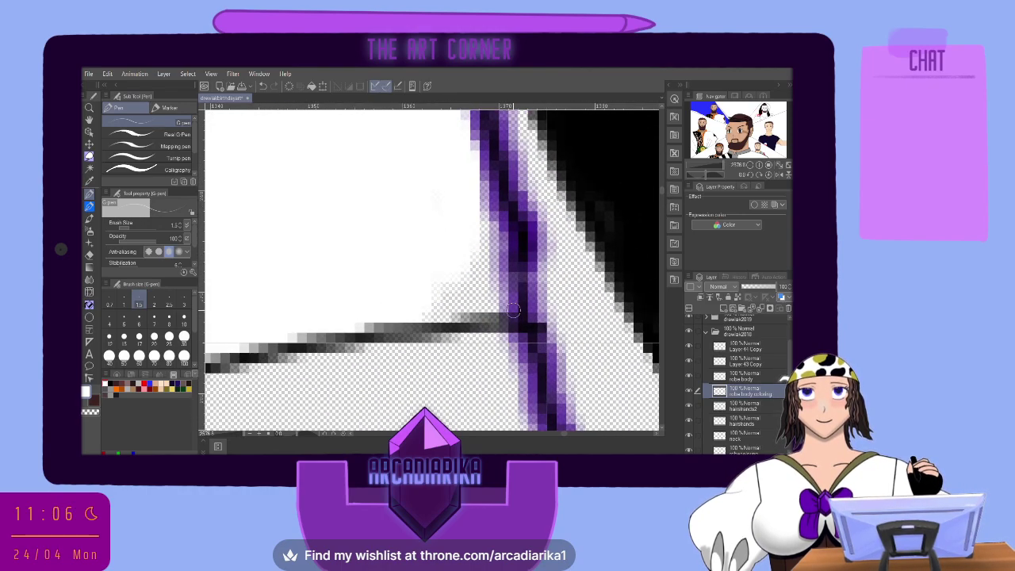
{"action": "left_click", "coordinate": [169, 301]}
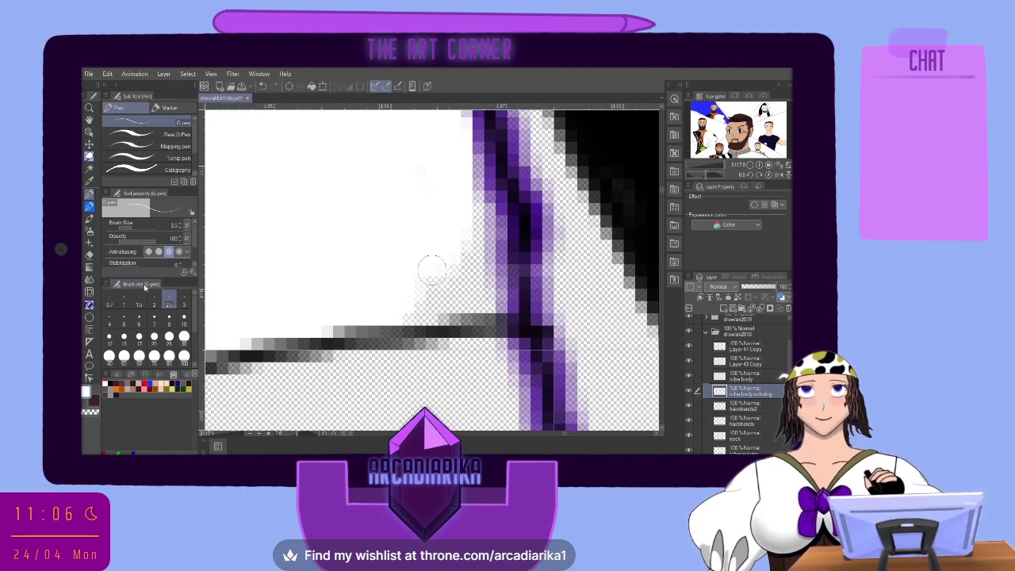
{"action": "mouse_move", "coordinate": [432, 269]}
{"action": "left_mouse_down"}
{"action": "mouse_move", "coordinate": [438, 311]}
{"action": "mouse_move", "coordinate": [446, 311]}
{"action": "mouse_move", "coordinate": [435, 280]}
{"action": "mouse_move", "coordinate": [457, 293]}
{"action": "mouse_move", "coordinate": [458, 310]}
{"action": "mouse_move", "coordinate": [471, 288]}
{"action": "mouse_move", "coordinate": [486, 299]}
{"action": "mouse_move", "coordinate": [471, 213]}
{"action": "mouse_move", "coordinate": [451, 277]}
{"action": "left_mouse_up"}
{"action": "scroll", "coordinate": [451, 277], "scroll_direction": "down", "scroll_amount": 6}
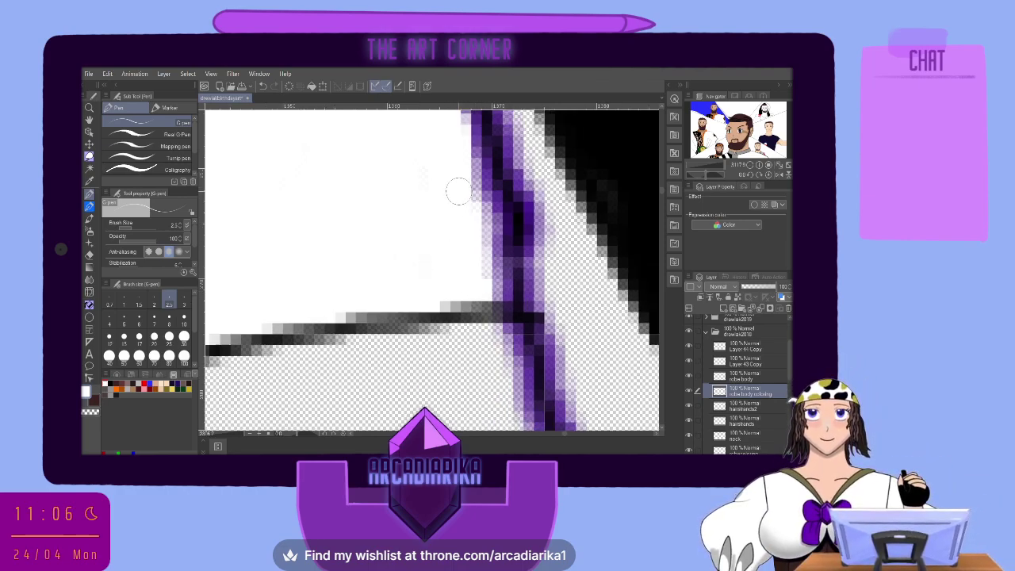
{"action": "scroll", "coordinate": [489, 183], "scroll_direction": "down", "scroll_amount": 3}
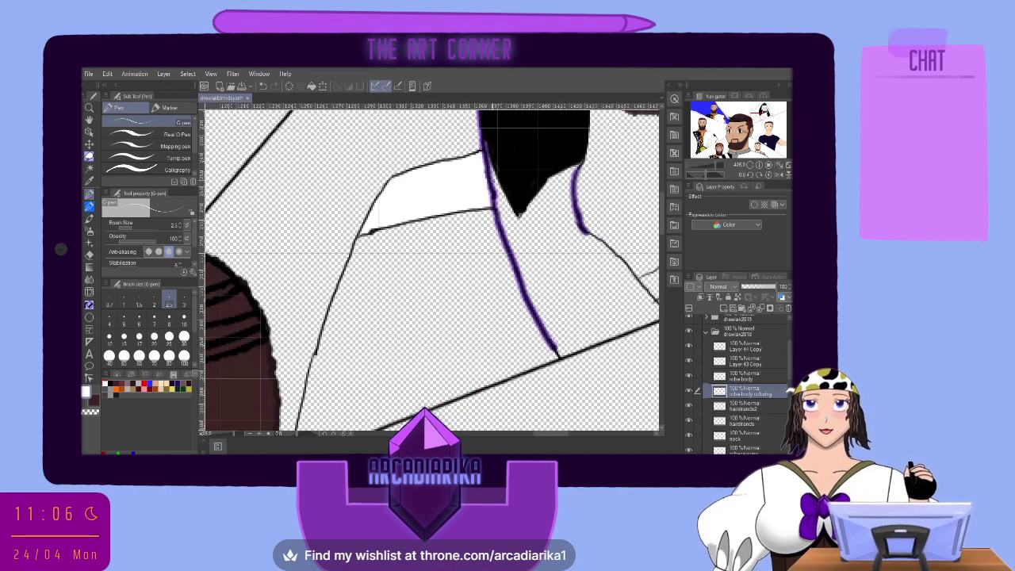
Make the robe layer active and sample the purple of its outline as the drawing color.
{"action": "left_click_drag", "start_coordinate": [662, 217], "coordinate": [668, 197]}
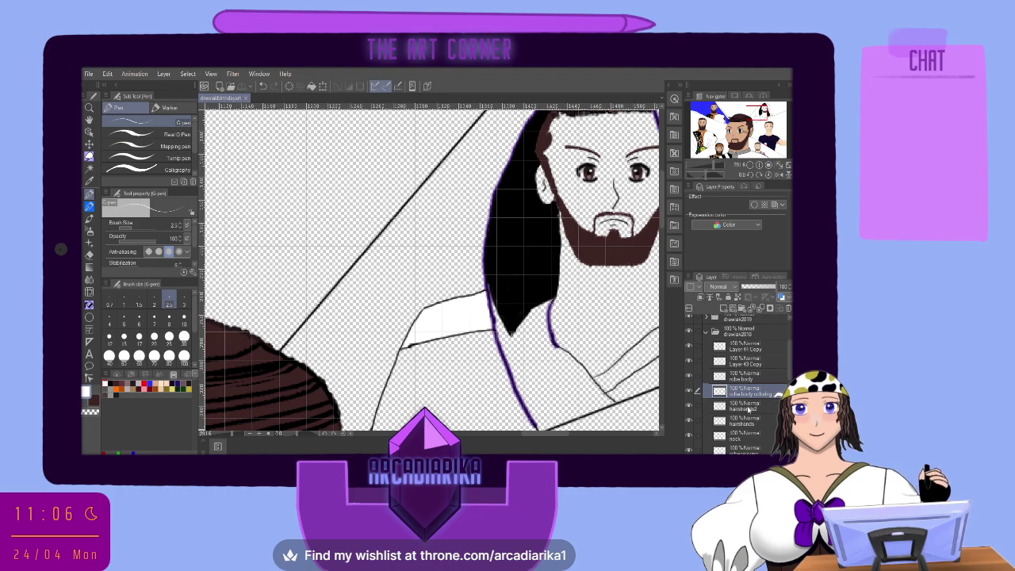
{"action": "scroll", "coordinate": [745, 447], "scroll_direction": "down", "scroll_amount": 1}
{"action": "left_click", "coordinate": [744, 440]}
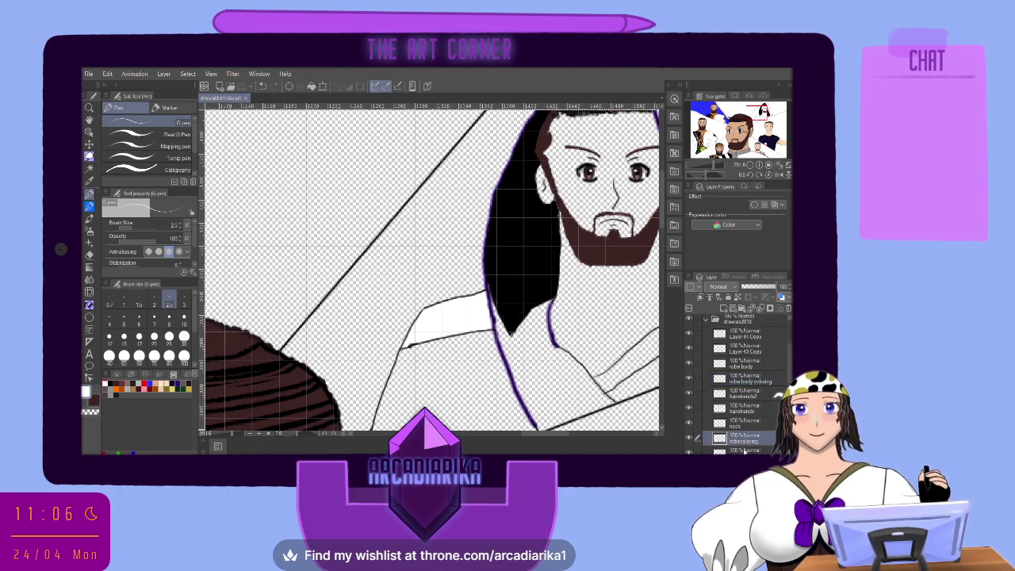
{"action": "left_click", "coordinate": [743, 450]}
{"action": "left_click", "coordinate": [743, 448]}
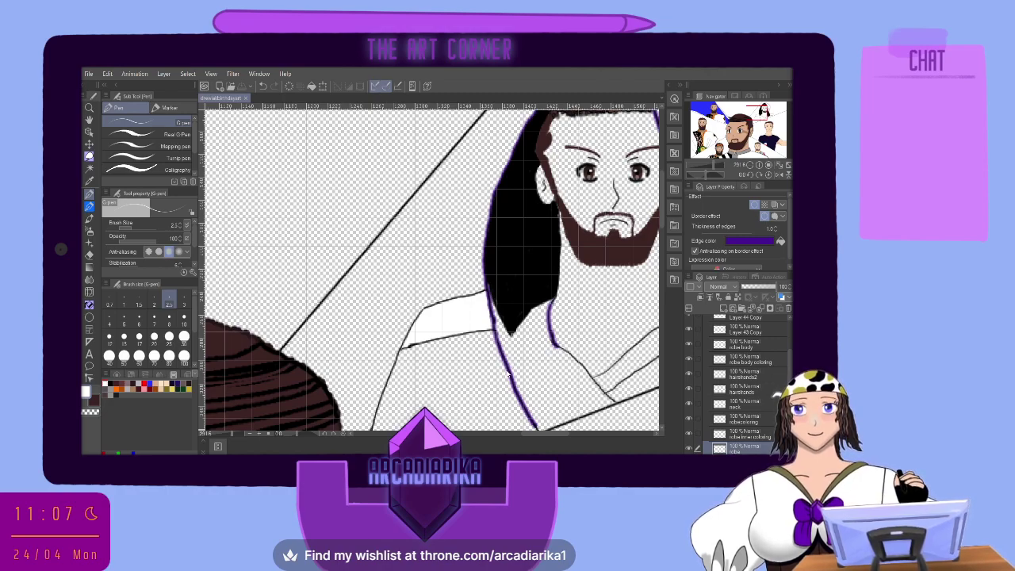
{"action": "left_click", "coordinate": [537, 194], "text": "alt"}
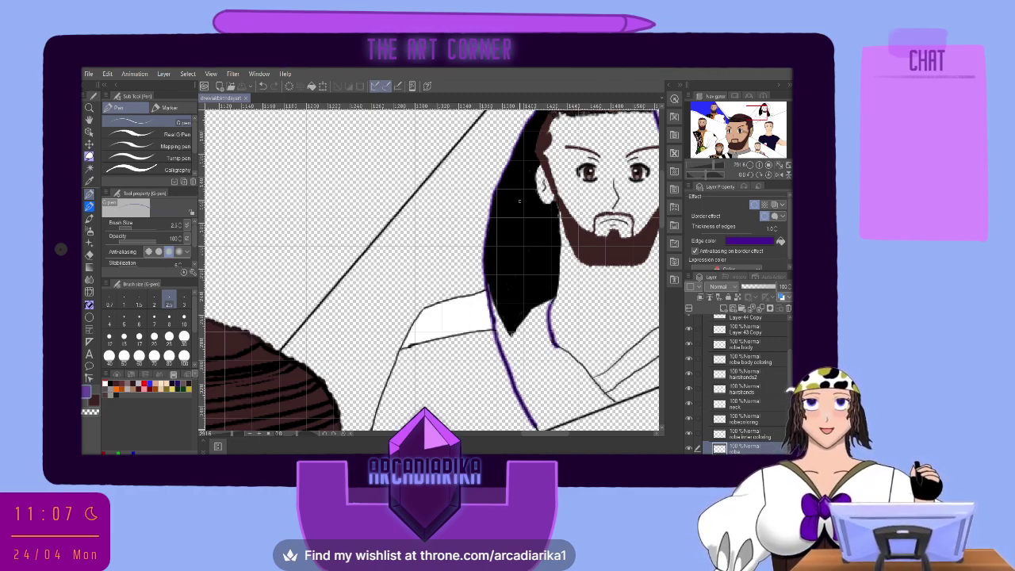
On the robe body coloring layer, paint the middle of the left body panel below the white shoulder strip purple at brush size 30.
{"action": "left_click", "coordinate": [748, 363]}
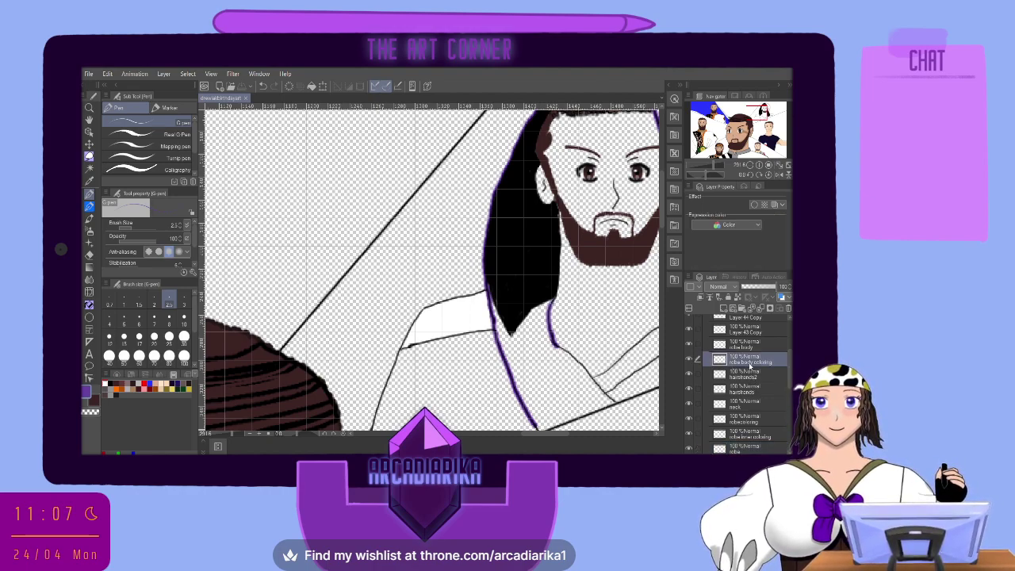
{"action": "left_click", "coordinate": [689, 359]}
{"action": "left_click", "coordinate": [689, 359]}
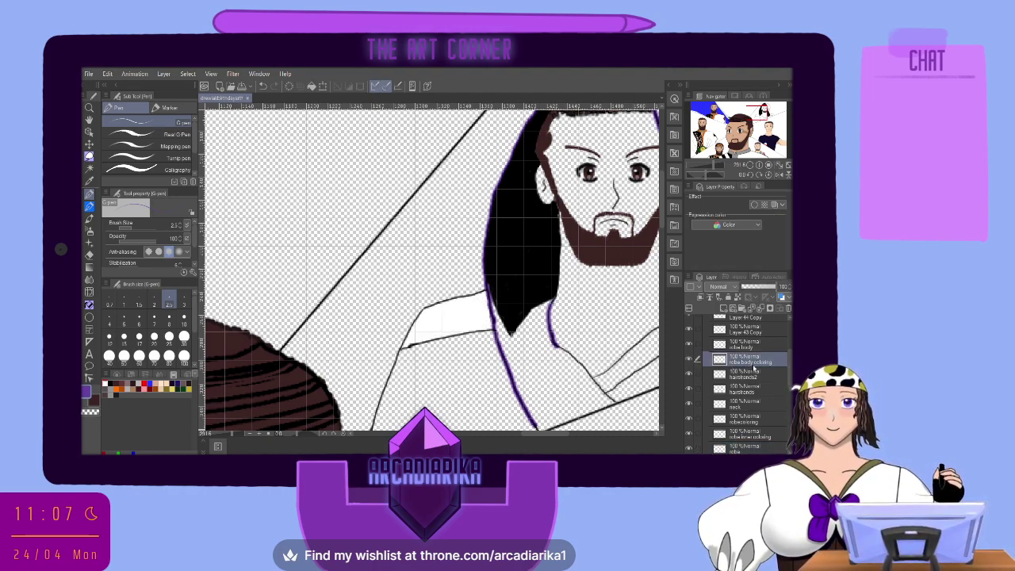
{"action": "scroll", "coordinate": [533, 393], "scroll_direction": "down", "scroll_amount": 2}
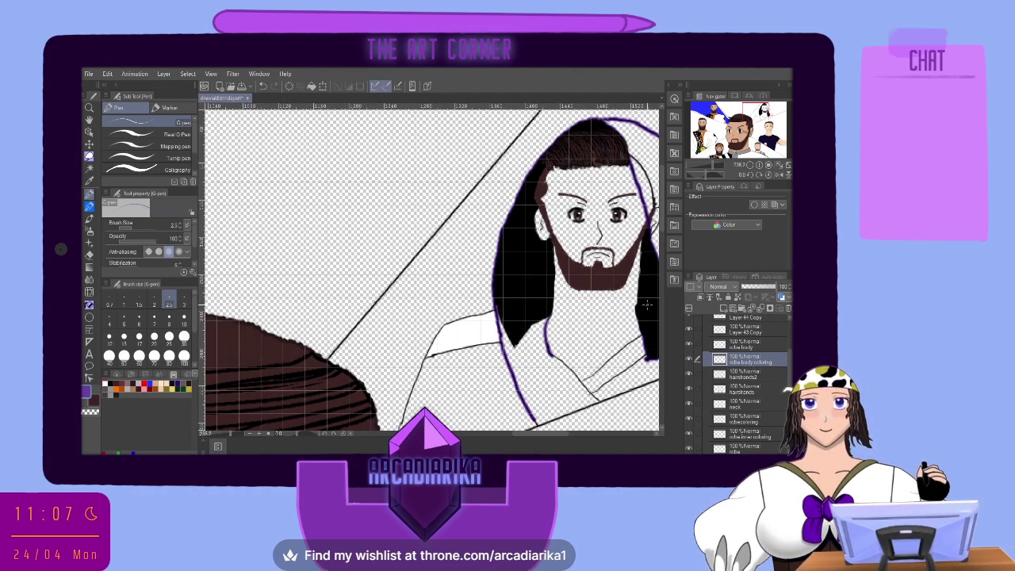
{"action": "left_click_drag", "start_coordinate": [662, 222], "coordinate": [663, 246]}
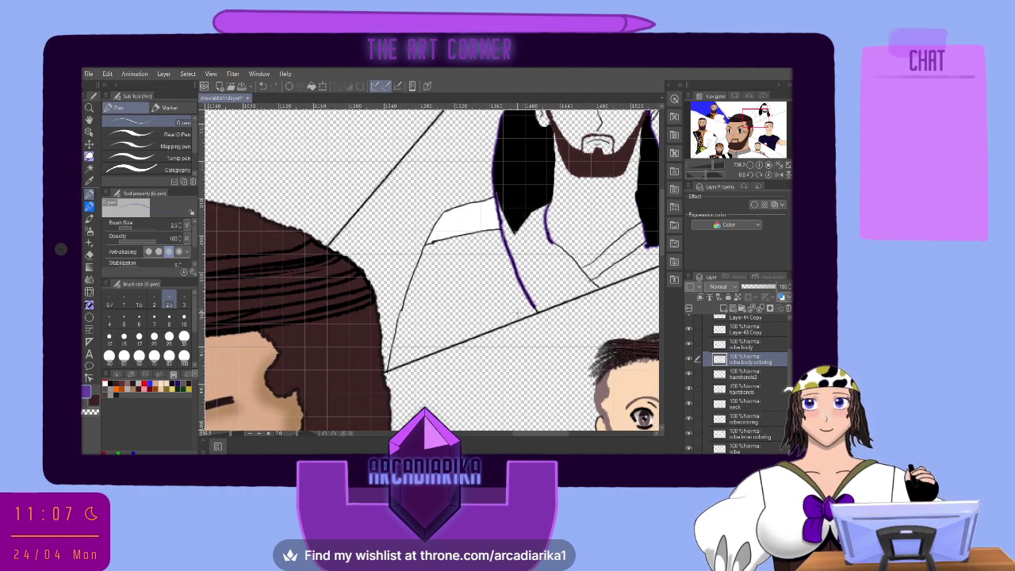
{"action": "scroll", "coordinate": [517, 312], "scroll_direction": "up", "scroll_amount": 3}
{"action": "scroll", "coordinate": [647, 303], "scroll_direction": "down", "scroll_amount": 1}
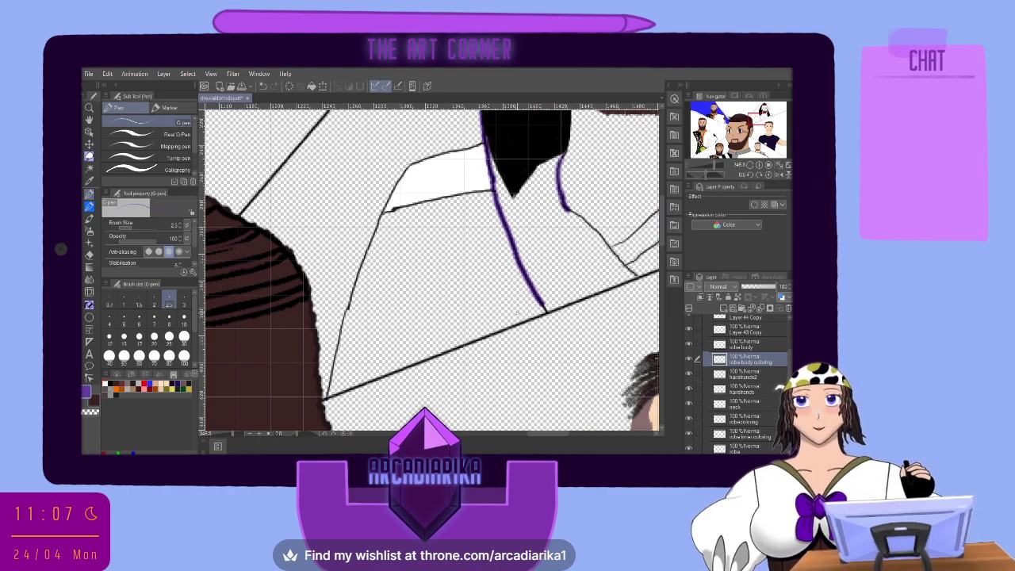
{"action": "scroll", "coordinate": [647, 303], "scroll_direction": "up", "scroll_amount": 1}
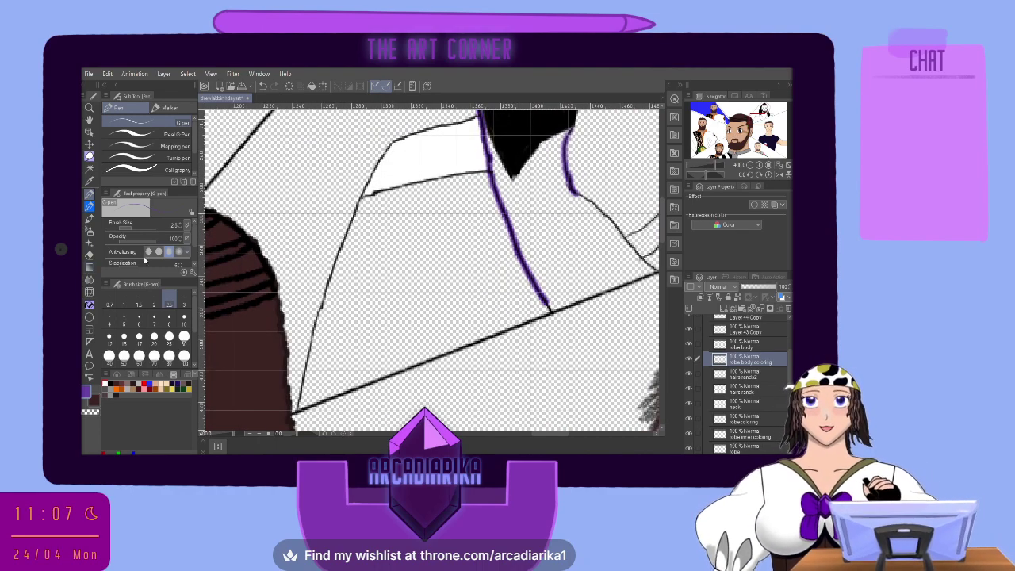
{"action": "left_click", "coordinate": [154, 318]}
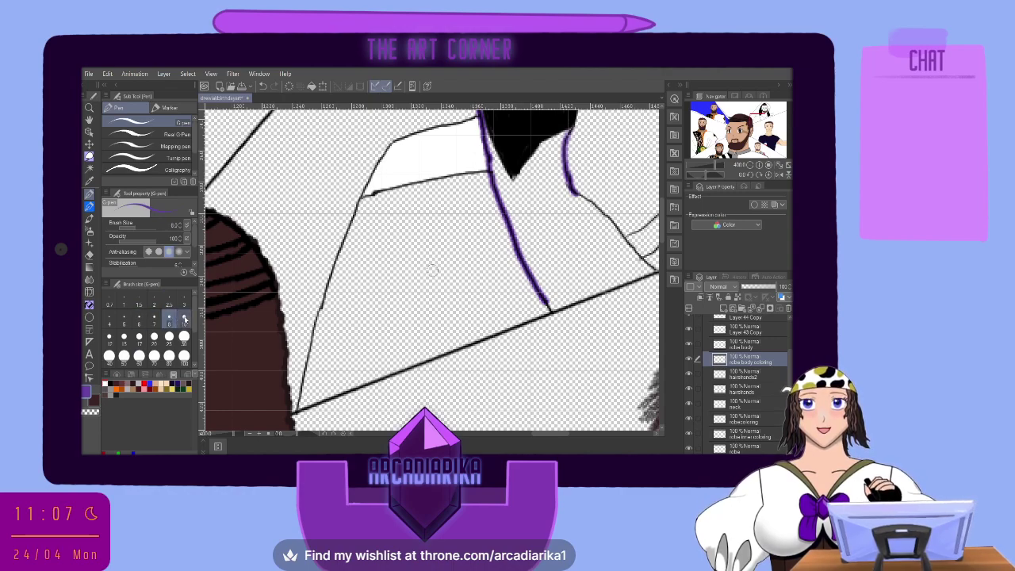
{"action": "left_click", "coordinate": [184, 336]}
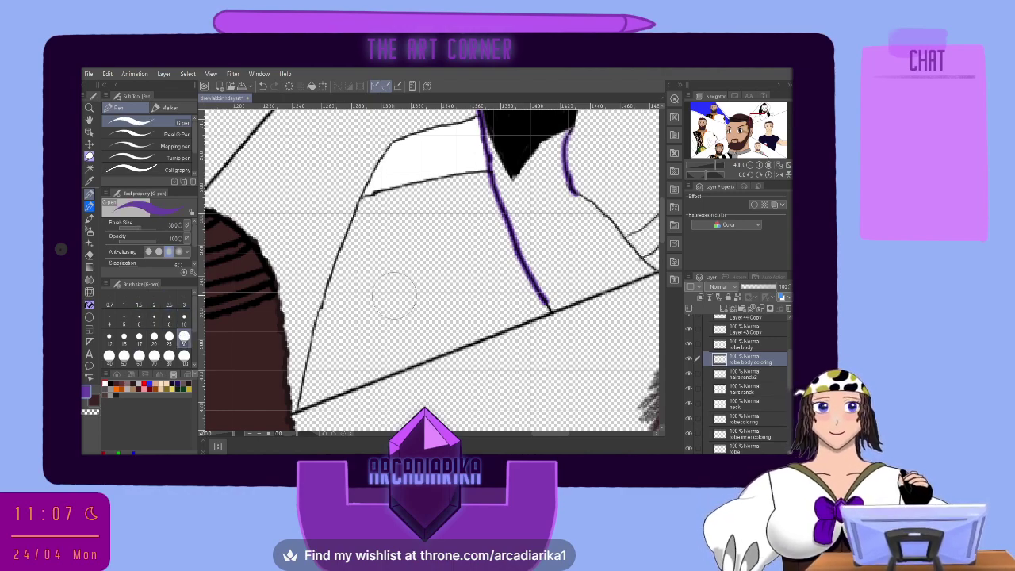
{"action": "mouse_move", "coordinate": [416, 273]}
{"action": "left_mouse_down"}
{"action": "mouse_move", "coordinate": [364, 333]}
{"action": "mouse_move", "coordinate": [357, 325]}
{"action": "mouse_move", "coordinate": [369, 312]}
{"action": "mouse_move", "coordinate": [332, 331]}
{"action": "mouse_move", "coordinate": [362, 294]}
{"action": "mouse_move", "coordinate": [444, 292]}
{"action": "mouse_move", "coordinate": [399, 333]}
{"action": "mouse_move", "coordinate": [390, 325]}
{"action": "mouse_move", "coordinate": [357, 361]}
{"action": "mouse_move", "coordinate": [426, 324]}
{"action": "mouse_move", "coordinate": [414, 340]}
{"action": "mouse_move", "coordinate": [422, 228]}
{"action": "mouse_move", "coordinate": [410, 219]}
{"action": "mouse_move", "coordinate": [327, 370]}
{"action": "mouse_move", "coordinate": [340, 306]}
{"action": "mouse_move", "coordinate": [447, 229]}
{"action": "mouse_move", "coordinate": [406, 249]}
{"action": "left_mouse_up"}
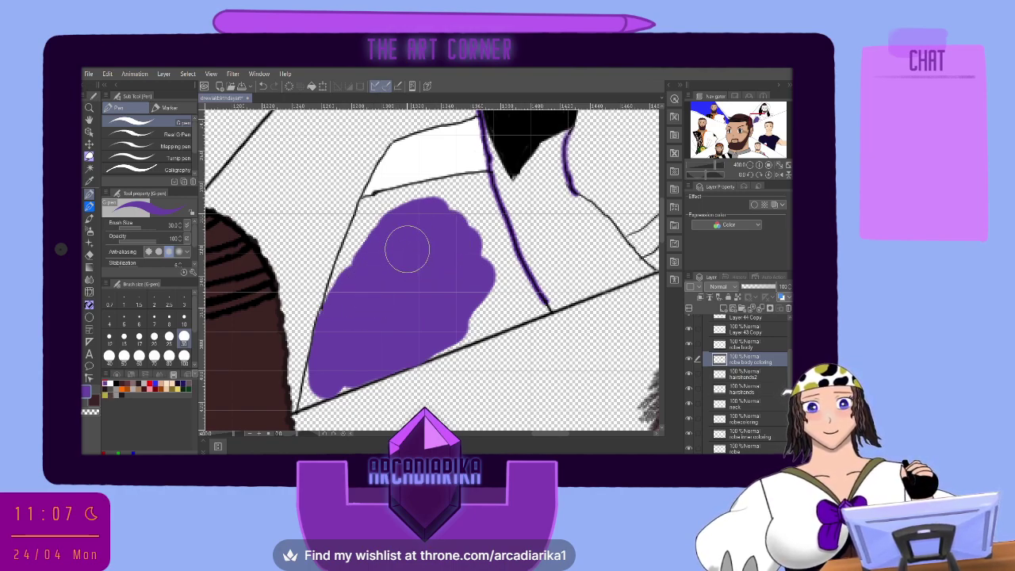
Extend the purple along the left panel's outer edge and lower corner at brush size 20, erasing the overflow at the corner.
{"action": "left_click", "coordinate": [155, 338]}
{"action": "mouse_move", "coordinate": [390, 227]}
{"action": "left_mouse_down"}
{"action": "mouse_move", "coordinate": [364, 221]}
{"action": "mouse_move", "coordinate": [357, 234]}
{"action": "mouse_move", "coordinate": [304, 403]}
{"action": "mouse_move", "coordinate": [451, 337]}
{"action": "left_mouse_up"}
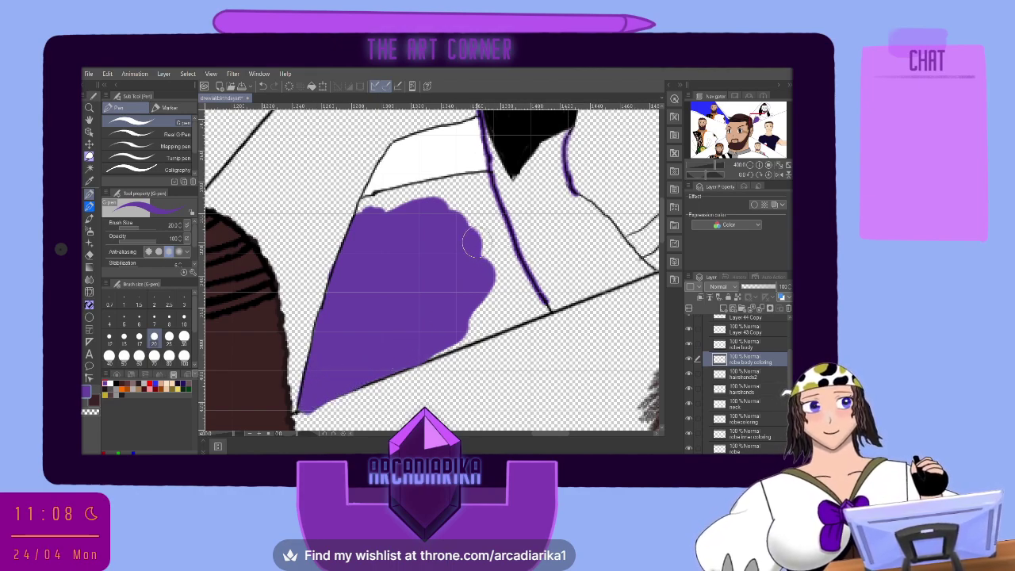
{"action": "left_click", "coordinate": [88, 254]}
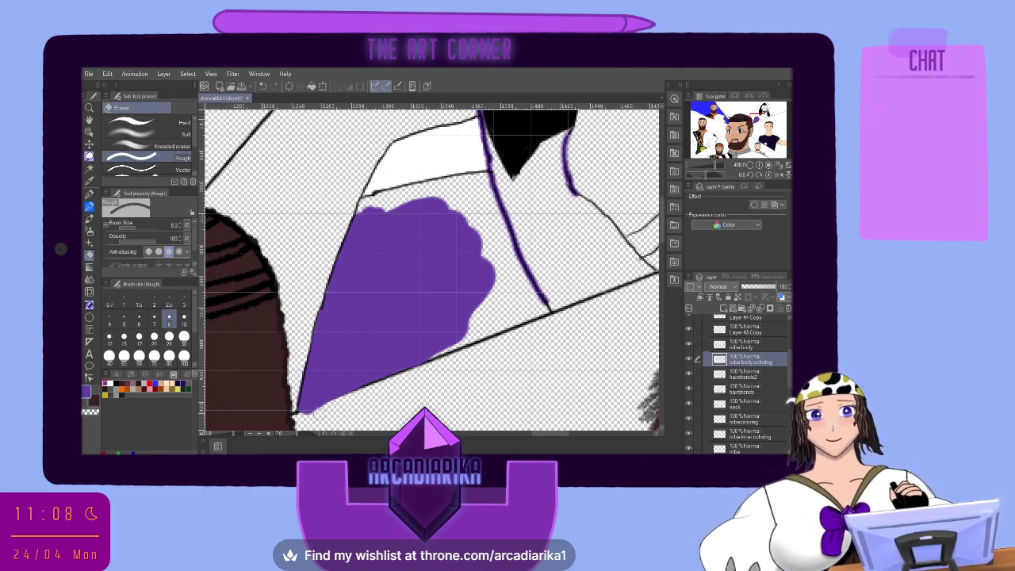
{"action": "left_click_drag", "start_coordinate": [307, 412], "coordinate": [303, 413]}
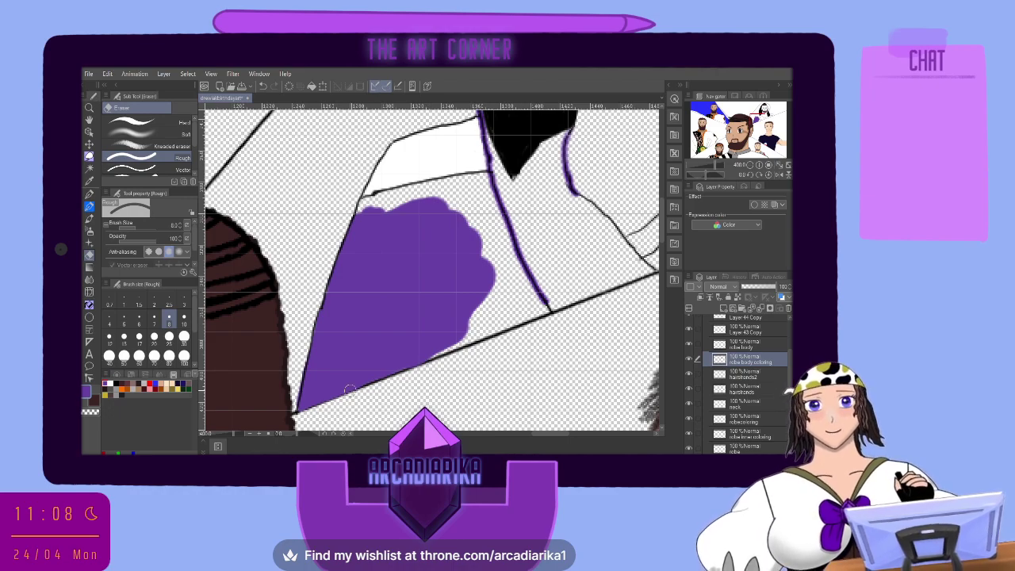
{"action": "left_click", "coordinate": [89, 232]}
{"action": "left_click", "coordinate": [90, 194]}
{"action": "left_click", "coordinate": [90, 206]}
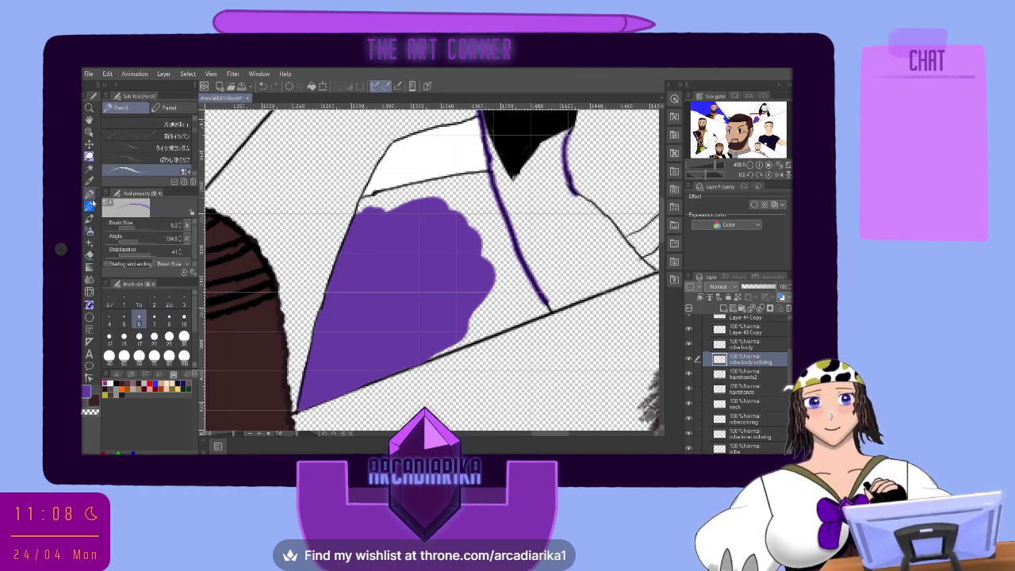
{"action": "left_click_drag", "start_coordinate": [460, 211], "coordinate": [468, 213]}
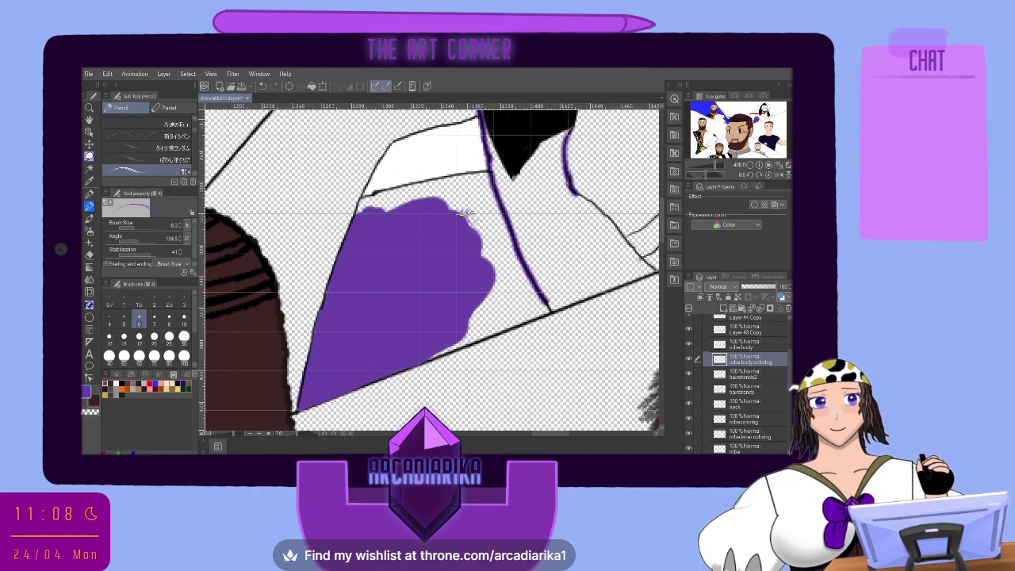
{"action": "left_click", "coordinate": [261, 86]}
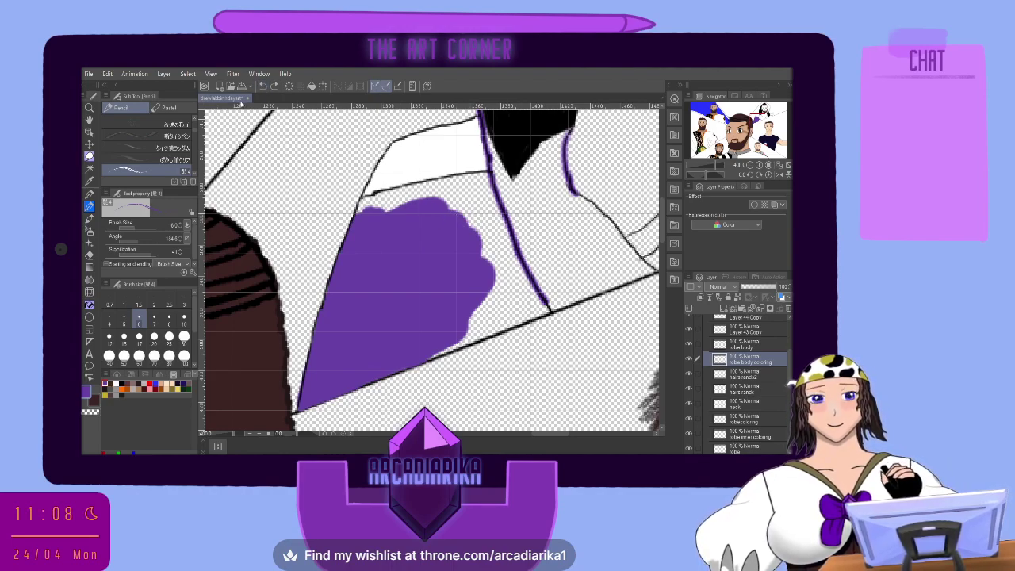
Extend the left panel's purple fill along the lower border line and up to the hood outline with the G-pen at size 20.
{"action": "left_click", "coordinate": [90, 193]}
{"action": "mouse_move", "coordinate": [468, 208]}
{"action": "left_mouse_down"}
{"action": "mouse_move", "coordinate": [460, 217]}
{"action": "mouse_move", "coordinate": [495, 299]}
{"action": "mouse_move", "coordinate": [425, 344]}
{"action": "mouse_move", "coordinate": [517, 311]}
{"action": "mouse_move", "coordinate": [478, 218]}
{"action": "mouse_move", "coordinate": [416, 195]}
{"action": "mouse_move", "coordinate": [402, 215]}
{"action": "left_mouse_up"}
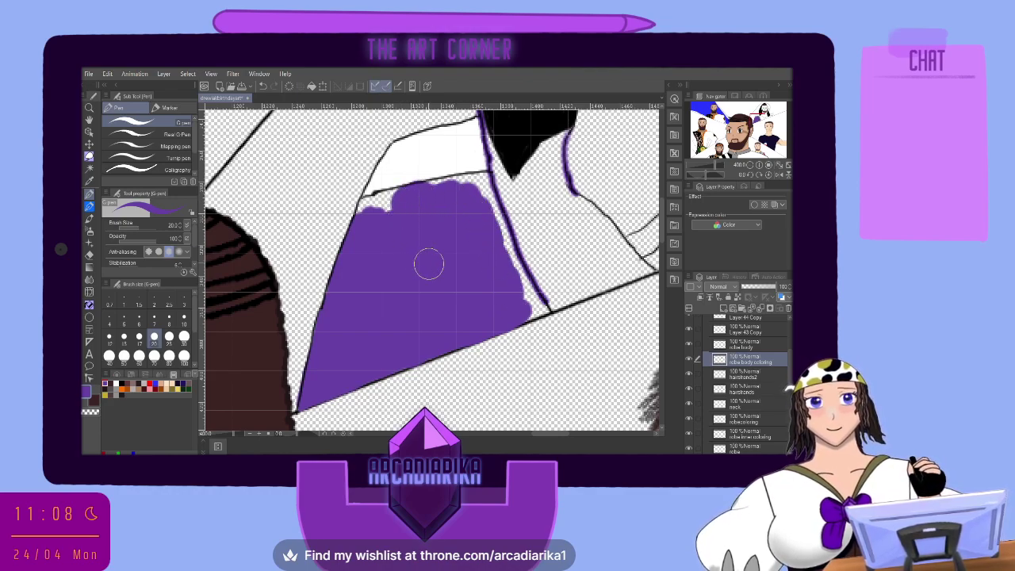
{"action": "key", "text": "ctrl+z"}
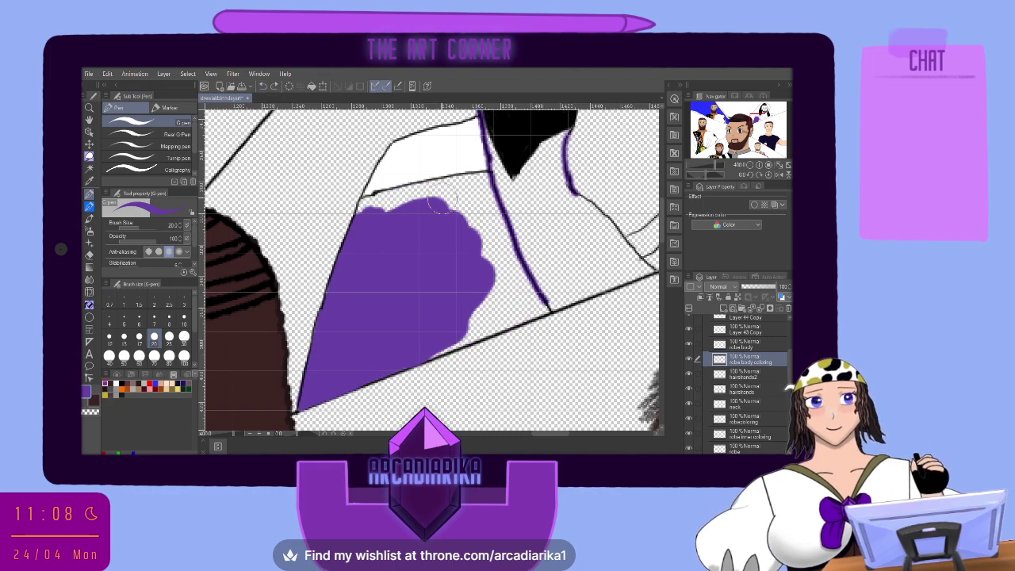
{"action": "mouse_move", "coordinate": [469, 250]}
{"action": "left_mouse_down"}
{"action": "mouse_move", "coordinate": [486, 283]}
{"action": "mouse_move", "coordinate": [493, 246]}
{"action": "mouse_move", "coordinate": [474, 321]}
{"action": "mouse_move", "coordinate": [461, 321]}
{"action": "mouse_move", "coordinate": [461, 339]}
{"action": "mouse_move", "coordinate": [426, 353]}
{"action": "mouse_move", "coordinate": [514, 314]}
{"action": "mouse_move", "coordinate": [496, 298]}
{"action": "left_mouse_up"}
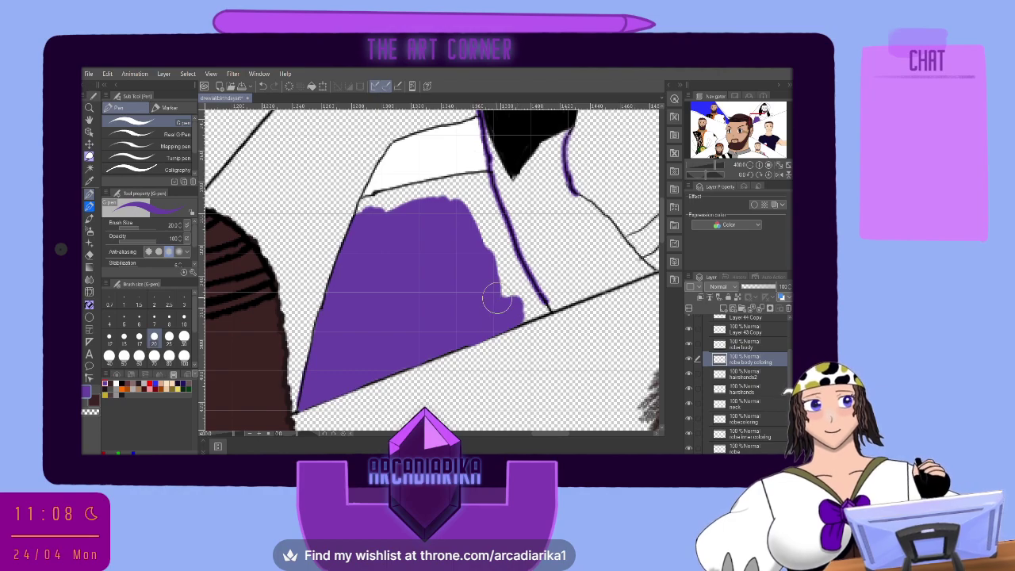
{"action": "scroll", "coordinate": [522, 284], "scroll_direction": "up", "scroll_amount": 3}
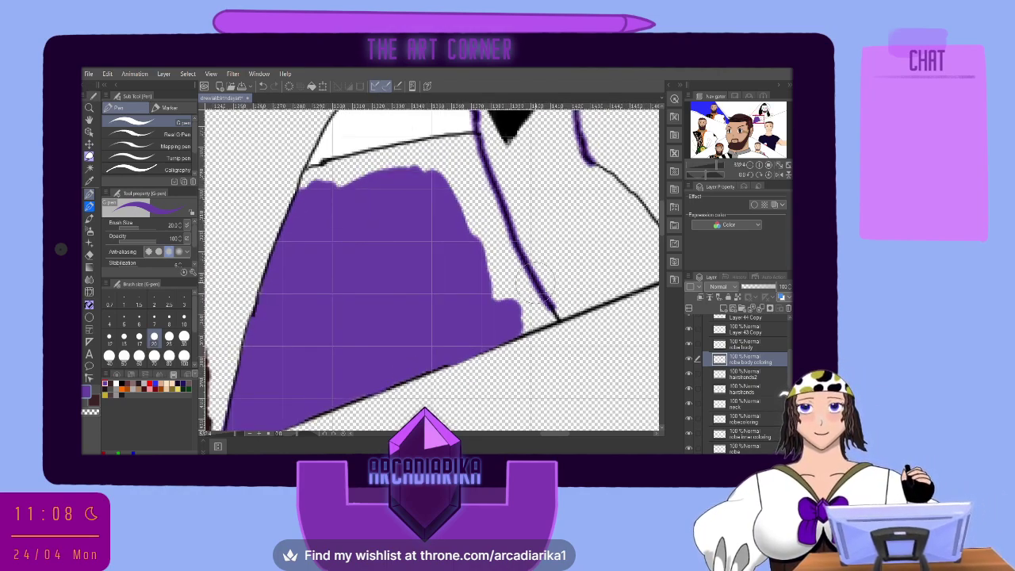
{"action": "scroll", "coordinate": [438, 202], "scroll_direction": "up", "scroll_amount": 1}
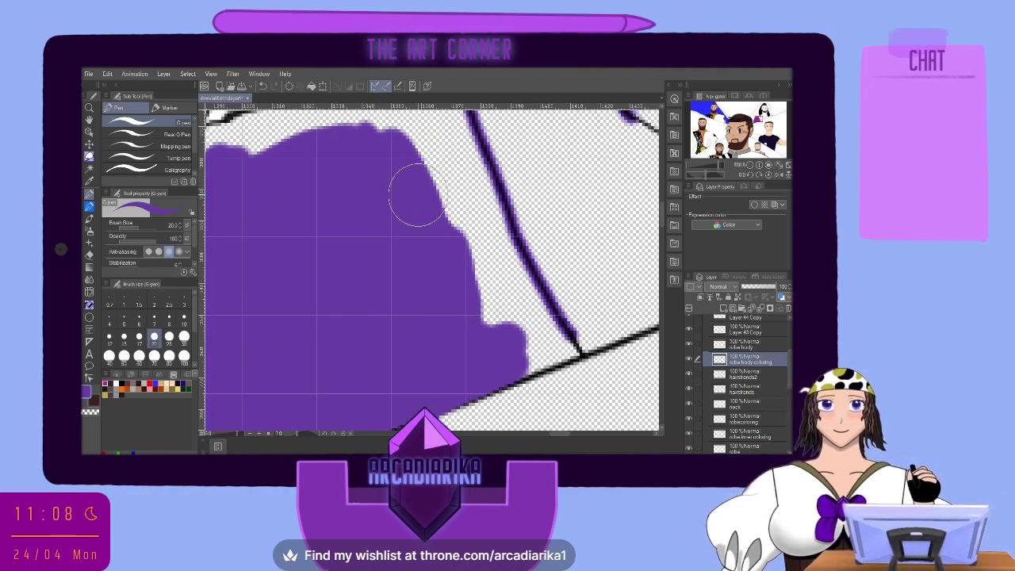
{"action": "mouse_move", "coordinate": [418, 195]}
{"action": "left_mouse_down"}
{"action": "mouse_move", "coordinate": [452, 245]}
{"action": "mouse_move", "coordinate": [467, 219]}
{"action": "mouse_move", "coordinate": [482, 224]}
{"action": "mouse_move", "coordinate": [528, 321]}
{"action": "left_mouse_up"}
{"action": "mouse_move", "coordinate": [539, 337]}
{"action": "left_mouse_down"}
{"action": "mouse_move", "coordinate": [490, 322]}
{"action": "mouse_move", "coordinate": [476, 294]}
{"action": "left_mouse_up"}
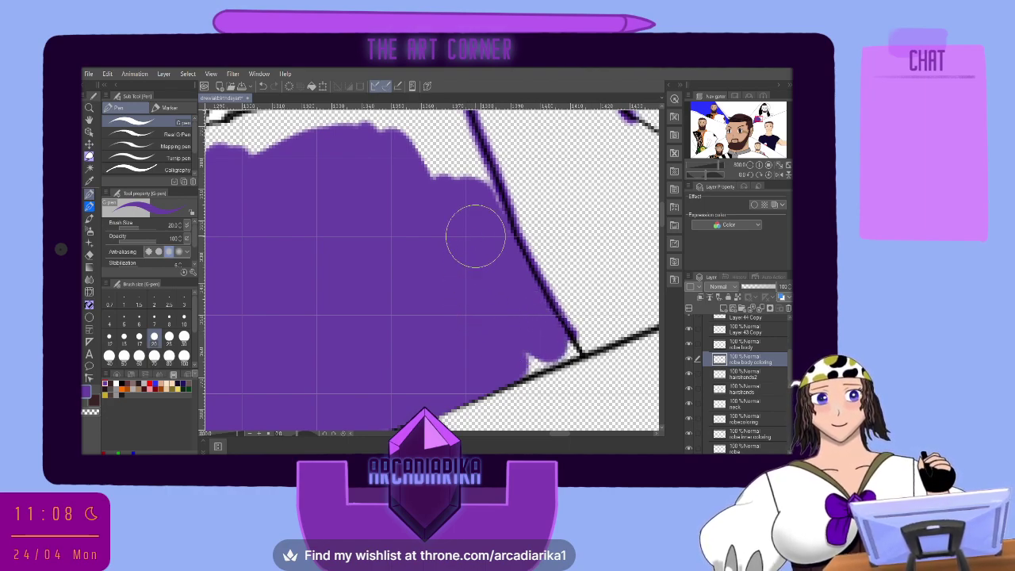
Fill the gap in the left panel's lower corner between the hood outline and border line with purple at brush size 8.
{"action": "key", "text": "bracketleft"}
{"action": "key", "text": "bracketleft"}
{"action": "key", "text": "bracketleft"}
{"action": "key", "text": "bracketleft"}
{"action": "key", "text": "bracketleft"}
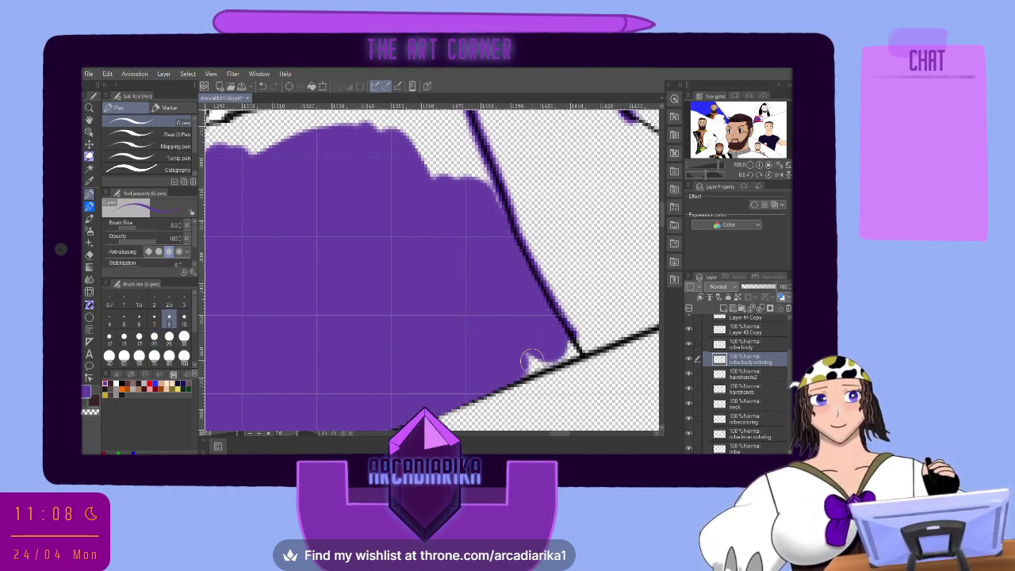
{"action": "left_click_drag", "start_coordinate": [528, 354], "coordinate": [541, 361]}
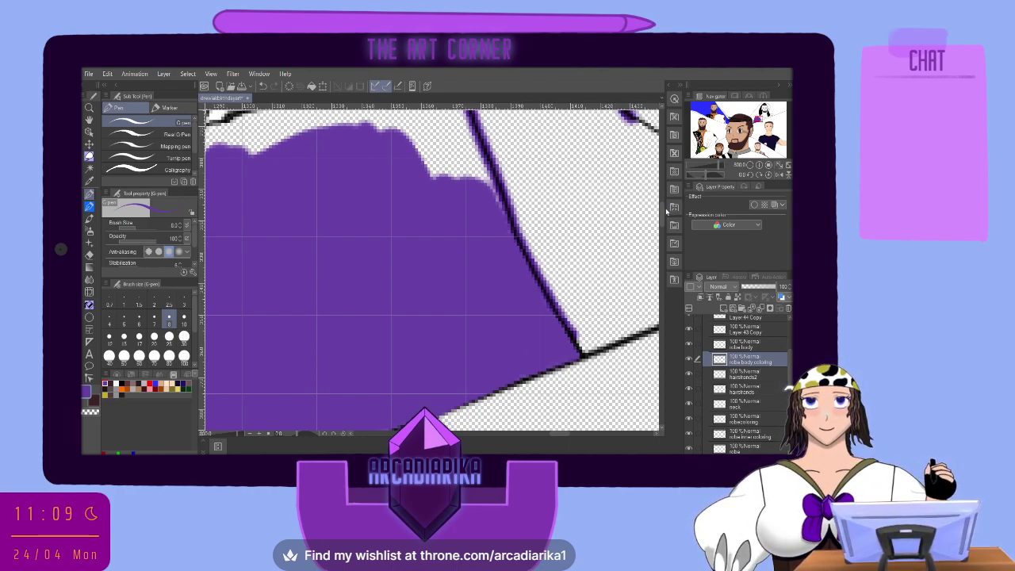
Fill the remaining strip beneath the white shoulder panel with purple, from the hood outline across to the outer corner.
{"action": "left_click_drag", "start_coordinate": [661, 210], "coordinate": [662, 203]}
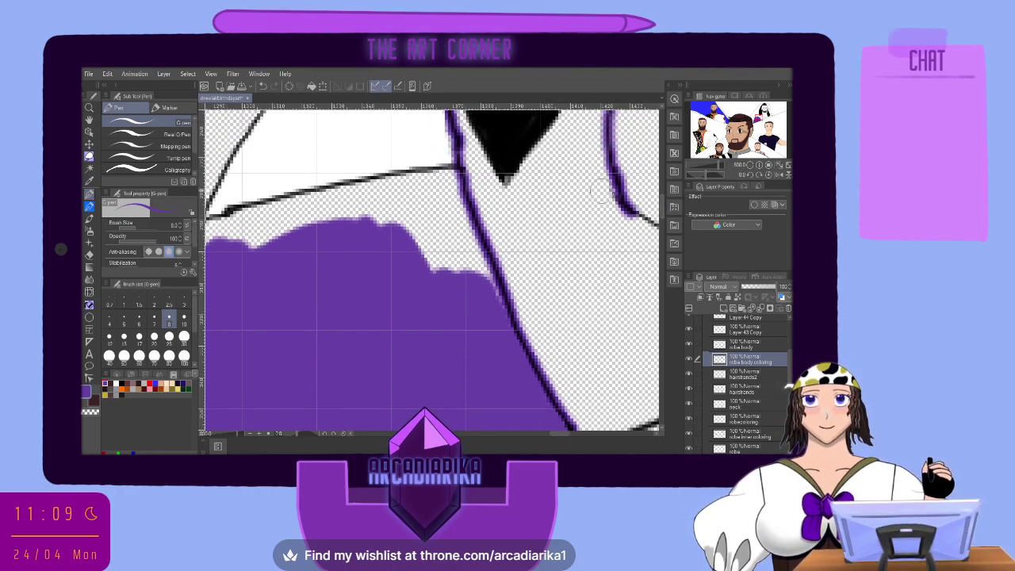
{"action": "mouse_move", "coordinate": [409, 230]}
{"action": "left_mouse_down"}
{"action": "mouse_move", "coordinate": [420, 254]}
{"action": "mouse_move", "coordinate": [428, 238]}
{"action": "mouse_move", "coordinate": [455, 253]}
{"action": "mouse_move", "coordinate": [464, 236]}
{"action": "mouse_move", "coordinate": [485, 278]}
{"action": "mouse_move", "coordinate": [459, 256]}
{"action": "mouse_move", "coordinate": [438, 198]}
{"action": "mouse_move", "coordinate": [448, 186]}
{"action": "mouse_move", "coordinate": [464, 226]}
{"action": "mouse_move", "coordinate": [410, 211]}
{"action": "mouse_move", "coordinate": [440, 178]}
{"action": "mouse_move", "coordinate": [430, 215]}
{"action": "mouse_move", "coordinate": [362, 221]}
{"action": "mouse_move", "coordinate": [369, 198]}
{"action": "mouse_move", "coordinate": [425, 177]}
{"action": "mouse_move", "coordinate": [313, 208]}
{"action": "mouse_move", "coordinate": [344, 217]}
{"action": "mouse_move", "coordinate": [288, 225]}
{"action": "mouse_move", "coordinate": [285, 211]}
{"action": "mouse_move", "coordinate": [344, 194]}
{"action": "left_mouse_up"}
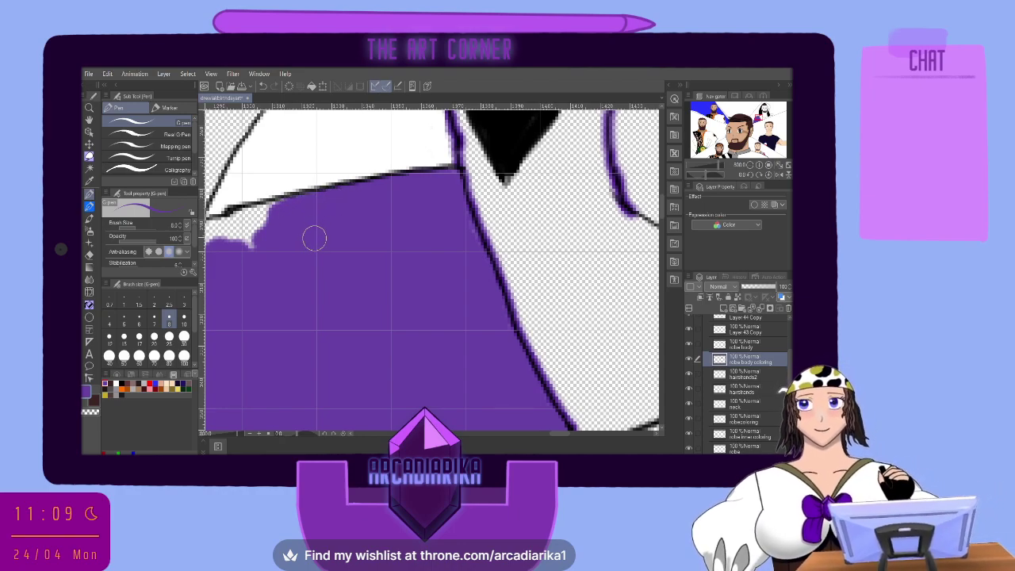
{"action": "left_click_drag", "start_coordinate": [552, 433], "coordinate": [547, 432]}
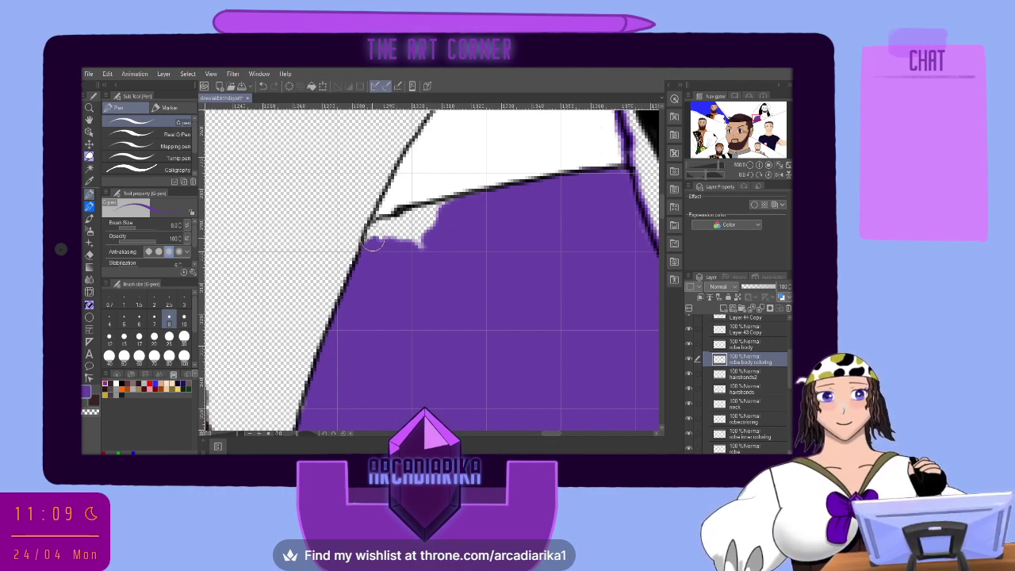
{"action": "mouse_move", "coordinate": [376, 230]}
{"action": "left_mouse_down"}
{"action": "mouse_move", "coordinate": [452, 207]}
{"action": "mouse_move", "coordinate": [413, 229]}
{"action": "left_mouse_up"}
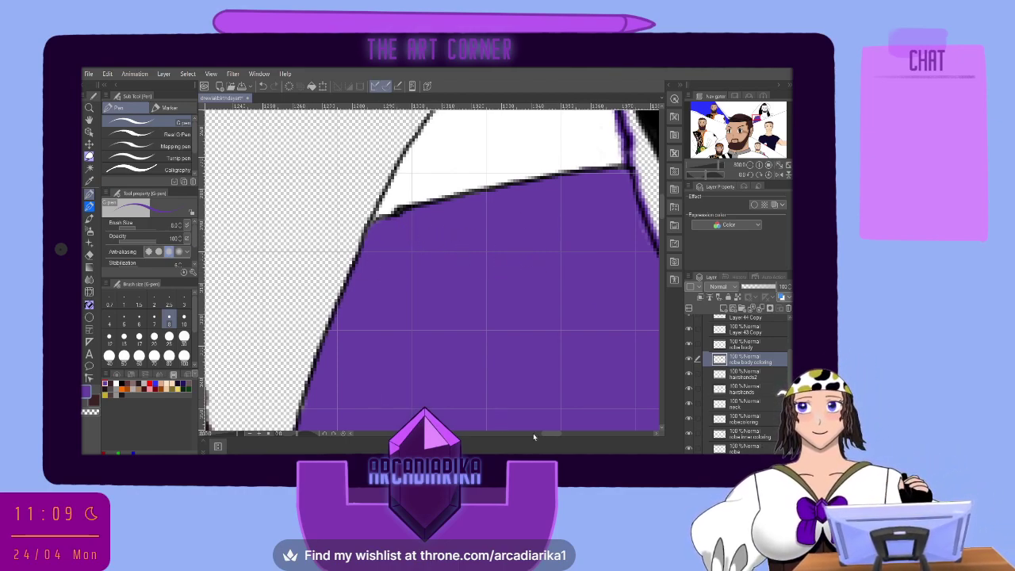
Paint the pointed lower end of the right robe body panel purple, between the collar line and the slanted border line.
{"action": "left_click_drag", "start_coordinate": [562, 436], "coordinate": [614, 438]}
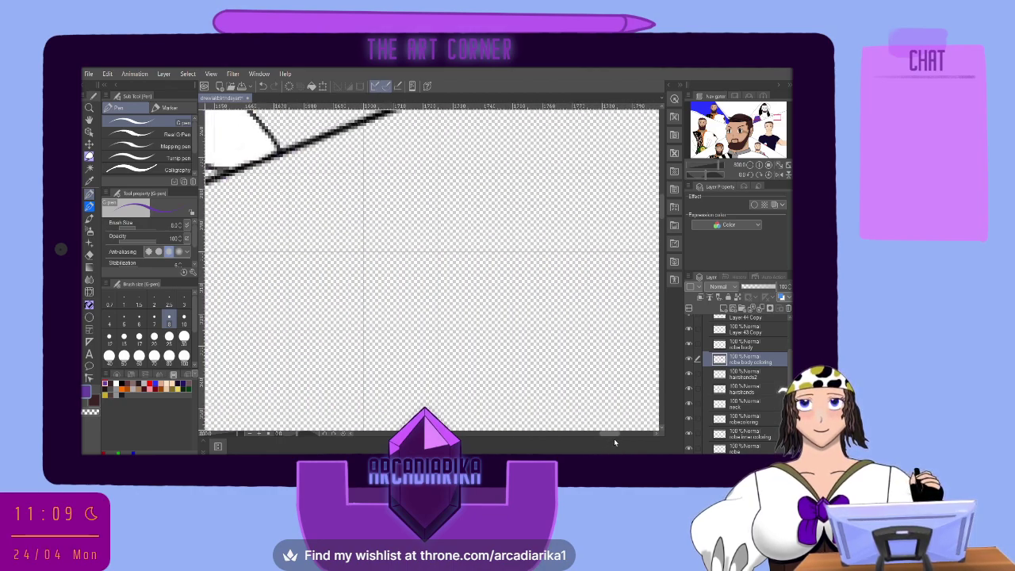
{"action": "scroll", "coordinate": [497, 339], "scroll_direction": "down", "scroll_amount": 1}
{"action": "scroll", "coordinate": [431, 308], "scroll_direction": "up", "scroll_amount": 1}
{"action": "scroll", "coordinate": [435, 322], "scroll_direction": "down", "scroll_amount": 4}
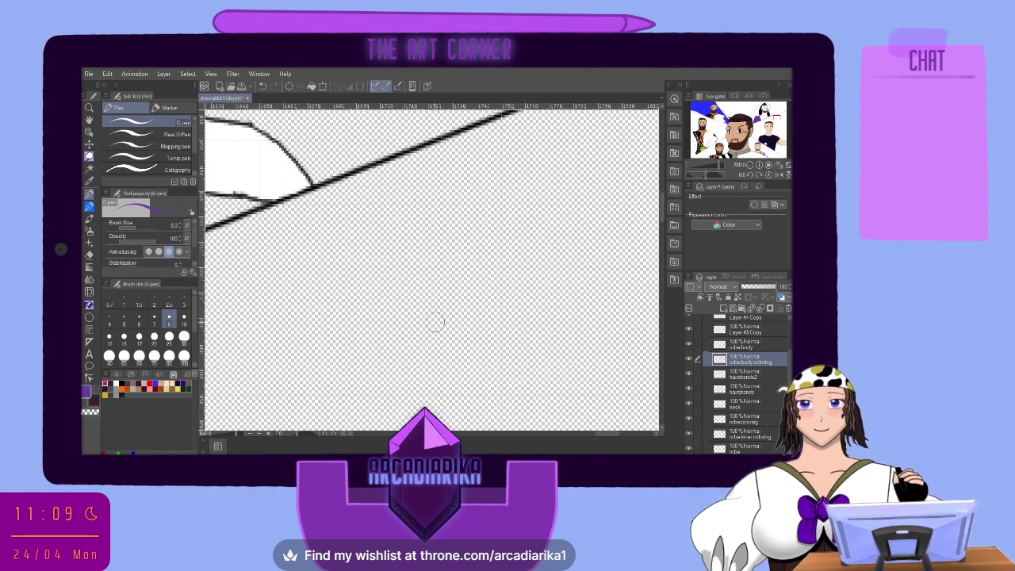
{"action": "left_click_drag", "start_coordinate": [612, 434], "coordinate": [587, 434]}
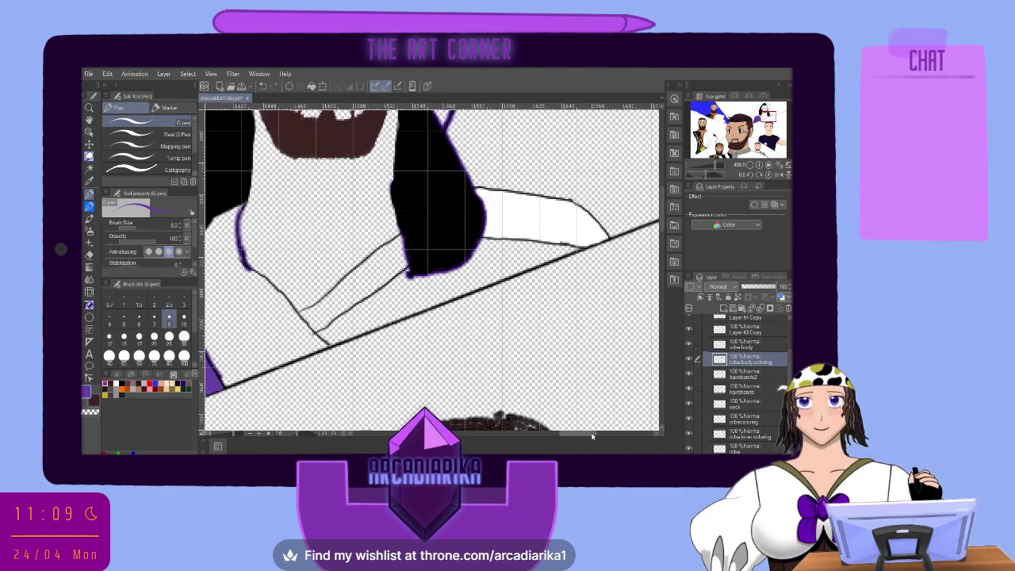
{"action": "scroll", "coordinate": [412, 317], "scroll_direction": "up", "scroll_amount": 1}
{"action": "scroll", "coordinate": [395, 320], "scroll_direction": "up", "scroll_amount": 1}
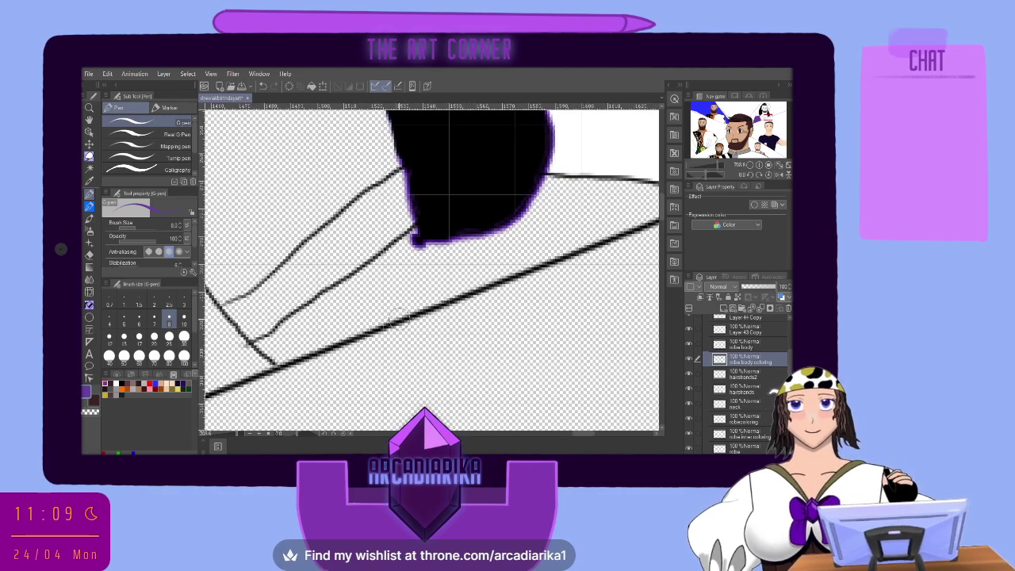
{"action": "mouse_move", "coordinate": [361, 302]}
{"action": "left_mouse_down"}
{"action": "mouse_move", "coordinate": [382, 290]}
{"action": "mouse_move", "coordinate": [439, 285]}
{"action": "mouse_move", "coordinate": [447, 295]}
{"action": "mouse_move", "coordinate": [285, 359]}
{"action": "mouse_move", "coordinate": [326, 333]}
{"action": "mouse_move", "coordinate": [313, 317]}
{"action": "mouse_move", "coordinate": [321, 305]}
{"action": "mouse_move", "coordinate": [372, 279]}
{"action": "mouse_move", "coordinate": [285, 336]}
{"action": "left_mouse_up"}
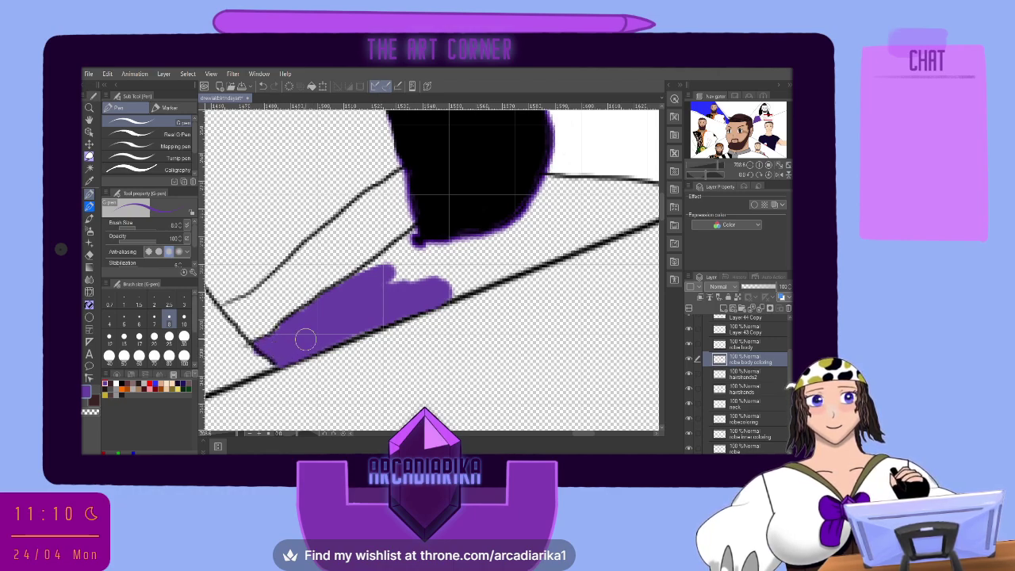
{"action": "left_click", "coordinate": [88, 254]}
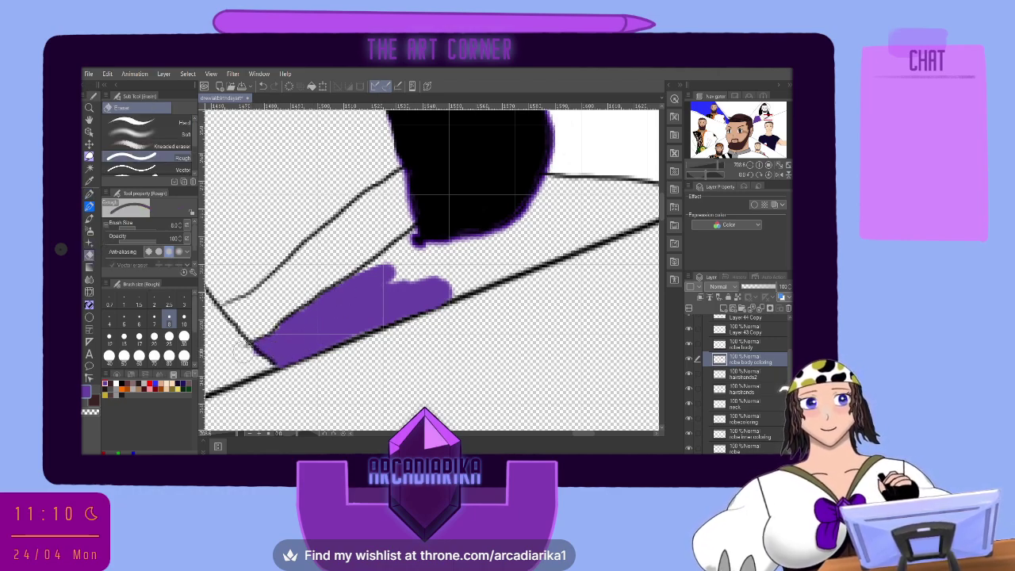
{"action": "left_click", "coordinate": [90, 206]}
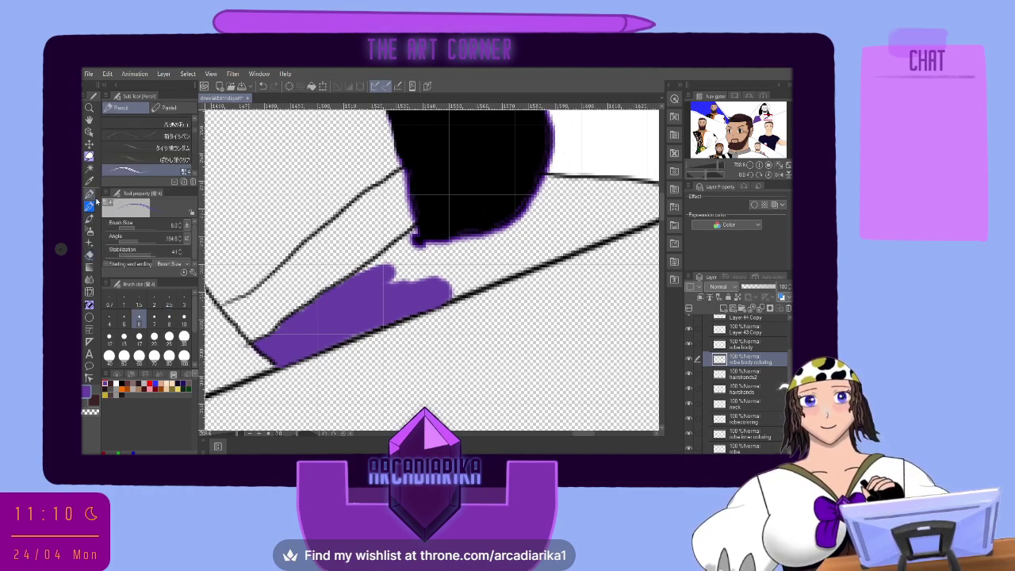
{"action": "mouse_move", "coordinate": [464, 277]}
{"action": "left_mouse_down"}
{"action": "mouse_move", "coordinate": [439, 293]}
{"action": "mouse_move", "coordinate": [511, 258]}
{"action": "mouse_move", "coordinate": [444, 266]}
{"action": "mouse_move", "coordinate": [450, 256]}
{"action": "mouse_move", "coordinate": [441, 254]}
{"action": "mouse_move", "coordinate": [475, 244]}
{"action": "mouse_move", "coordinate": [425, 252]}
{"action": "mouse_move", "coordinate": [434, 249]}
{"action": "mouse_move", "coordinate": [357, 281]}
{"action": "mouse_move", "coordinate": [427, 267]}
{"action": "left_mouse_up"}
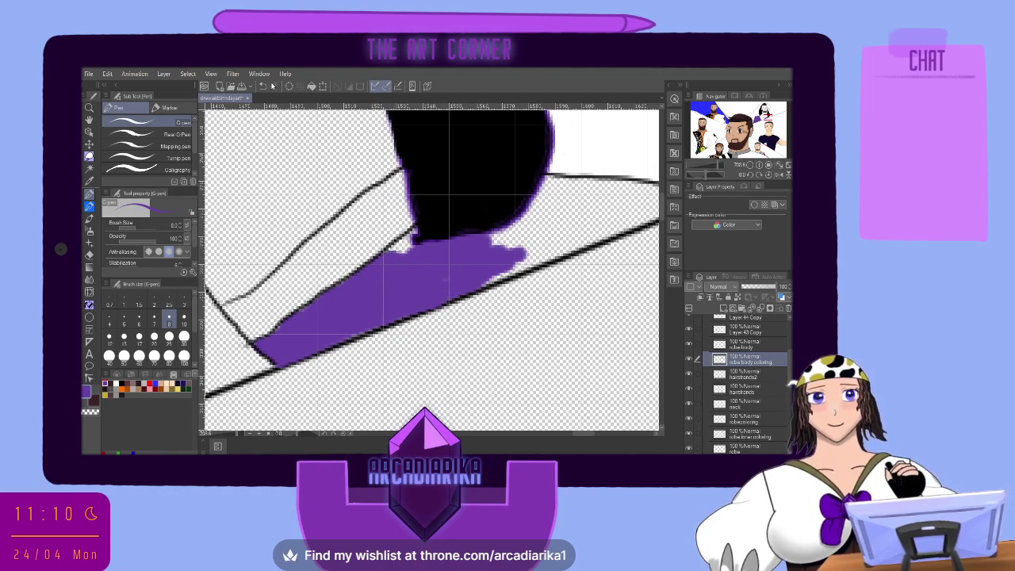
{"action": "left_click", "coordinate": [264, 87]}
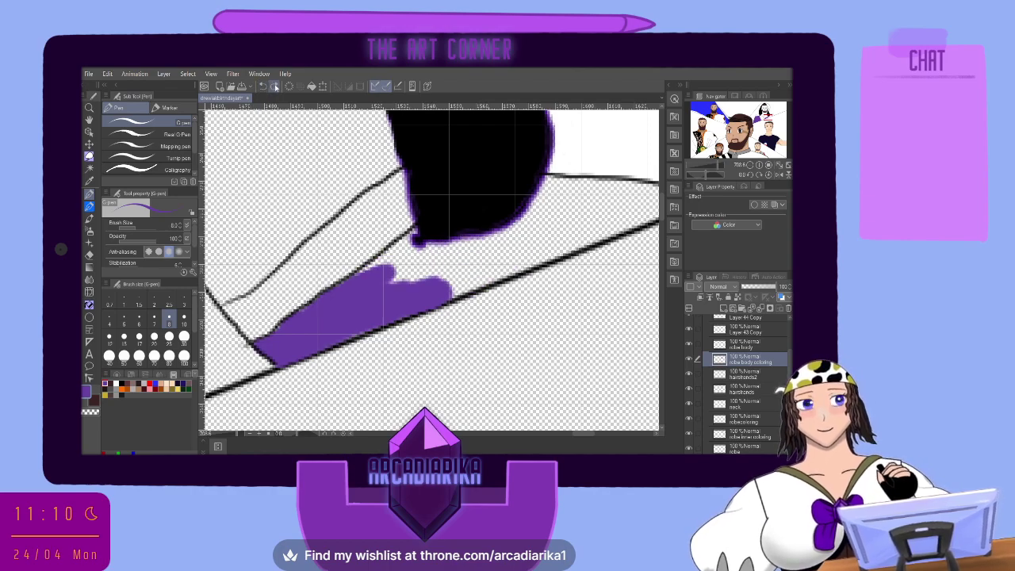
Extend the right robe panel's purple fill outward along the slanted border line with the G-pen at size 8.
{"action": "mouse_move", "coordinate": [463, 299]}
{"action": "left_mouse_down"}
{"action": "mouse_move", "coordinate": [504, 257]}
{"action": "mouse_move", "coordinate": [381, 286]}
{"action": "mouse_move", "coordinate": [564, 238]}
{"action": "mouse_move", "coordinate": [494, 273]}
{"action": "left_mouse_up"}
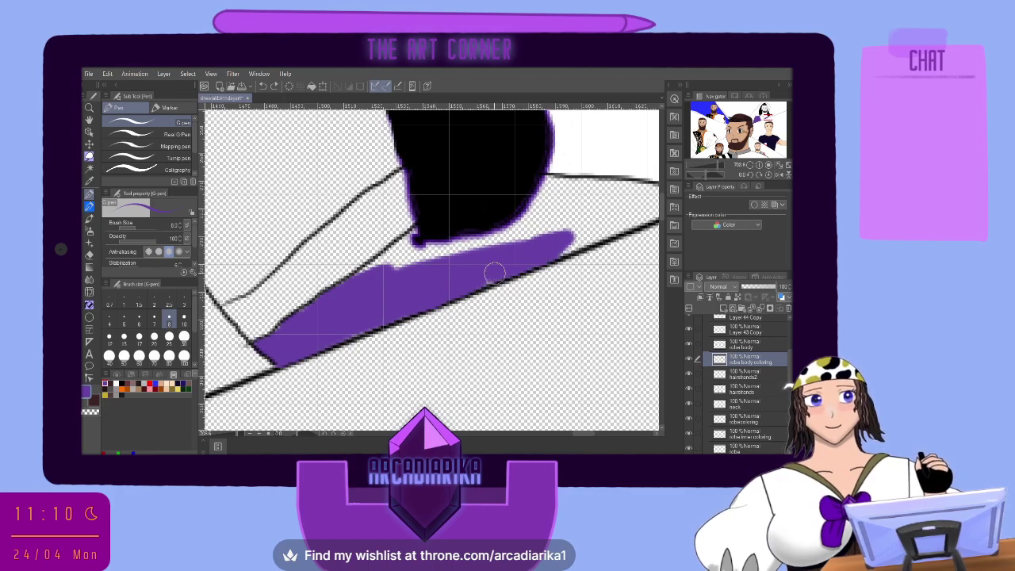
{"action": "mouse_move", "coordinate": [542, 250]}
{"action": "left_mouse_down"}
{"action": "mouse_move", "coordinate": [608, 230]}
{"action": "mouse_move", "coordinate": [557, 250]}
{"action": "mouse_move", "coordinate": [593, 235]}
{"action": "mouse_move", "coordinate": [542, 234]}
{"action": "mouse_move", "coordinate": [483, 255]}
{"action": "left_mouse_up"}
{"action": "left_click_drag", "start_coordinate": [596, 229], "coordinate": [604, 224]}
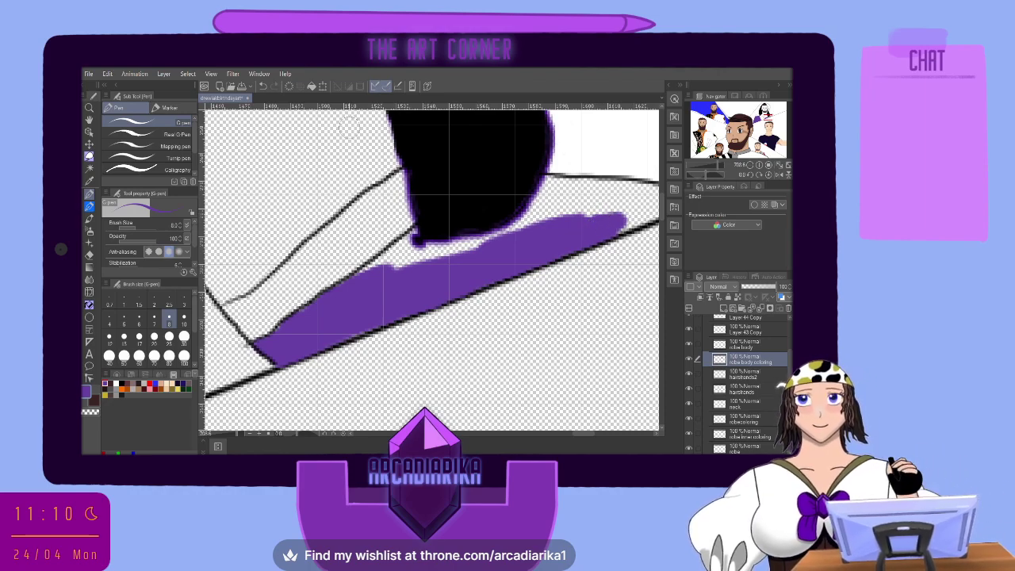
Smooth the notch in the purple fill's upper edge and extend it up along the right panel's collar line.
{"action": "scroll", "coordinate": [329, 359], "scroll_direction": "down", "scroll_amount": 2}
{"action": "scroll", "coordinate": [331, 354], "scroll_direction": "up", "scroll_amount": 7}
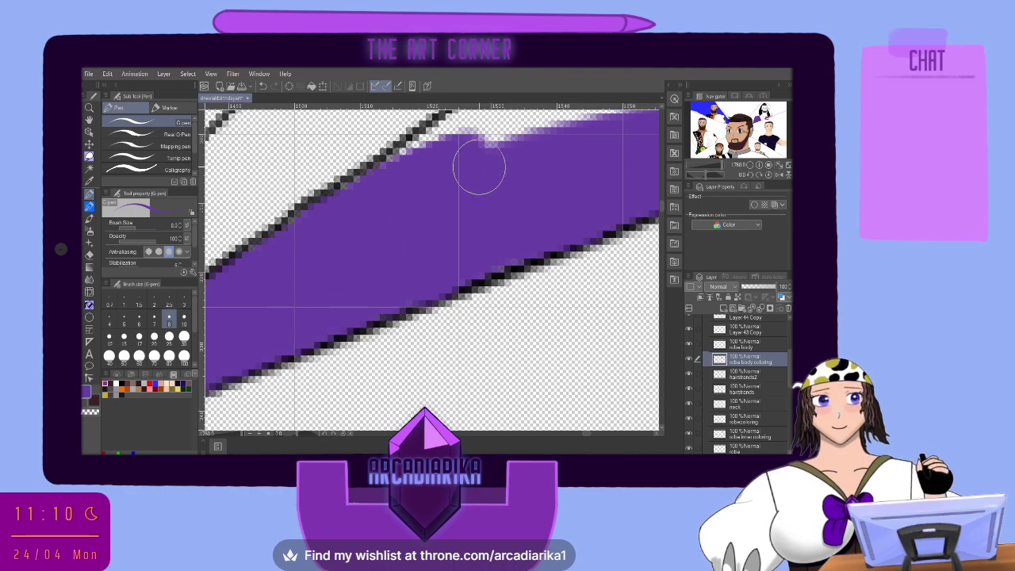
{"action": "mouse_move", "coordinate": [476, 159]}
{"action": "left_mouse_down"}
{"action": "mouse_move", "coordinate": [453, 158]}
{"action": "mouse_move", "coordinate": [458, 186]}
{"action": "left_mouse_up"}
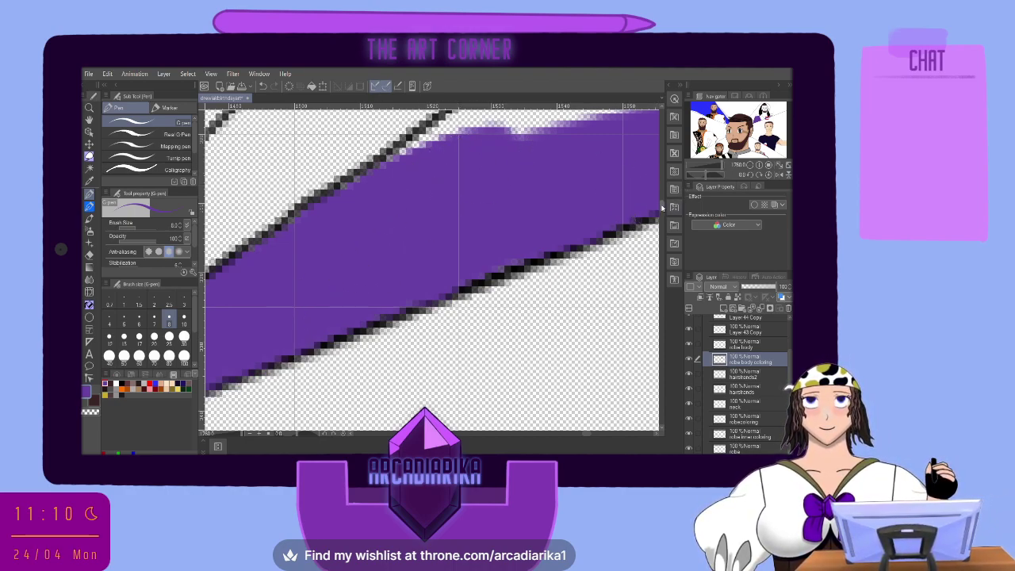
{"action": "scroll", "coordinate": [663, 208], "scroll_direction": "up", "scroll_amount": 4}
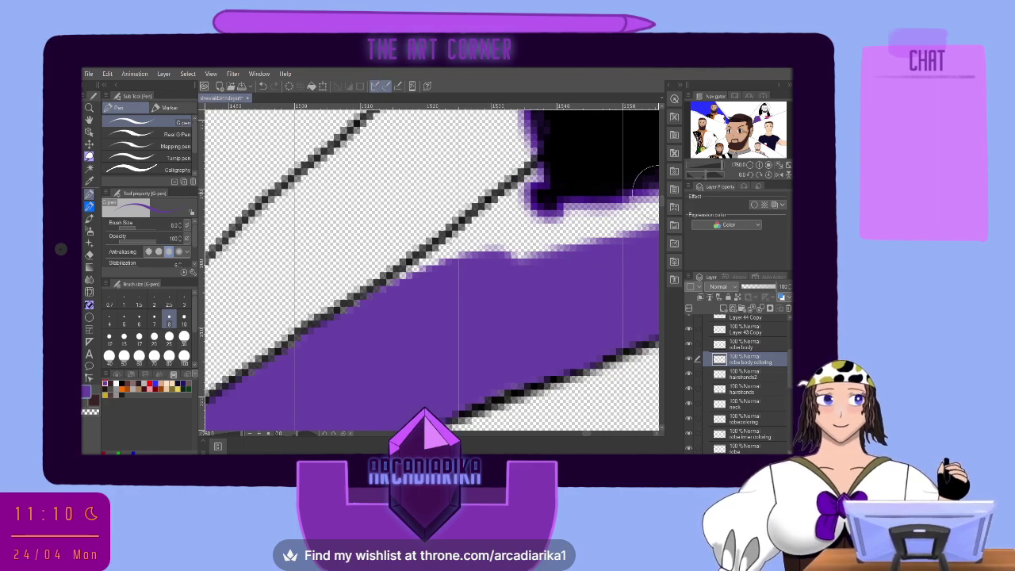
{"action": "mouse_move", "coordinate": [474, 252]}
{"action": "left_mouse_down"}
{"action": "mouse_move", "coordinate": [420, 281]}
{"action": "mouse_move", "coordinate": [448, 267]}
{"action": "mouse_move", "coordinate": [349, 323]}
{"action": "mouse_move", "coordinate": [427, 278]}
{"action": "mouse_move", "coordinate": [534, 251]}
{"action": "mouse_move", "coordinate": [587, 250]}
{"action": "mouse_move", "coordinate": [487, 262]}
{"action": "left_mouse_up"}
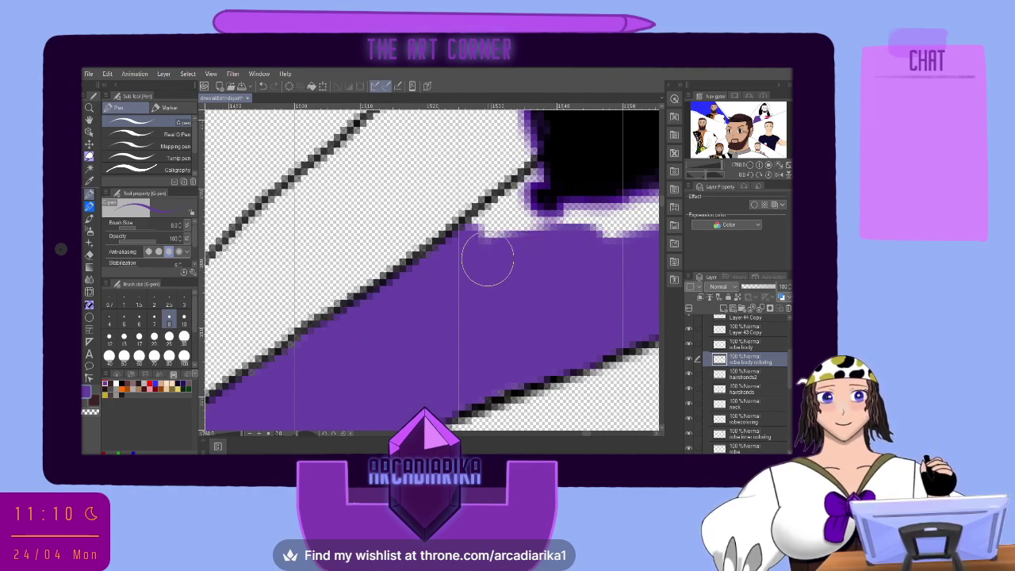
Fill the corner where the collar line meets the black hair tip with purple at brush size 6.
{"action": "left_click", "coordinate": [139, 317]}
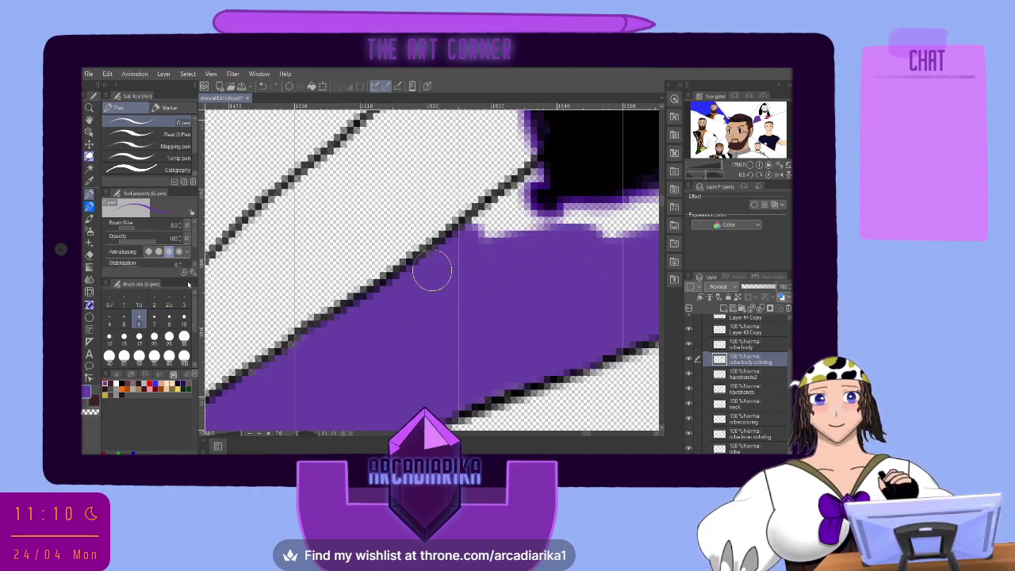
{"action": "mouse_move", "coordinate": [485, 214]}
{"action": "left_mouse_down"}
{"action": "mouse_move", "coordinate": [536, 179]}
{"action": "mouse_move", "coordinate": [507, 204]}
{"action": "mouse_move", "coordinate": [519, 218]}
{"action": "mouse_move", "coordinate": [516, 193]}
{"action": "mouse_move", "coordinate": [525, 234]}
{"action": "mouse_move", "coordinate": [519, 205]}
{"action": "mouse_move", "coordinate": [540, 234]}
{"action": "mouse_move", "coordinate": [529, 224]}
{"action": "mouse_move", "coordinate": [557, 230]}
{"action": "mouse_move", "coordinate": [524, 221]}
{"action": "mouse_move", "coordinate": [521, 205]}
{"action": "mouse_move", "coordinate": [534, 230]}
{"action": "mouse_move", "coordinate": [506, 220]}
{"action": "mouse_move", "coordinate": [480, 235]}
{"action": "mouse_move", "coordinate": [509, 199]}
{"action": "left_mouse_up"}
{"action": "mouse_move", "coordinate": [589, 234]}
{"action": "left_mouse_down"}
{"action": "mouse_move", "coordinate": [584, 220]}
{"action": "mouse_move", "coordinate": [568, 222]}
{"action": "mouse_move", "coordinate": [616, 222]}
{"action": "mouse_move", "coordinate": [614, 239]}
{"action": "left_mouse_up"}
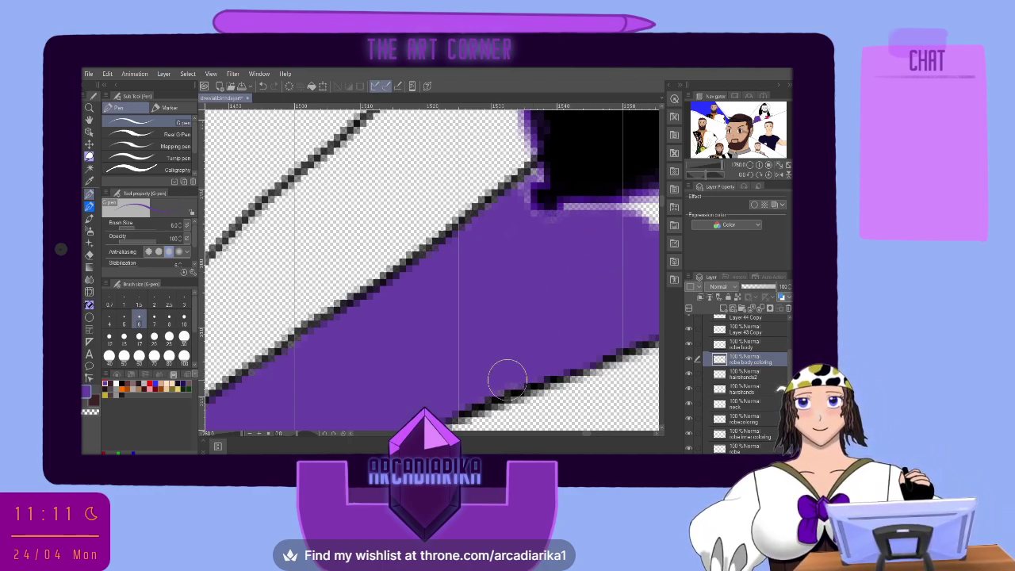
Fill the remaining gap beneath the black hair's lower edge with purple and continue the fill outward.
{"action": "left_click_drag", "start_coordinate": [588, 435], "coordinate": [593, 434]}
{"action": "scroll", "coordinate": [523, 225], "scroll_direction": "down", "scroll_amount": 2}
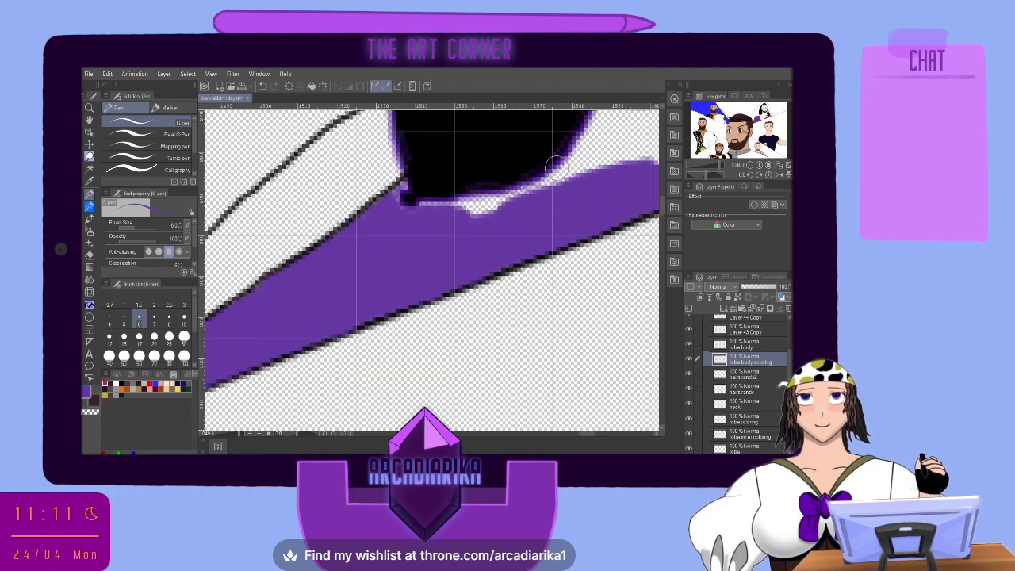
{"action": "scroll", "coordinate": [523, 225], "scroll_direction": "up", "scroll_amount": 4}
{"action": "scroll", "coordinate": [297, 228], "scroll_direction": "up", "scroll_amount": 1}
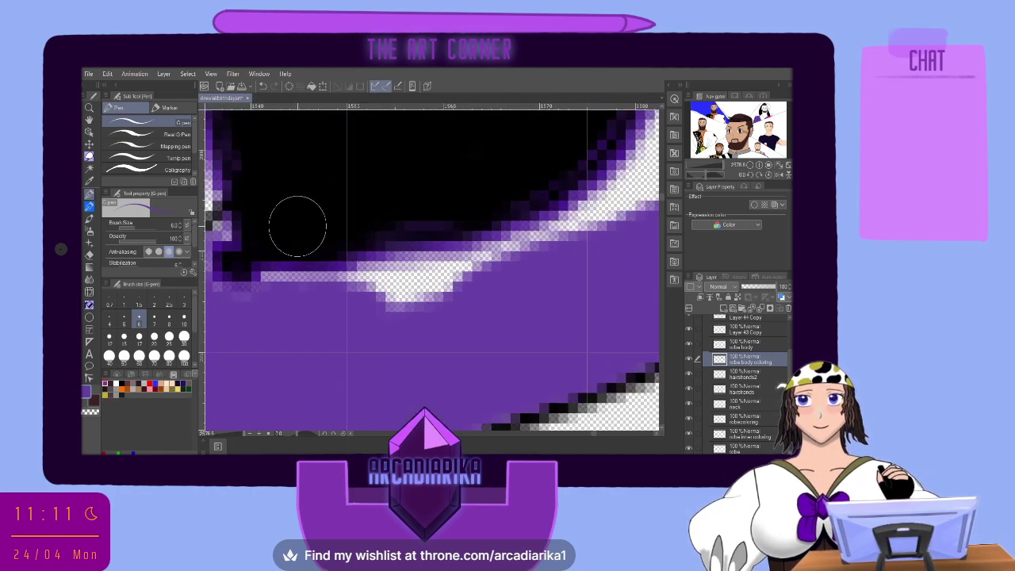
{"action": "mouse_move", "coordinate": [333, 294]}
{"action": "left_mouse_down"}
{"action": "mouse_move", "coordinate": [456, 275]}
{"action": "mouse_move", "coordinate": [435, 291]}
{"action": "mouse_move", "coordinate": [615, 219]}
{"action": "left_mouse_up"}
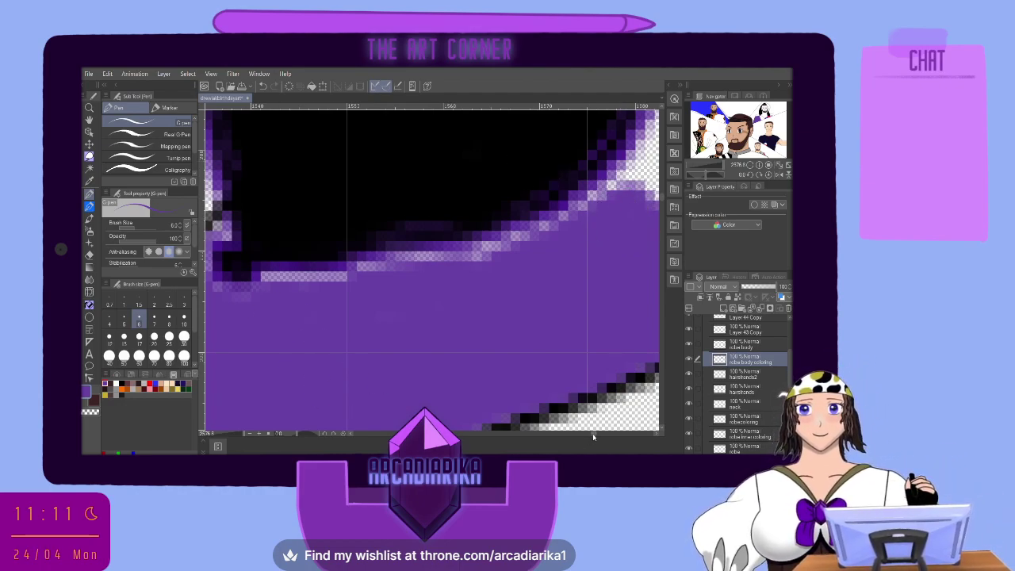
{"action": "scroll", "coordinate": [594, 436], "scroll_direction": "right", "scroll_amount": 3}
{"action": "left_click_drag", "start_coordinate": [426, 199], "coordinate": [587, 163]}
Fill the area between the hair's curved edge, the white shoulder strip and the slanted border line with purple, out to the pointed tip.
{"action": "scroll", "coordinate": [398, 285], "scroll_direction": "down", "scroll_amount": 3}
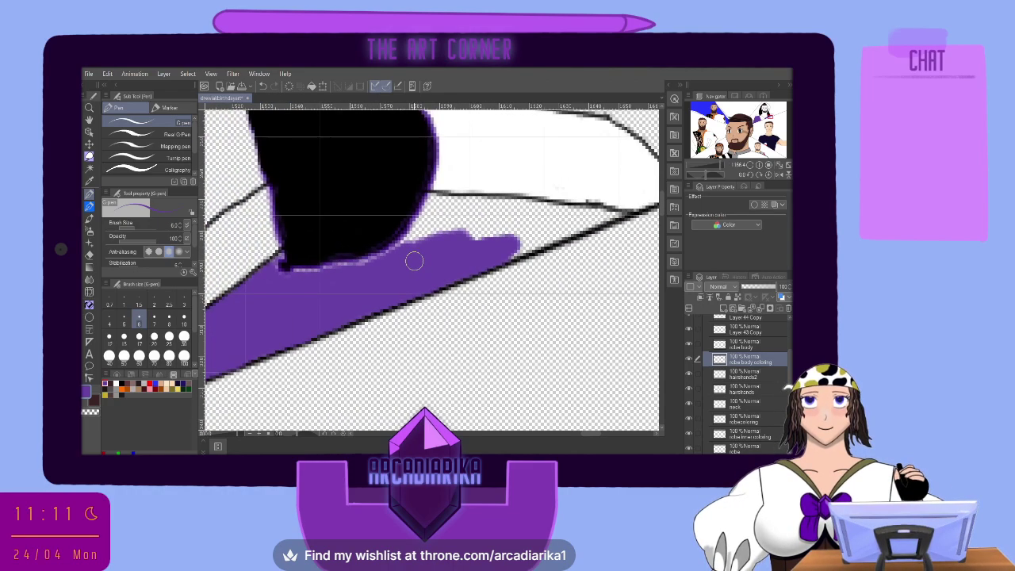
{"action": "scroll", "coordinate": [439, 208], "scroll_direction": "up", "scroll_amount": 5}
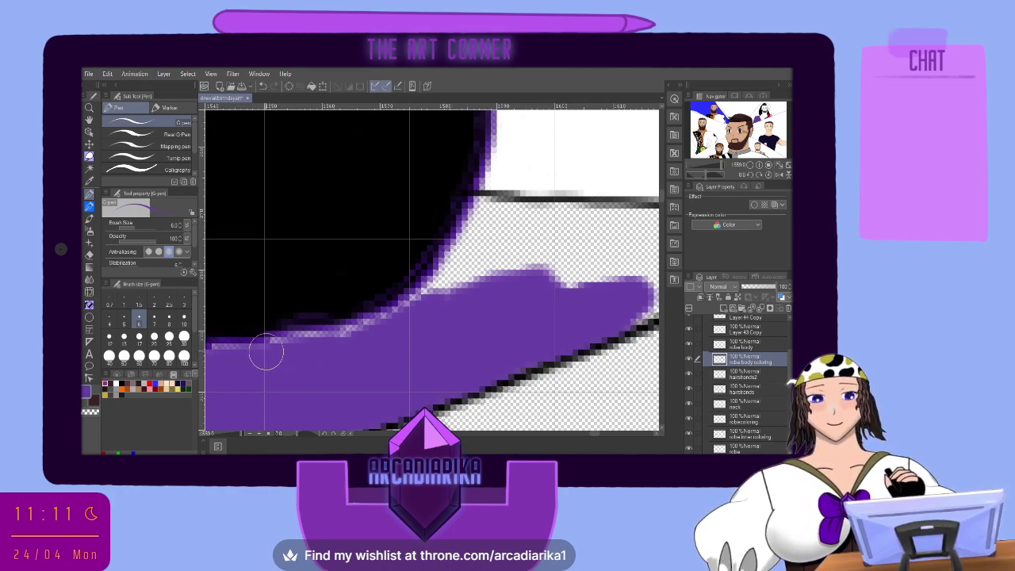
{"action": "mouse_move", "coordinate": [279, 349]}
{"action": "left_mouse_down"}
{"action": "mouse_move", "coordinate": [347, 339]}
{"action": "mouse_move", "coordinate": [435, 291]}
{"action": "mouse_move", "coordinate": [480, 256]}
{"action": "mouse_move", "coordinate": [446, 277]}
{"action": "mouse_move", "coordinate": [482, 207]}
{"action": "mouse_move", "coordinate": [563, 223]}
{"action": "mouse_move", "coordinate": [482, 214]}
{"action": "left_mouse_up"}
{"action": "mouse_move", "coordinate": [450, 253]}
{"action": "left_mouse_down"}
{"action": "mouse_move", "coordinate": [411, 319]}
{"action": "mouse_move", "coordinate": [490, 272]}
{"action": "mouse_move", "coordinate": [497, 263]}
{"action": "mouse_move", "coordinate": [485, 248]}
{"action": "mouse_move", "coordinate": [500, 271]}
{"action": "mouse_move", "coordinate": [523, 281]}
{"action": "mouse_move", "coordinate": [596, 229]}
{"action": "mouse_move", "coordinate": [583, 215]}
{"action": "mouse_move", "coordinate": [480, 211]}
{"action": "mouse_move", "coordinate": [622, 227]}
{"action": "mouse_move", "coordinate": [588, 238]}
{"action": "mouse_move", "coordinate": [611, 271]}
{"action": "mouse_move", "coordinate": [596, 294]}
{"action": "left_mouse_up"}
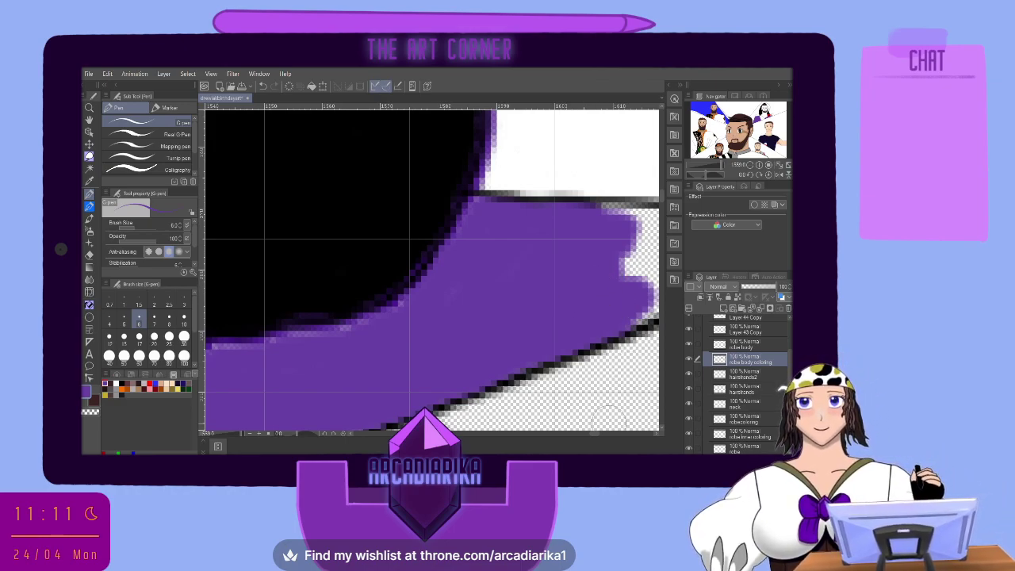
{"action": "left_click_drag", "start_coordinate": [597, 432], "coordinate": [599, 434]}
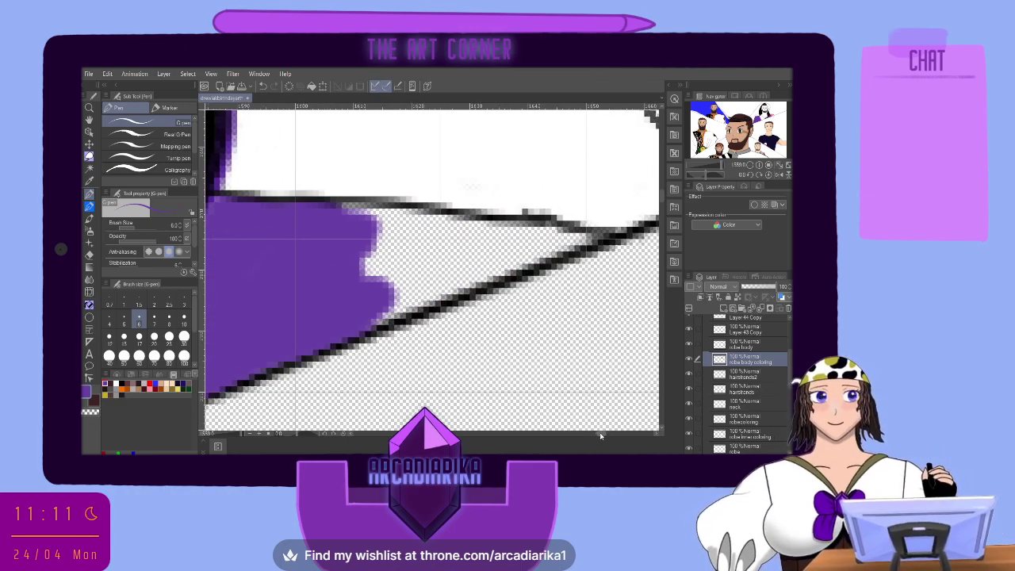
{"action": "mouse_move", "coordinate": [480, 274]}
{"action": "left_mouse_down"}
{"action": "mouse_move", "coordinate": [358, 315]}
{"action": "mouse_move", "coordinate": [359, 293]}
{"action": "mouse_move", "coordinate": [425, 260]}
{"action": "mouse_move", "coordinate": [420, 246]}
{"action": "mouse_move", "coordinate": [346, 218]}
{"action": "mouse_move", "coordinate": [467, 239]}
{"action": "mouse_move", "coordinate": [577, 243]}
{"action": "mouse_move", "coordinate": [591, 231]}
{"action": "mouse_move", "coordinate": [479, 251]}
{"action": "left_mouse_up"}
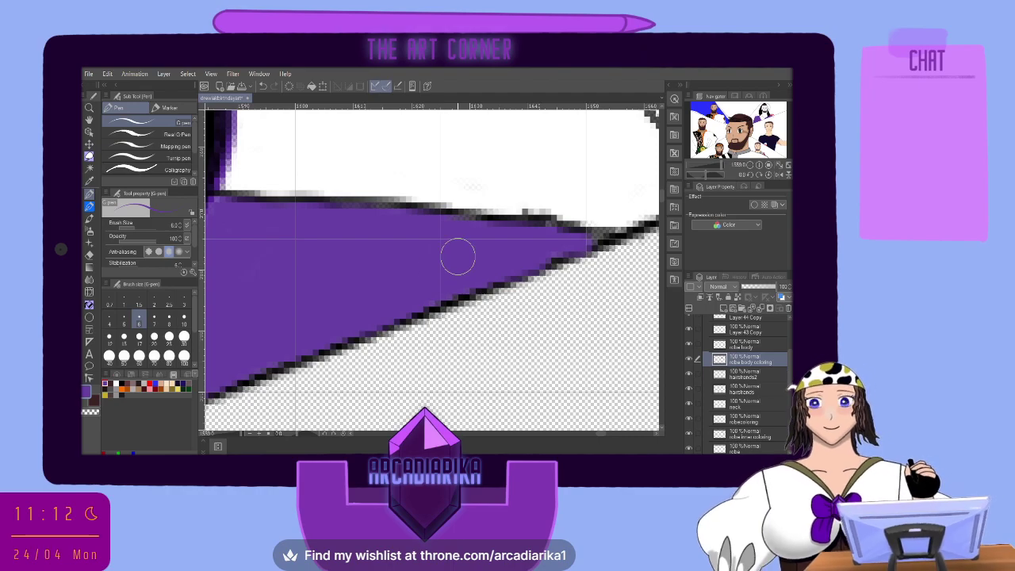
Check the robe coloring with the robe body line layer hidden, and show the layer again.
{"action": "scroll", "coordinate": [391, 199], "scroll_direction": "down", "scroll_amount": 5}
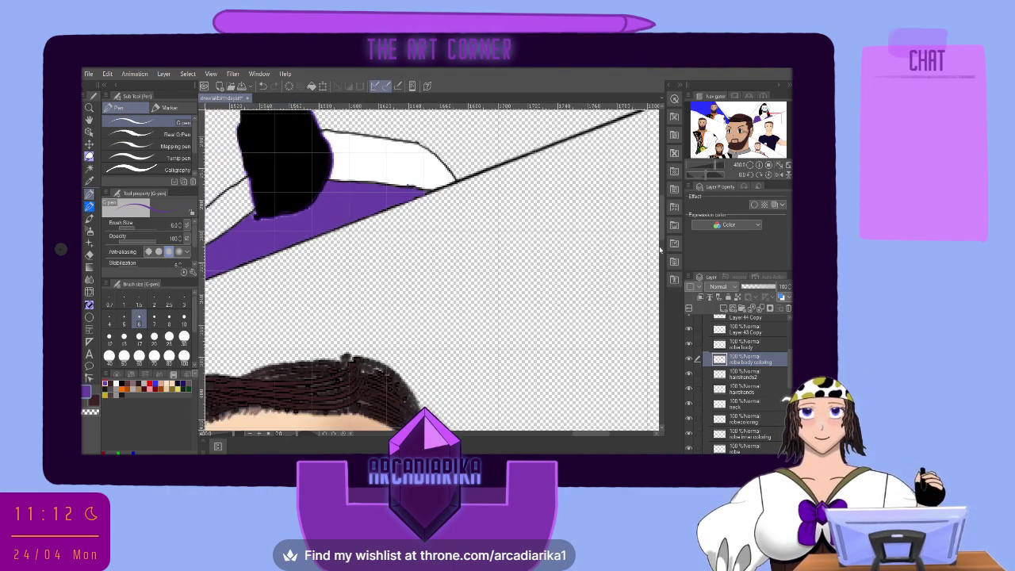
{"action": "left_click_drag", "start_coordinate": [662, 224], "coordinate": [662, 212]}
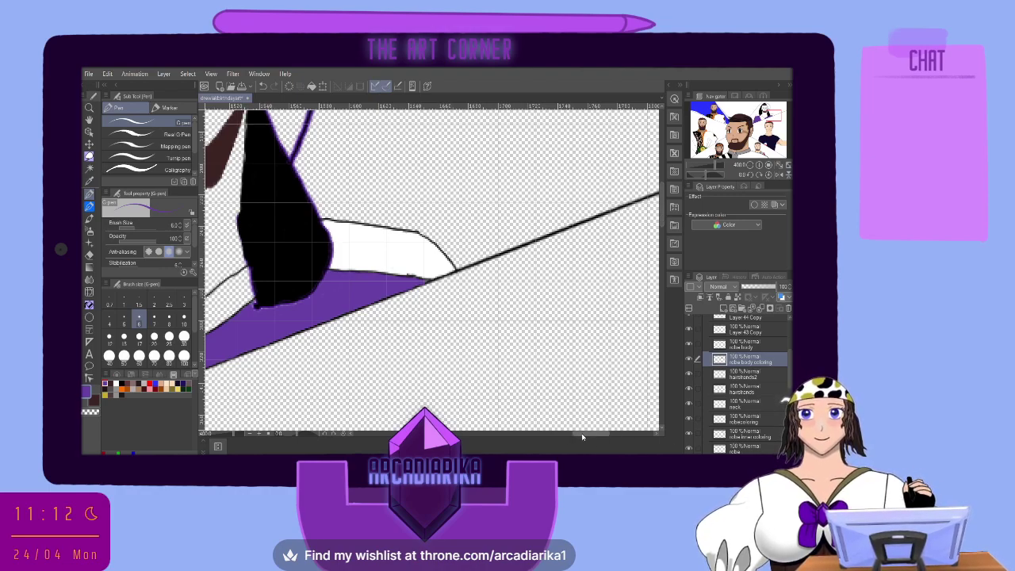
{"action": "left_click_drag", "start_coordinate": [582, 437], "coordinate": [556, 436]}
{"action": "scroll", "coordinate": [444, 254], "scroll_direction": "down", "scroll_amount": 3}
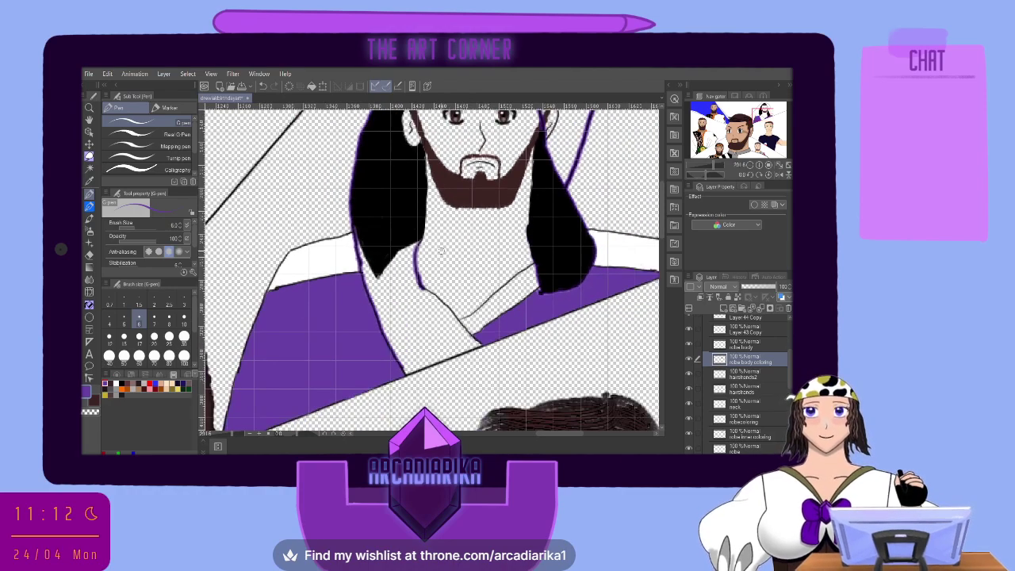
{"action": "scroll", "coordinate": [441, 249], "scroll_direction": "down", "scroll_amount": 2}
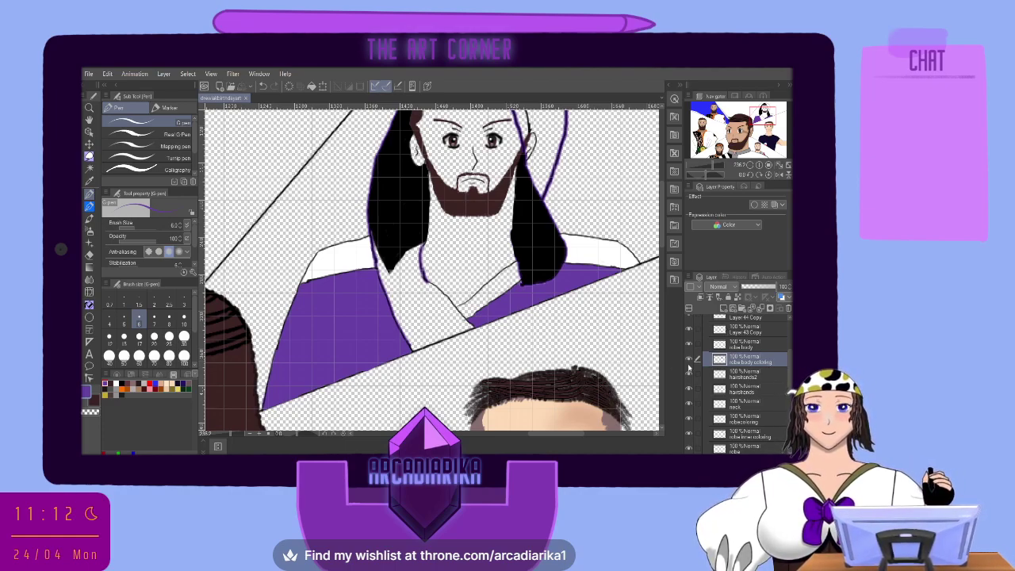
{"action": "left_click", "coordinate": [688, 344]}
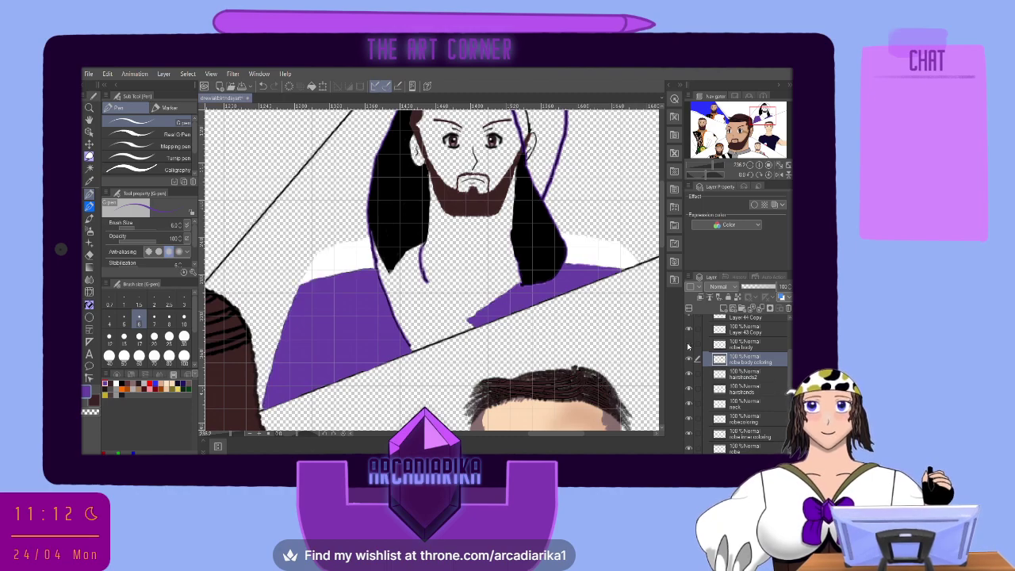
{"action": "left_click", "coordinate": [688, 344]}
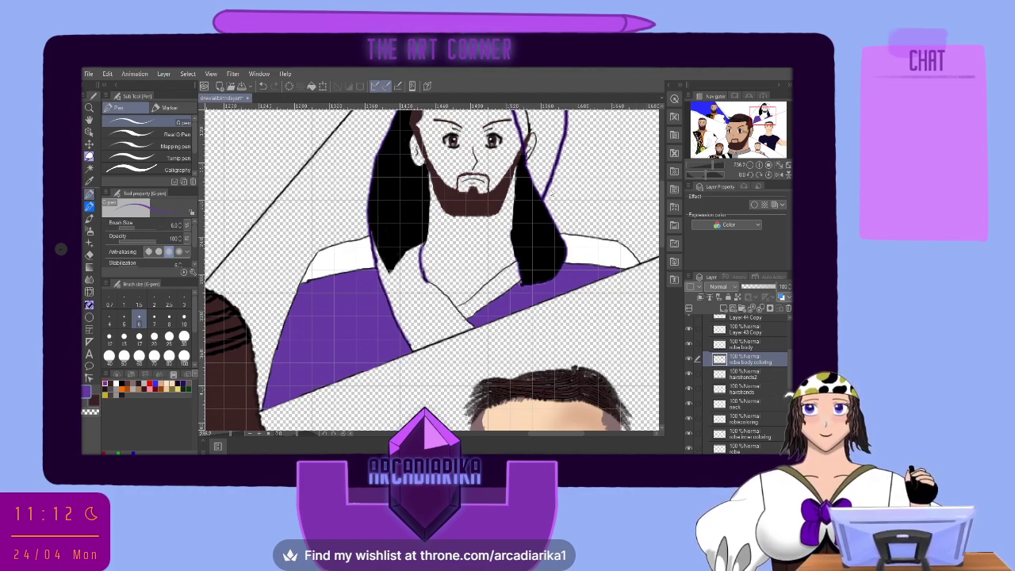
Sample the dark purple from the hood outline and fill the right collar band from the hair down to its lower end.
{"action": "left_click", "coordinate": [545, 197], "text": "alt"}
{"action": "scroll", "coordinate": [497, 269], "scroll_direction": "up", "scroll_amount": 7}
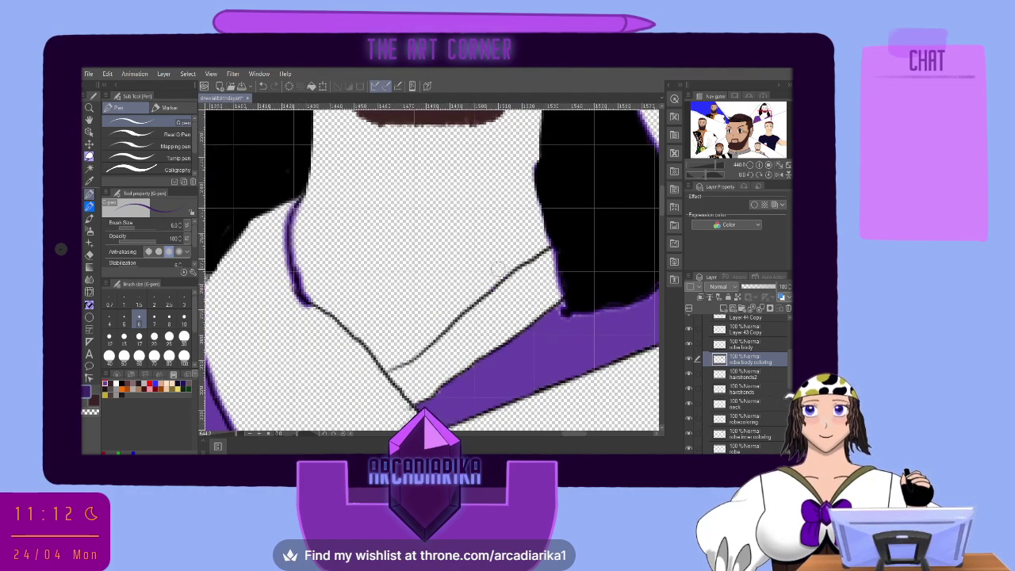
{"action": "mouse_move", "coordinate": [435, 357]}
{"action": "left_mouse_down"}
{"action": "mouse_move", "coordinate": [485, 331]}
{"action": "mouse_move", "coordinate": [441, 360]}
{"action": "mouse_move", "coordinate": [476, 322]}
{"action": "mouse_move", "coordinate": [469, 334]}
{"action": "mouse_move", "coordinate": [500, 321]}
{"action": "mouse_move", "coordinate": [492, 357]}
{"action": "mouse_move", "coordinate": [452, 384]}
{"action": "mouse_move", "coordinate": [414, 388]}
{"action": "mouse_move", "coordinate": [448, 365]}
{"action": "mouse_move", "coordinate": [455, 385]}
{"action": "mouse_move", "coordinate": [412, 402]}
{"action": "mouse_move", "coordinate": [406, 380]}
{"action": "mouse_move", "coordinate": [424, 366]}
{"action": "mouse_move", "coordinate": [365, 404]}
{"action": "mouse_move", "coordinate": [382, 411]}
{"action": "mouse_move", "coordinate": [513, 321]}
{"action": "mouse_move", "coordinate": [529, 294]}
{"action": "mouse_move", "coordinate": [523, 277]}
{"action": "mouse_move", "coordinate": [487, 311]}
{"action": "mouse_move", "coordinate": [565, 252]}
{"action": "mouse_move", "coordinate": [570, 309]}
{"action": "mouse_move", "coordinate": [577, 279]}
{"action": "left_mouse_up"}
{"action": "mouse_move", "coordinate": [511, 349]}
{"action": "left_mouse_down"}
{"action": "mouse_move", "coordinate": [482, 367]}
{"action": "mouse_move", "coordinate": [542, 333]}
{"action": "mouse_move", "coordinate": [563, 308]}
{"action": "mouse_move", "coordinate": [559, 321]}
{"action": "mouse_move", "coordinate": [530, 321]}
{"action": "mouse_move", "coordinate": [548, 278]}
{"action": "mouse_move", "coordinate": [548, 302]}
{"action": "left_mouse_up"}
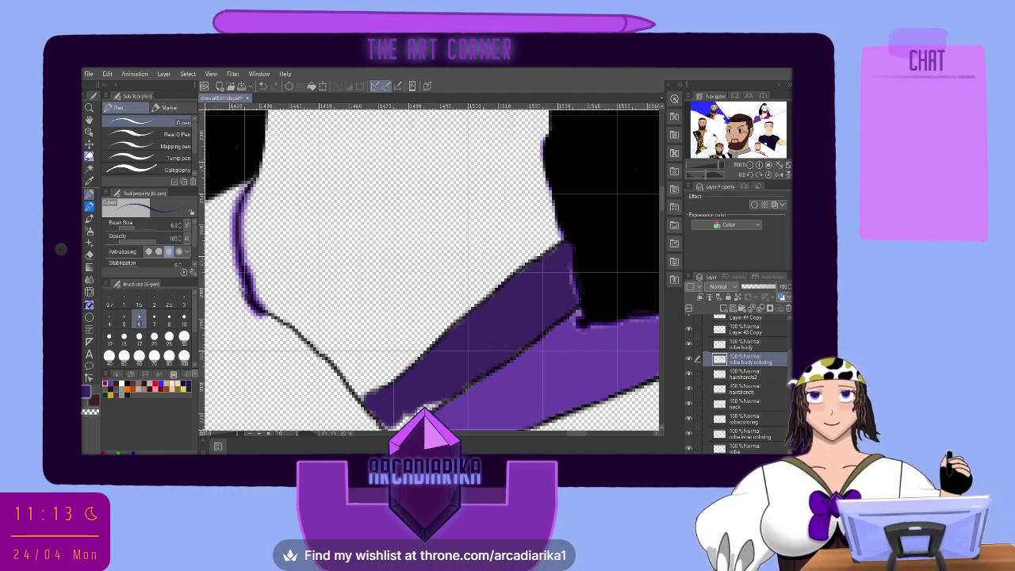
{"action": "scroll", "coordinate": [332, 212], "scroll_direction": "down", "scroll_amount": 5}
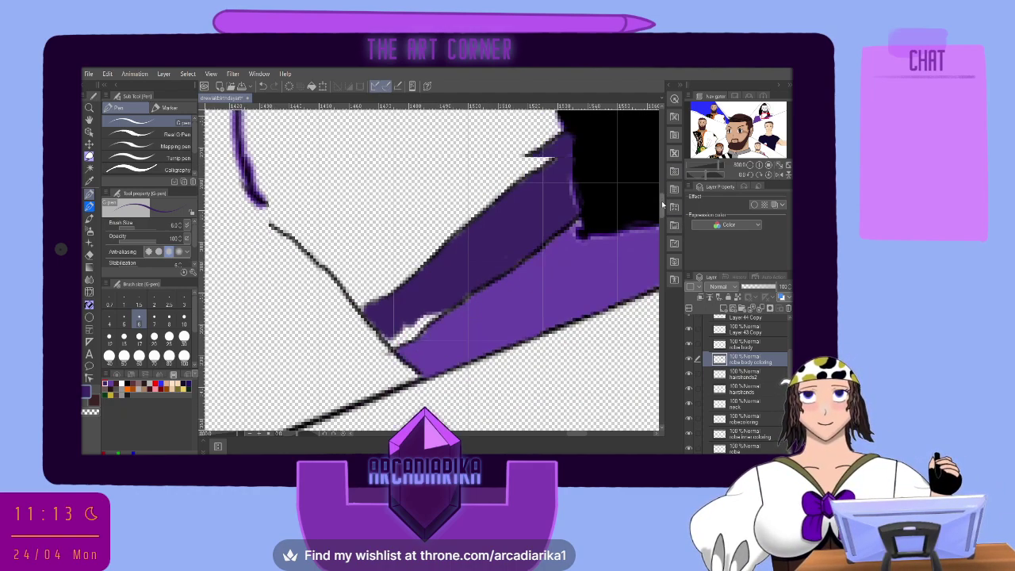
{"action": "scroll", "coordinate": [333, 213], "scroll_direction": "up", "scroll_amount": 3}
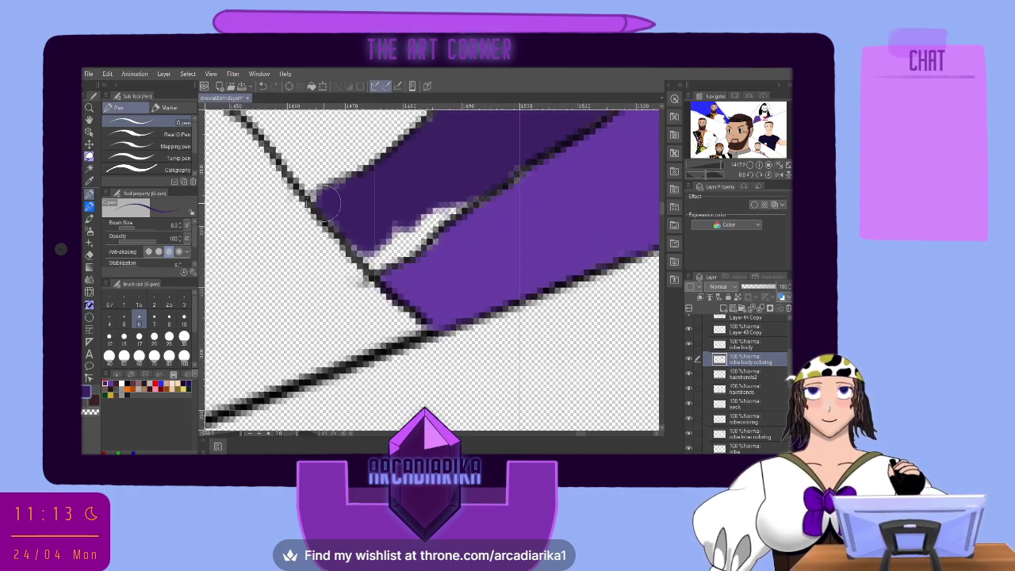
{"action": "mouse_move", "coordinate": [443, 212]}
{"action": "left_mouse_down"}
{"action": "mouse_move", "coordinate": [450, 217]}
{"action": "mouse_move", "coordinate": [384, 255]}
{"action": "mouse_move", "coordinate": [366, 257]}
{"action": "mouse_move", "coordinate": [357, 246]}
{"action": "mouse_move", "coordinate": [390, 241]}
{"action": "mouse_move", "coordinate": [456, 190]}
{"action": "left_mouse_up"}
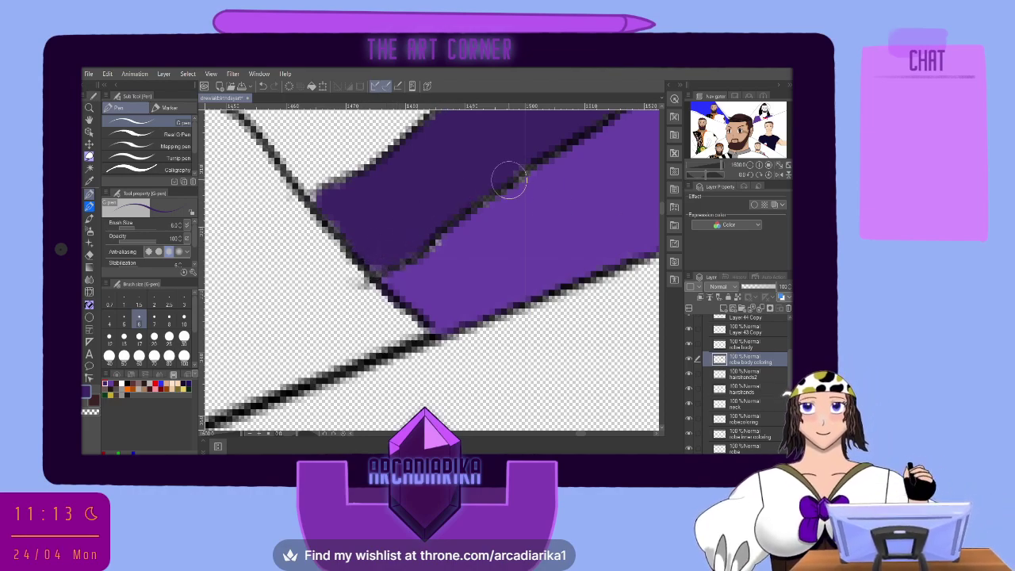
Outline the lower tip of the left collar band with dark purple, from the robe edge around to the neckline corner.
{"action": "scroll", "coordinate": [509, 180], "scroll_direction": "down", "scroll_amount": 6}
{"action": "scroll", "coordinate": [432, 270], "scroll_direction": "down", "scroll_amount": 3}
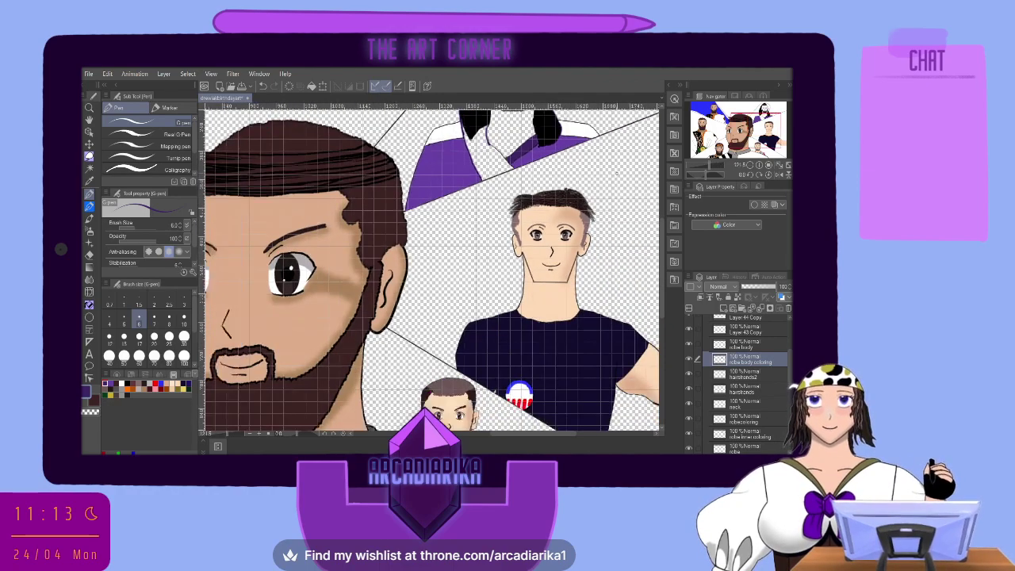
{"action": "left_click_drag", "start_coordinate": [664, 242], "coordinate": [664, 213]}
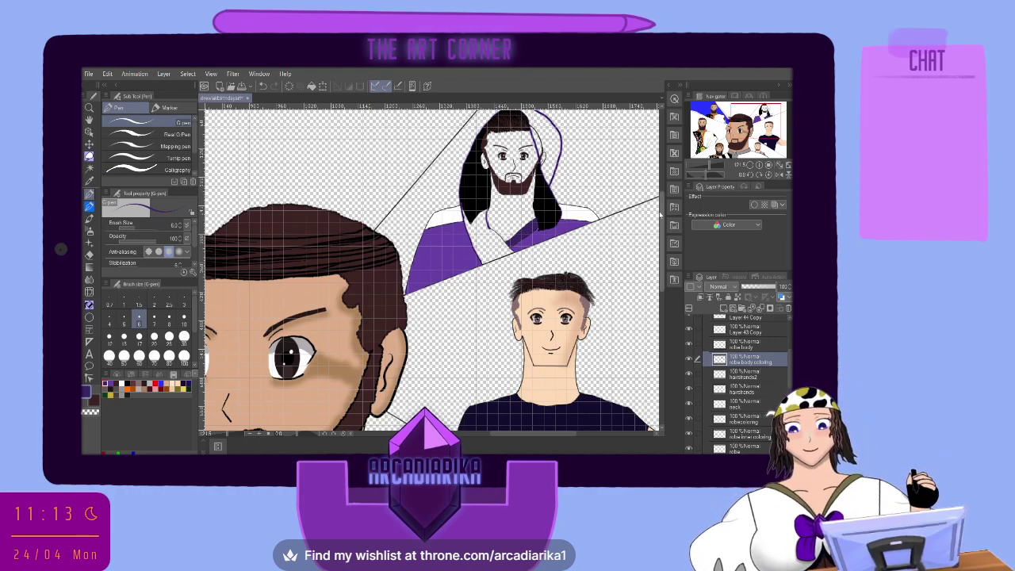
{"action": "scroll", "coordinate": [468, 260], "scroll_direction": "up", "scroll_amount": 5}
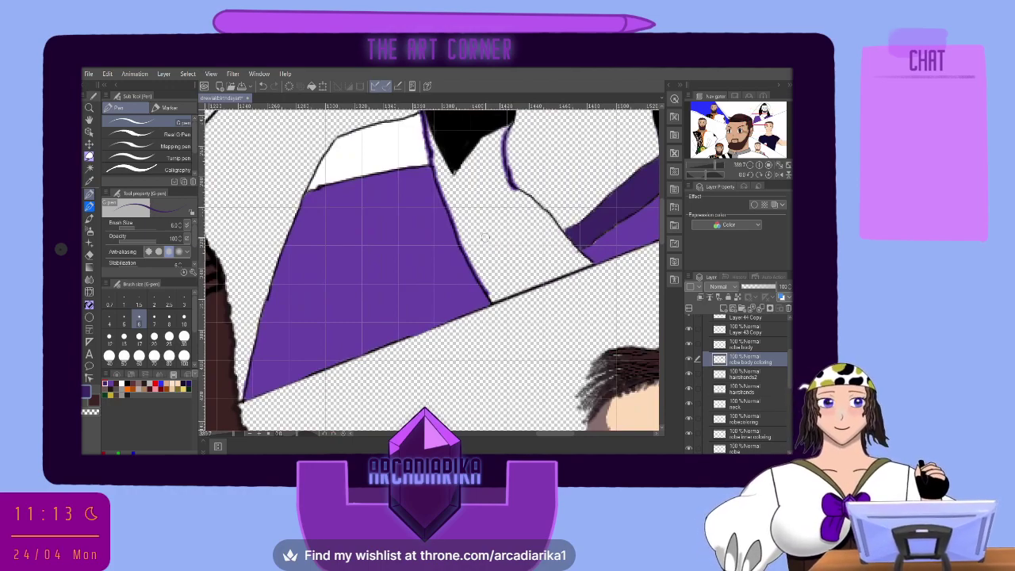
{"action": "mouse_move", "coordinate": [508, 204]}
{"action": "left_mouse_down"}
{"action": "mouse_move", "coordinate": [490, 263]}
{"action": "mouse_move", "coordinate": [477, 273]}
{"action": "mouse_move", "coordinate": [465, 247]}
{"action": "left_mouse_up"}
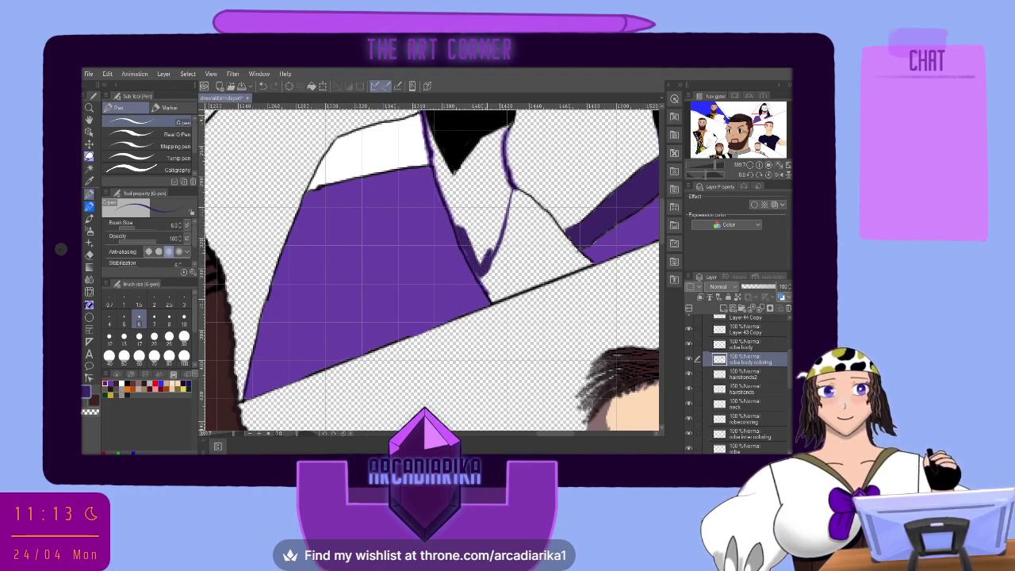
{"action": "left_click_drag", "start_coordinate": [484, 267], "coordinate": [512, 188]}
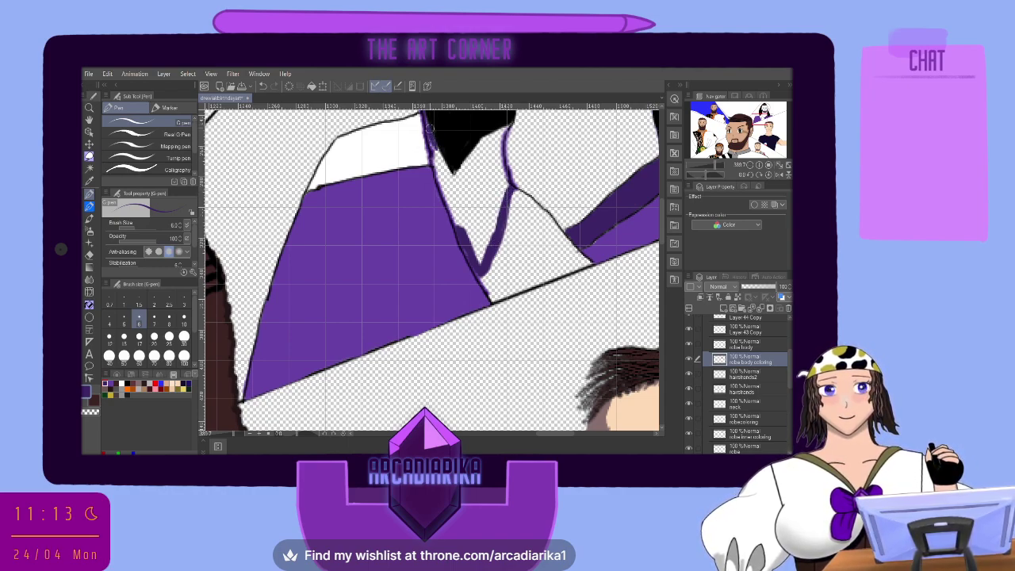
Fill the inside of the left collar band with dark purple, from the black hair's tip down to its lower point.
{"action": "mouse_move", "coordinate": [425, 121]}
{"action": "left_mouse_down"}
{"action": "mouse_move", "coordinate": [458, 227]}
{"action": "mouse_move", "coordinate": [447, 178]}
{"action": "mouse_move", "coordinate": [454, 183]}
{"action": "mouse_move", "coordinate": [486, 139]}
{"action": "mouse_move", "coordinate": [461, 212]}
{"action": "mouse_move", "coordinate": [465, 164]}
{"action": "left_mouse_up"}
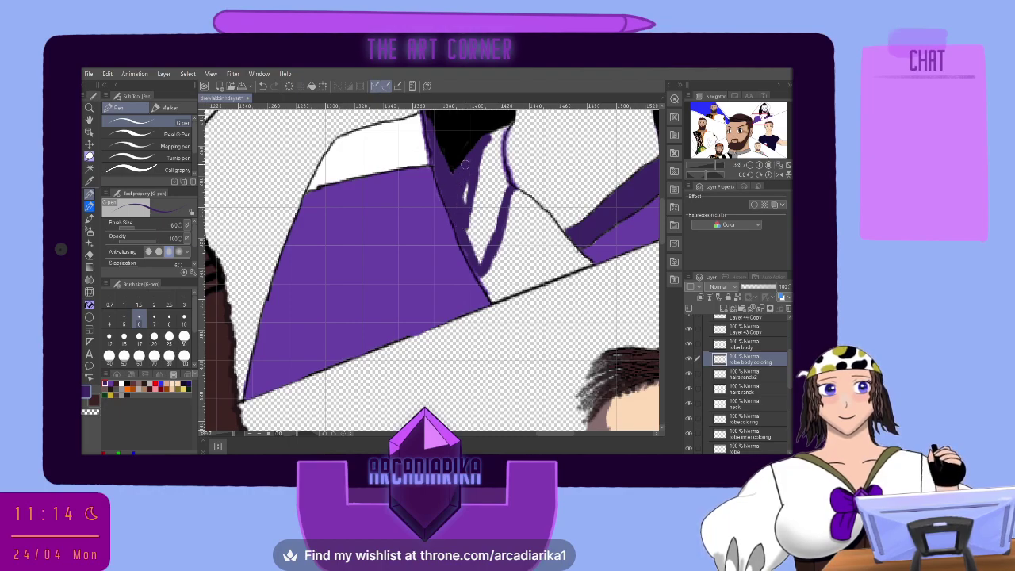
{"action": "left_click_drag", "start_coordinate": [466, 221], "coordinate": [478, 260]}
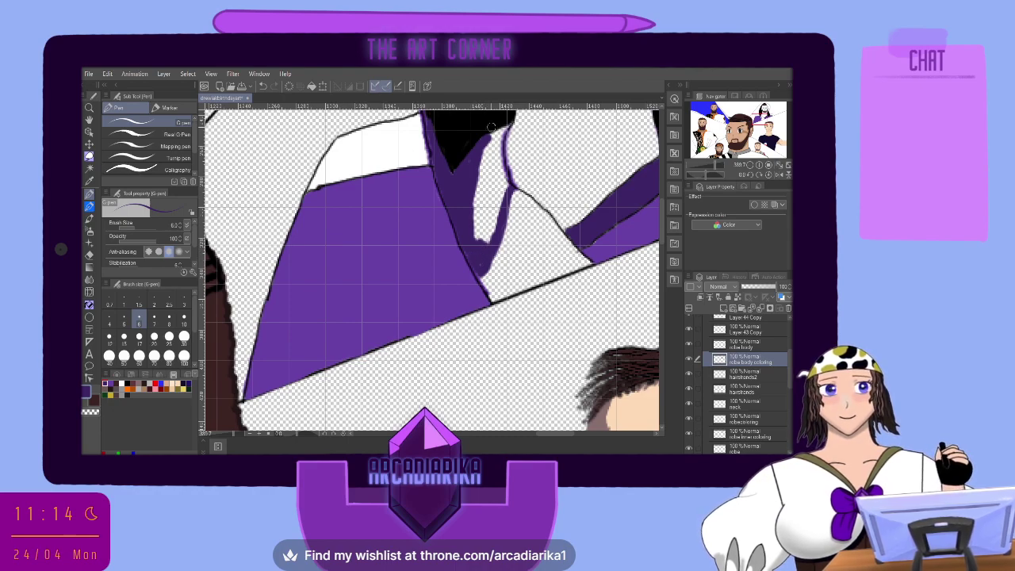
{"action": "left_click_drag", "start_coordinate": [492, 137], "coordinate": [498, 131]}
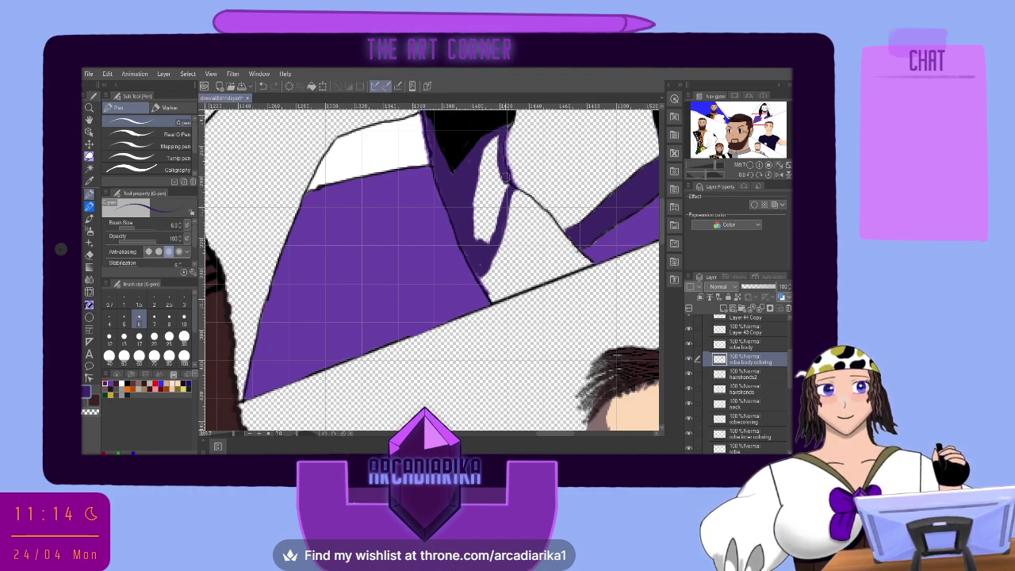
{"action": "mouse_move", "coordinate": [502, 187]}
{"action": "left_mouse_down"}
{"action": "mouse_move", "coordinate": [479, 265]}
{"action": "mouse_move", "coordinate": [493, 227]}
{"action": "mouse_move", "coordinate": [485, 233]}
{"action": "mouse_move", "coordinate": [475, 215]}
{"action": "mouse_move", "coordinate": [465, 245]}
{"action": "mouse_move", "coordinate": [465, 224]}
{"action": "mouse_move", "coordinate": [507, 127]}
{"action": "mouse_move", "coordinate": [490, 203]}
{"action": "mouse_move", "coordinate": [485, 169]}
{"action": "left_mouse_up"}
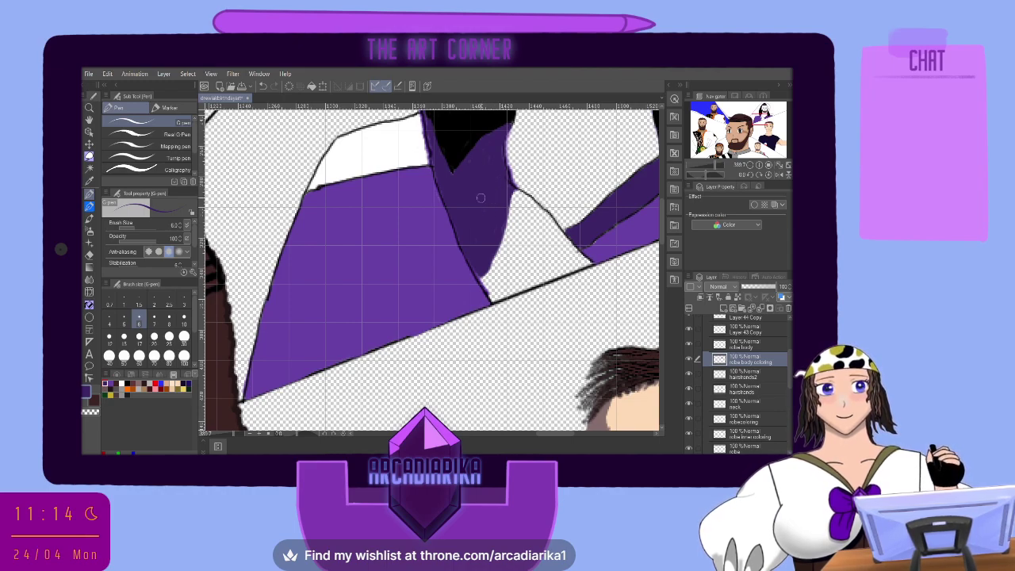
Switch to the lighter purple and color the panel between the left collar band and the slanted border, starting at its lower corner.
{"action": "left_click", "coordinate": [111, 384]}
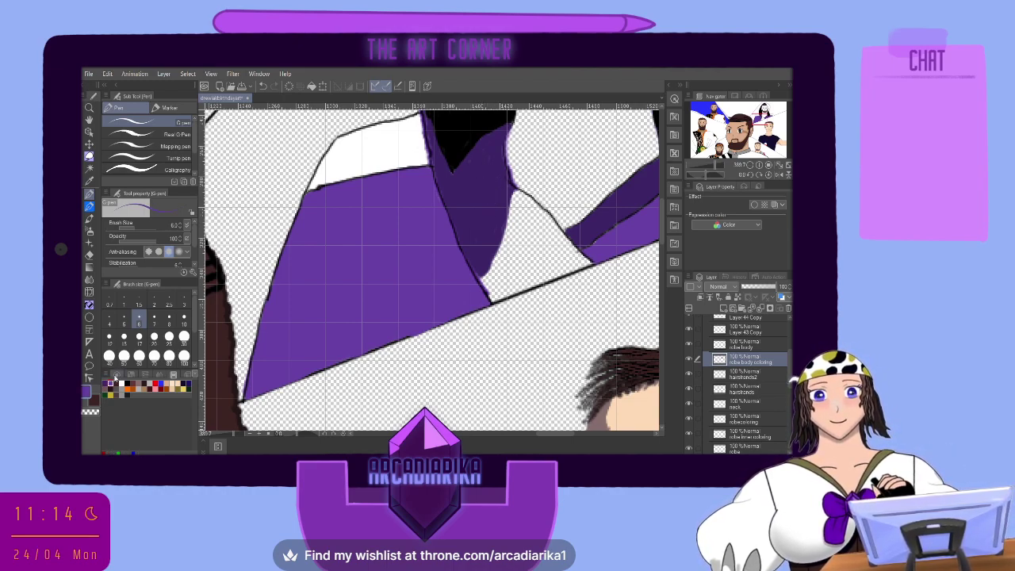
{"action": "left_click_drag", "start_coordinate": [498, 265], "coordinate": [512, 212]}
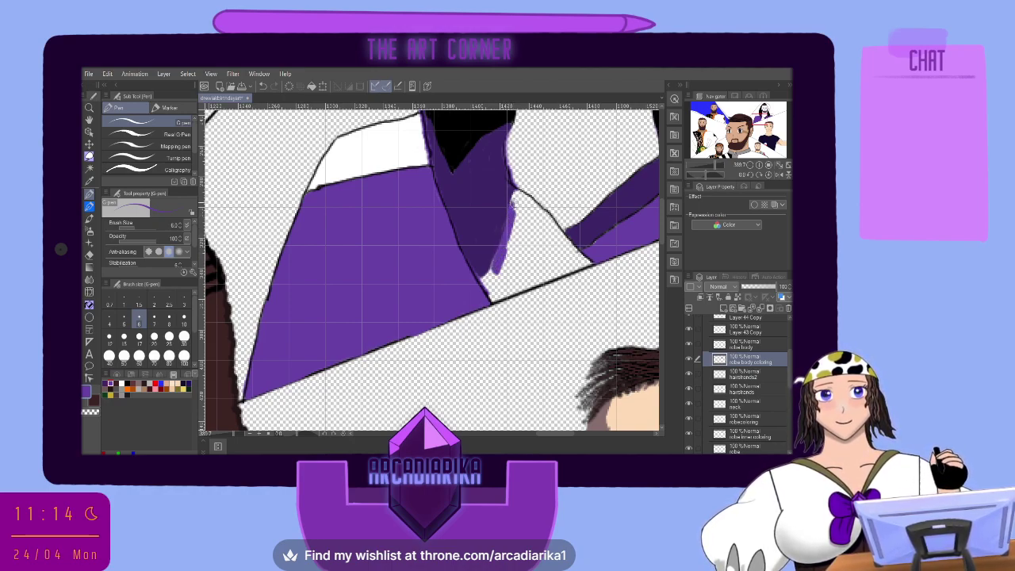
{"action": "mouse_move", "coordinate": [514, 197]}
{"action": "left_mouse_down"}
{"action": "mouse_move", "coordinate": [552, 230]}
{"action": "mouse_move", "coordinate": [526, 266]}
{"action": "left_mouse_up"}
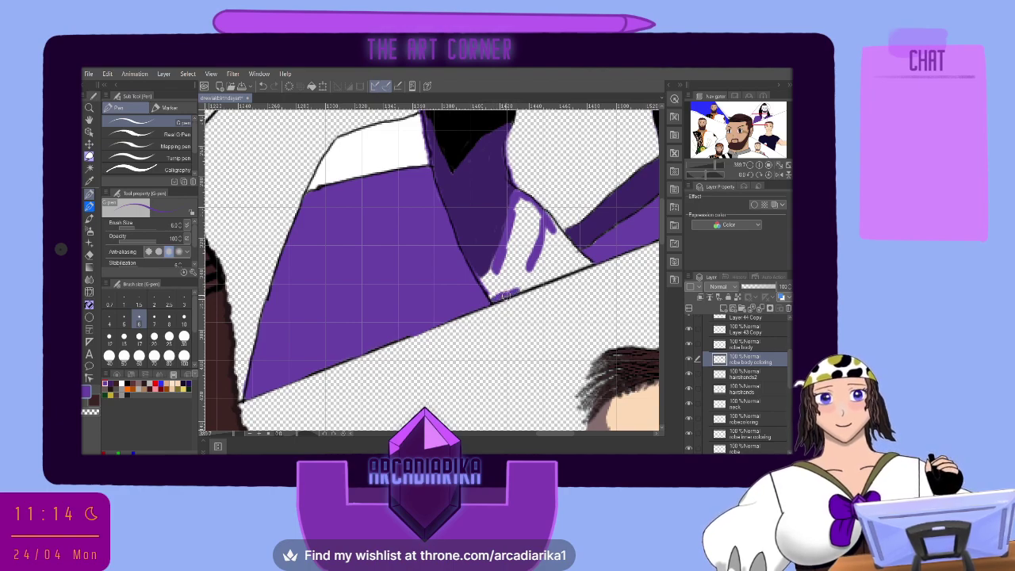
{"action": "left_click_drag", "start_coordinate": [501, 295], "coordinate": [557, 273]}
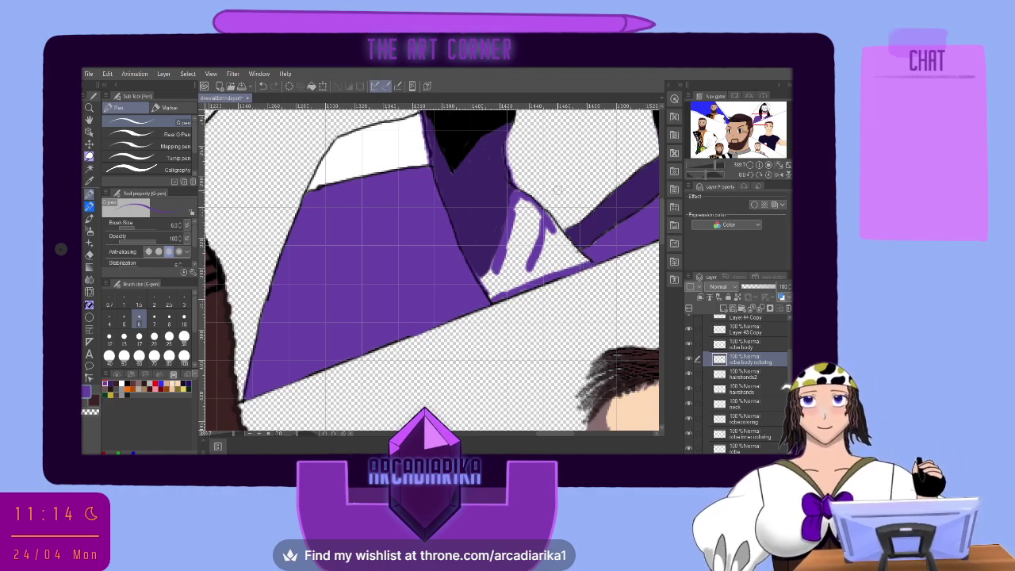
{"action": "scroll", "coordinate": [533, 233], "scroll_direction": "up", "scroll_amount": 4}
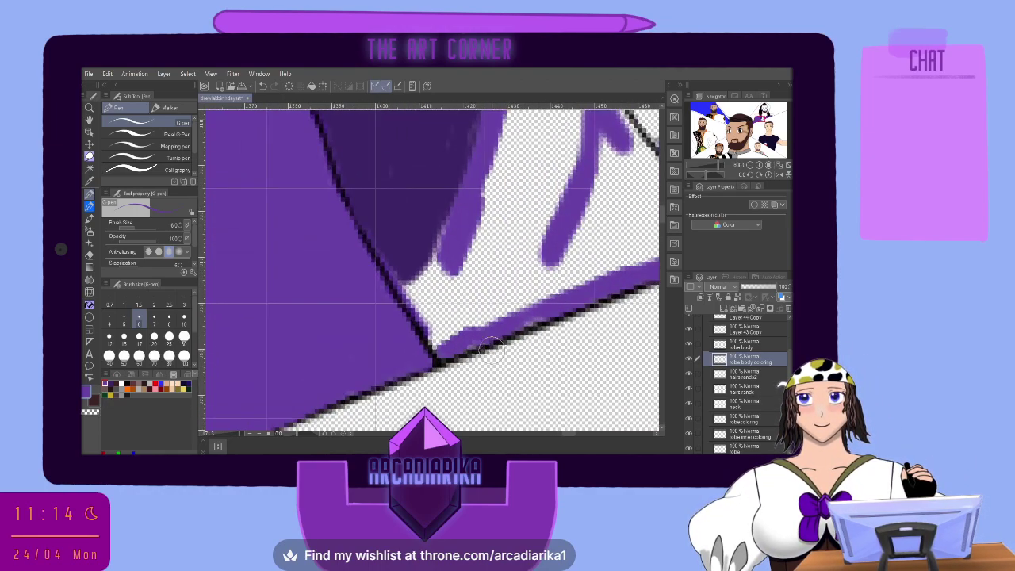
{"action": "mouse_move", "coordinate": [470, 339]}
{"action": "left_mouse_down"}
{"action": "mouse_move", "coordinate": [450, 350]}
{"action": "mouse_move", "coordinate": [468, 342]}
{"action": "mouse_move", "coordinate": [455, 339]}
{"action": "left_mouse_up"}
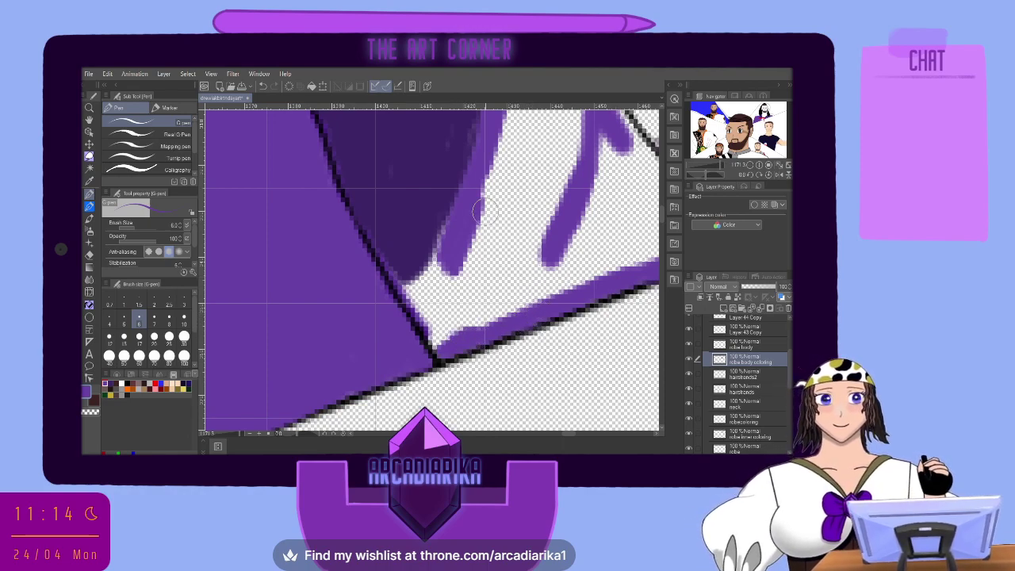
{"action": "mouse_move", "coordinate": [440, 352]}
{"action": "left_mouse_down"}
{"action": "mouse_move", "coordinate": [407, 285]}
{"action": "mouse_move", "coordinate": [449, 218]}
{"action": "mouse_move", "coordinate": [428, 293]}
{"action": "mouse_move", "coordinate": [425, 282]}
{"action": "mouse_move", "coordinate": [442, 274]}
{"action": "mouse_move", "coordinate": [446, 319]}
{"action": "mouse_move", "coordinate": [463, 293]}
{"action": "mouse_move", "coordinate": [507, 303]}
{"action": "mouse_move", "coordinate": [527, 294]}
{"action": "mouse_move", "coordinate": [553, 250]}
{"action": "mouse_move", "coordinate": [537, 243]}
{"action": "mouse_move", "coordinate": [504, 258]}
{"action": "mouse_move", "coordinate": [524, 223]}
{"action": "mouse_move", "coordinate": [481, 210]}
{"action": "mouse_move", "coordinate": [497, 196]}
{"action": "mouse_move", "coordinate": [535, 209]}
{"action": "mouse_move", "coordinate": [571, 202]}
{"action": "mouse_move", "coordinate": [618, 223]}
{"action": "mouse_move", "coordinate": [597, 266]}
{"action": "mouse_move", "coordinate": [442, 342]}
{"action": "mouse_move", "coordinate": [457, 317]}
{"action": "left_mouse_up"}
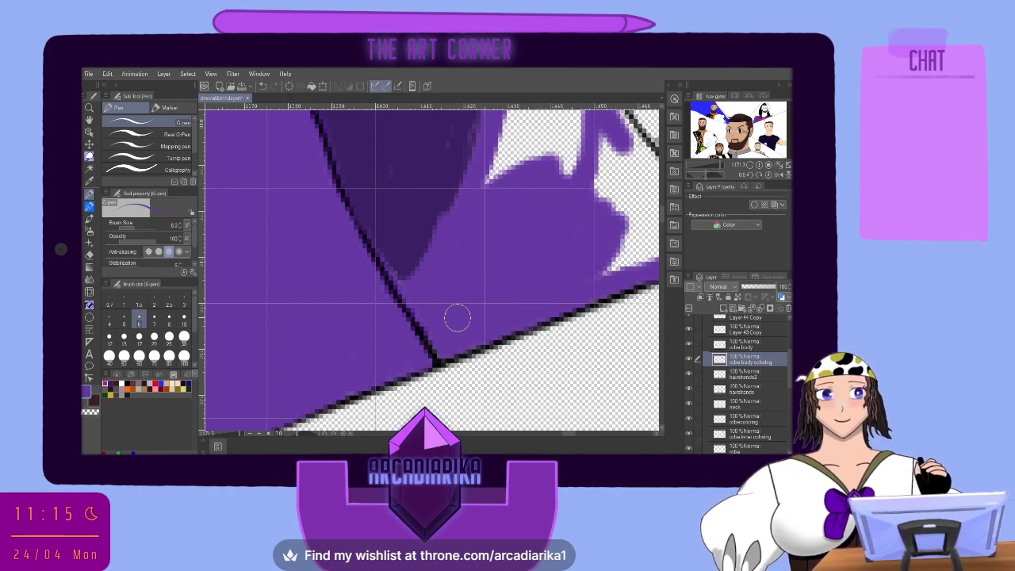
Fill the remaining gaps of the central robe panel with purple, up to the neckline and the right collar band.
{"action": "scroll", "coordinate": [469, 287], "scroll_direction": "down", "scroll_amount": 7}
{"action": "scroll", "coordinate": [629, 197], "scroll_direction": "up", "scroll_amount": 4}
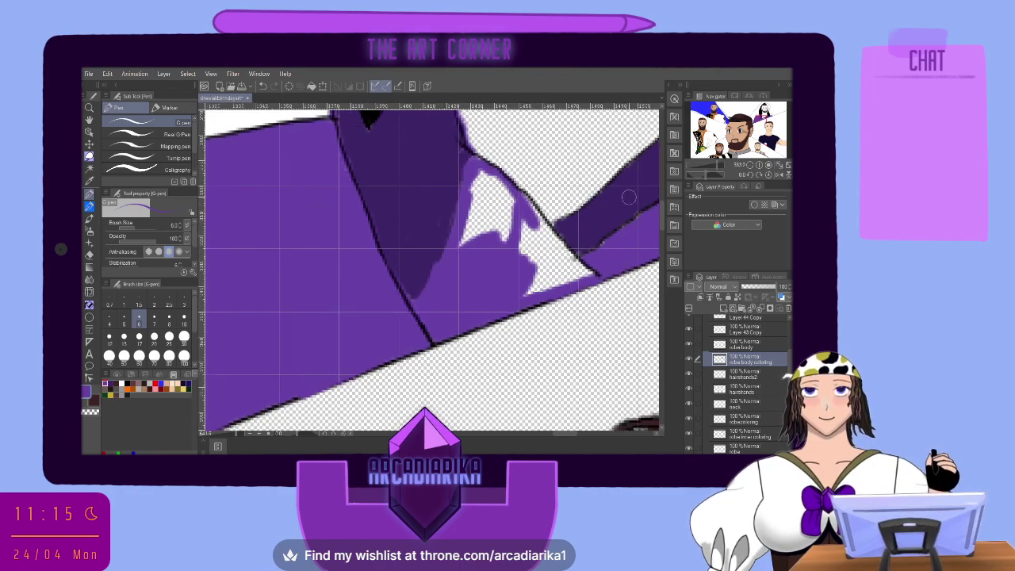
{"action": "scroll", "coordinate": [556, 199], "scroll_direction": "up", "scroll_amount": 1}
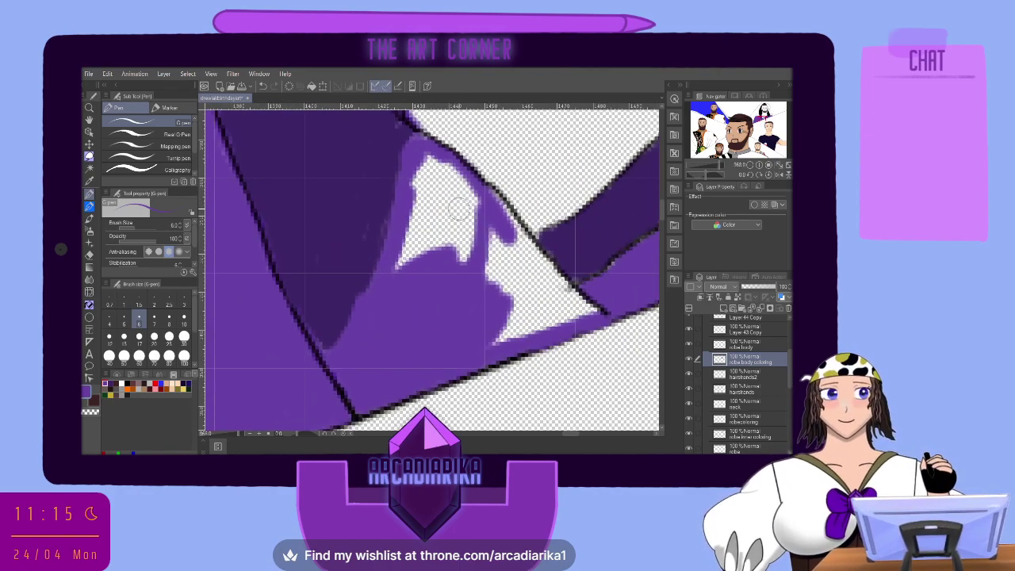
{"action": "mouse_move", "coordinate": [496, 208]}
{"action": "left_mouse_down"}
{"action": "mouse_move", "coordinate": [505, 202]}
{"action": "mouse_move", "coordinate": [530, 252]}
{"action": "mouse_move", "coordinate": [593, 314]}
{"action": "mouse_move", "coordinate": [556, 307]}
{"action": "mouse_move", "coordinate": [501, 337]}
{"action": "mouse_move", "coordinate": [511, 299]}
{"action": "mouse_move", "coordinate": [496, 265]}
{"action": "mouse_move", "coordinate": [487, 272]}
{"action": "mouse_move", "coordinate": [508, 273]}
{"action": "mouse_move", "coordinate": [493, 231]}
{"action": "mouse_move", "coordinate": [543, 289]}
{"action": "mouse_move", "coordinate": [507, 327]}
{"action": "left_mouse_up"}
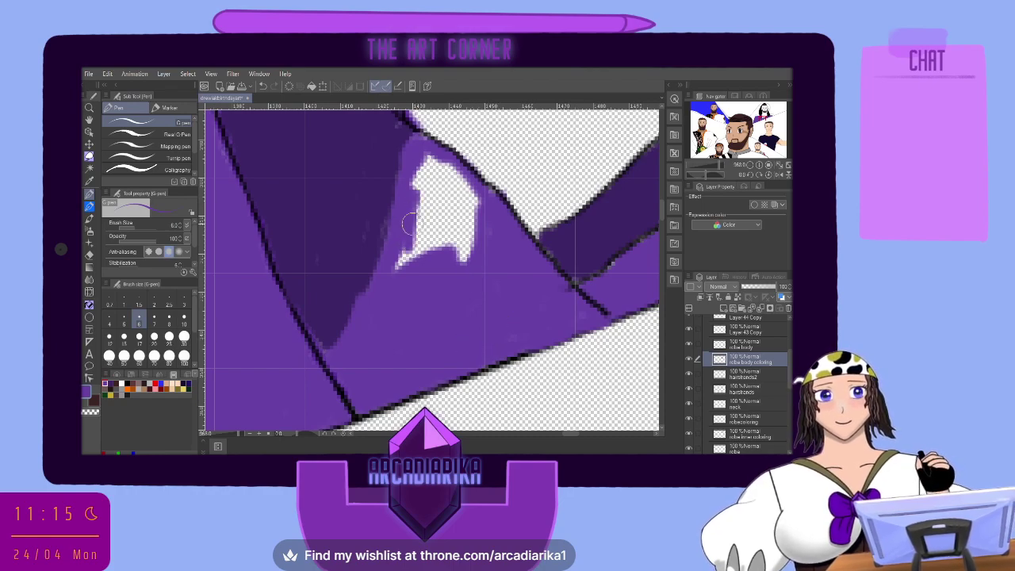
{"action": "mouse_move", "coordinate": [405, 224]}
{"action": "left_mouse_down"}
{"action": "mouse_move", "coordinate": [419, 168]}
{"action": "mouse_move", "coordinate": [427, 164]}
{"action": "mouse_move", "coordinate": [431, 184]}
{"action": "mouse_move", "coordinate": [457, 185]}
{"action": "mouse_move", "coordinate": [429, 156]}
{"action": "mouse_move", "coordinate": [482, 205]}
{"action": "mouse_move", "coordinate": [446, 179]}
{"action": "left_mouse_up"}
{"action": "mouse_move", "coordinate": [457, 218]}
{"action": "left_mouse_down"}
{"action": "mouse_move", "coordinate": [442, 190]}
{"action": "mouse_move", "coordinate": [413, 249]}
{"action": "mouse_move", "coordinate": [412, 177]}
{"action": "left_mouse_up"}
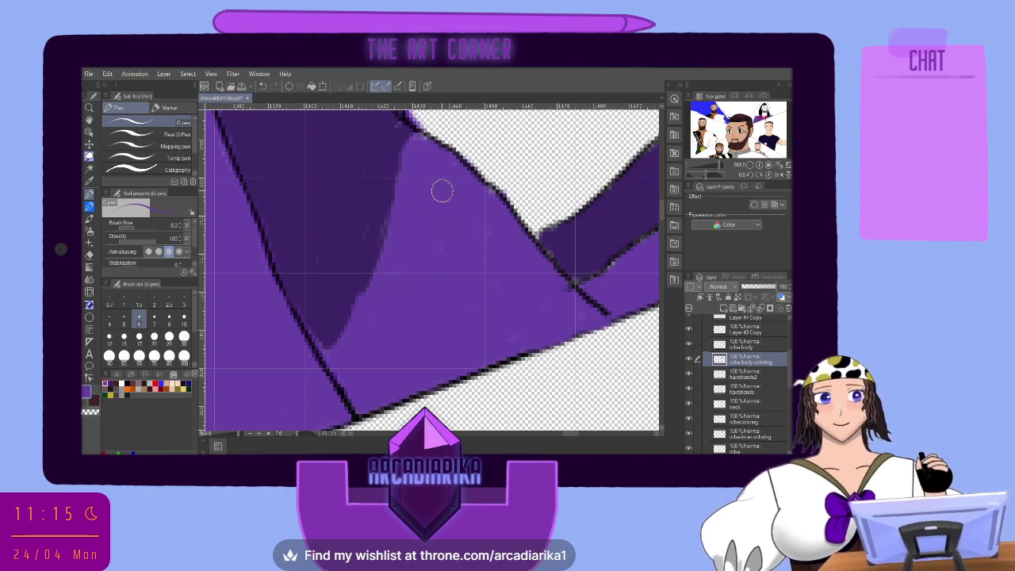
Bring the hooded character's head into view and make the robecoloring layer the active one.
{"action": "scroll", "coordinate": [346, 162], "scroll_direction": "down", "scroll_amount": 10}
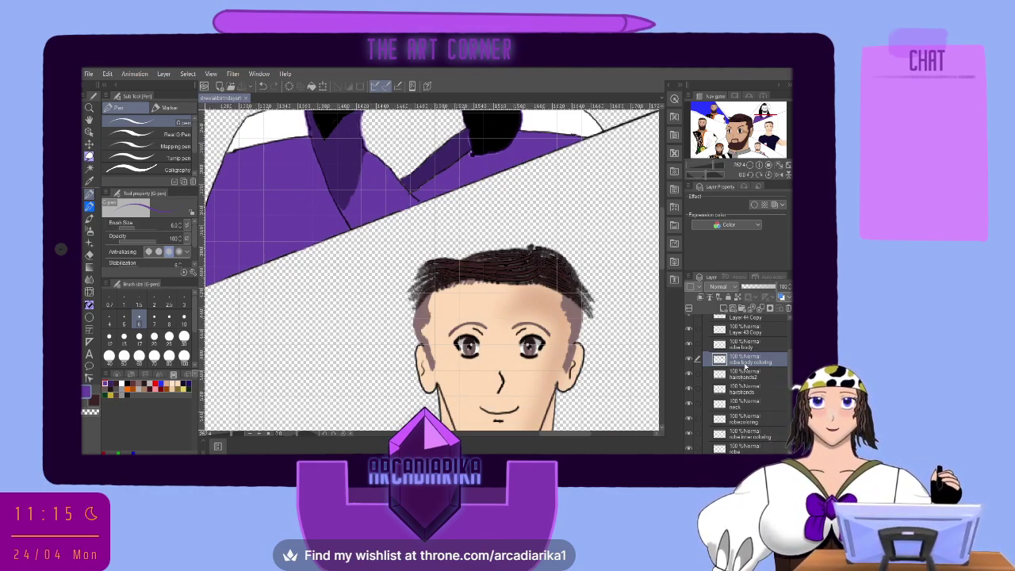
{"action": "scroll", "coordinate": [739, 403], "scroll_direction": "up", "scroll_amount": 1}
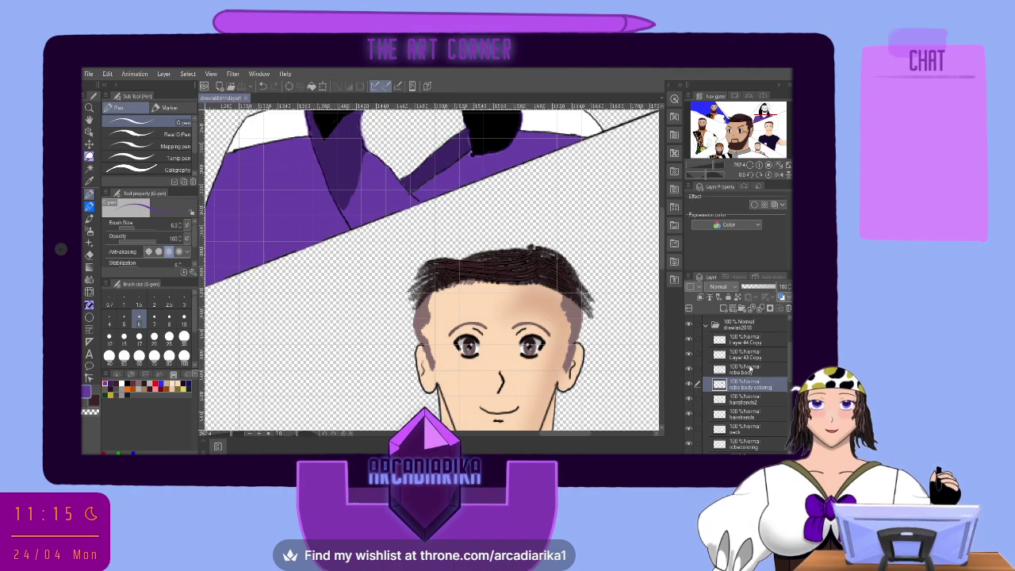
{"action": "scroll", "coordinate": [750, 381], "scroll_direction": "down", "scroll_amount": 5}
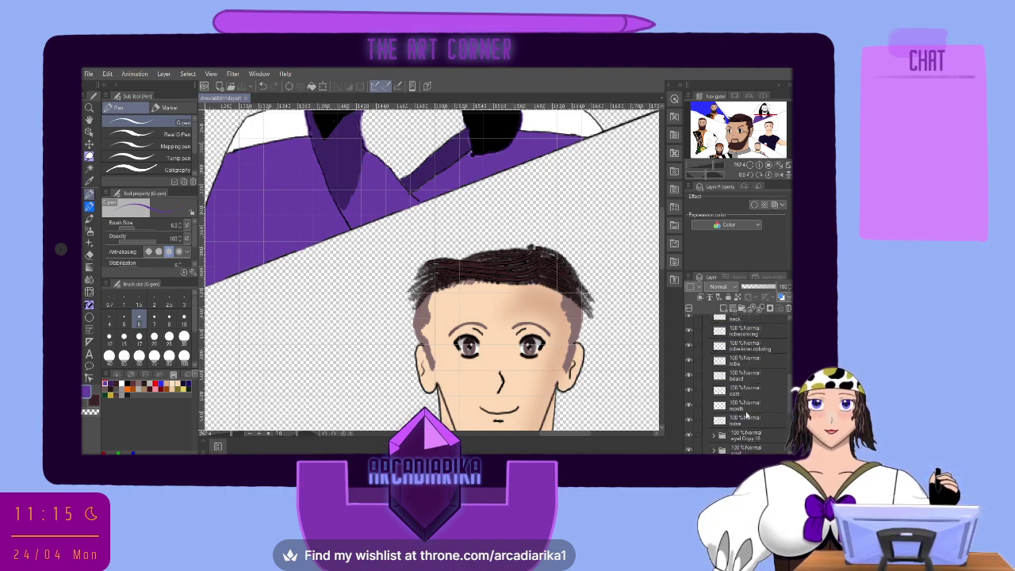
{"action": "scroll", "coordinate": [747, 414], "scroll_direction": "down", "scroll_amount": 2}
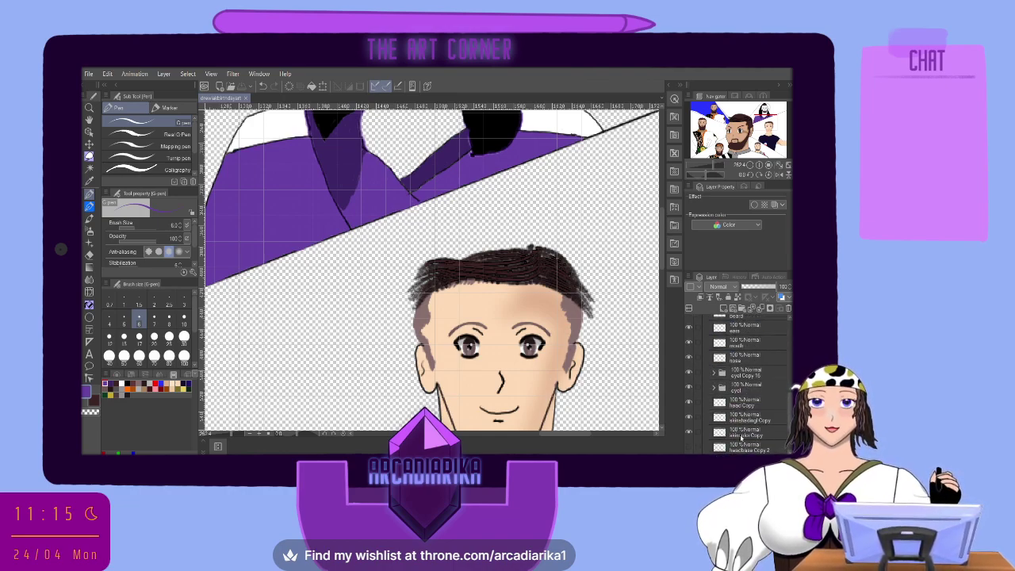
{"action": "left_click", "coordinate": [740, 433]}
{"action": "scroll", "coordinate": [789, 407], "scroll_direction": "up", "scroll_amount": 3}
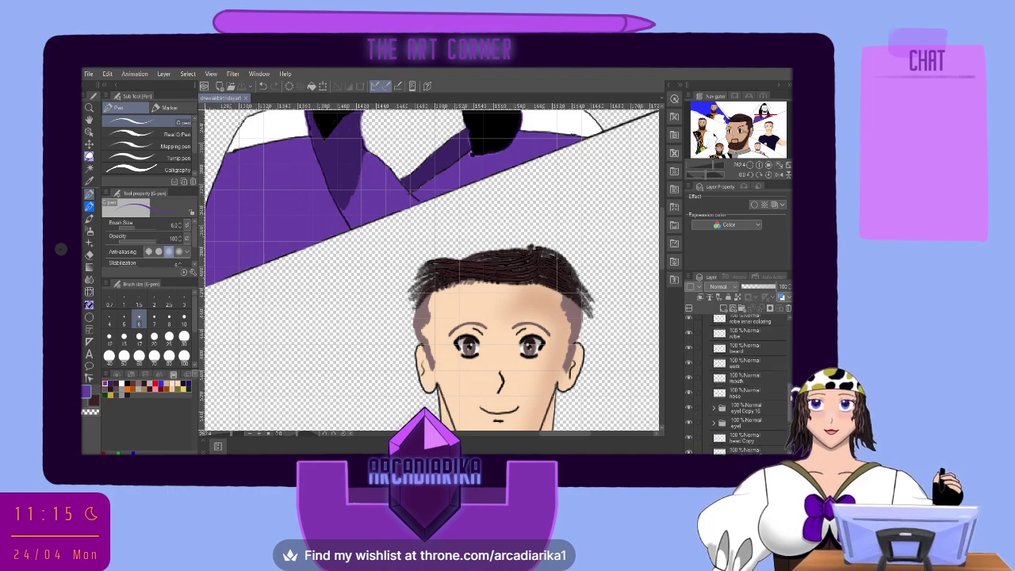
{"action": "left_click_drag", "start_coordinate": [661, 221], "coordinate": [669, 175]}
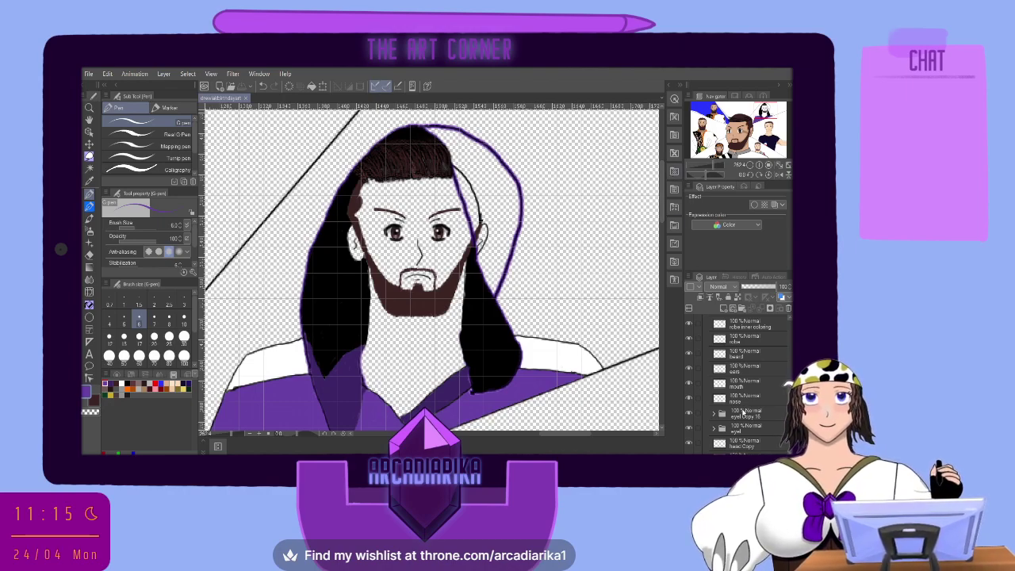
{"action": "scroll", "coordinate": [750, 365], "scroll_direction": "up", "scroll_amount": 2}
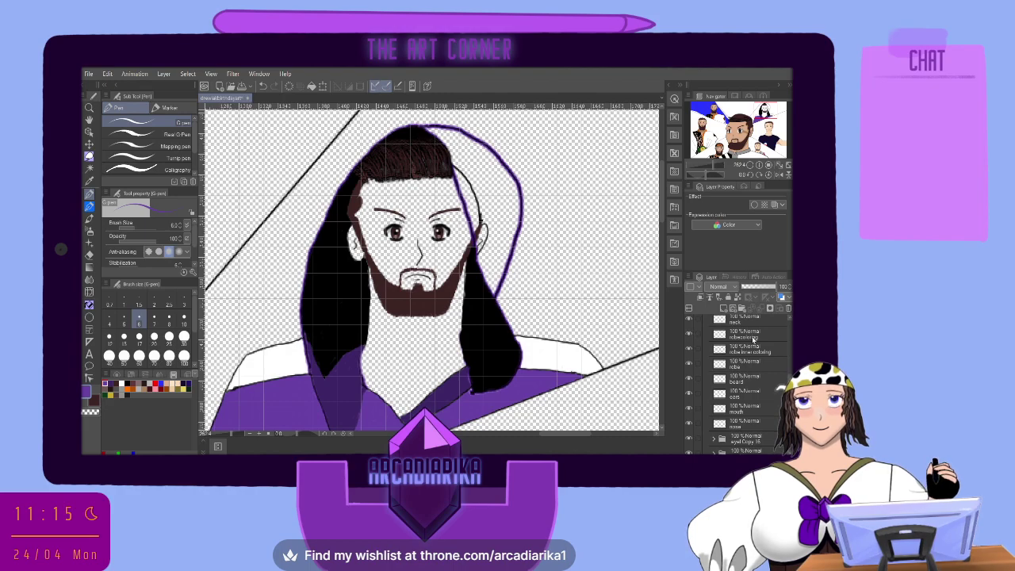
{"action": "left_click", "coordinate": [752, 339]}
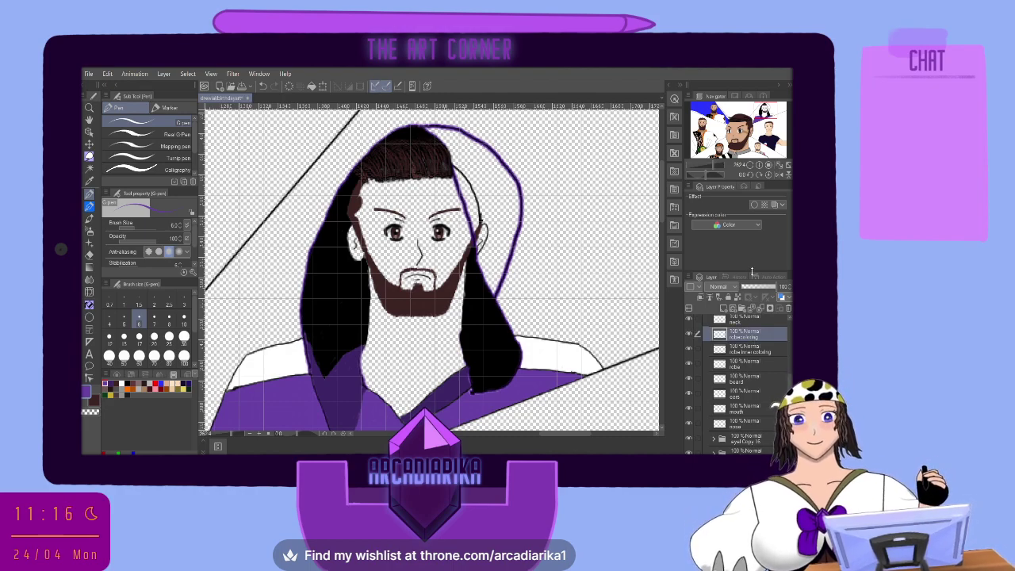
Draw a lighter purple arc across the hood's upper part, from the edge of the hair to the outer hood outline.
{"action": "scroll", "coordinate": [486, 171], "scroll_direction": "up", "scroll_amount": 3}
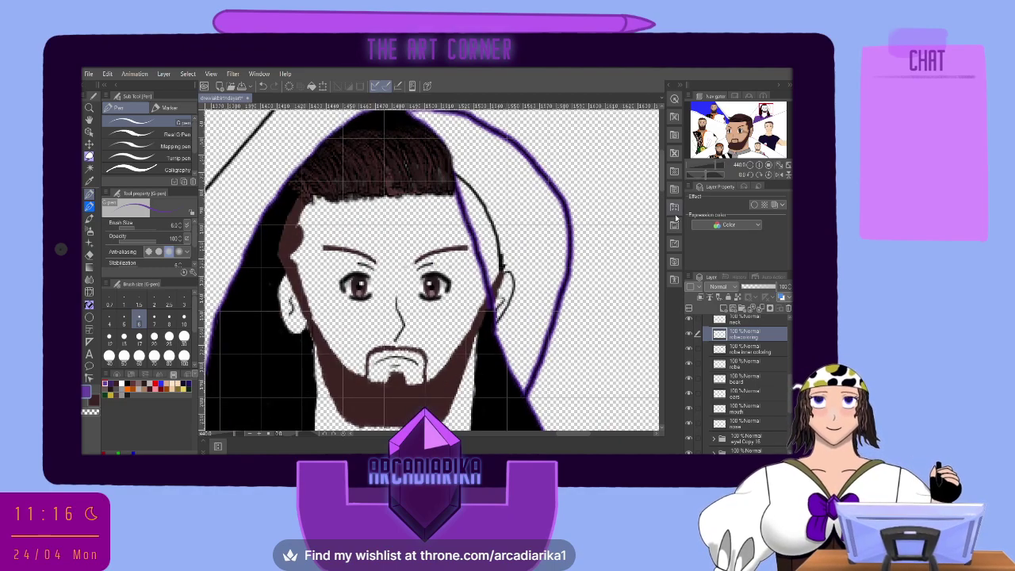
{"action": "left_click_drag", "start_coordinate": [661, 183], "coordinate": [661, 185]}
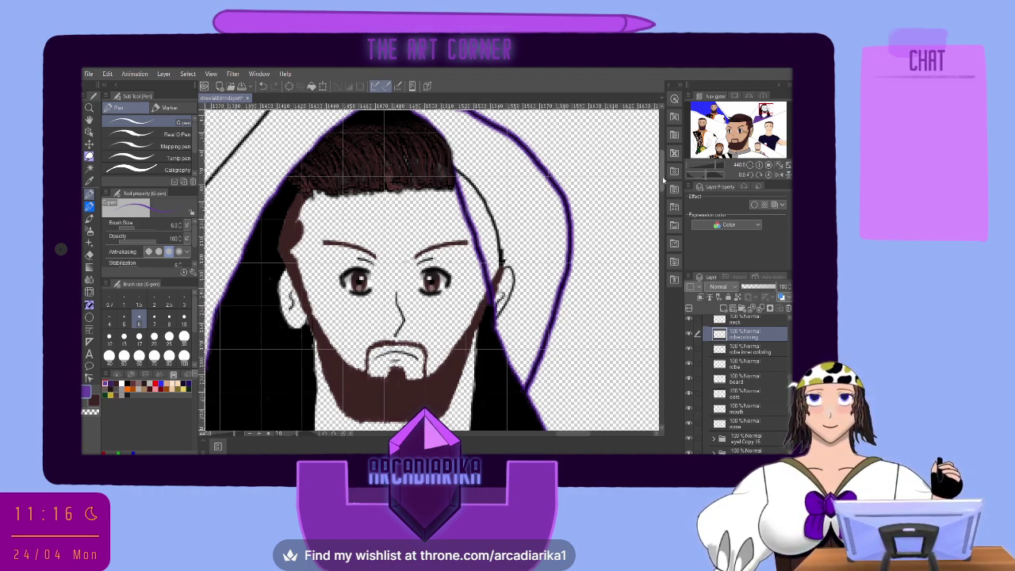
{"action": "left_click_drag", "start_coordinate": [663, 181], "coordinate": [663, 176]}
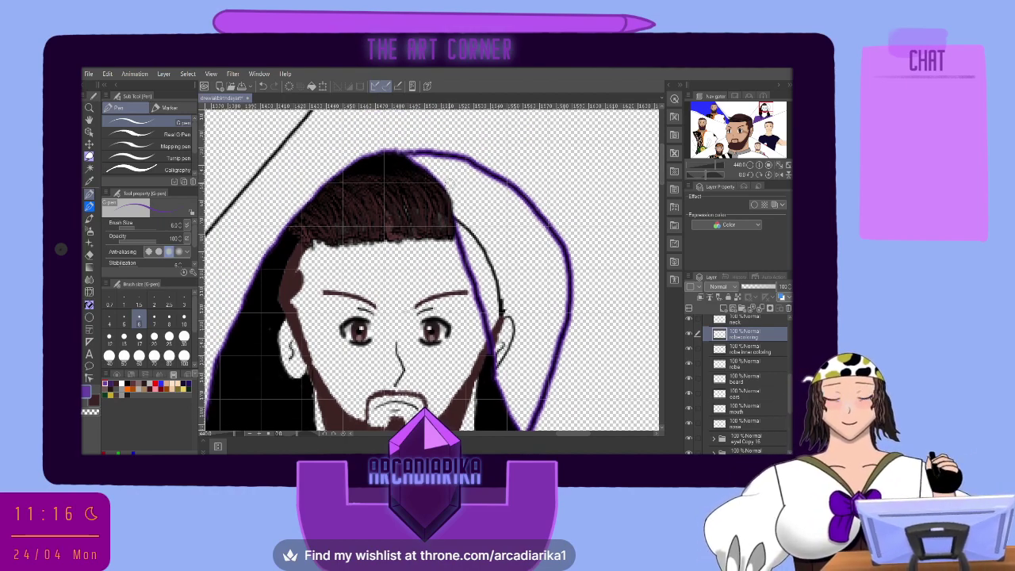
{"action": "mouse_move", "coordinate": [445, 190]}
{"action": "left_mouse_down"}
{"action": "mouse_move", "coordinate": [514, 184]}
{"action": "mouse_move", "coordinate": [454, 187]}
{"action": "mouse_move", "coordinate": [490, 187]}
{"action": "left_mouse_up"}
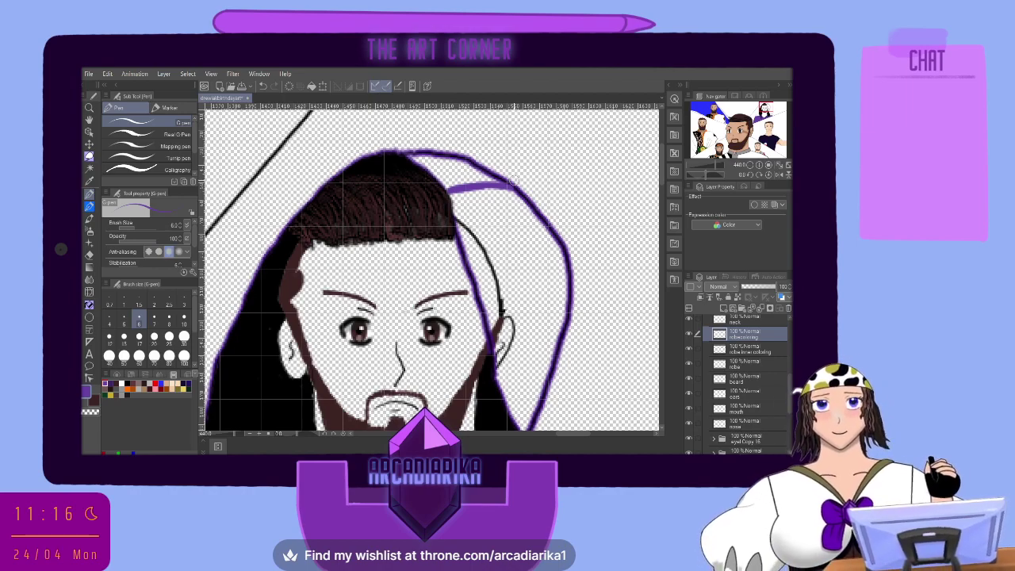
{"action": "mouse_move", "coordinate": [566, 287]}
{"action": "left_mouse_down"}
{"action": "mouse_move", "coordinate": [543, 334]}
{"action": "mouse_move", "coordinate": [520, 251]}
{"action": "mouse_move", "coordinate": [508, 321]}
{"action": "left_mouse_up"}
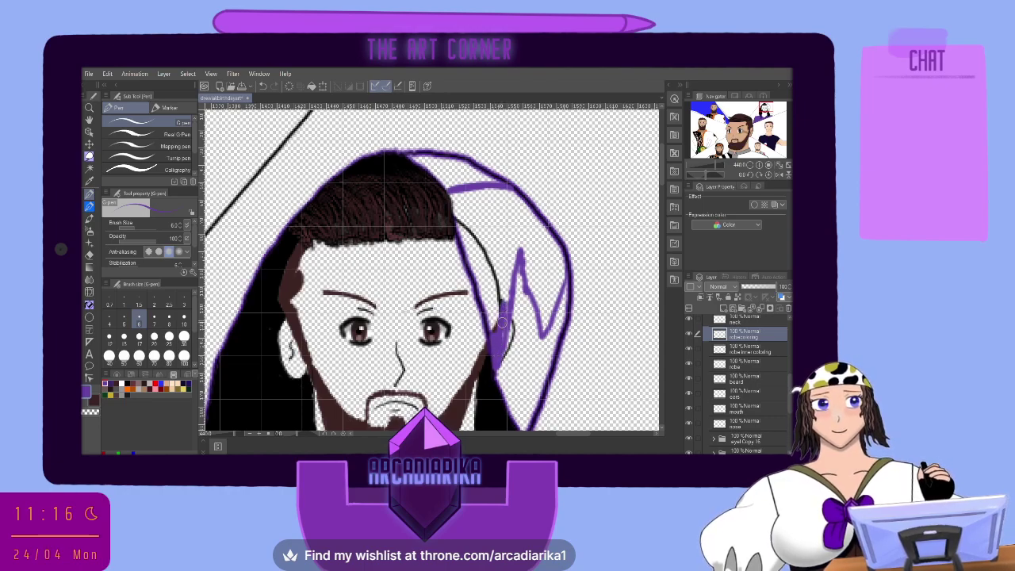
{"action": "mouse_move", "coordinate": [501, 339]}
{"action": "left_mouse_down"}
{"action": "mouse_move", "coordinate": [518, 252]}
{"action": "mouse_move", "coordinate": [500, 297]}
{"action": "mouse_move", "coordinate": [504, 262]}
{"action": "mouse_move", "coordinate": [475, 265]}
{"action": "mouse_move", "coordinate": [491, 331]}
{"action": "mouse_move", "coordinate": [490, 288]}
{"action": "left_mouse_up"}
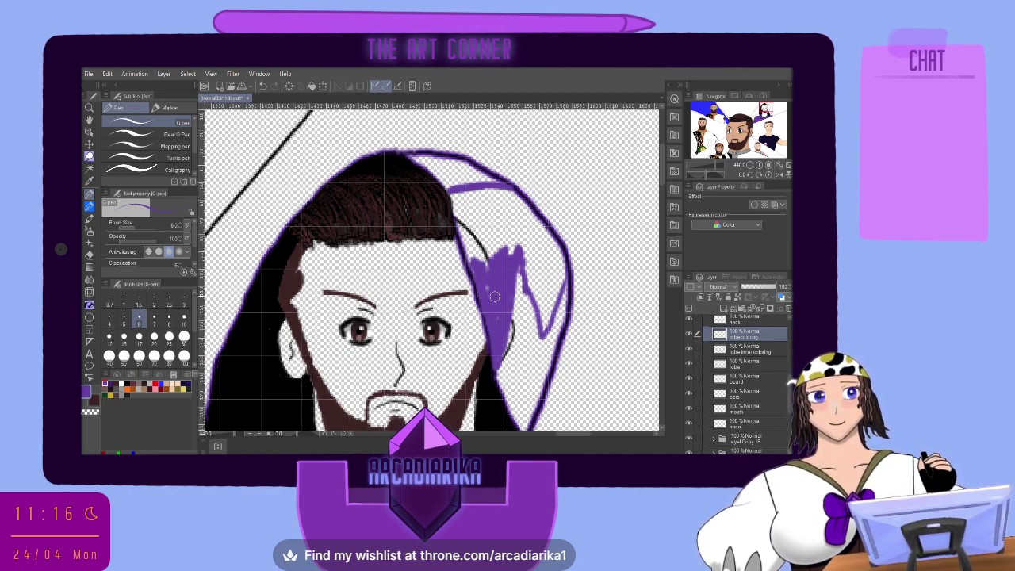
{"action": "key", "text": "e"}
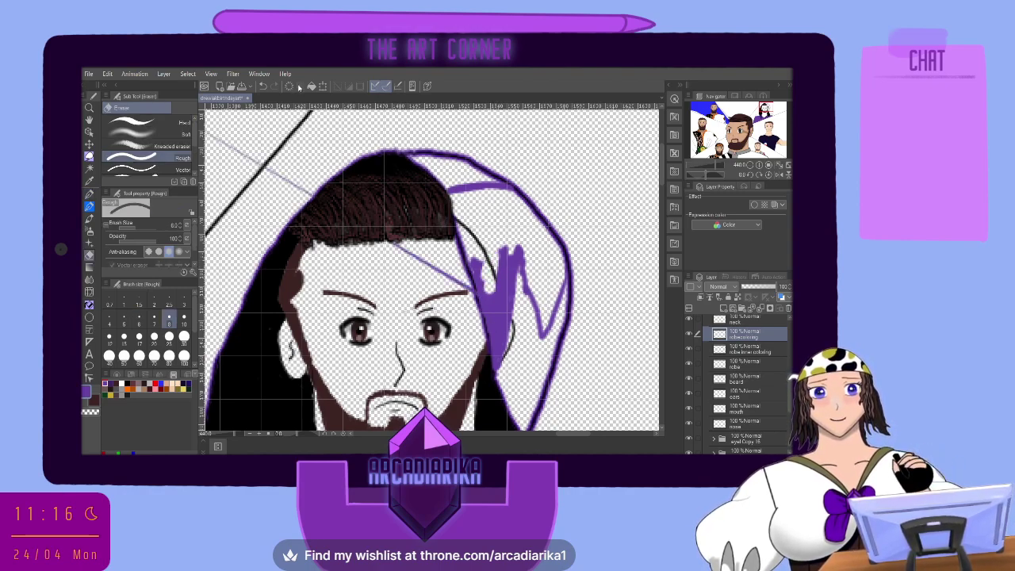
{"action": "left_click", "coordinate": [264, 87]}
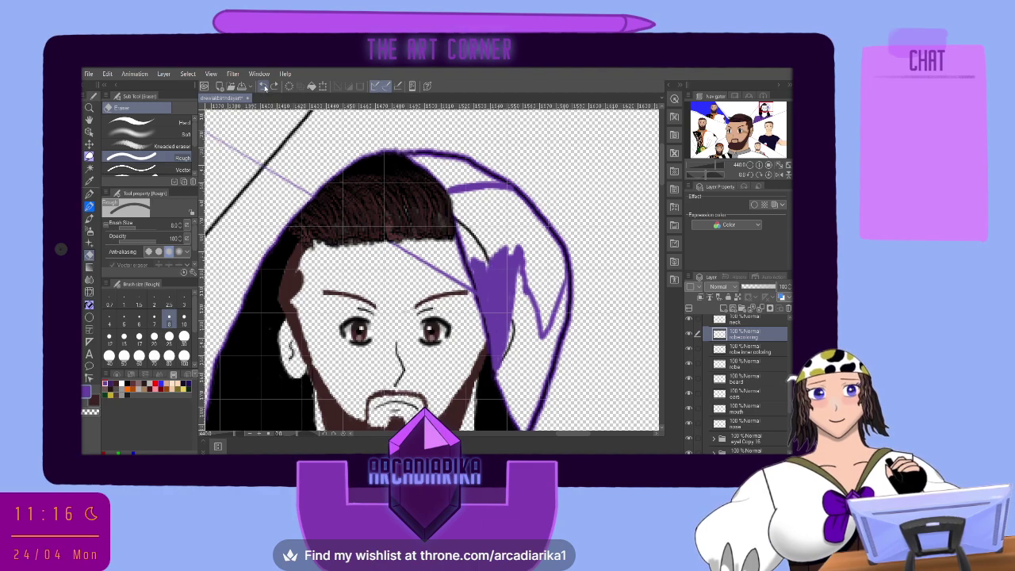
{"action": "left_click", "coordinate": [265, 86]}
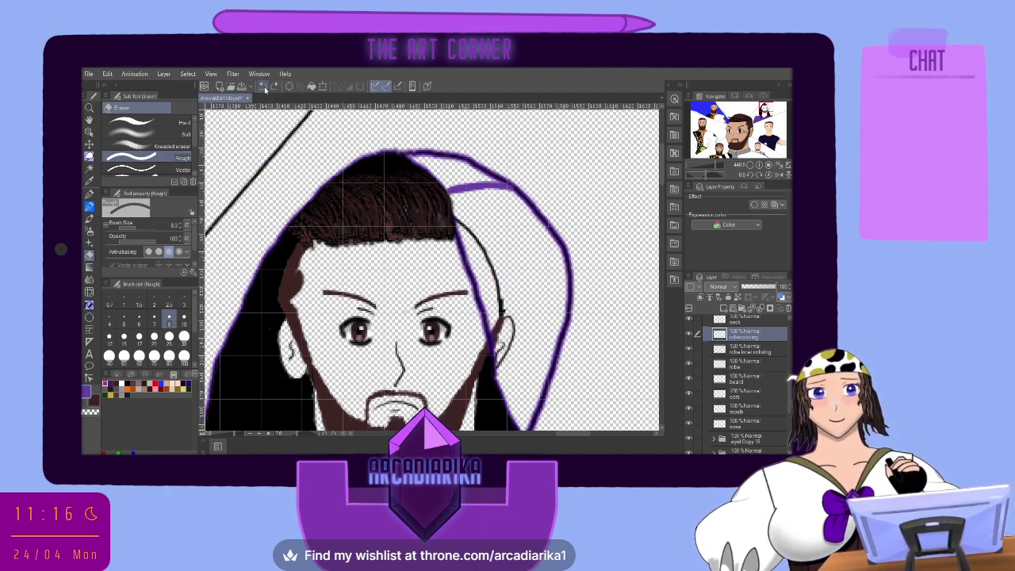
{"action": "left_click", "coordinate": [265, 86]}
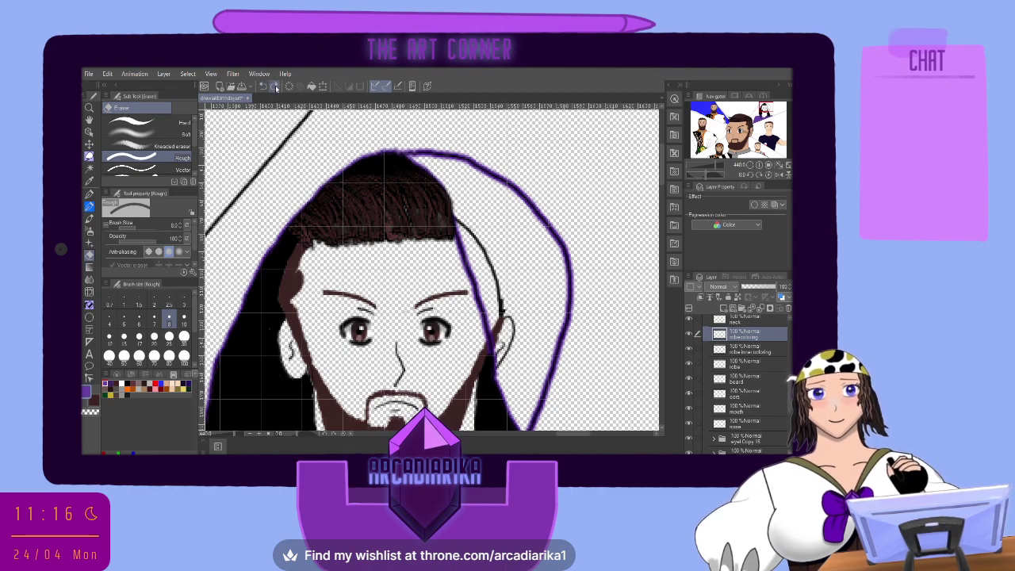
{"action": "left_click", "coordinate": [276, 87]}
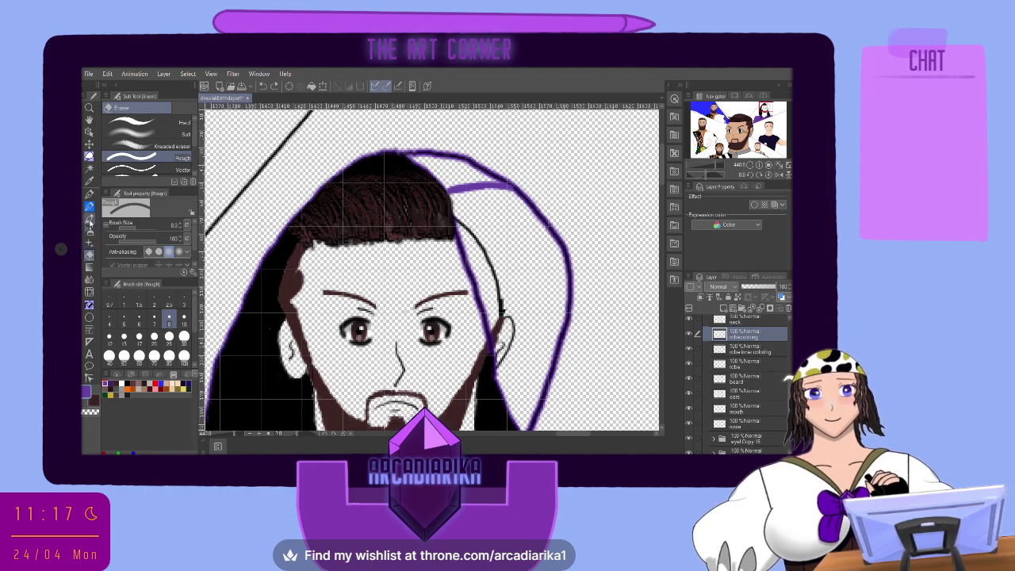
Outline a zigzag light area inside the hood with the G-pen in purple, from the outer edge toward the face beside the ear.
{"action": "left_click", "coordinate": [90, 219]}
{"action": "left_click", "coordinate": [89, 194]}
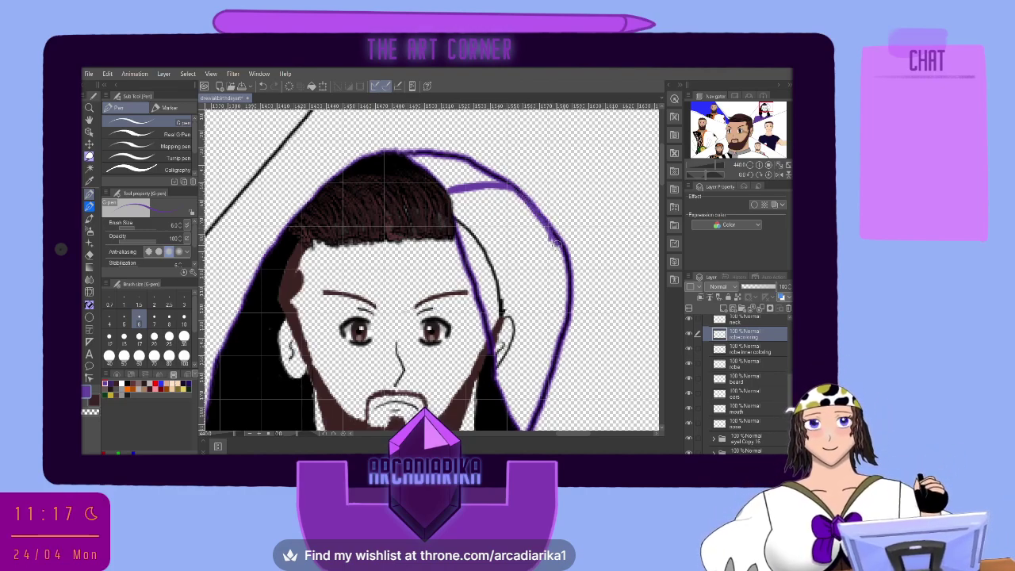
{"action": "mouse_move", "coordinate": [559, 251]}
{"action": "left_mouse_down"}
{"action": "mouse_move", "coordinate": [541, 337]}
{"action": "mouse_move", "coordinate": [526, 271]}
{"action": "left_mouse_up"}
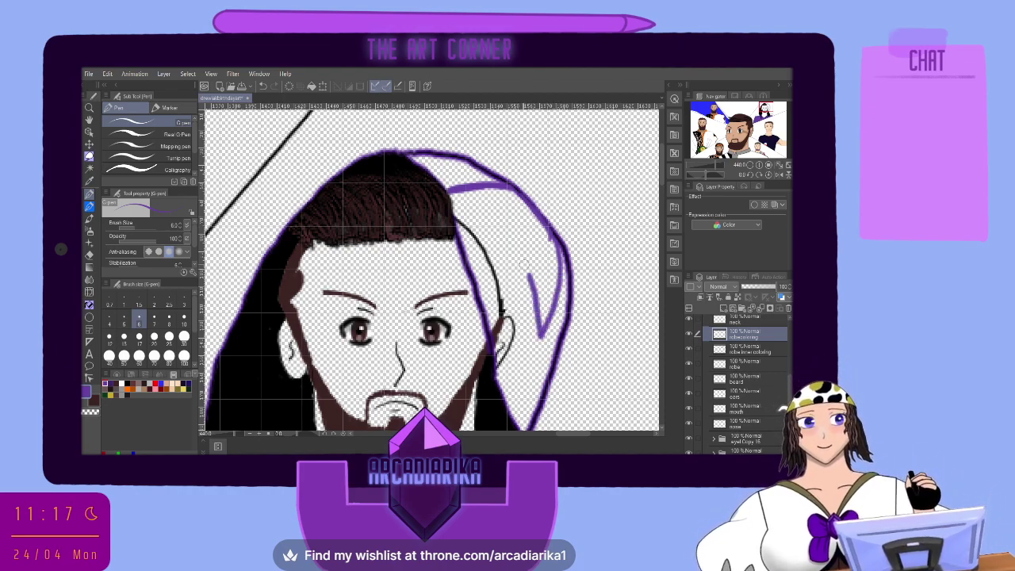
{"action": "mouse_move", "coordinate": [524, 264]}
{"action": "left_mouse_down"}
{"action": "mouse_move", "coordinate": [511, 239]}
{"action": "mouse_move", "coordinate": [497, 355]}
{"action": "mouse_move", "coordinate": [504, 291]}
{"action": "left_mouse_up"}
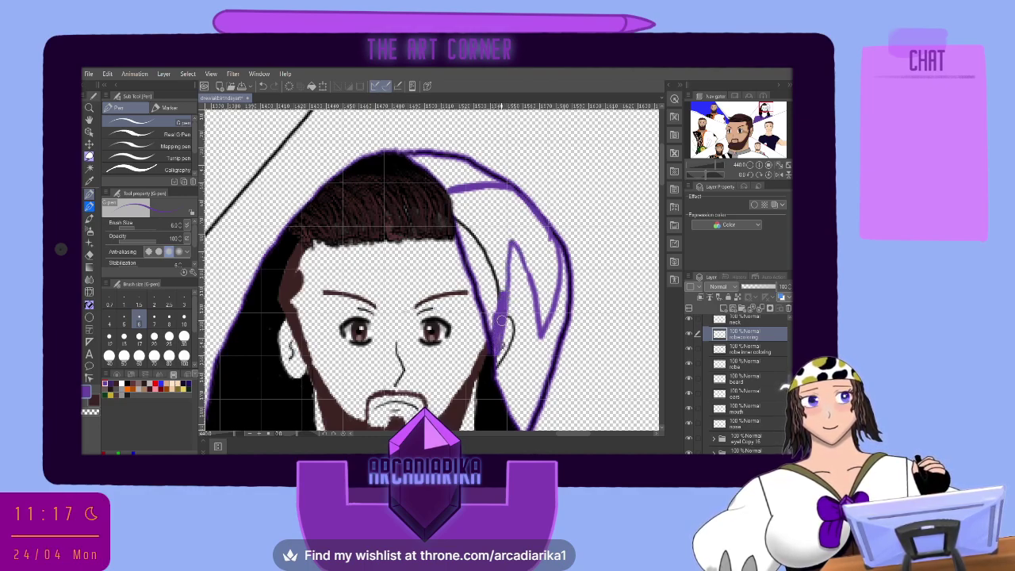
Fill the narrow lower point of the light area with purple, between the inner hood outline and the ear.
{"action": "scroll", "coordinate": [526, 293], "scroll_direction": "up", "scroll_amount": 6}
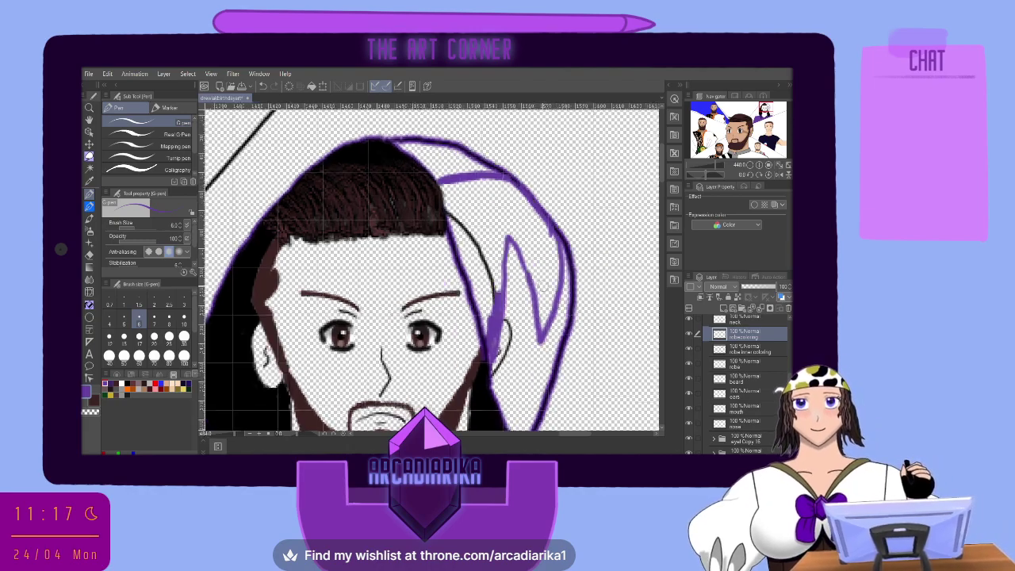
{"action": "scroll", "coordinate": [484, 387], "scroll_direction": "up", "scroll_amount": 3}
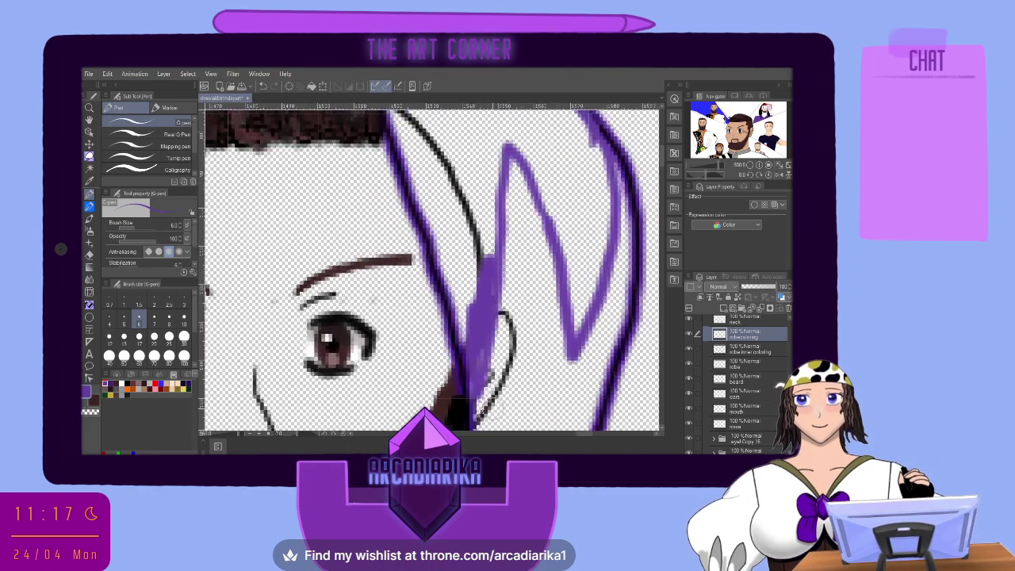
{"action": "mouse_move", "coordinate": [450, 367]}
{"action": "left_mouse_down"}
{"action": "mouse_move", "coordinate": [469, 317]}
{"action": "mouse_move", "coordinate": [465, 344]}
{"action": "mouse_move", "coordinate": [463, 354]}
{"action": "mouse_move", "coordinate": [487, 215]}
{"action": "mouse_move", "coordinate": [474, 184]}
{"action": "mouse_move", "coordinate": [454, 230]}
{"action": "mouse_move", "coordinate": [426, 182]}
{"action": "mouse_move", "coordinate": [442, 226]}
{"action": "mouse_move", "coordinate": [432, 214]}
{"action": "mouse_move", "coordinate": [445, 296]}
{"action": "left_mouse_up"}
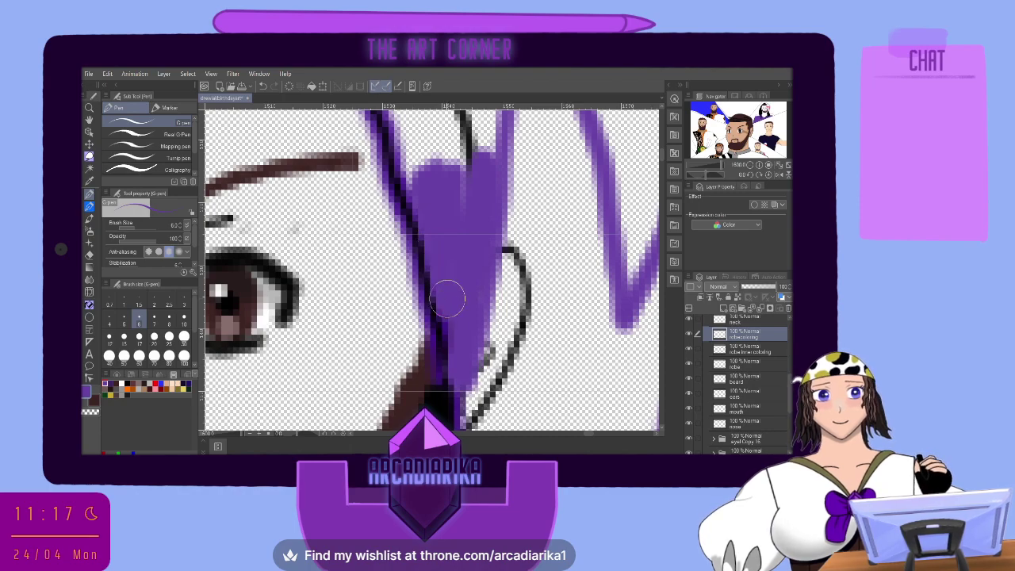
{"action": "left_click_drag", "start_coordinate": [448, 181], "coordinate": [466, 188]}
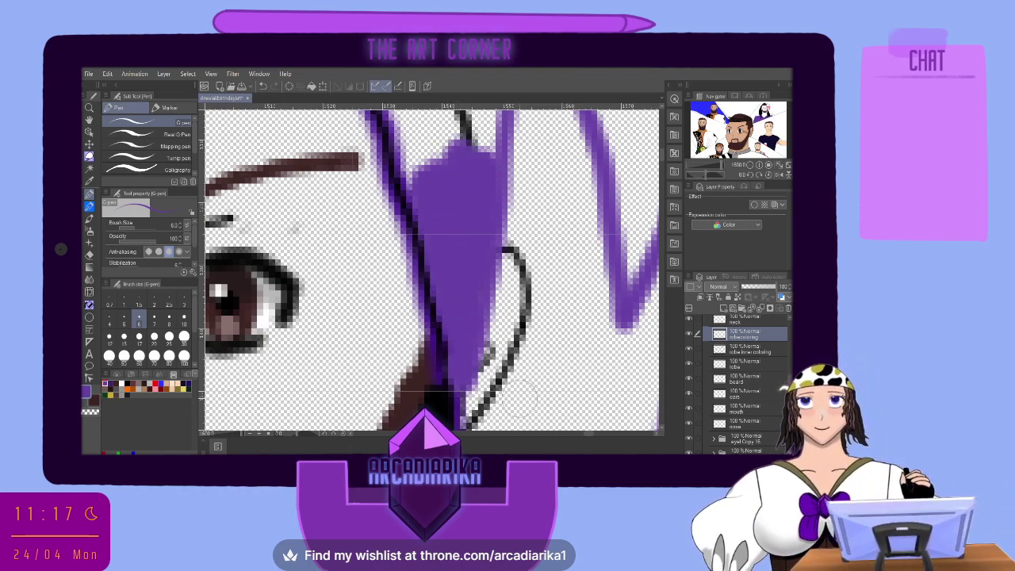
Extend the purple fill up along the hood's inner edge and fill the spike beside the outer hood edge.
{"action": "scroll", "coordinate": [539, 158], "scroll_direction": "down", "scroll_amount": 3}
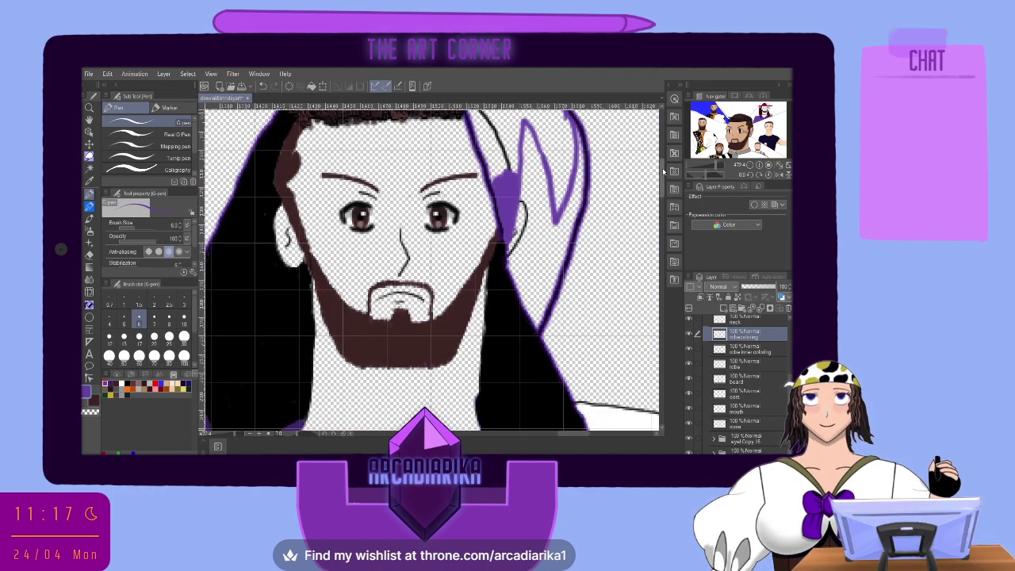
{"action": "scroll", "coordinate": [611, 155], "scroll_direction": "up", "scroll_amount": 2}
{"action": "scroll", "coordinate": [611, 155], "scroll_direction": "up", "scroll_amount": 2}
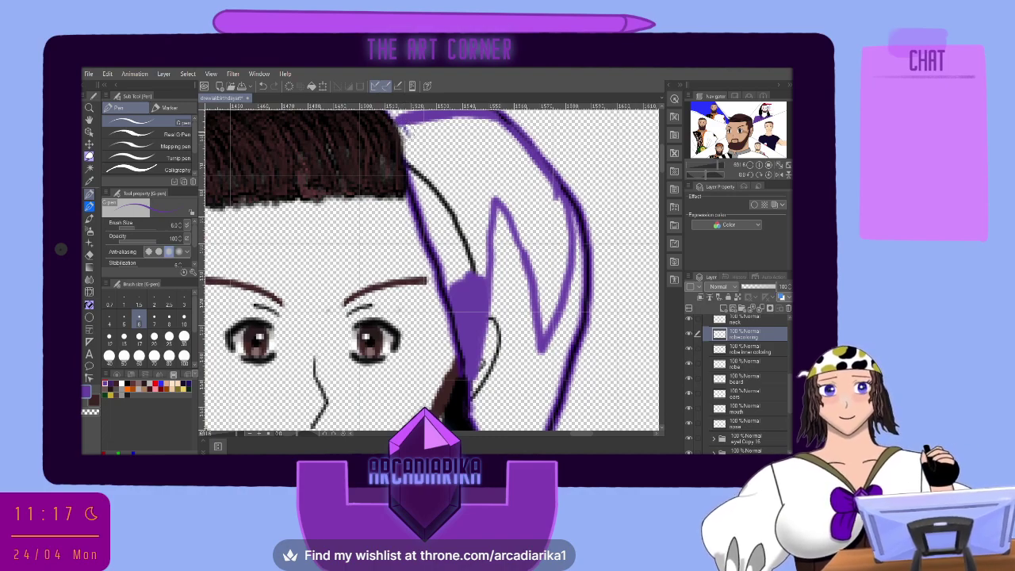
{"action": "mouse_move", "coordinate": [406, 140]}
{"action": "left_mouse_down"}
{"action": "mouse_move", "coordinate": [448, 290]}
{"action": "mouse_move", "coordinate": [444, 241]}
{"action": "mouse_move", "coordinate": [464, 238]}
{"action": "mouse_move", "coordinate": [485, 189]}
{"action": "mouse_move", "coordinate": [482, 262]}
{"action": "mouse_move", "coordinate": [472, 227]}
{"action": "left_mouse_up"}
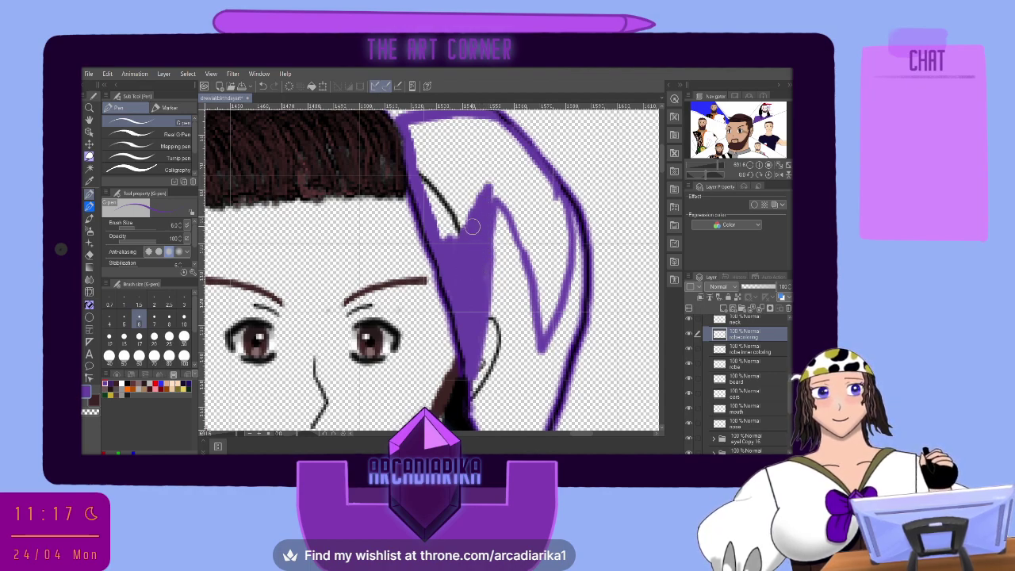
{"action": "mouse_move", "coordinate": [490, 166]}
{"action": "left_mouse_down"}
{"action": "mouse_move", "coordinate": [497, 190]}
{"action": "mouse_move", "coordinate": [511, 172]}
{"action": "mouse_move", "coordinate": [514, 194]}
{"action": "mouse_move", "coordinate": [504, 197]}
{"action": "mouse_move", "coordinate": [528, 238]}
{"action": "mouse_move", "coordinate": [517, 222]}
{"action": "mouse_move", "coordinate": [535, 261]}
{"action": "mouse_move", "coordinate": [539, 319]}
{"action": "mouse_move", "coordinate": [564, 231]}
{"action": "mouse_move", "coordinate": [548, 183]}
{"action": "mouse_move", "coordinate": [525, 177]}
{"action": "mouse_move", "coordinate": [516, 191]}
{"action": "mouse_move", "coordinate": [537, 235]}
{"action": "mouse_move", "coordinate": [550, 237]}
{"action": "mouse_move", "coordinate": [544, 287]}
{"action": "mouse_move", "coordinate": [542, 252]}
{"action": "mouse_move", "coordinate": [544, 285]}
{"action": "mouse_move", "coordinate": [568, 252]}
{"action": "left_mouse_up"}
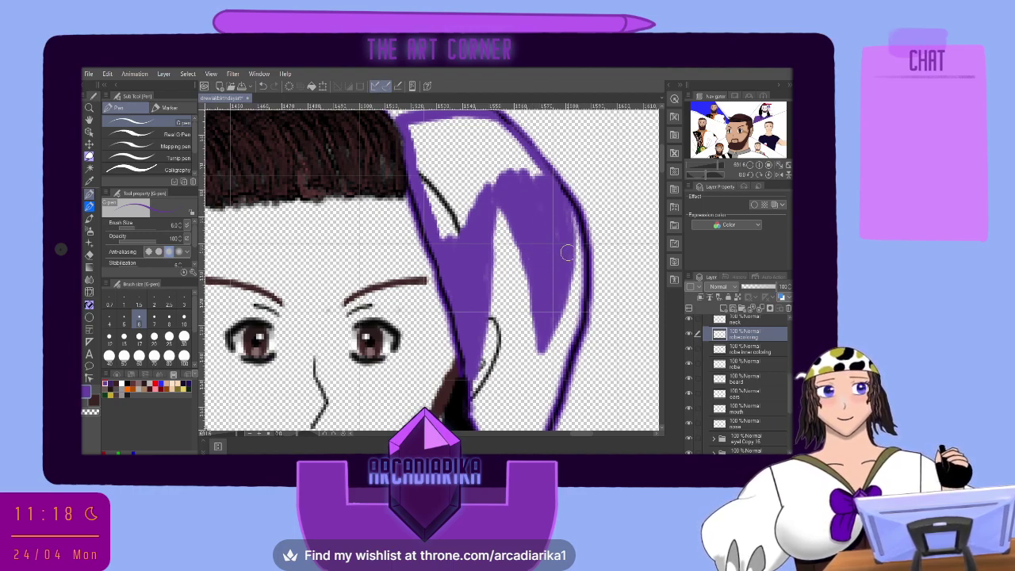
Move the robe layer above the robecoloring layer and make robecoloring active again.
{"action": "left_click", "coordinate": [744, 363]}
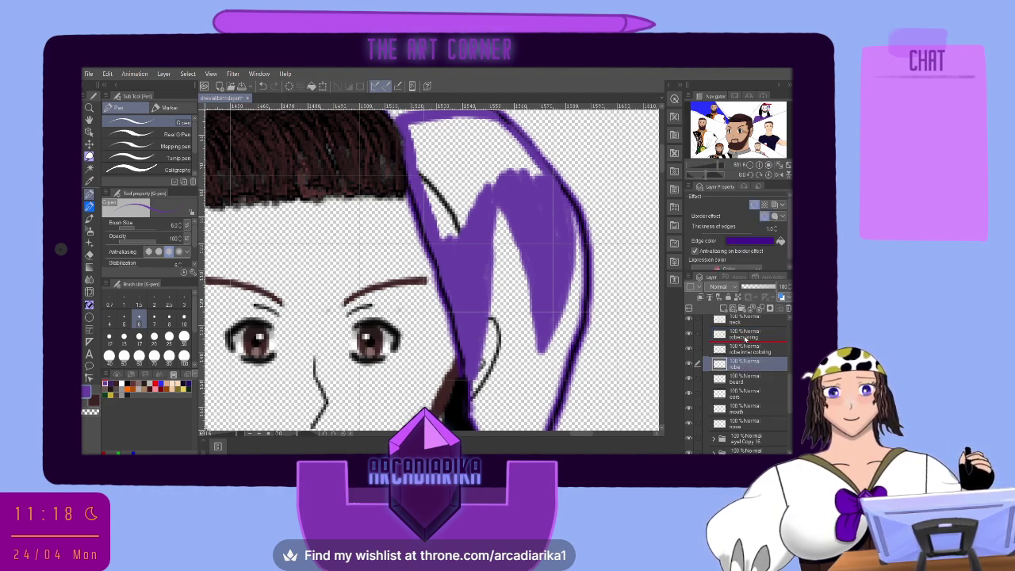
{"action": "left_click_drag", "start_coordinate": [745, 329], "coordinate": [745, 329]}
{"action": "left_click", "coordinate": [747, 349]}
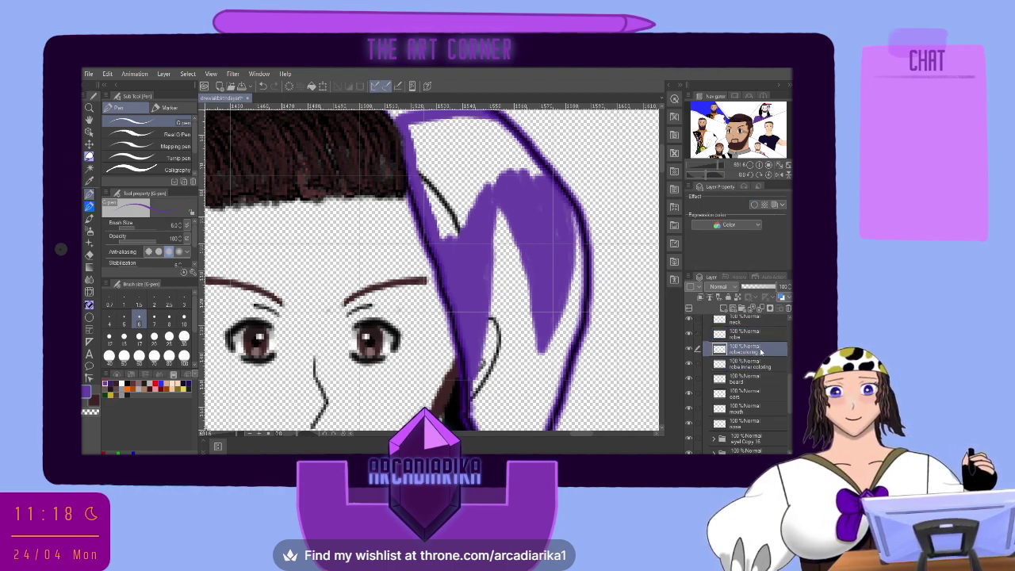
Fill the rest of the hood's light area with purple, from the upper arc down to the two spikes.
{"action": "mouse_move", "coordinate": [428, 151]}
{"action": "left_mouse_down"}
{"action": "mouse_move", "coordinate": [416, 132]}
{"action": "mouse_move", "coordinate": [412, 153]}
{"action": "mouse_move", "coordinate": [442, 231]}
{"action": "mouse_move", "coordinate": [453, 190]}
{"action": "mouse_move", "coordinate": [472, 170]}
{"action": "mouse_move", "coordinate": [498, 163]}
{"action": "mouse_move", "coordinate": [507, 182]}
{"action": "mouse_move", "coordinate": [533, 165]}
{"action": "mouse_move", "coordinate": [544, 176]}
{"action": "left_mouse_up"}
{"action": "mouse_move", "coordinate": [473, 229]}
{"action": "left_mouse_down"}
{"action": "mouse_move", "coordinate": [438, 132]}
{"action": "mouse_move", "coordinate": [423, 127]}
{"action": "mouse_move", "coordinate": [450, 144]}
{"action": "mouse_move", "coordinate": [447, 127]}
{"action": "mouse_move", "coordinate": [450, 139]}
{"action": "mouse_move", "coordinate": [440, 124]}
{"action": "mouse_move", "coordinate": [427, 125]}
{"action": "mouse_move", "coordinate": [500, 124]}
{"action": "mouse_move", "coordinate": [526, 162]}
{"action": "mouse_move", "coordinate": [500, 147]}
{"action": "mouse_move", "coordinate": [473, 164]}
{"action": "mouse_move", "coordinate": [429, 142]}
{"action": "left_mouse_up"}
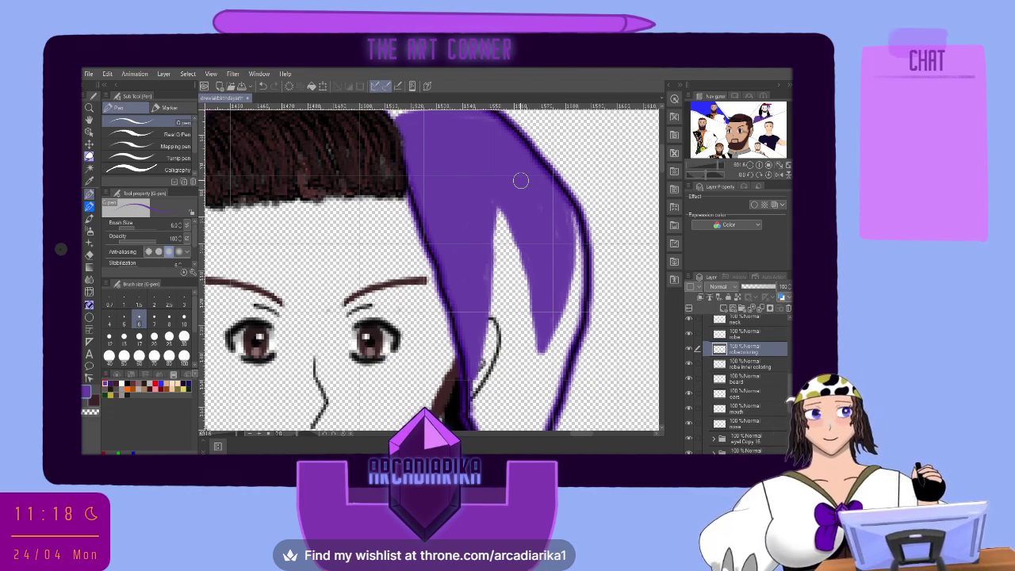
{"action": "scroll", "coordinate": [520, 181], "scroll_direction": "down", "scroll_amount": 2}
{"action": "scroll", "coordinate": [464, 361], "scroll_direction": "down", "scroll_amount": 1}
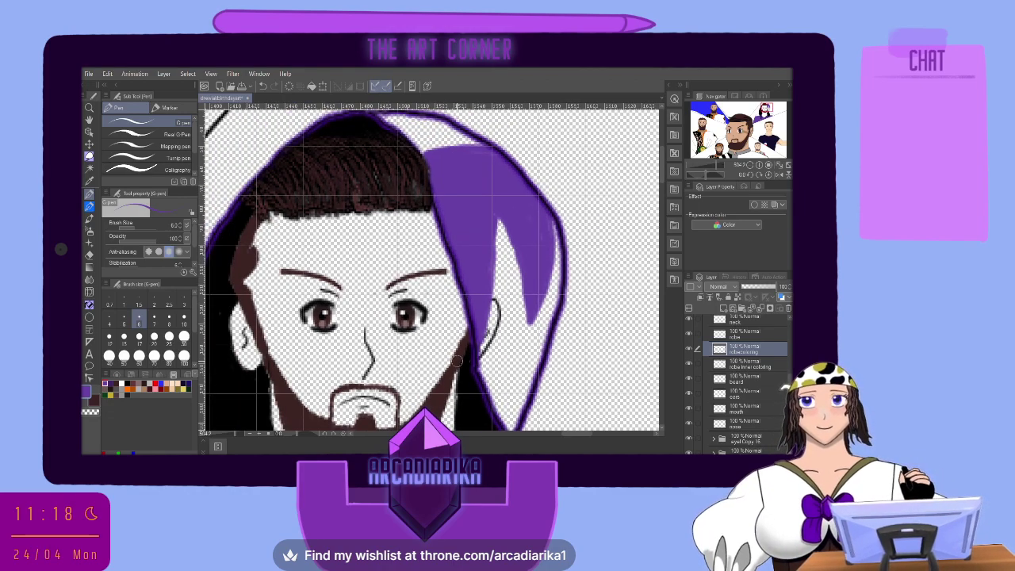
Switch to the dark purple and fill the hood's shaded area between and below the lighter spikes, down toward its lower tip.
{"action": "left_click", "coordinate": [111, 384]}
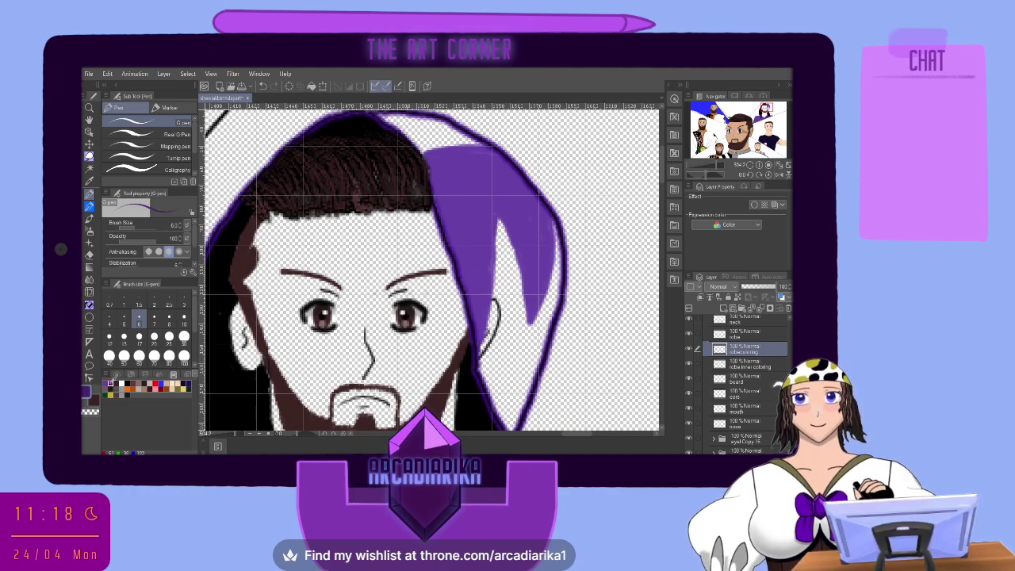
{"action": "scroll", "coordinate": [496, 378], "scroll_direction": "down", "scroll_amount": 1}
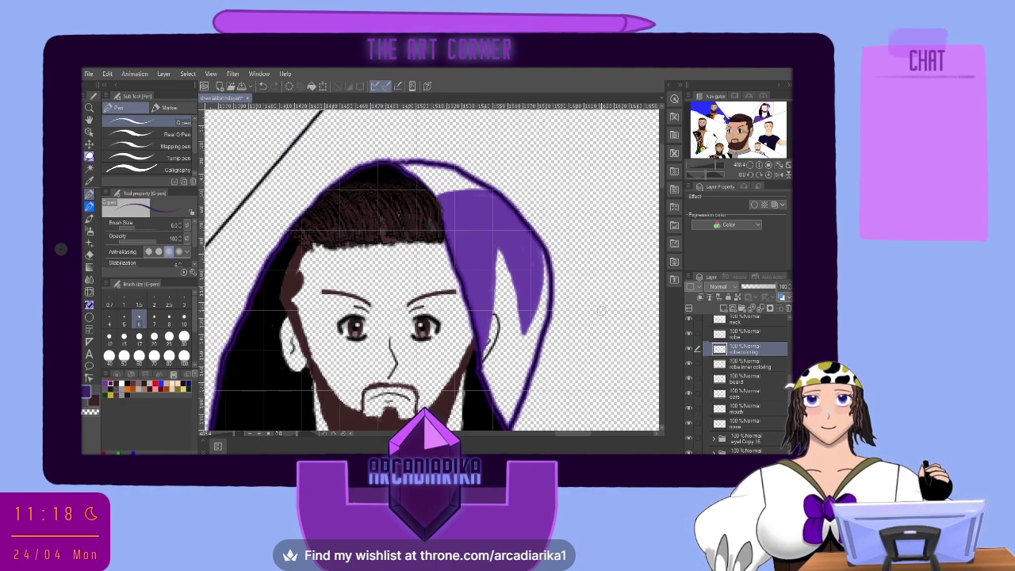
{"action": "left_click_drag", "start_coordinate": [594, 274], "coordinate": [632, 297]}
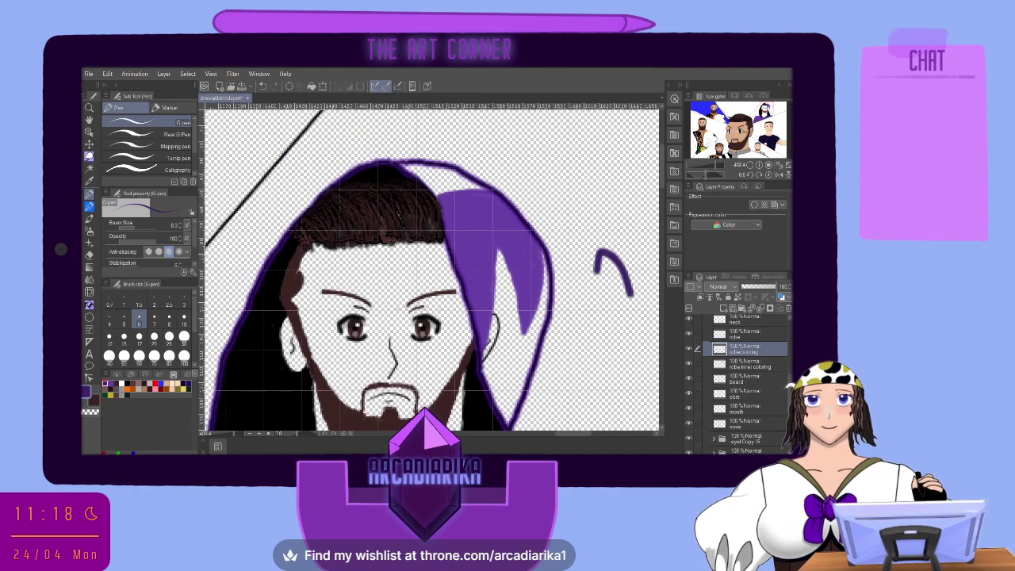
{"action": "left_click", "coordinate": [262, 86]}
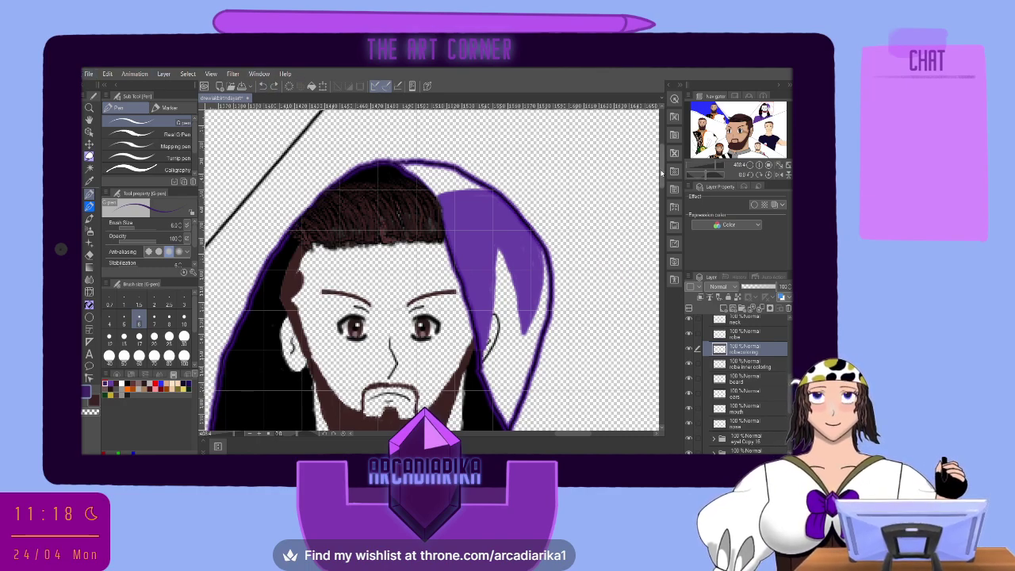
{"action": "scroll", "coordinate": [662, 172], "scroll_direction": "down", "scroll_amount": 5}
{"action": "scroll", "coordinate": [539, 235], "scroll_direction": "up", "scroll_amount": 1}
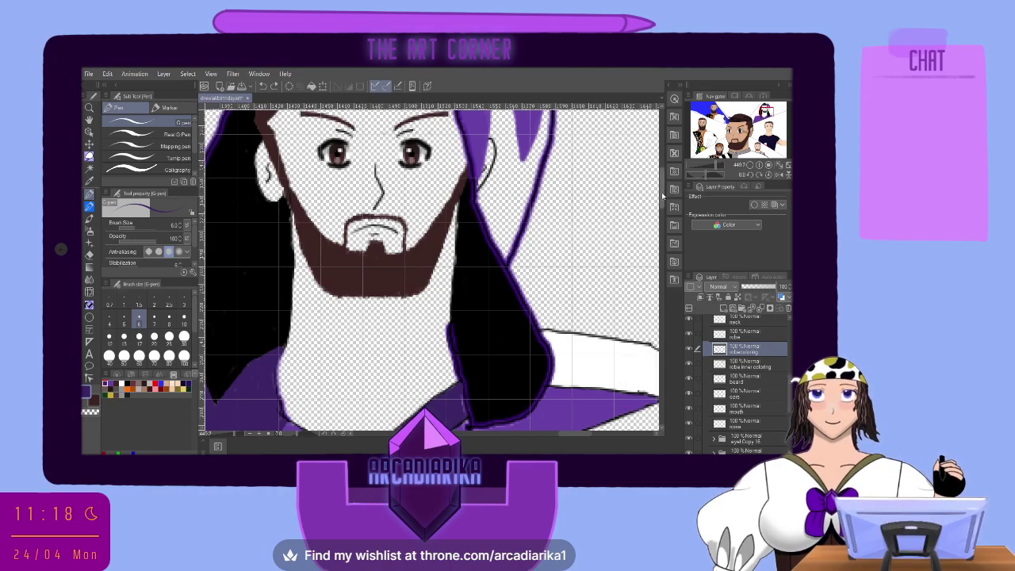
{"action": "scroll", "coordinate": [664, 188], "scroll_direction": "up", "scroll_amount": 3}
{"action": "scroll", "coordinate": [612, 197], "scroll_direction": "up", "scroll_amount": 2}
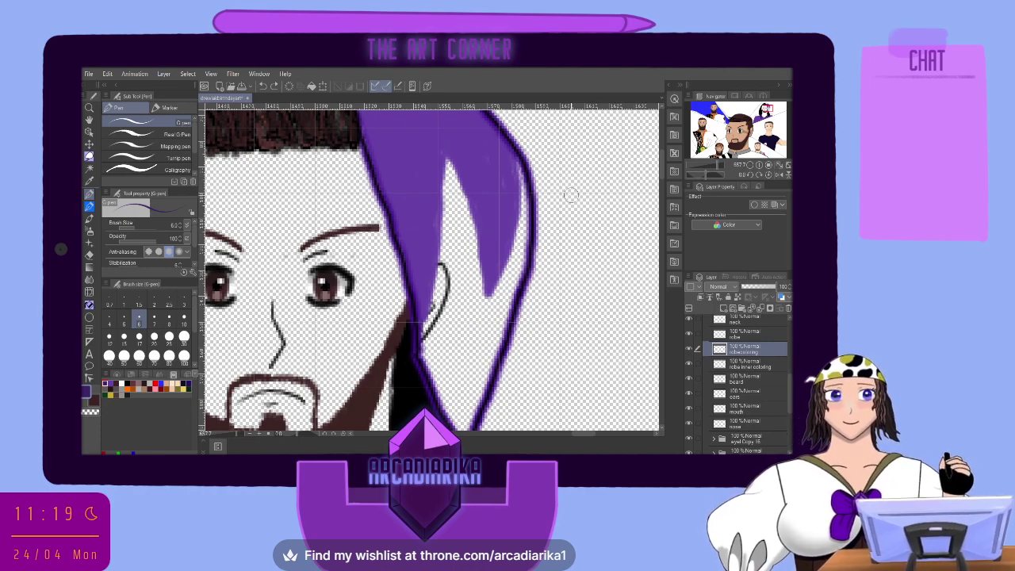
{"action": "mouse_move", "coordinate": [447, 161]}
{"action": "left_mouse_down"}
{"action": "mouse_move", "coordinate": [477, 227]}
{"action": "mouse_move", "coordinate": [483, 297]}
{"action": "mouse_move", "coordinate": [519, 210]}
{"action": "mouse_move", "coordinate": [515, 155]}
{"action": "mouse_move", "coordinate": [524, 222]}
{"action": "mouse_move", "coordinate": [526, 197]}
{"action": "mouse_move", "coordinate": [520, 268]}
{"action": "mouse_move", "coordinate": [525, 225]}
{"action": "left_mouse_up"}
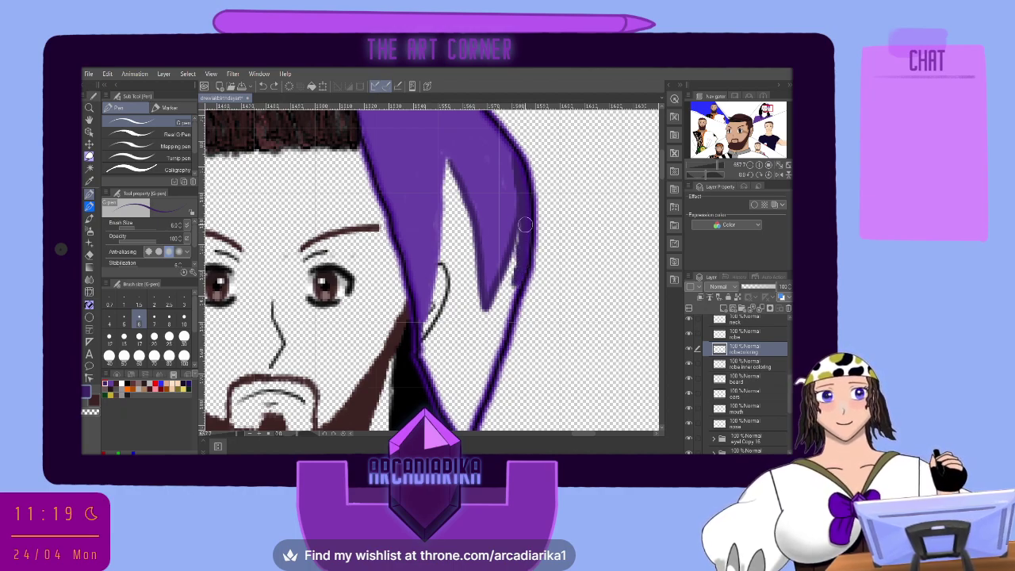
{"action": "mouse_move", "coordinate": [520, 269]}
{"action": "left_mouse_down"}
{"action": "mouse_move", "coordinate": [496, 351]}
{"action": "mouse_move", "coordinate": [517, 239]}
{"action": "left_mouse_up"}
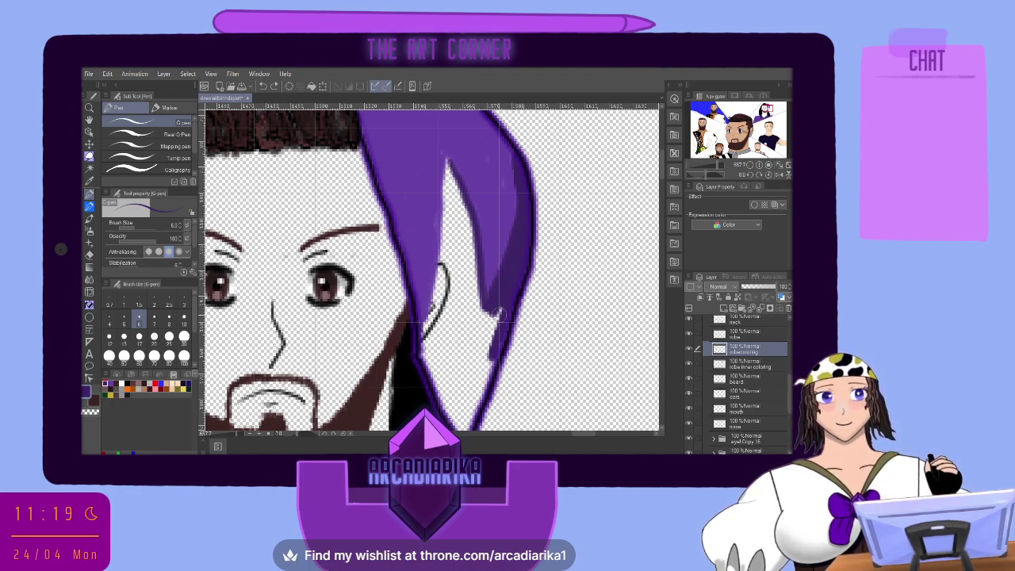
{"action": "mouse_move", "coordinate": [497, 316]}
{"action": "left_mouse_down"}
{"action": "mouse_move", "coordinate": [480, 390]}
{"action": "mouse_move", "coordinate": [440, 384]}
{"action": "mouse_move", "coordinate": [424, 326]}
{"action": "mouse_move", "coordinate": [449, 159]}
{"action": "mouse_move", "coordinate": [487, 333]}
{"action": "mouse_move", "coordinate": [472, 386]}
{"action": "mouse_move", "coordinate": [492, 321]}
{"action": "mouse_move", "coordinate": [475, 346]}
{"action": "mouse_move", "coordinate": [458, 349]}
{"action": "mouse_move", "coordinate": [464, 356]}
{"action": "mouse_move", "coordinate": [441, 363]}
{"action": "mouse_move", "coordinate": [432, 343]}
{"action": "mouse_move", "coordinate": [441, 325]}
{"action": "mouse_move", "coordinate": [453, 353]}
{"action": "mouse_move", "coordinate": [473, 337]}
{"action": "mouse_move", "coordinate": [474, 298]}
{"action": "mouse_move", "coordinate": [446, 254]}
{"action": "mouse_move", "coordinate": [451, 210]}
{"action": "mouse_move", "coordinate": [468, 331]}
{"action": "mouse_move", "coordinate": [448, 255]}
{"action": "mouse_move", "coordinate": [441, 301]}
{"action": "left_mouse_up"}
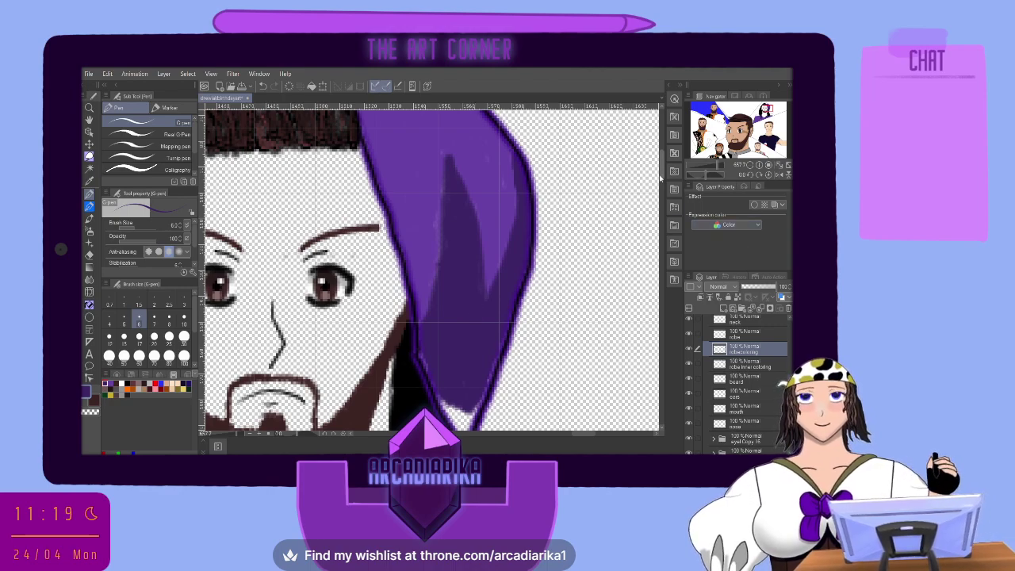
Fill the hood's remaining lower tip with dark purple and the white strip at its crown with purple.
{"action": "scroll", "coordinate": [634, 179], "scroll_direction": "down", "scroll_amount": 4}
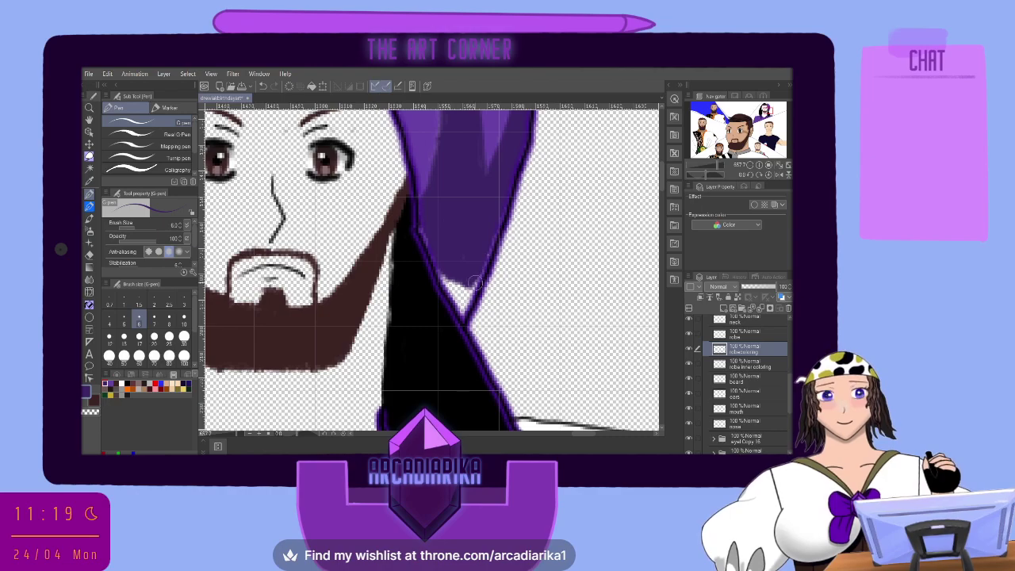
{"action": "mouse_move", "coordinate": [480, 252]}
{"action": "left_mouse_down"}
{"action": "mouse_move", "coordinate": [460, 315]}
{"action": "mouse_move", "coordinate": [441, 263]}
{"action": "left_mouse_up"}
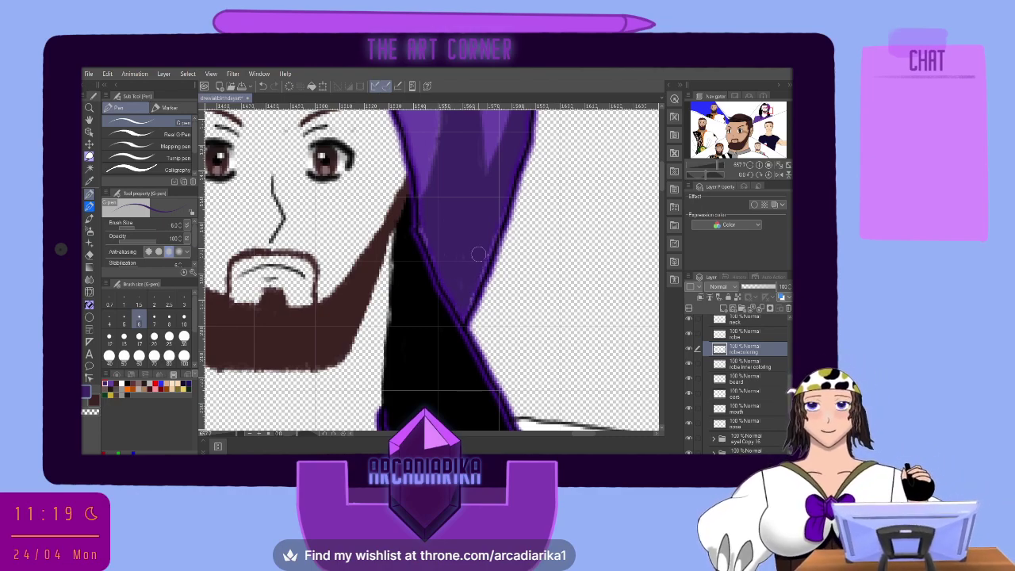
{"action": "scroll", "coordinate": [478, 254], "scroll_direction": "down", "scroll_amount": 5}
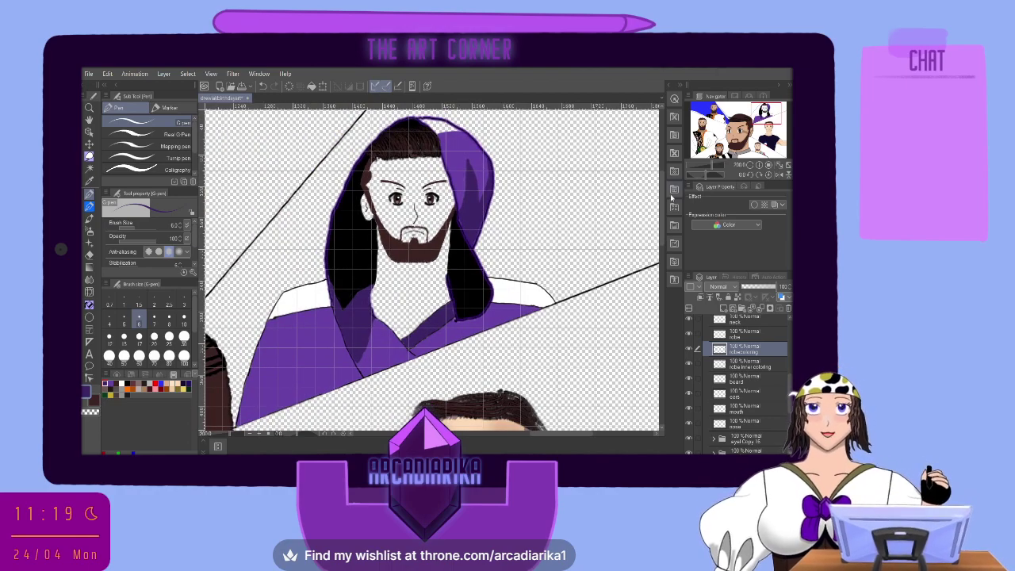
{"action": "left_click_drag", "start_coordinate": [664, 192], "coordinate": [661, 184]}
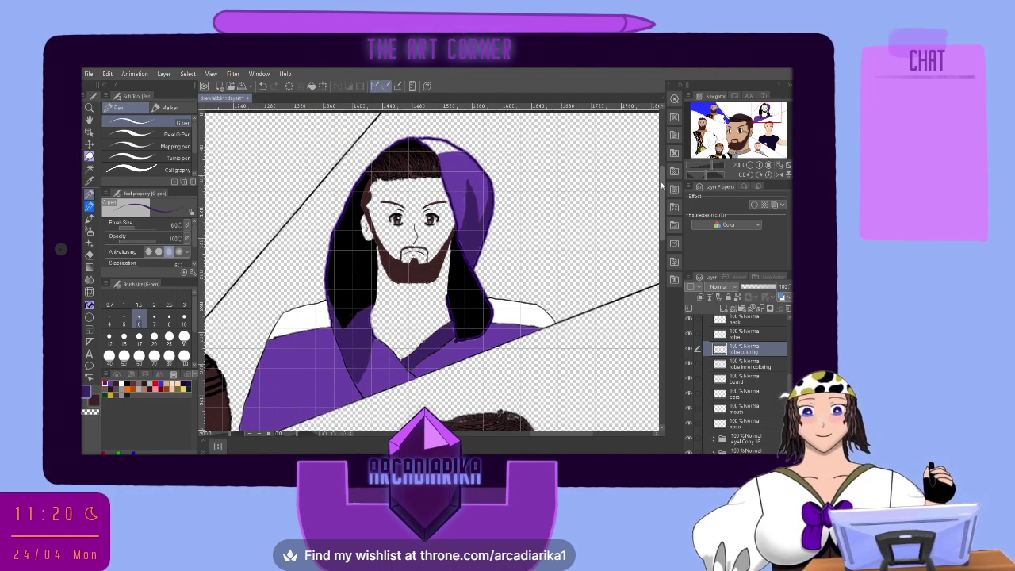
{"action": "scroll", "coordinate": [456, 120], "scroll_direction": "up", "scroll_amount": 3}
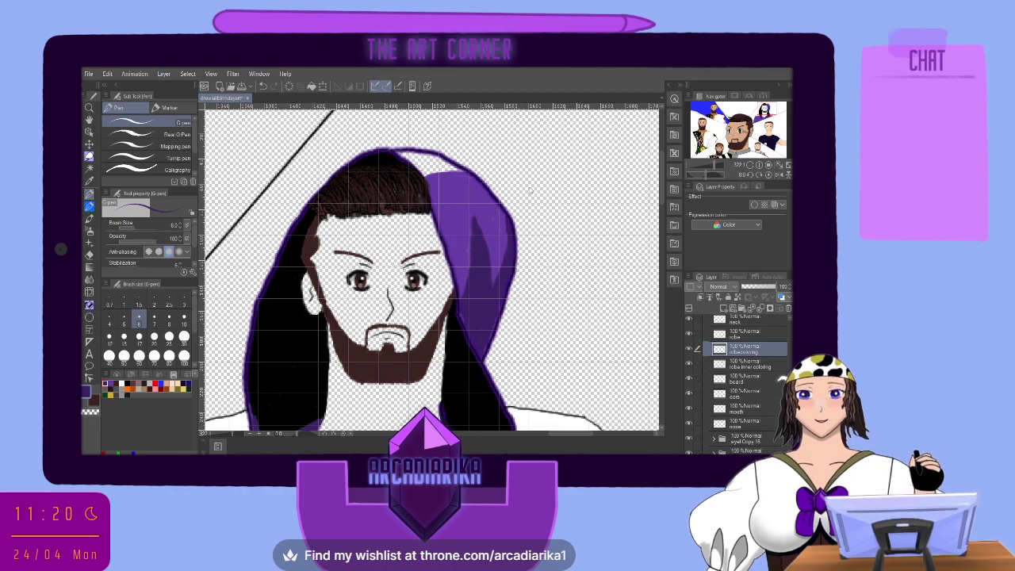
{"action": "scroll", "coordinate": [432, 141], "scroll_direction": "up", "scroll_amount": 3}
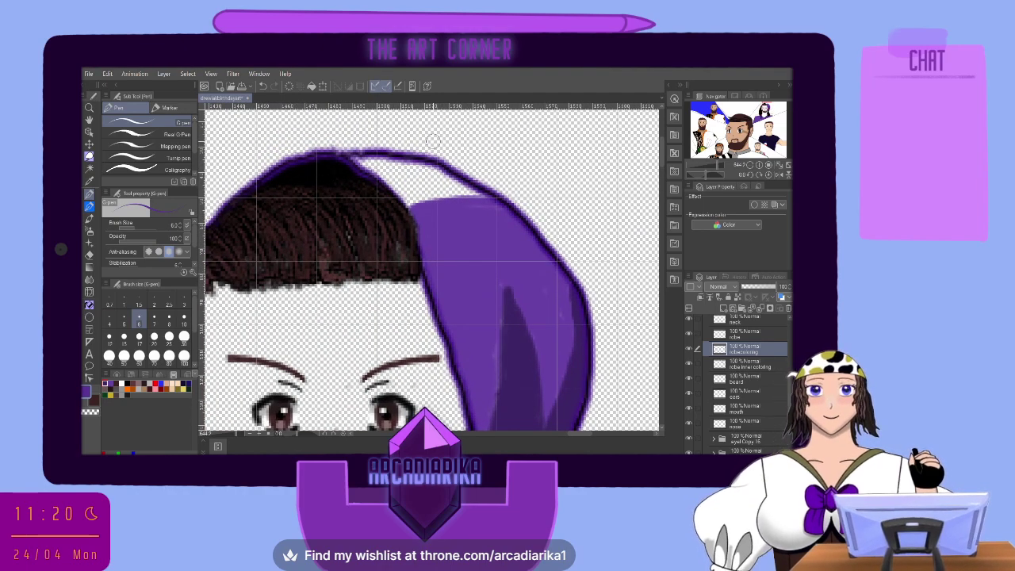
{"action": "mouse_move", "coordinate": [361, 157]}
{"action": "left_mouse_down"}
{"action": "mouse_move", "coordinate": [422, 166]}
{"action": "mouse_move", "coordinate": [484, 195]}
{"action": "mouse_move", "coordinate": [401, 205]}
{"action": "mouse_move", "coordinate": [366, 164]}
{"action": "mouse_move", "coordinate": [441, 182]}
{"action": "mouse_move", "coordinate": [406, 194]}
{"action": "mouse_move", "coordinate": [420, 193]}
{"action": "left_mouse_up"}
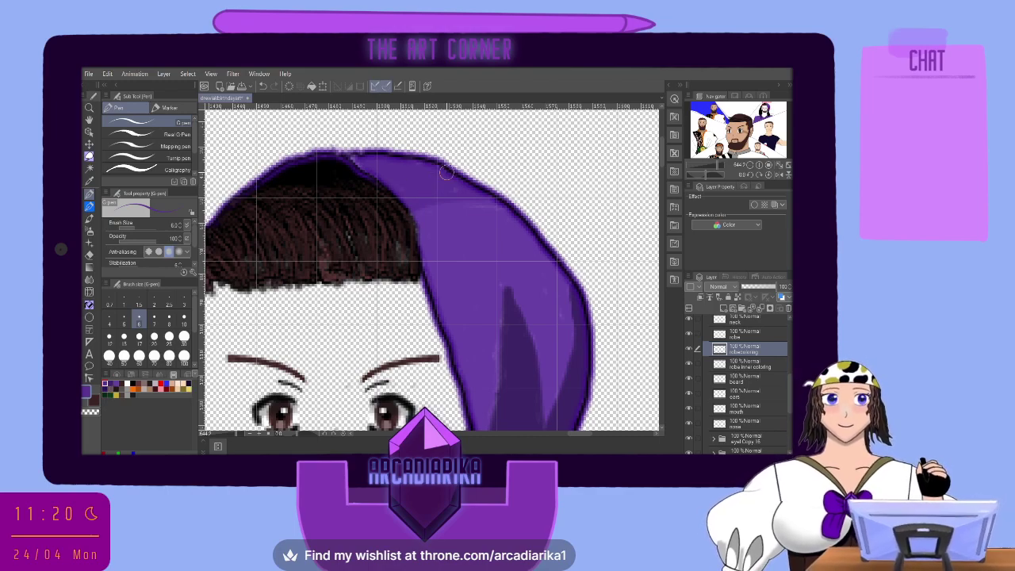
{"action": "scroll", "coordinate": [455, 161], "scroll_direction": "down", "scroll_amount": 4}
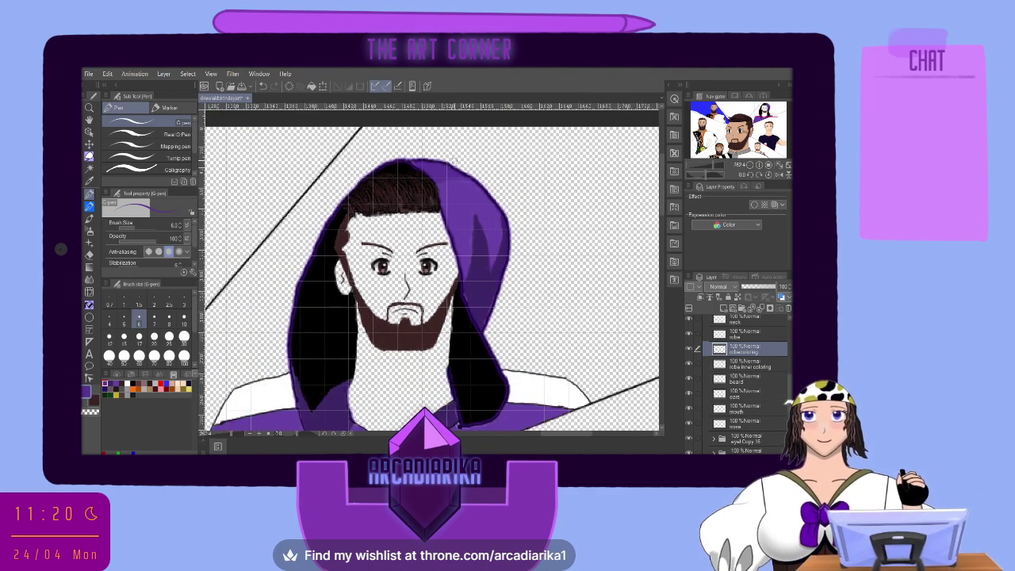
{"action": "scroll", "coordinate": [457, 172], "scroll_direction": "down", "scroll_amount": 4}
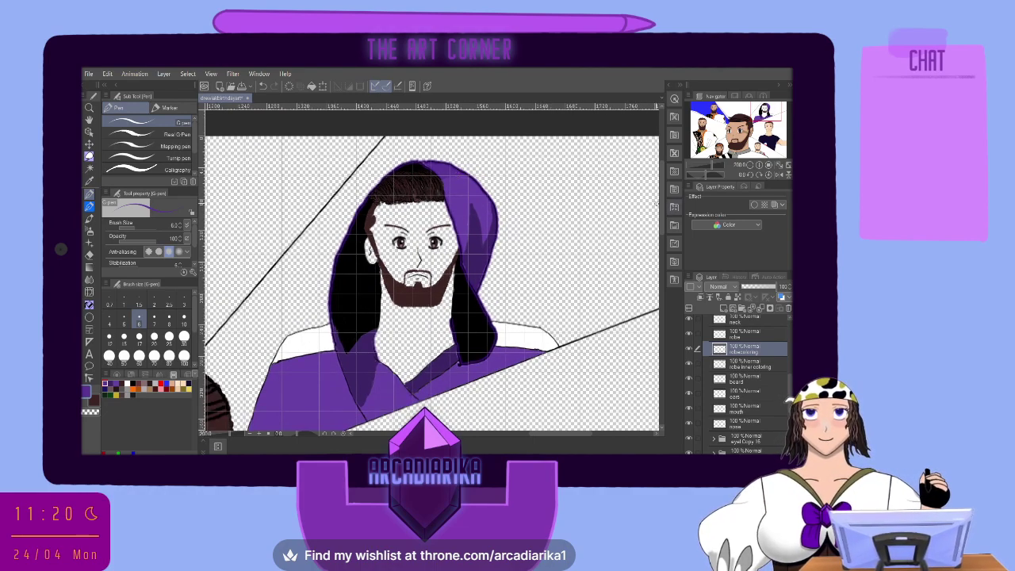
{"action": "left_click_drag", "start_coordinate": [662, 206], "coordinate": [663, 216]}
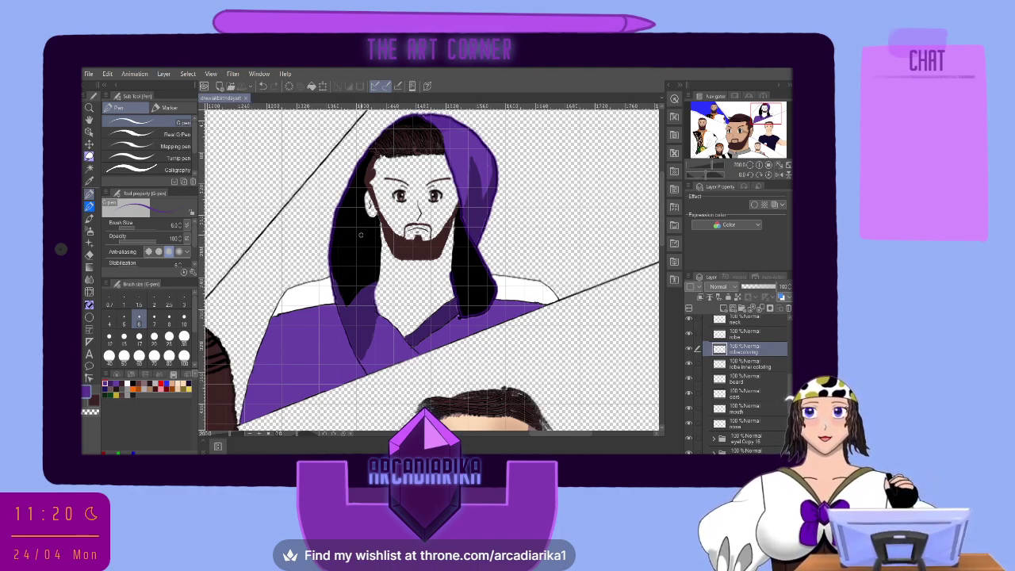
On the skincolor Copy layer, fill the hooded man's face, ear and neck with light skin tone using brush size 25.
{"action": "scroll", "coordinate": [724, 399], "scroll_direction": "down", "scroll_amount": 4}
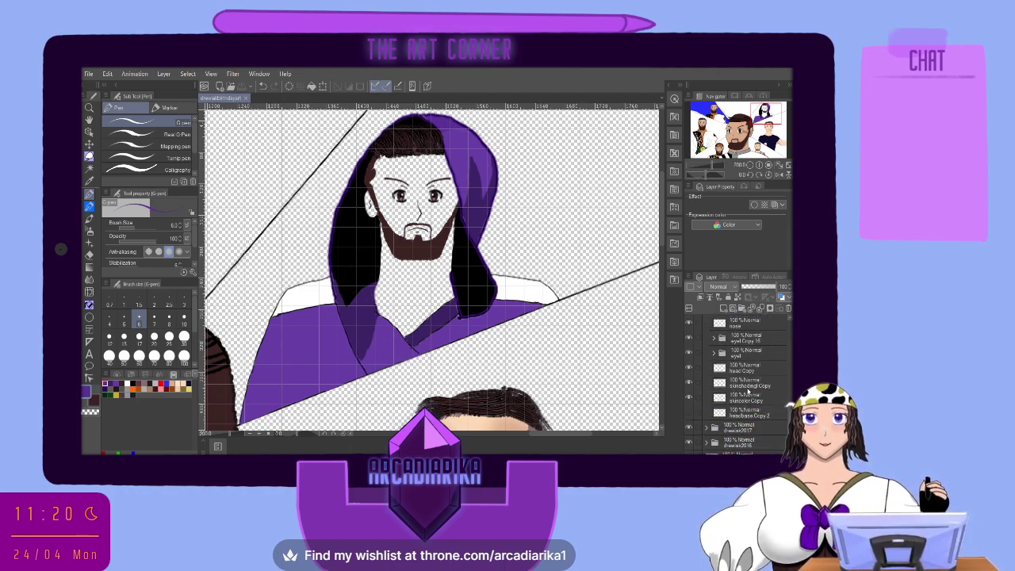
{"action": "left_click", "coordinate": [748, 402]}
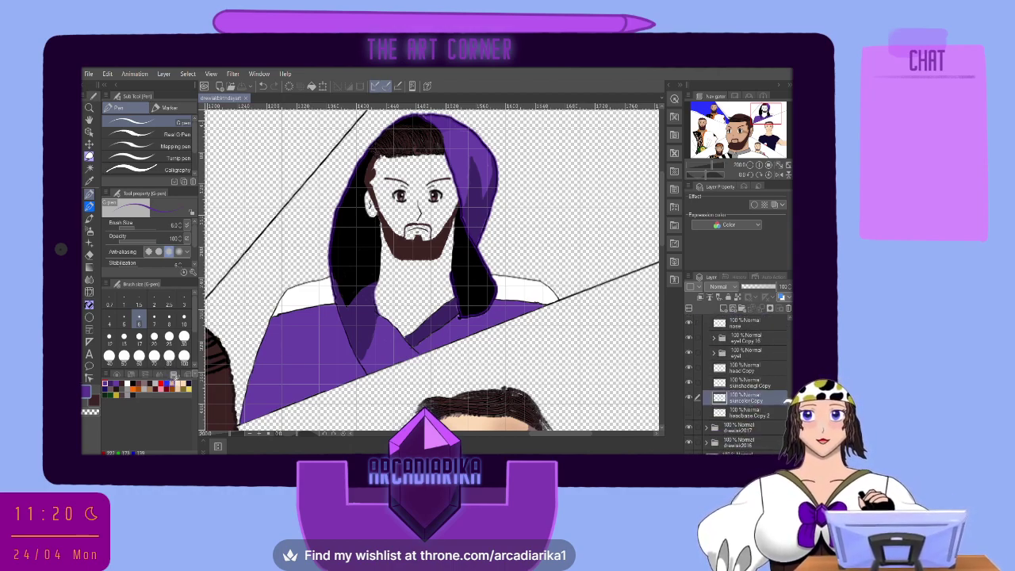
{"action": "left_click", "coordinate": [182, 380]}
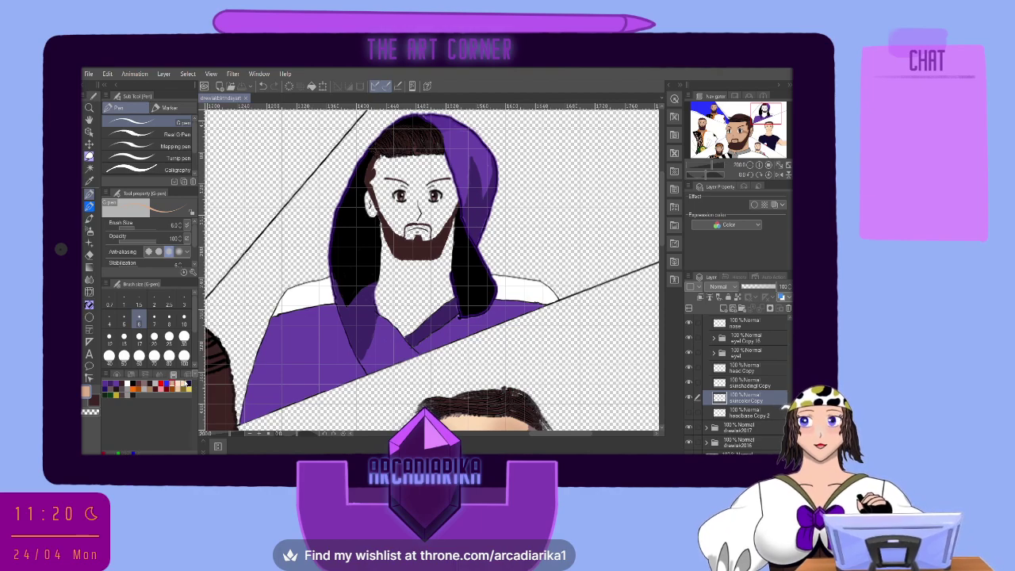
{"action": "left_click", "coordinate": [188, 377]}
{"action": "scroll", "coordinate": [374, 199], "scroll_direction": "up", "scroll_amount": 5}
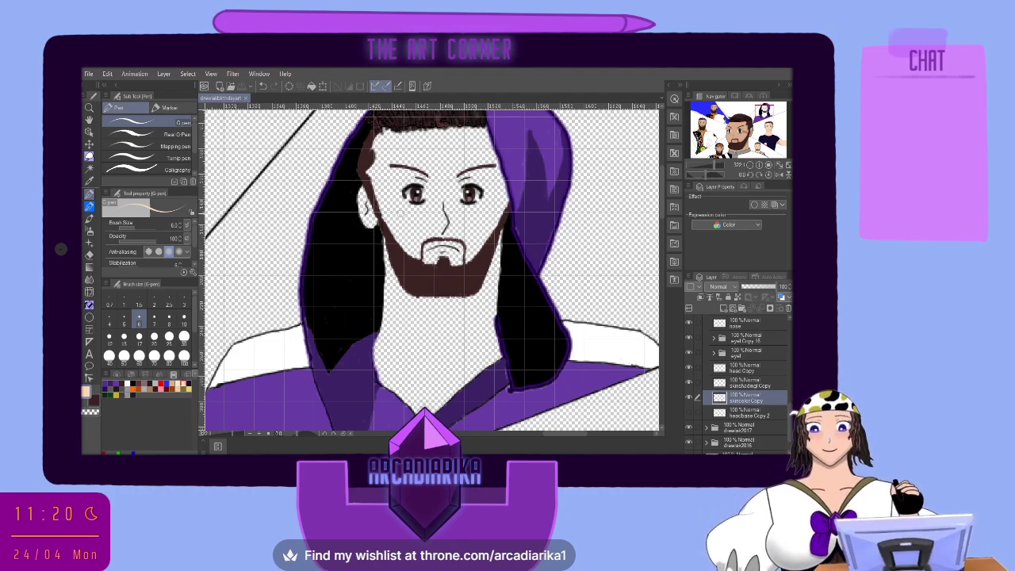
{"action": "left_click_drag", "start_coordinate": [432, 227], "coordinate": [439, 187]}
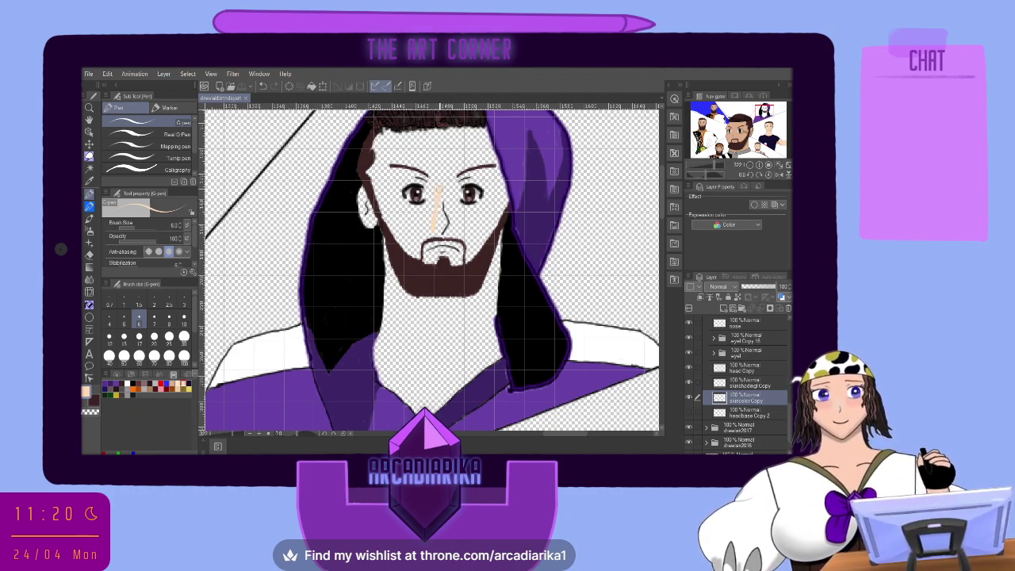
{"action": "left_click", "coordinate": [169, 338]}
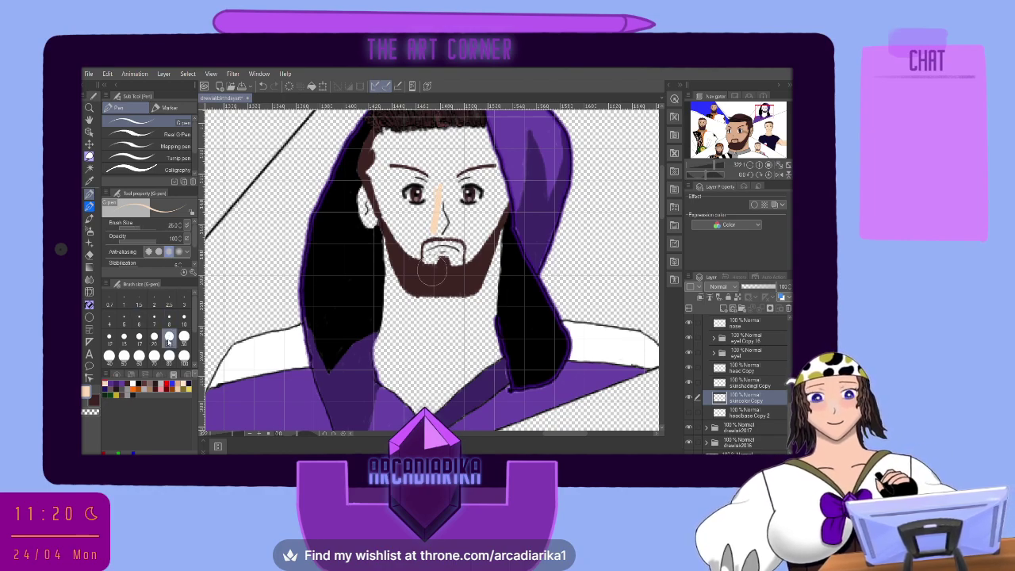
{"action": "mouse_move", "coordinate": [432, 274]}
{"action": "left_mouse_down"}
{"action": "mouse_move", "coordinate": [441, 232]}
{"action": "mouse_move", "coordinate": [432, 253]}
{"action": "mouse_move", "coordinate": [444, 305]}
{"action": "mouse_move", "coordinate": [426, 333]}
{"action": "mouse_move", "coordinate": [404, 329]}
{"action": "mouse_move", "coordinate": [396, 222]}
{"action": "mouse_move", "coordinate": [387, 198]}
{"action": "mouse_move", "coordinate": [373, 216]}
{"action": "mouse_move", "coordinate": [360, 194]}
{"action": "mouse_move", "coordinate": [389, 141]}
{"action": "mouse_move", "coordinate": [408, 131]}
{"action": "mouse_move", "coordinate": [413, 148]}
{"action": "mouse_move", "coordinate": [472, 167]}
{"action": "mouse_move", "coordinate": [503, 194]}
{"action": "mouse_move", "coordinate": [452, 273]}
{"action": "mouse_move", "coordinate": [456, 204]}
{"action": "mouse_move", "coordinate": [420, 213]}
{"action": "mouse_move", "coordinate": [405, 328]}
{"action": "mouse_move", "coordinate": [390, 342]}
{"action": "mouse_move", "coordinate": [393, 333]}
{"action": "mouse_move", "coordinate": [388, 356]}
{"action": "mouse_move", "coordinate": [436, 406]}
{"action": "mouse_move", "coordinate": [503, 325]}
{"action": "mouse_move", "coordinate": [474, 284]}
{"action": "mouse_move", "coordinate": [432, 361]}
{"action": "mouse_move", "coordinate": [408, 363]}
{"action": "mouse_move", "coordinate": [431, 327]}
{"action": "left_mouse_up"}
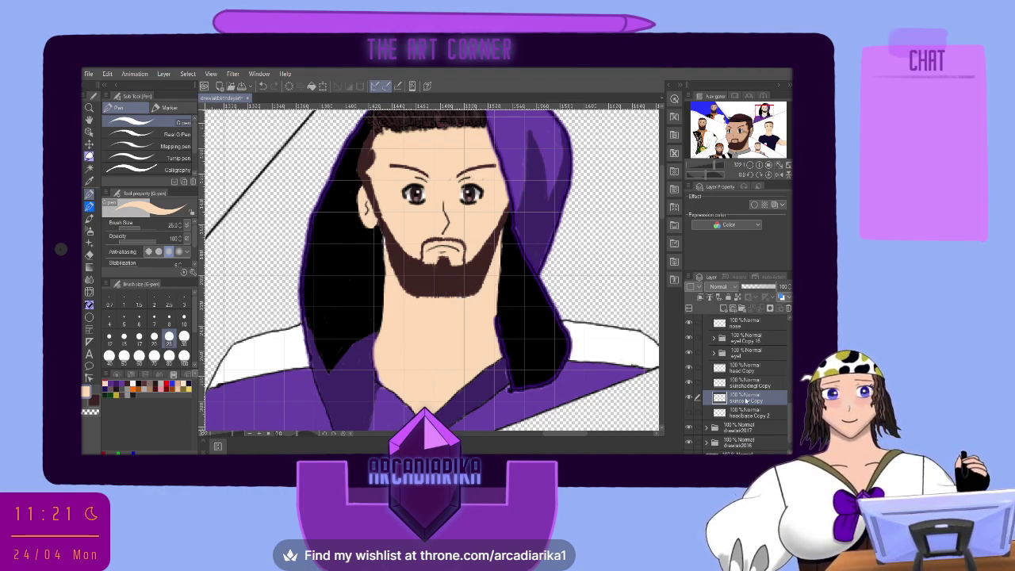
Make the skinshading Copy layer above the skin color layer active.
{"action": "left_click", "coordinate": [756, 383]}
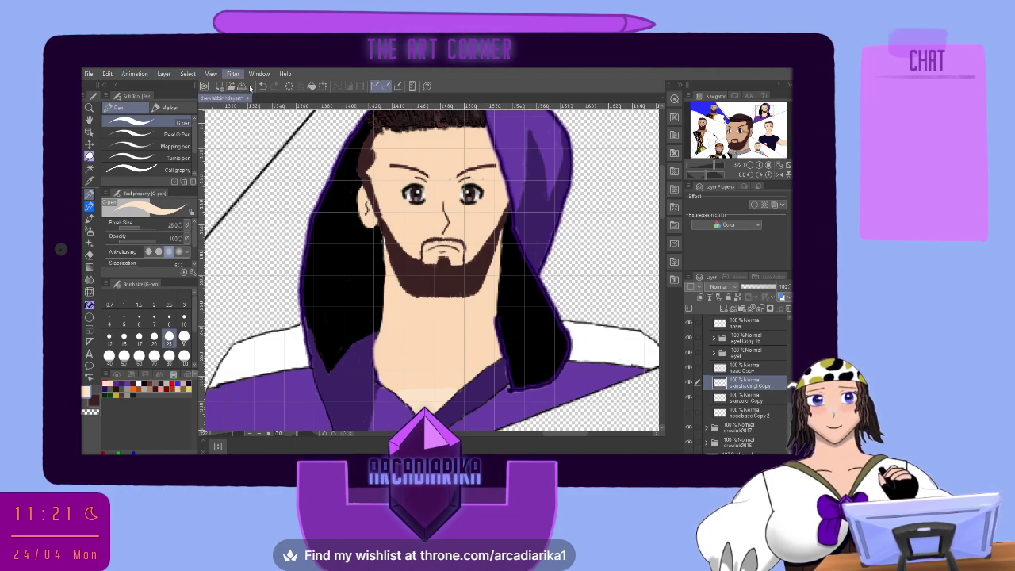
{"action": "left_click", "coordinate": [325, 111]}
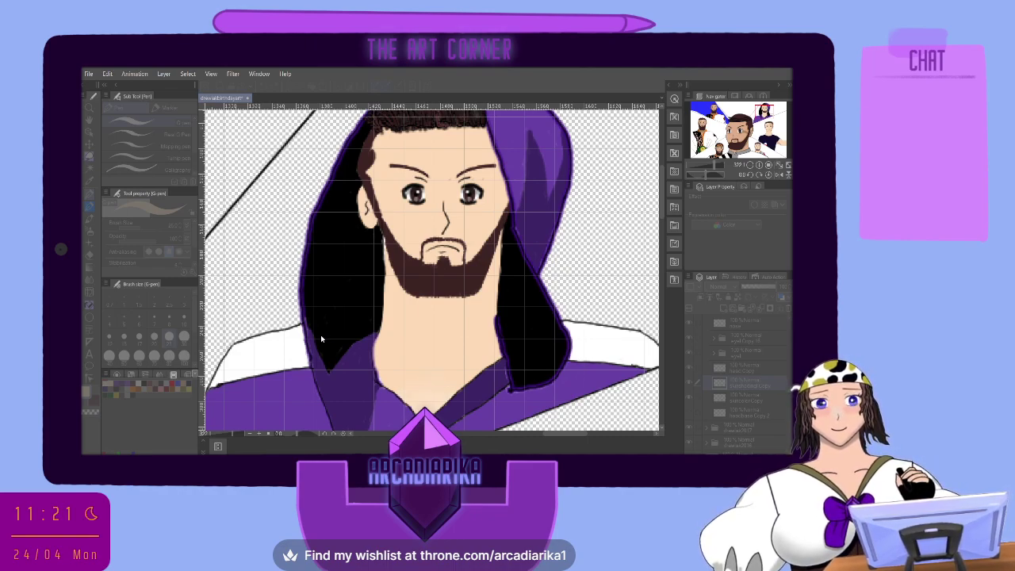
{"action": "left_click", "coordinate": [552, 319]}
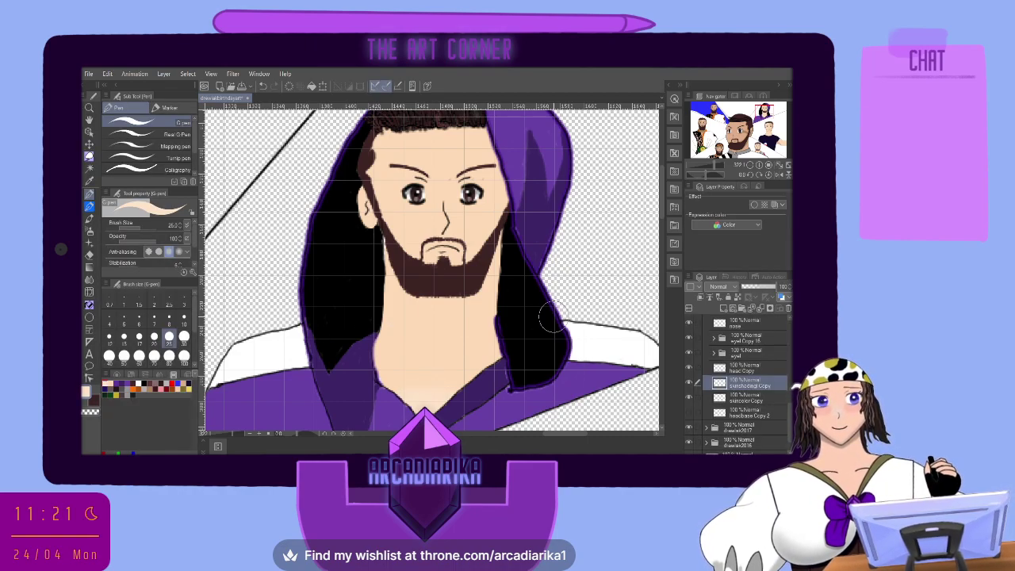
Look over the whole birthday artwork with all its character panels at a reduced size.
{"action": "scroll", "coordinate": [424, 228], "scroll_direction": "down", "scroll_amount": 2}
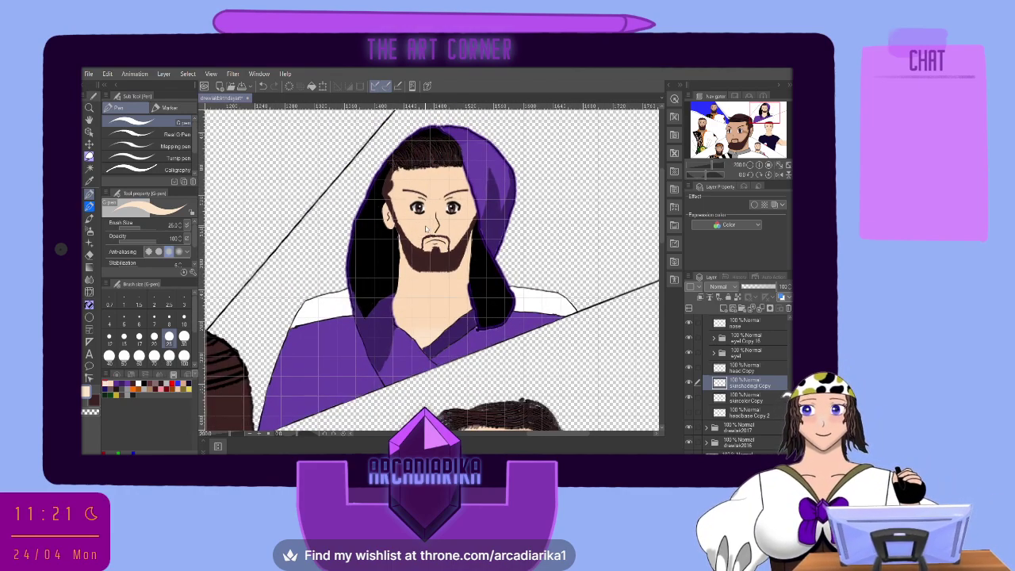
{"action": "key", "text": "ctrl+minus"}
{"action": "key", "text": "ctrl+minus"}
{"action": "key", "text": "ctrl+minus"}
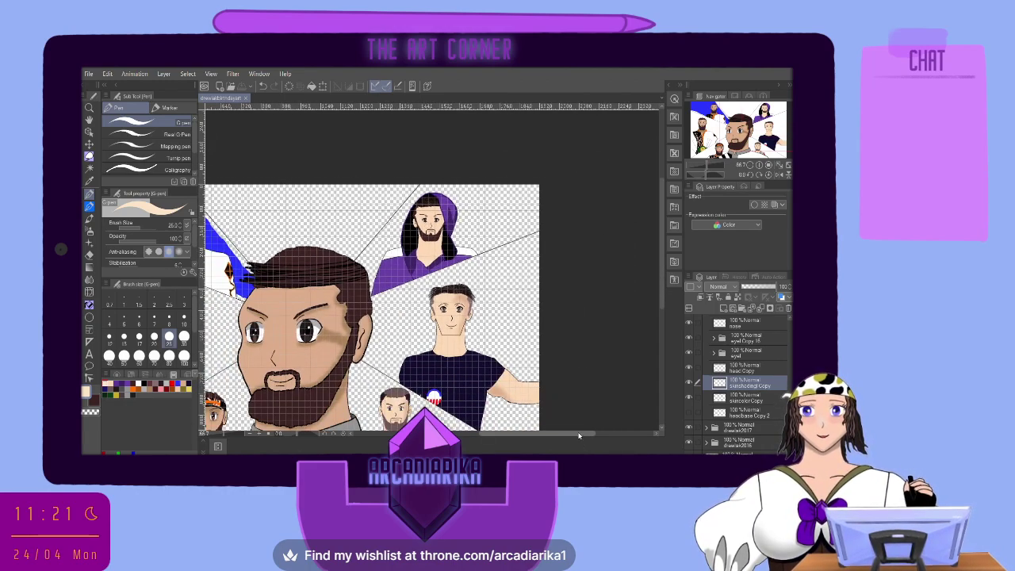
{"action": "left_click_drag", "start_coordinate": [578, 435], "coordinate": [545, 435]}
{"action": "scroll", "coordinate": [457, 364], "scroll_direction": "down", "scroll_amount": 1}
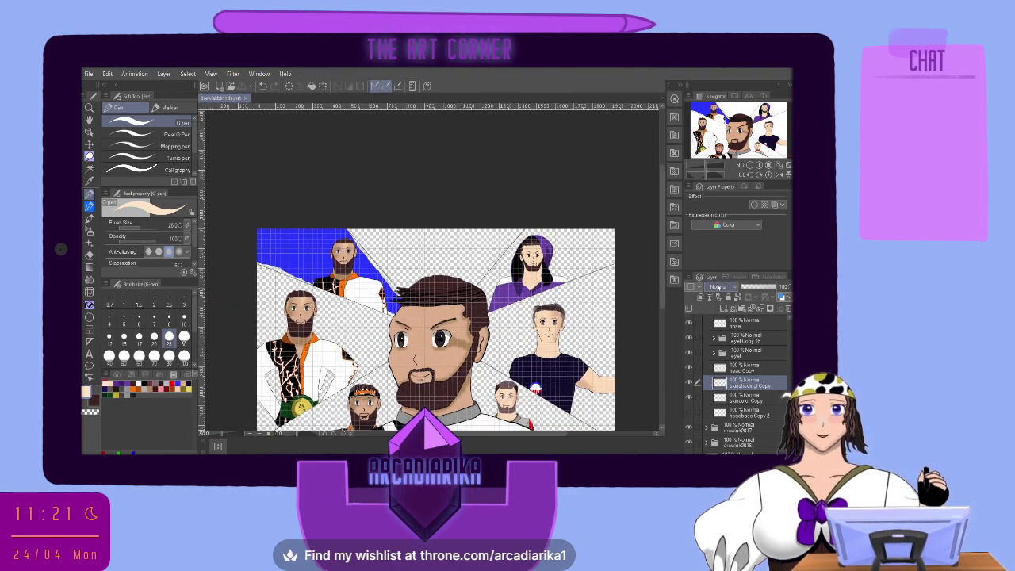
{"action": "left_click_drag", "start_coordinate": [662, 193], "coordinate": [662, 232]}
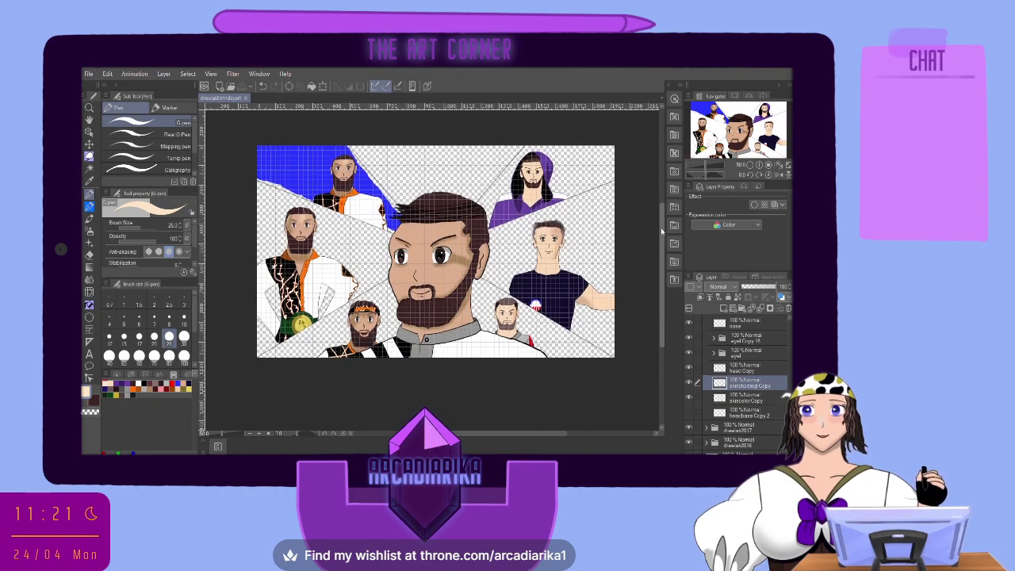
{"action": "scroll", "coordinate": [594, 234], "scroll_direction": "up", "scroll_amount": 1}
{"action": "key", "text": "ctrl+plus"}
{"action": "key", "text": "ctrl+minus"}
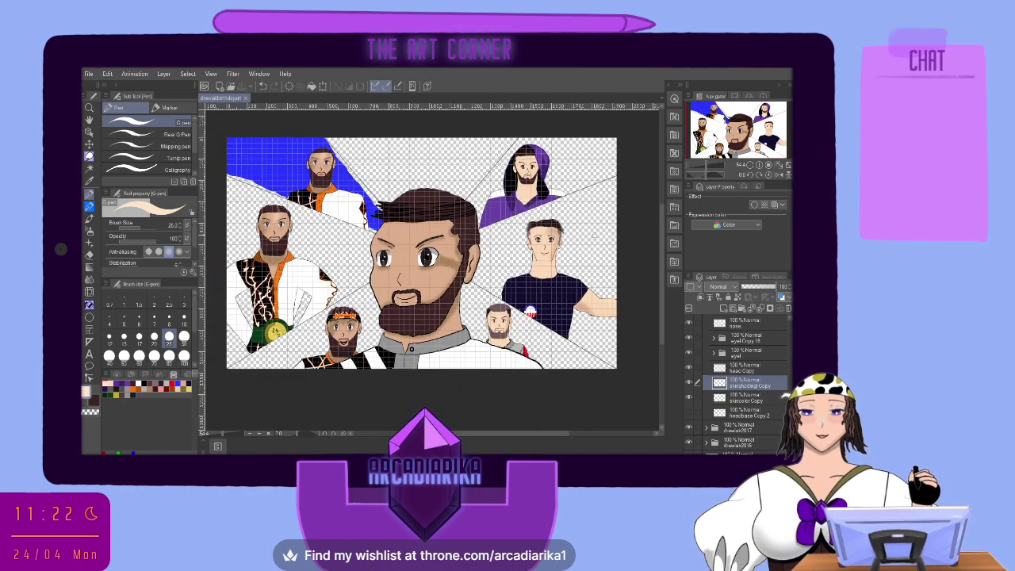
{"action": "scroll", "coordinate": [594, 235], "scroll_direction": "up", "scroll_amount": 1}
Delete the layers Layer 44 Copy and Layer 43 Copy at the head of the 2018 character's folder.
{"action": "scroll", "coordinate": [721, 354], "scroll_direction": "up", "scroll_amount": 5}
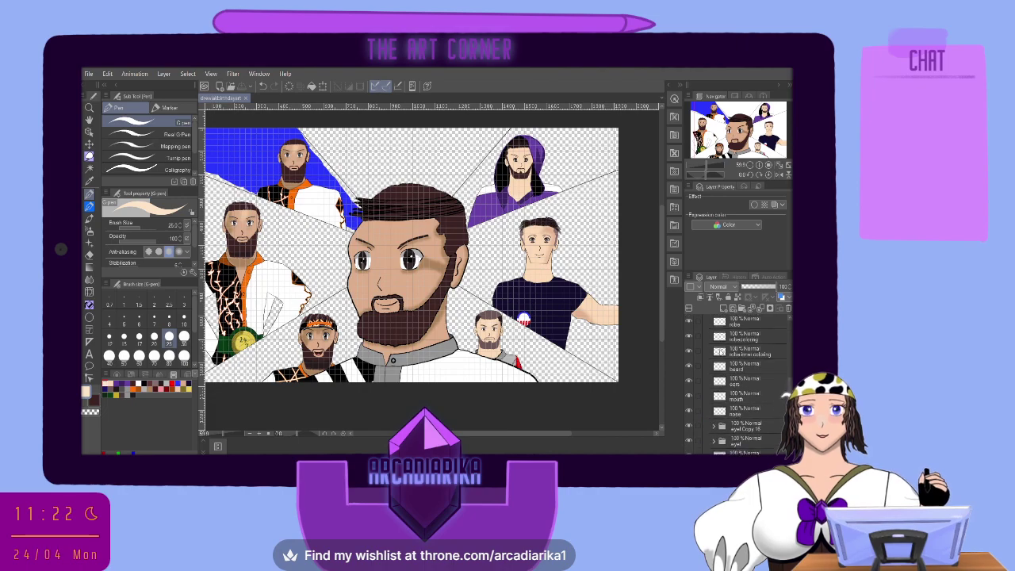
{"action": "scroll", "coordinate": [722, 352], "scroll_direction": "up", "scroll_amount": 4}
{"action": "scroll", "coordinate": [723, 355], "scroll_direction": "down", "scroll_amount": 1}
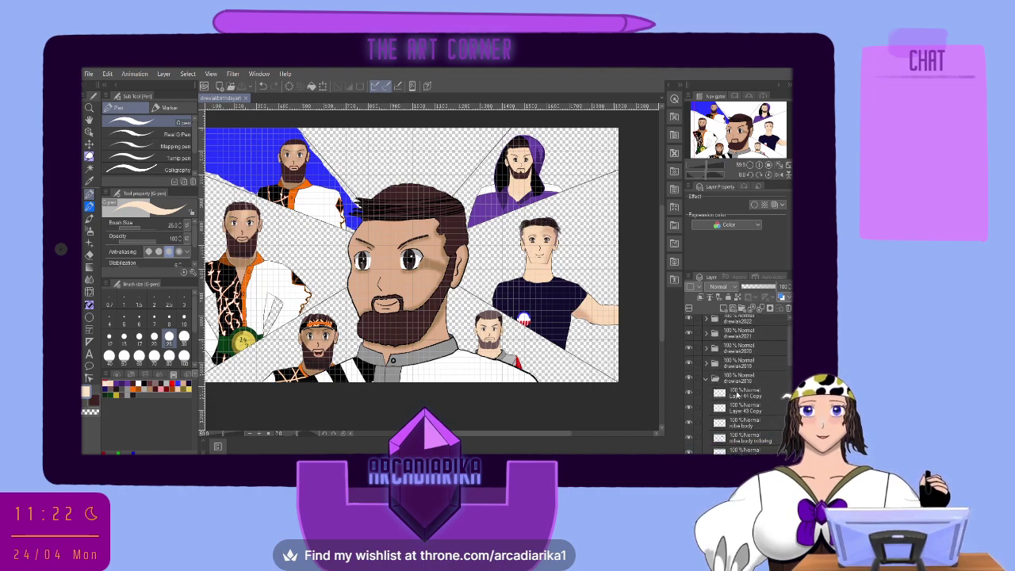
{"action": "left_click", "coordinate": [741, 393]}
{"action": "left_click", "coordinate": [747, 409], "text": "ctrl"}
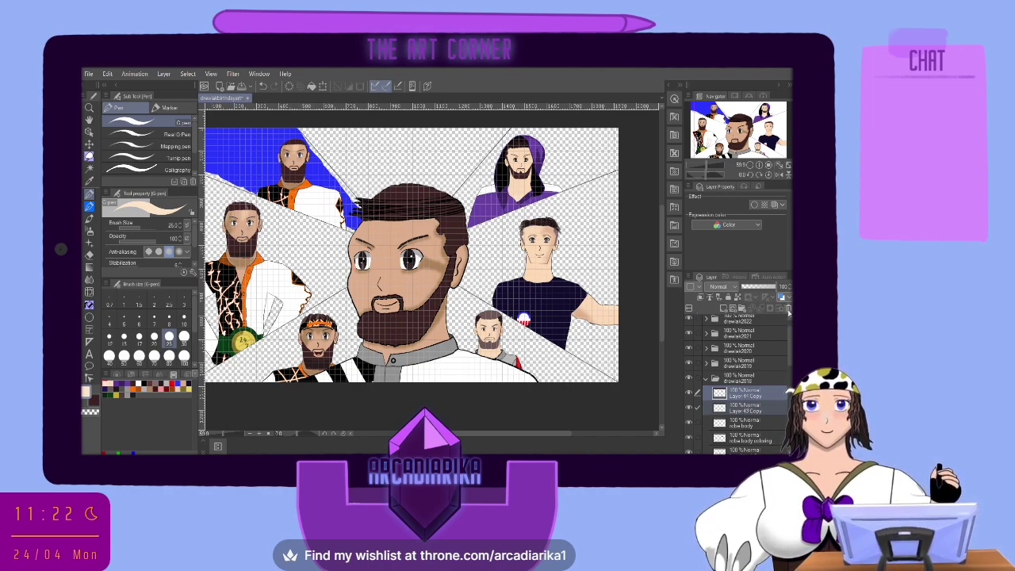
{"action": "key", "text": "ctrl+z"}
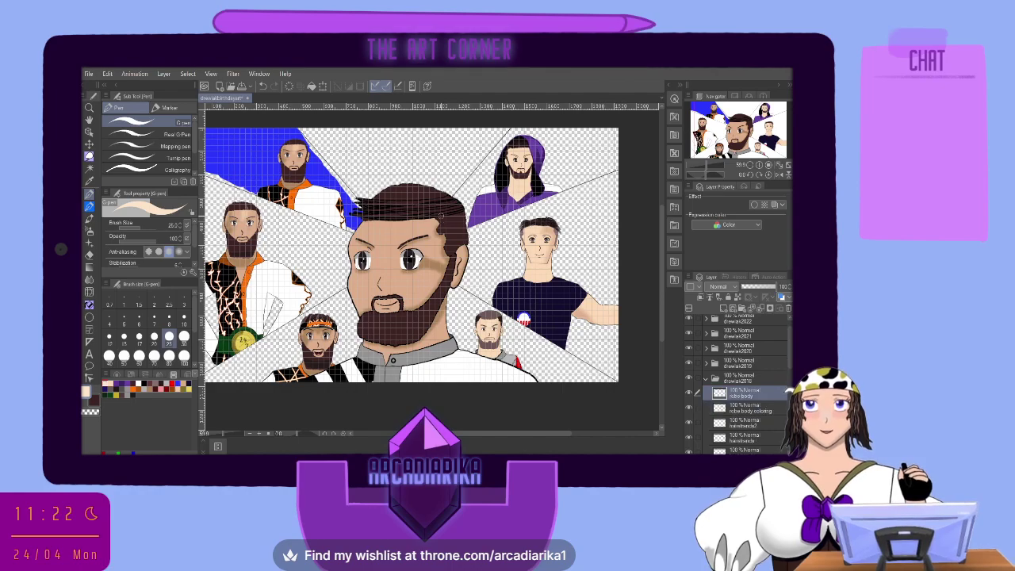
Expand the 2019 character's folder and rename the eyewhite layer above the eye color shading layer as eyelight.
{"action": "left_click", "coordinate": [706, 363]}
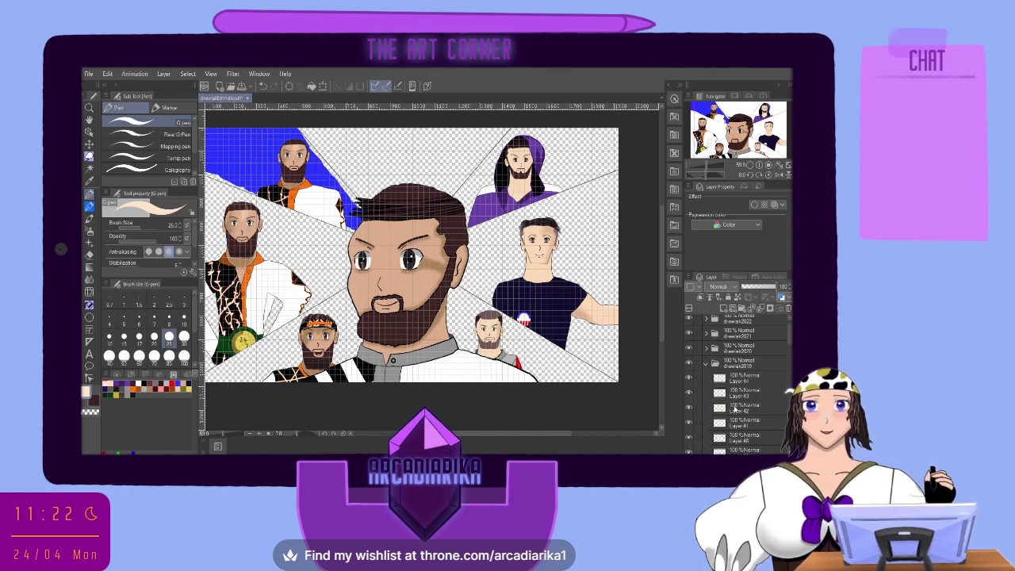
{"action": "scroll", "coordinate": [735, 408], "scroll_direction": "down", "scroll_amount": 5}
{"action": "scroll", "coordinate": [734, 410], "scroll_direction": "down", "scroll_amount": 4}
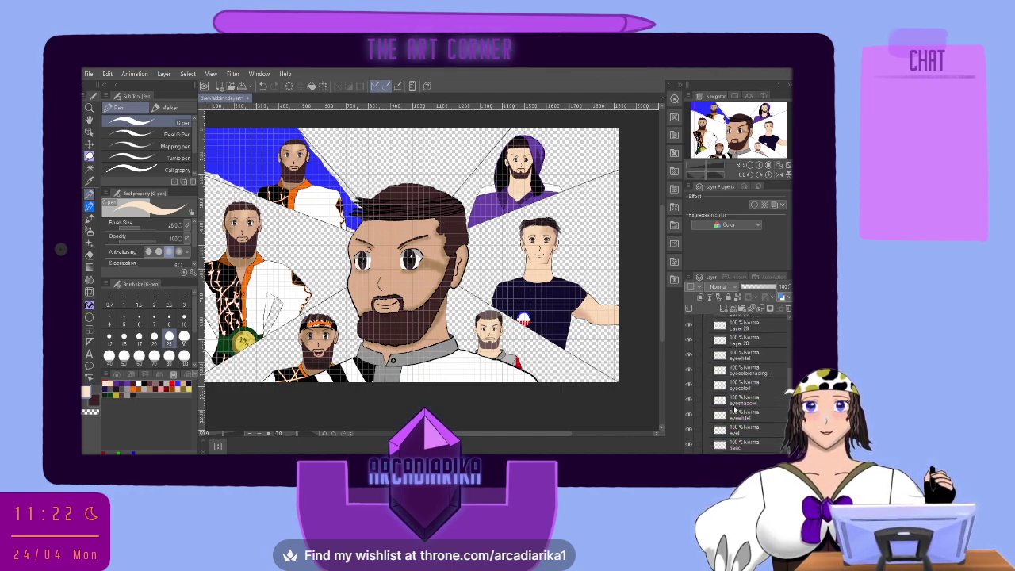
{"action": "scroll", "coordinate": [734, 407], "scroll_direction": "down", "scroll_amount": 2}
{"action": "scroll", "coordinate": [733, 405], "scroll_direction": "up", "scroll_amount": 1}
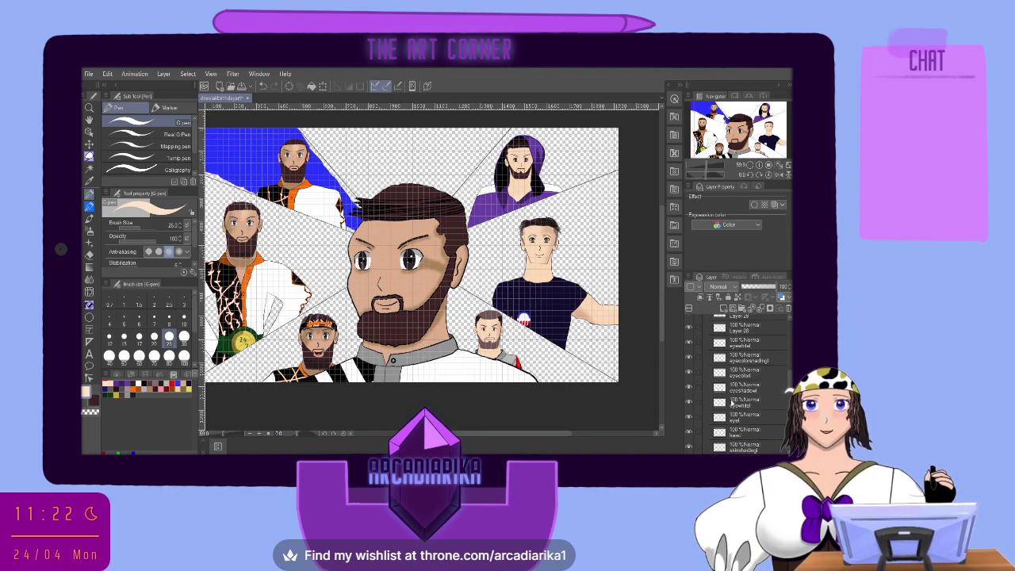
{"action": "left_click", "coordinate": [747, 348]}
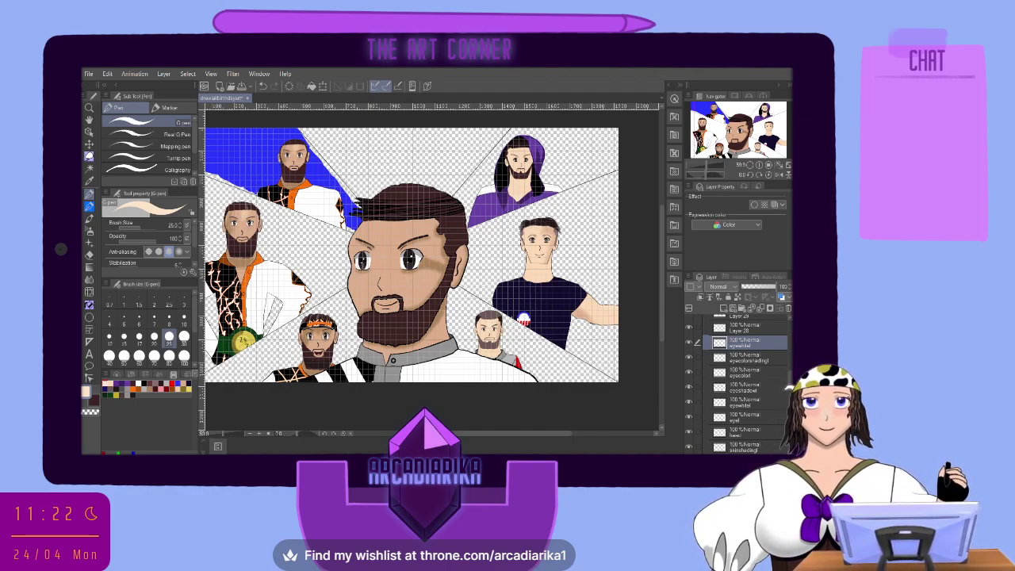
{"action": "key", "text": "Return"}
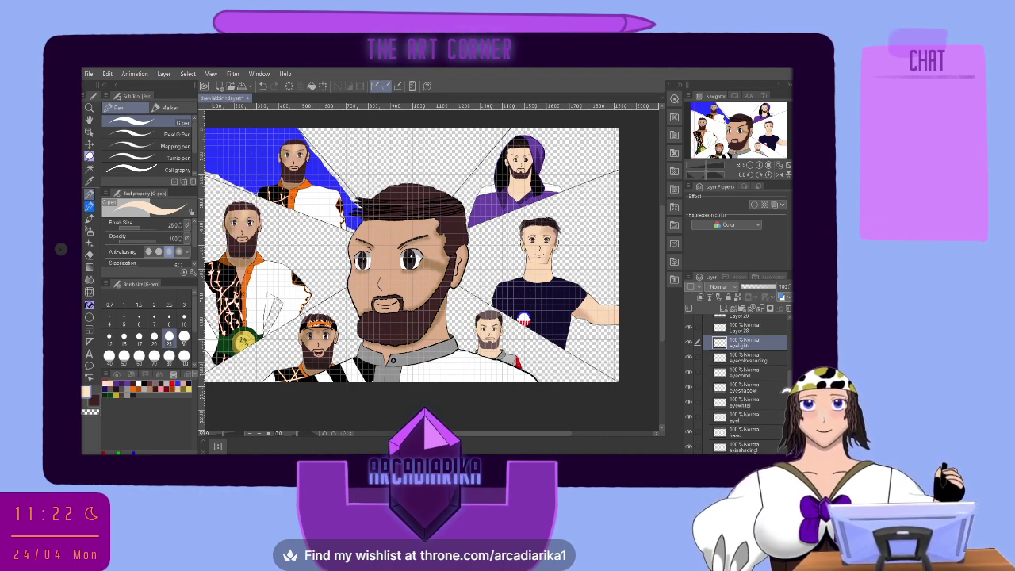
Rename Layer 28 above the eyelight layer as eyelid and Layer 29 above it as browl.
{"action": "left_click", "coordinate": [745, 326]}
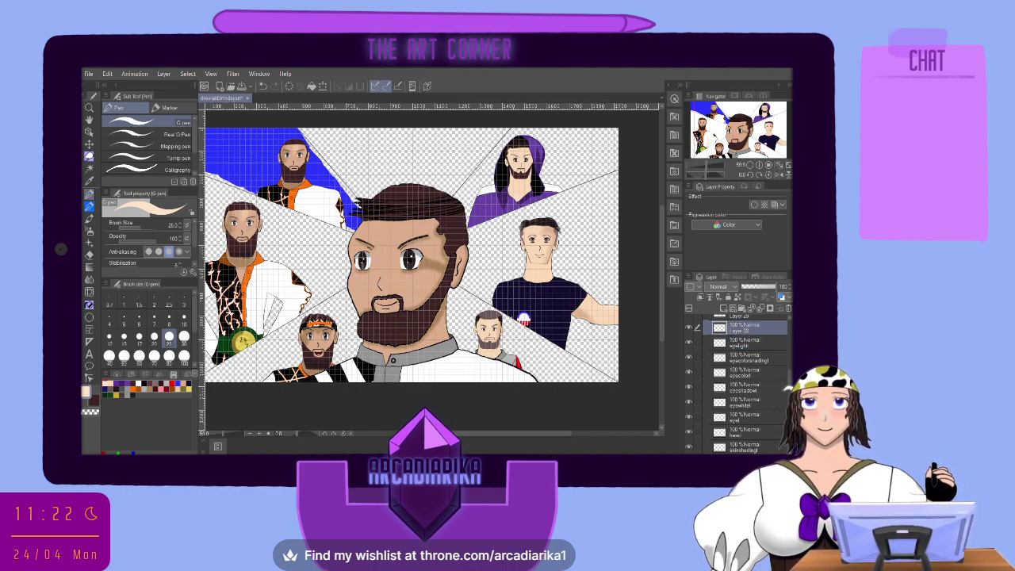
{"action": "double_click", "coordinate": [745, 330]}
{"action": "type", "text": "eyelight"}
{"action": "key", "text": "Return"}
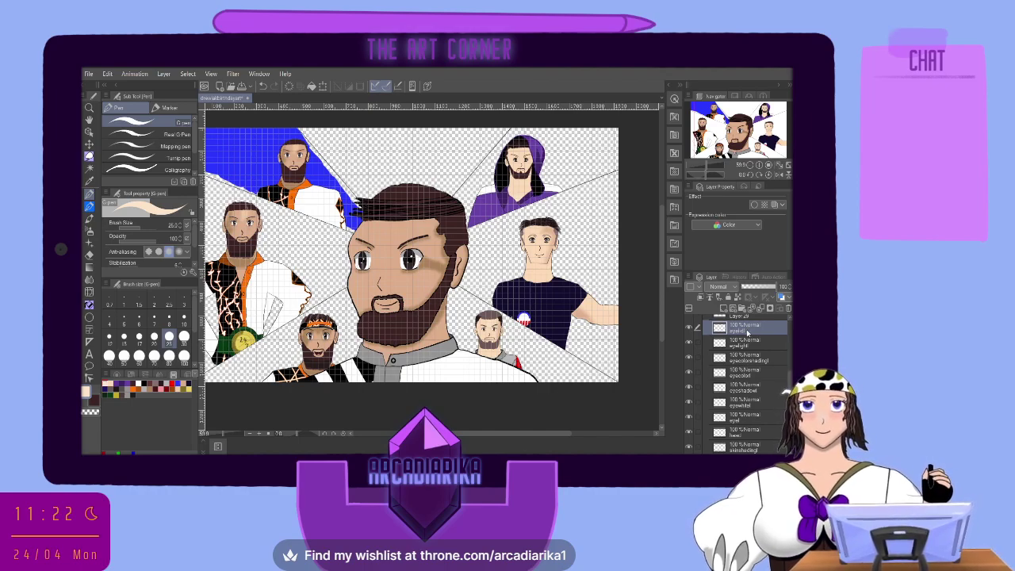
{"action": "left_click", "coordinate": [741, 317]}
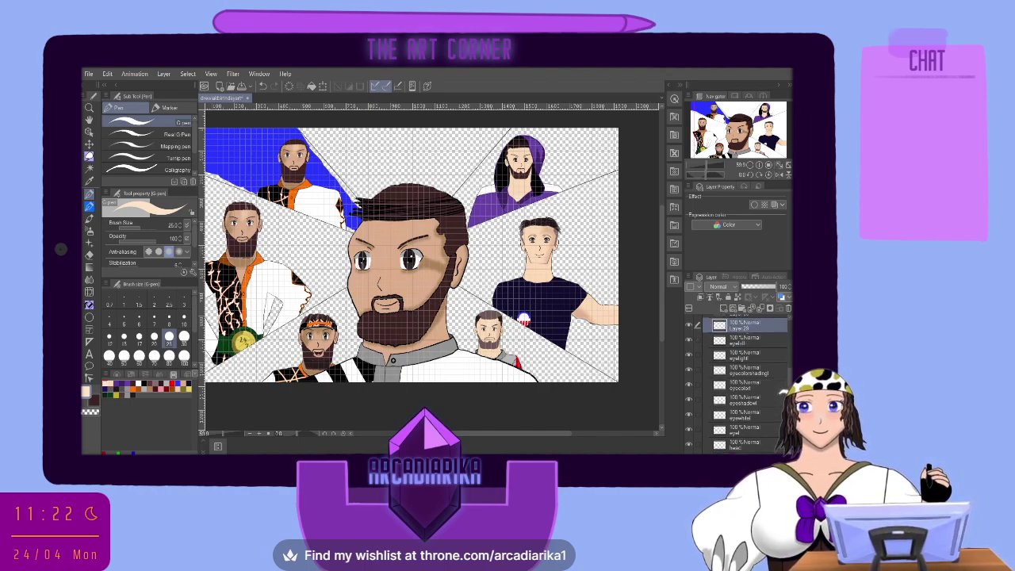
{"action": "double_click", "coordinate": [745, 330]}
{"action": "type", "text": "browl"}
{"action": "key", "text": "Return"}
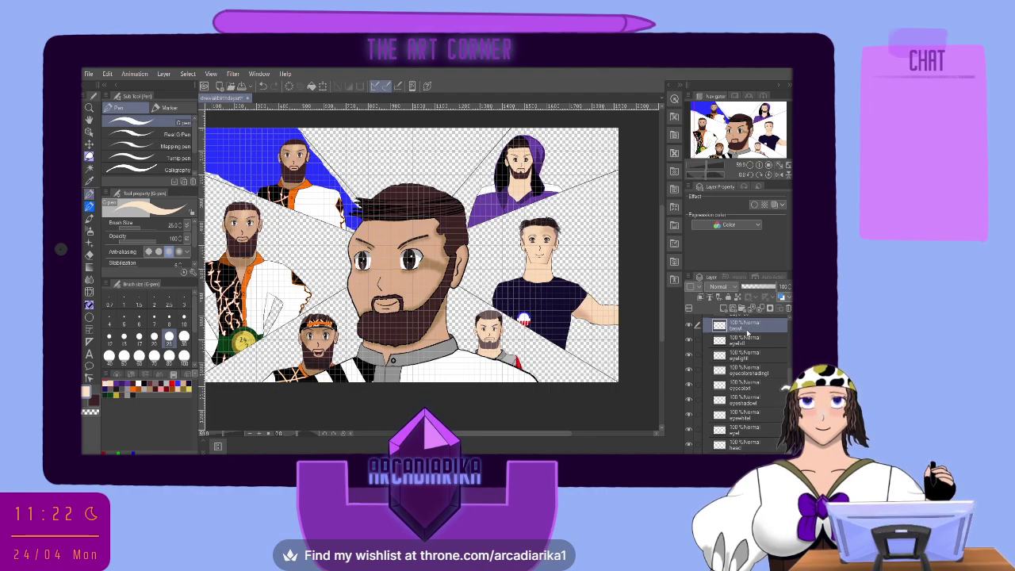
Rename Layer 30 above the brow layer as beard and Layer 31 as hair.
{"action": "scroll", "coordinate": [746, 333], "scroll_direction": "up", "scroll_amount": 1}
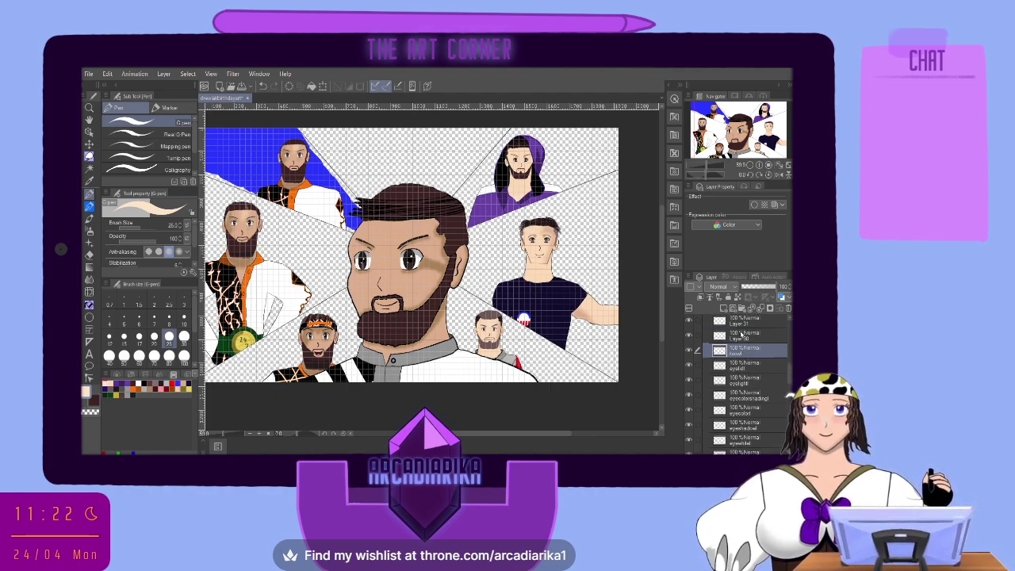
{"action": "left_click", "coordinate": [741, 337]}
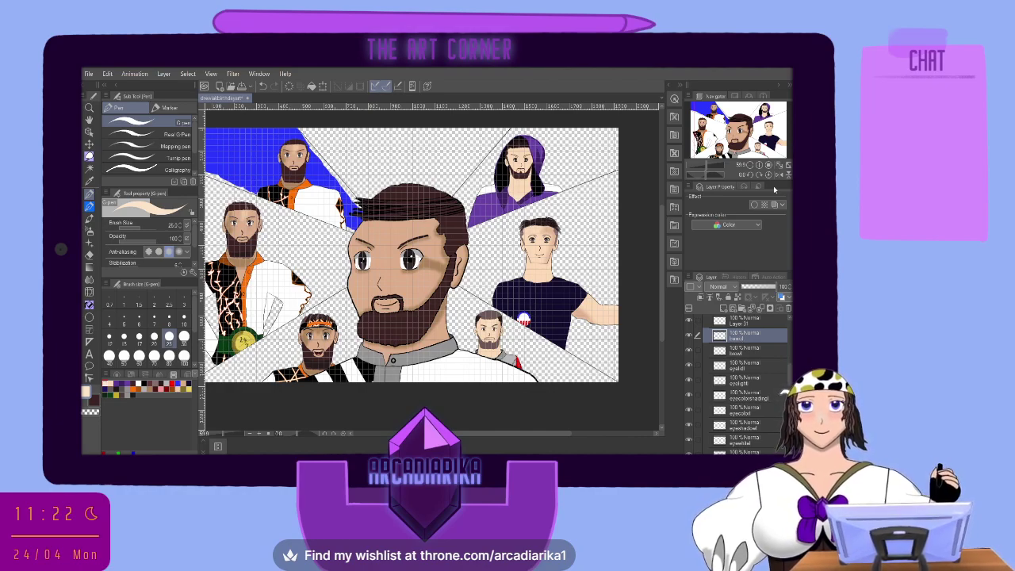
{"action": "scroll", "coordinate": [728, 317], "scroll_direction": "up", "scroll_amount": 1}
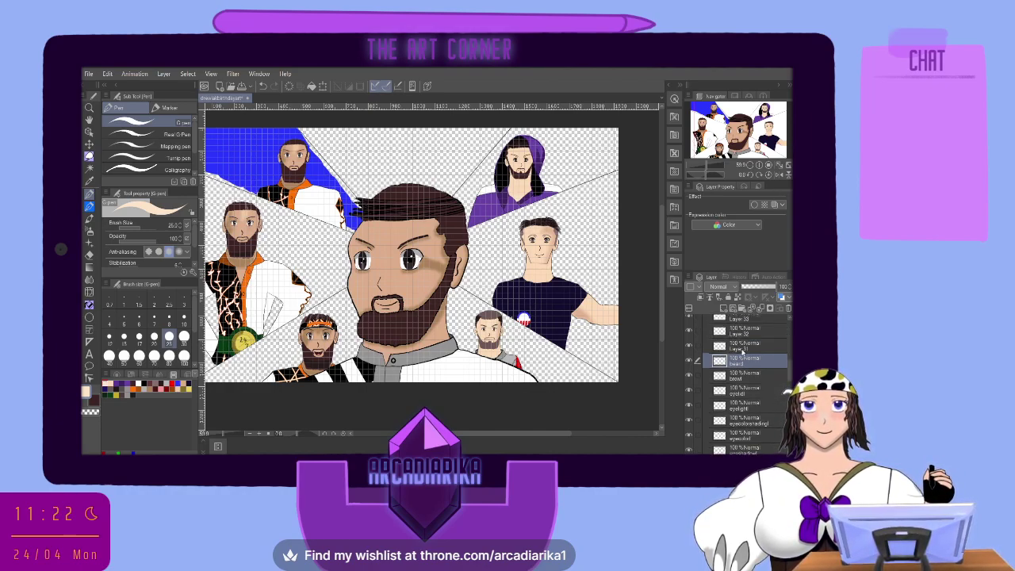
{"action": "left_click", "coordinate": [740, 347]}
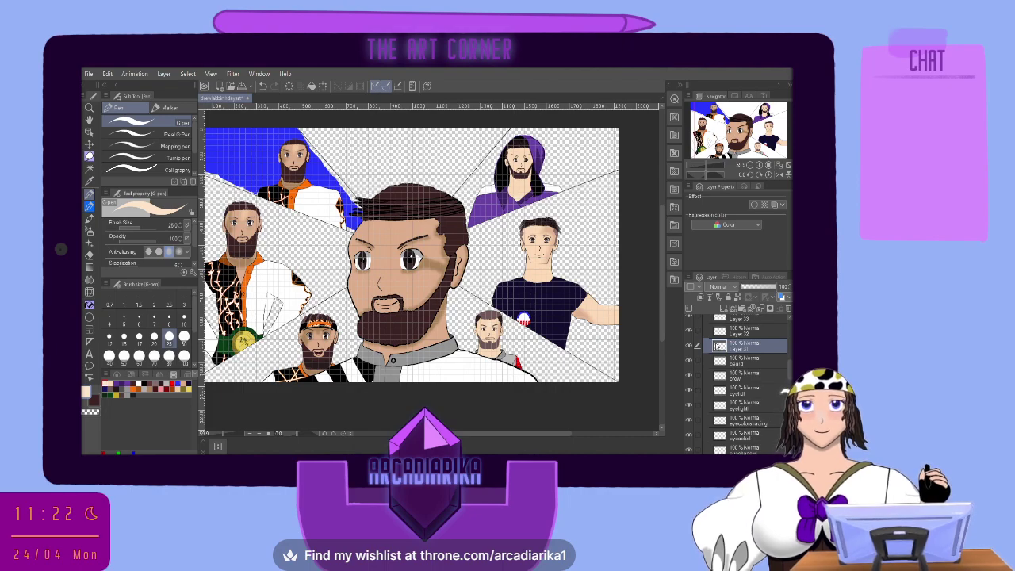
Move Layer 32 beneath the beard layer and rename it ears, and rename Layer 33 as slickhair.
{"action": "left_click_drag", "start_coordinate": [733, 331], "coordinate": [743, 369]}
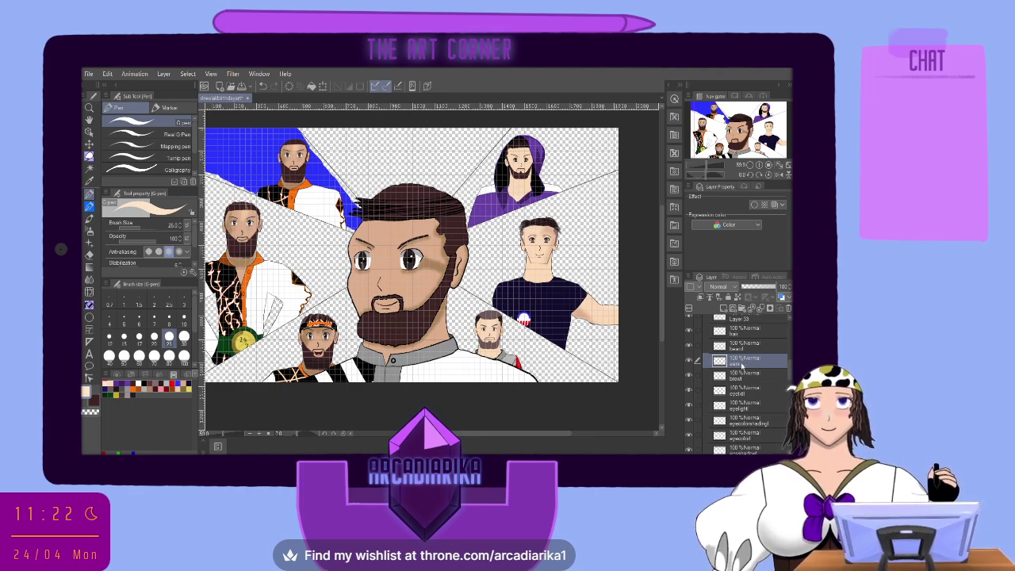
{"action": "scroll", "coordinate": [741, 363], "scroll_direction": "up", "scroll_amount": 2}
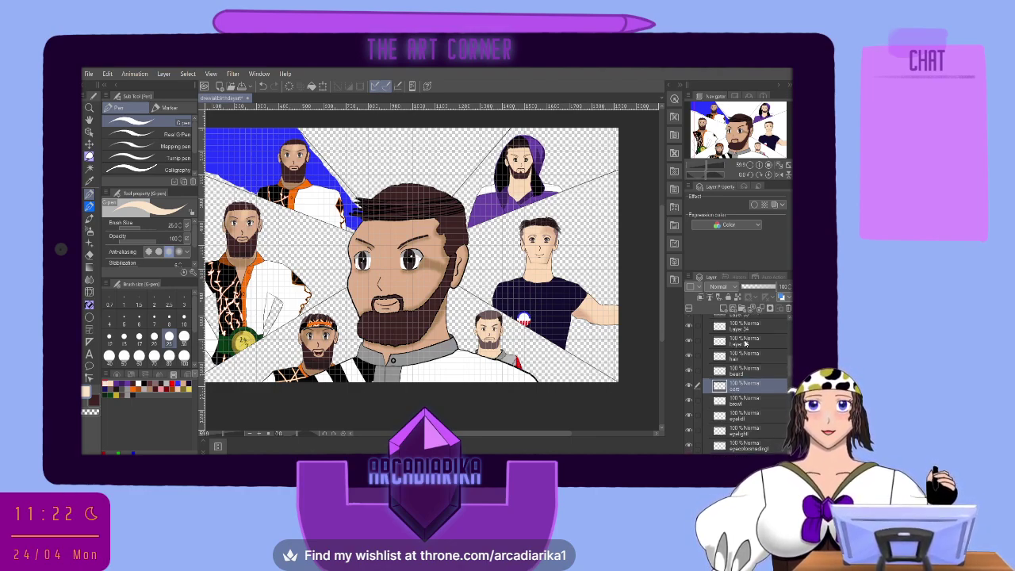
{"action": "left_click", "coordinate": [745, 344]}
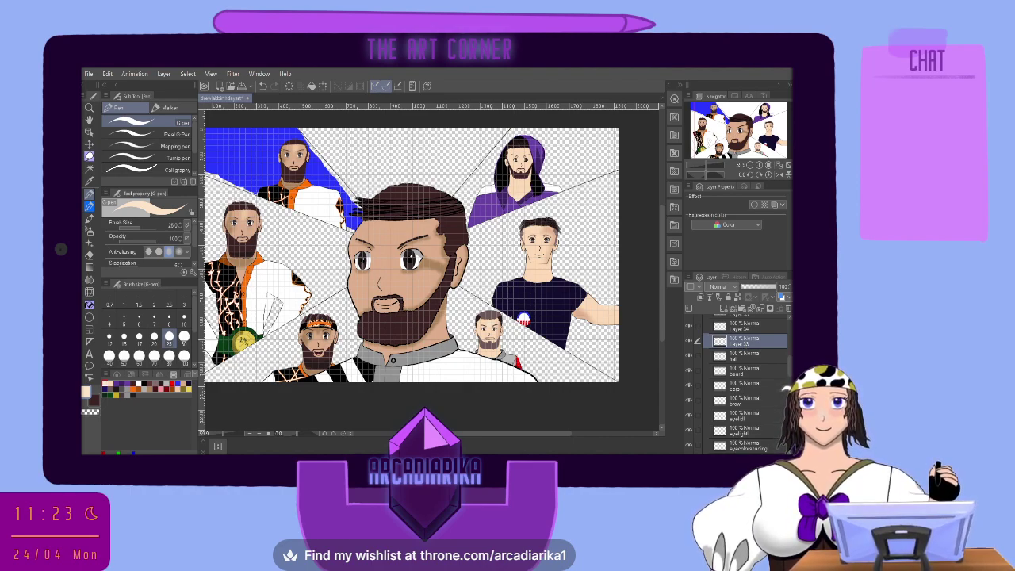
{"action": "type", "text": "slickhair"}
{"action": "key", "text": "Return"}
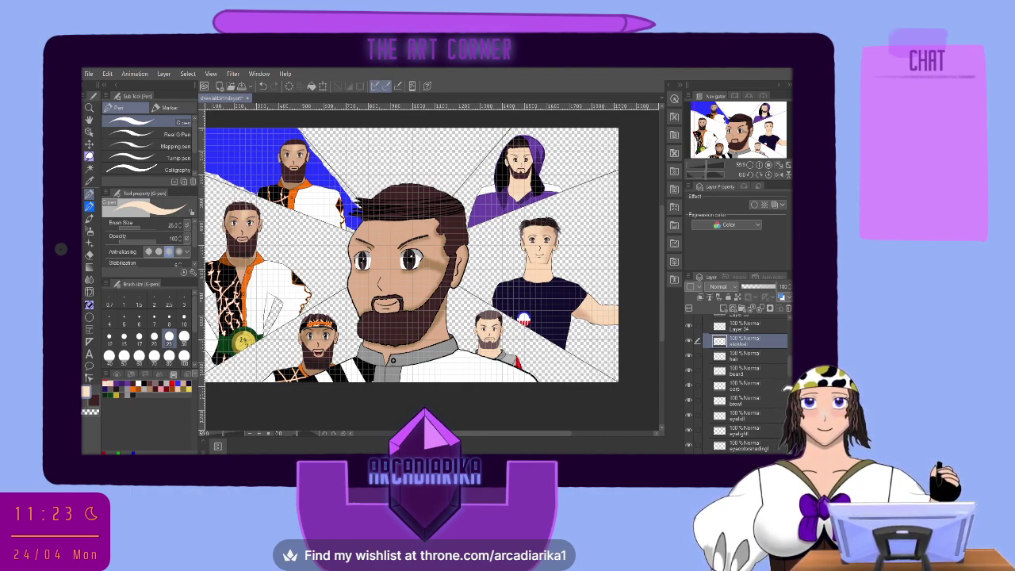
Rename Layer 34 as robetop, and place Layer 35 beneath it under the name robetop coloring.
{"action": "scroll", "coordinate": [739, 346], "scroll_direction": "up", "scroll_amount": 1}
{"action": "left_click", "coordinate": [747, 354]}
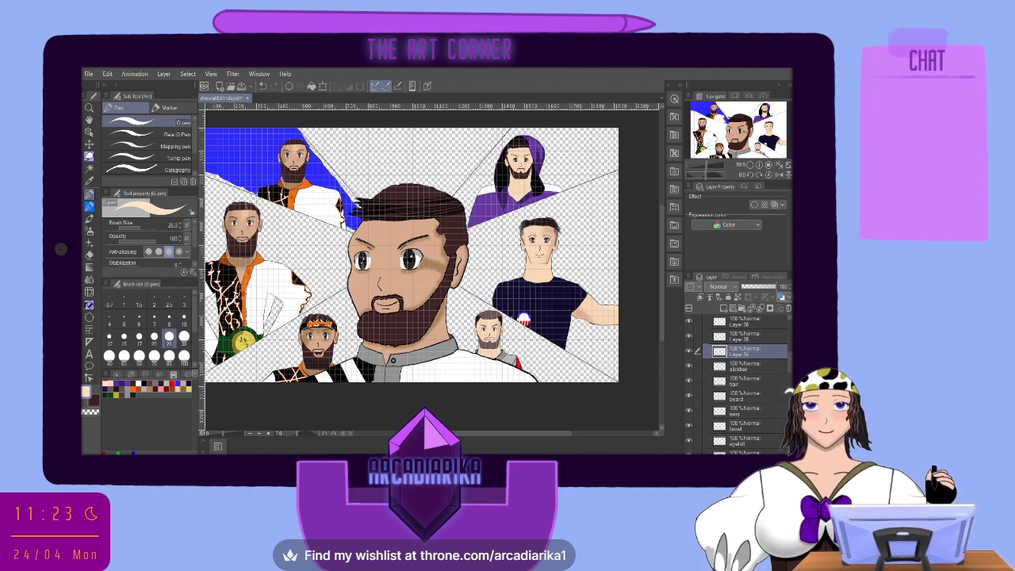
{"action": "key", "text": "Return"}
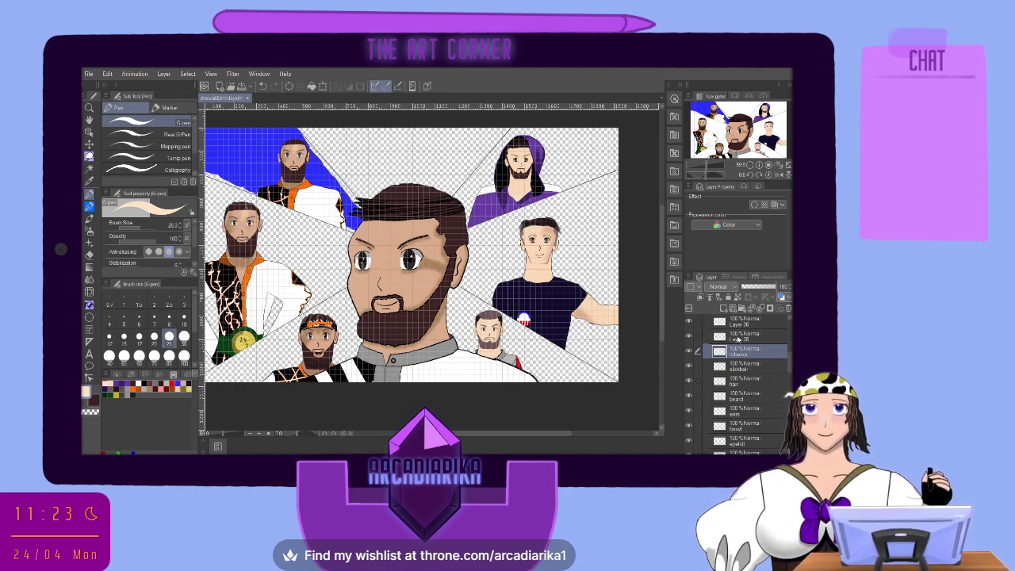
{"action": "left_click_drag", "start_coordinate": [741, 339], "coordinate": [744, 358]}
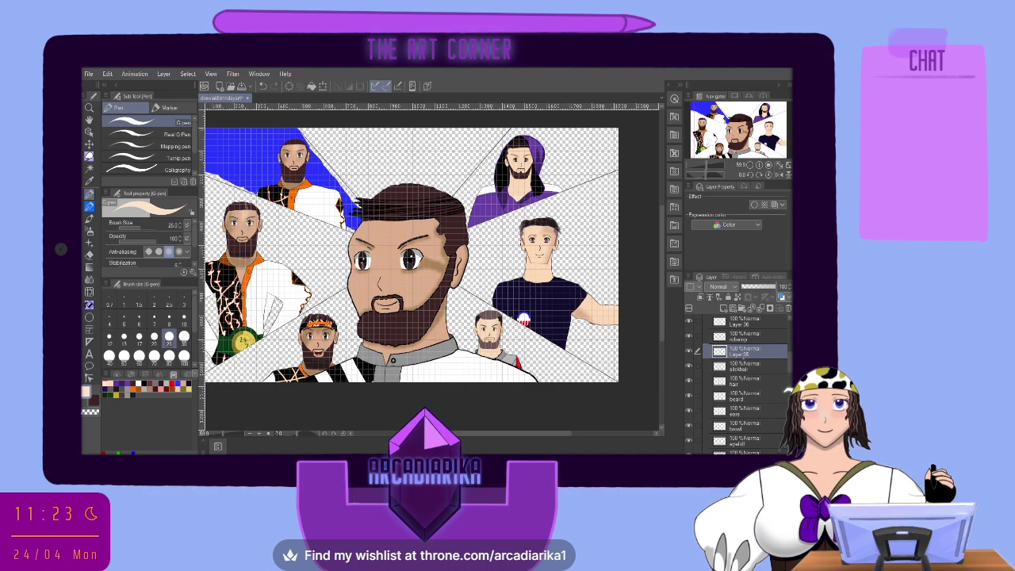
{"action": "double_click", "coordinate": [742, 353]}
{"action": "type", "text": "rdwarp coloring"}
{"action": "key", "text": "Return"}
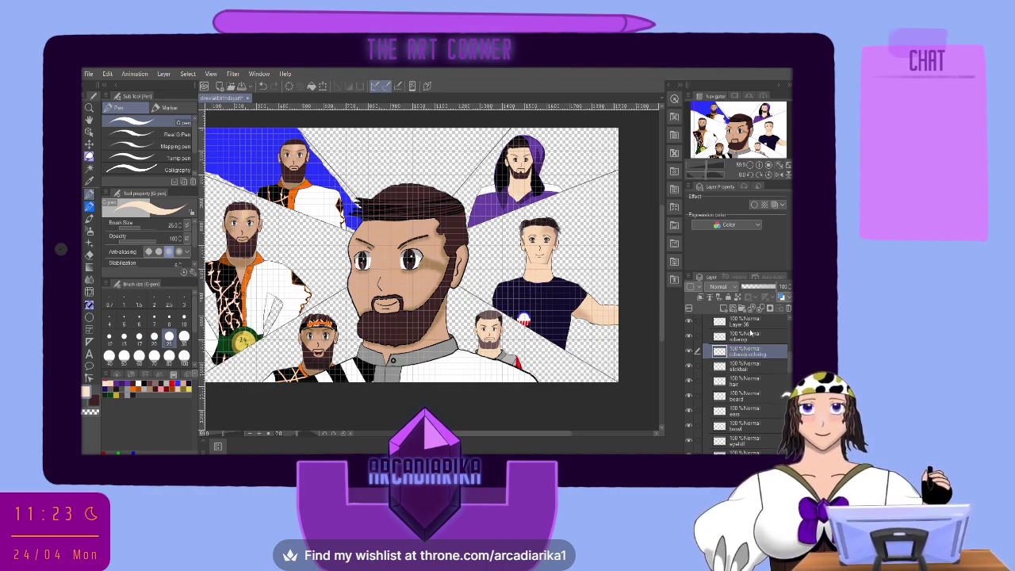
Move Layer 36 beneath the robetop coloring layer and rename it robetop decoration.
{"action": "left_click_drag", "start_coordinate": [750, 328], "coordinate": [746, 358]}
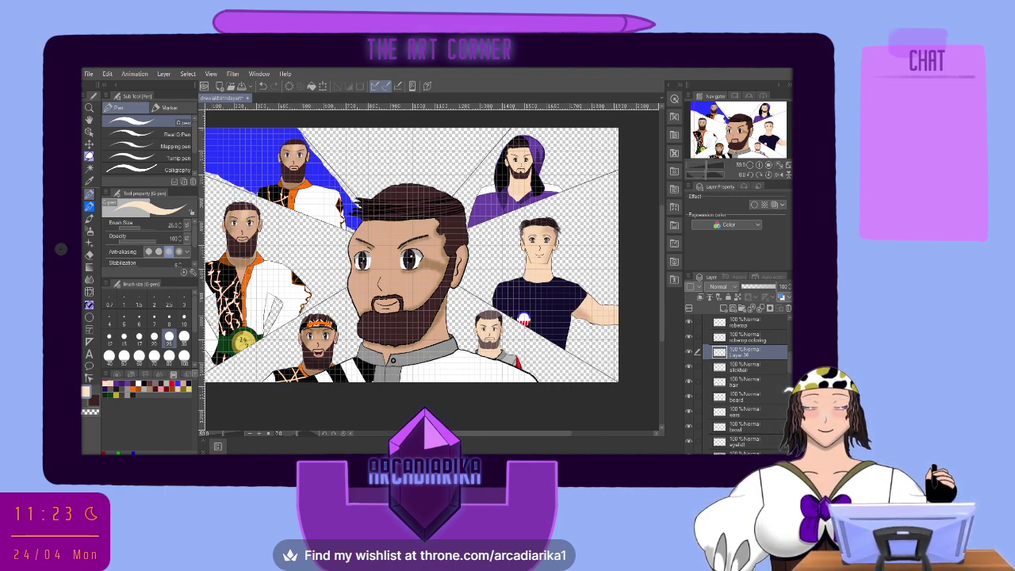
{"action": "double_click", "coordinate": [747, 356]}
{"action": "type", "text": "robetop decoration"}
{"action": "key", "text": "Return"}
Rename Layer 37 above the robetop layer as neck.
{"action": "scroll", "coordinate": [746, 356], "scroll_direction": "up", "scroll_amount": 2}
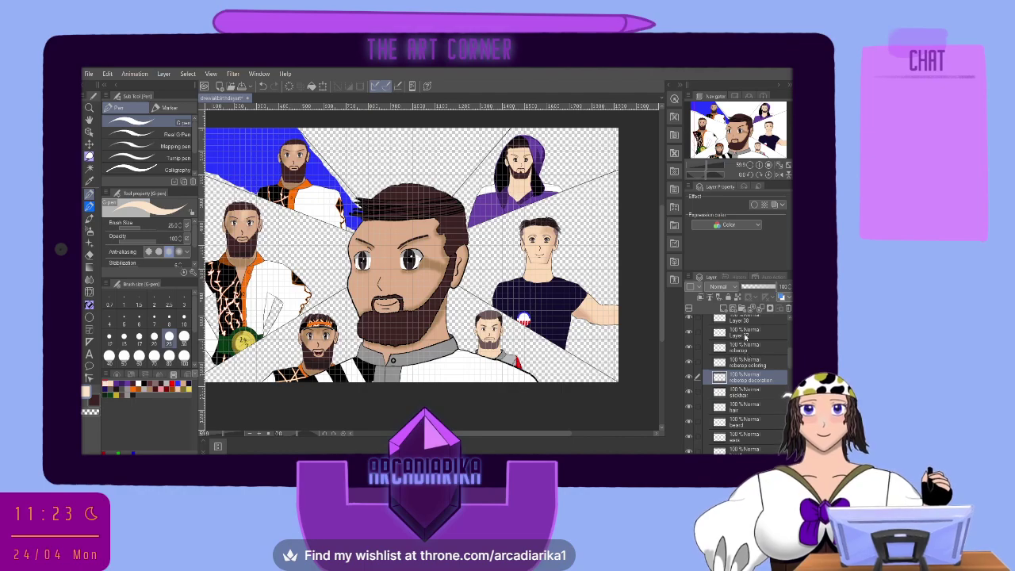
{"action": "left_click", "coordinate": [745, 336]}
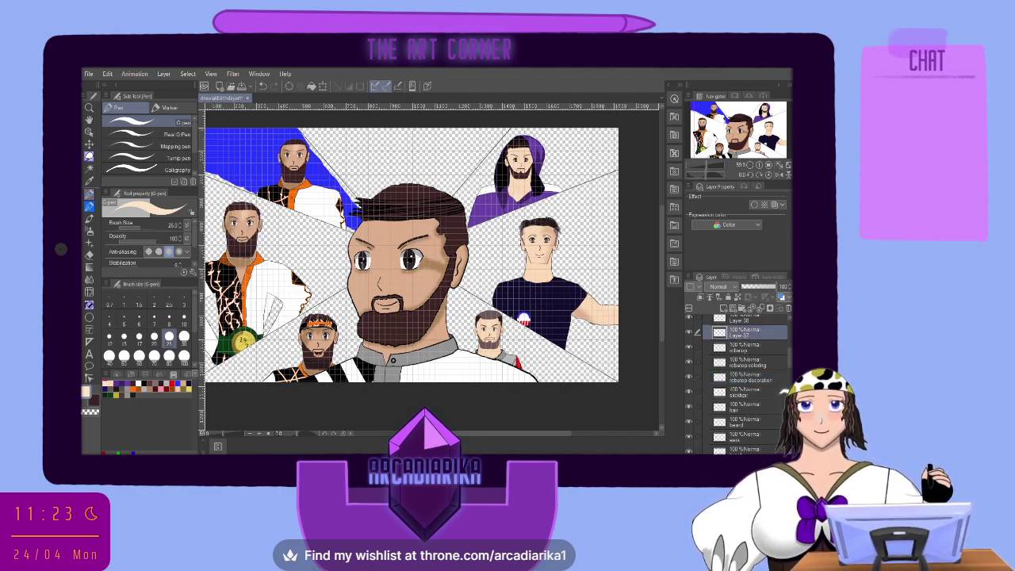
{"action": "double_click", "coordinate": [745, 337]}
{"action": "type", "text": "neck"}
{"action": "key", "text": "Return"}
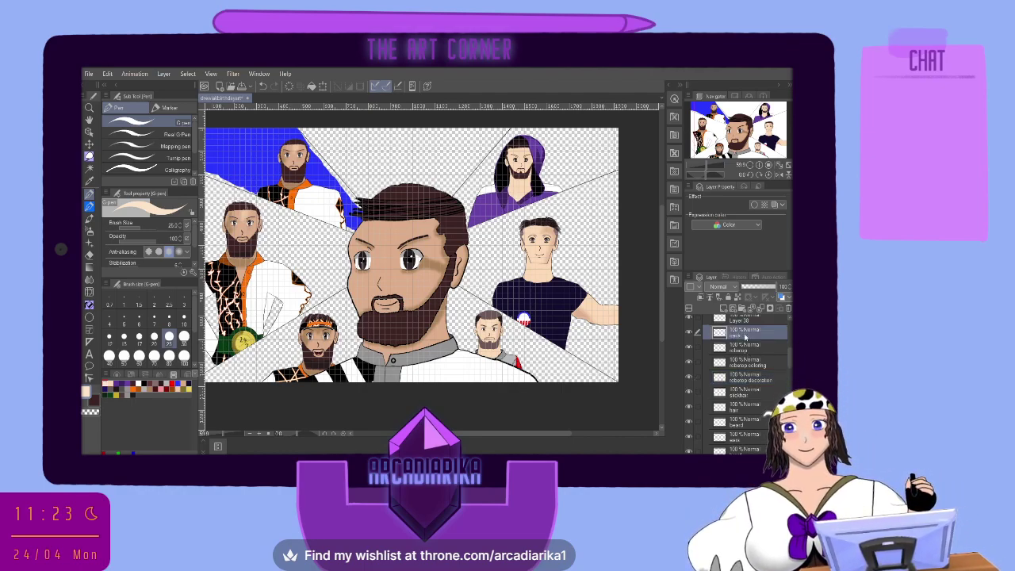
Rename Layer 38 as robe body, and place Layer 39 beneath it under the name robe body coloring.
{"action": "scroll", "coordinate": [745, 338], "scroll_direction": "up", "scroll_amount": 1}
{"action": "left_click", "coordinate": [745, 335]}
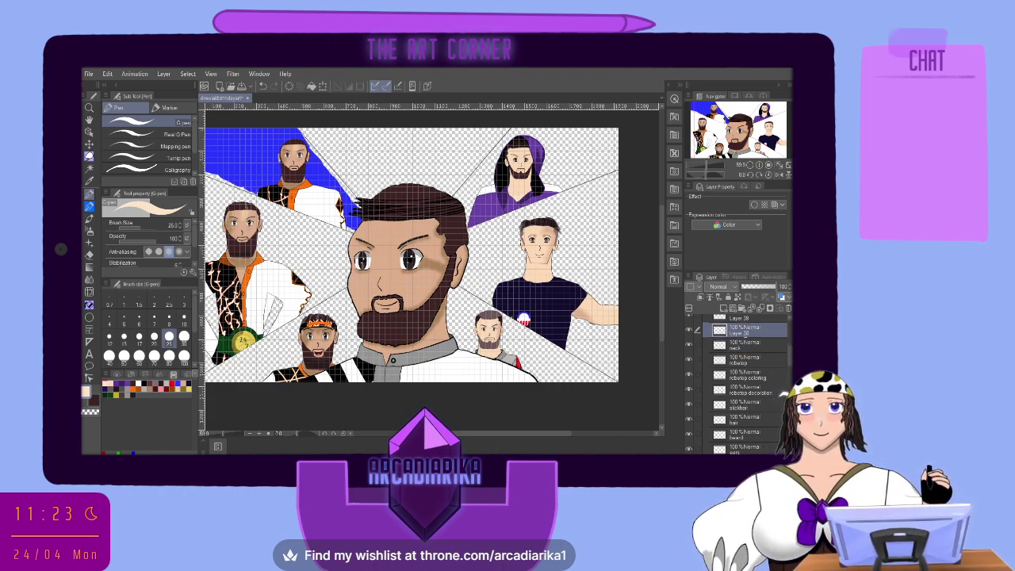
{"action": "double_click", "coordinate": [746, 336]}
{"action": "type", "text": "robe body"}
{"action": "key", "text": "Return"}
{"action": "scroll", "coordinate": [745, 336], "scroll_direction": "up", "scroll_amount": 2}
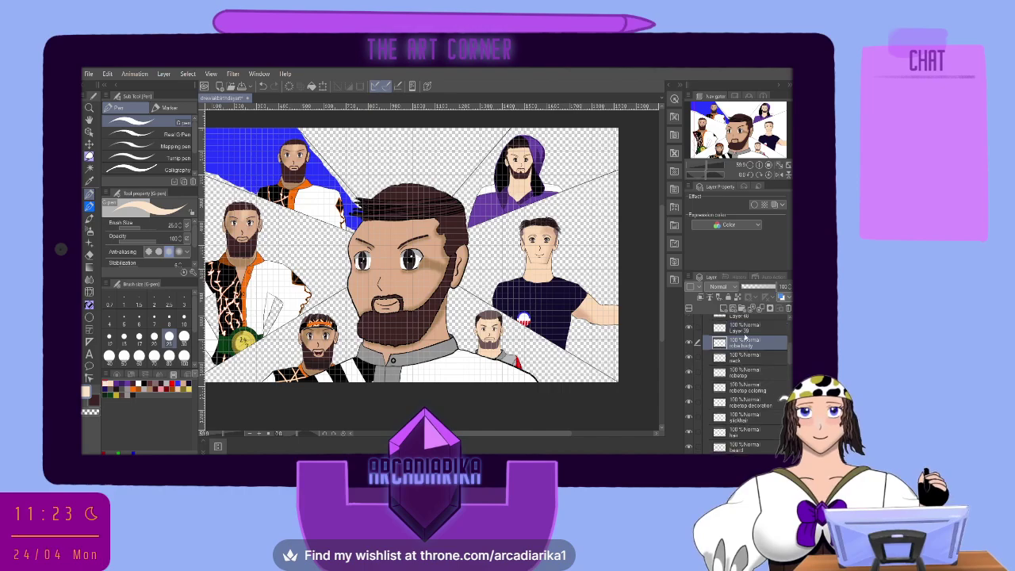
{"action": "left_click_drag", "start_coordinate": [746, 359], "coordinate": [747, 371]}
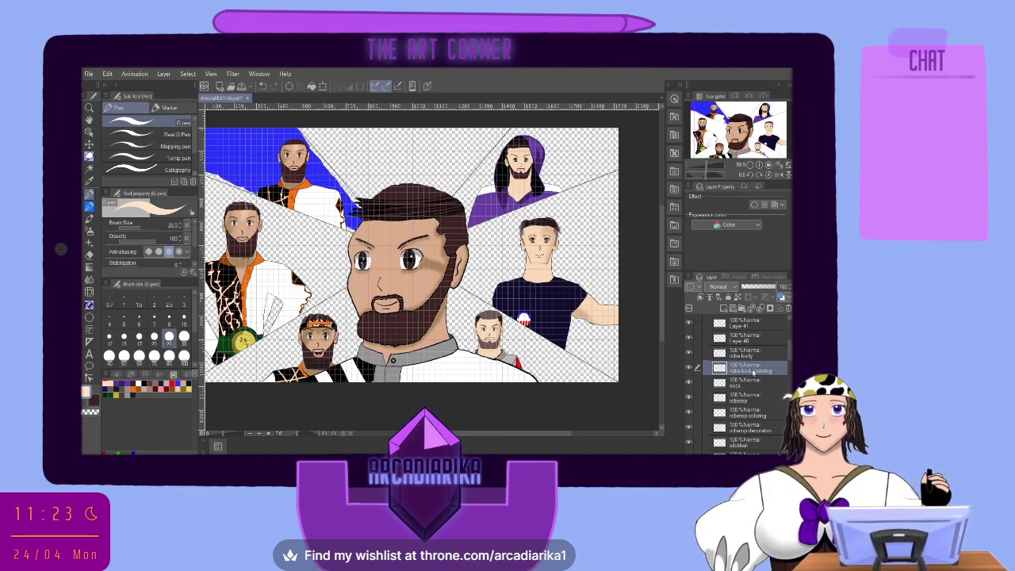
Rename Layer 40 above the robe body layer as cruiserweight coloring and Layer 41 as cruiserweight belt.
{"action": "scroll", "coordinate": [752, 373], "scroll_direction": "up", "scroll_amount": 1}
{"action": "left_click", "coordinate": [746, 352]}
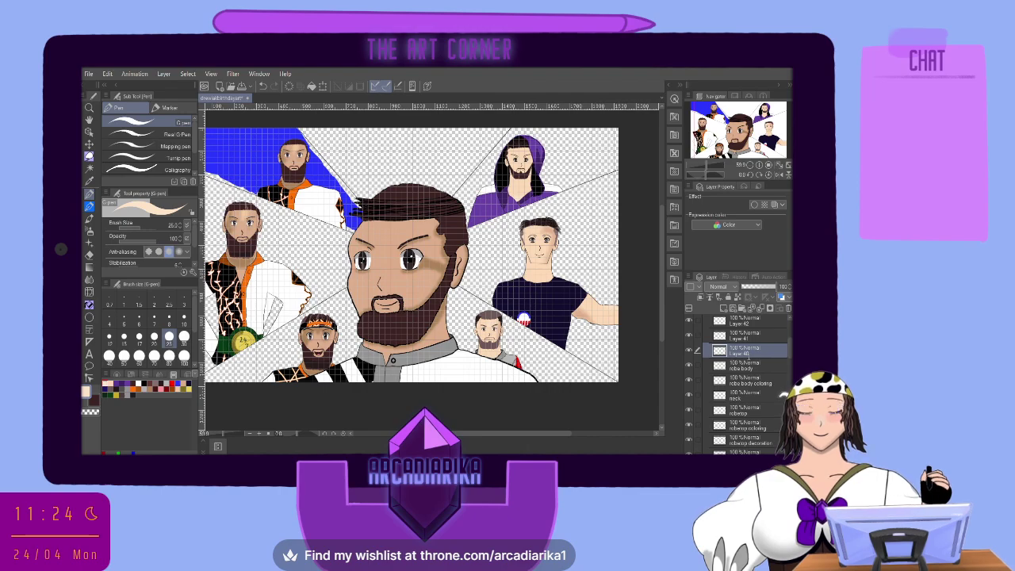
{"action": "key", "text": "Return"}
{"action": "scroll", "coordinate": [748, 360], "scroll_direction": "up", "scroll_amount": 1}
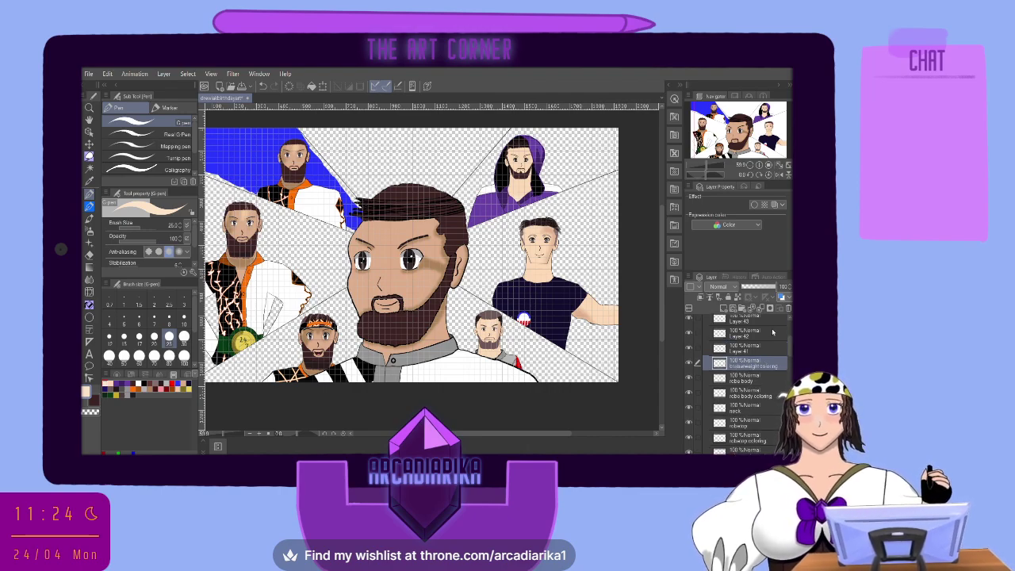
{"action": "left_click", "coordinate": [734, 350]}
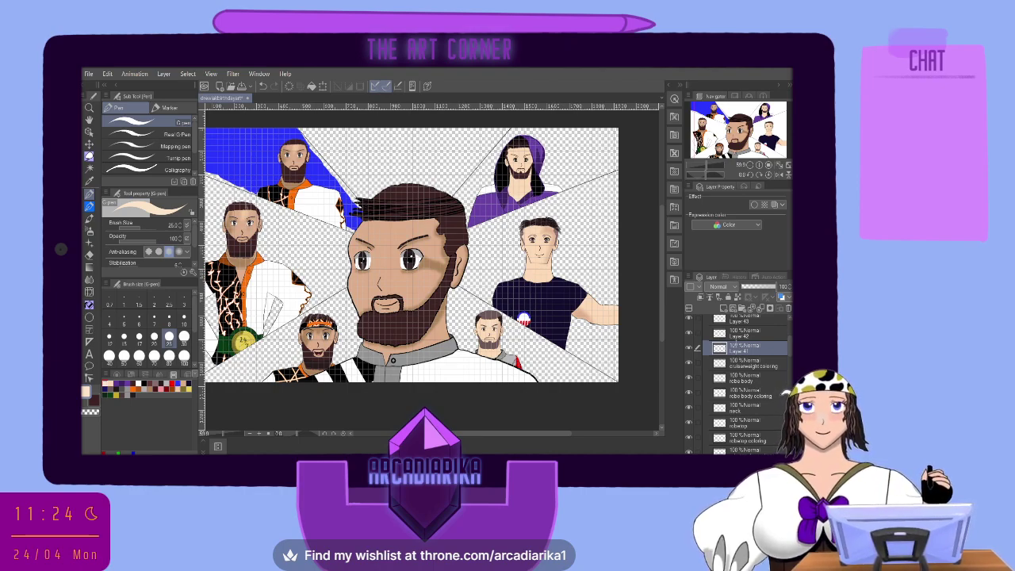
{"action": "key", "text": "Return"}
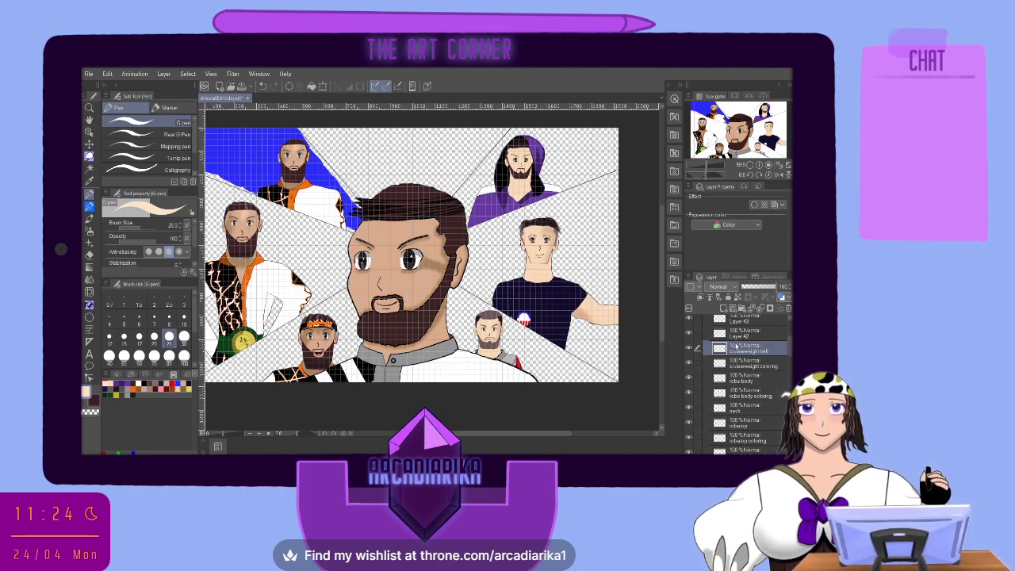
Move Layer 42 down the 2019 folder to beneath the beard layer and rename it nose.
{"action": "scroll", "coordinate": [734, 371], "scroll_direction": "up", "scroll_amount": 3}
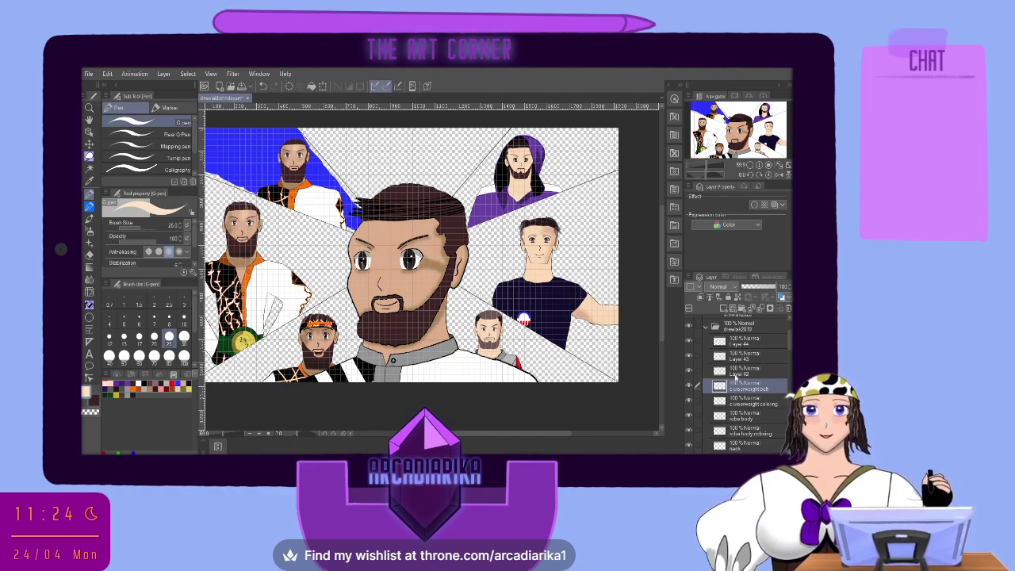
{"action": "scroll", "coordinate": [745, 374], "scroll_direction": "down", "scroll_amount": 5}
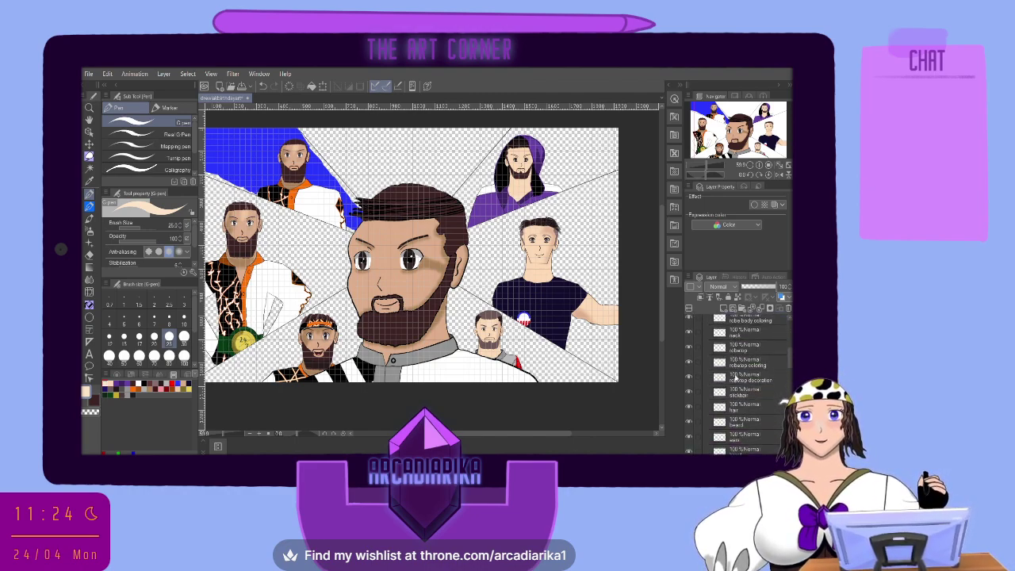
{"action": "scroll", "coordinate": [735, 377], "scroll_direction": "up", "scroll_amount": 3}
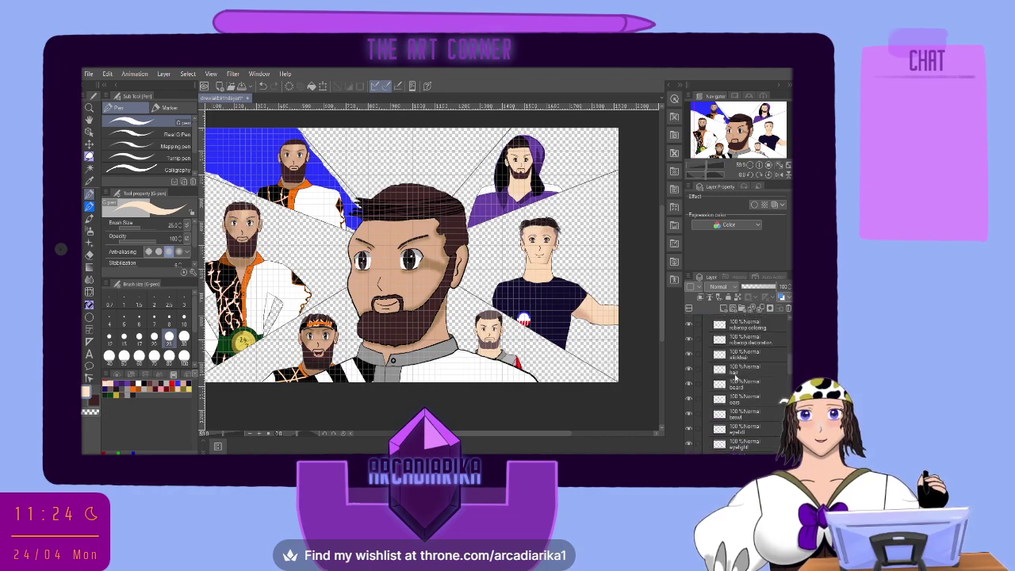
{"action": "scroll", "coordinate": [735, 379], "scroll_direction": "up", "scroll_amount": 2}
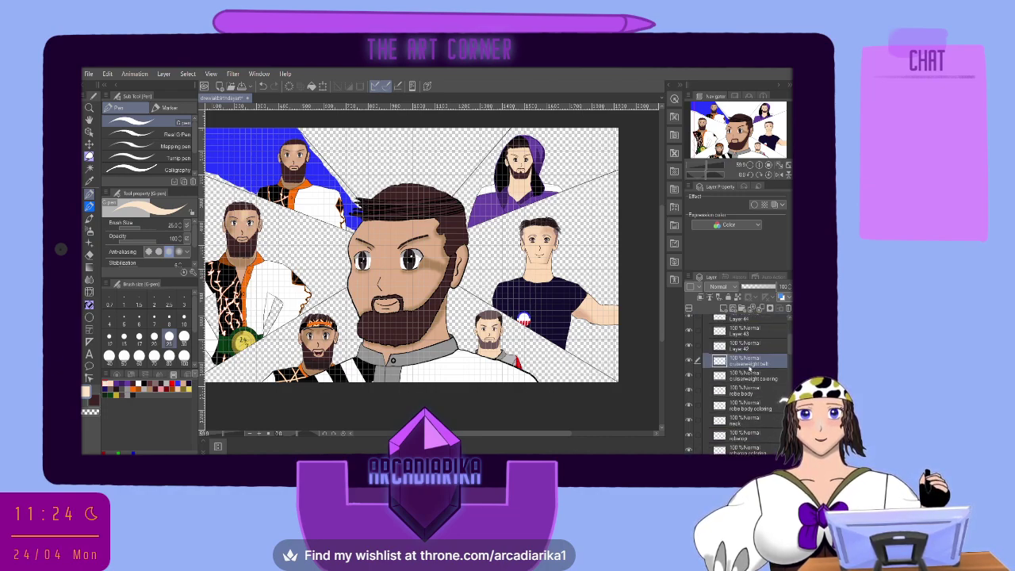
{"action": "scroll", "coordinate": [754, 441], "scroll_direction": "down", "scroll_amount": 5}
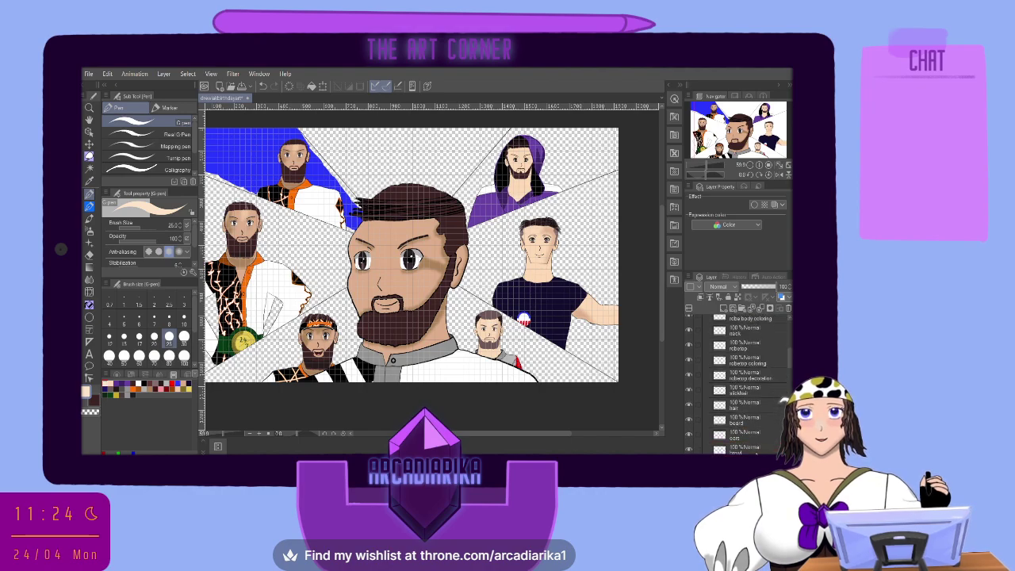
{"action": "left_click_drag", "start_coordinate": [747, 397], "coordinate": [745, 397]}
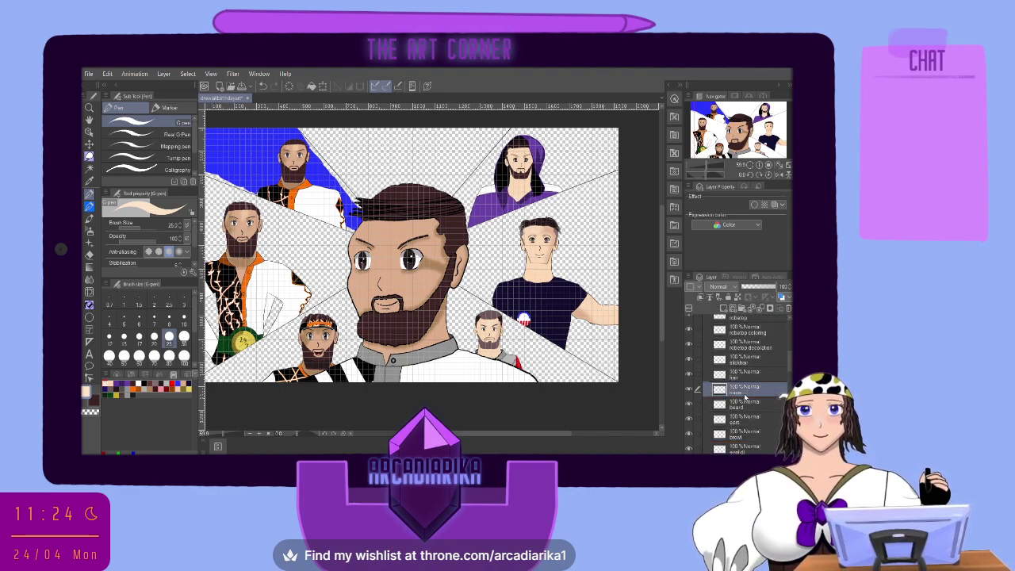
{"action": "scroll", "coordinate": [744, 388], "scroll_direction": "up", "scroll_amount": 3}
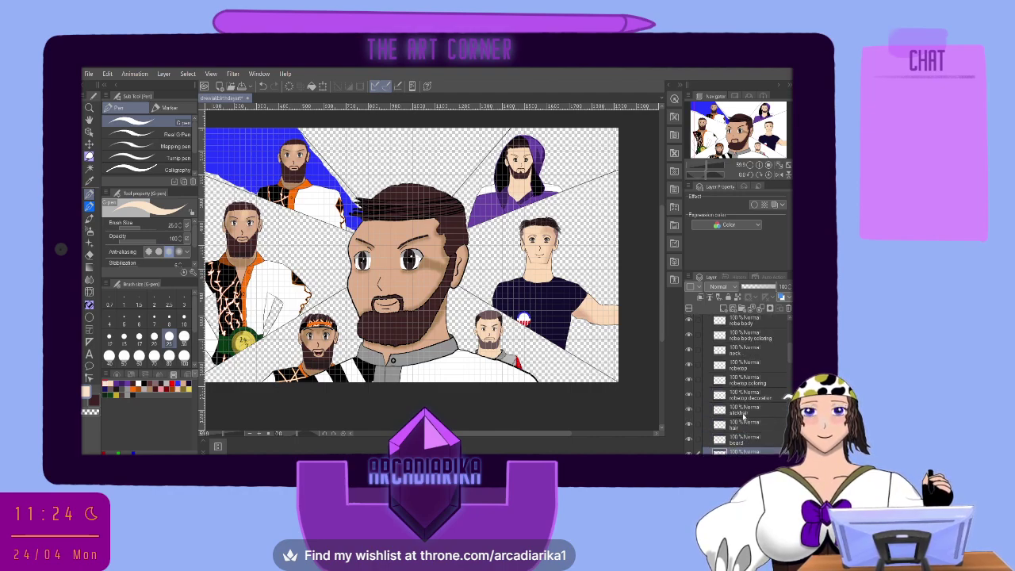
Move Layer 43 down the 2019 folder to between the beard and nose layers.
{"action": "scroll", "coordinate": [741, 353], "scroll_direction": "up", "scroll_amount": 3}
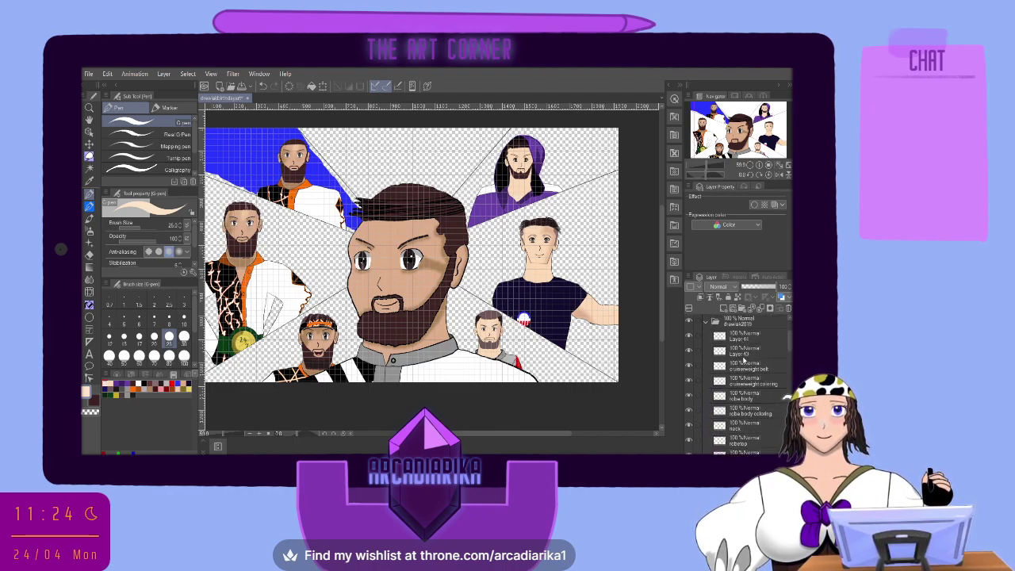
{"action": "left_click_drag", "start_coordinate": [742, 353], "coordinate": [751, 450]}
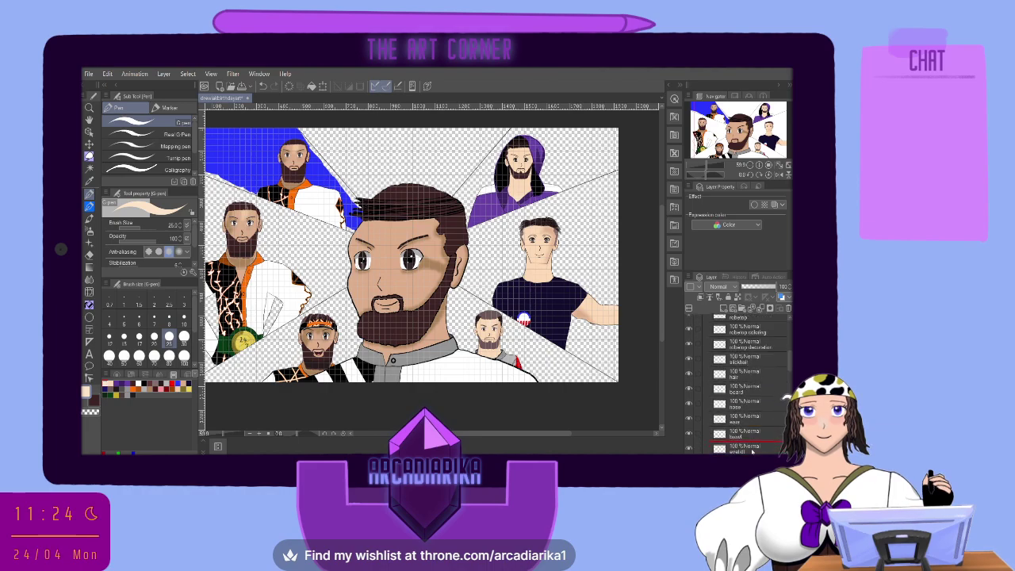
{"action": "left_click_drag", "start_coordinate": [752, 396], "coordinate": [752, 398]}
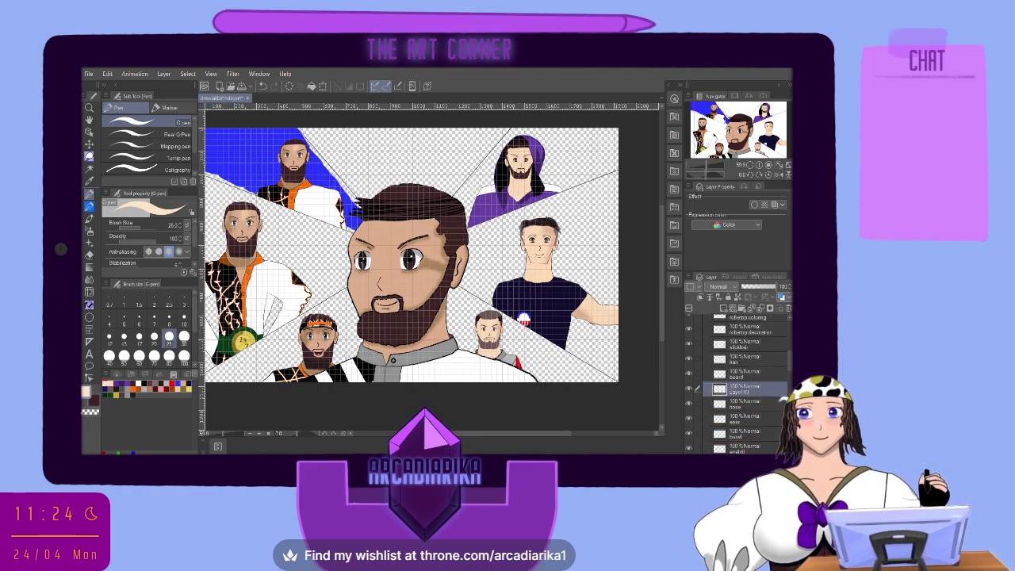